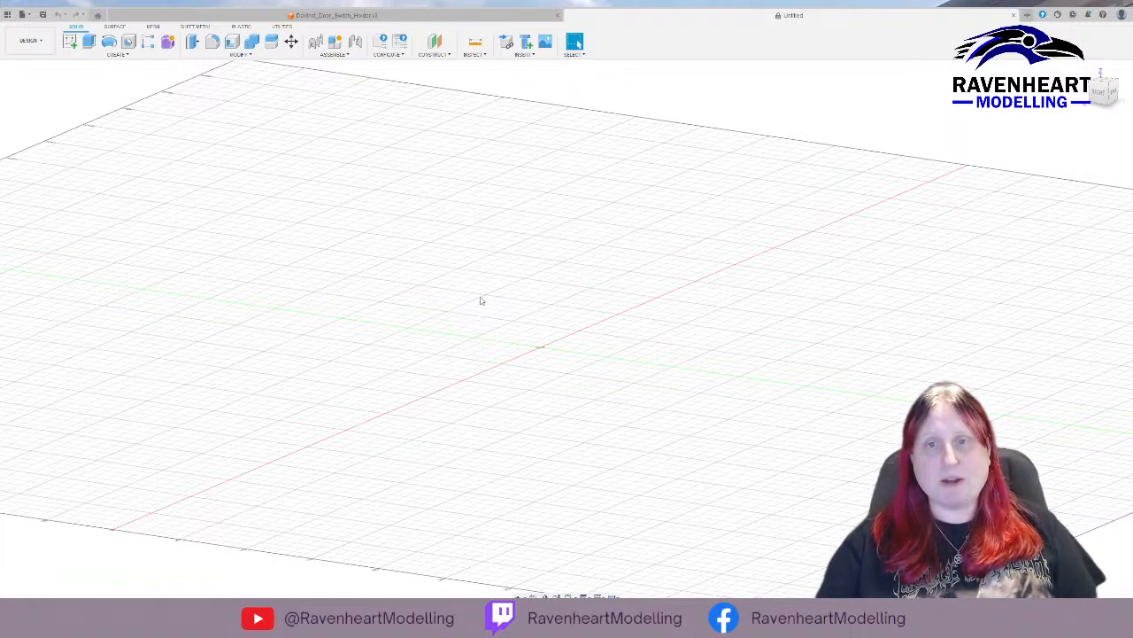
Create a new sketch on the horizontal XY plane.
{"action": "middle_click_drag", "start_coordinate": [463, 284], "coordinate": [457, 337], "text": "shift"}
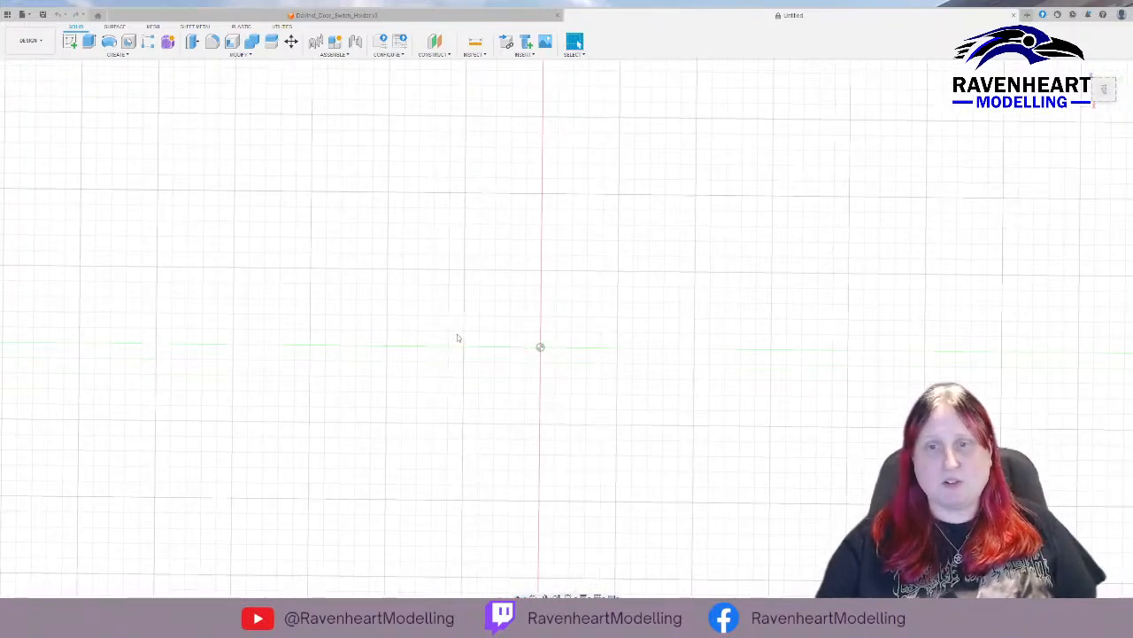
{"action": "left_click", "coordinate": [69, 42]}
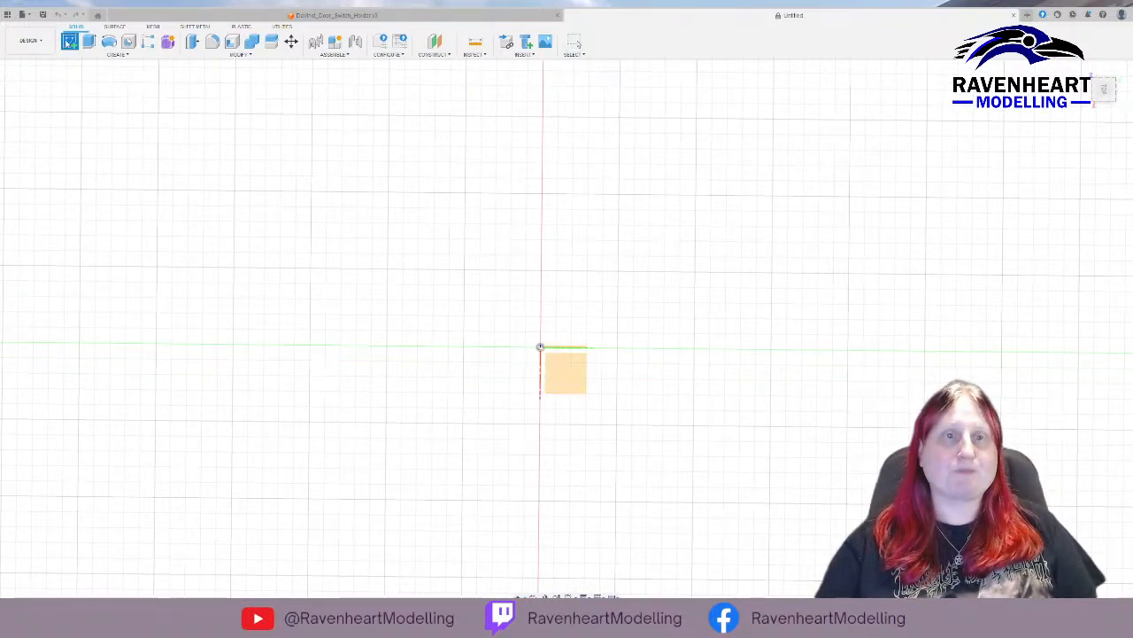
{"action": "left_click", "coordinate": [565, 372]}
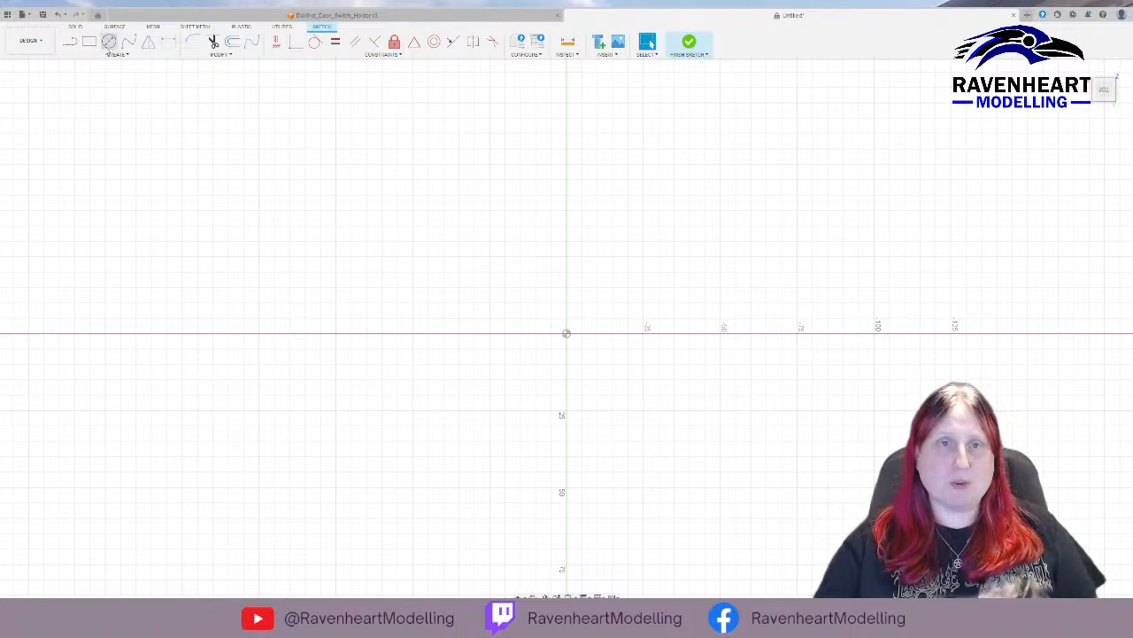
{"action": "left_click", "coordinate": [90, 43]}
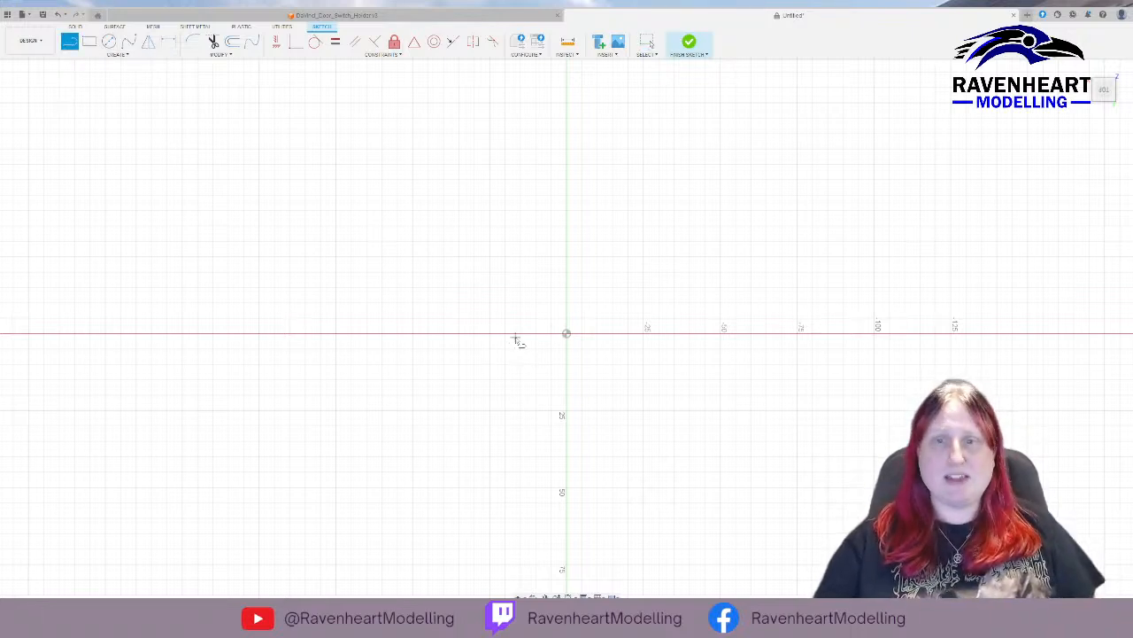
{"action": "left_click", "coordinate": [567, 334]}
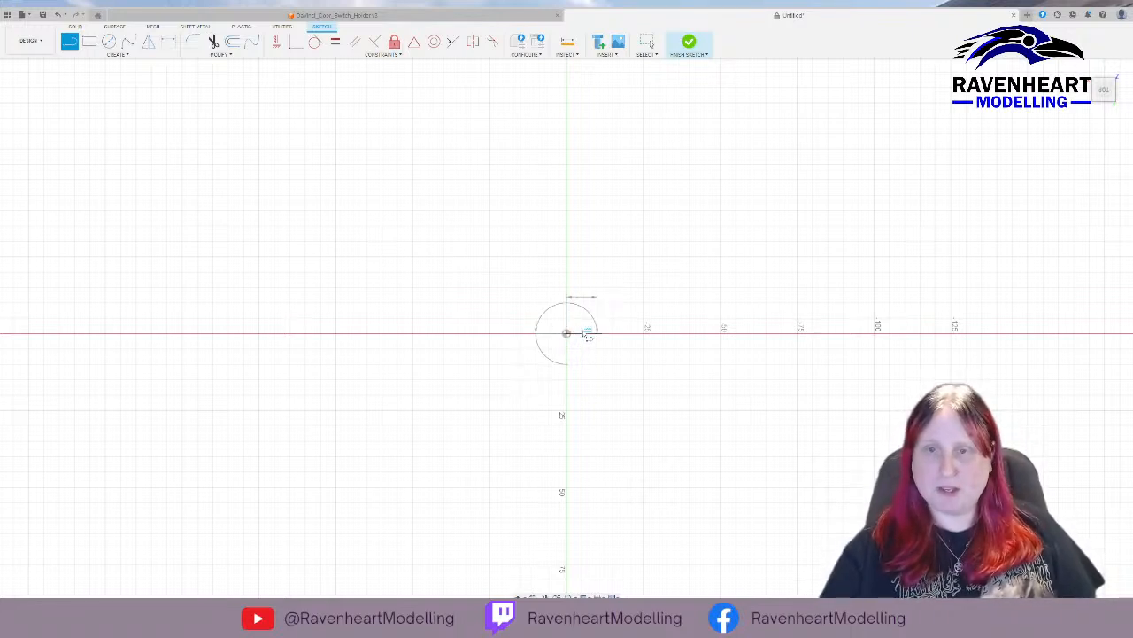
{"action": "key", "text": "Return"}
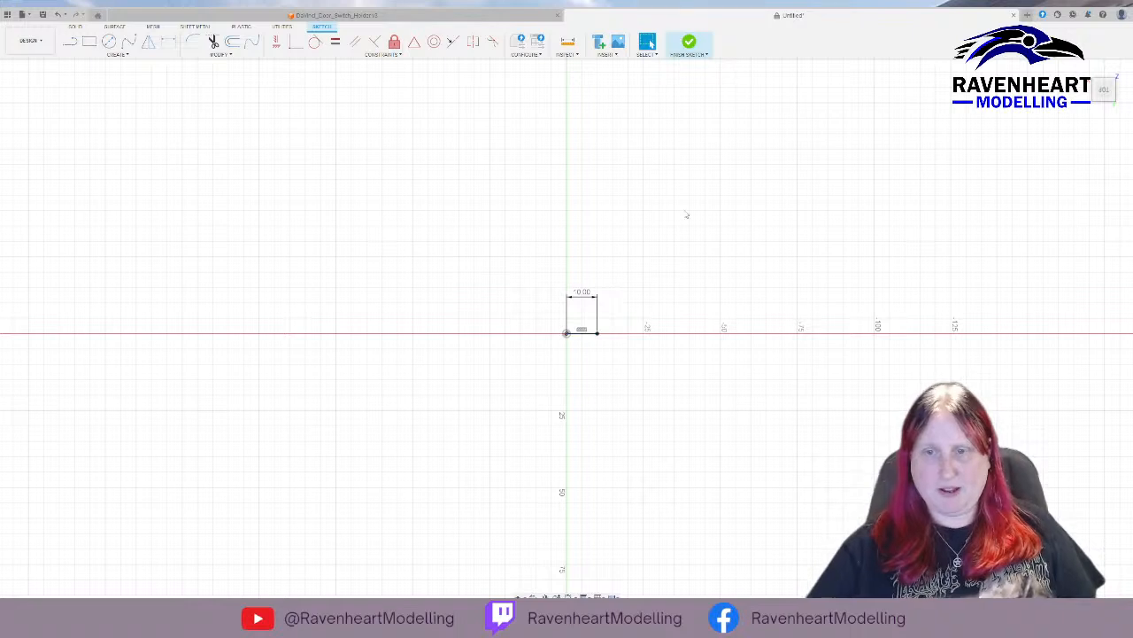
{"action": "middle_click_drag", "start_coordinate": [648, 340], "coordinate": [493, 354]}
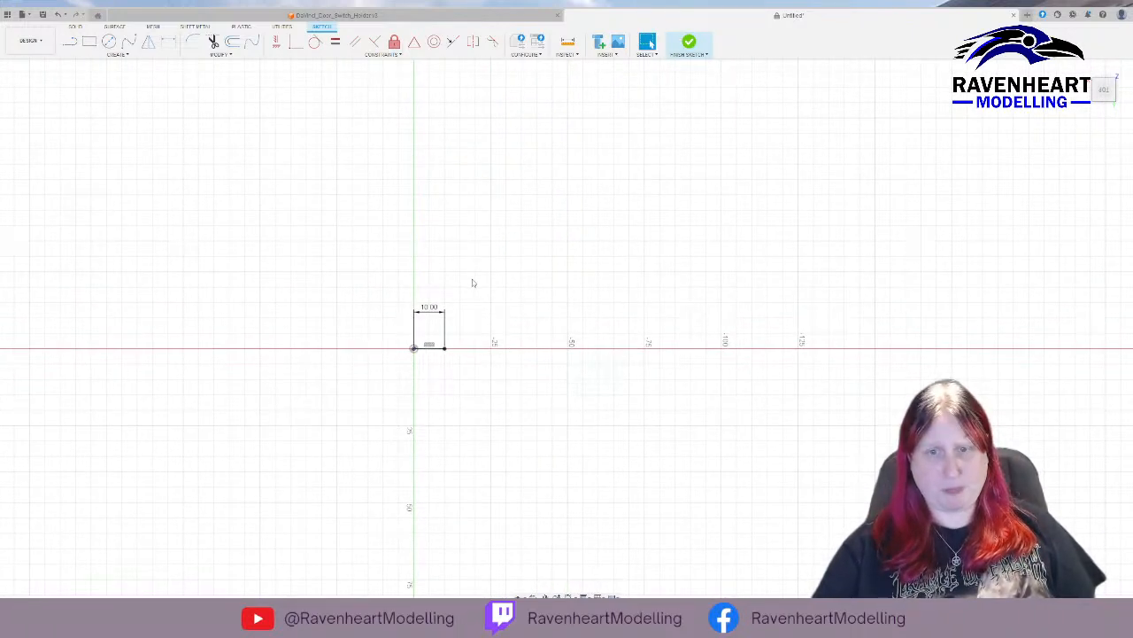
{"action": "scroll", "coordinate": [448, 326], "scroll_direction": "up", "scroll_amount": 5}
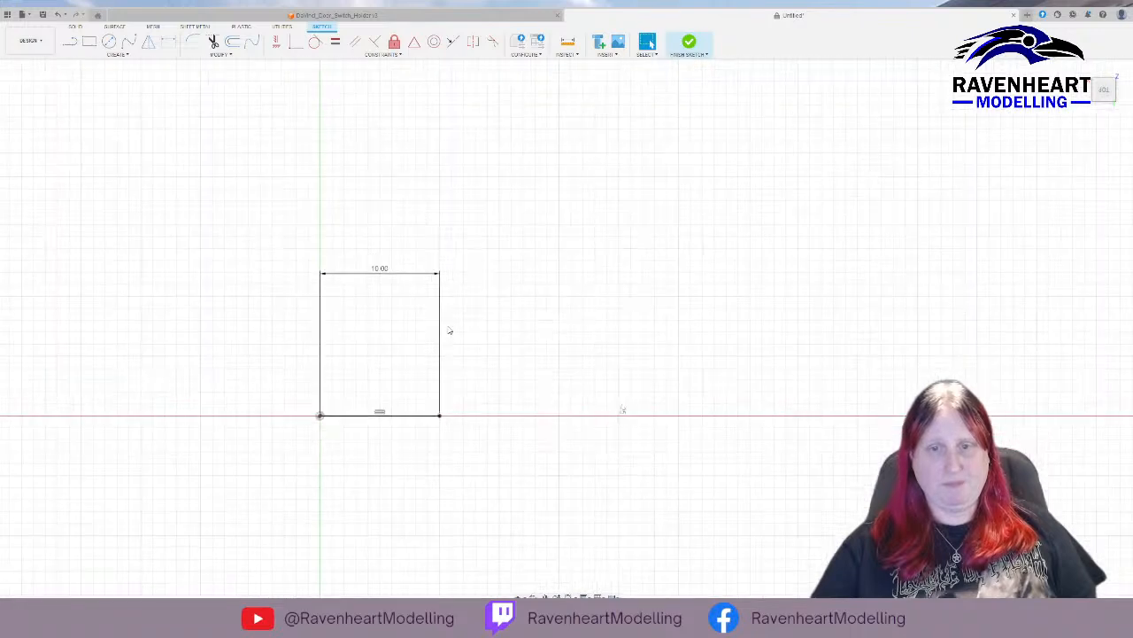
{"action": "key", "text": "ctrl+z"}
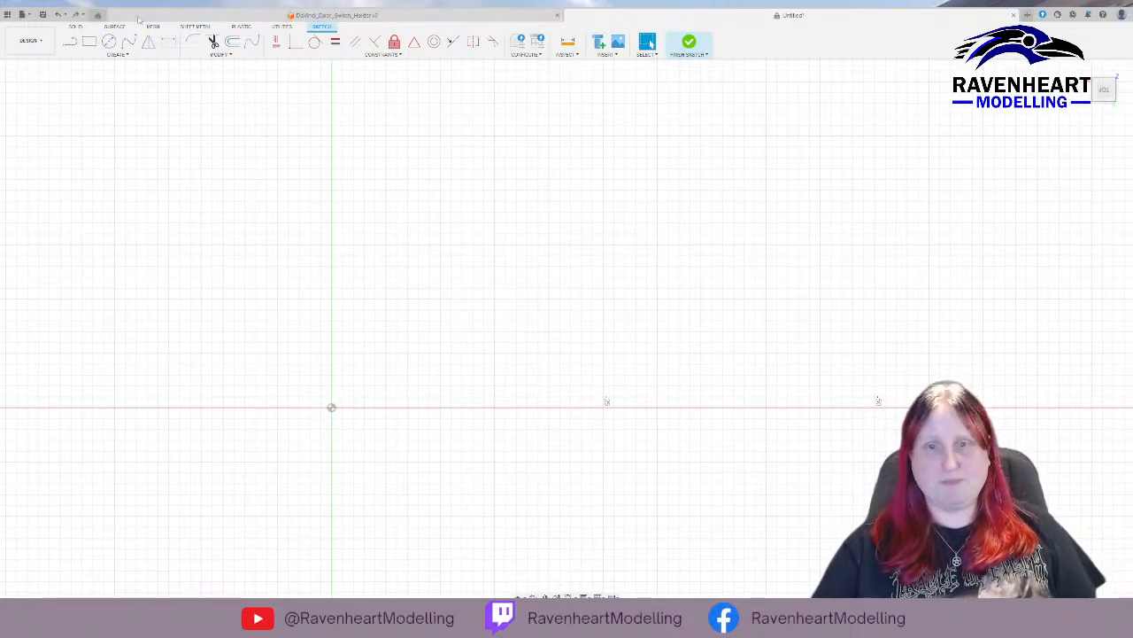
Draw a 10 mm horizontal line from the origin along the red axis, continued by an 8 mm line perpendicular to it, upward.
{"action": "left_click", "coordinate": [69, 42]}
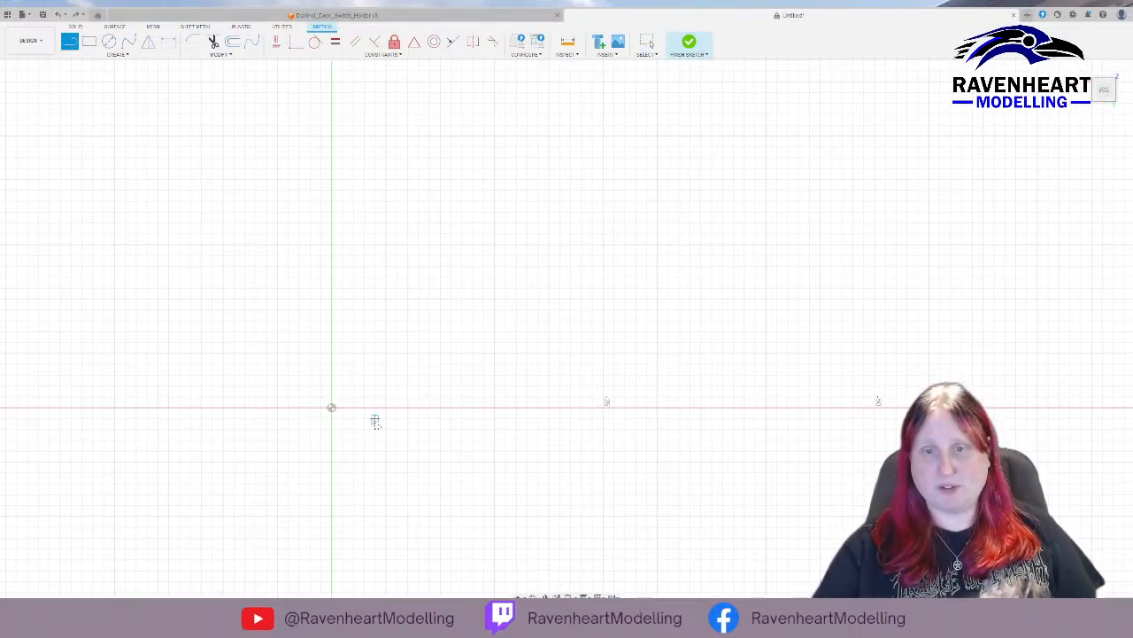
{"action": "left_click", "coordinate": [331, 408]}
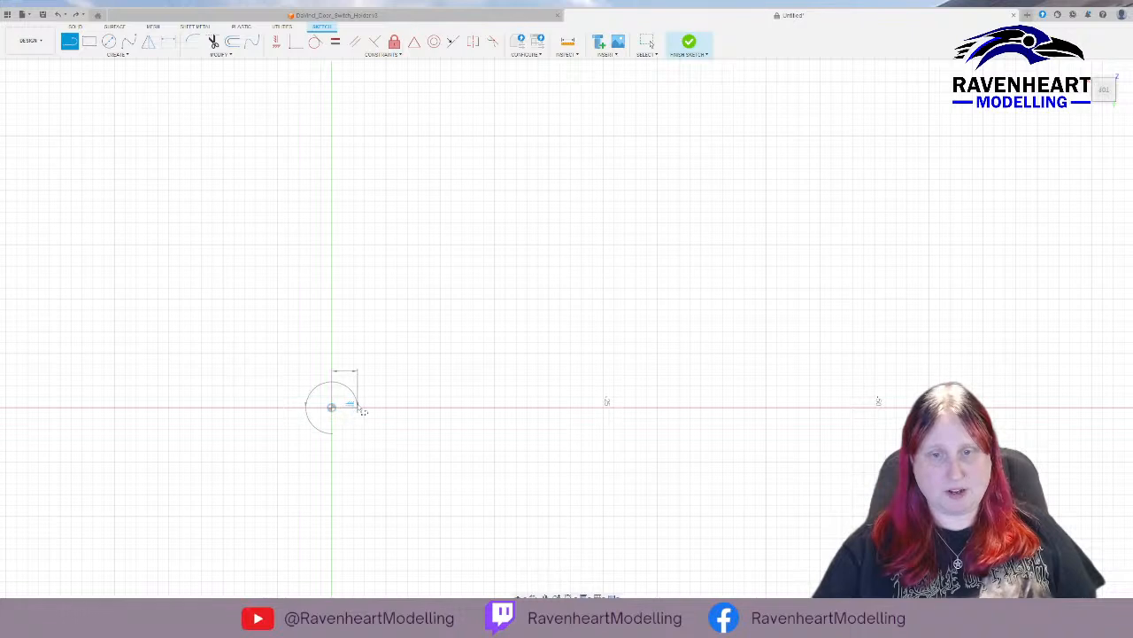
{"action": "type", "text": "10"}
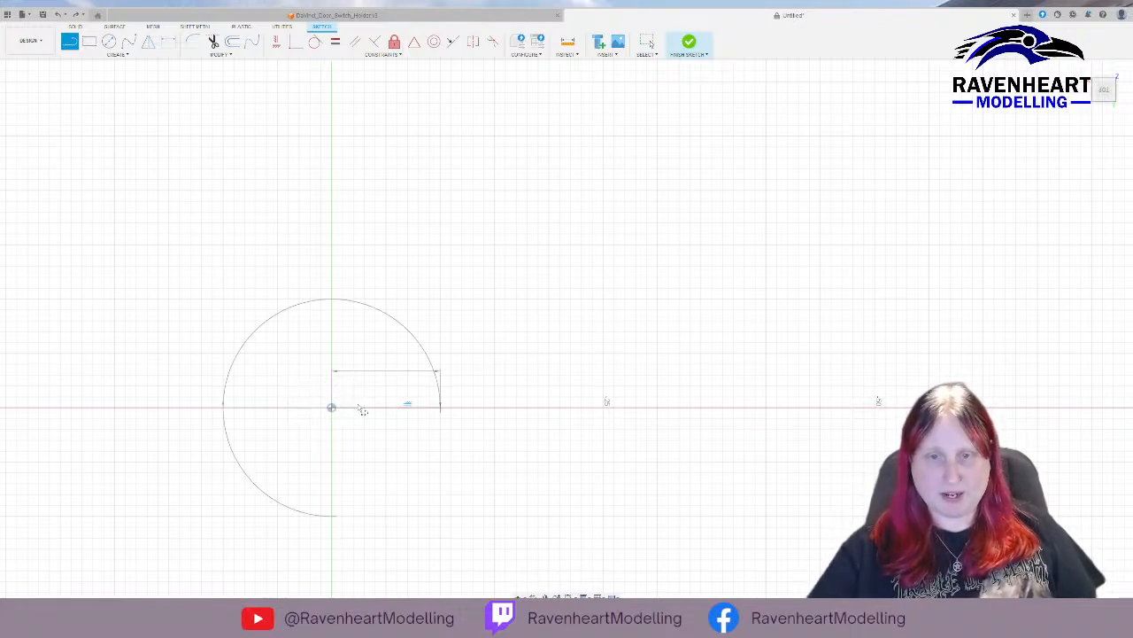
{"action": "left_click", "coordinate": [443, 409]}
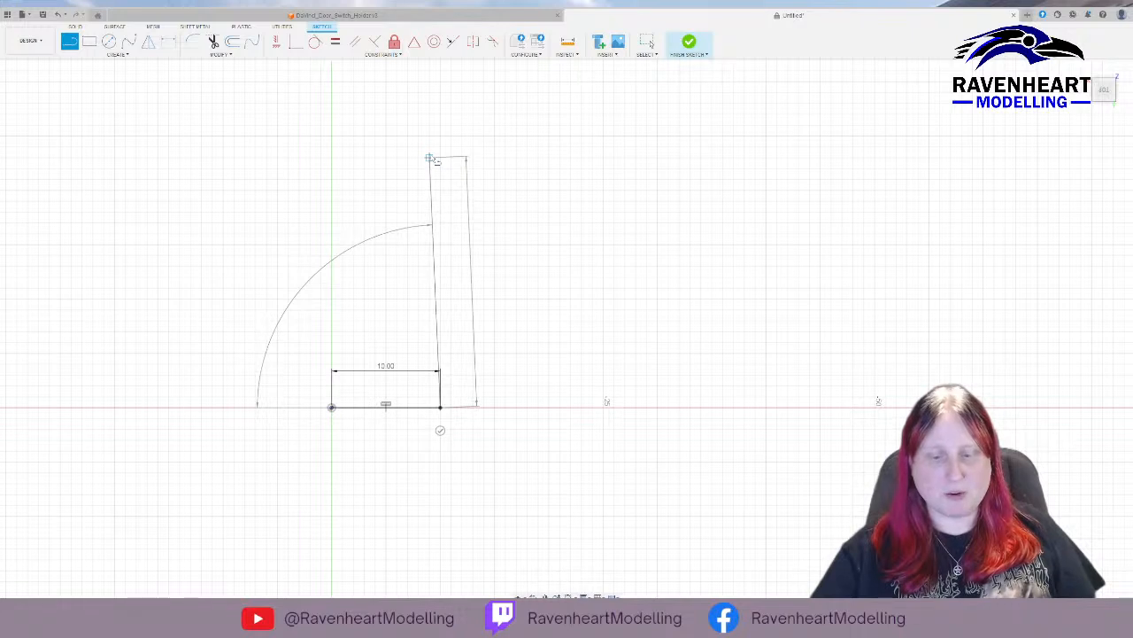
{"action": "type", "text": "8"}
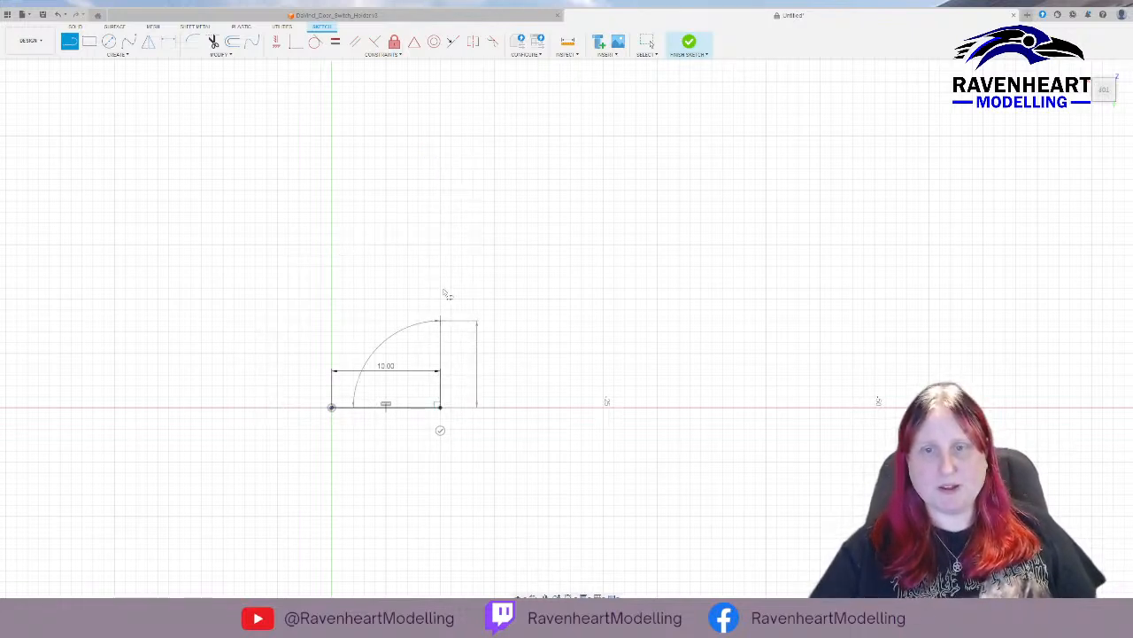
{"action": "key", "text": "Return"}
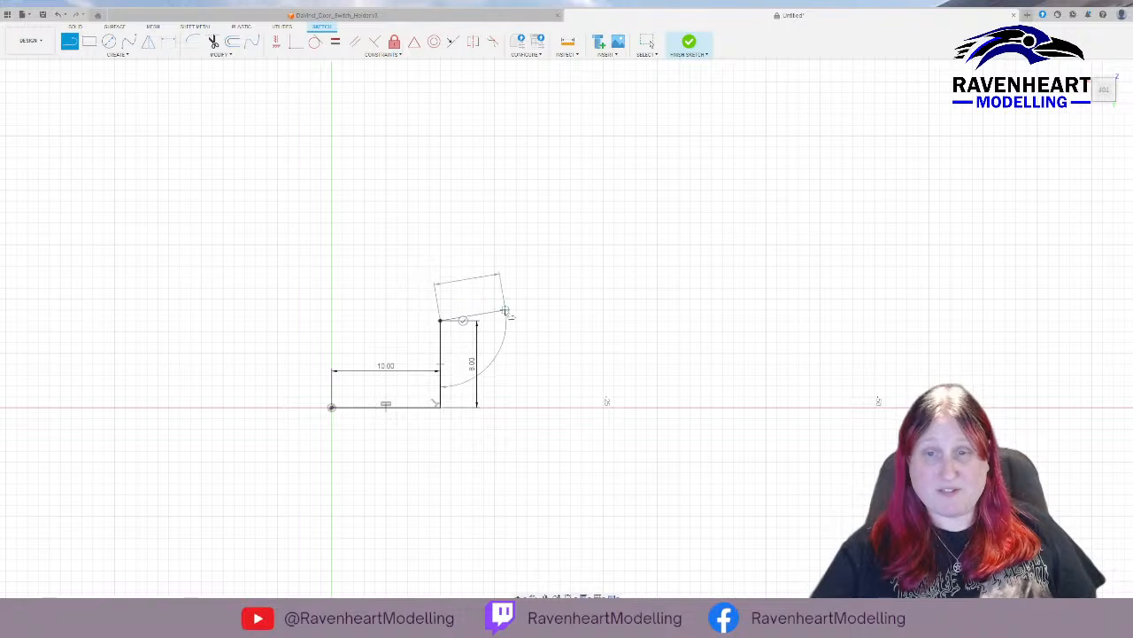
Continue the profile with a 15 mm horizontal line from the end of the 8 mm line, away from the origin.
{"action": "type", "text": "15"}
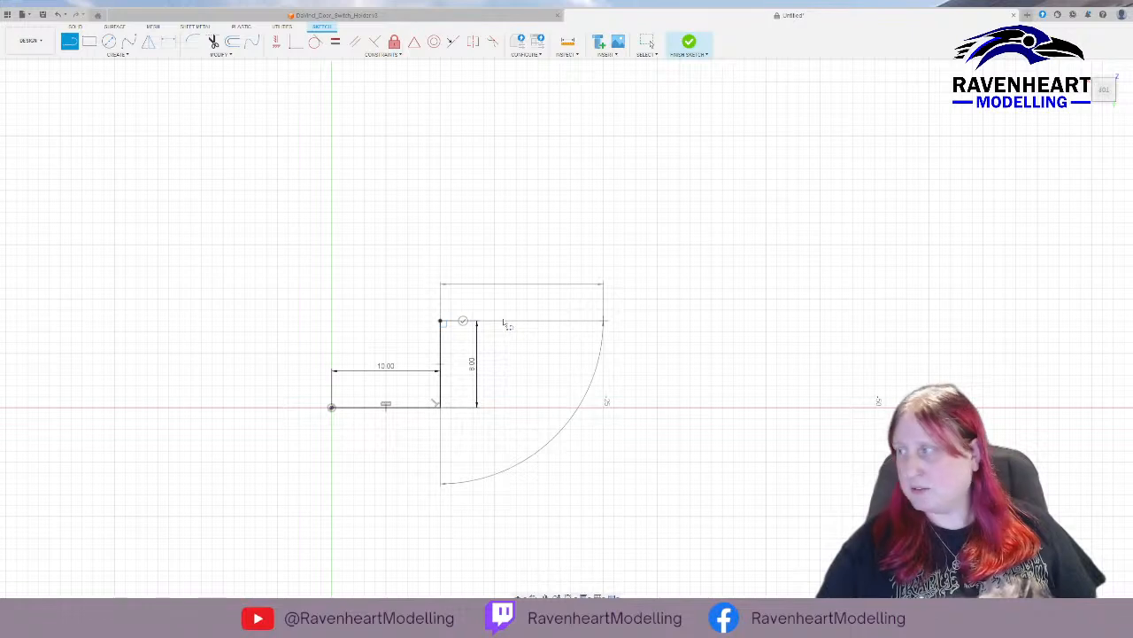
{"action": "key", "text": "Return"}
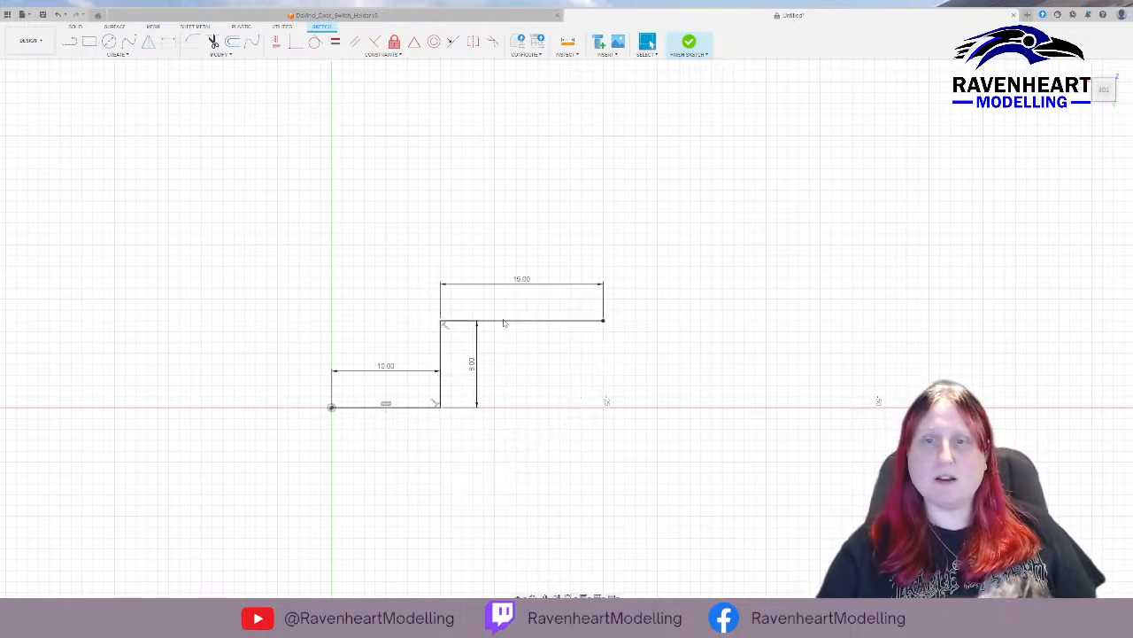
{"action": "key", "text": "Escape"}
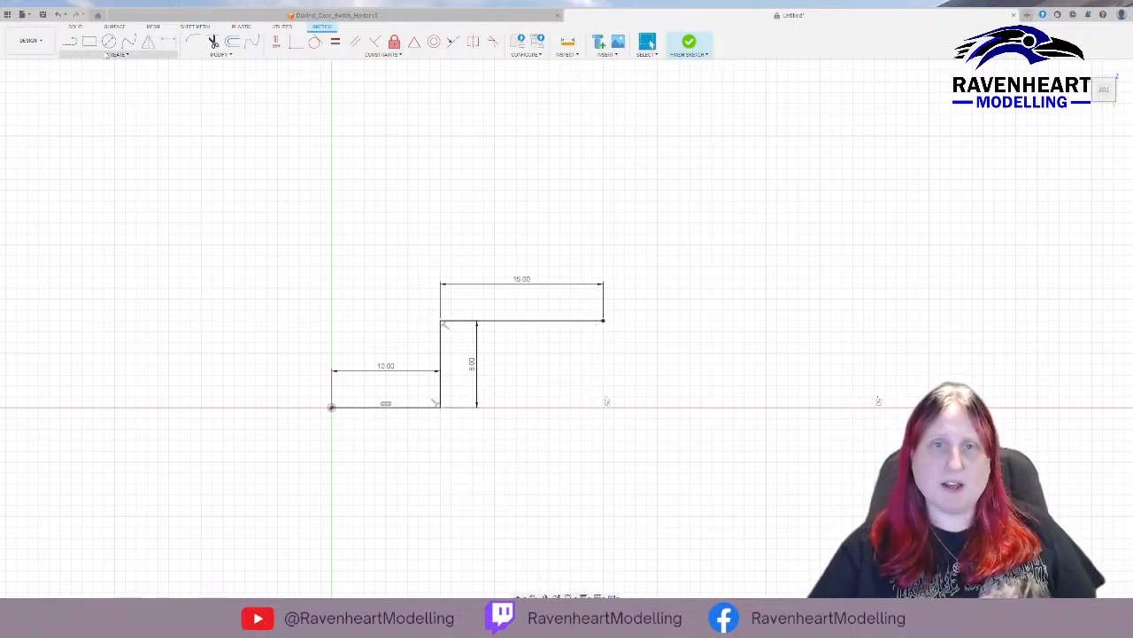
Draw a 20 mm vertical line upward from the free end of the 15 mm line.
{"action": "key", "text": "l"}
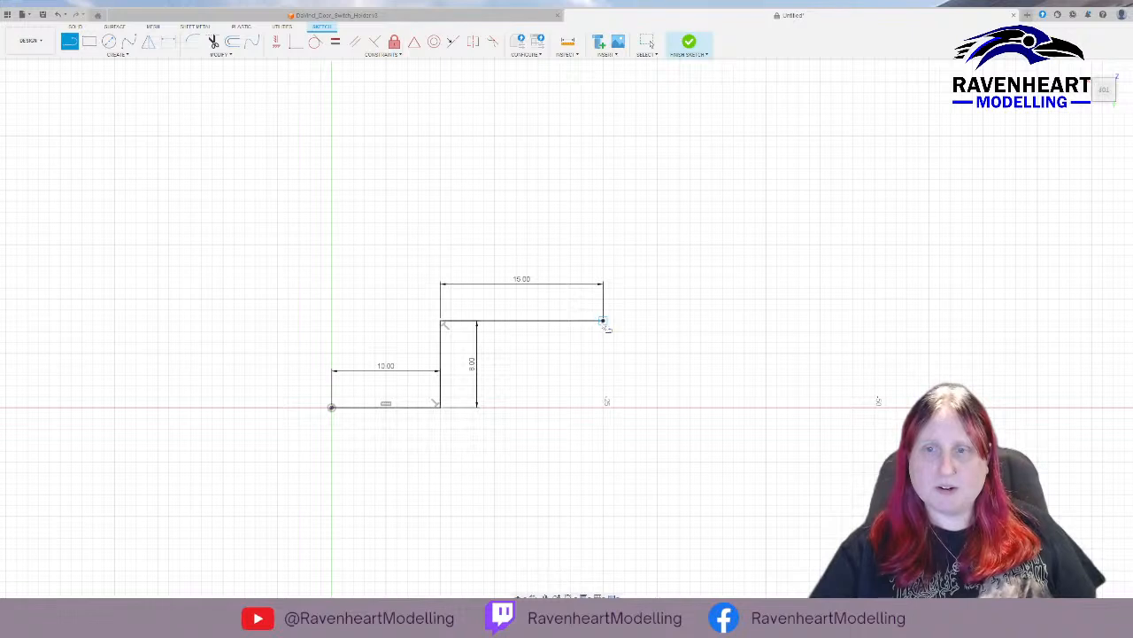
{"action": "left_click_drag", "start_coordinate": [603, 320], "coordinate": [604, 244]}
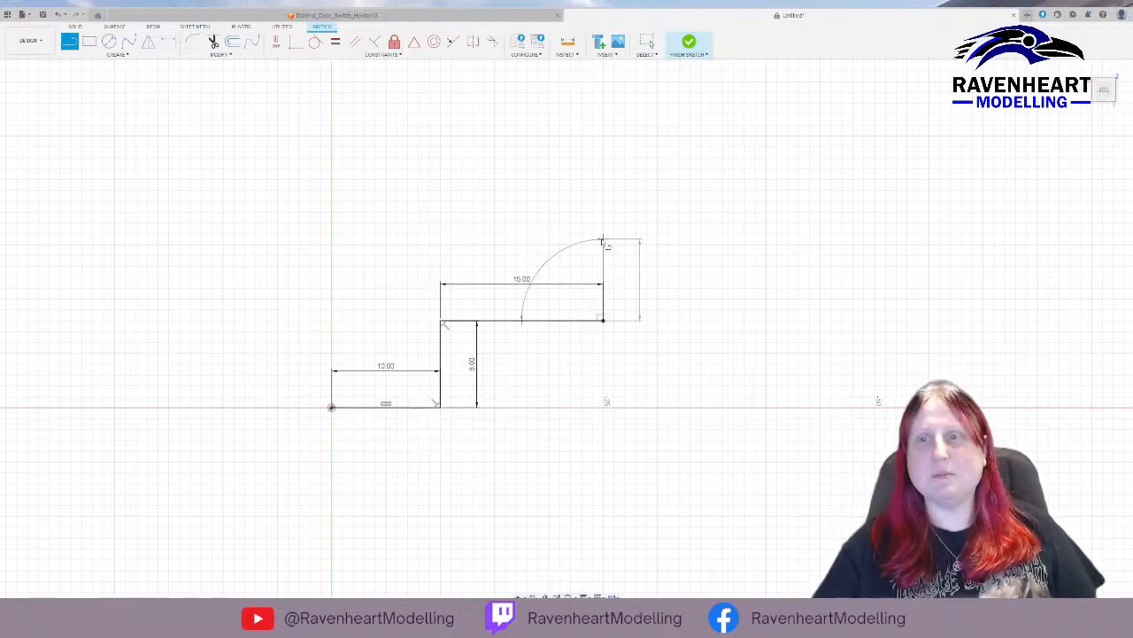
{"action": "left_click_drag", "start_coordinate": [603, 240], "coordinate": [603, 102]}
{"action": "key", "text": "Escape"}
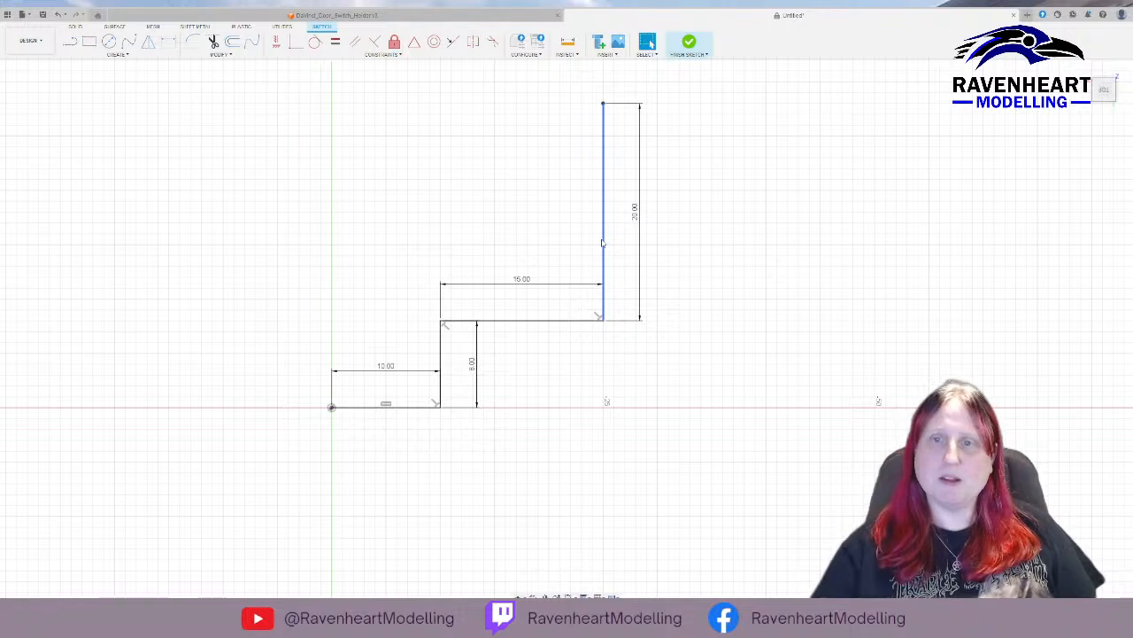
Delete the 20 mm vertical line.
{"action": "middle_click_drag", "start_coordinate": [425, 164], "coordinate": [415, 248]}
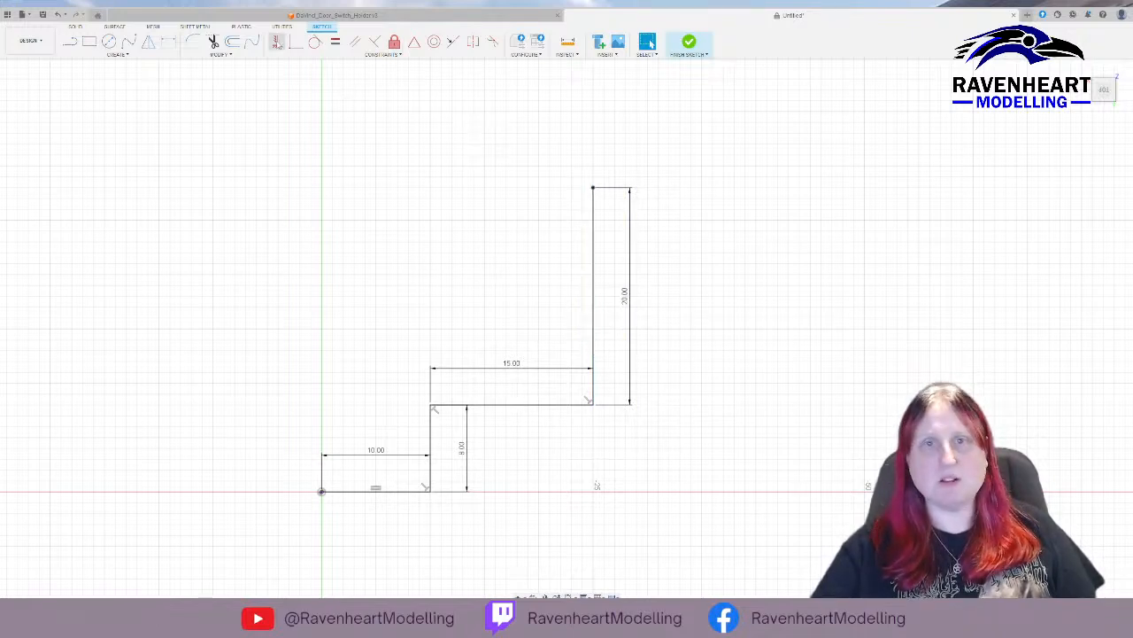
{"action": "left_click", "coordinate": [69, 42]}
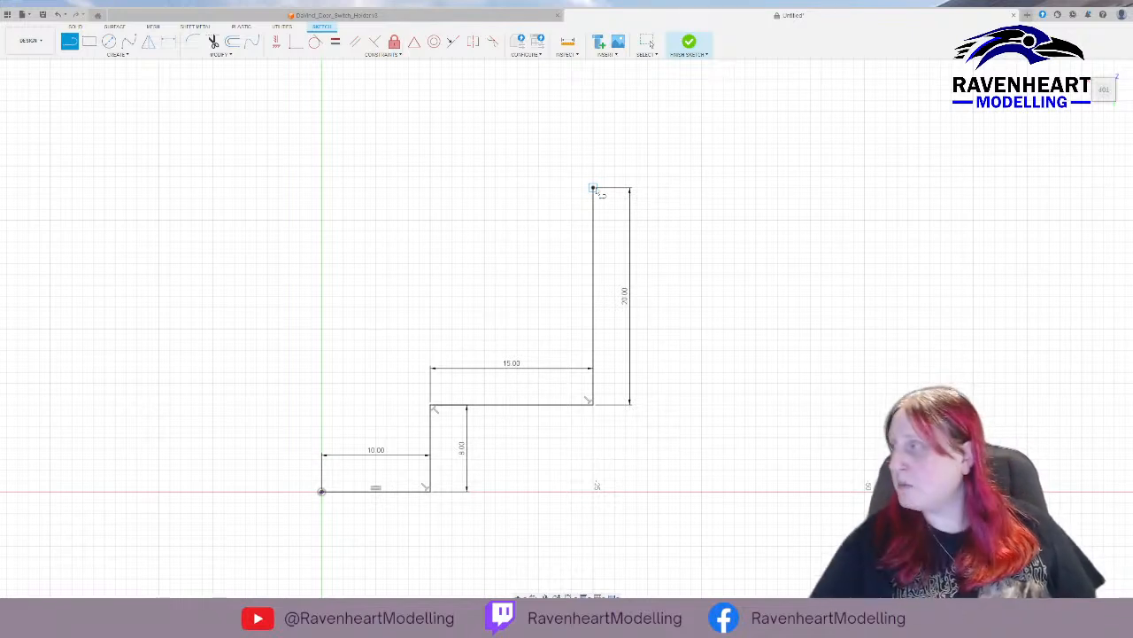
{"action": "key", "text": "Escape"}
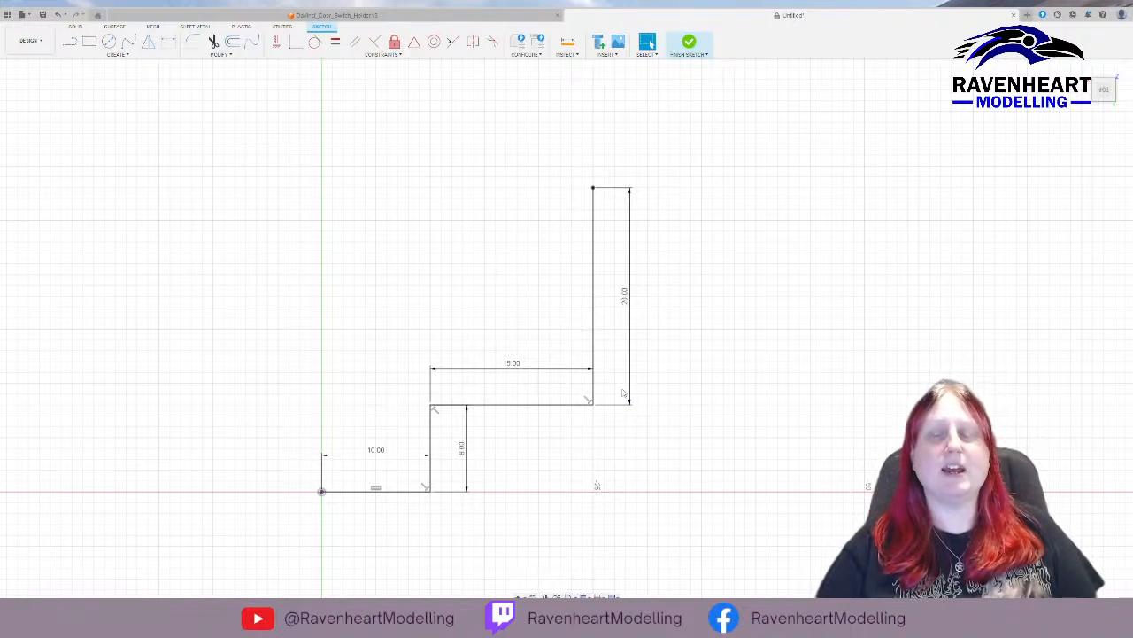
{"action": "left_click", "coordinate": [594, 387]}
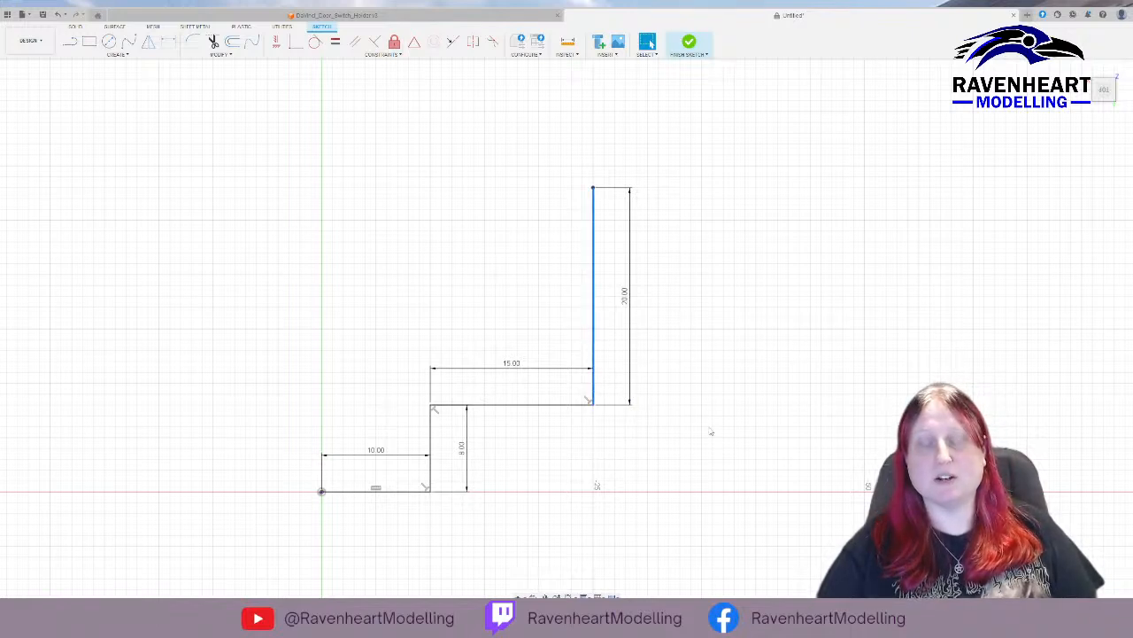
{"action": "key", "text": "Delete"}
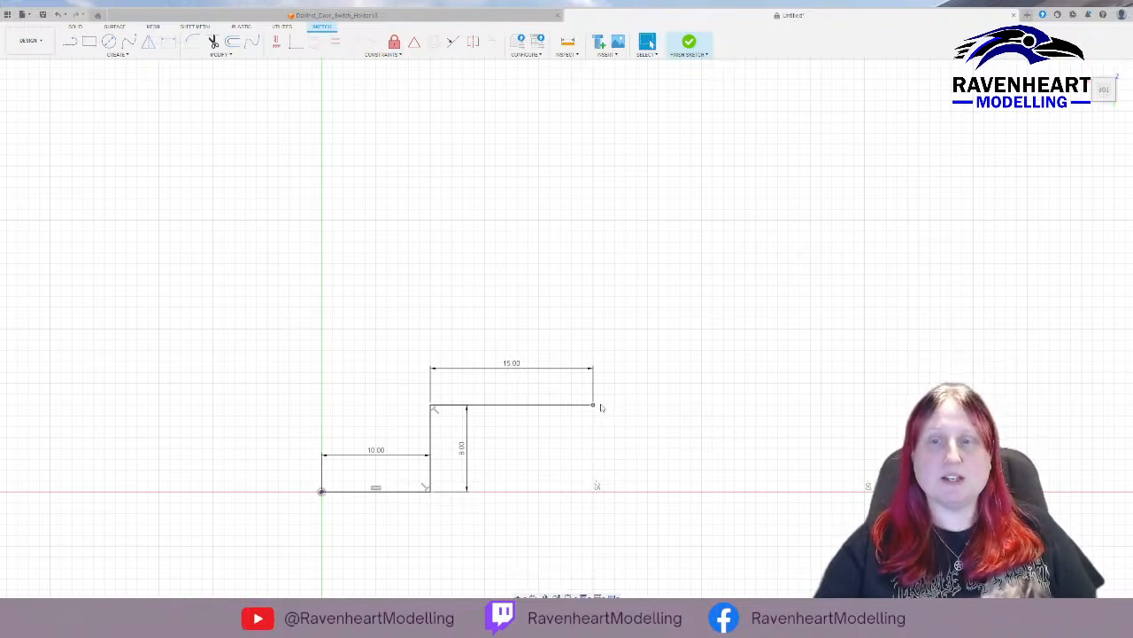
Try to move the free endpoint of the 15 mm line 2 mm outward.
{"action": "key", "text": "m"}
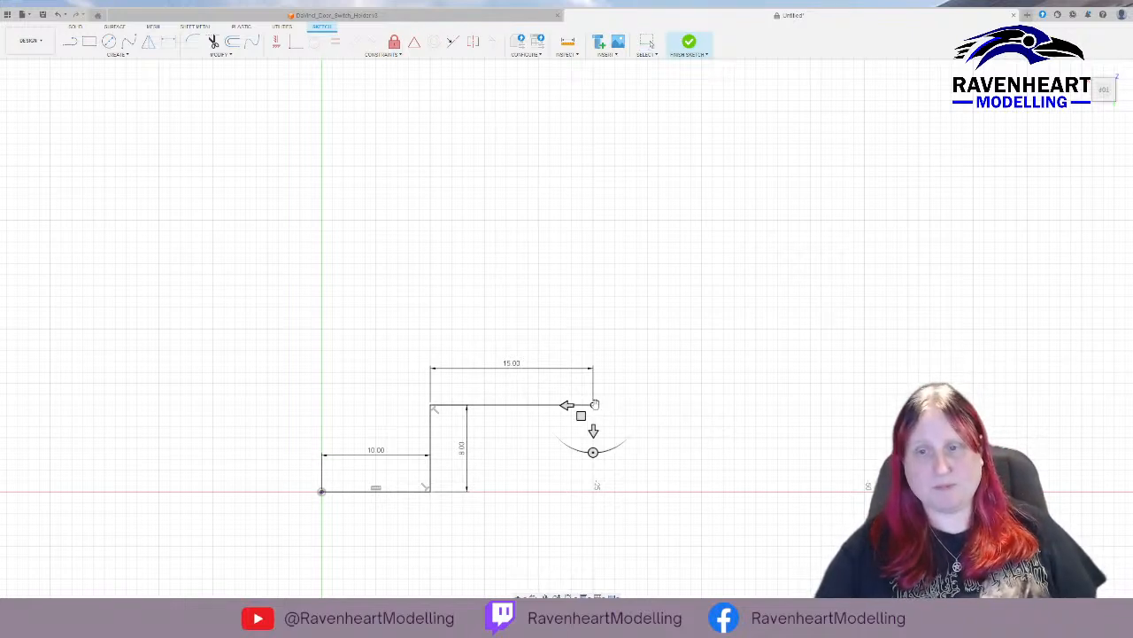
{"action": "left_click", "coordinate": [567, 405]}
{"action": "left_click_drag", "start_coordinate": [568, 404], "coordinate": [589, 405]}
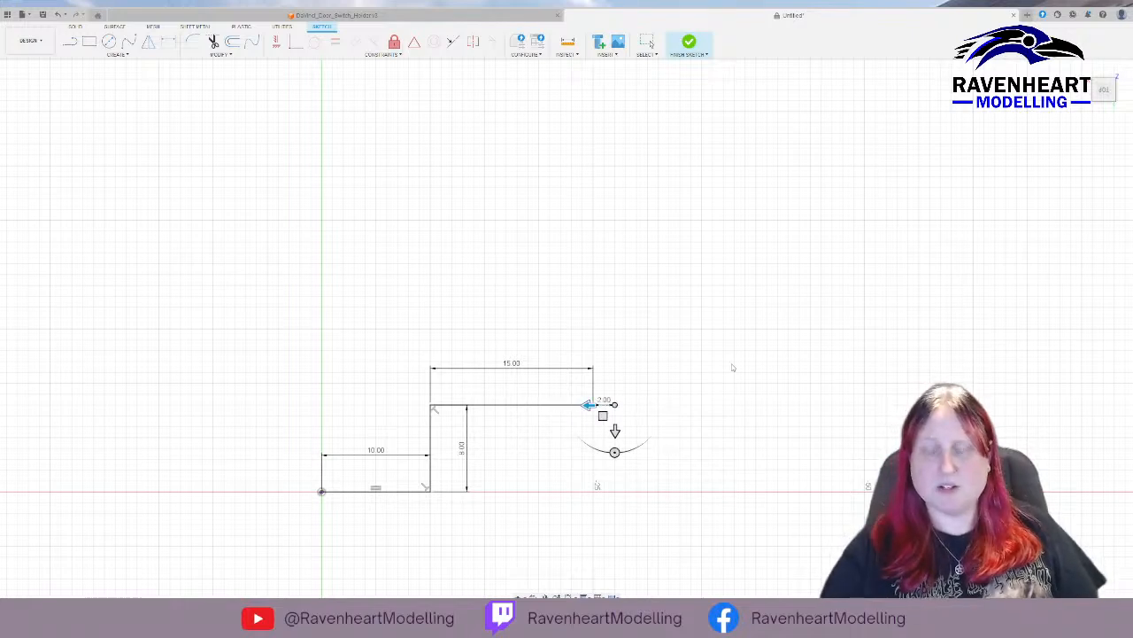
{"action": "key", "text": "Return"}
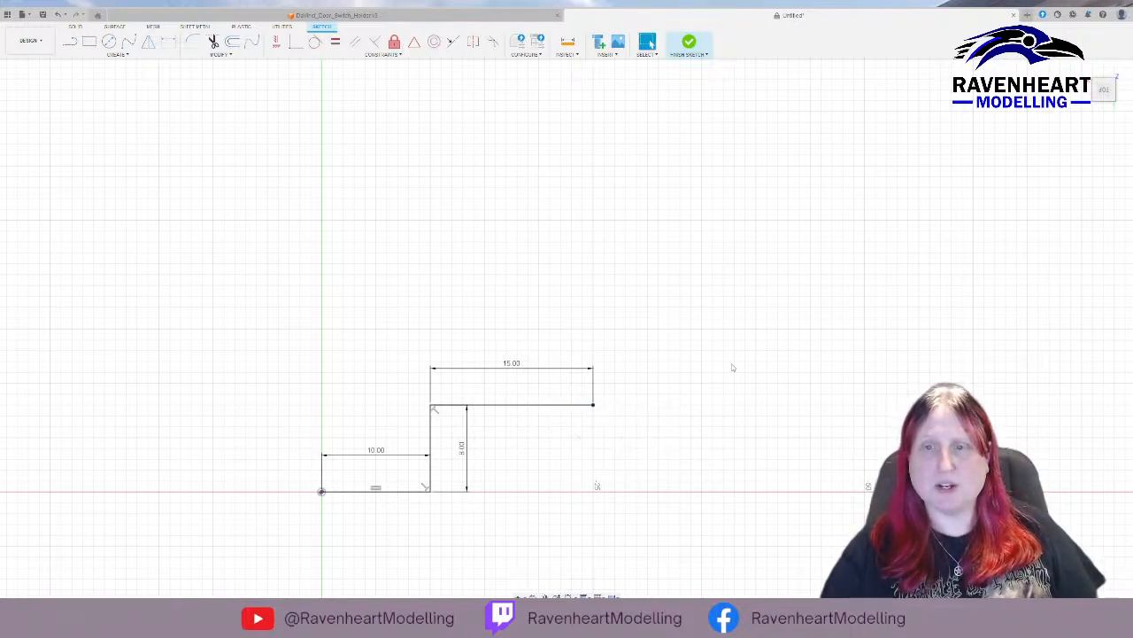
{"action": "left_click", "coordinate": [593, 404]}
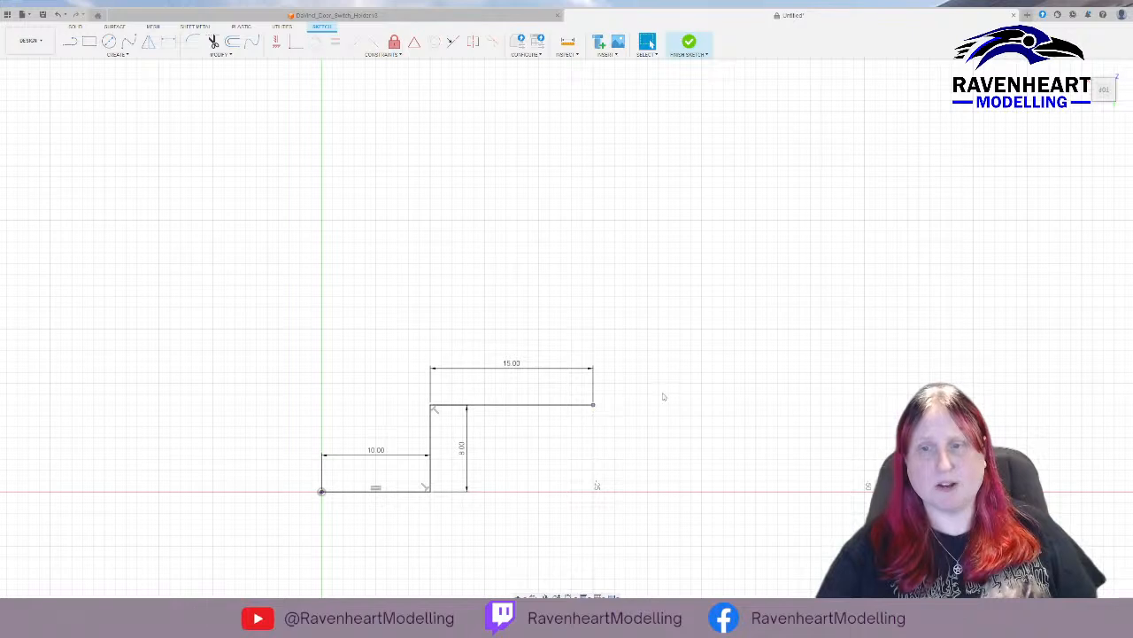
{"action": "key", "text": "m"}
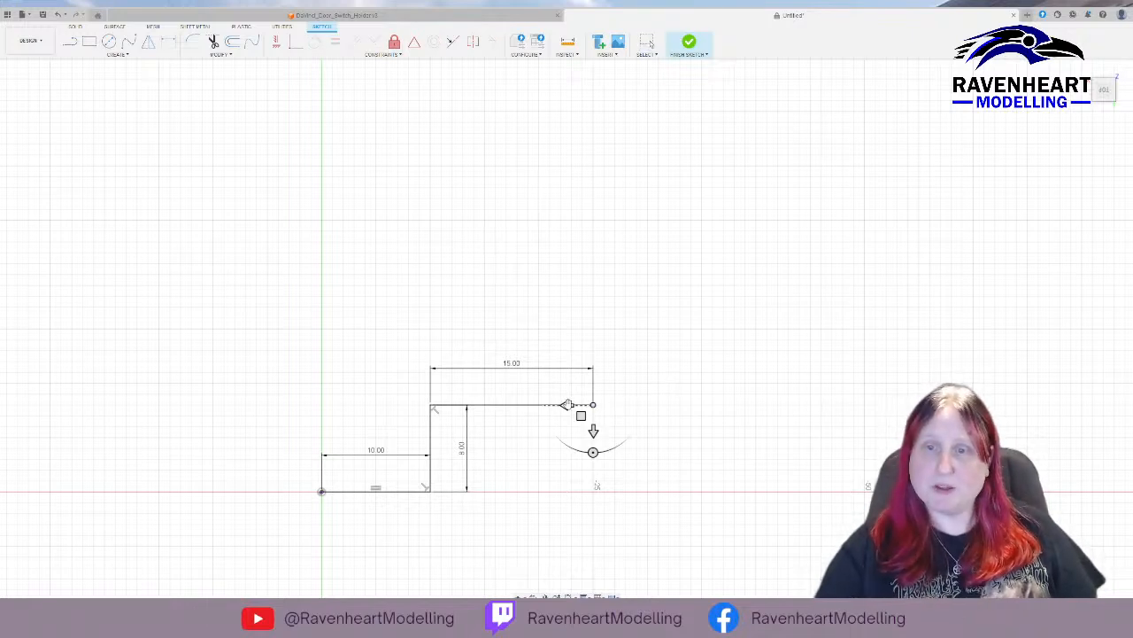
{"action": "left_click_drag", "start_coordinate": [567, 405], "coordinate": [588, 405]}
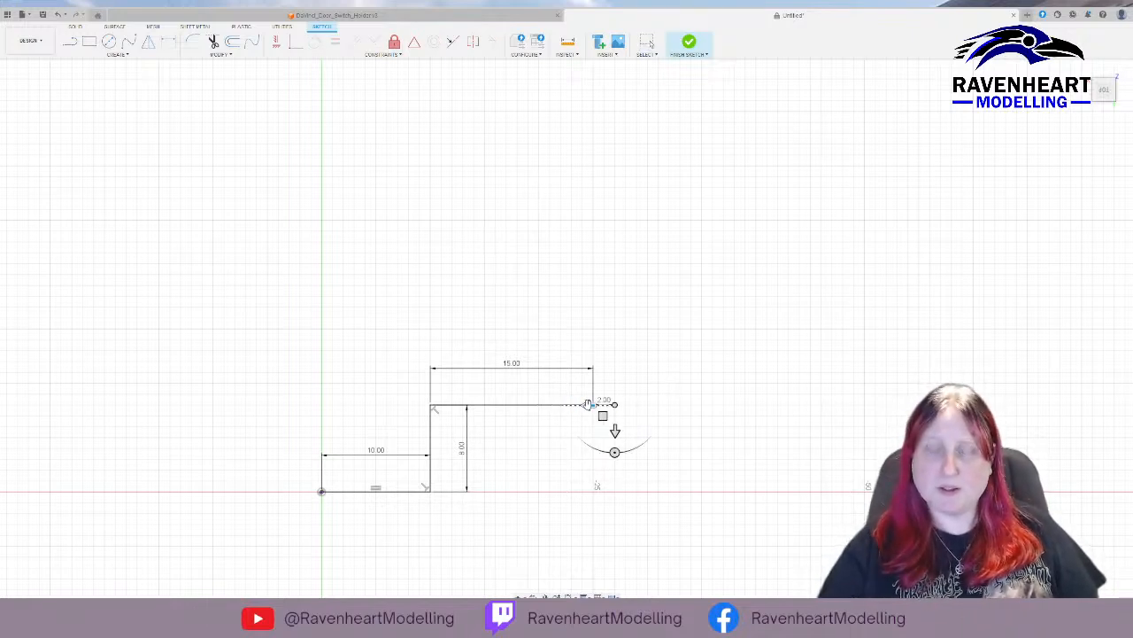
{"action": "key", "text": "Escape"}
Delete the 15 mm horizontal line.
{"action": "left_click", "coordinate": [575, 406]}
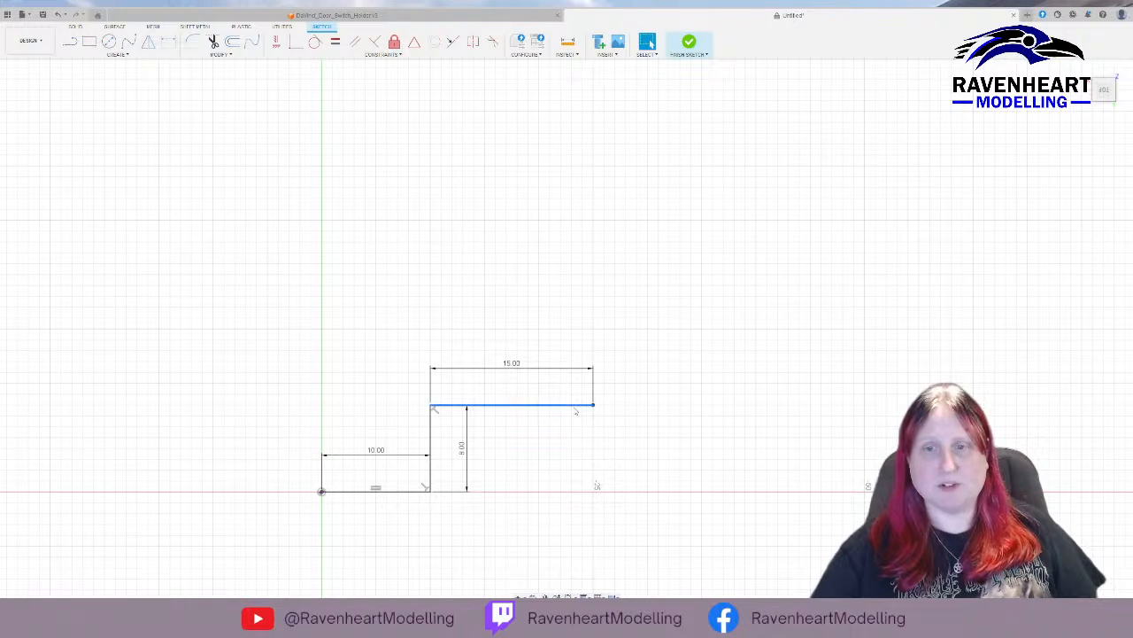
{"action": "key", "text": "Delete"}
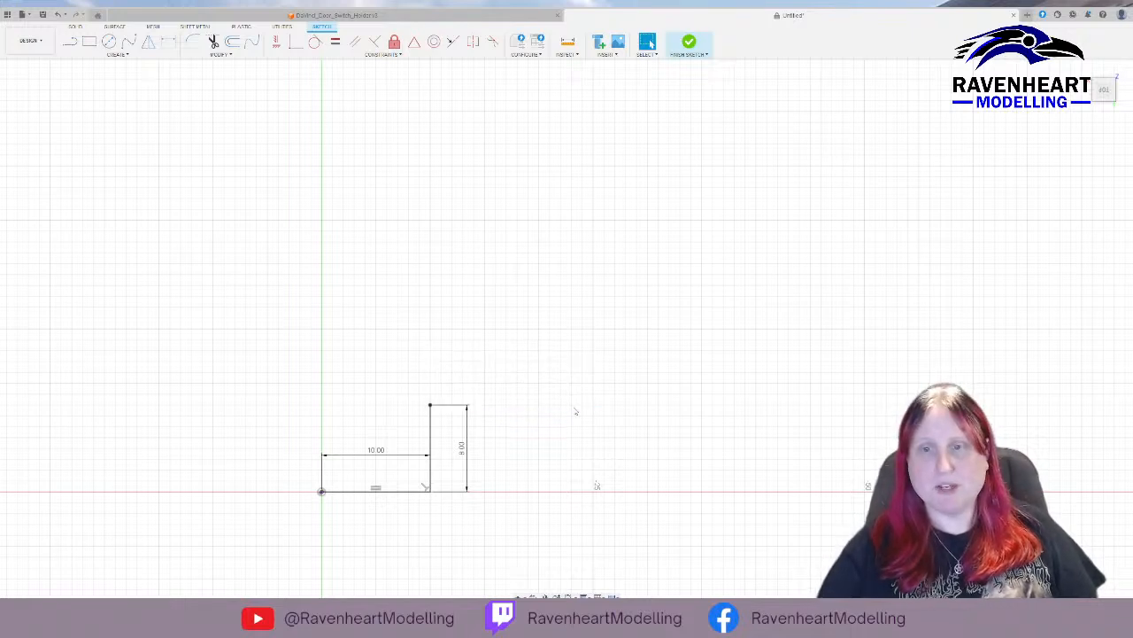
Extend the profile from the top of the 8 mm line with a 17 mm horizontal line, a 20 mm upward line and a 3 mm inward line.
{"action": "left_click", "coordinate": [69, 41]}
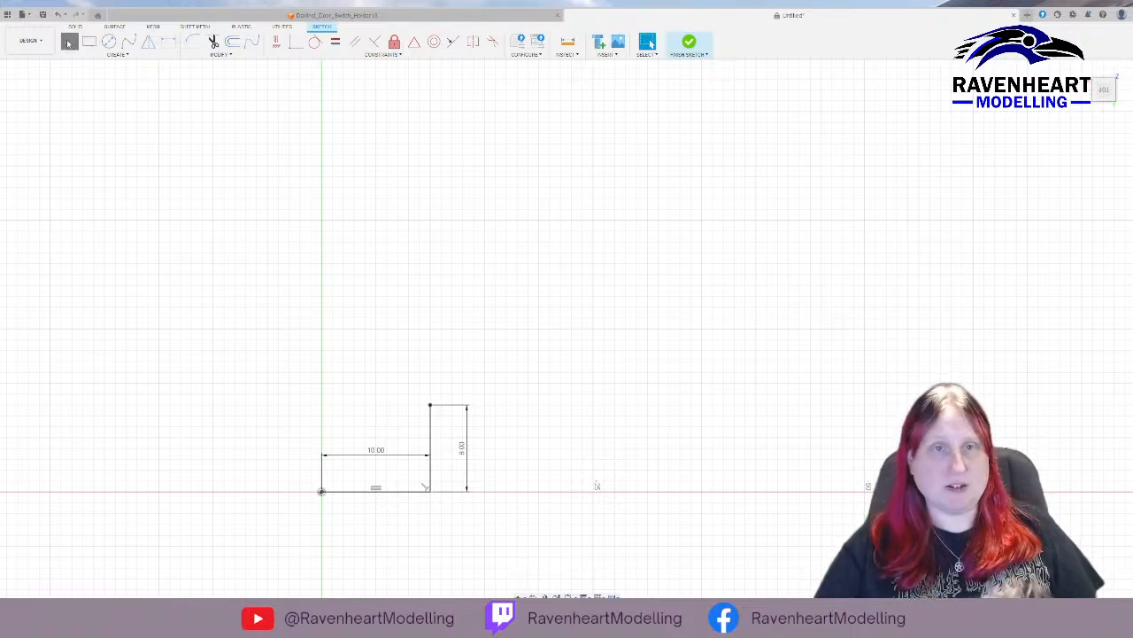
{"action": "left_click", "coordinate": [431, 406]}
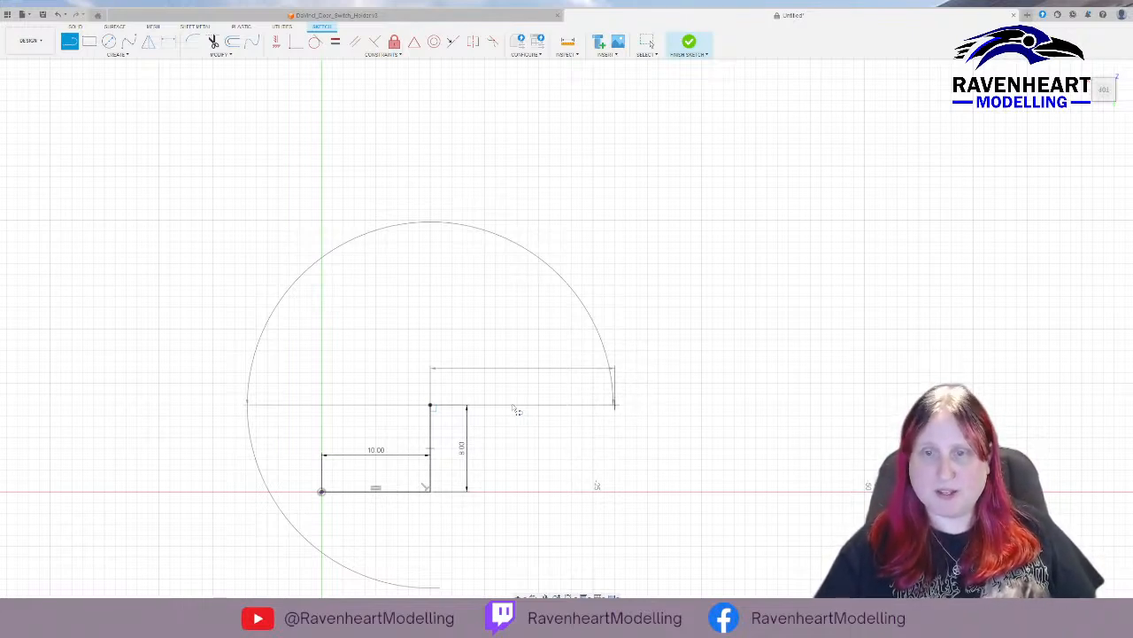
{"action": "key", "text": "Return"}
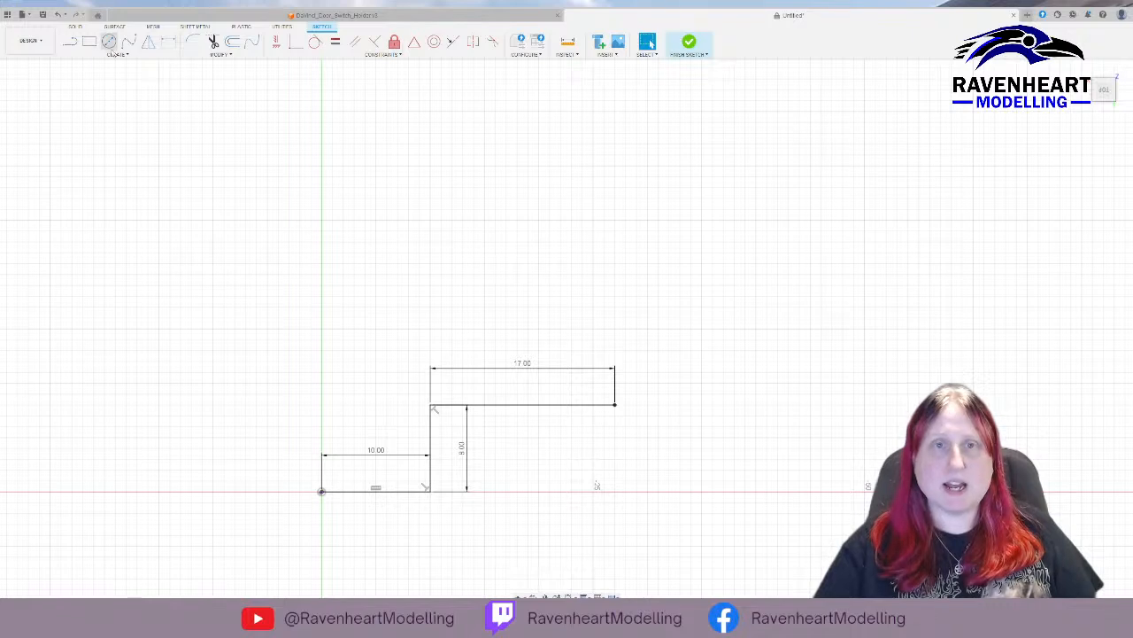
{"action": "key", "text": "l"}
{"action": "left_click_drag", "start_coordinate": [615, 404], "coordinate": [622, 229]}
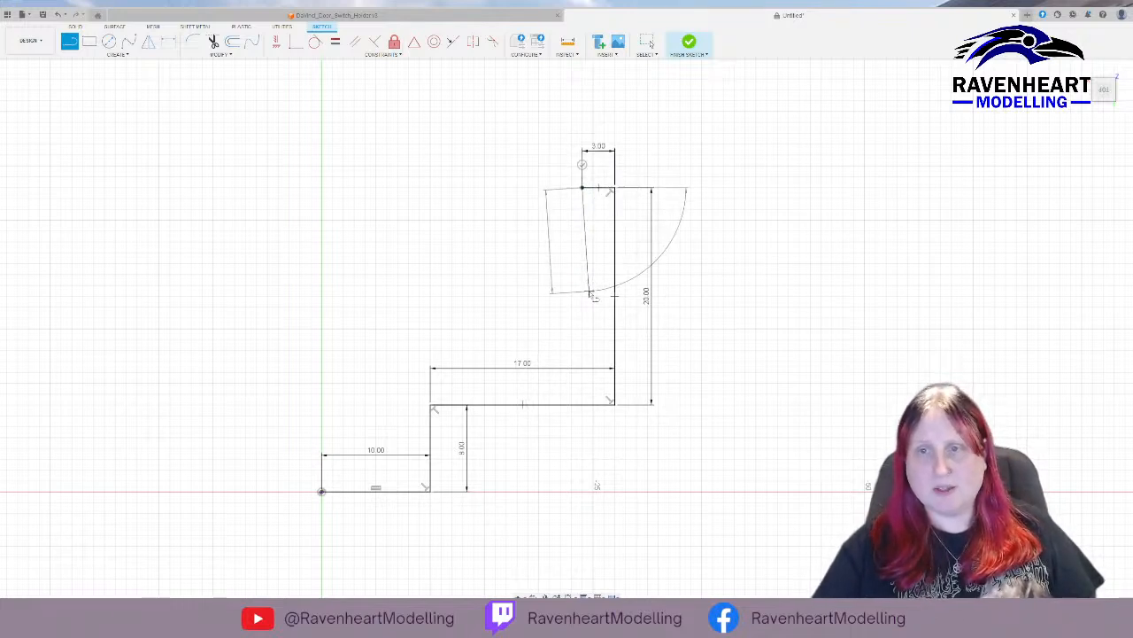
Draw a 17 mm vertical line down from the 3 mm line's free end and a 17 mm horizontal line inward from it.
{"action": "left_click", "coordinate": [583, 369]}
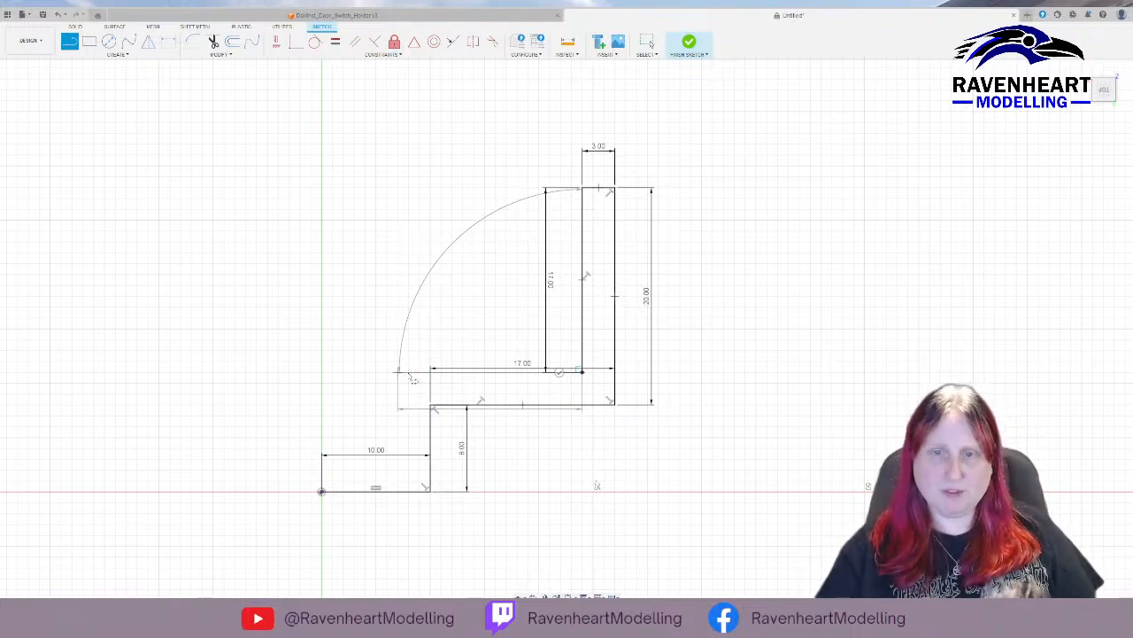
{"action": "key", "text": "Return"}
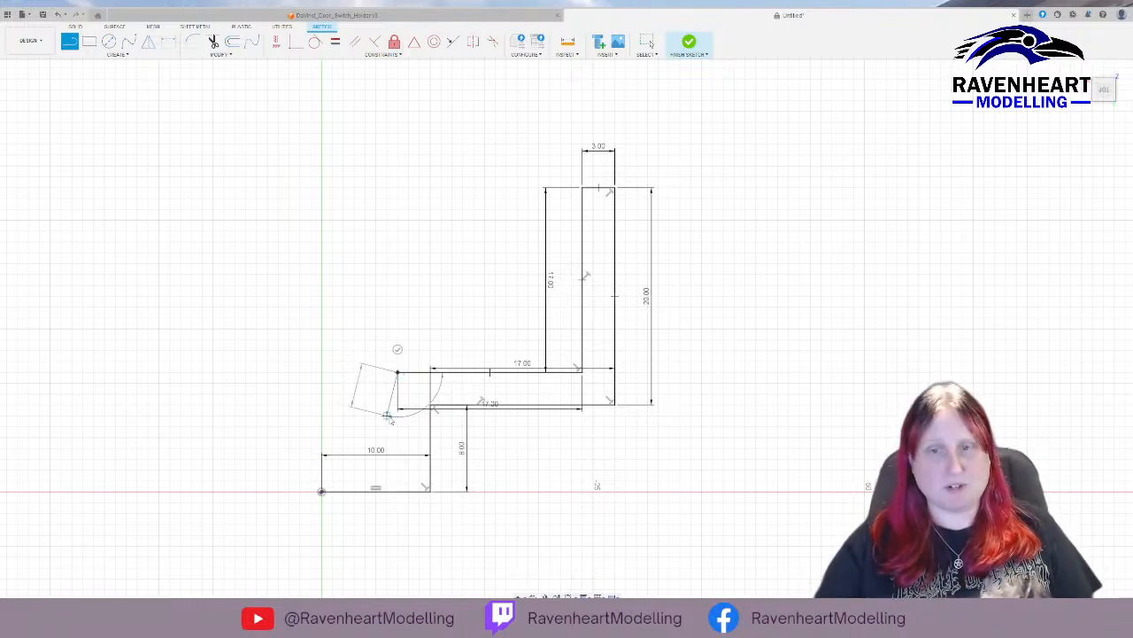
{"action": "key", "text": "Escape"}
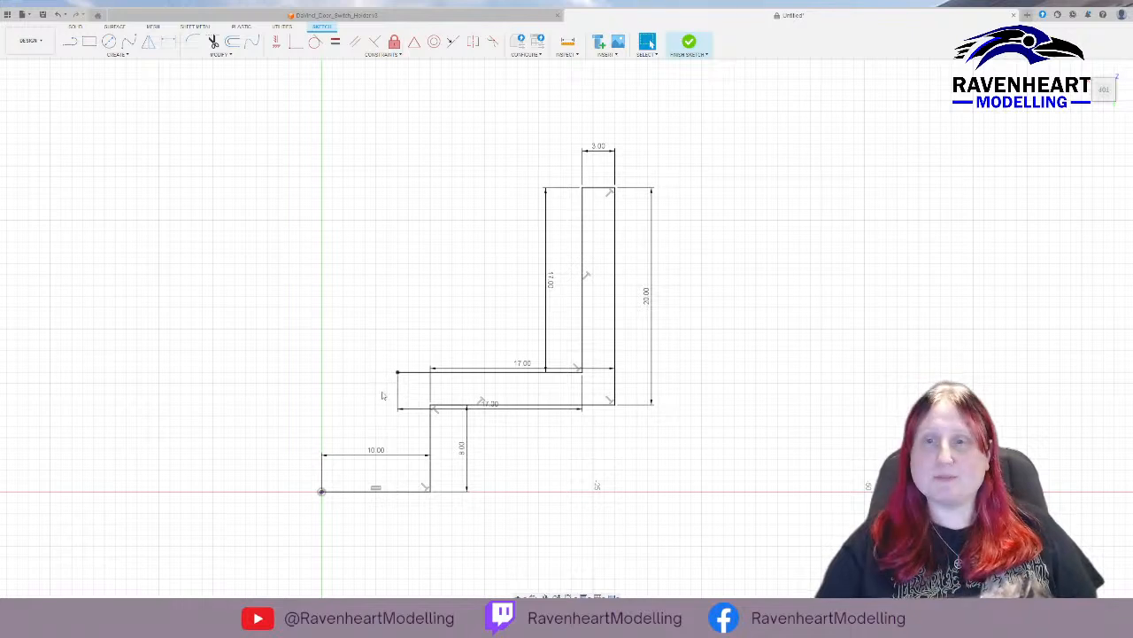
Undo the two inner 17 mm lines and the 3 mm line at the top of the 20 mm line.
{"action": "left_click", "coordinate": [453, 369]}
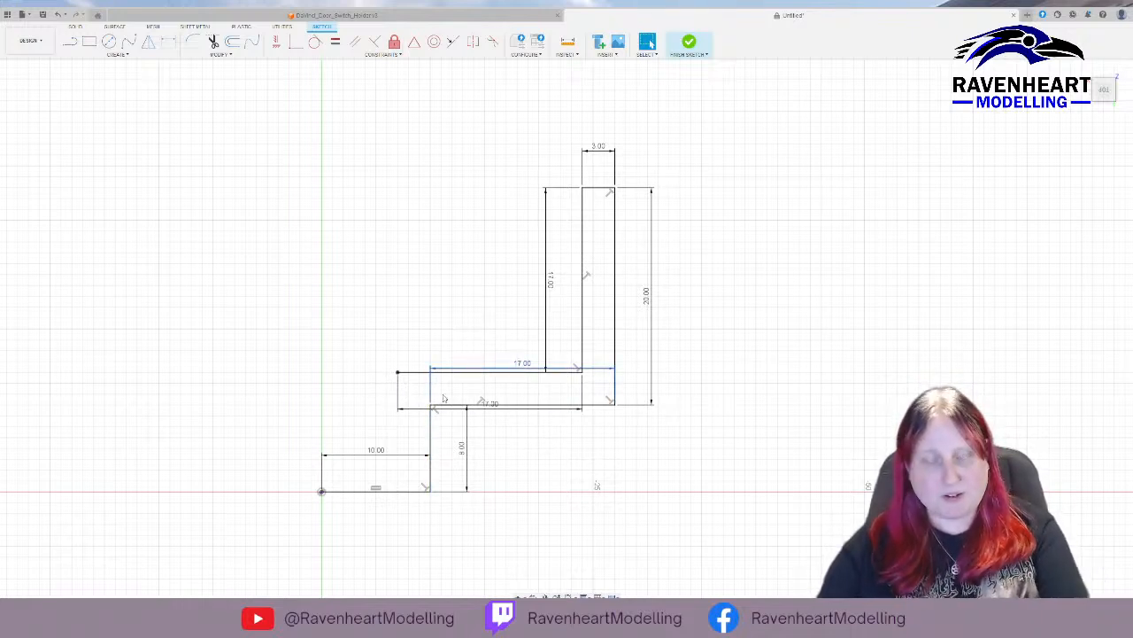
{"action": "key", "text": "ctrl+z"}
{"action": "key", "text": "ctrl+z"}
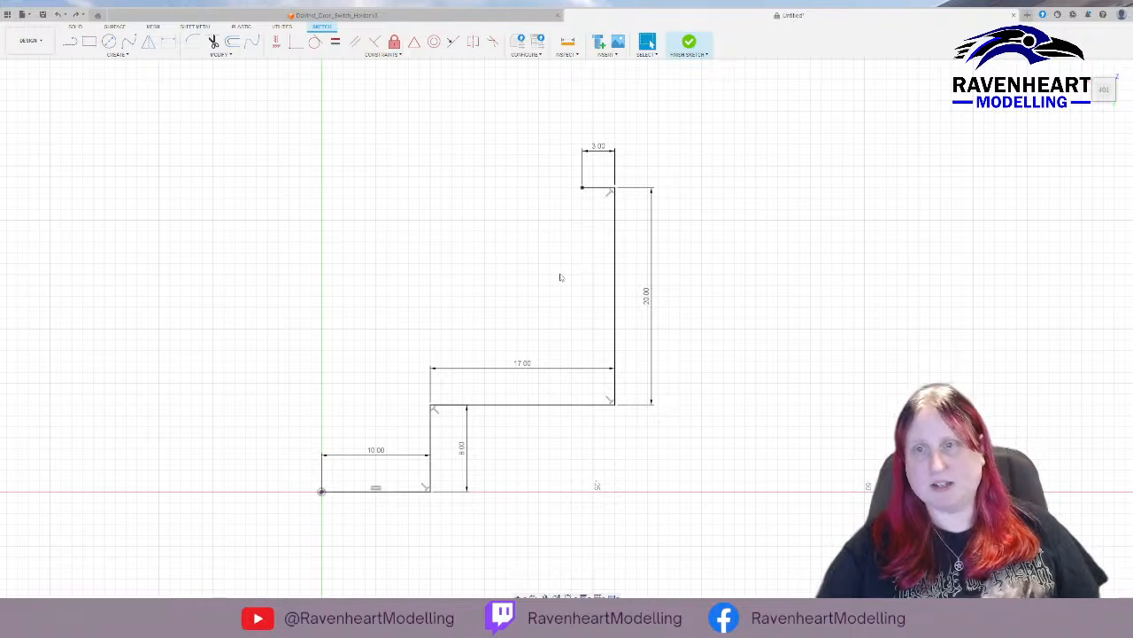
{"action": "key", "text": "ctrl+z"}
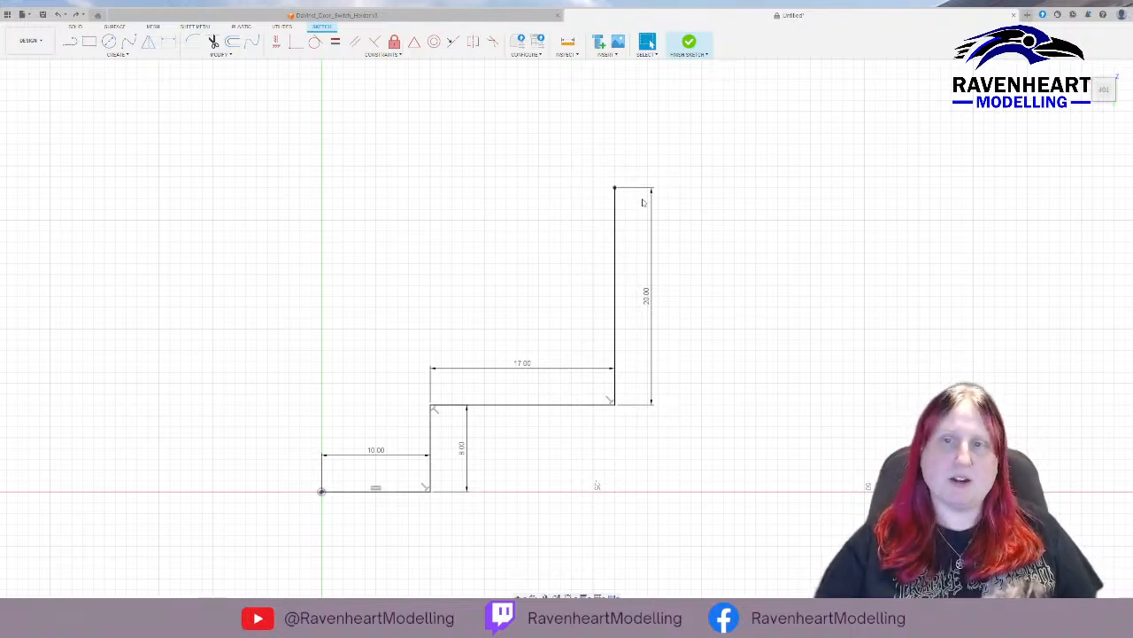
Draw a 3 mm horizontal line outward from the top end of the 20 mm vertical line.
{"action": "left_click", "coordinate": [70, 42]}
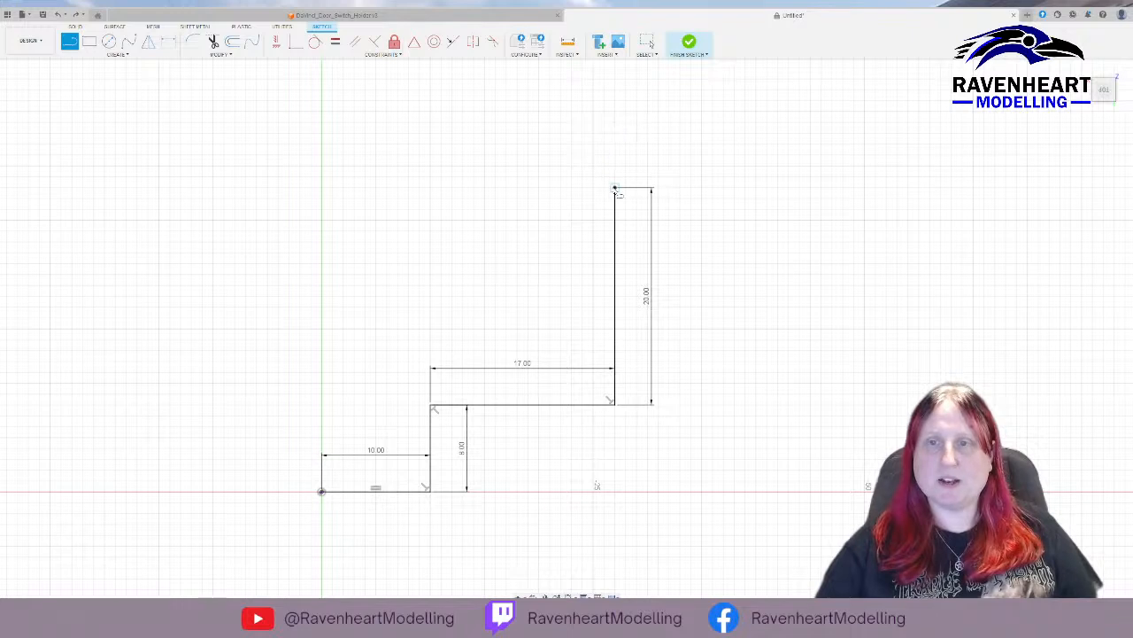
{"action": "left_click", "coordinate": [615, 189]}
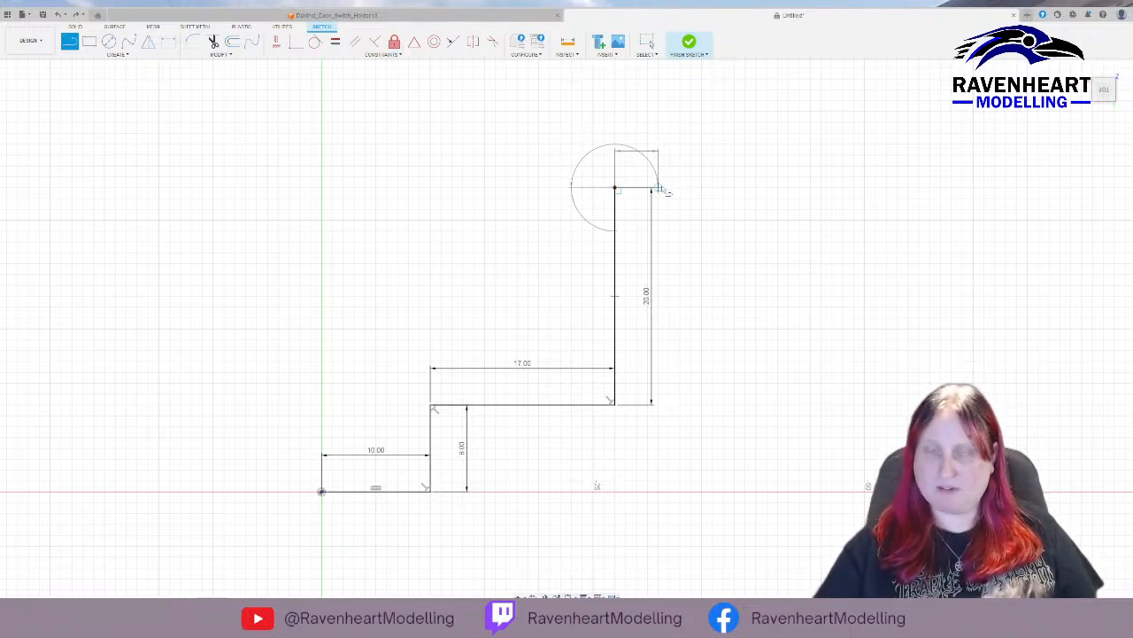
{"action": "left_click", "coordinate": [659, 189]}
{"action": "key", "text": "Escape"}
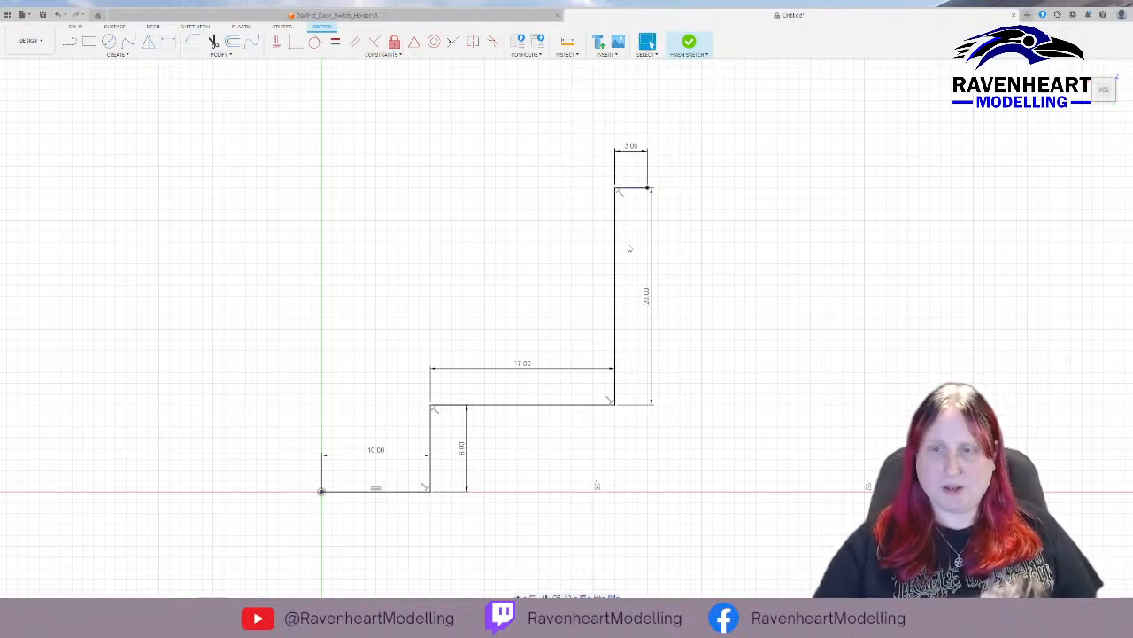
Undo the outward 3 mm line while keeping the 20 mm vertical line in the sketch.
{"action": "left_click", "coordinate": [70, 42]}
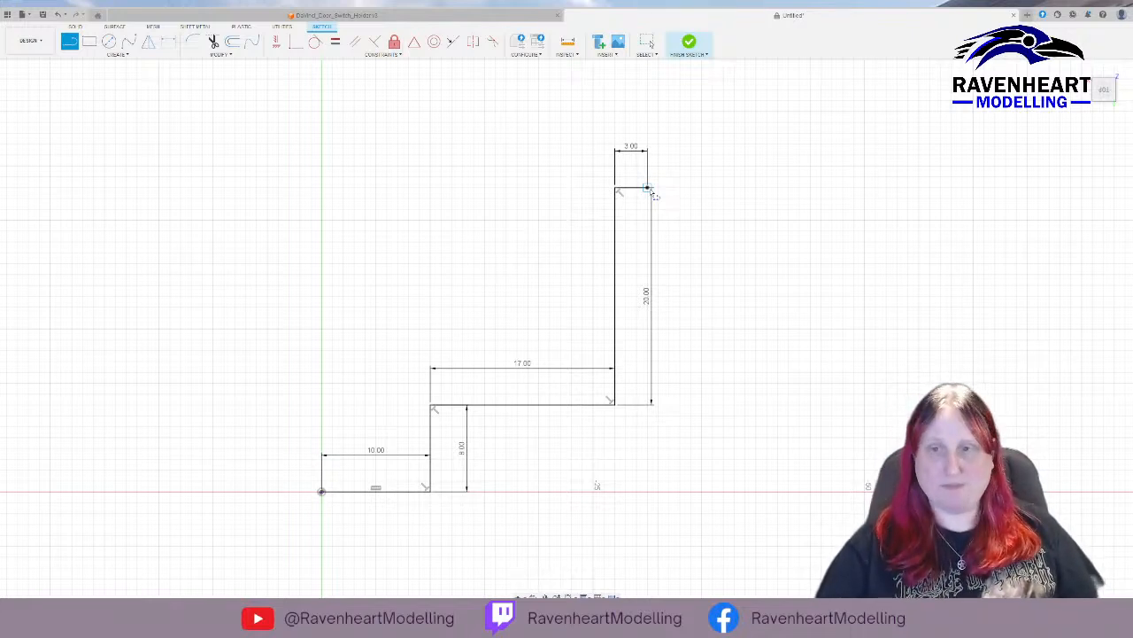
{"action": "key", "text": "Escape"}
{"action": "key", "text": "ctrl+z"}
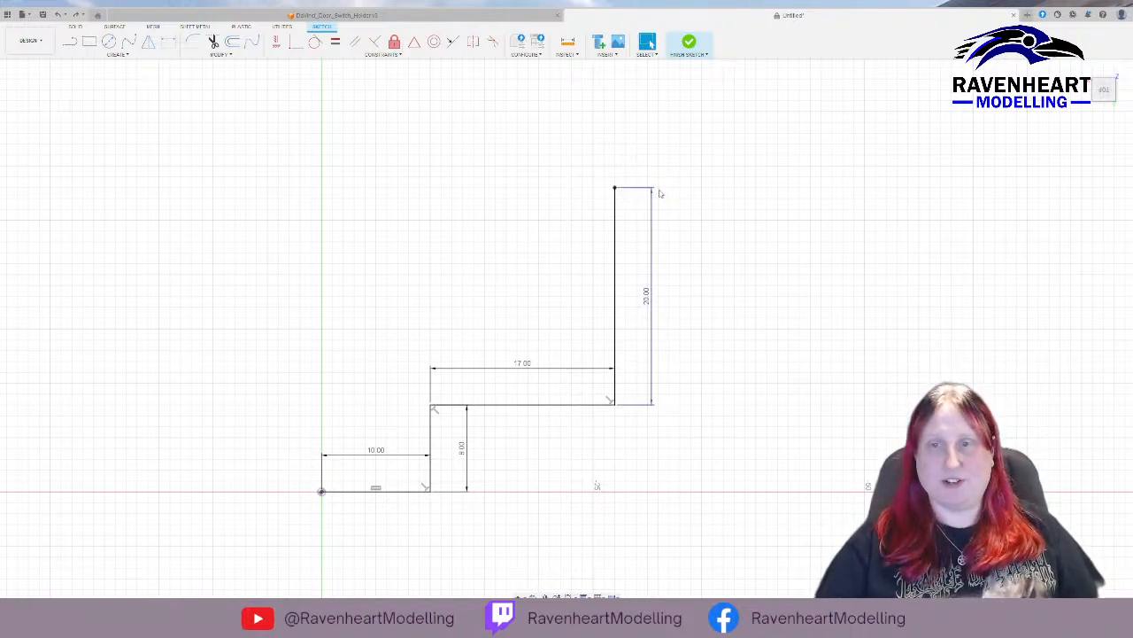
{"action": "key", "text": "ctrl+z"}
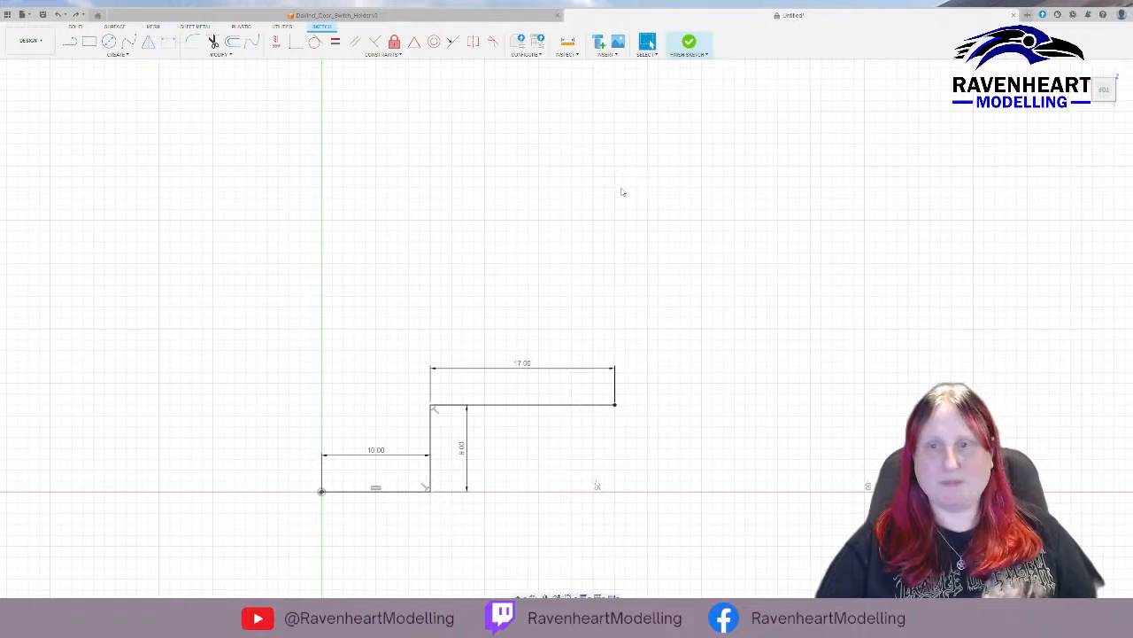
{"action": "key", "text": "ctrl+y"}
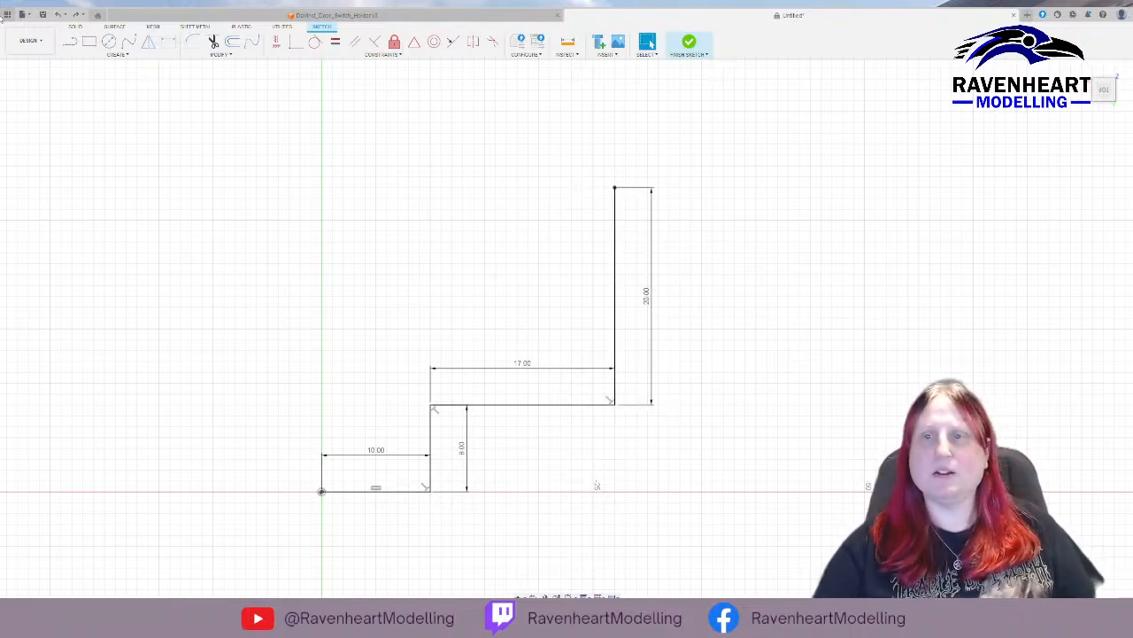
Draw a 3 mm horizontal line inward from the top end of the 20 mm vertical line.
{"action": "left_click", "coordinate": [69, 42]}
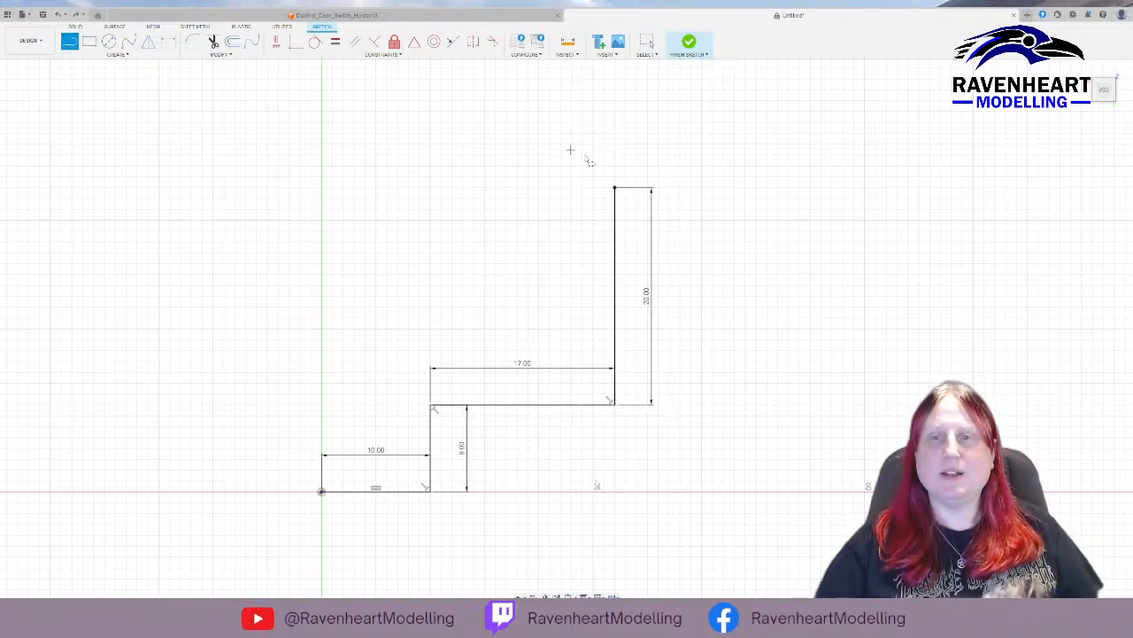
{"action": "left_click", "coordinate": [614, 188]}
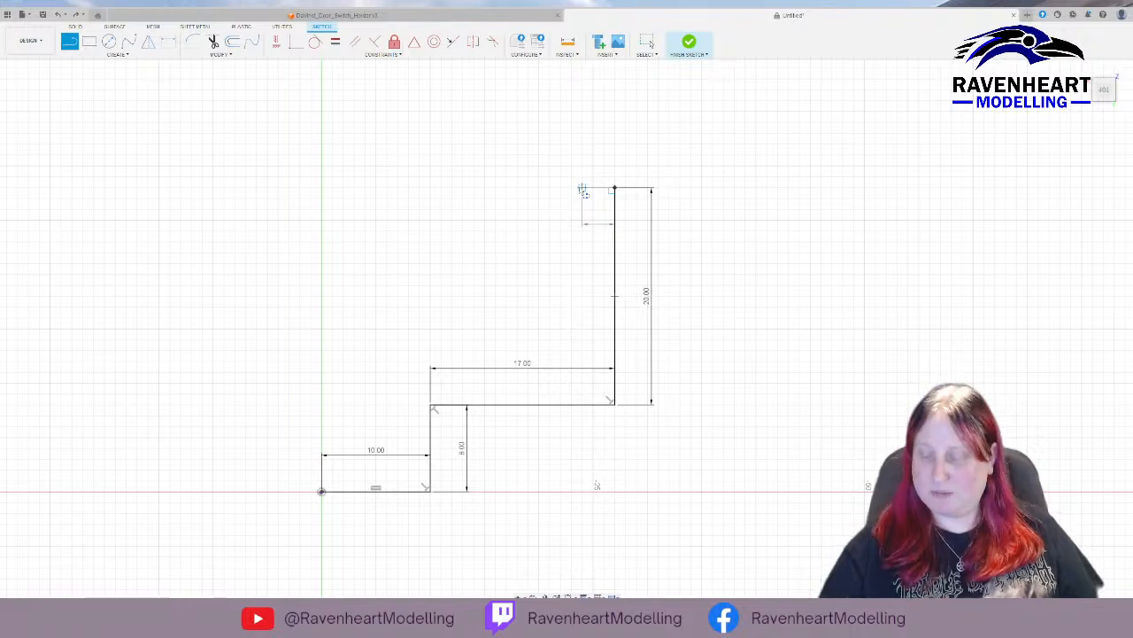
{"action": "left_click", "coordinate": [581, 190]}
{"action": "key", "text": "Escape"}
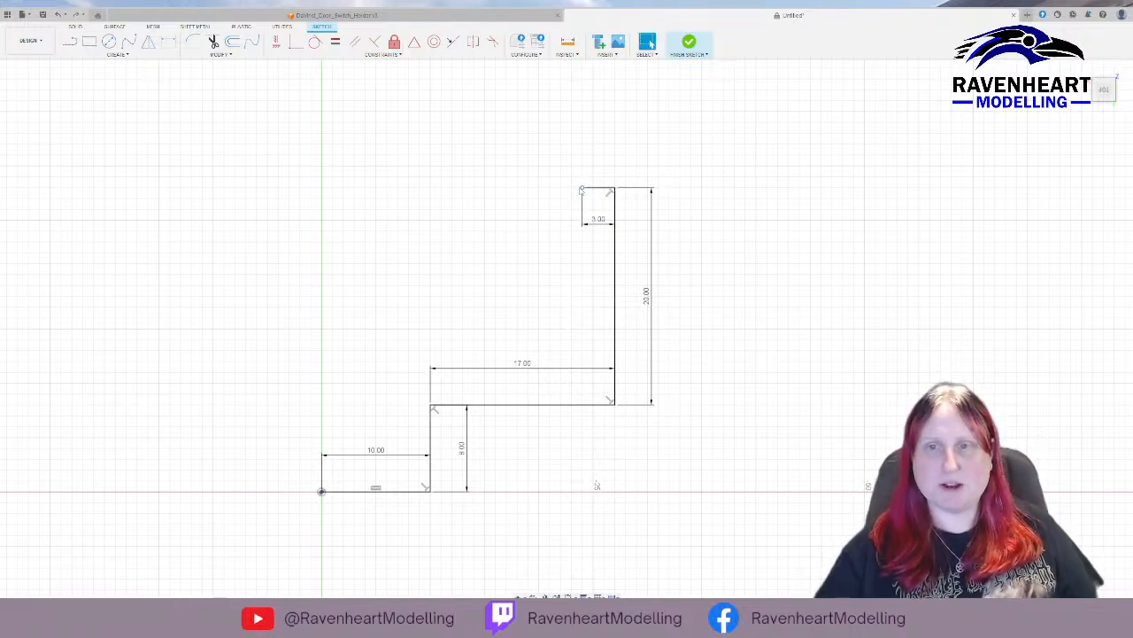
Close the profile with a 17 mm line down from the 3 mm line, a horizontal line to the vertical axis and a line to the origin.
{"action": "left_click", "coordinate": [69, 42]}
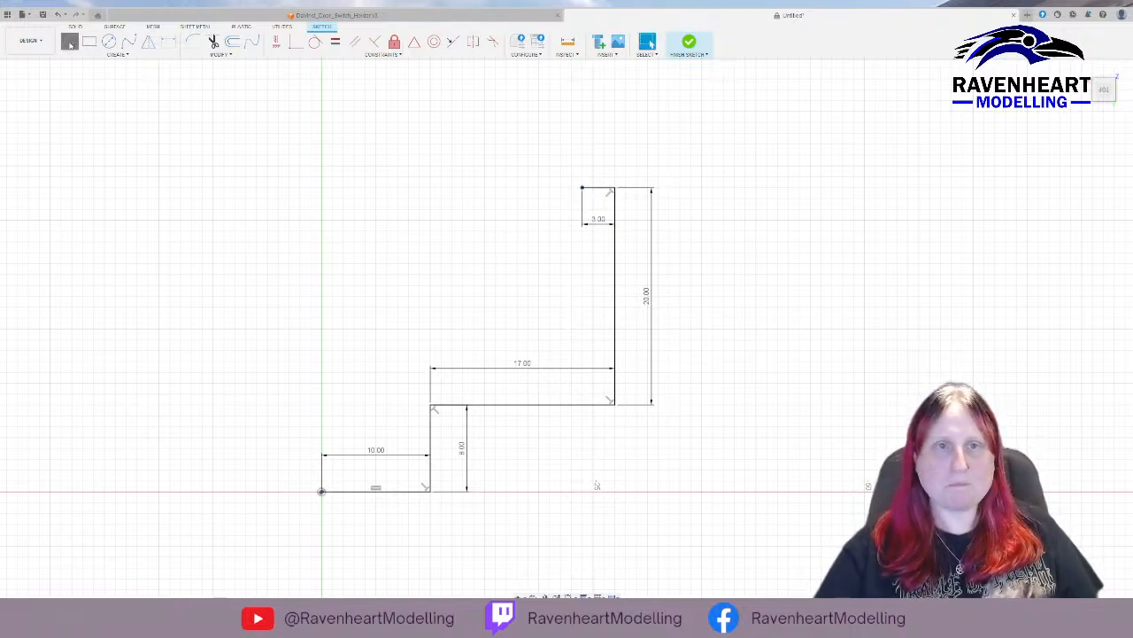
{"action": "left_click_drag", "start_coordinate": [582, 187], "coordinate": [376, 376]}
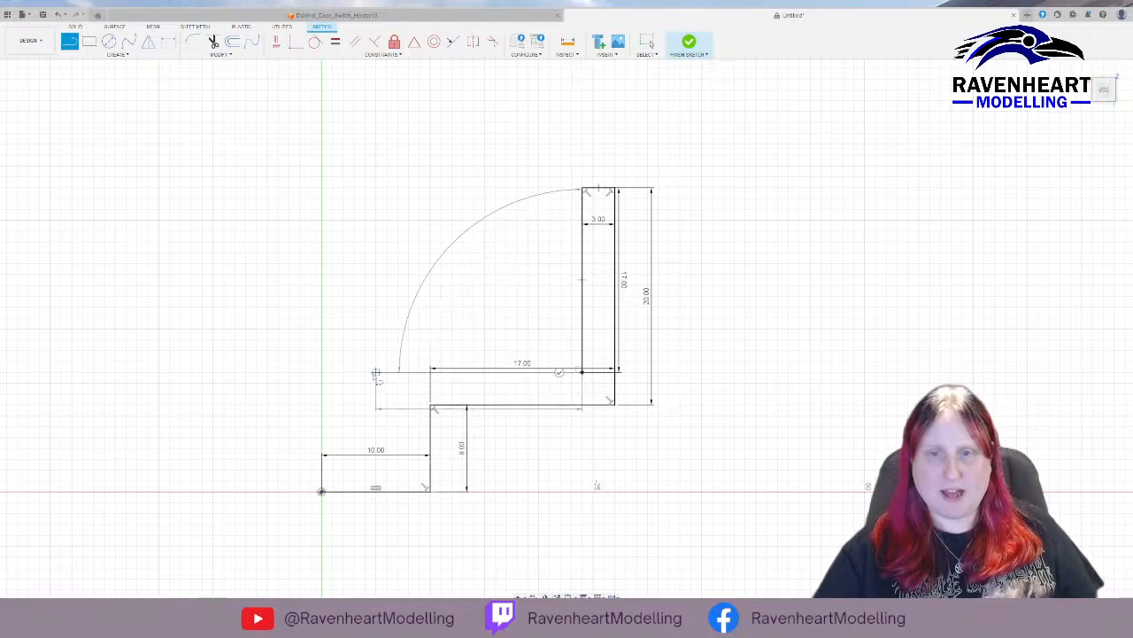
{"action": "left_click", "coordinate": [321, 372]}
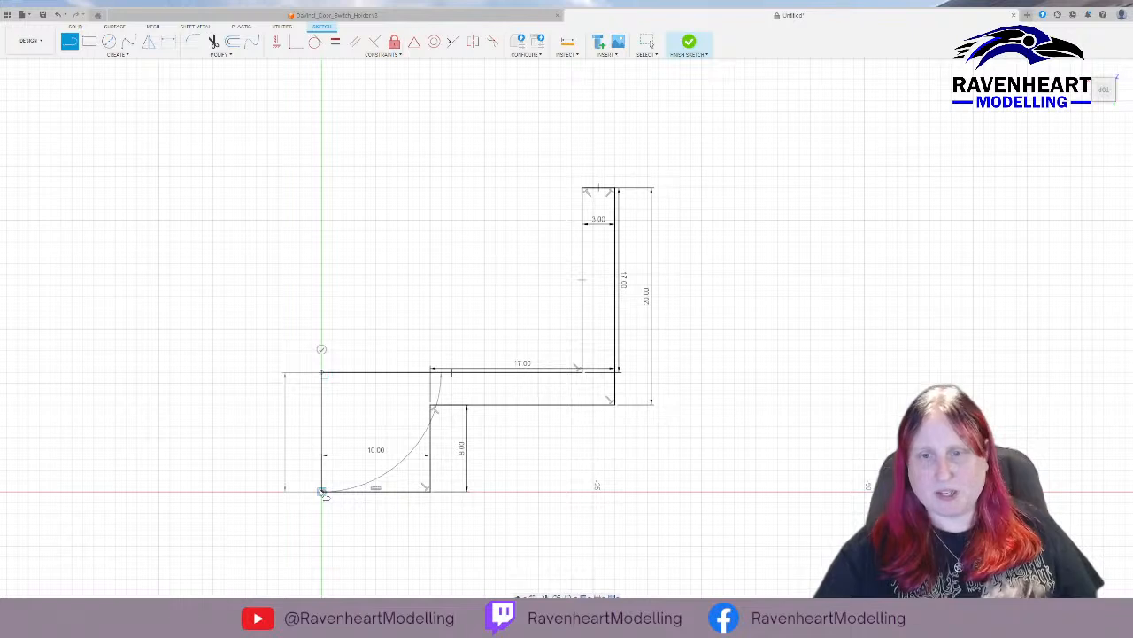
{"action": "left_click", "coordinate": [322, 491]}
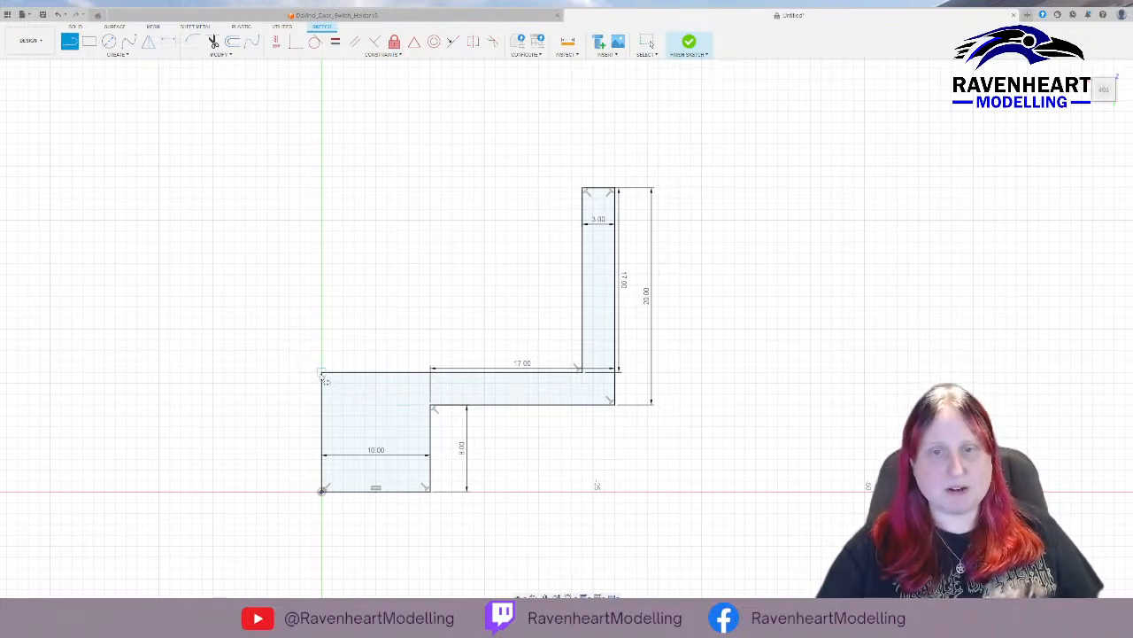
Draw a 17 mm horizontal line outward from the closed profile's upper corner on the vertical axis, away from the existing arm.
{"action": "left_click_drag", "start_coordinate": [312, 374], "coordinate": [278, 381]}
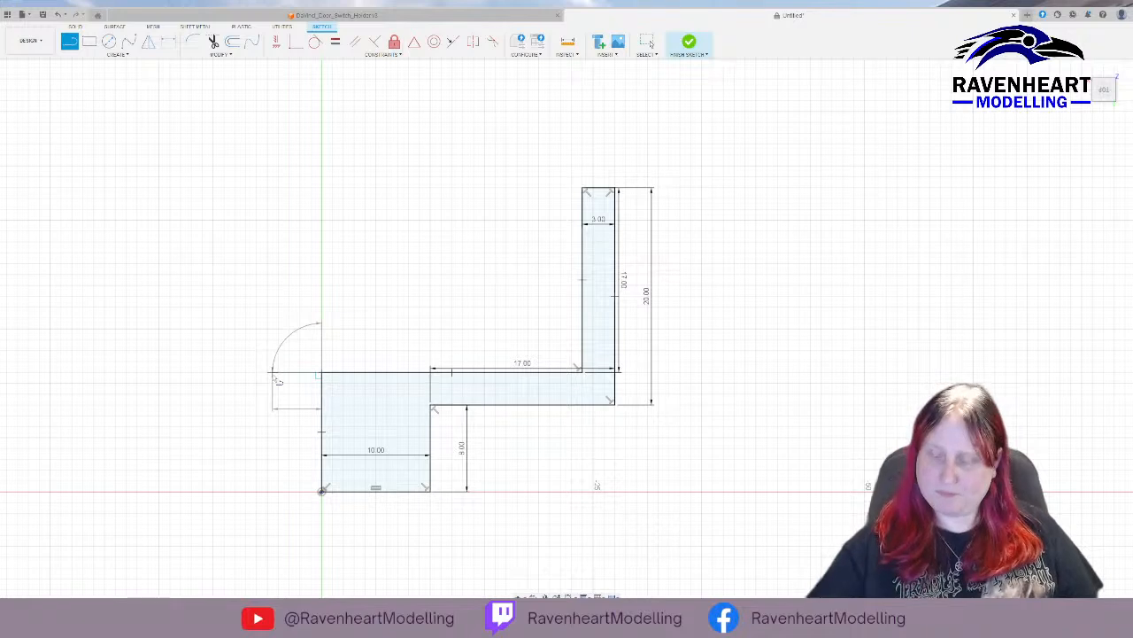
{"action": "type", "text": "10"}
{"action": "key", "text": "BackSpace"}
{"action": "type", "text": "7"}
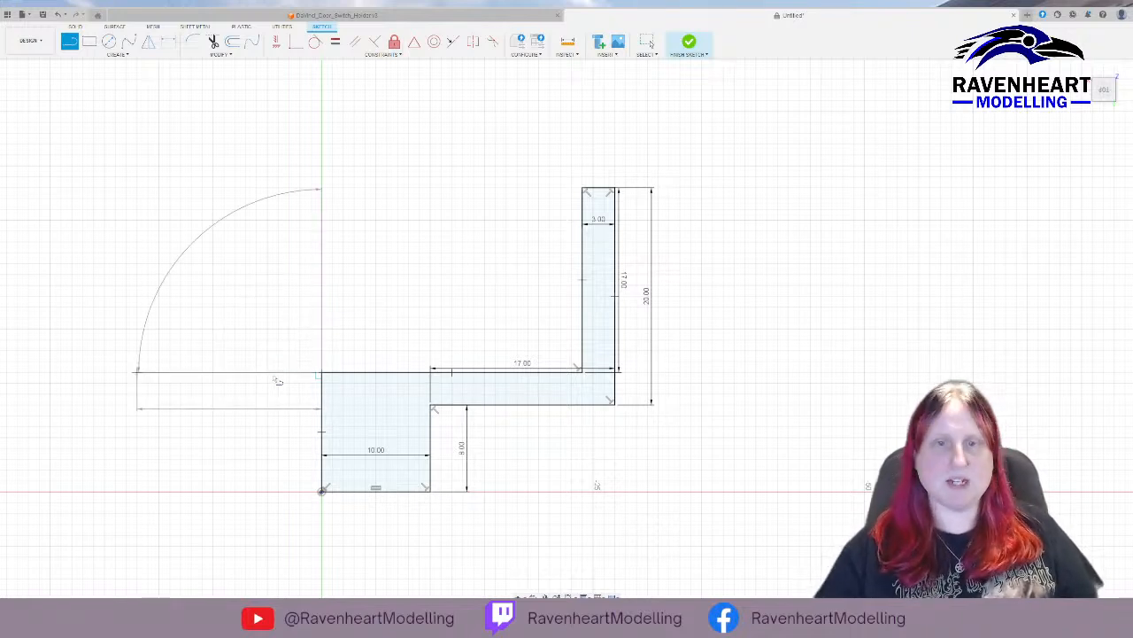
{"action": "key", "text": "Return"}
{"action": "key", "text": "Escape"}
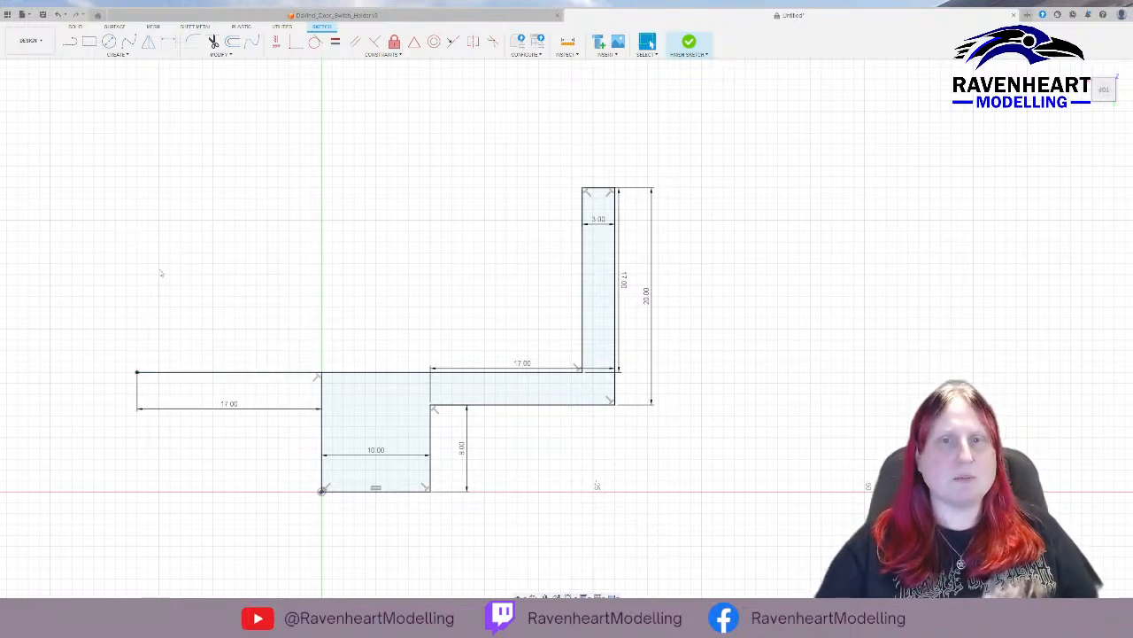
Draw a 17 mm vertical line upward from the free end of the new 17 mm horizontal line.
{"action": "key", "text": "l"}
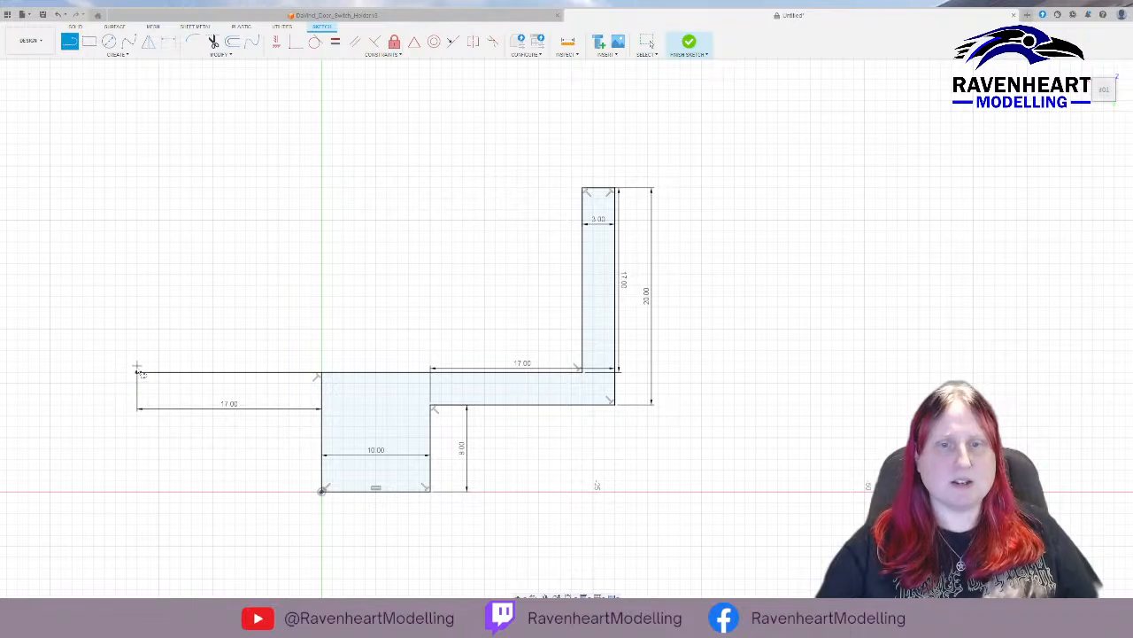
{"action": "left_click", "coordinate": [137, 373]}
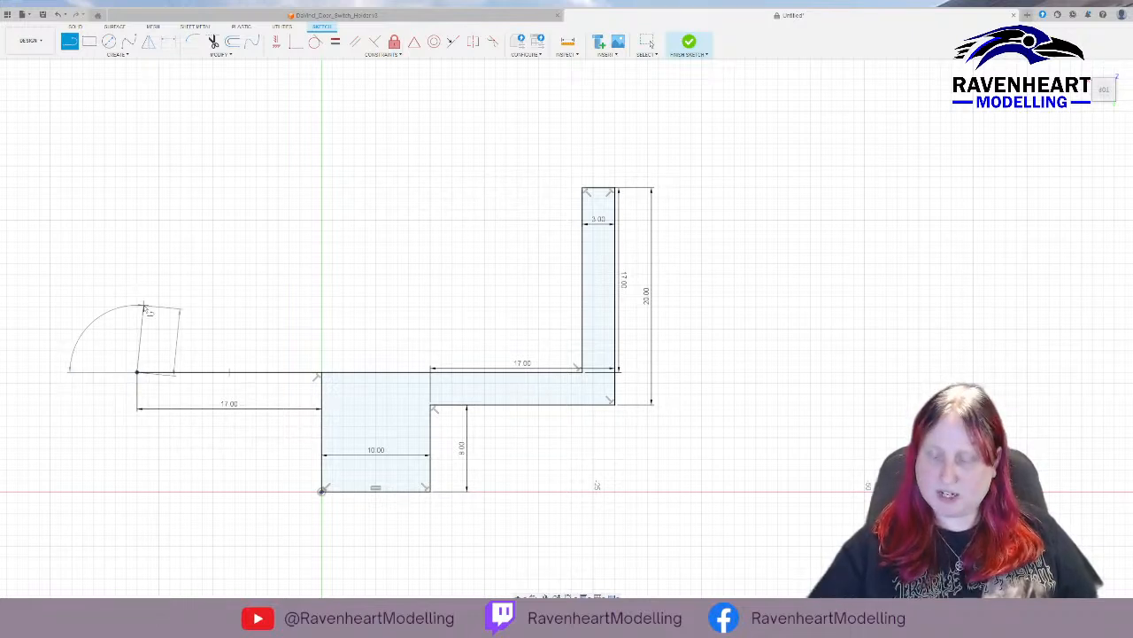
{"action": "type", "text": "17"}
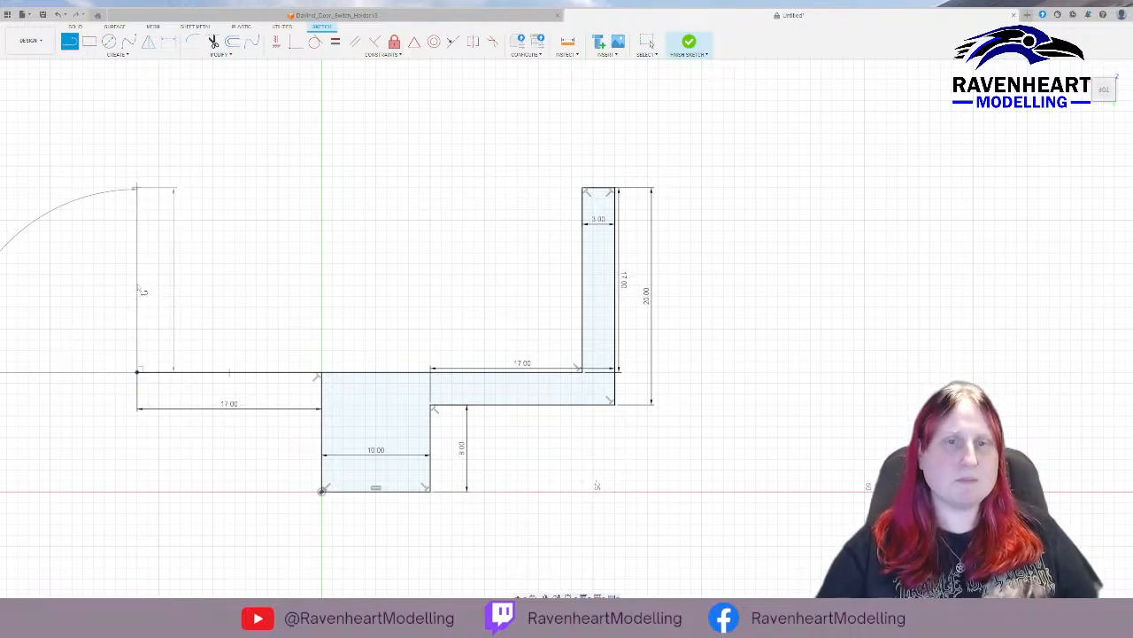
{"action": "key", "text": "Return"}
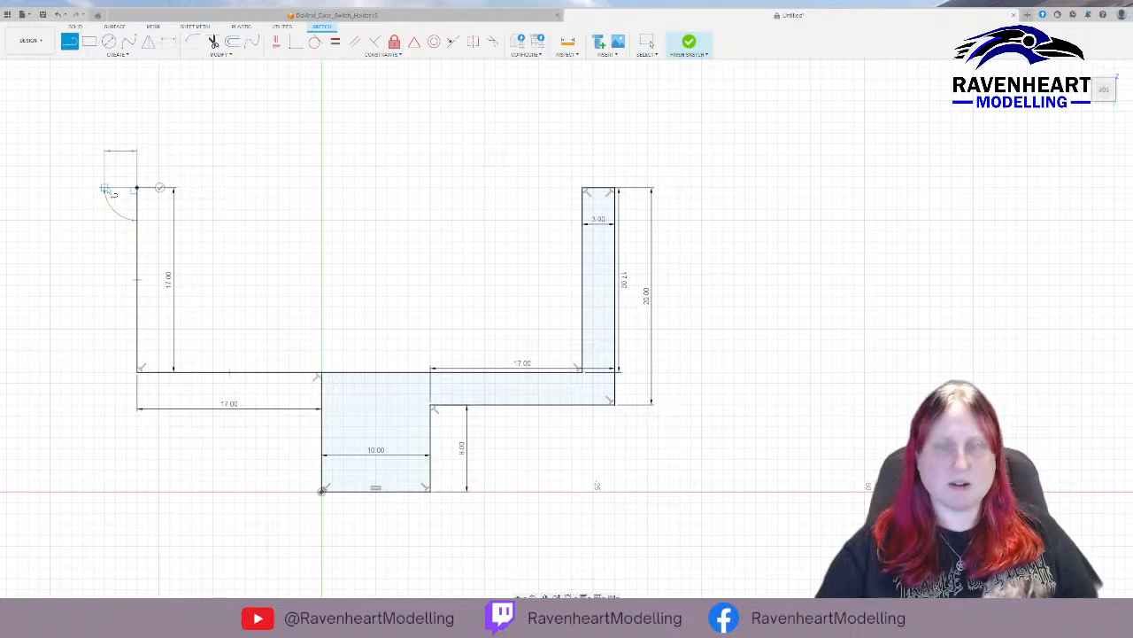
Close the second arm with a short outward top line, a vertical outer edge down to the first arm's underside level and a horizontal line to the central block.
{"action": "left_click", "coordinate": [105, 187]}
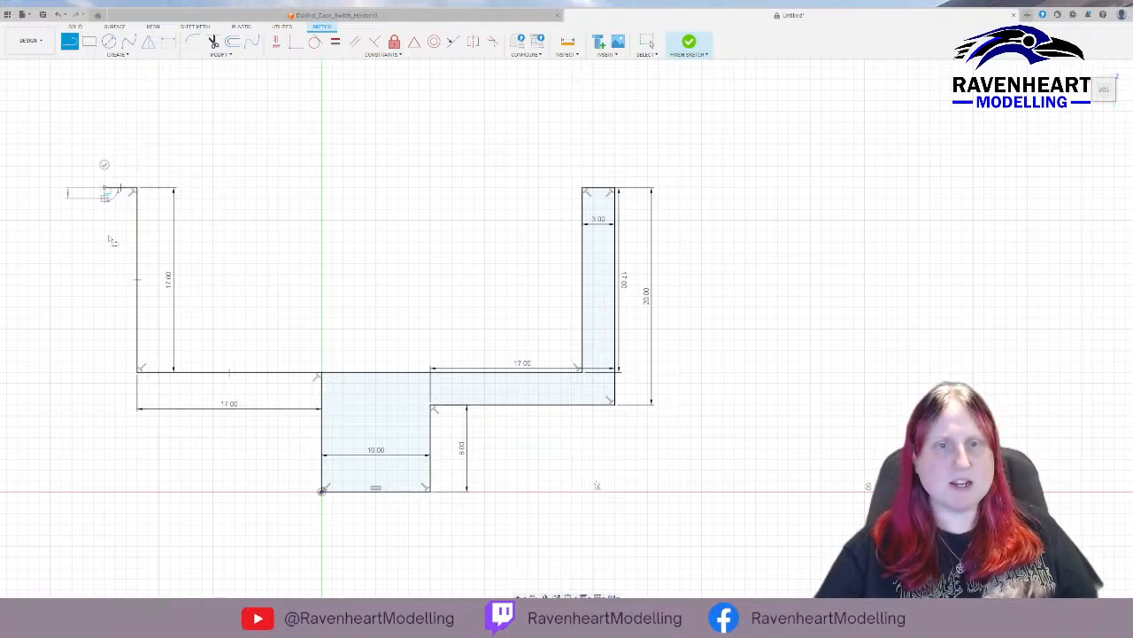
{"action": "left_click", "coordinate": [104, 405]}
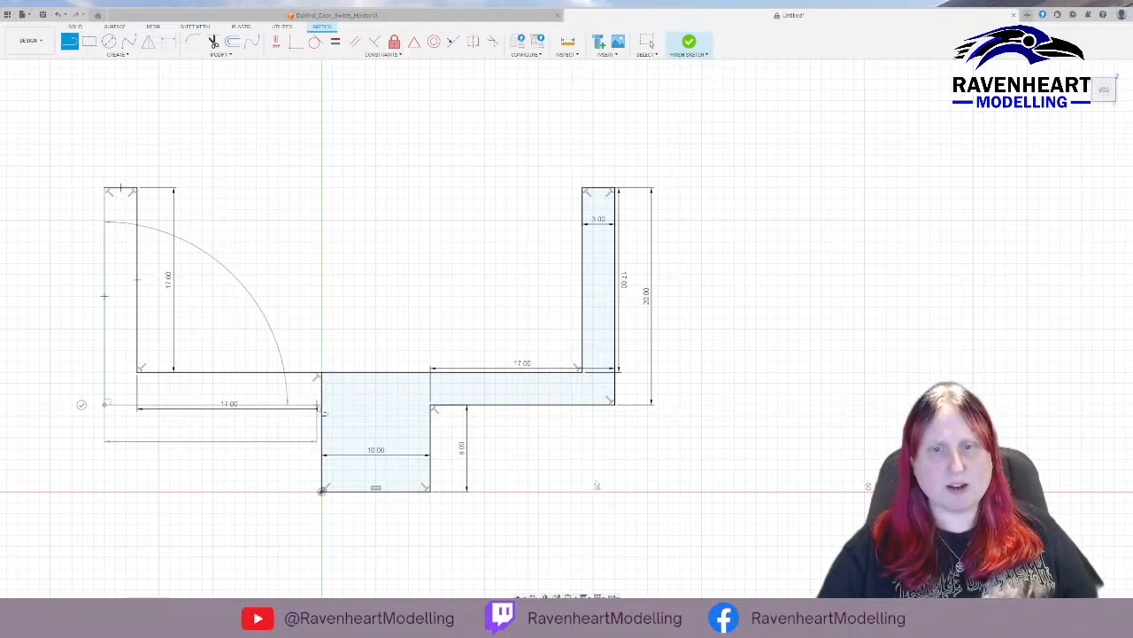
{"action": "left_click", "coordinate": [322, 407]}
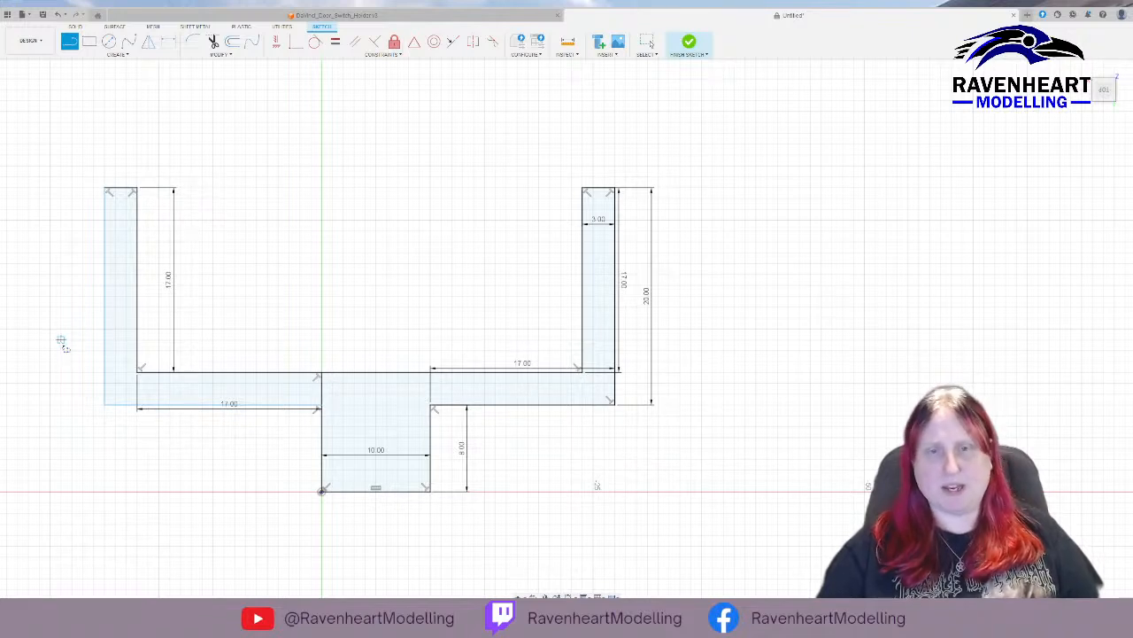
{"action": "key", "text": "Escape"}
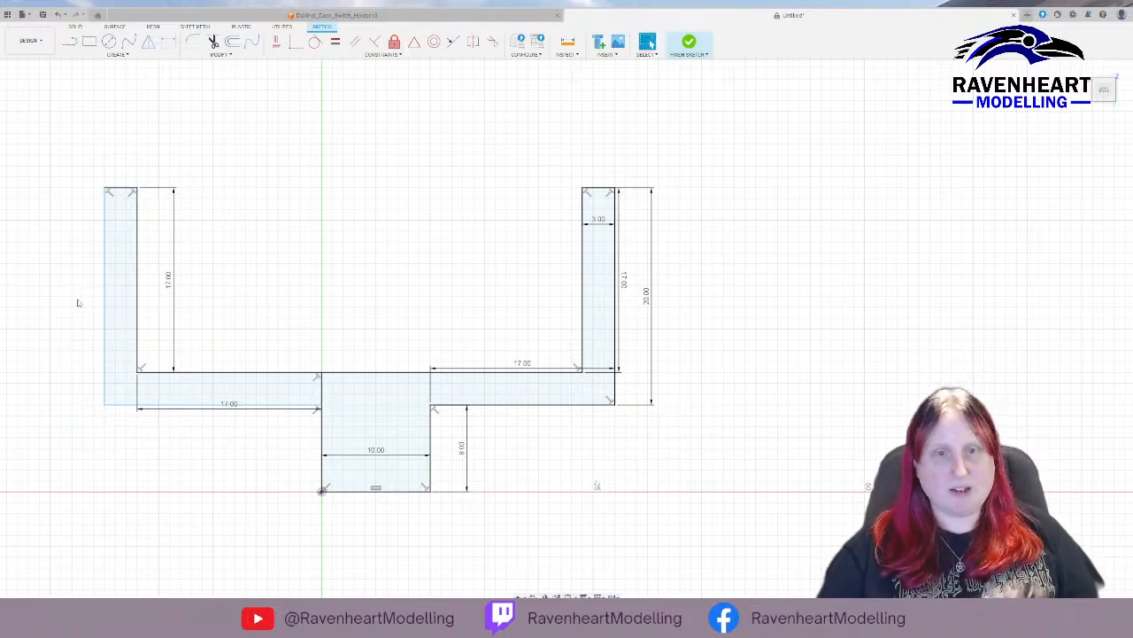
Undo the lines of the second arm, including its 17 mm horizontal line.
{"action": "key", "text": "ctrl+z"}
{"action": "key", "text": "ctrl+z"}
{"action": "key", "text": "ctrl+z"}
{"action": "key", "text": "ctrl+z"}
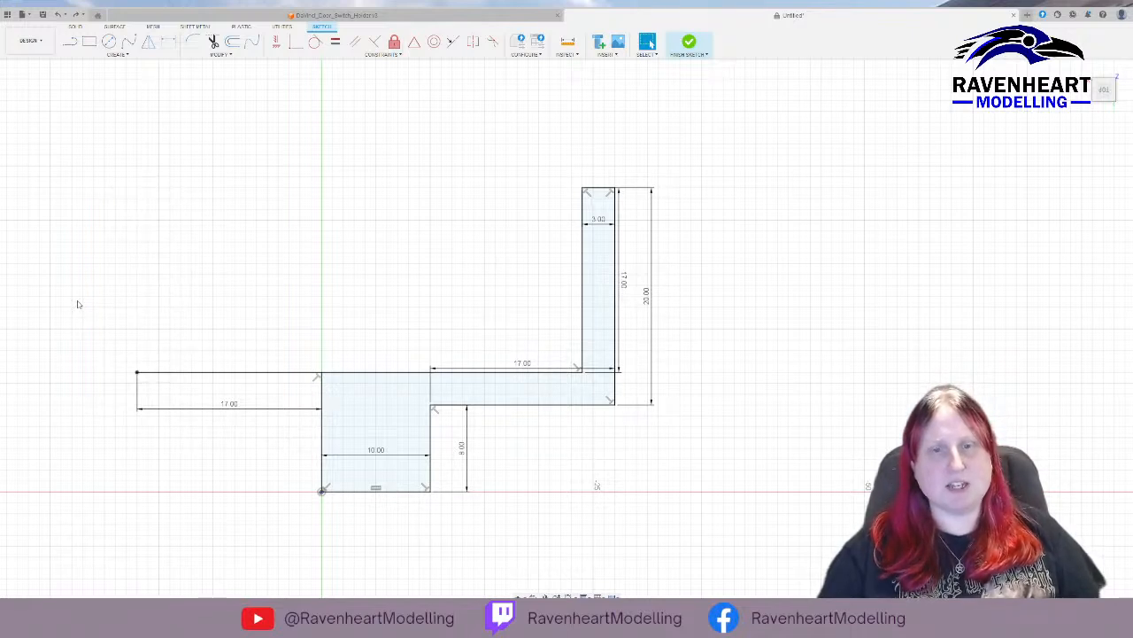
{"action": "key", "text": "ctrl+z"}
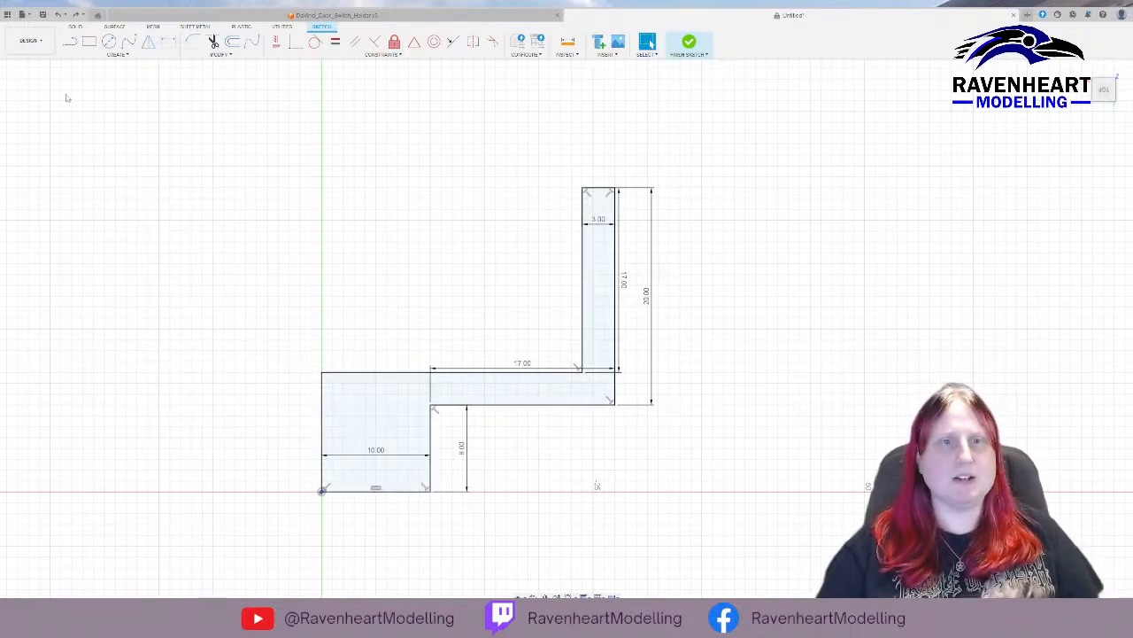
Draw a 14 mm horizontal line outward from the block's upper corner on the vertical axis, and a 17 mm vertical line up from its end.
{"action": "left_click", "coordinate": [69, 41]}
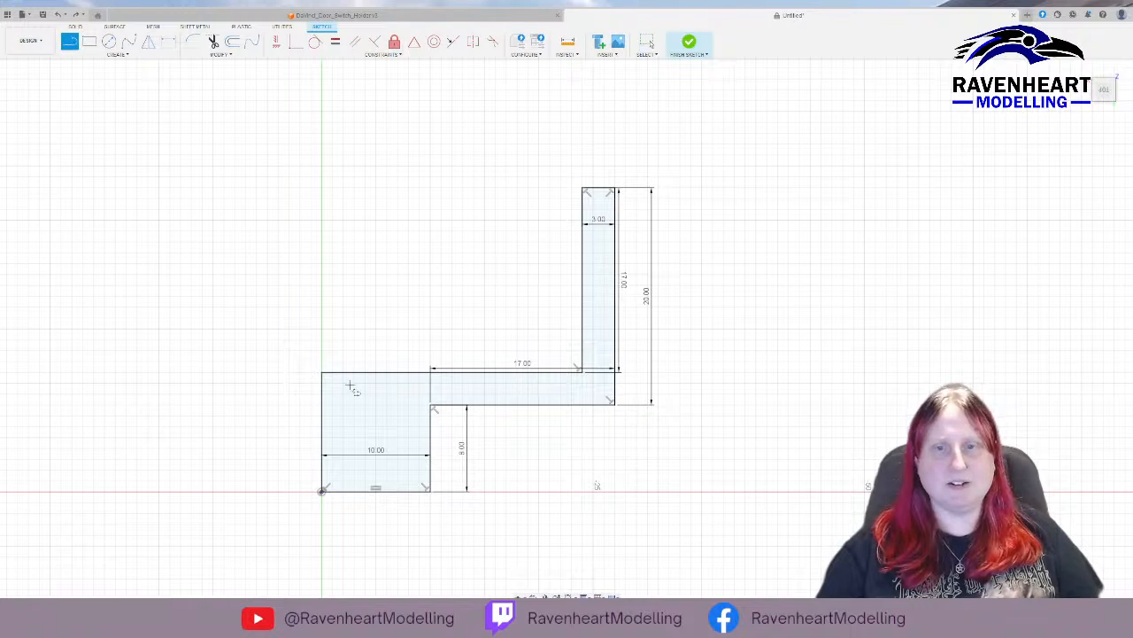
{"action": "left_click", "coordinate": [321, 372]}
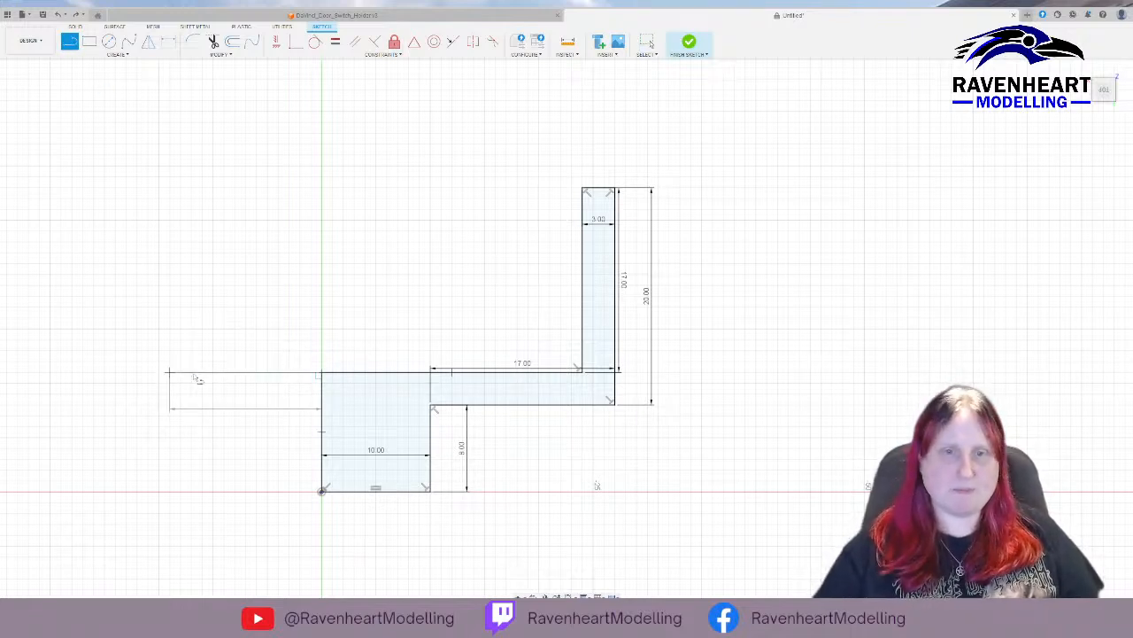
{"action": "left_click_drag", "start_coordinate": [169, 373], "coordinate": [175, 198]}
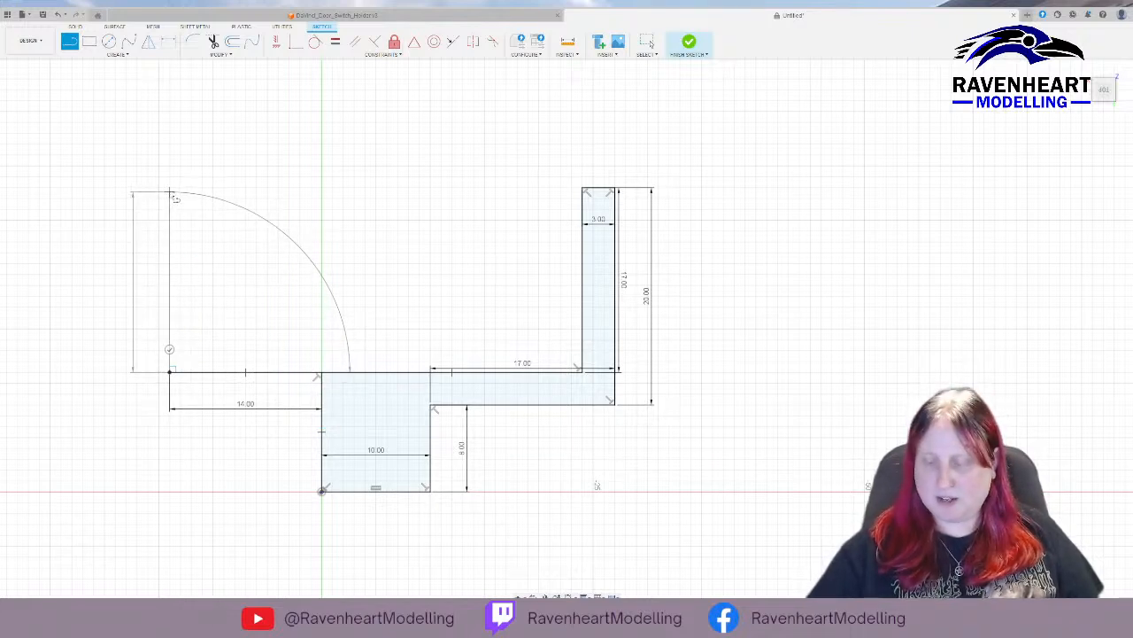
{"action": "type", "text": "17"}
{"action": "key", "text": "Return"}
{"action": "key", "text": "Escape"}
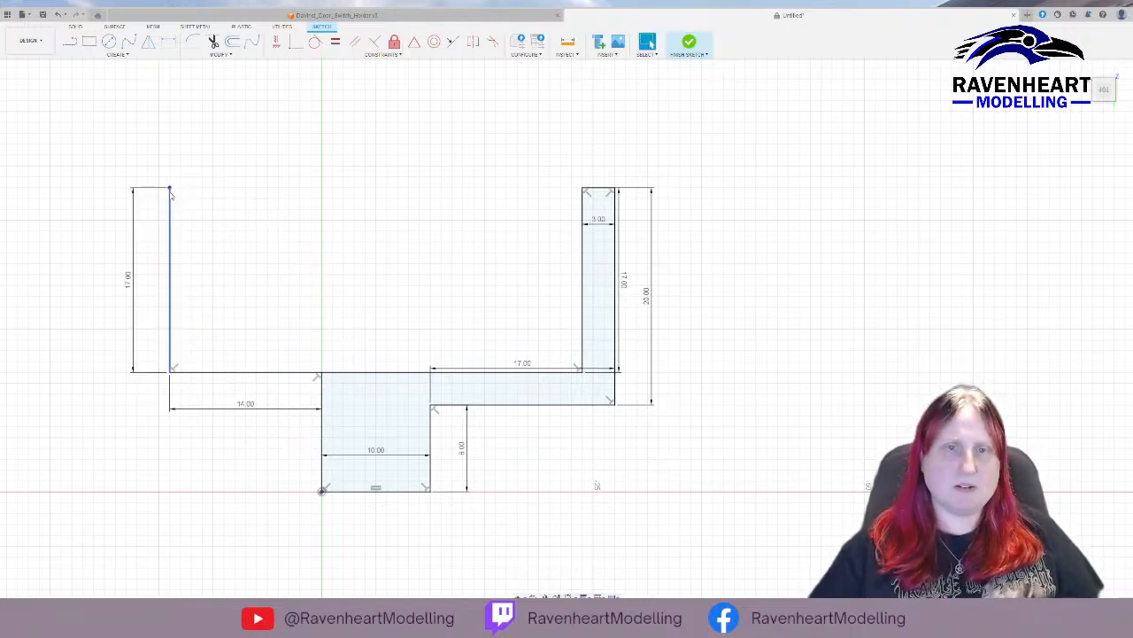
Close the second arm with a 3 mm top line, an outer edge and an underside line to the central block, and finish the sketch.
{"action": "left_click", "coordinate": [69, 42]}
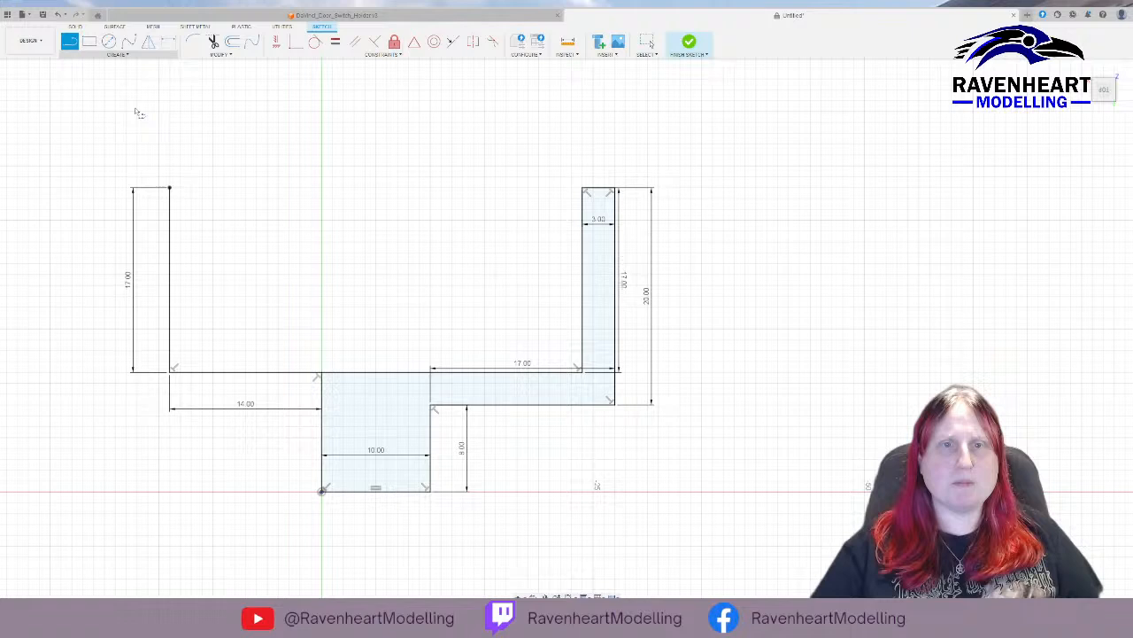
{"action": "left_click", "coordinate": [170, 189]}
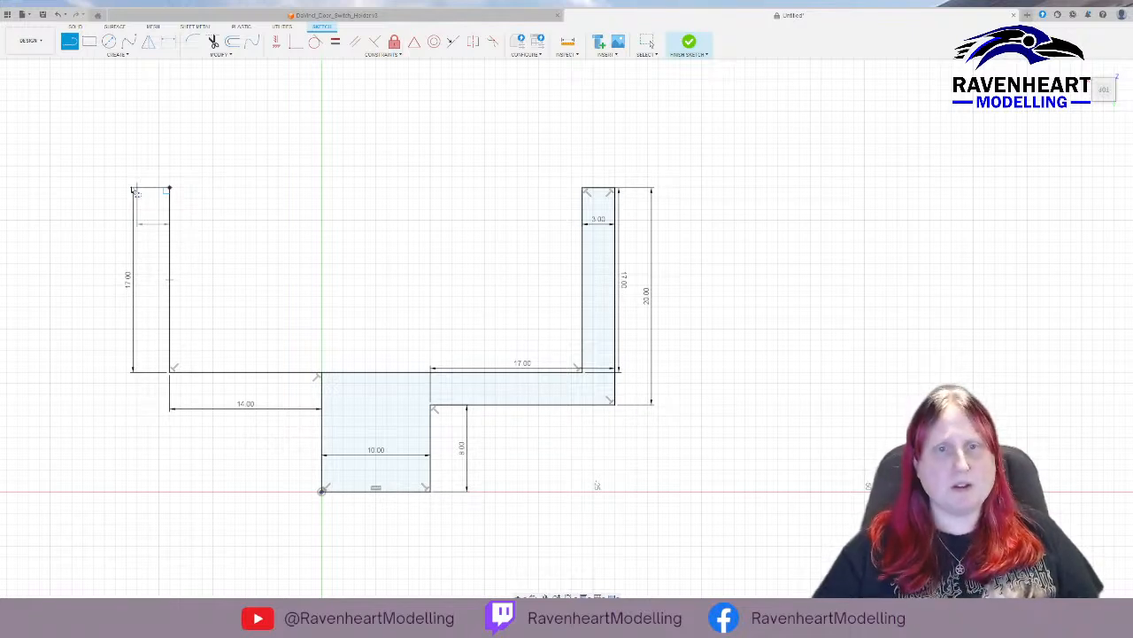
{"action": "key", "text": "Return"}
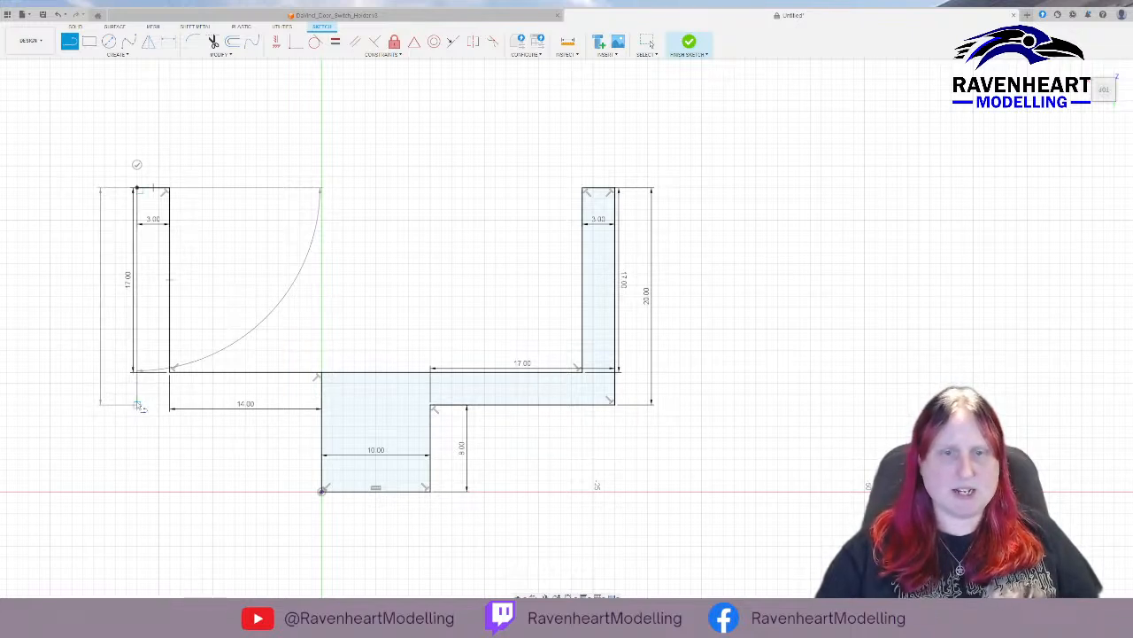
{"action": "left_click", "coordinate": [323, 409]}
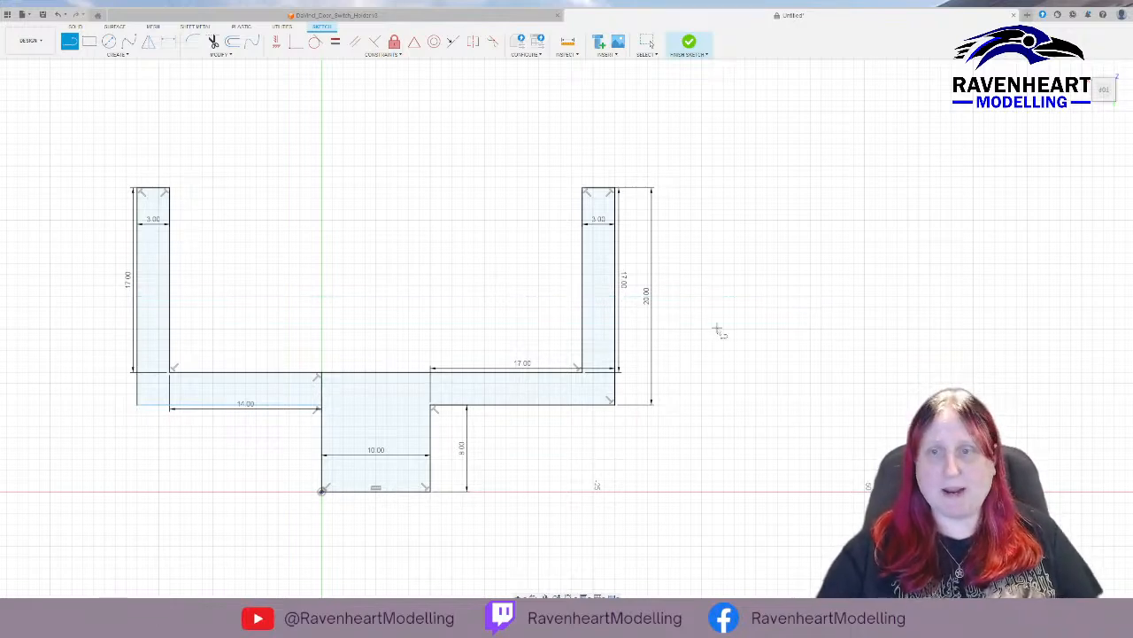
{"action": "scroll", "coordinate": [729, 291], "scroll_direction": "up", "scroll_amount": 3}
{"action": "scroll", "coordinate": [744, 305], "scroll_direction": "down", "scroll_amount": 3}
{"action": "scroll", "coordinate": [751, 309], "scroll_direction": "down", "scroll_amount": 2}
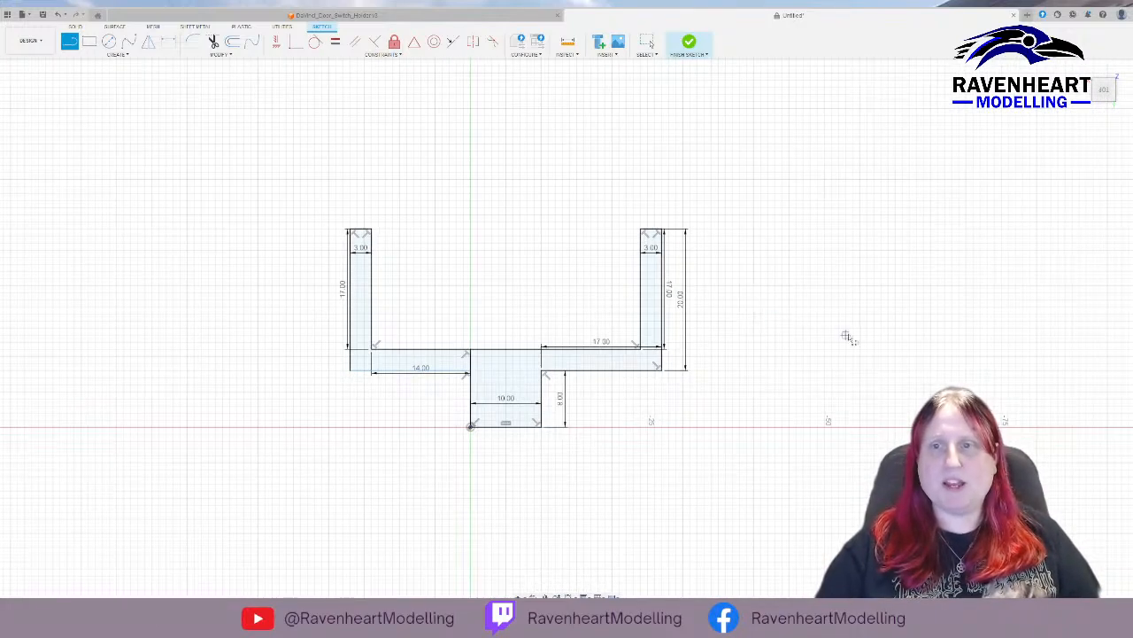
{"action": "left_click", "coordinate": [688, 42]}
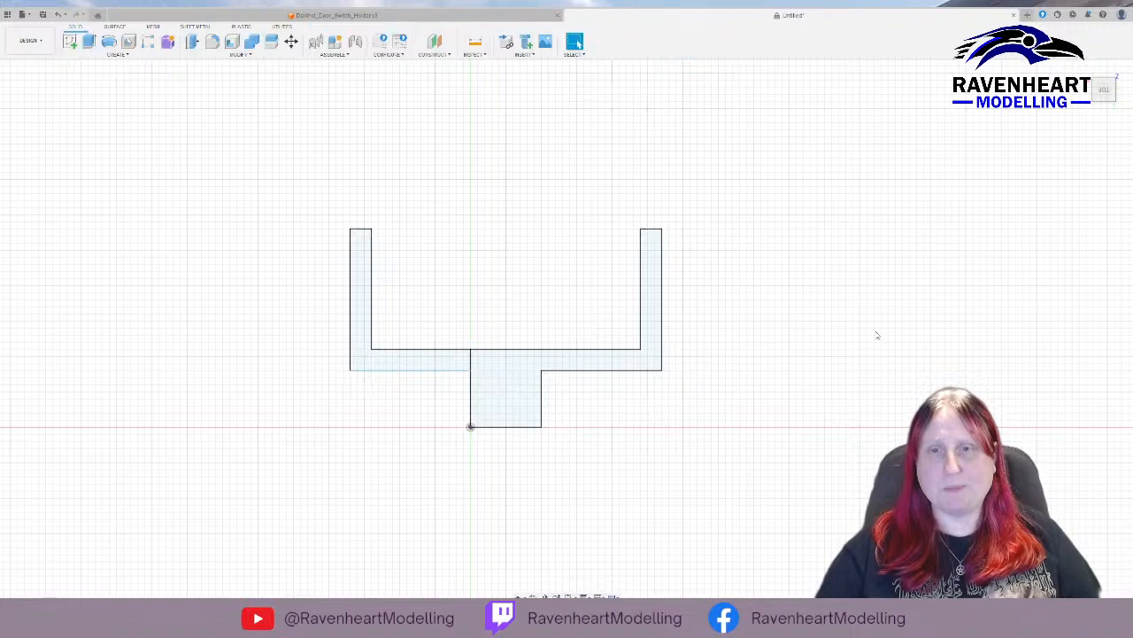
Try to extrude both closed regions of the holder profile, and undo the extrusion.
{"action": "left_click", "coordinate": [526, 369]}
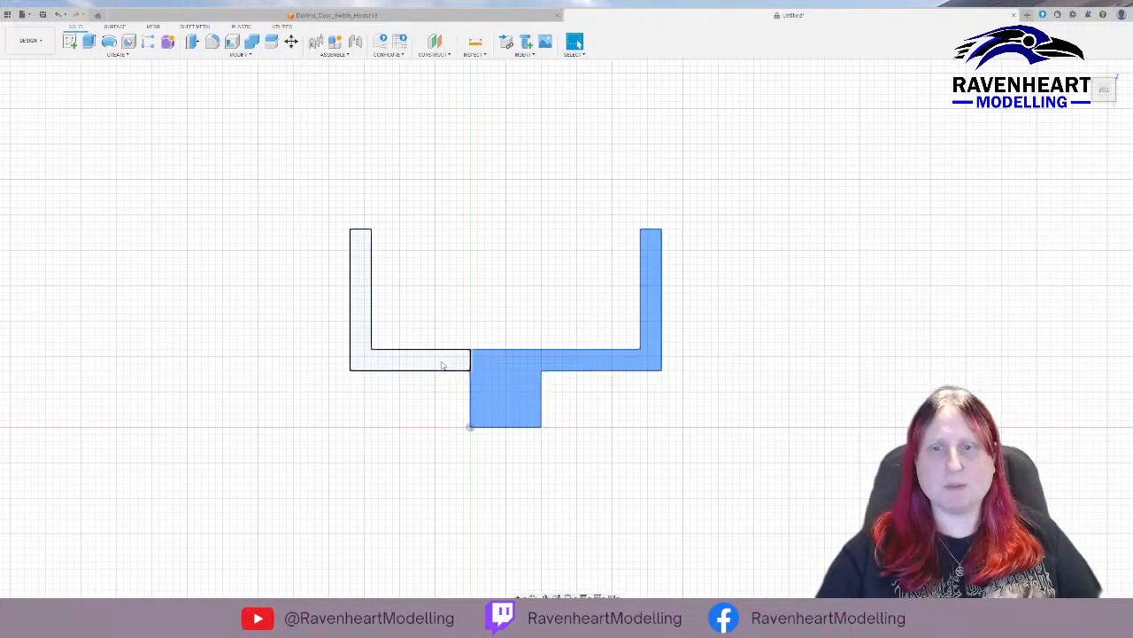
{"action": "left_click", "coordinate": [444, 364]}
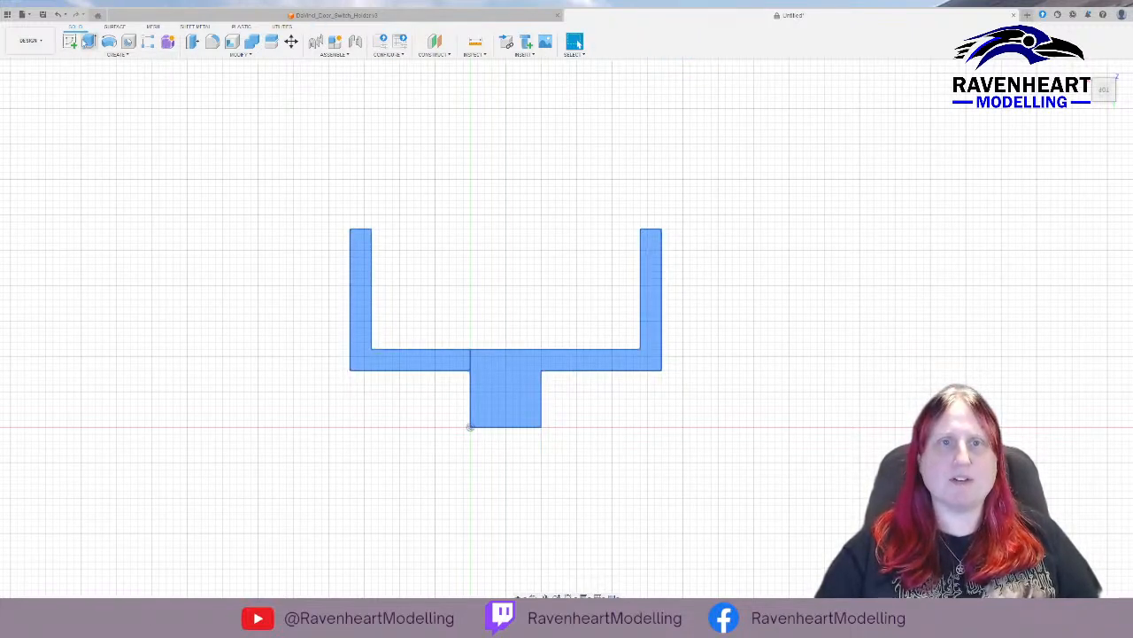
{"action": "left_click", "coordinate": [89, 43]}
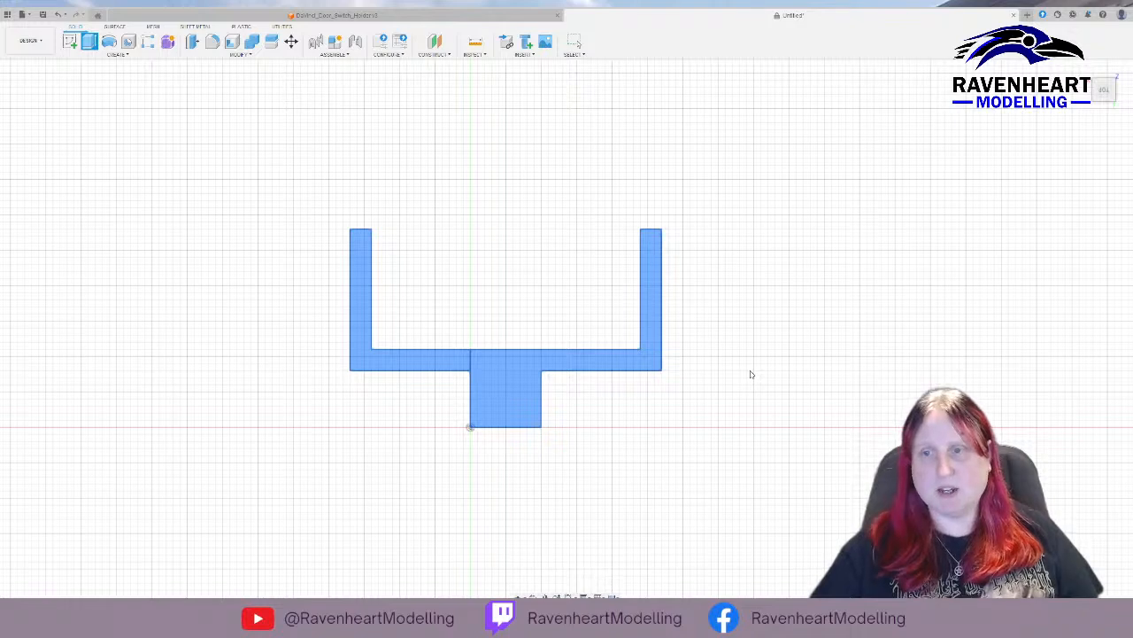
{"action": "key", "text": "Escape"}
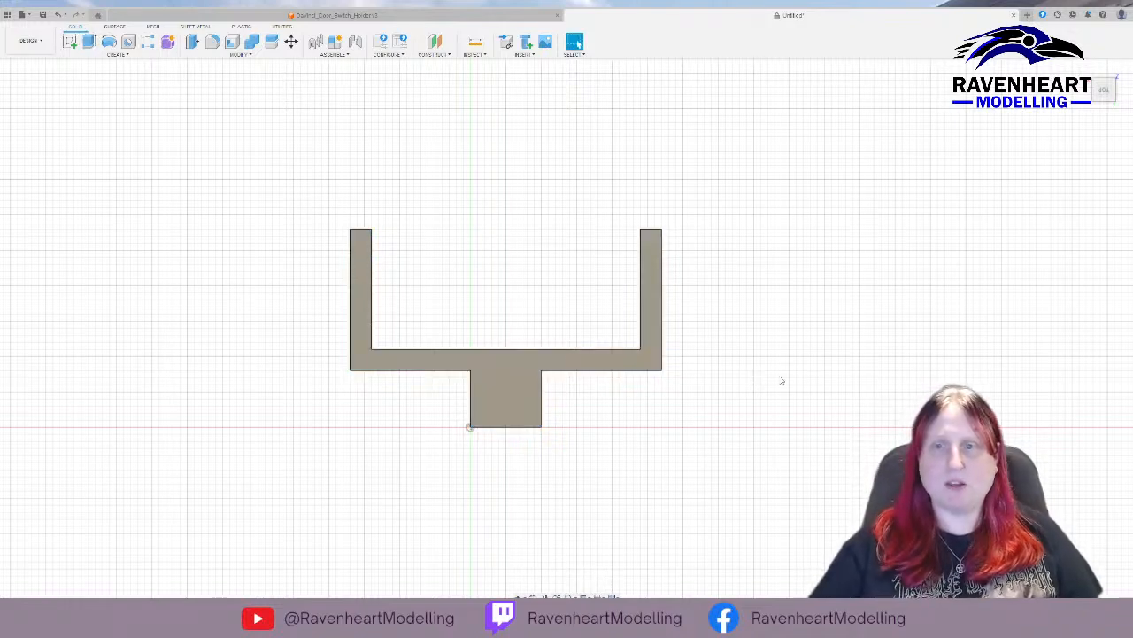
{"action": "mouse_move", "coordinate": [834, 390]}
{"action": "middle_mouse_down", "text": "shift"}
{"action": "mouse_move", "coordinate": [791, 384]}
{"action": "mouse_move", "coordinate": [784, 351]}
{"action": "mouse_move", "coordinate": [825, 336]}
{"action": "mouse_move", "coordinate": [785, 356]}
{"action": "mouse_move", "coordinate": [818, 344]}
{"action": "mouse_move", "coordinate": [830, 313]}
{"action": "mouse_move", "coordinate": [775, 294]}
{"action": "mouse_move", "coordinate": [779, 305]}
{"action": "middle_mouse_up", "text": "shift"}
{"action": "key", "text": "ctrl+z"}
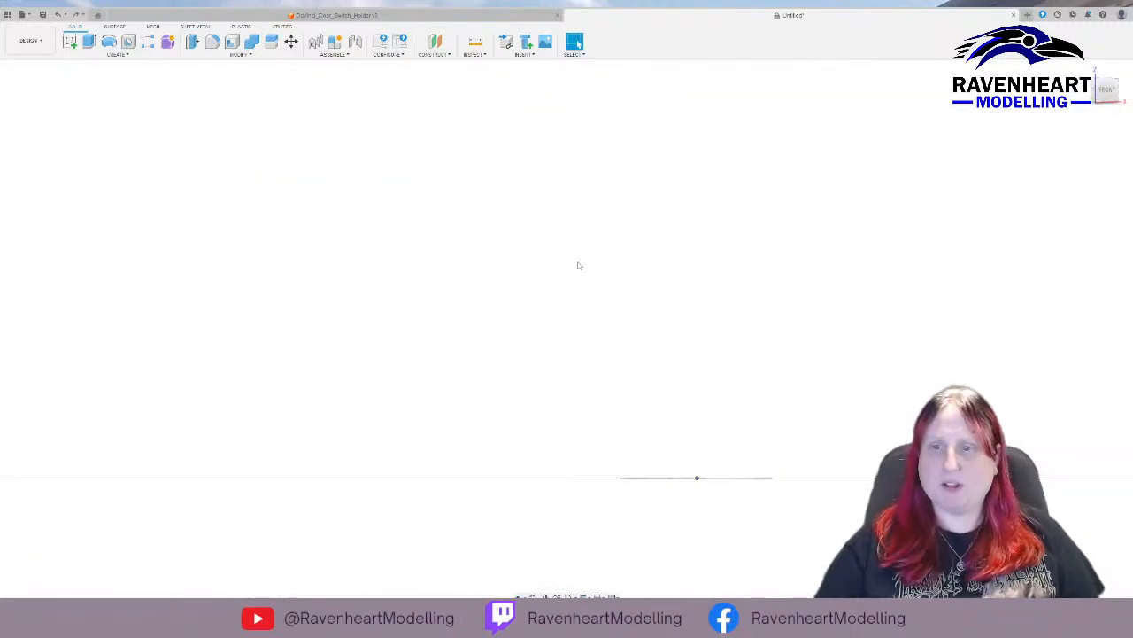
Extrude both closed regions of the holder profile upward into a solid body.
{"action": "left_click", "coordinate": [89, 40]}
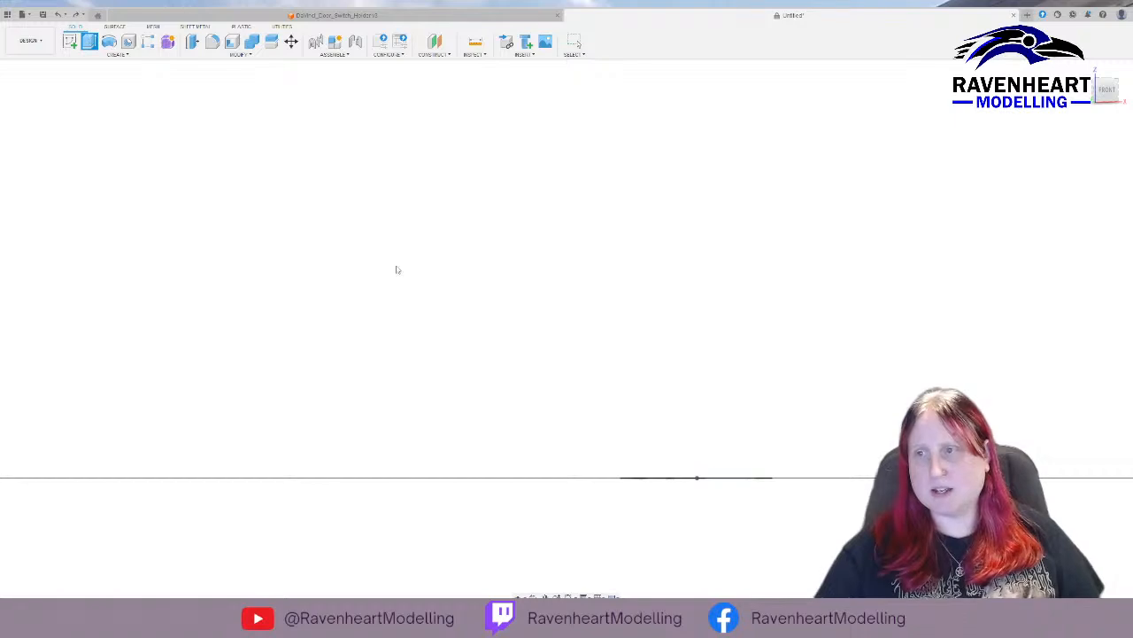
{"action": "middle_click_drag", "start_coordinate": [589, 331], "coordinate": [716, 404], "text": "shift"}
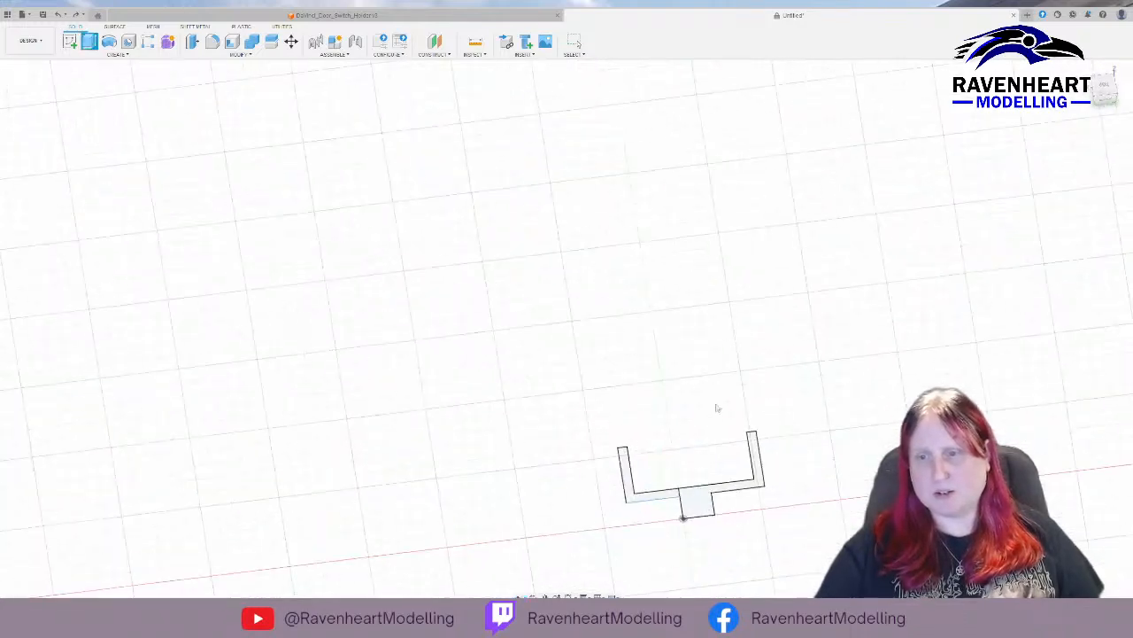
{"action": "left_click", "coordinate": [705, 505]}
{"action": "left_click", "coordinate": [665, 494]}
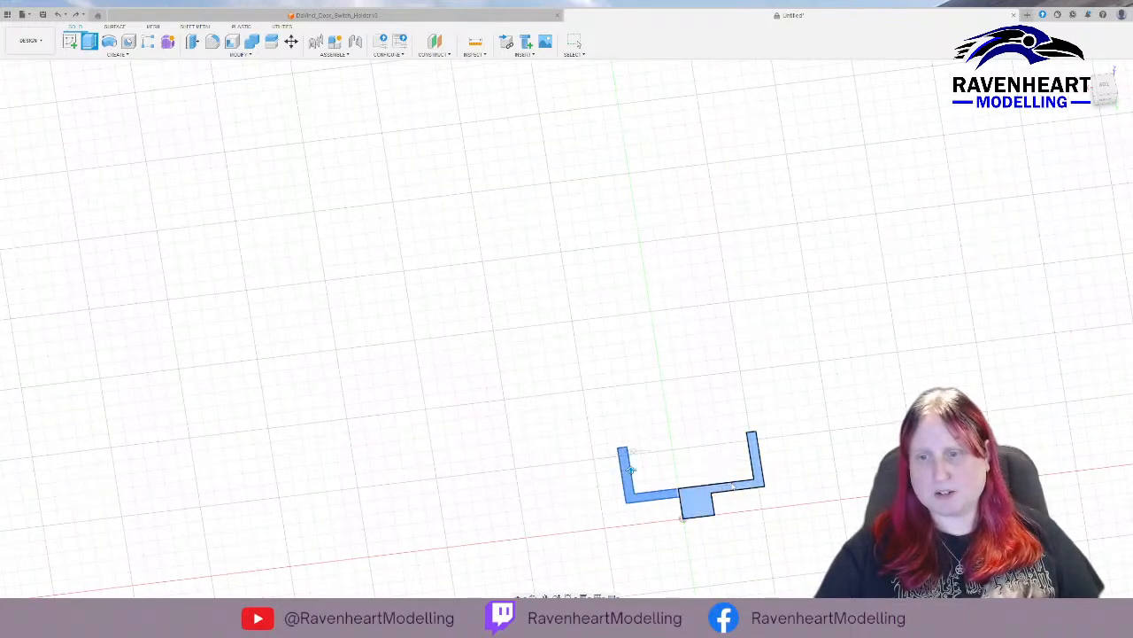
{"action": "key", "text": "Return"}
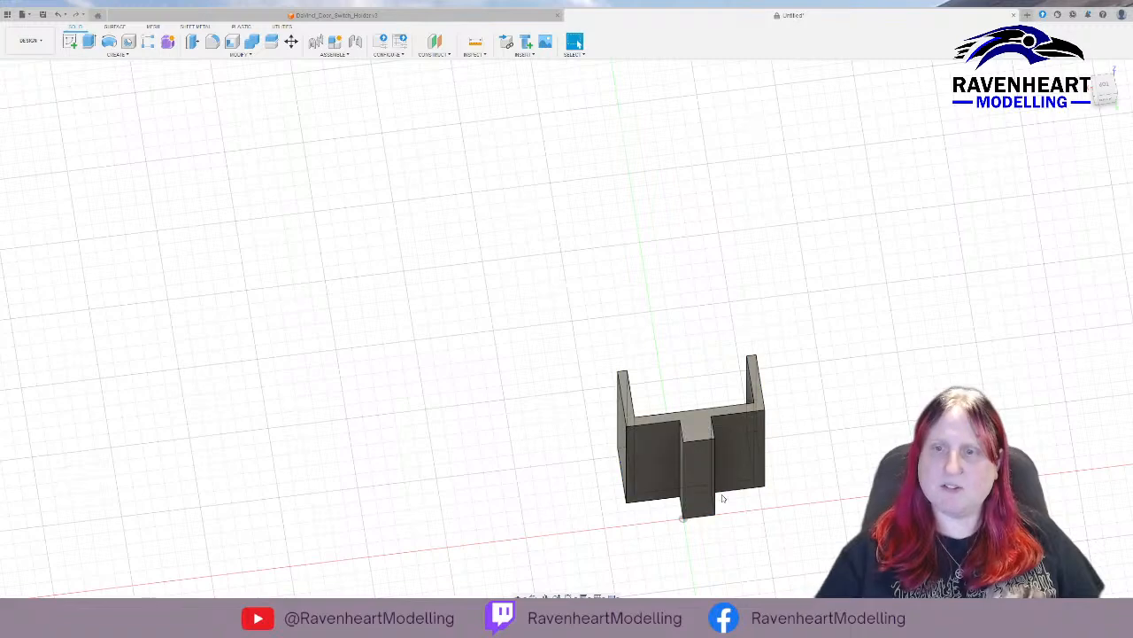
{"action": "middle_click_drag", "start_coordinate": [925, 426], "coordinate": [802, 435], "text": "shift"}
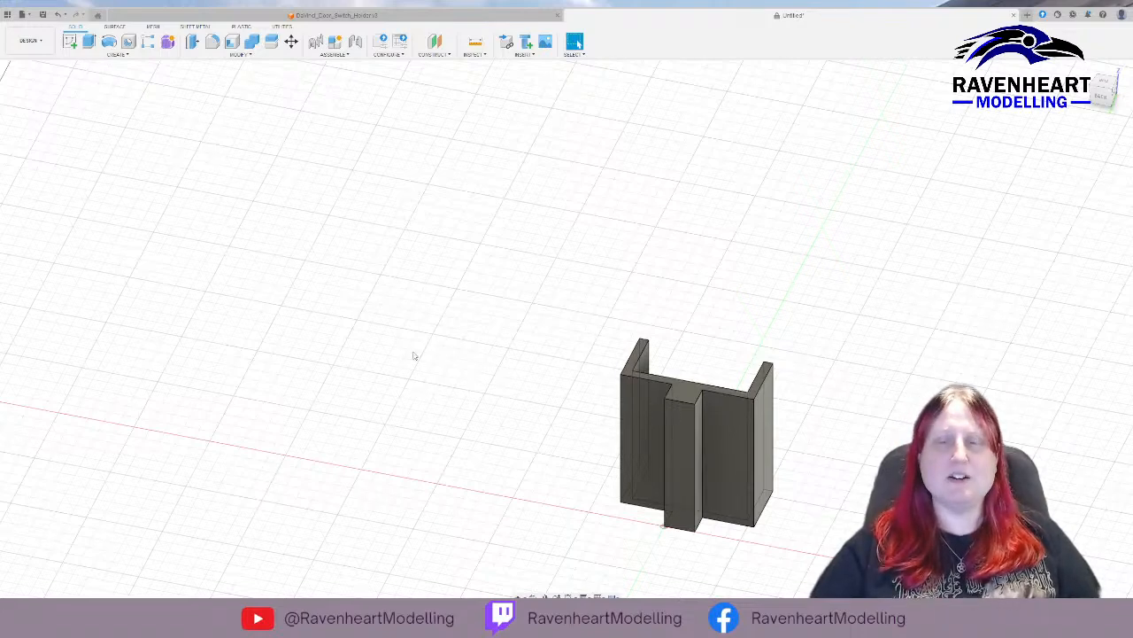
Start a new sketch on the XY plane, with free space beside the extruded holder body.
{"action": "mouse_move", "coordinate": [418, 301]}
{"action": "middle_mouse_down", "text": "shift"}
{"action": "mouse_move", "coordinate": [433, 319]}
{"action": "mouse_move", "coordinate": [429, 342]}
{"action": "middle_mouse_up", "text": "shift"}
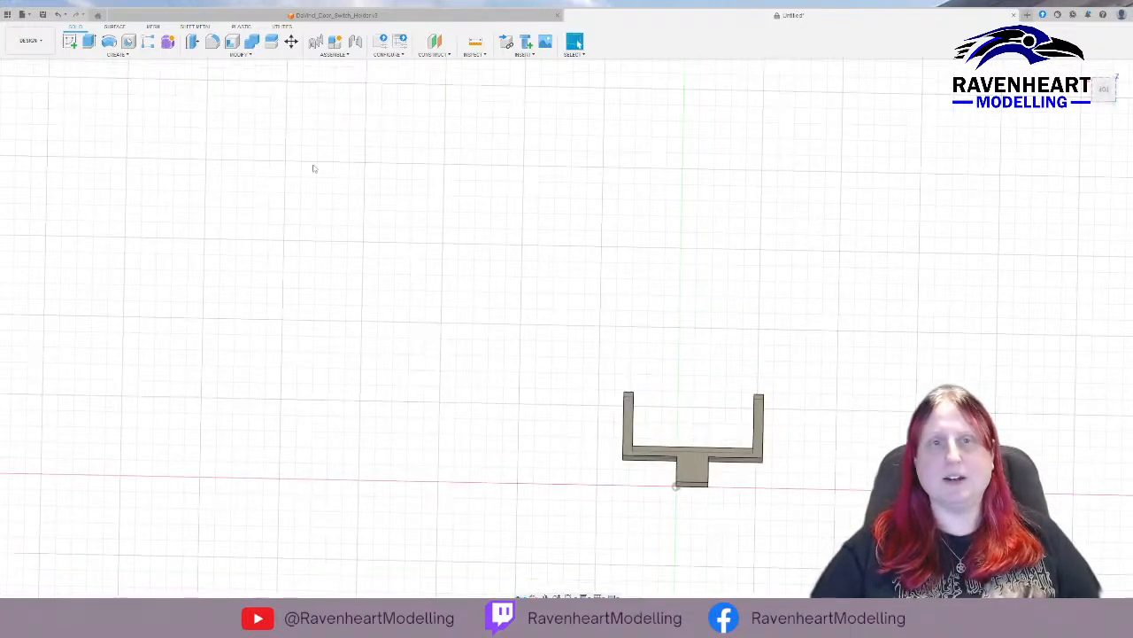
{"action": "left_click", "coordinate": [73, 42]}
{"action": "left_click", "coordinate": [662, 511]}
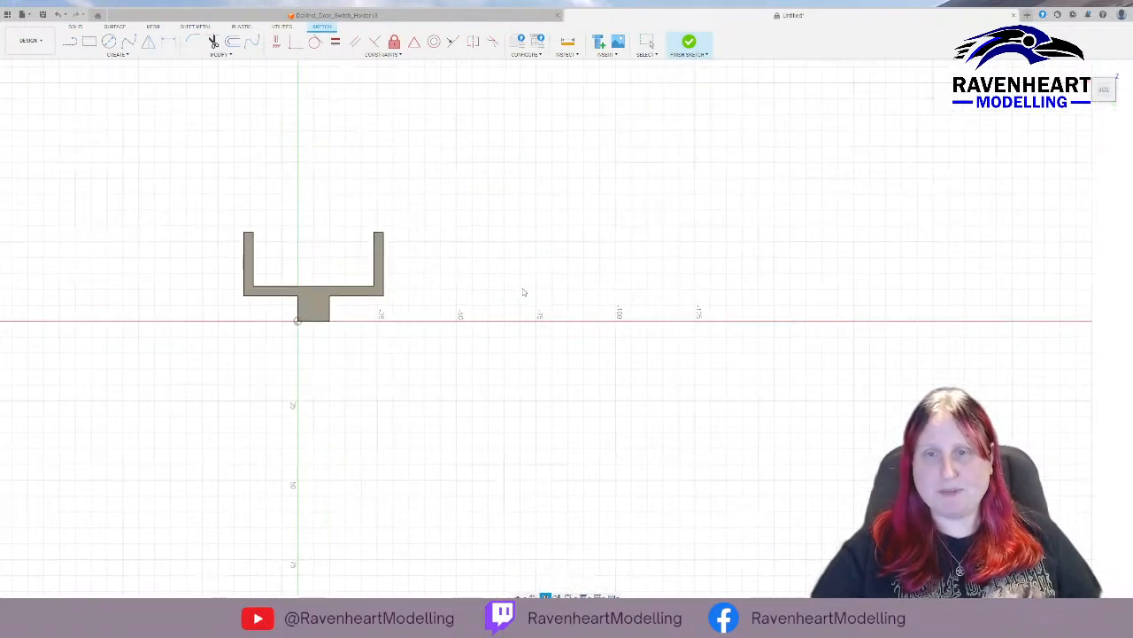
{"action": "scroll", "coordinate": [523, 292], "scroll_direction": "up", "scroll_amount": 5}
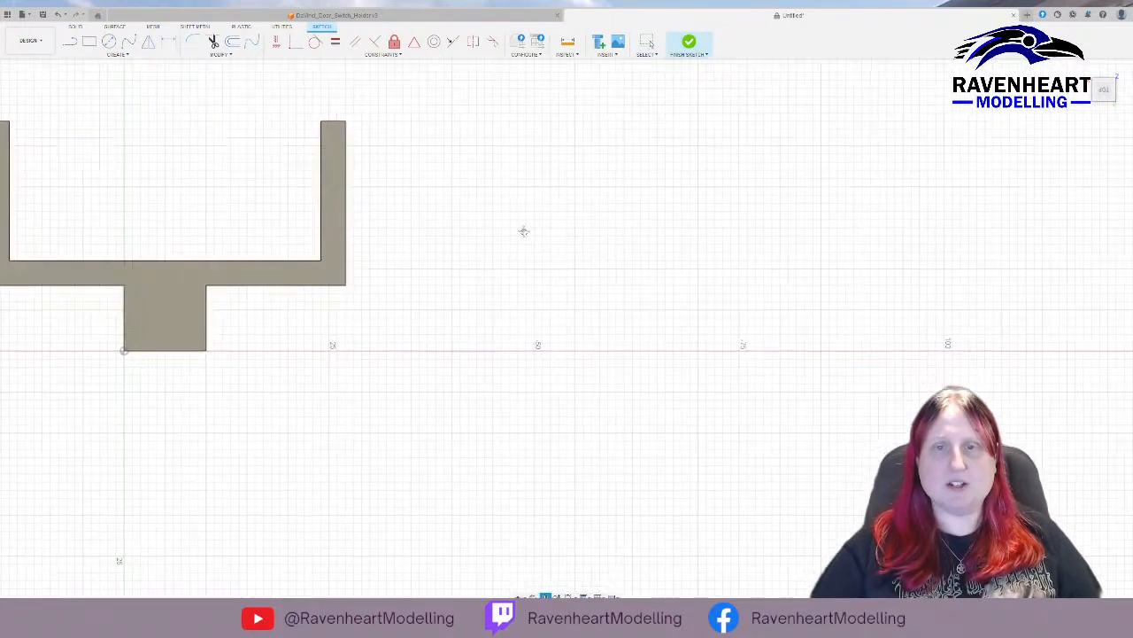
{"action": "middle_click_drag", "start_coordinate": [523, 231], "coordinate": [463, 261]}
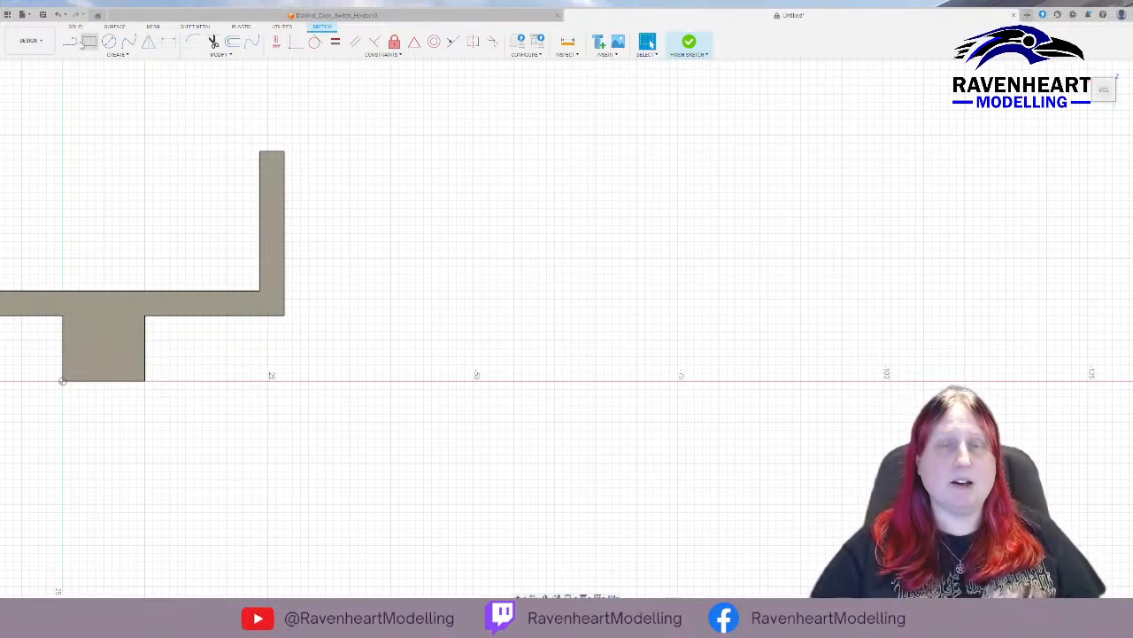
Outline an upright arm from the horizontal axis's 50 mm mark: 8 mm up, 3 mm toward the body, 20 mm up, 3 mm back, 17 mm down.
{"action": "left_click", "coordinate": [69, 42]}
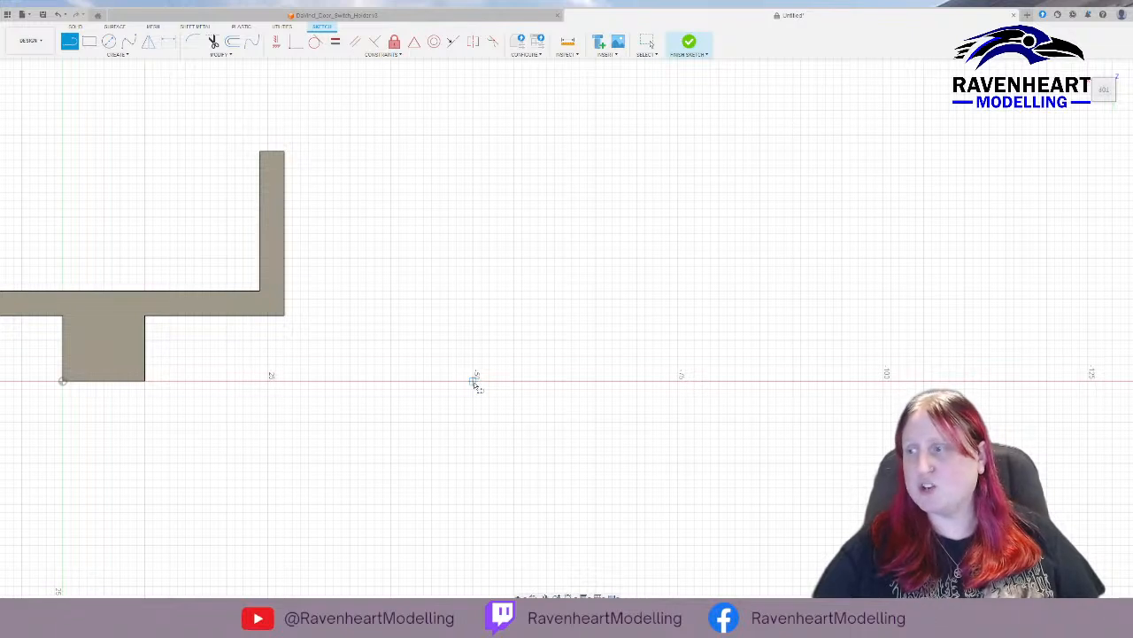
{"action": "left_click_drag", "start_coordinate": [477, 383], "coordinate": [433, 317]}
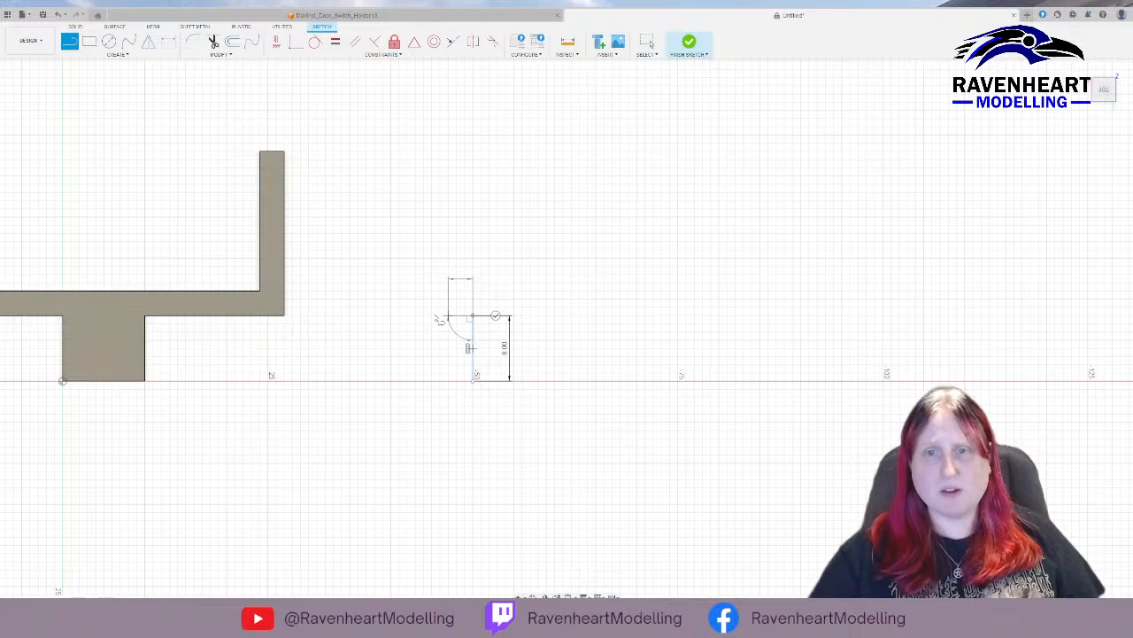
{"action": "key", "text": "Return"}
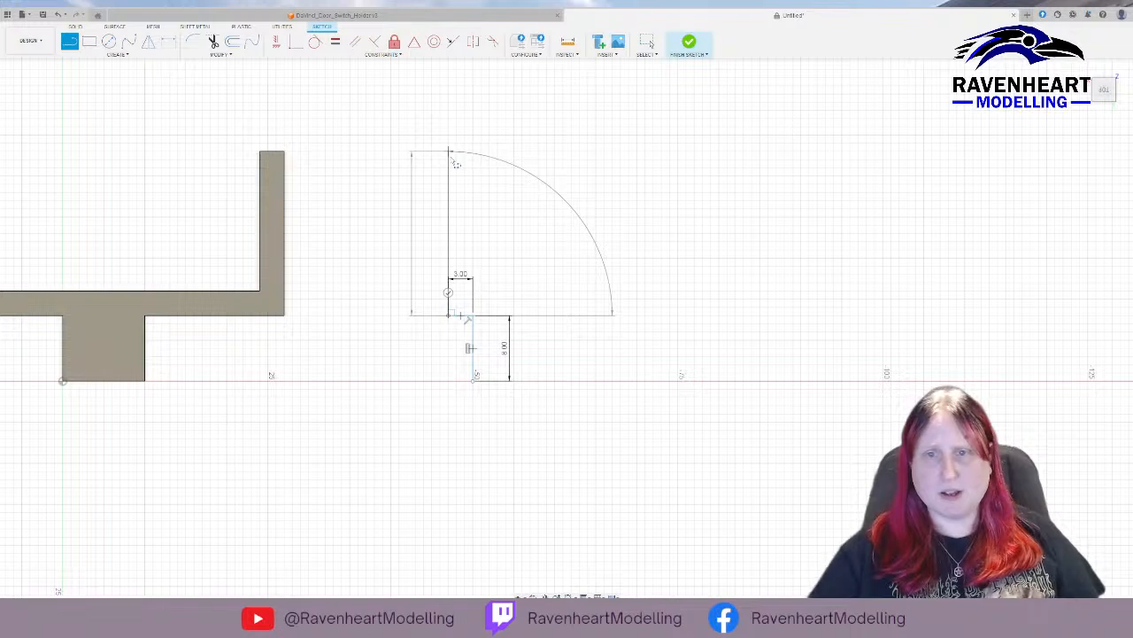
{"action": "left_click", "coordinate": [448, 151]}
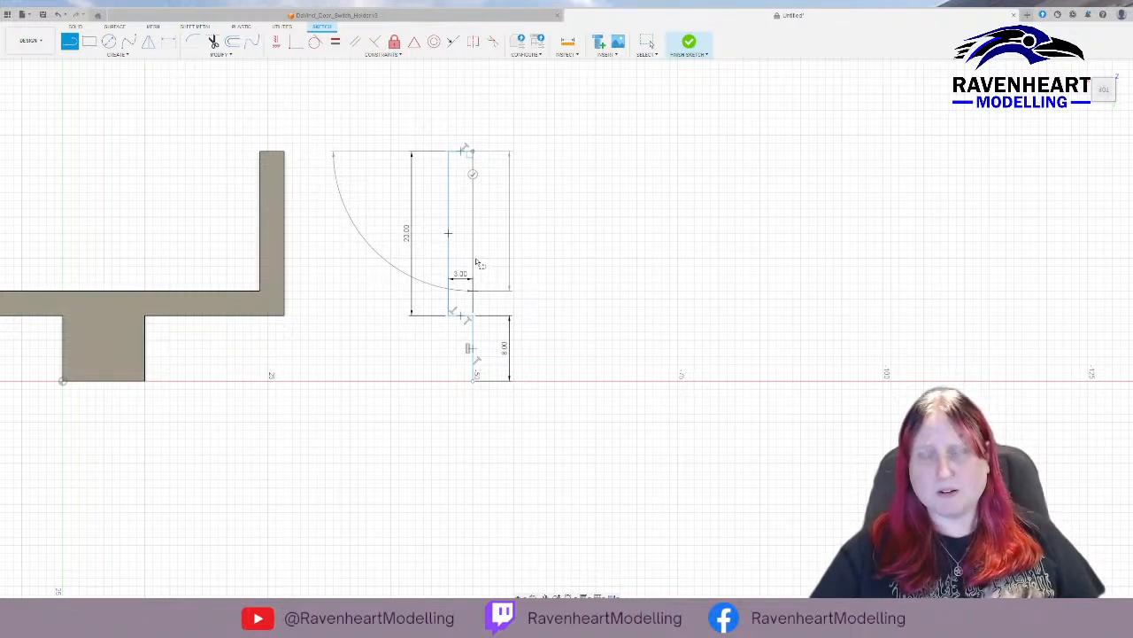
{"action": "key", "text": "Return"}
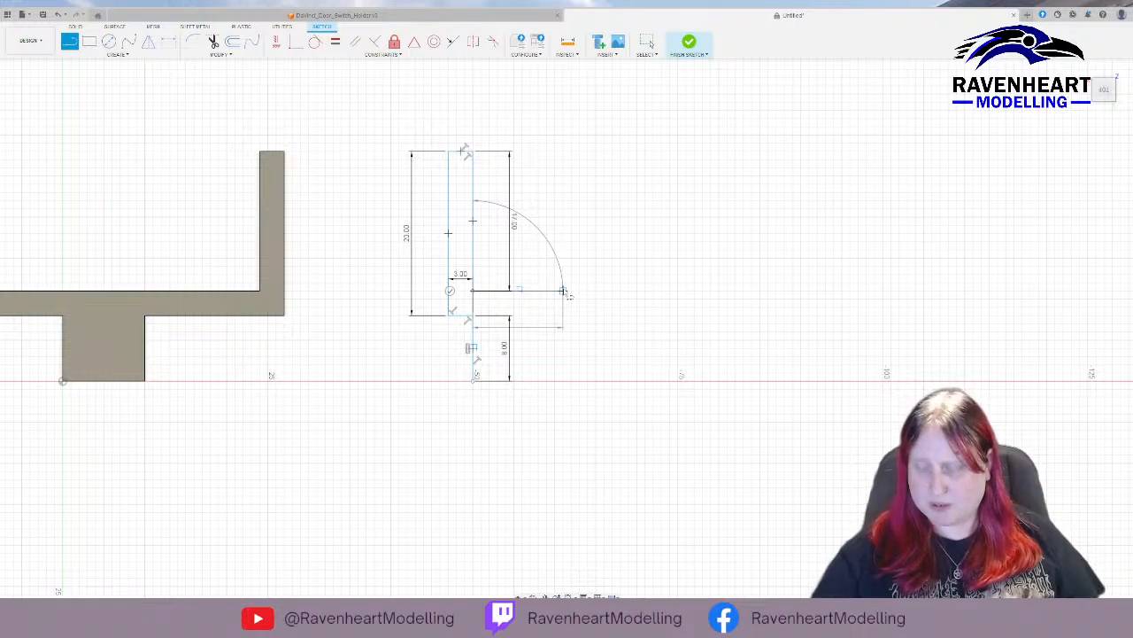
Draw a 22 mm horizontal line away from the arm, and a vertical line from its end up to the arm's top level.
{"action": "type", "text": "22"}
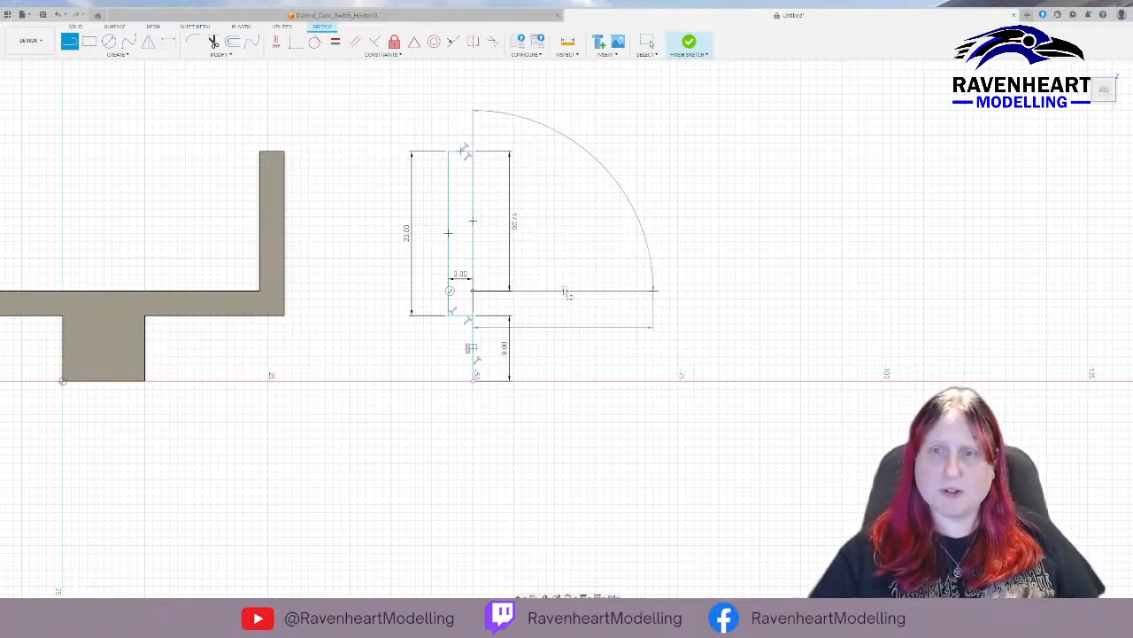
{"action": "key", "text": "Return"}
{"action": "left_click_drag", "start_coordinate": [652, 290], "coordinate": [661, 160]}
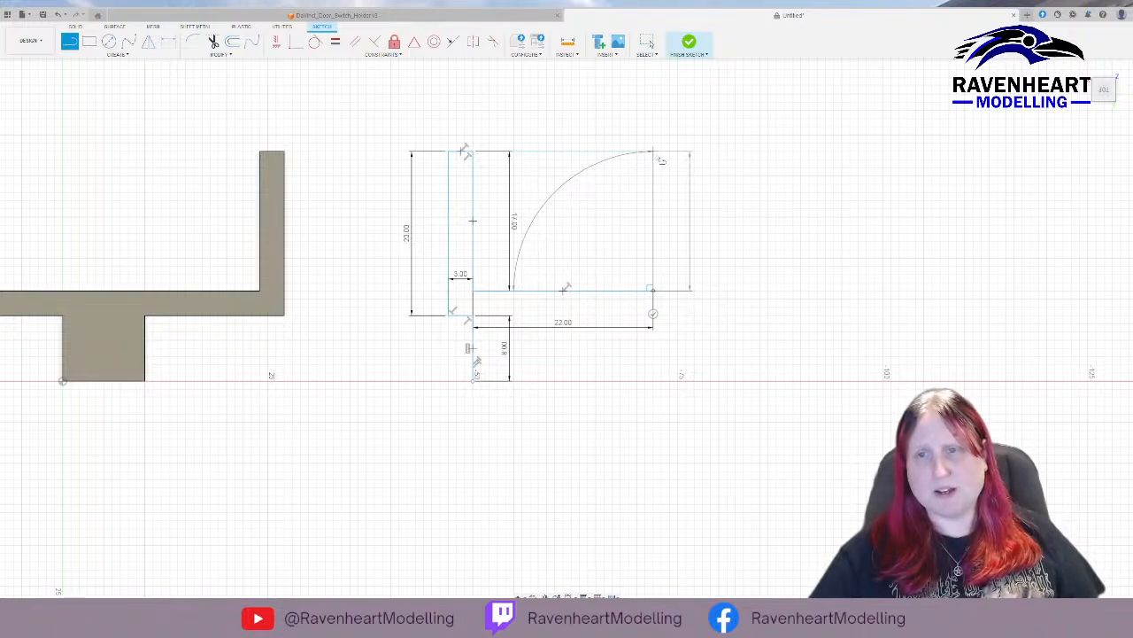
{"action": "left_click", "coordinate": [656, 155]}
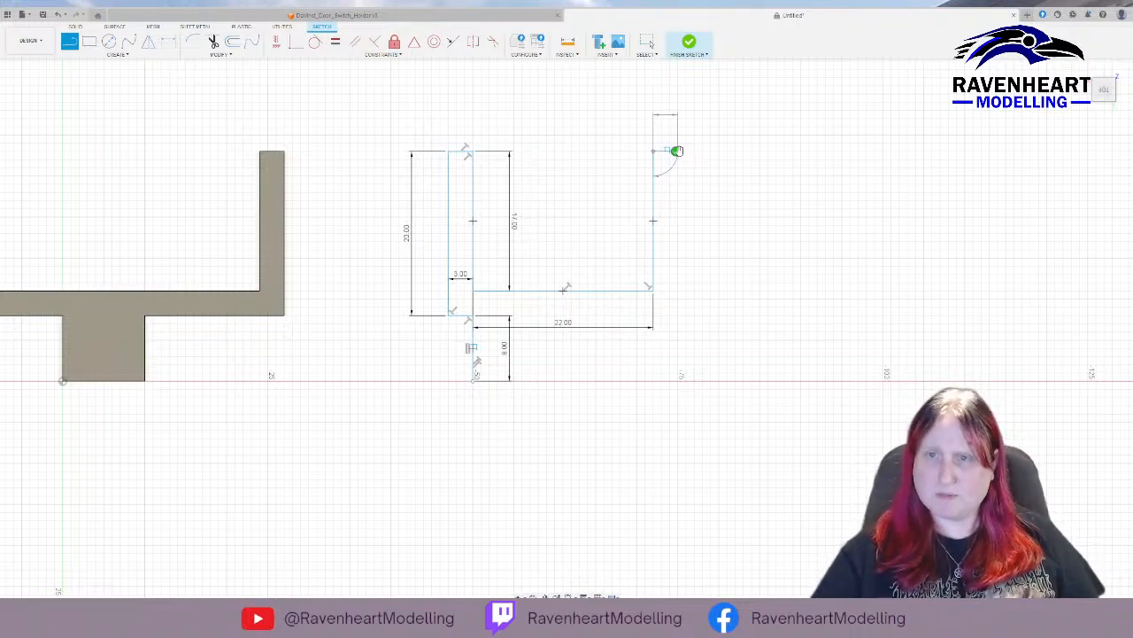
{"action": "key", "text": "Escape"}
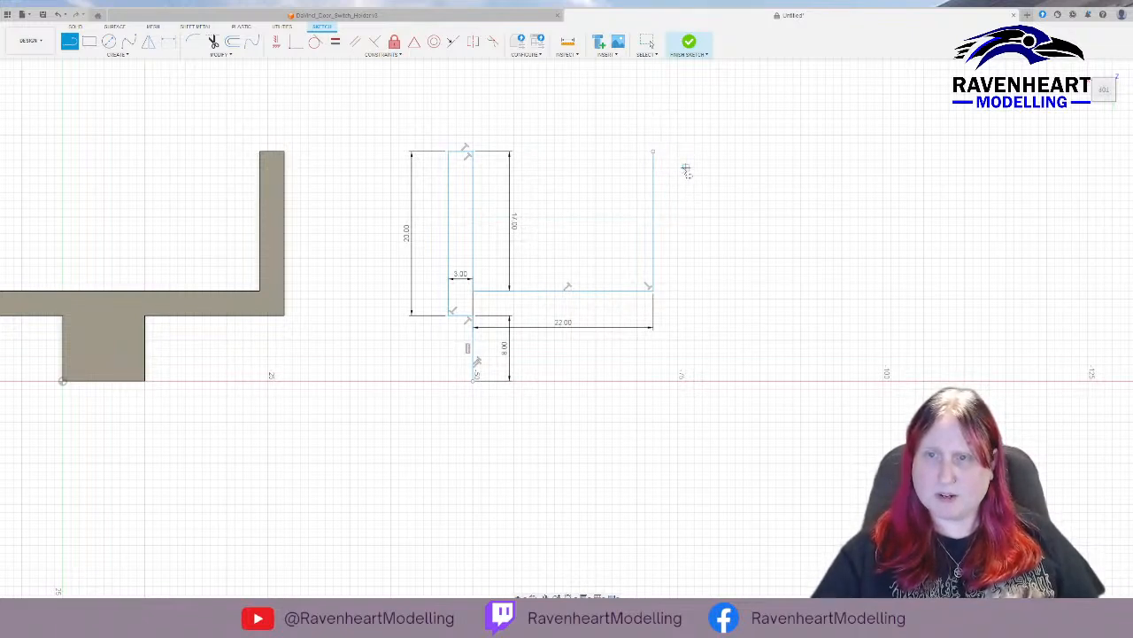
Continue the outline from the second arm's top: about 3 mm outward, 20 mm down, 20 mm back, and 8 mm down to the horizontal axis.
{"action": "left_click", "coordinate": [653, 152]}
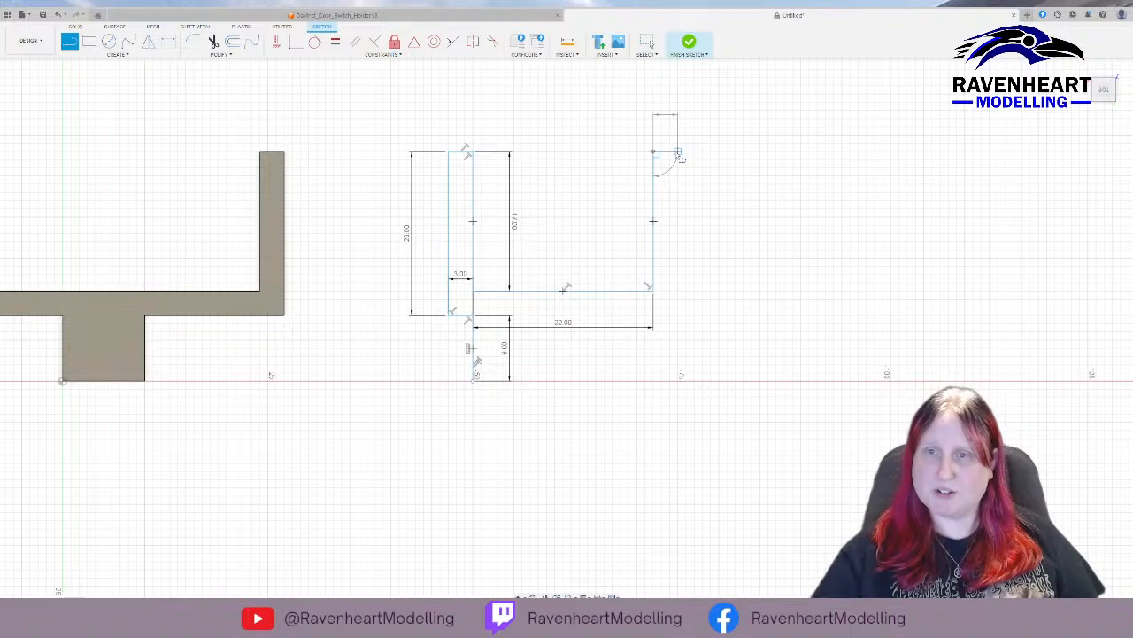
{"action": "left_click", "coordinate": [677, 152]}
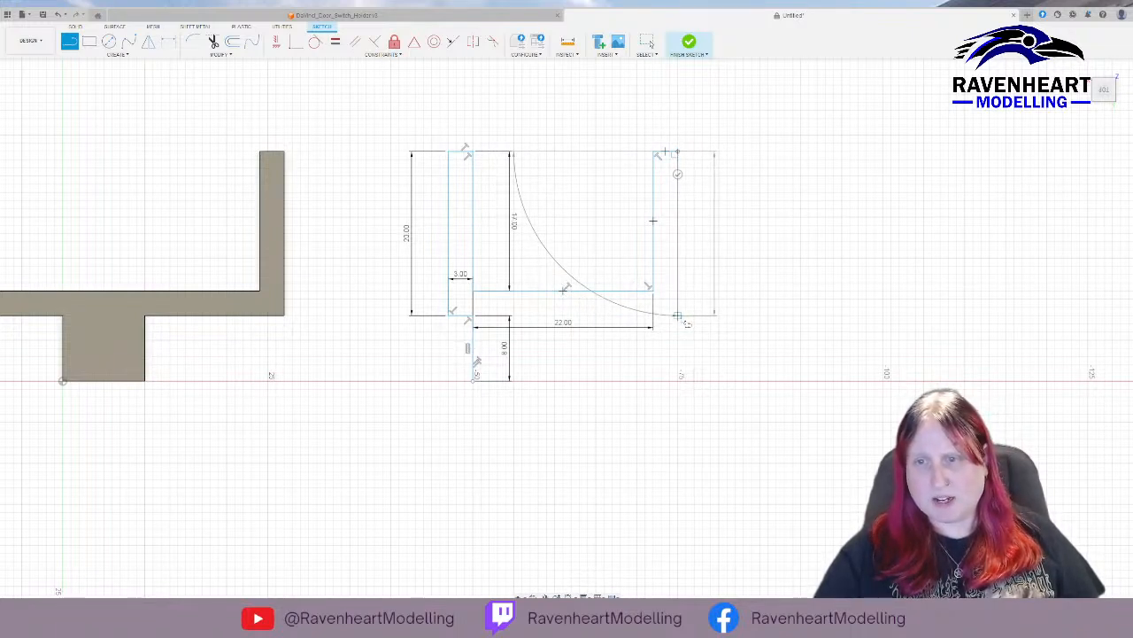
{"action": "left_click", "coordinate": [678, 316]}
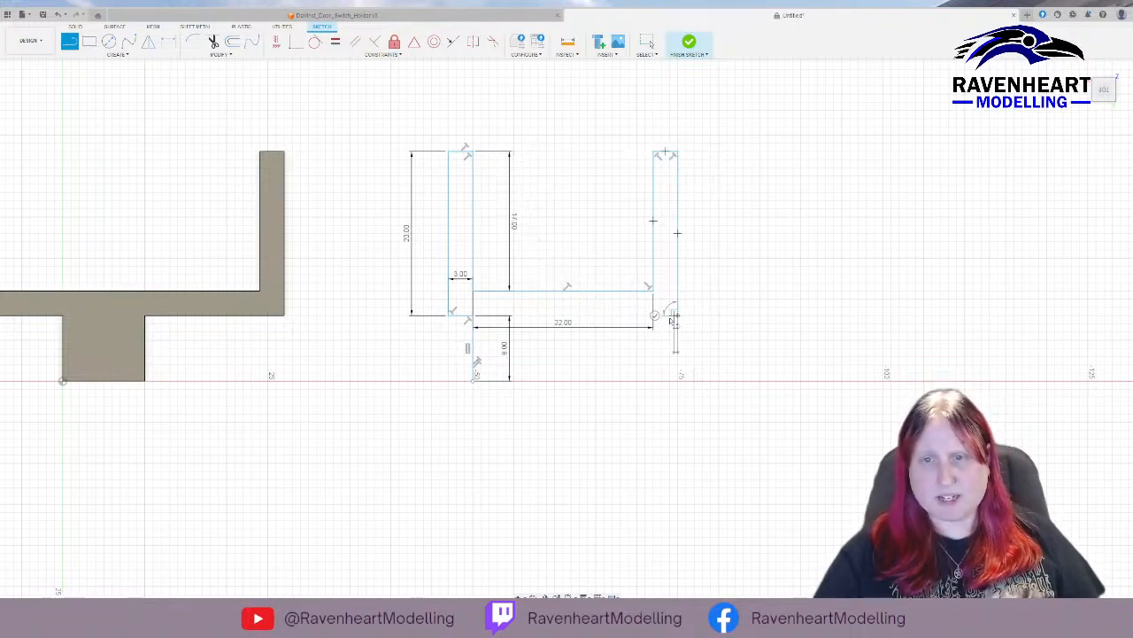
{"action": "left_click", "coordinate": [509, 317]}
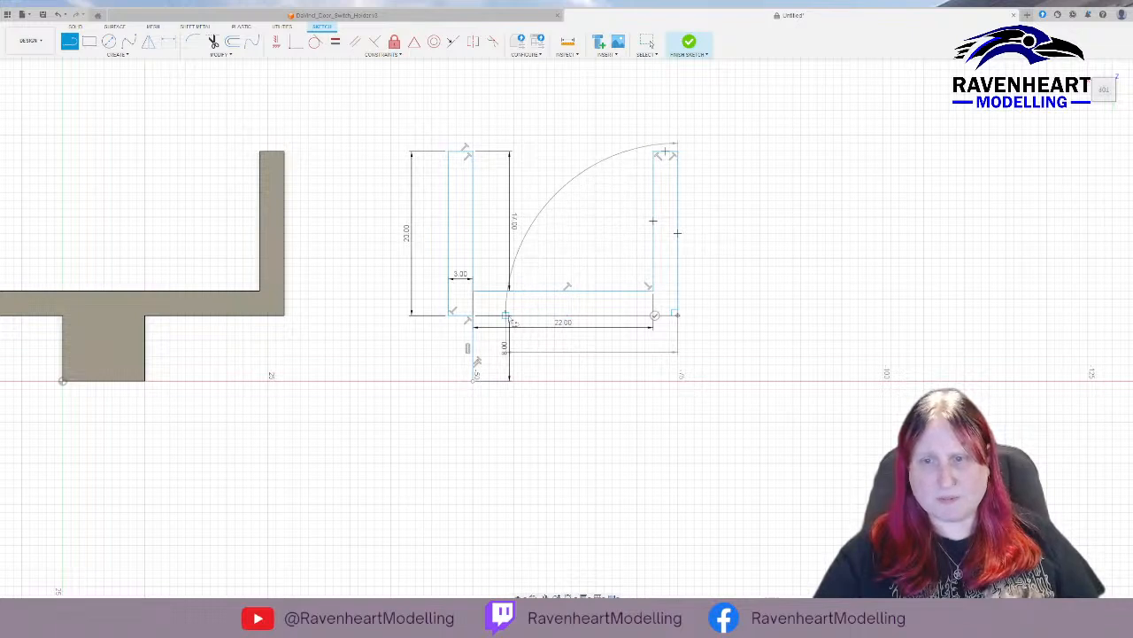
{"action": "left_click_drag", "start_coordinate": [507, 316], "coordinate": [513, 318]}
{"action": "left_click", "coordinate": [513, 316]}
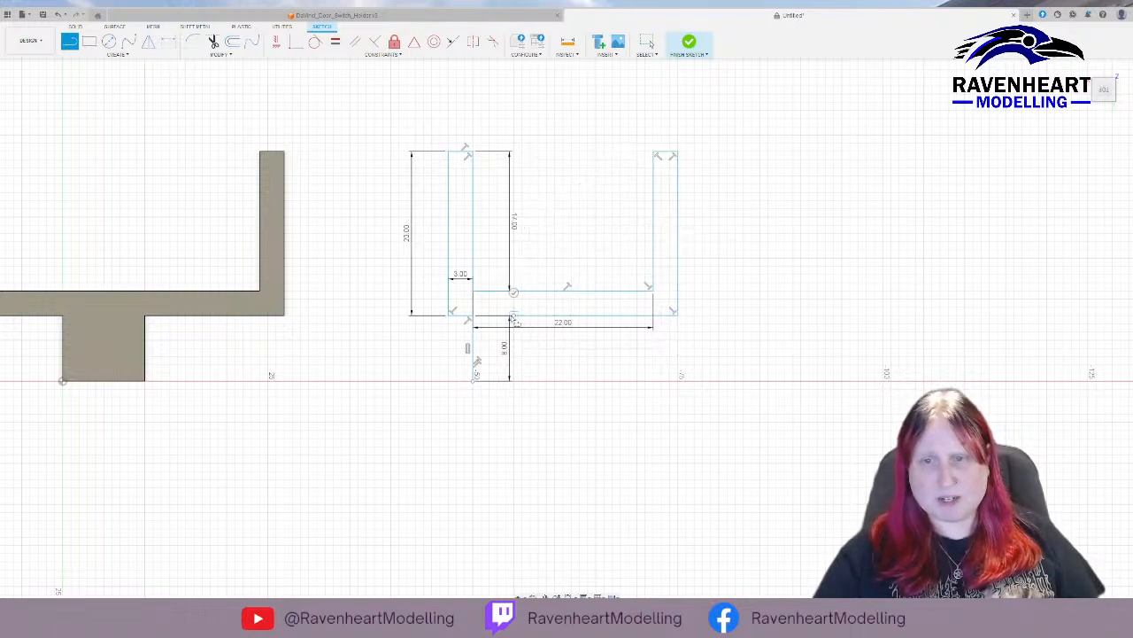
{"action": "left_click", "coordinate": [514, 383]}
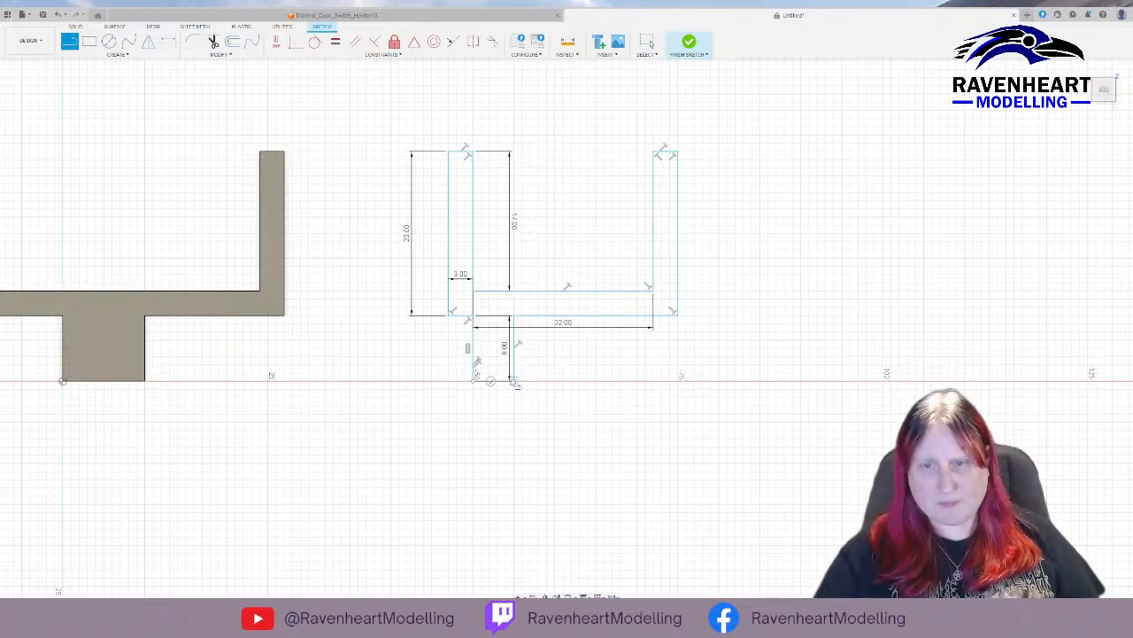
{"action": "left_click_drag", "start_coordinate": [514, 382], "coordinate": [571, 383]}
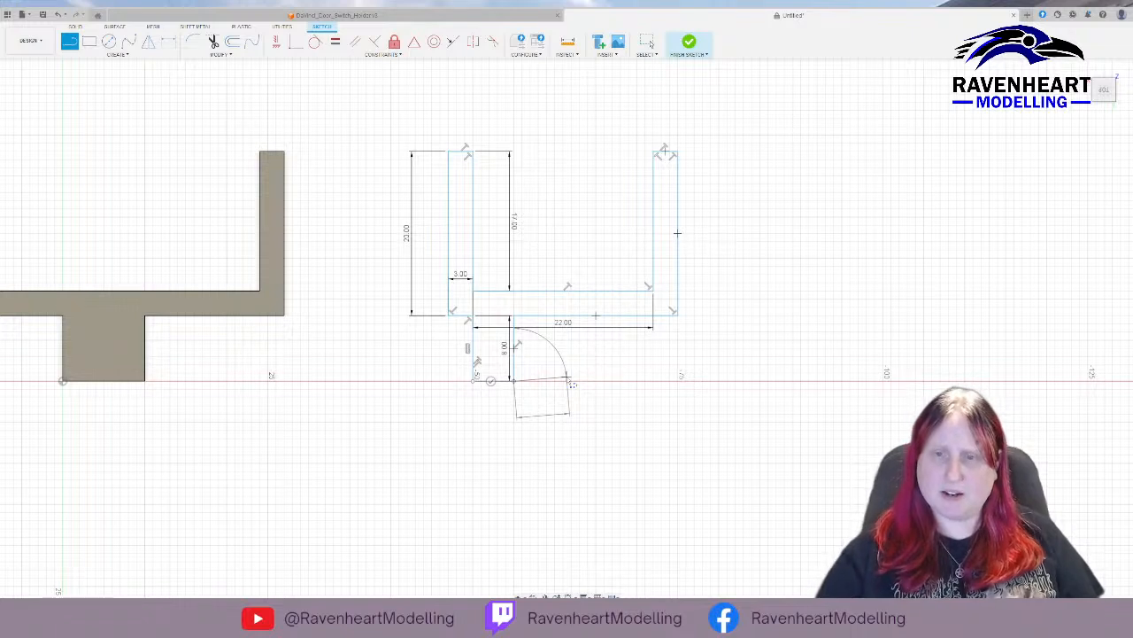
{"action": "key", "text": "Escape"}
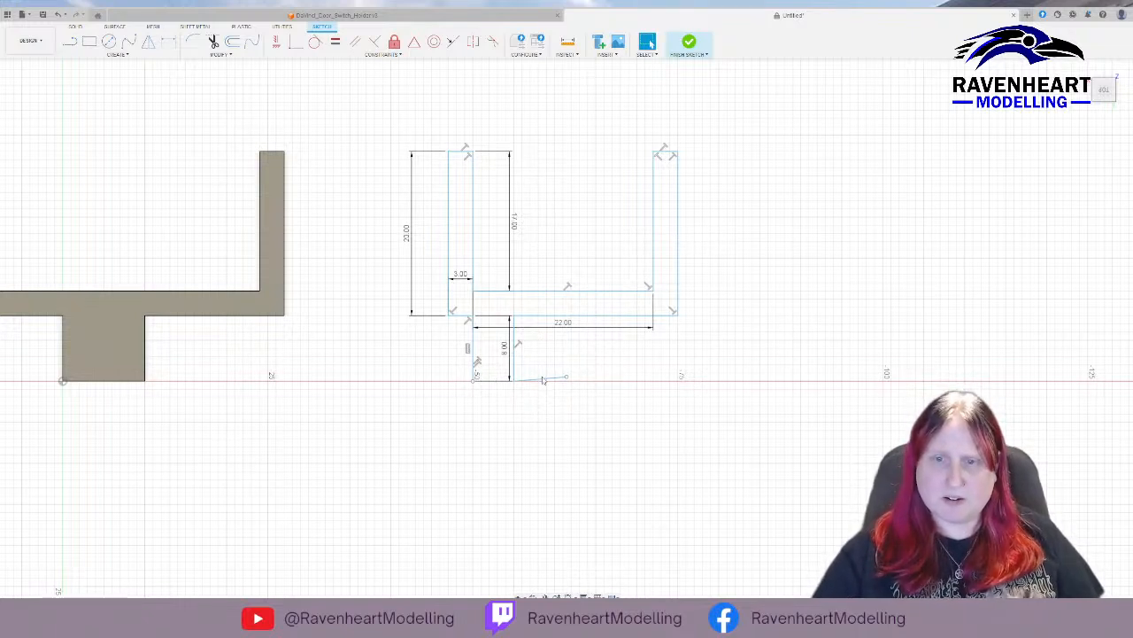
{"action": "left_click", "coordinate": [544, 379]}
{"action": "key", "text": "Delete"}
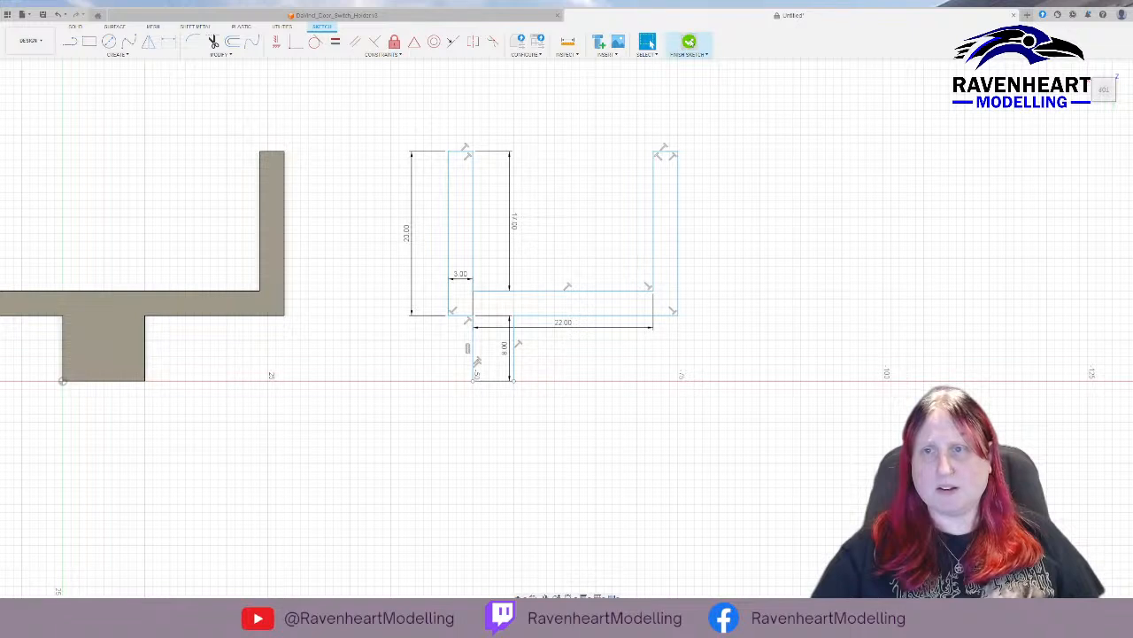
{"action": "left_click", "coordinate": [689, 45]}
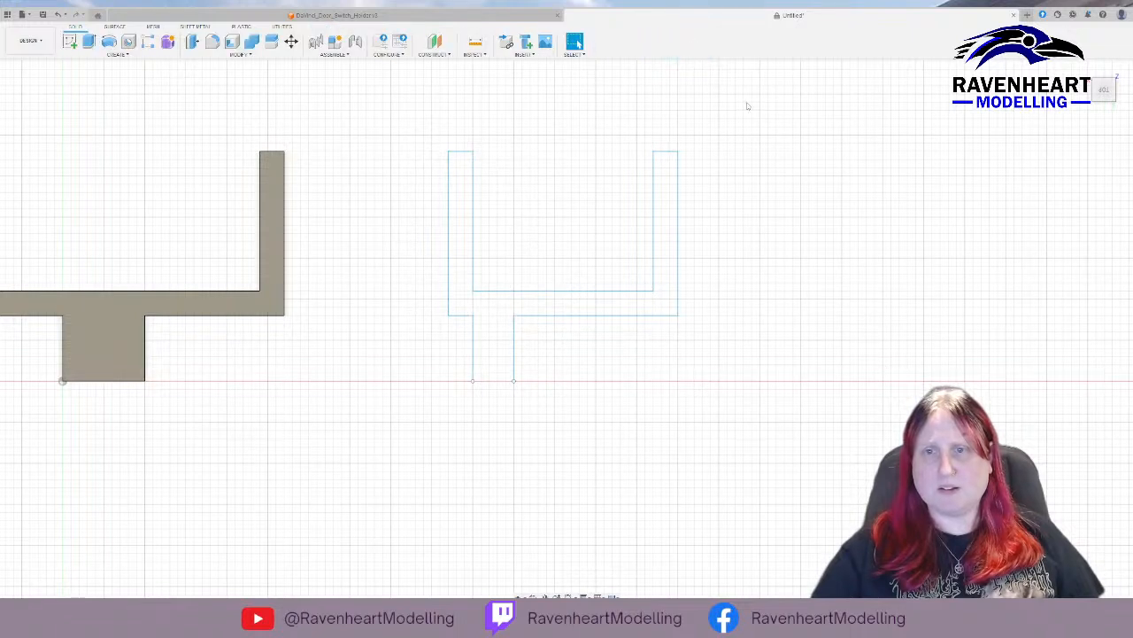
{"action": "left_click", "coordinate": [513, 350]}
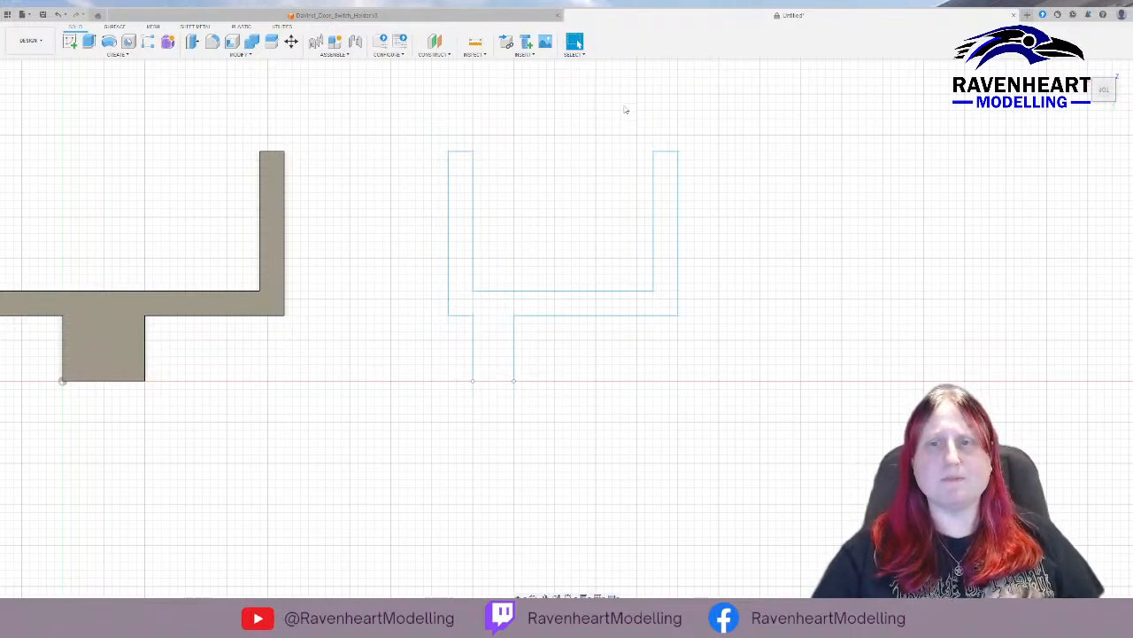
{"action": "key", "text": "ctrl+z"}
Close the second holder profile with a line along the horizontal axis between its two open ends, and finish the sketch.
{"action": "middle_click_drag", "start_coordinate": [775, 328], "coordinate": [184, 333]}
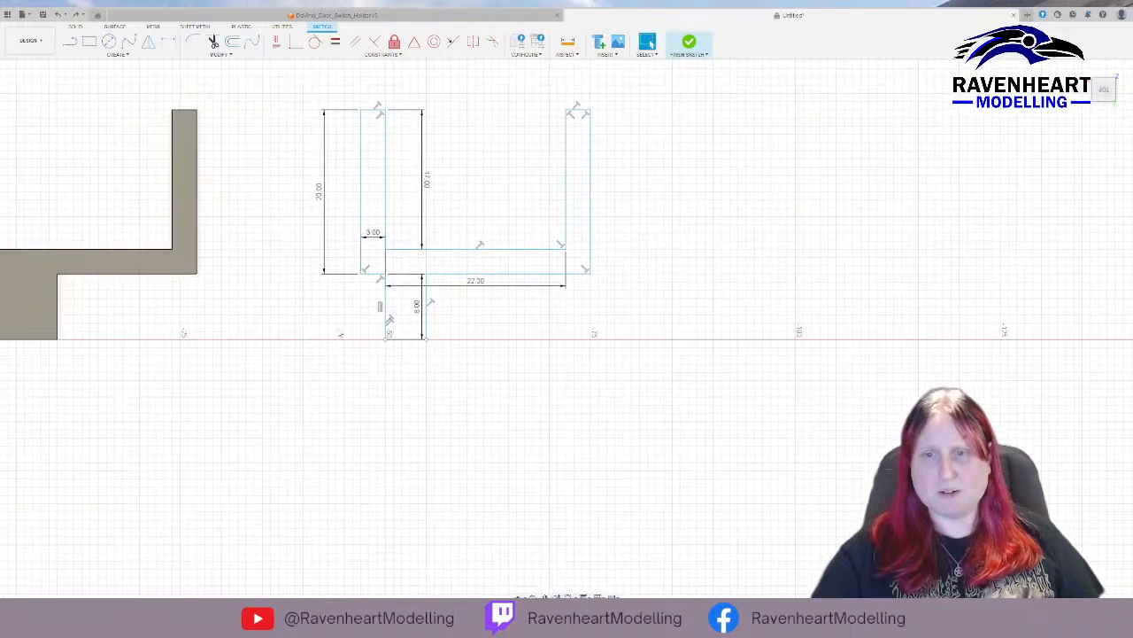
{"action": "left_click", "coordinate": [69, 41]}
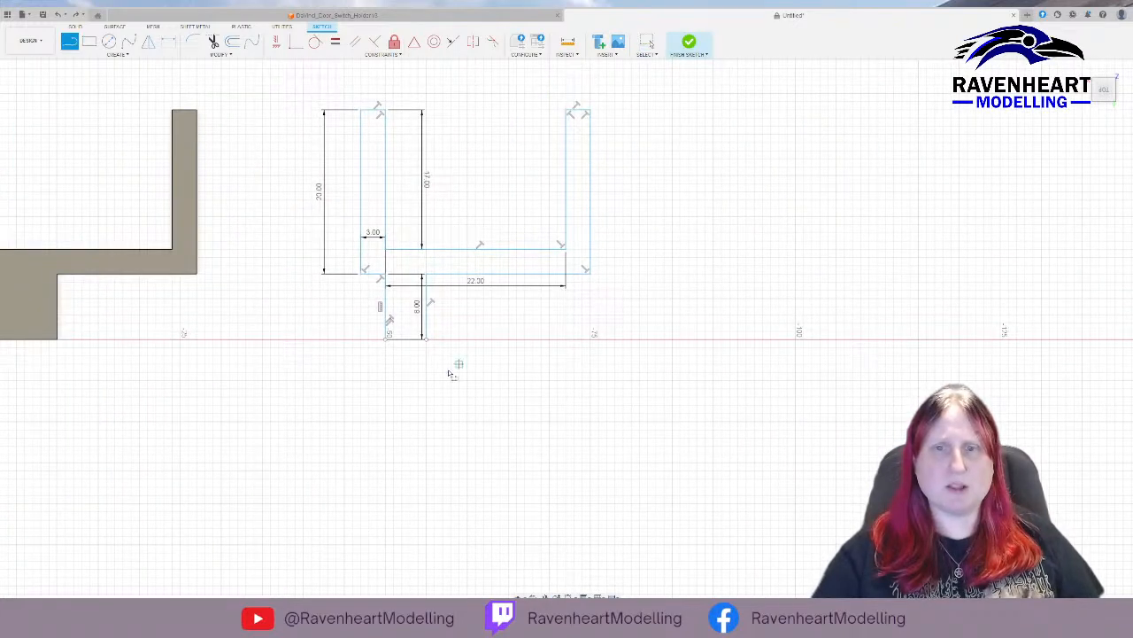
{"action": "left_click", "coordinate": [425, 340]}
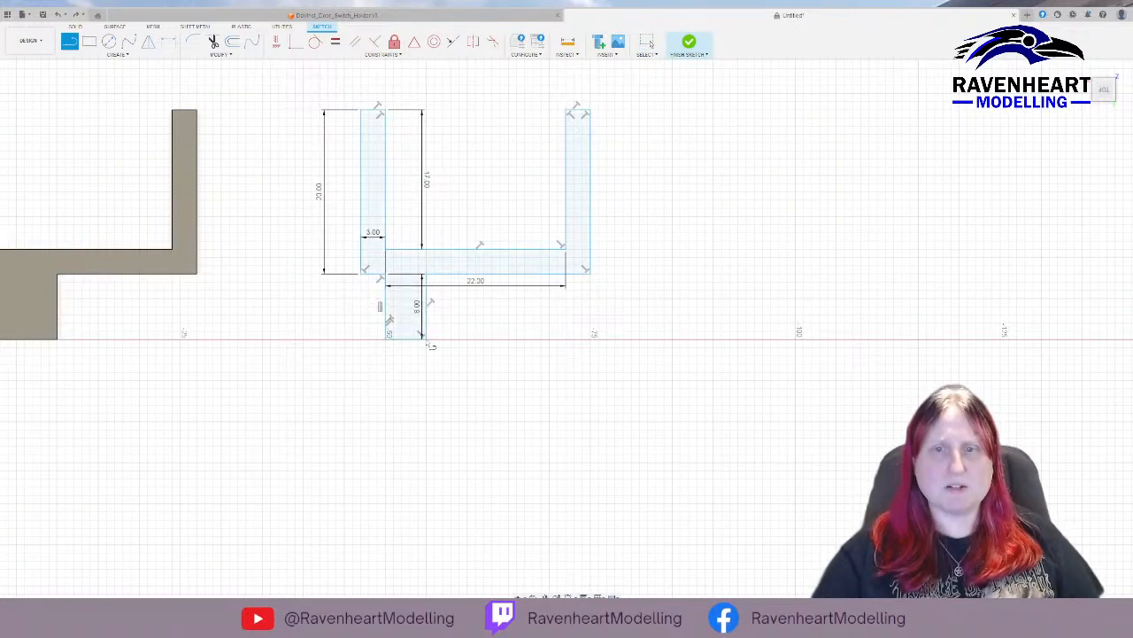
{"action": "left_click", "coordinate": [688, 41]}
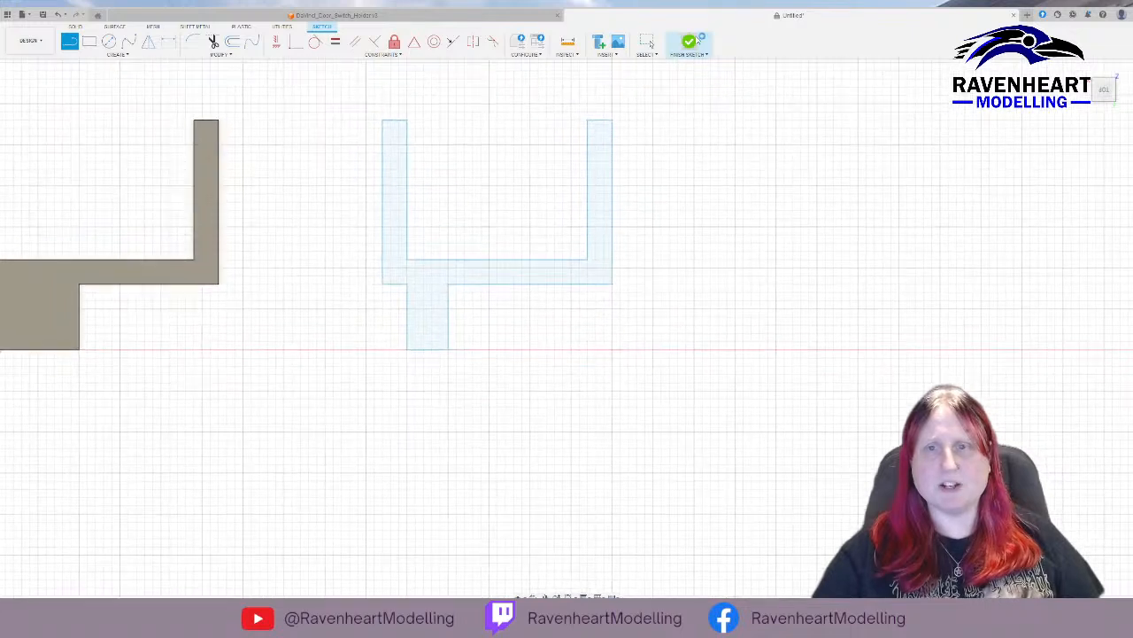
Extrude the closed second holder profile upward into a solid body.
{"action": "left_click", "coordinate": [492, 318]}
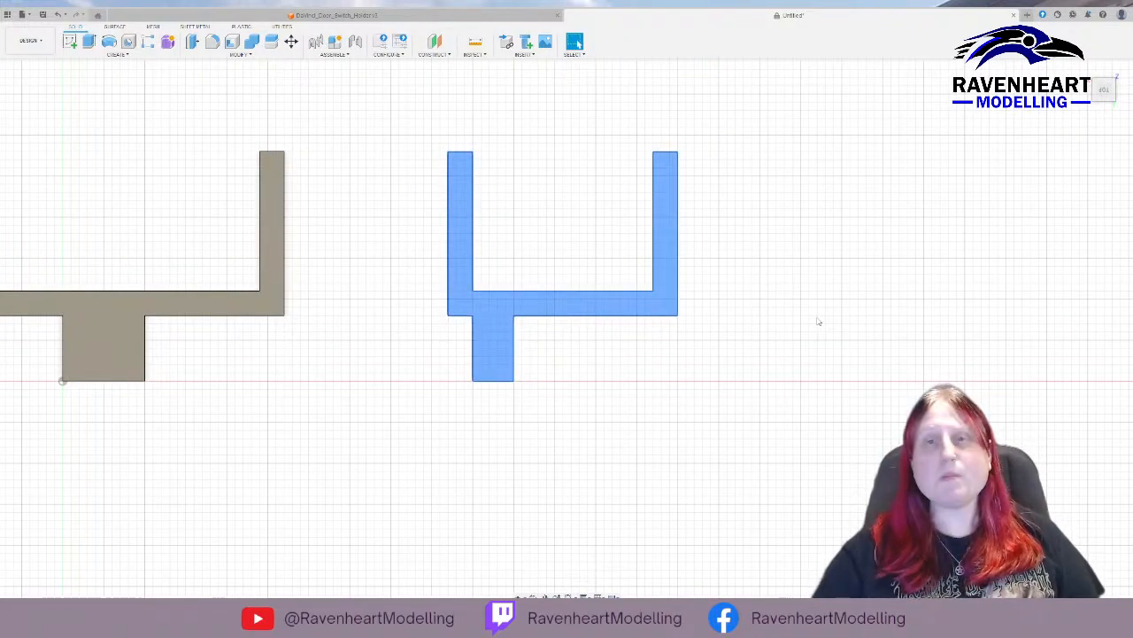
{"action": "left_click", "coordinate": [89, 41]}
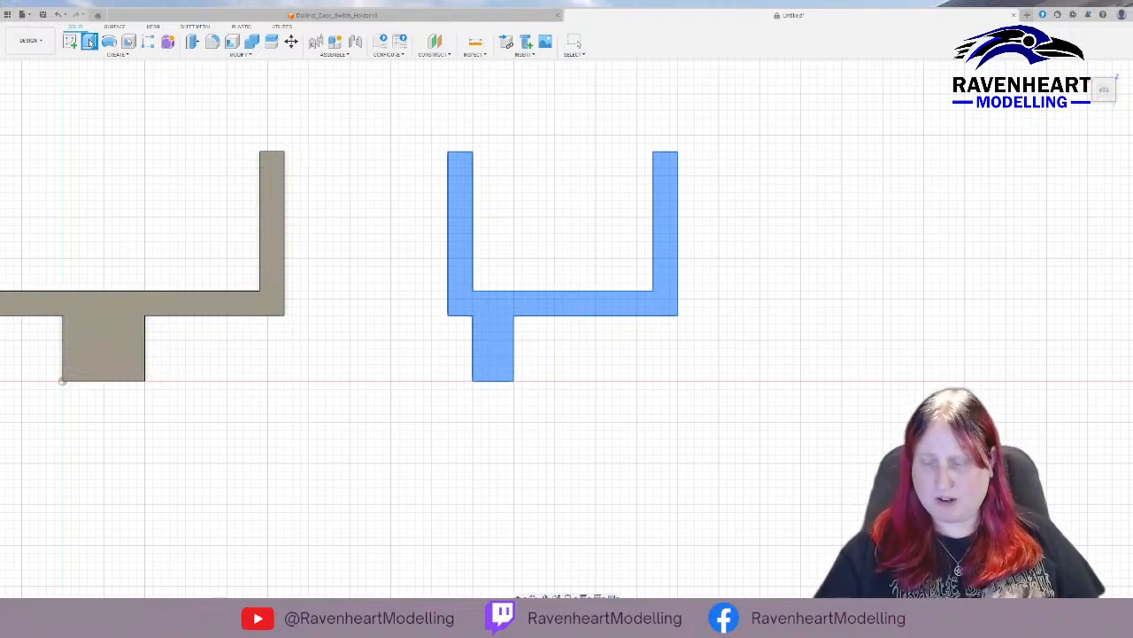
{"action": "key", "text": "Return"}
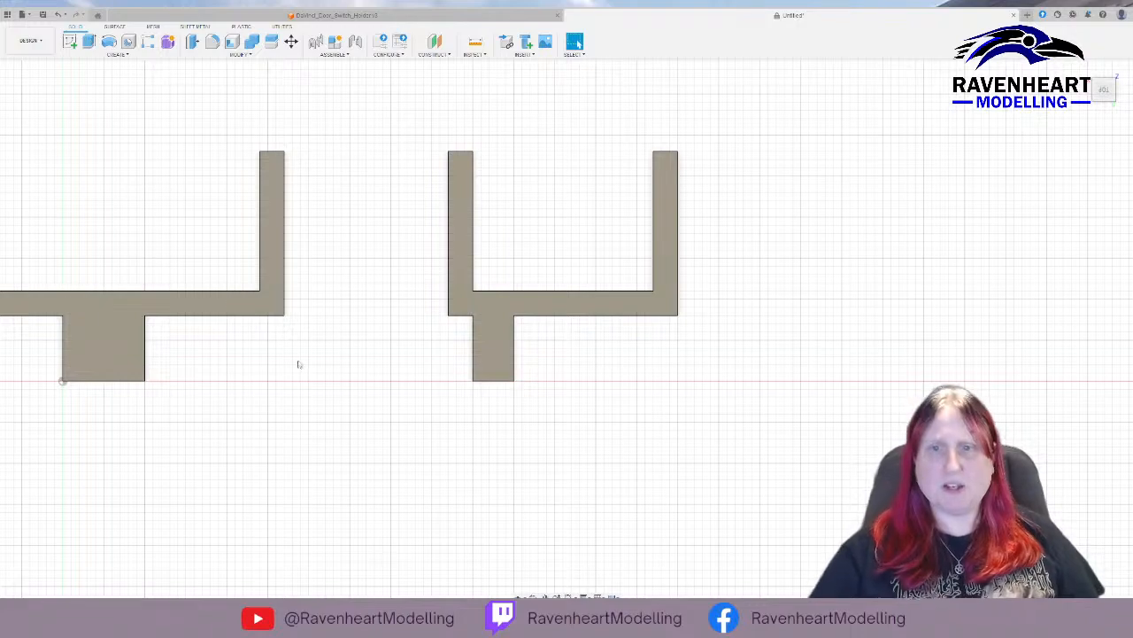
Start a sketch on the outer side face of the second holder's far arm, seen straight on from the left.
{"action": "mouse_move", "coordinate": [683, 387]}
{"action": "middle_mouse_down", "text": "shift"}
{"action": "mouse_move", "coordinate": [706, 405]}
{"action": "mouse_move", "coordinate": [673, 370]}
{"action": "middle_mouse_up", "text": "shift"}
{"action": "scroll", "coordinate": [673, 370], "scroll_direction": "down", "scroll_amount": 5}
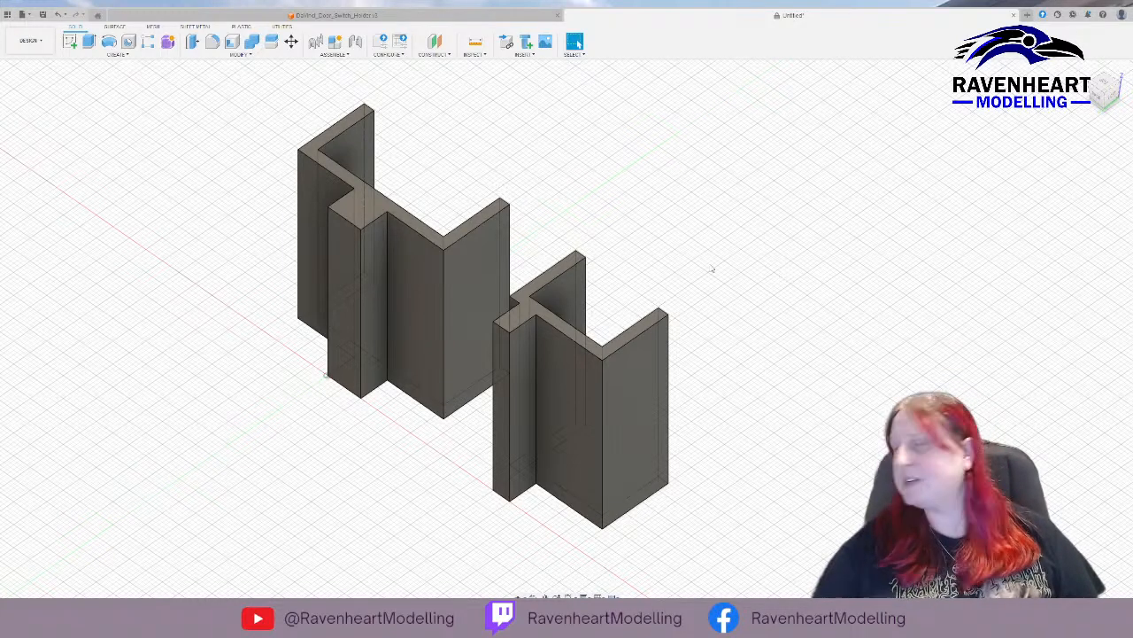
{"action": "middle_click_drag", "start_coordinate": [726, 283], "coordinate": [721, 275], "text": "shift"}
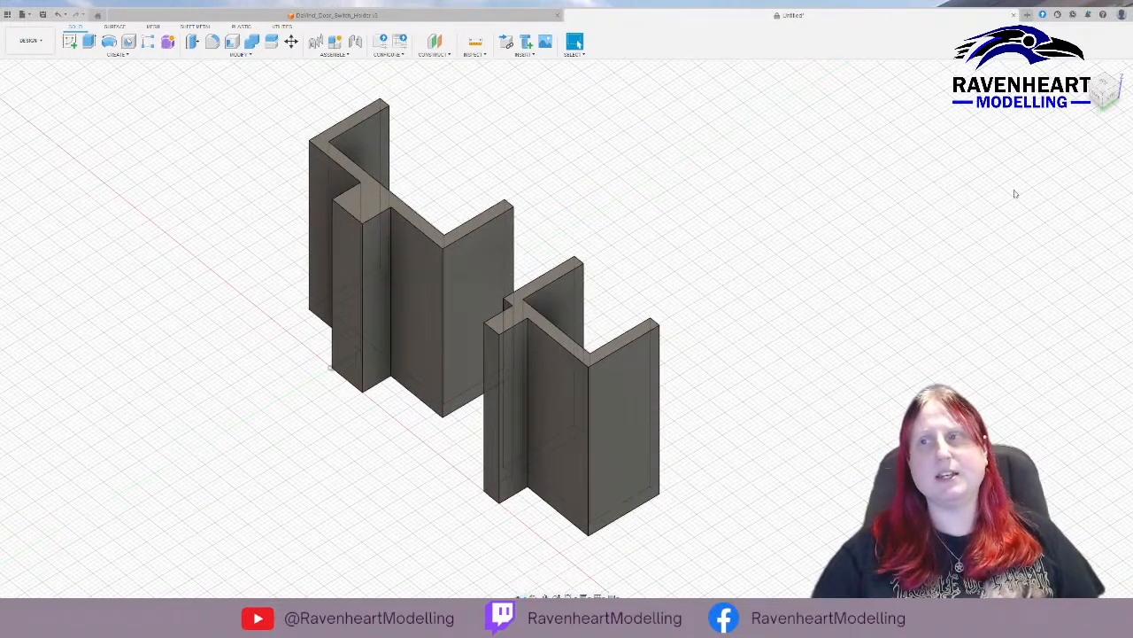
{"action": "left_click", "coordinate": [1098, 92]}
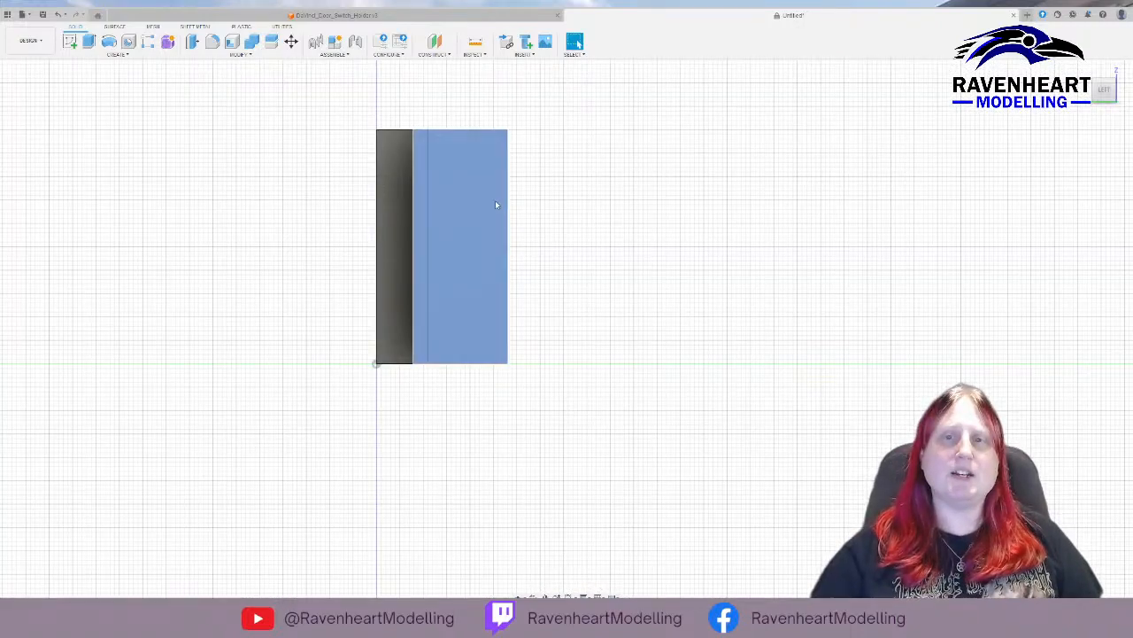
{"action": "left_click", "coordinate": [495, 200]}
{"action": "left_click", "coordinate": [69, 41]}
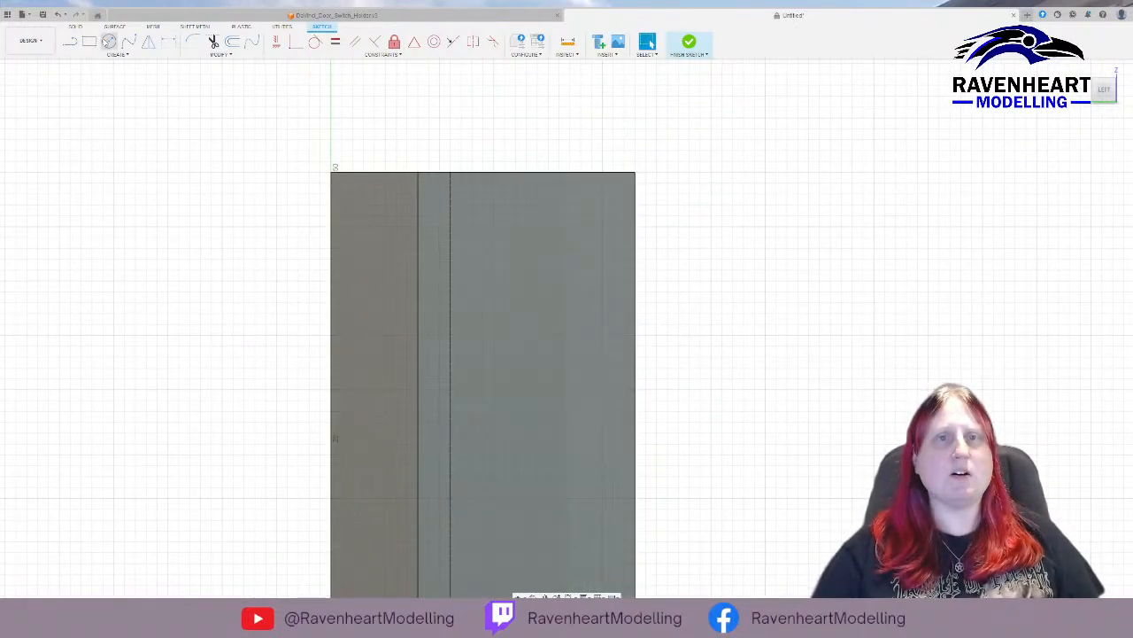
Sketch a 4 mm circle on the arm face, centred about 7 mm below the upper edge and 8 mm from the arm's free edge.
{"action": "left_click", "coordinate": [108, 42]}
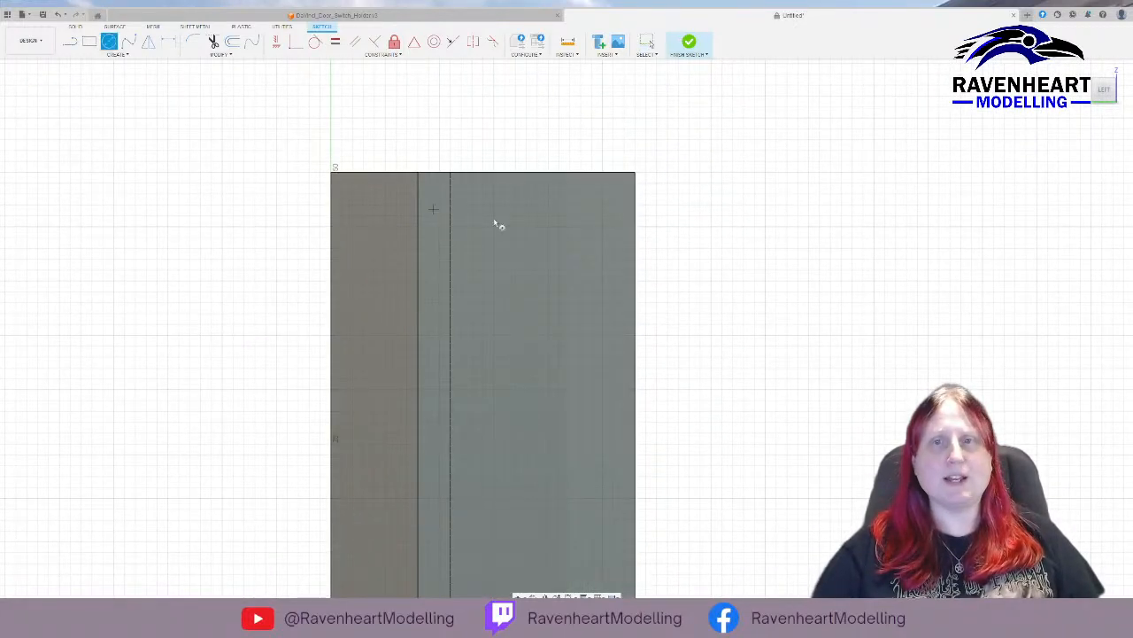
{"action": "left_click", "coordinate": [548, 249]}
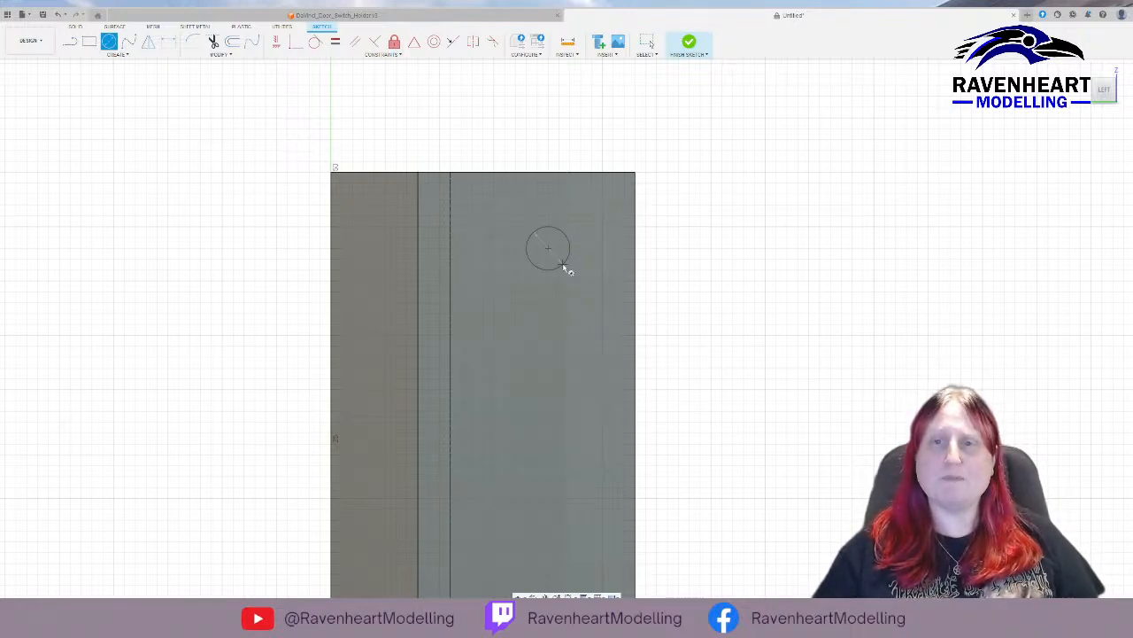
{"action": "left_click", "coordinate": [565, 269]}
{"action": "key", "text": "Escape"}
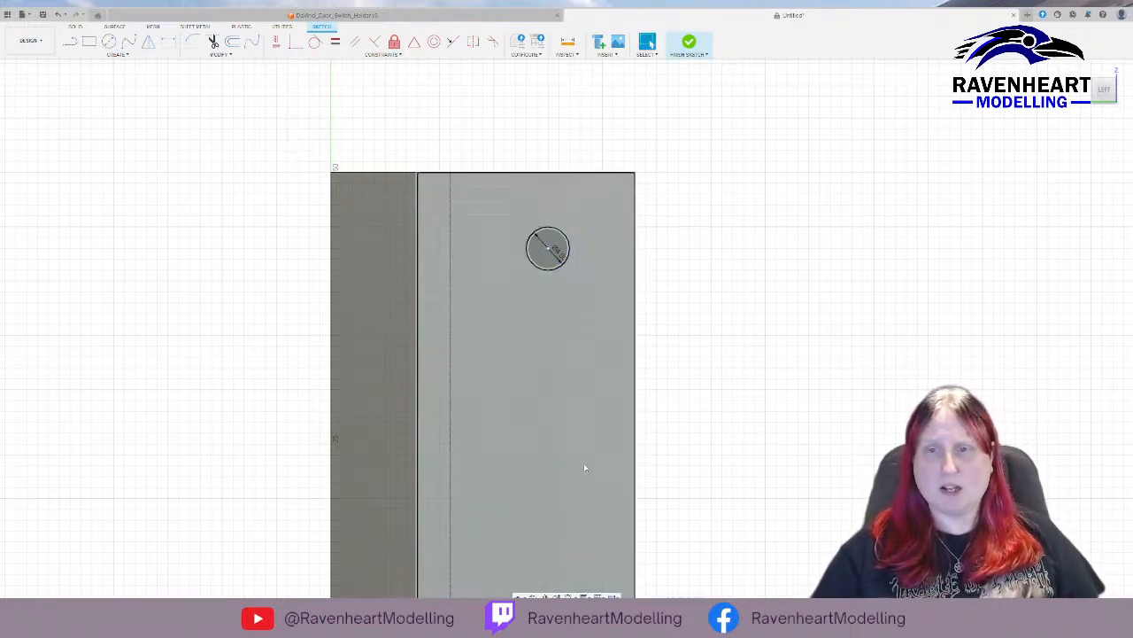
Sketch a second 4 mm circle directly below the first, centred about 7 mm above the face's lower edge.
{"action": "mouse_move", "coordinate": [596, 487]}
{"action": "middle_mouse_down"}
{"action": "mouse_move", "coordinate": [549, 339]}
{"action": "mouse_move", "coordinate": [531, 354]}
{"action": "middle_mouse_up"}
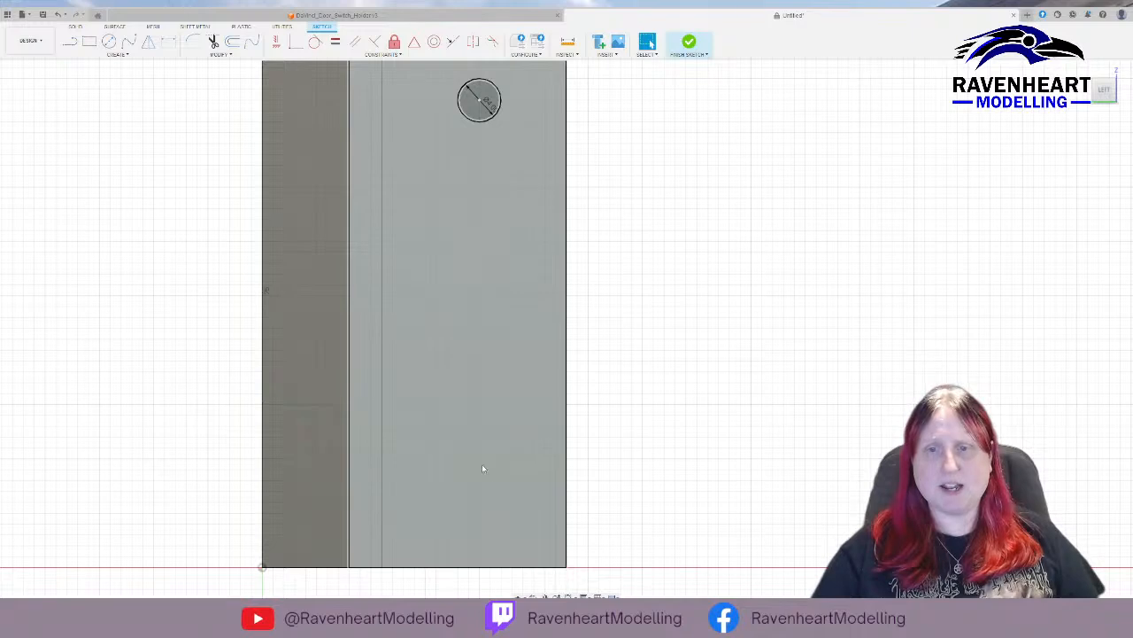
{"action": "key", "text": "c"}
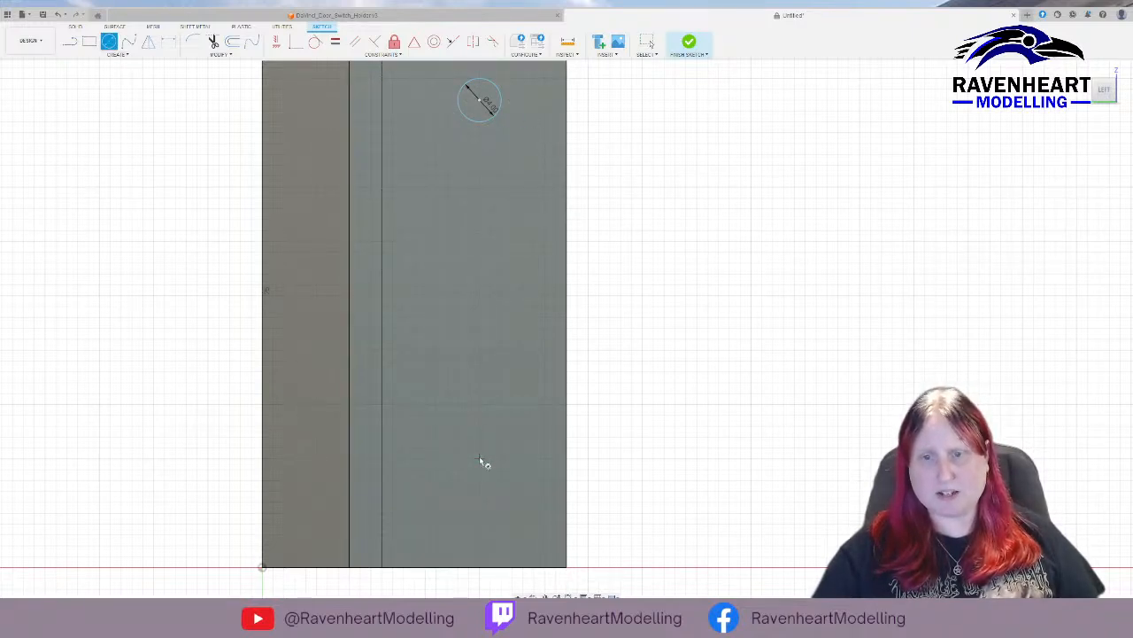
{"action": "mouse_move", "coordinate": [479, 460]}
{"action": "middle_mouse_down"}
{"action": "mouse_move", "coordinate": [469, 519]}
{"action": "mouse_move", "coordinate": [465, 486]}
{"action": "middle_mouse_up"}
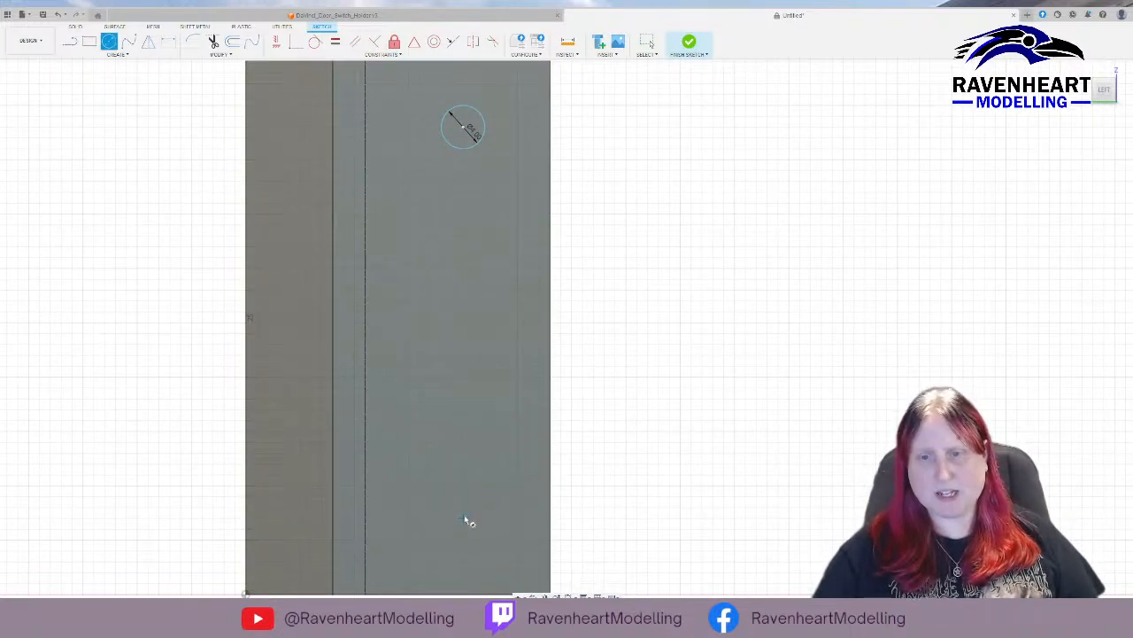
{"action": "left_click", "coordinate": [464, 517]}
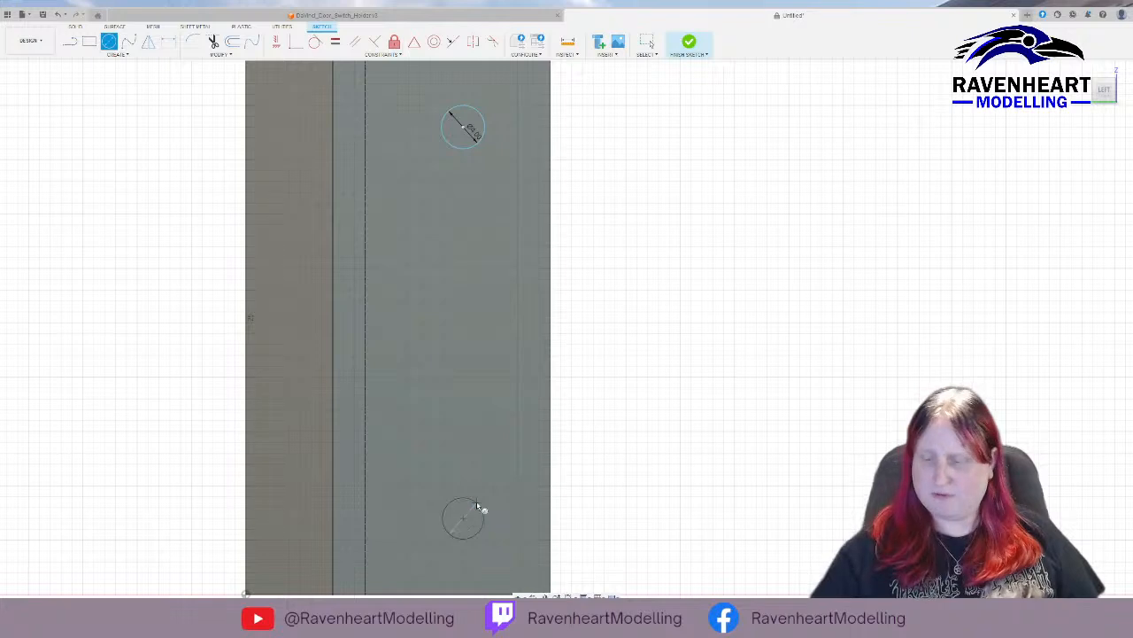
{"action": "key", "text": "Return"}
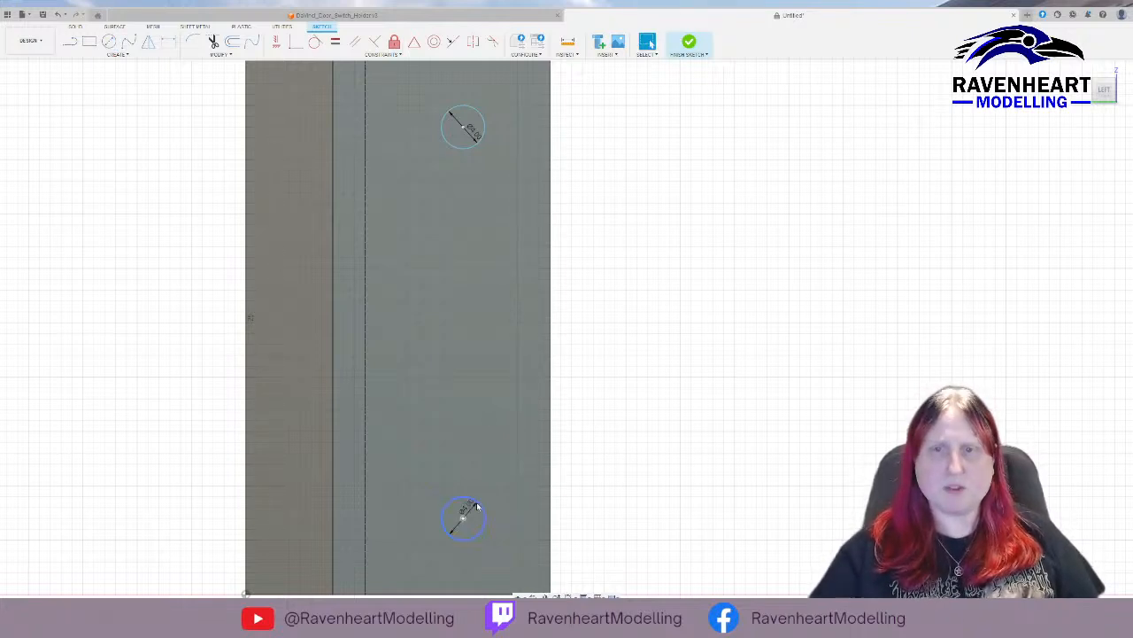
Add a concentric circle about 5.5 mm in diameter around each of the two 4 mm circles.
{"action": "key", "text": "c"}
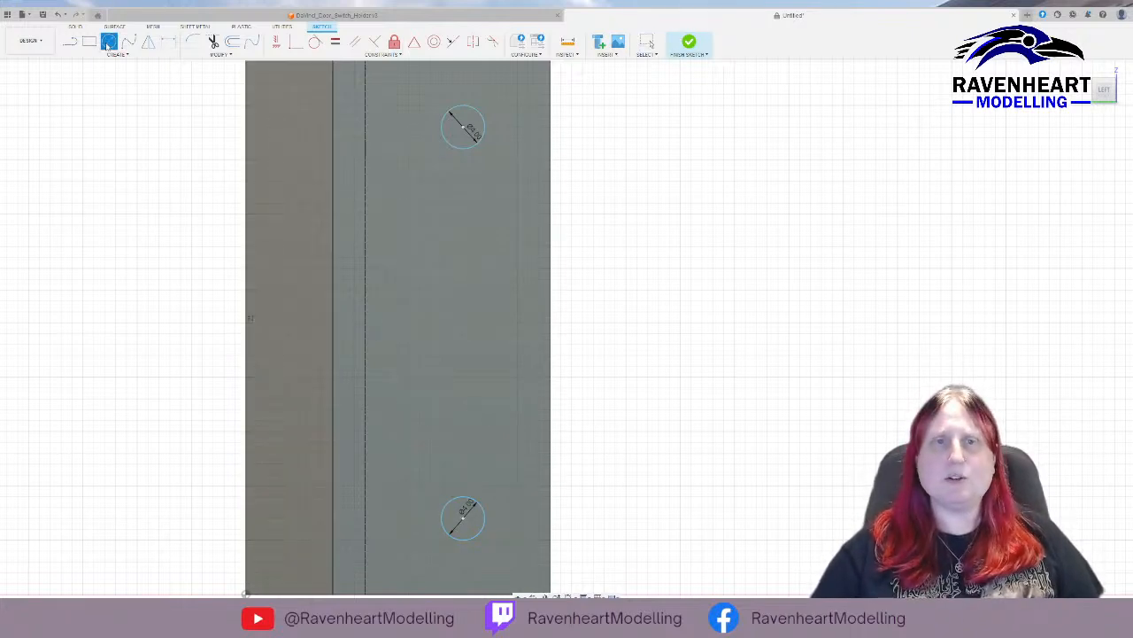
{"action": "left_click", "coordinate": [463, 127]}
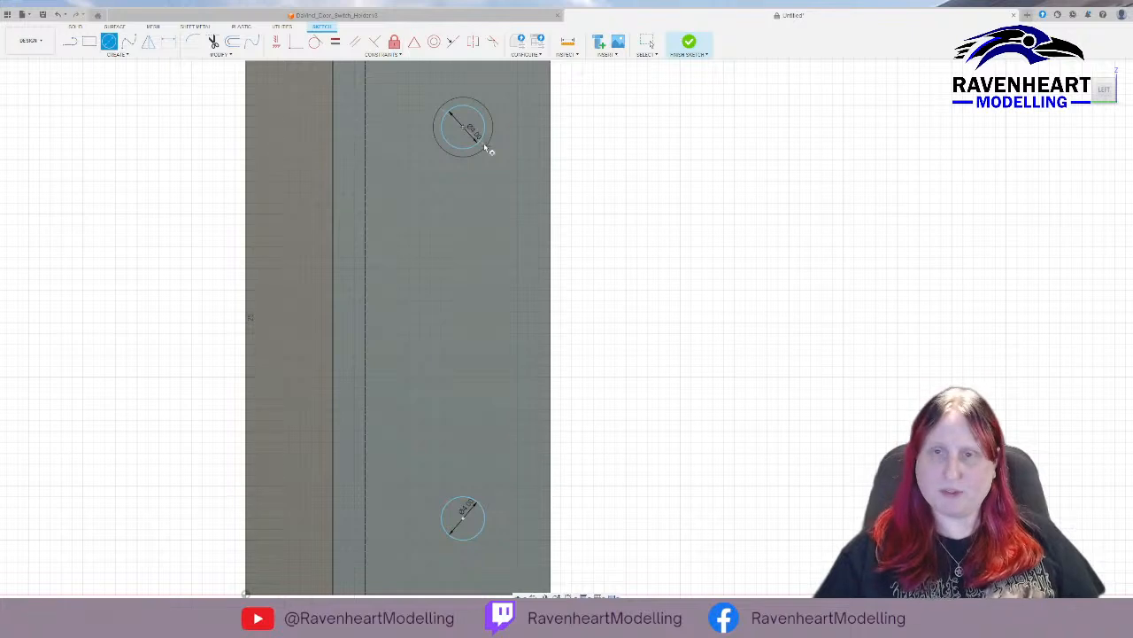
{"action": "left_click", "coordinate": [485, 145]}
{"action": "key", "text": "Escape"}
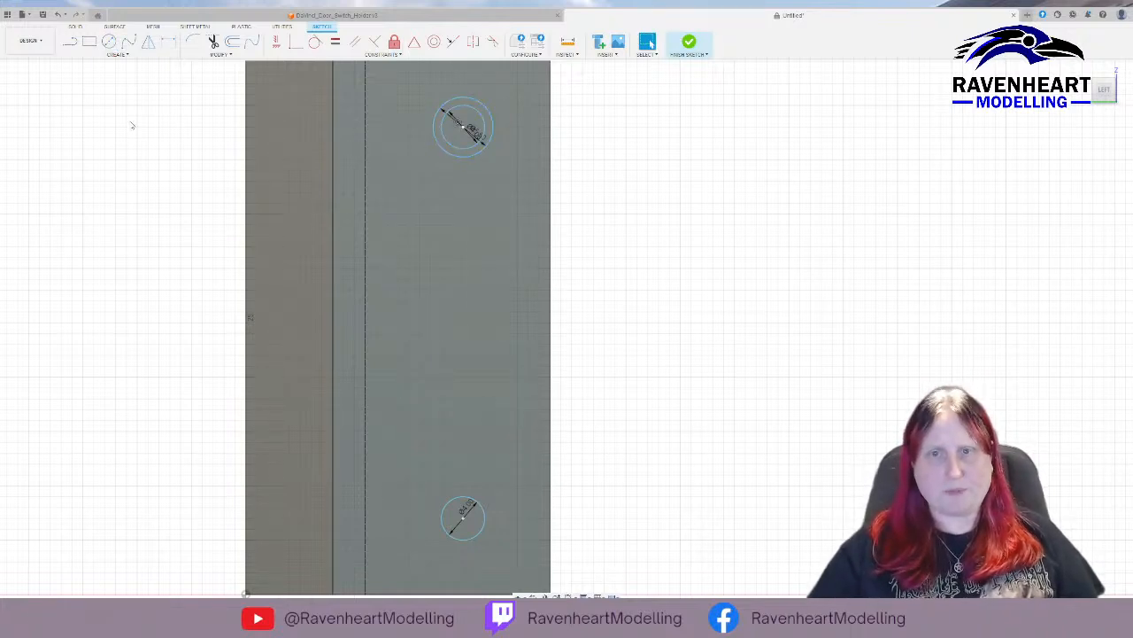
{"action": "key", "text": "c"}
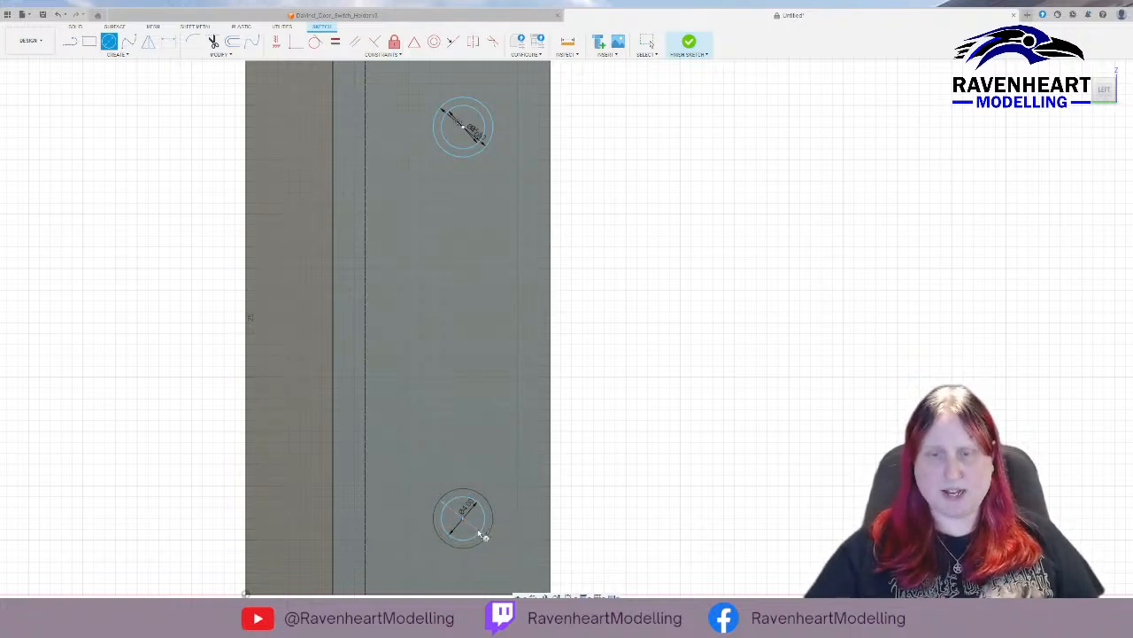
{"action": "key", "text": "Escape"}
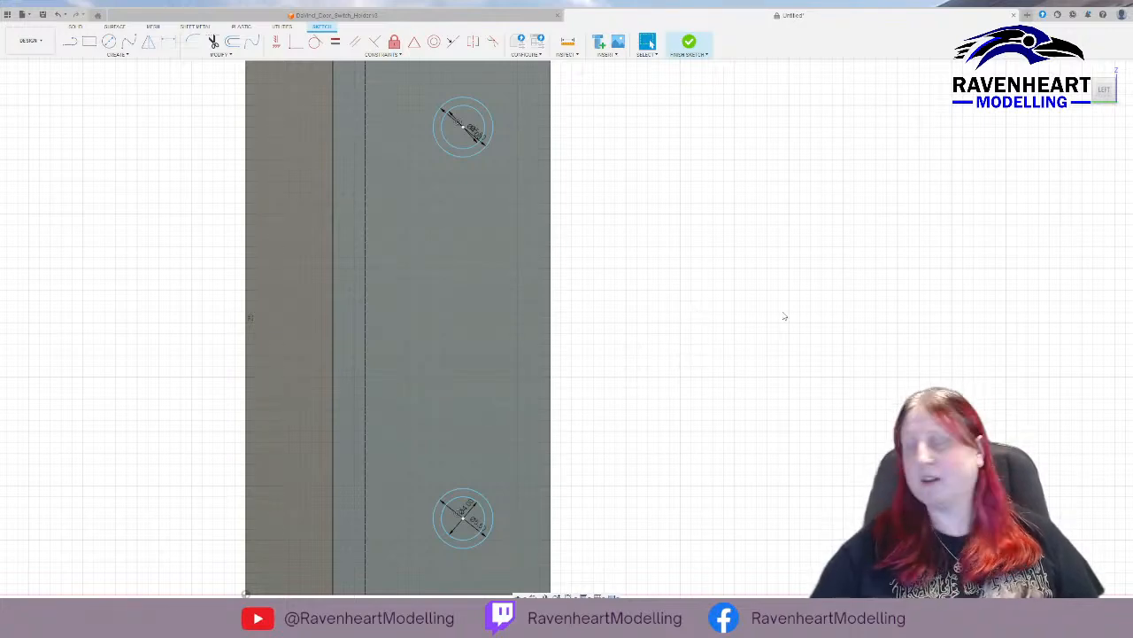
Finish the sketch and cut the two 4 mm circles through the arms of both holders with Extrude.
{"action": "middle_click_drag", "start_coordinate": [605, 200], "coordinate": [694, 290]}
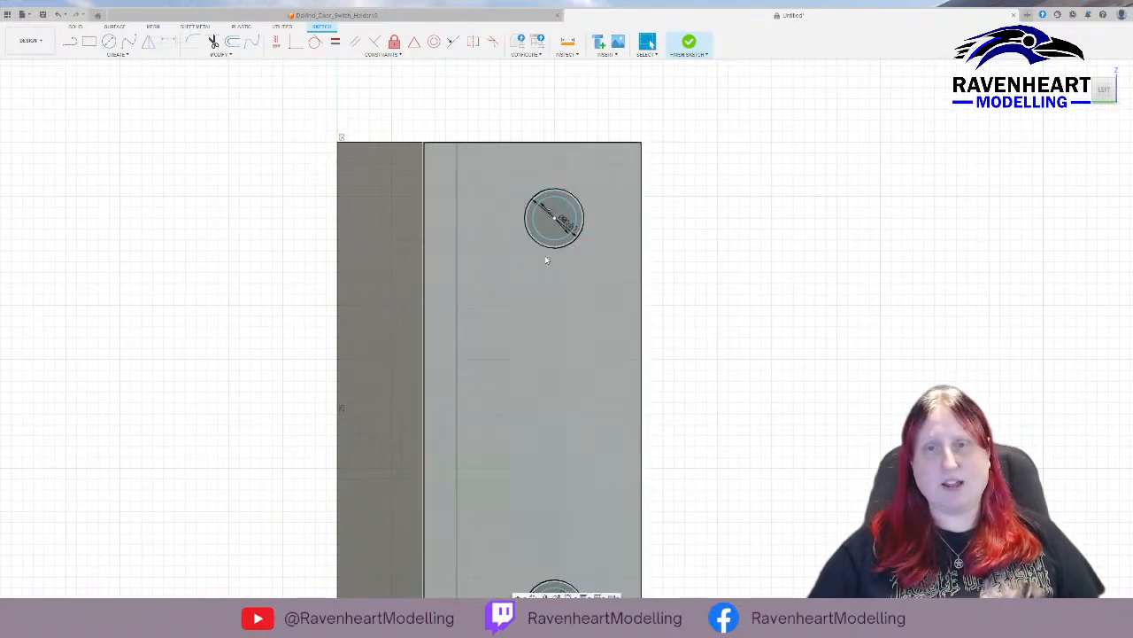
{"action": "middle_click_drag", "start_coordinate": [547, 260], "coordinate": [610, 302], "text": "shift"}
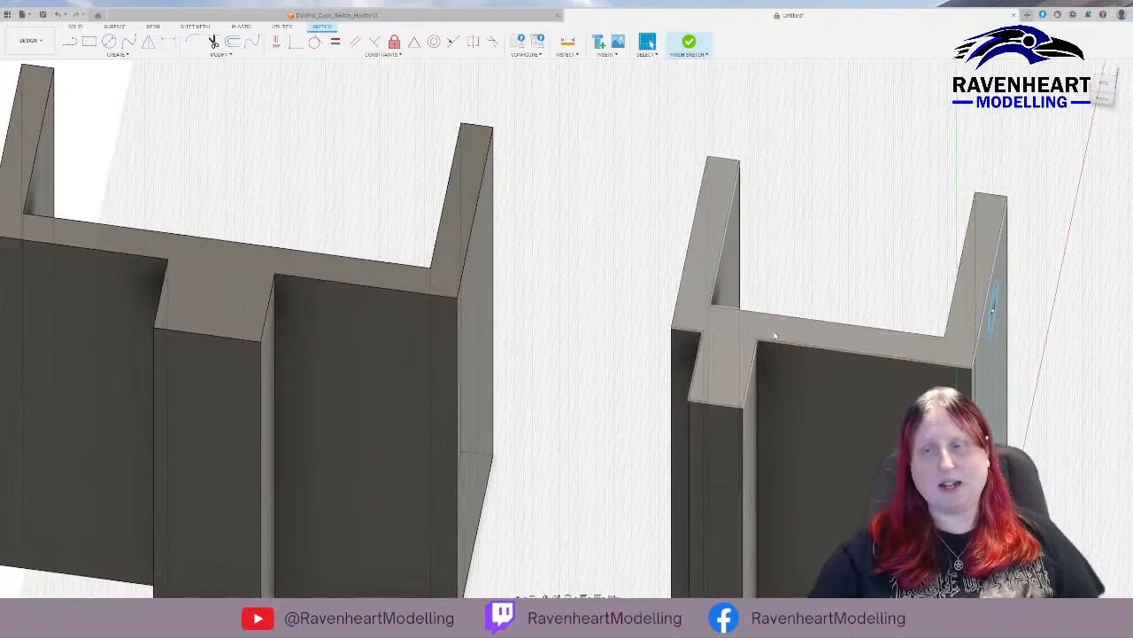
{"action": "middle_click_drag", "start_coordinate": [770, 332], "coordinate": [726, 307], "text": "shift"}
{"action": "middle_click_drag", "start_coordinate": [782, 362], "coordinate": [400, 281]}
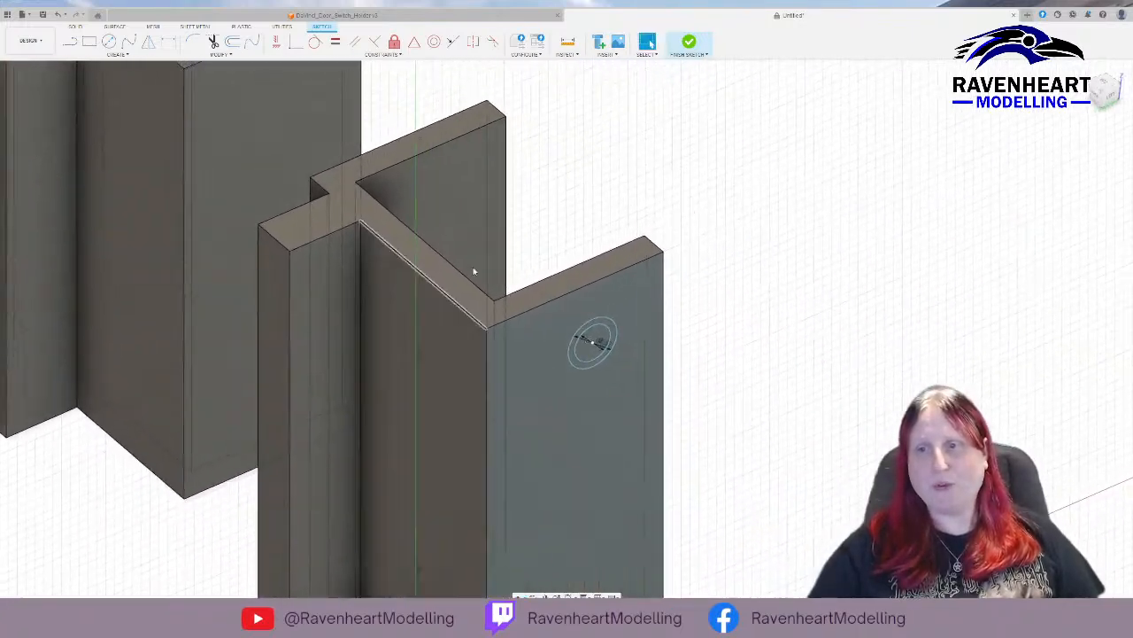
{"action": "left_click", "coordinate": [594, 344]}
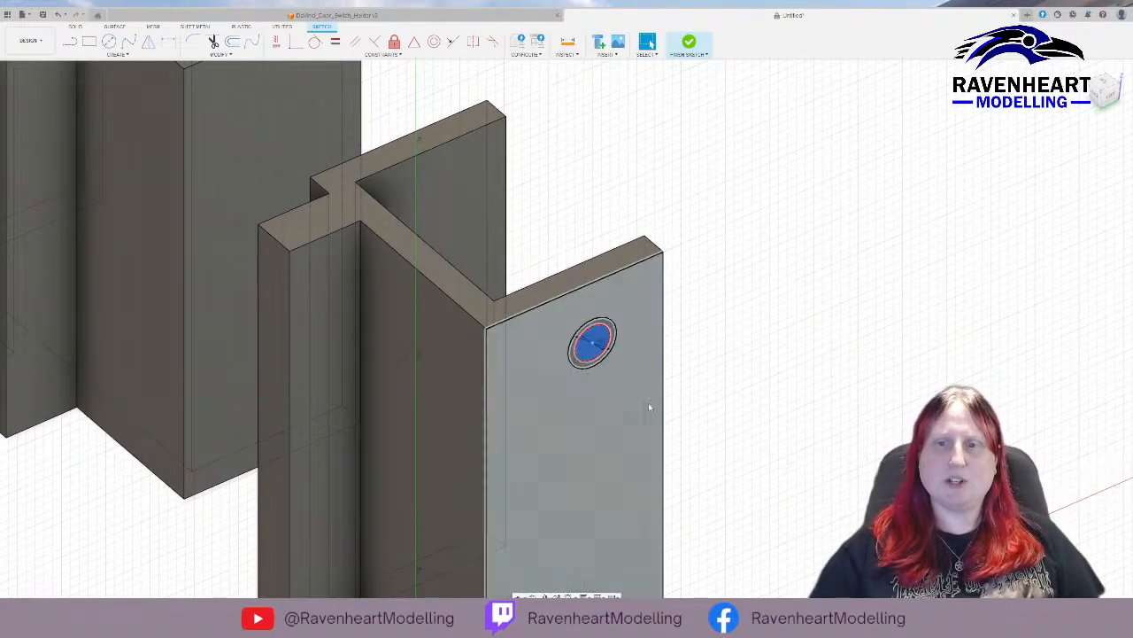
{"action": "middle_click_drag", "start_coordinate": [650, 404], "coordinate": [744, 237]}
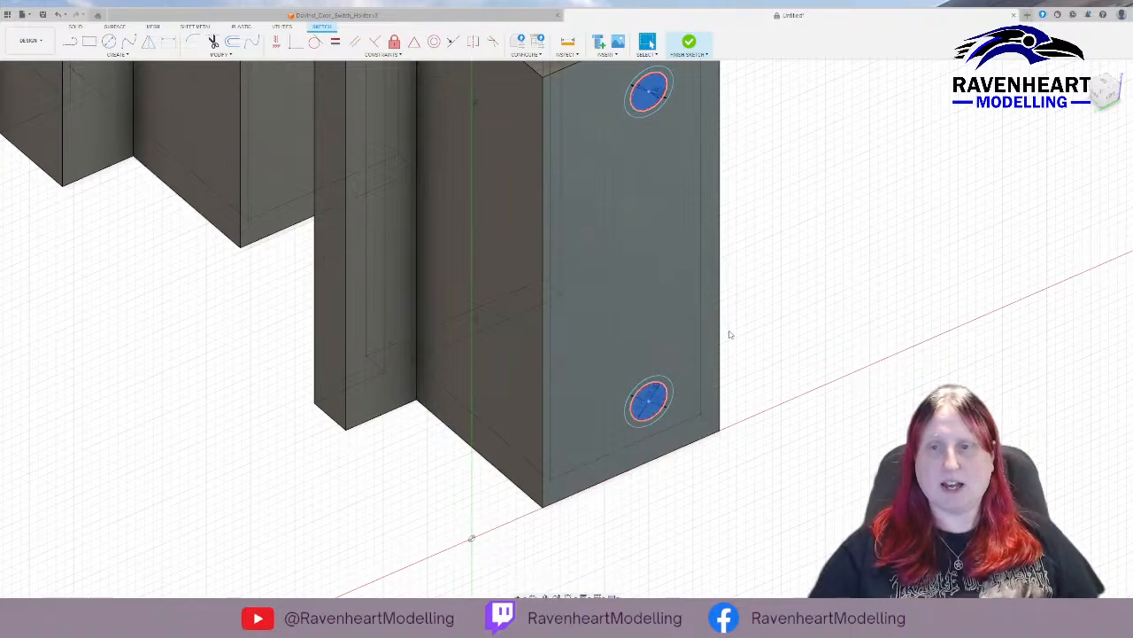
{"action": "scroll", "coordinate": [731, 334], "scroll_direction": "down", "scroll_amount": 6}
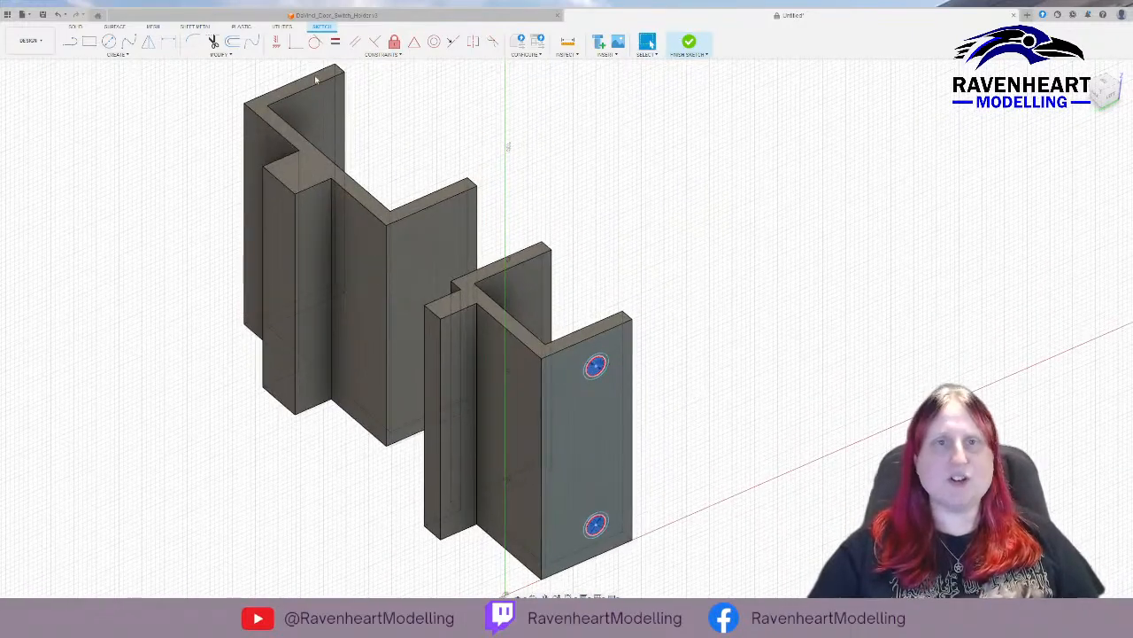
{"action": "left_click", "coordinate": [689, 42]}
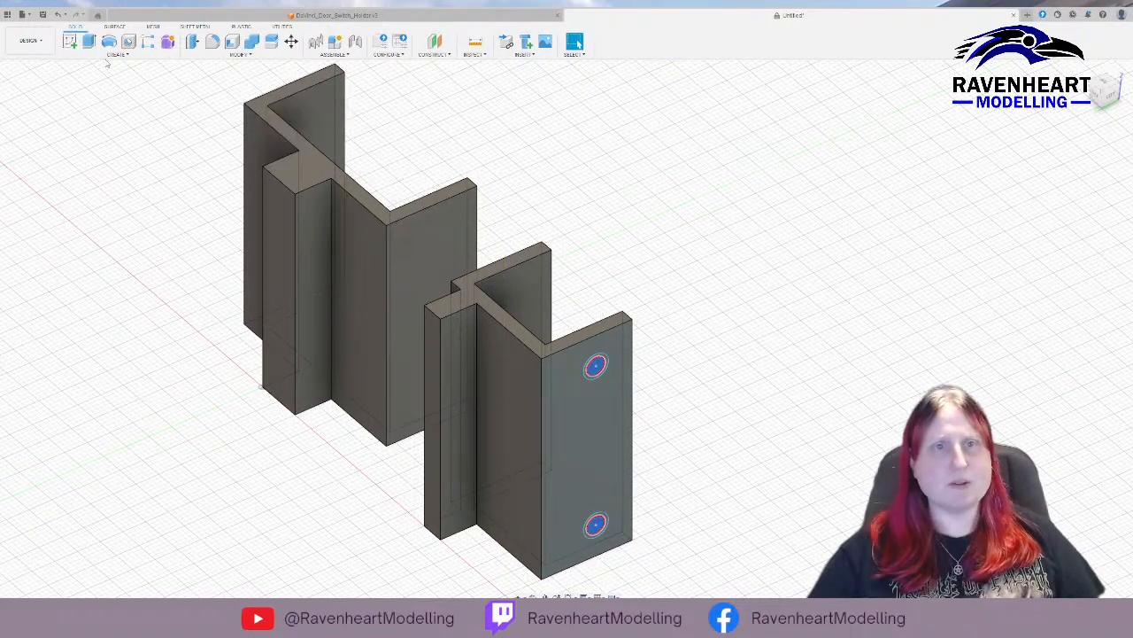
{"action": "left_click", "coordinate": [89, 42]}
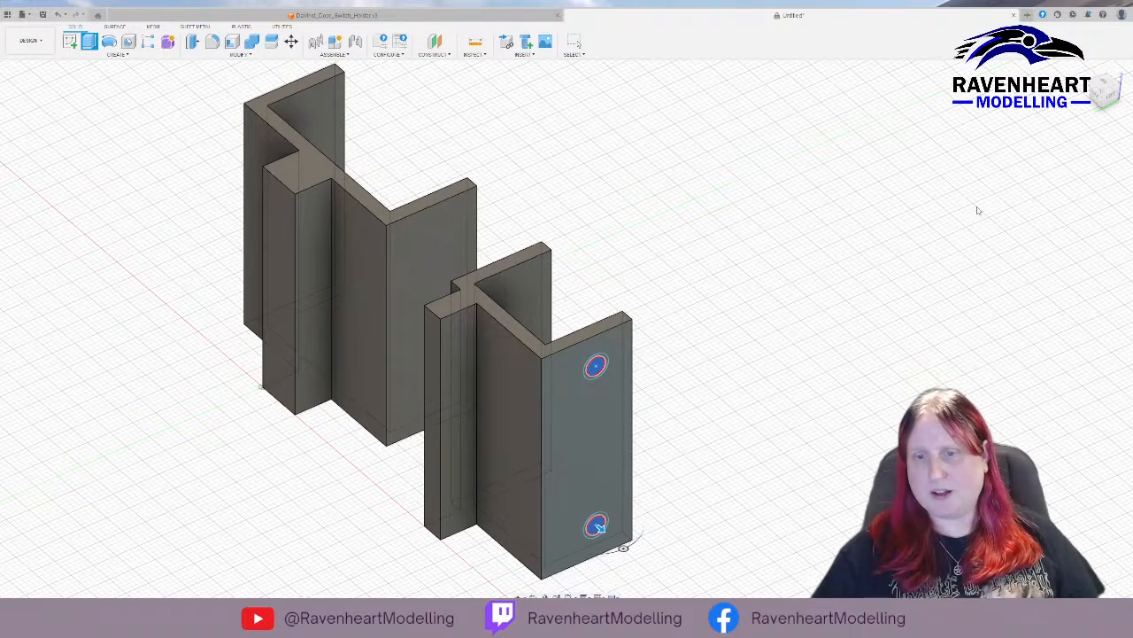
{"action": "left_click", "coordinate": [979, 211]}
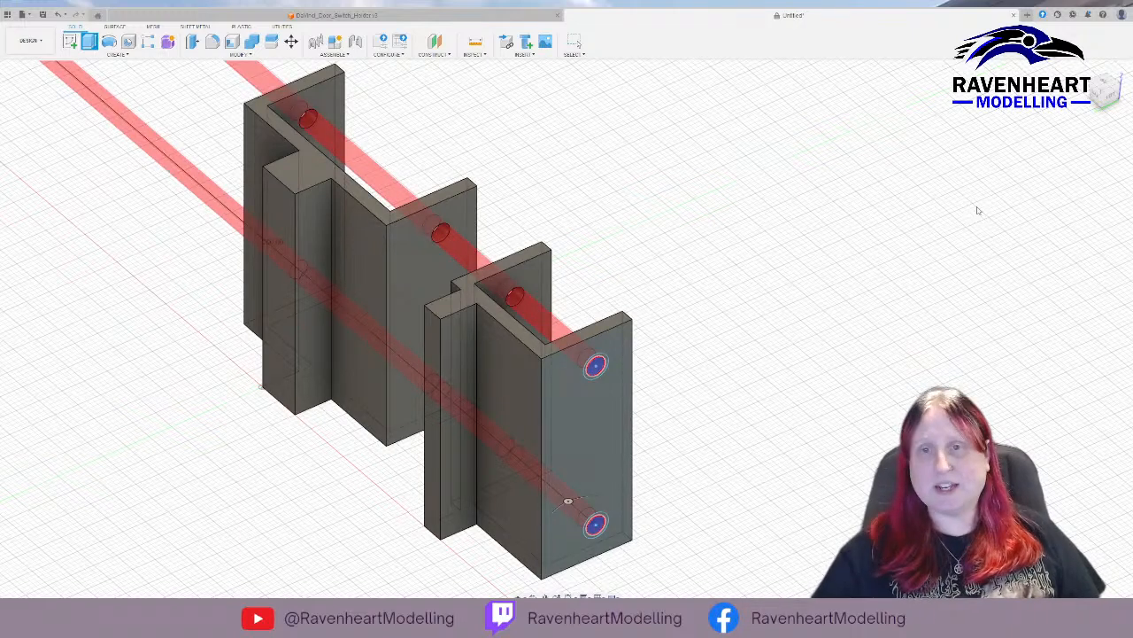
{"action": "middle_click_drag", "start_coordinate": [835, 359], "coordinate": [735, 326], "text": "shift"}
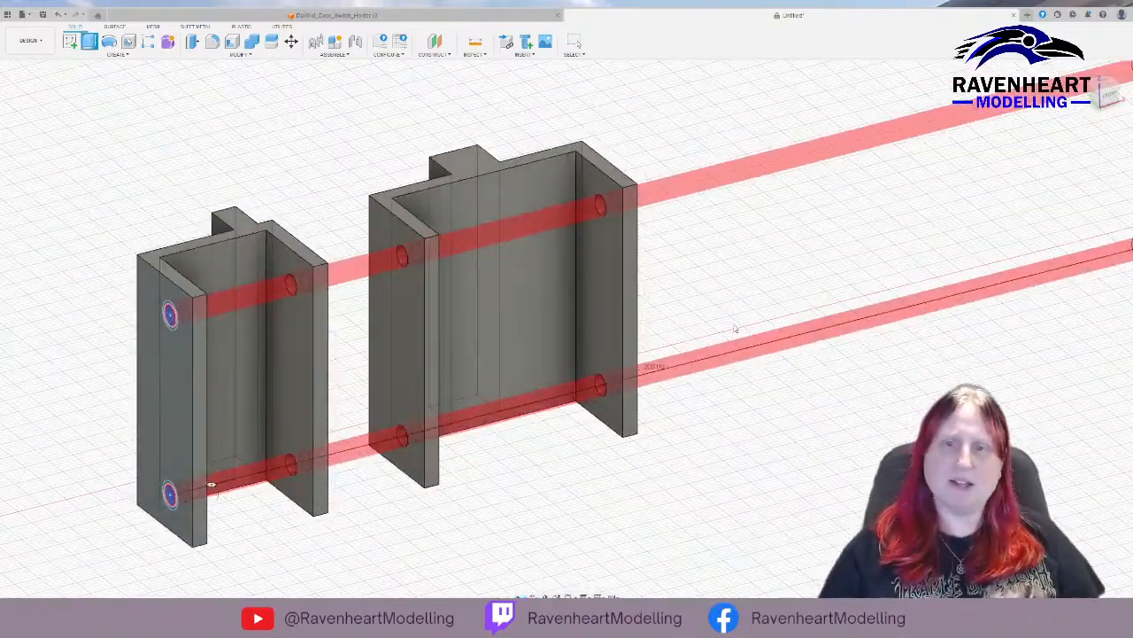
{"action": "key", "text": "Escape"}
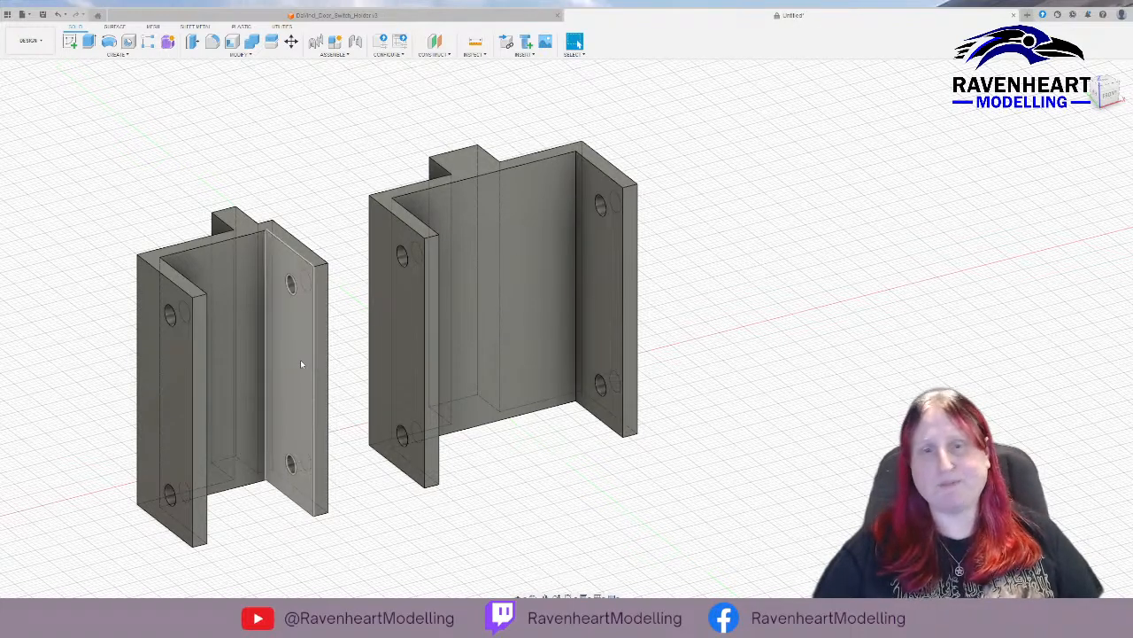
Show the screw-hole sketch again on the outer arm face of the second holder.
{"action": "middle_click_drag", "start_coordinate": [74, 348], "coordinate": [119, 346], "text": "shift"}
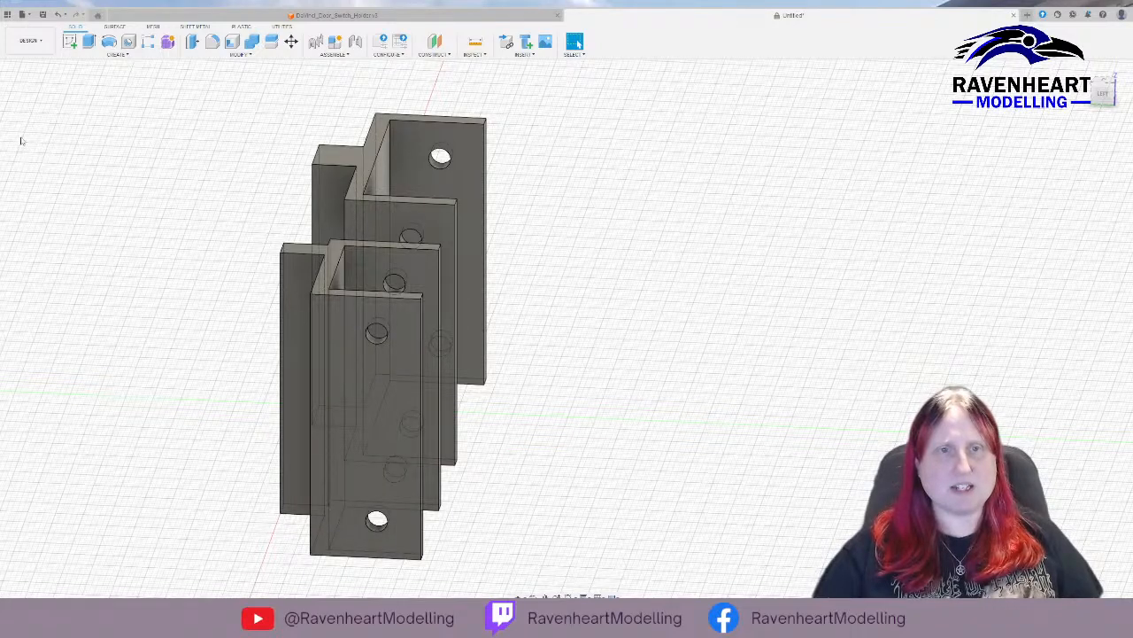
{"action": "left_click", "coordinate": [67, 170]}
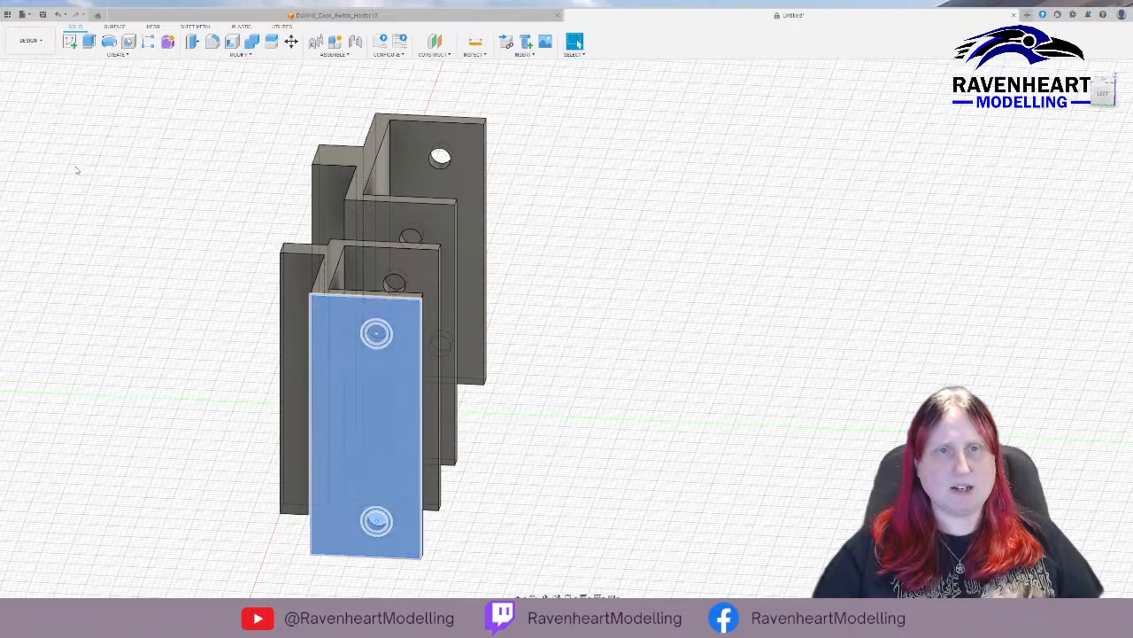
{"action": "key", "text": "m"}
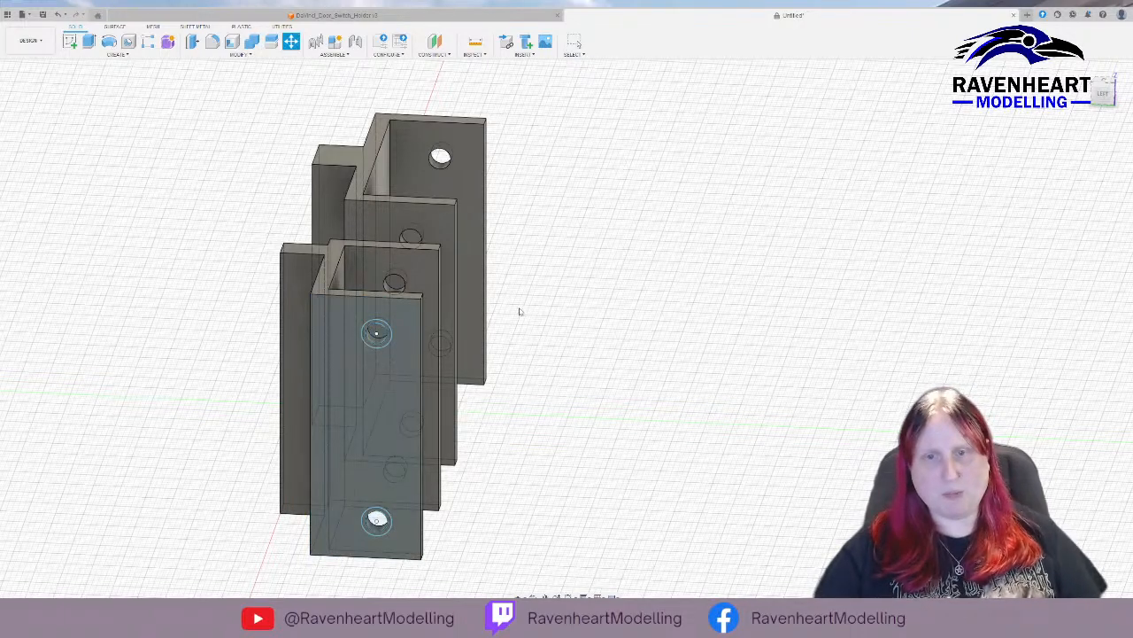
{"action": "middle_click_drag", "start_coordinate": [514, 309], "coordinate": [443, 316]}
{"action": "key", "text": "Escape"}
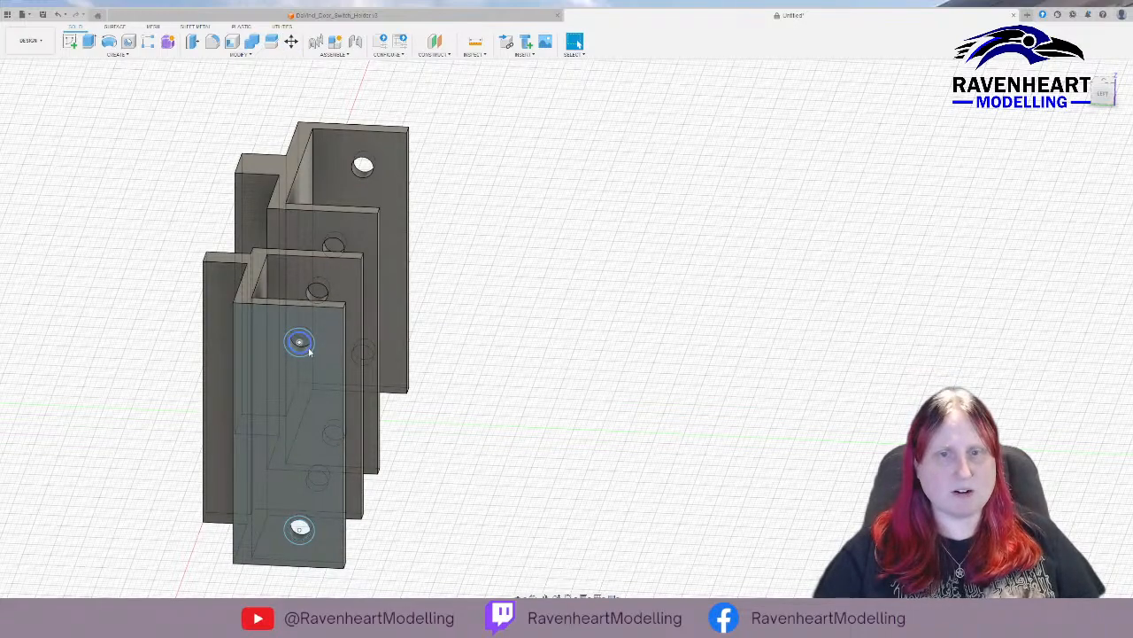
Cut shallow screw-head recesses into the outer arm face from the rings around both holes with Extrude.
{"action": "scroll", "coordinate": [312, 355], "scroll_direction": "up", "scroll_amount": 5}
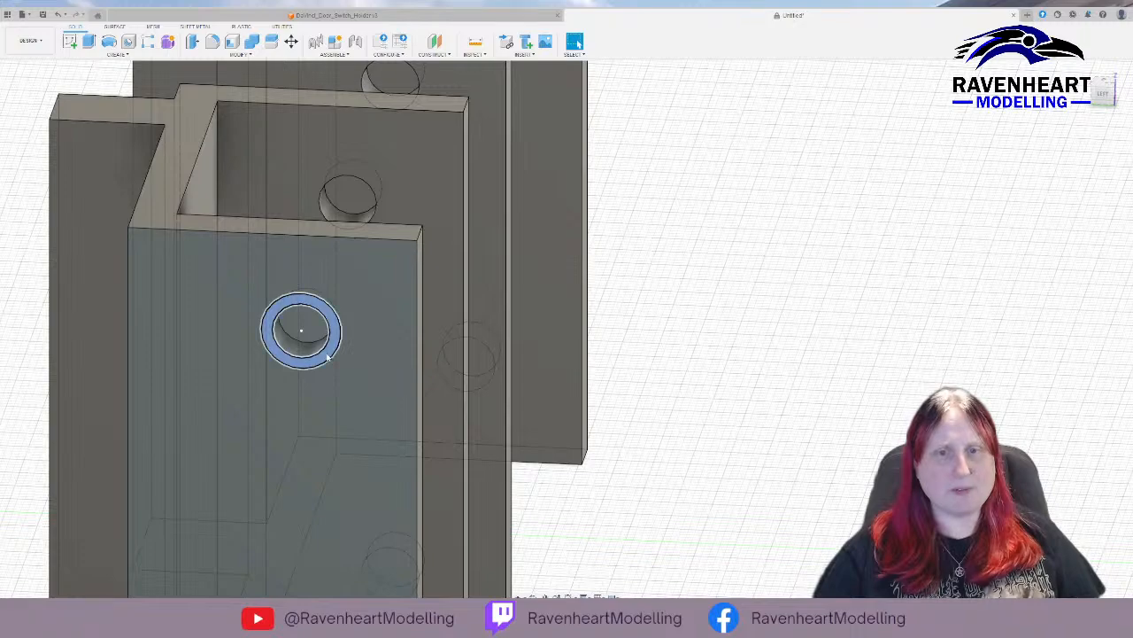
{"action": "left_click", "coordinate": [324, 356]}
{"action": "middle_click_drag", "start_coordinate": [334, 519], "coordinate": [334, 452], "text": "shift"}
{"action": "left_click", "coordinate": [407, 498], "text": "ctrl"}
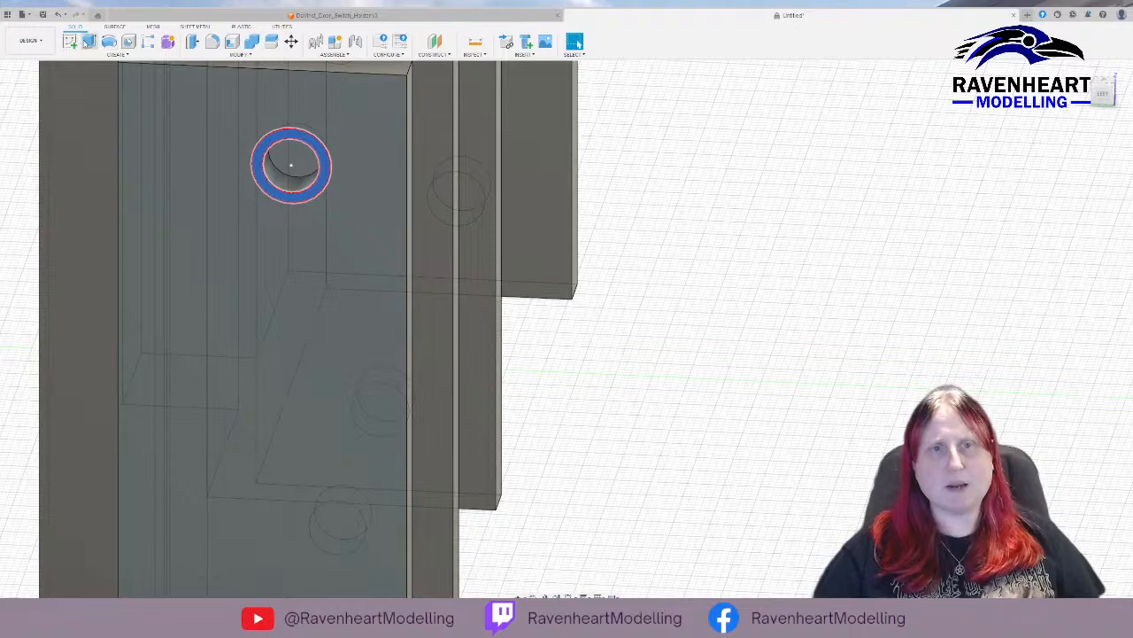
{"action": "left_click", "coordinate": [89, 41]}
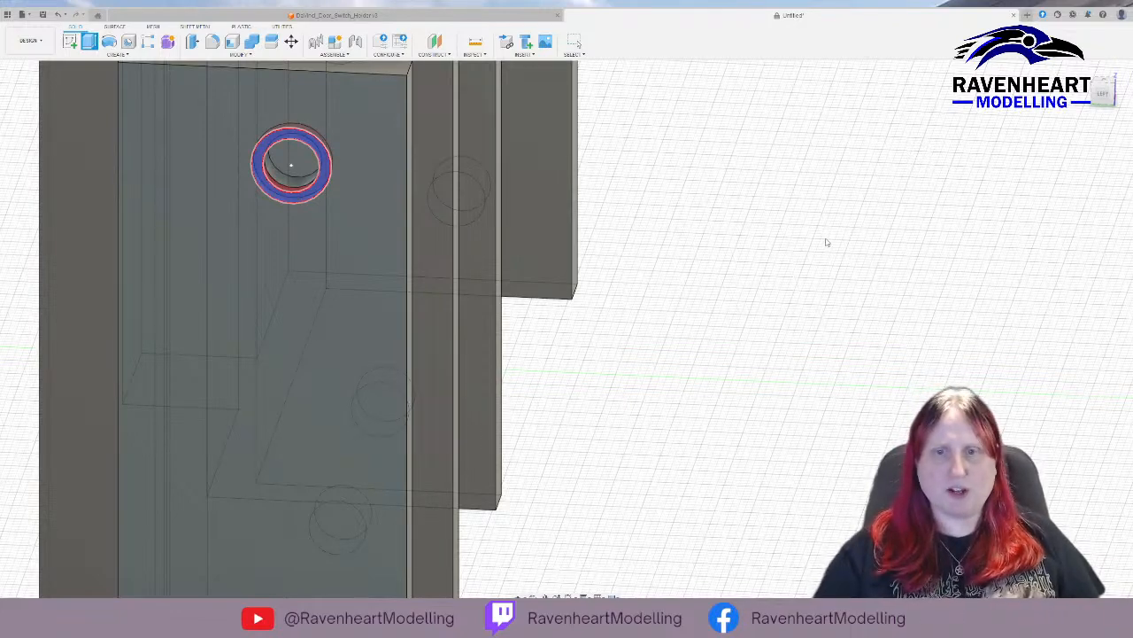
{"action": "middle_click_drag", "start_coordinate": [826, 242], "coordinate": [779, 237], "text": "shift"}
{"action": "mouse_move", "coordinate": [528, 217]}
{"action": "middle_mouse_down"}
{"action": "mouse_move", "coordinate": [609, 217]}
{"action": "mouse_move", "coordinate": [813, 362]}
{"action": "mouse_move", "coordinate": [941, 410]}
{"action": "middle_mouse_up"}
{"action": "middle_click_drag", "start_coordinate": [56, 247], "coordinate": [653, 365]}
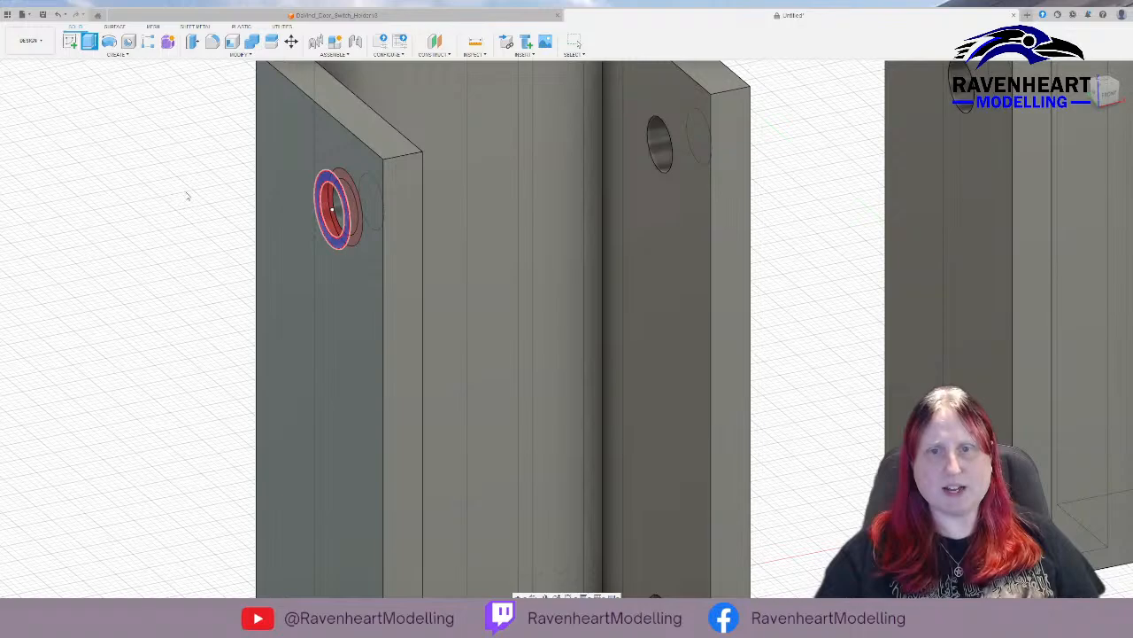
{"action": "key", "text": "Escape"}
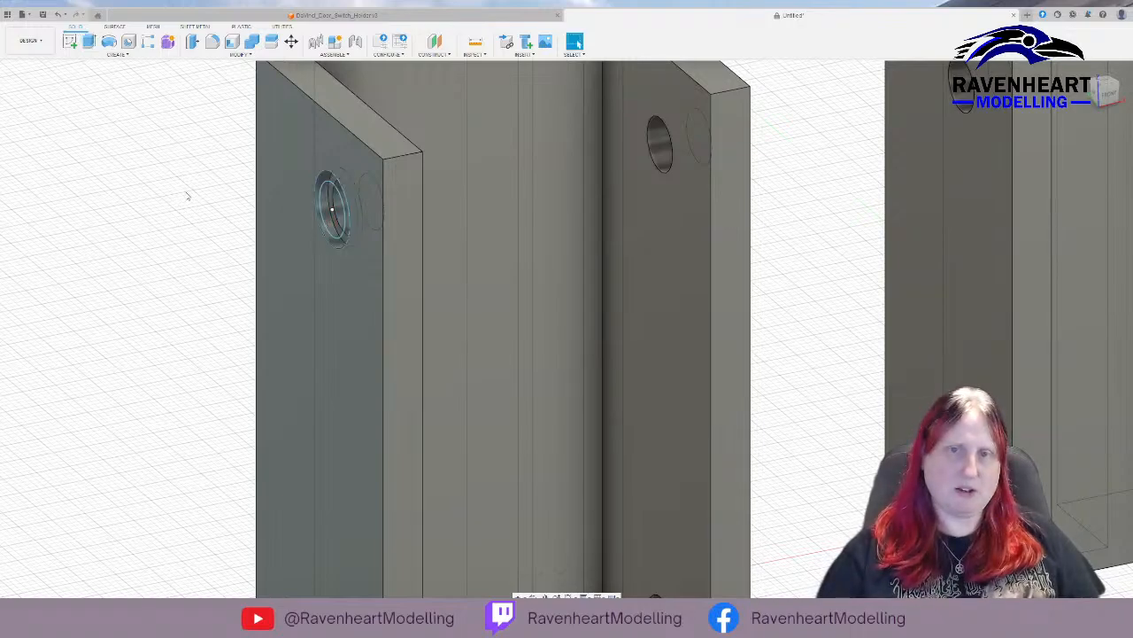
Try to move the upper outer circle 28 mm across to the second holder's opposite arm.
{"action": "scroll", "coordinate": [316, 283], "scroll_direction": "down", "scroll_amount": 3}
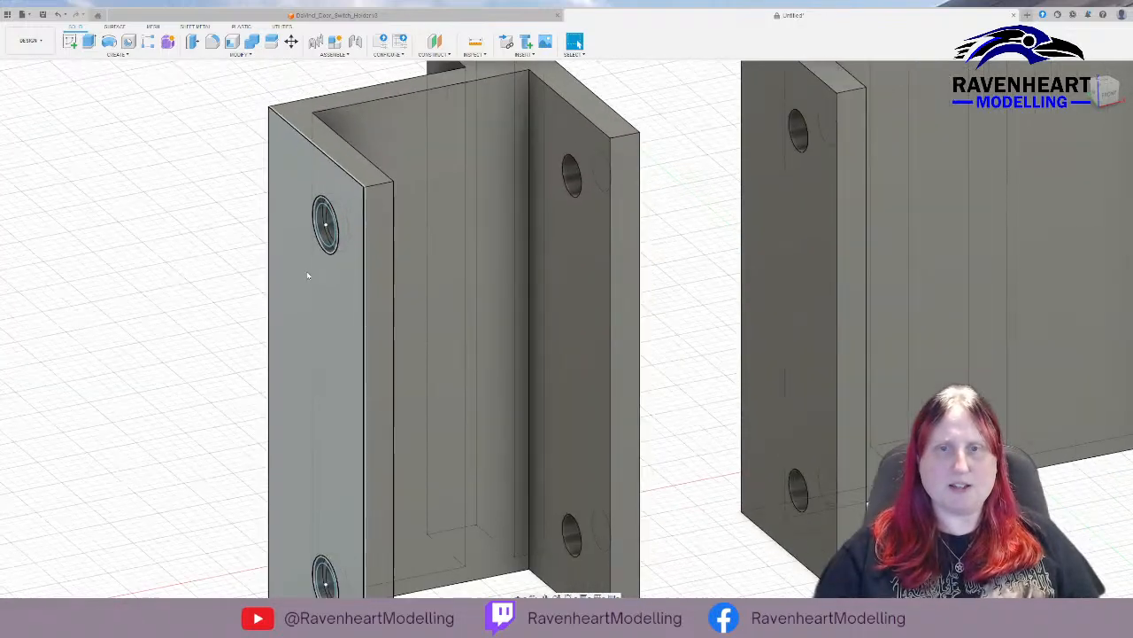
{"action": "scroll", "coordinate": [266, 241], "scroll_direction": "up", "scroll_amount": 3}
{"action": "middle_click_drag", "start_coordinate": [287, 240], "coordinate": [329, 157], "text": "shift"}
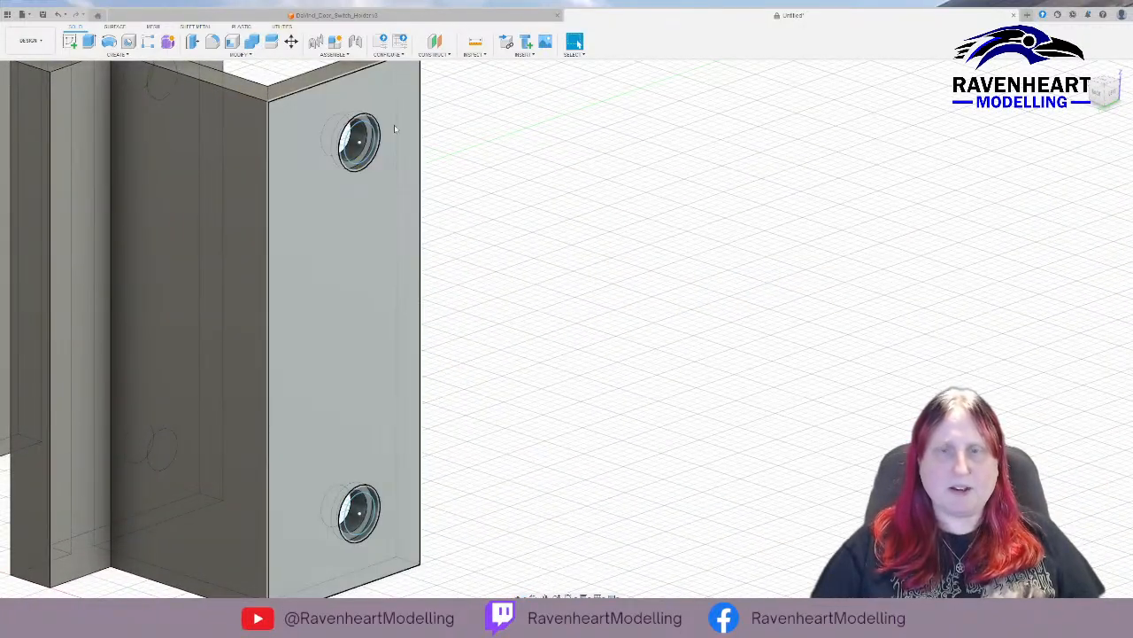
{"action": "middle_click_drag", "start_coordinate": [486, 151], "coordinate": [414, 332], "text": "shift"}
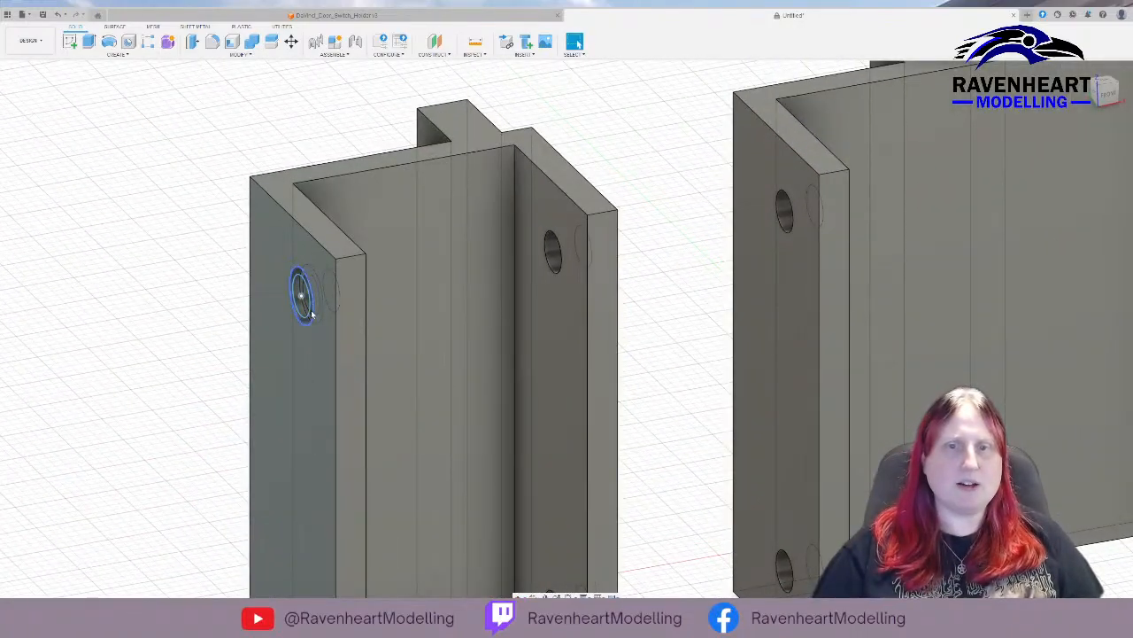
{"action": "left_click", "coordinate": [310, 312]}
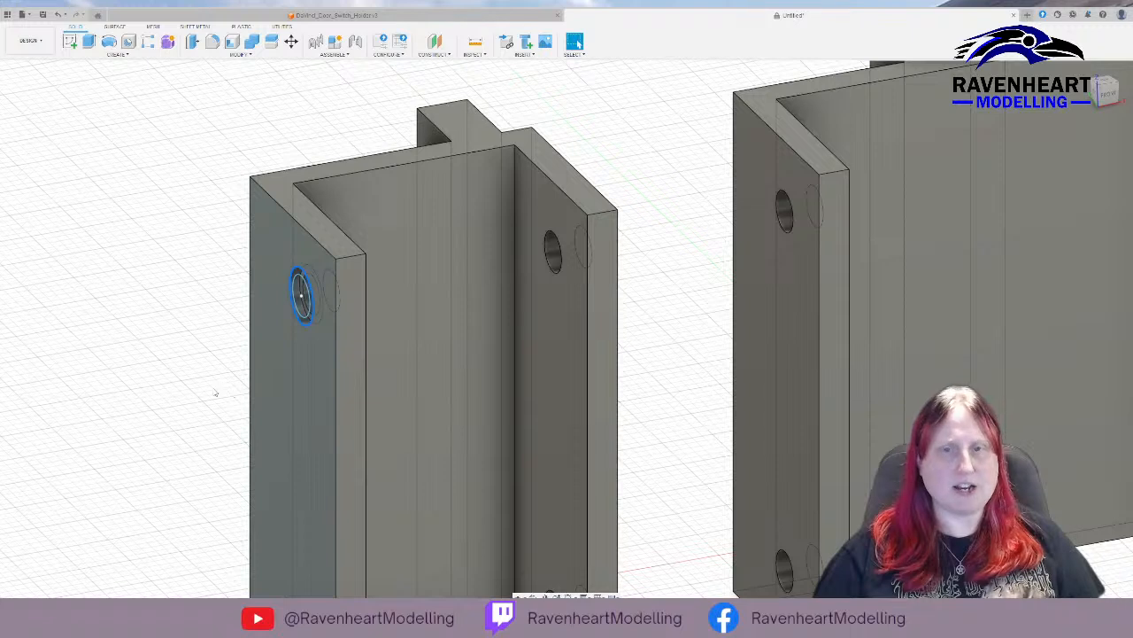
{"action": "key", "text": "m"}
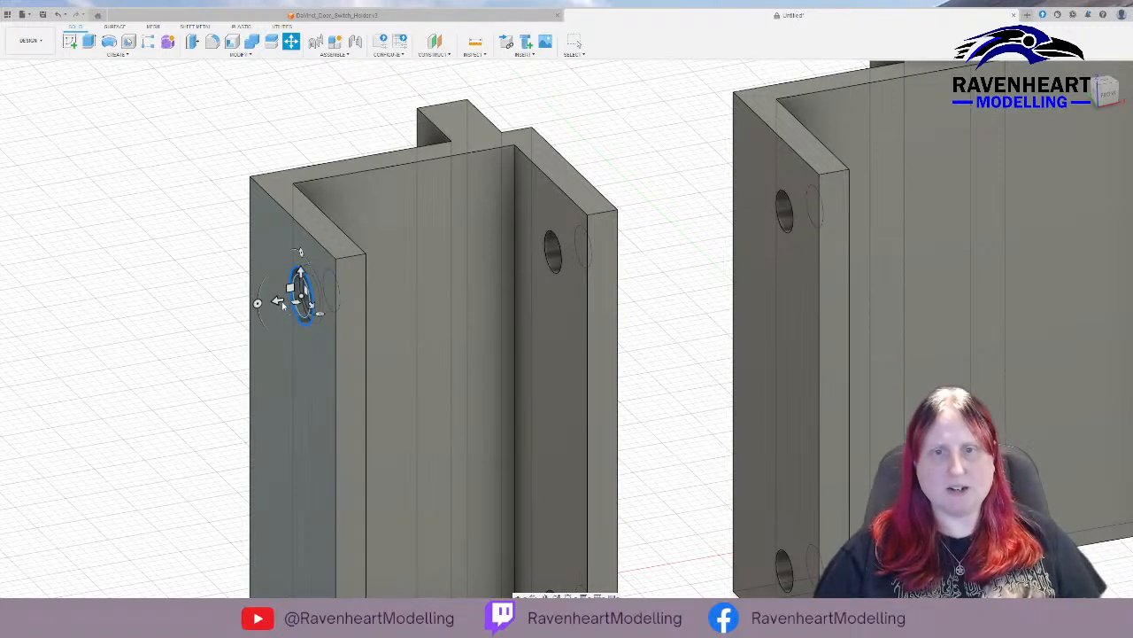
{"action": "left_click_drag", "start_coordinate": [276, 302], "coordinate": [561, 267]}
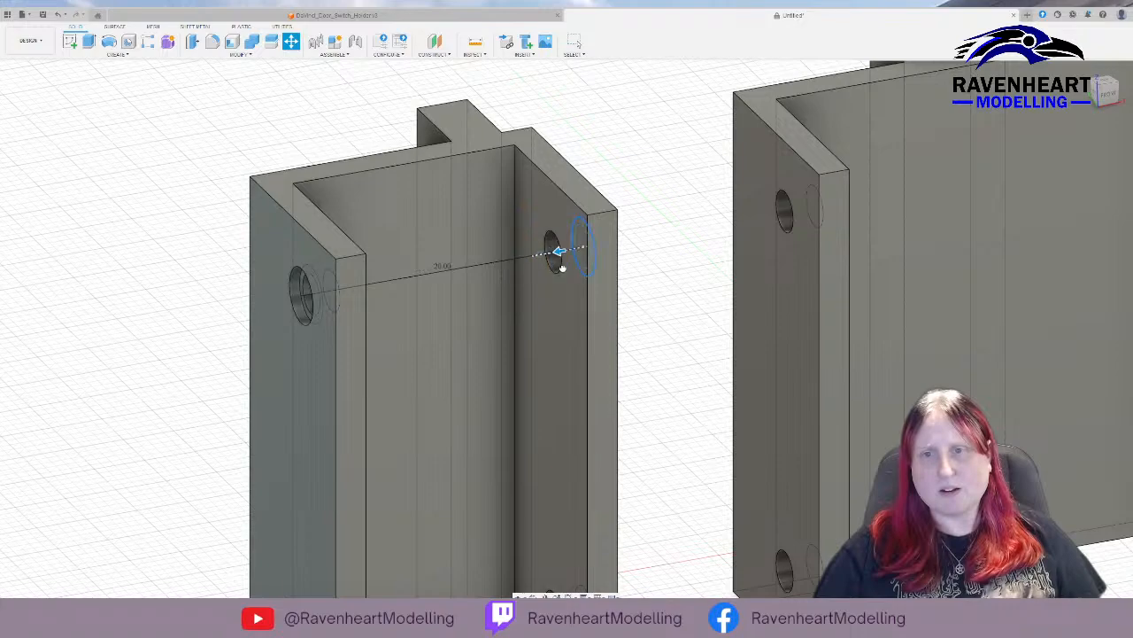
{"action": "middle_click_drag", "start_coordinate": [641, 301], "coordinate": [599, 303], "text": "shift"}
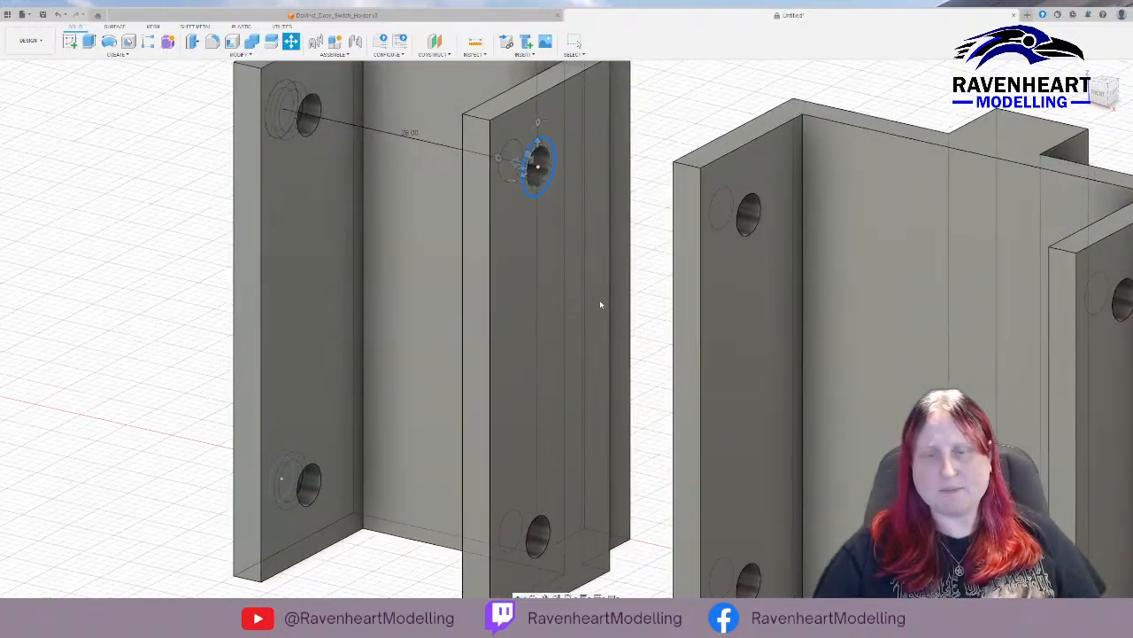
{"action": "key", "text": "Escape"}
{"action": "middle_click_drag", "start_coordinate": [248, 277], "coordinate": [352, 255]}
{"action": "middle_click_drag", "start_coordinate": [253, 254], "coordinate": [372, 248], "text": "shift"}
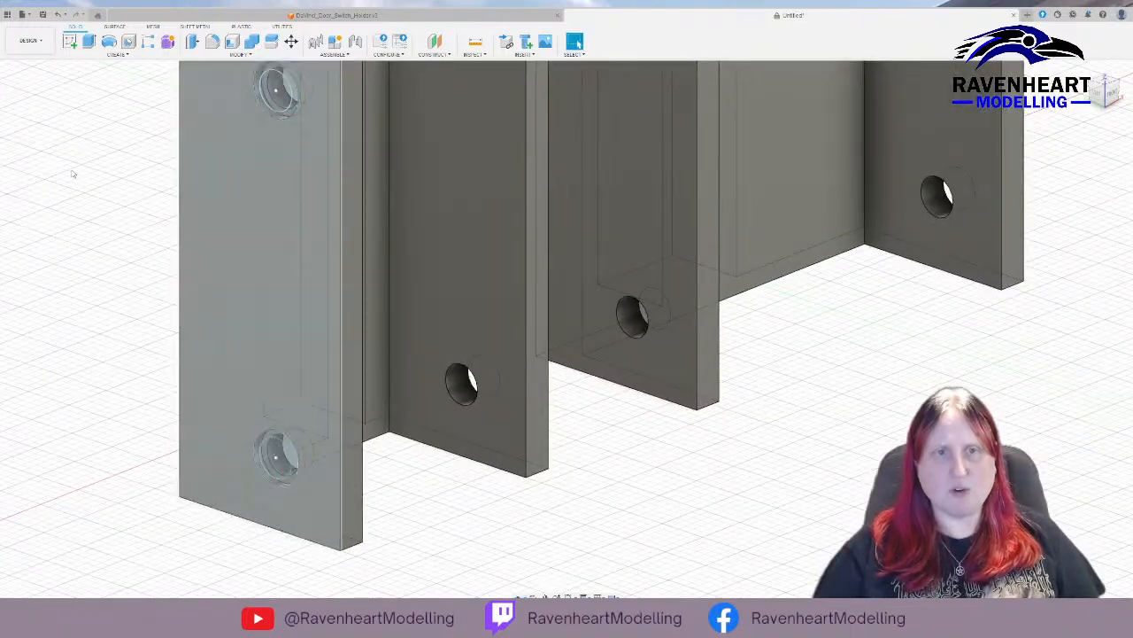
{"action": "left_click", "coordinate": [248, 227]}
{"action": "middle_click_drag", "start_coordinate": [207, 248], "coordinate": [159, 246], "text": "shift"}
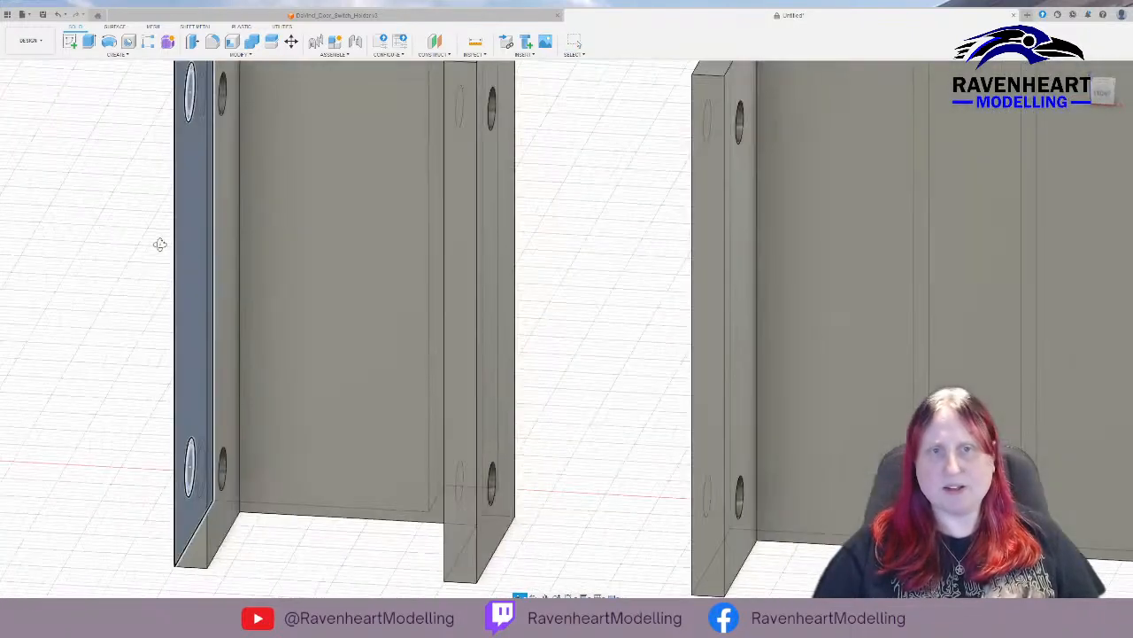
{"action": "key", "text": "m"}
{"action": "scroll", "coordinate": [297, 277], "scroll_direction": "down", "scroll_amount": 2}
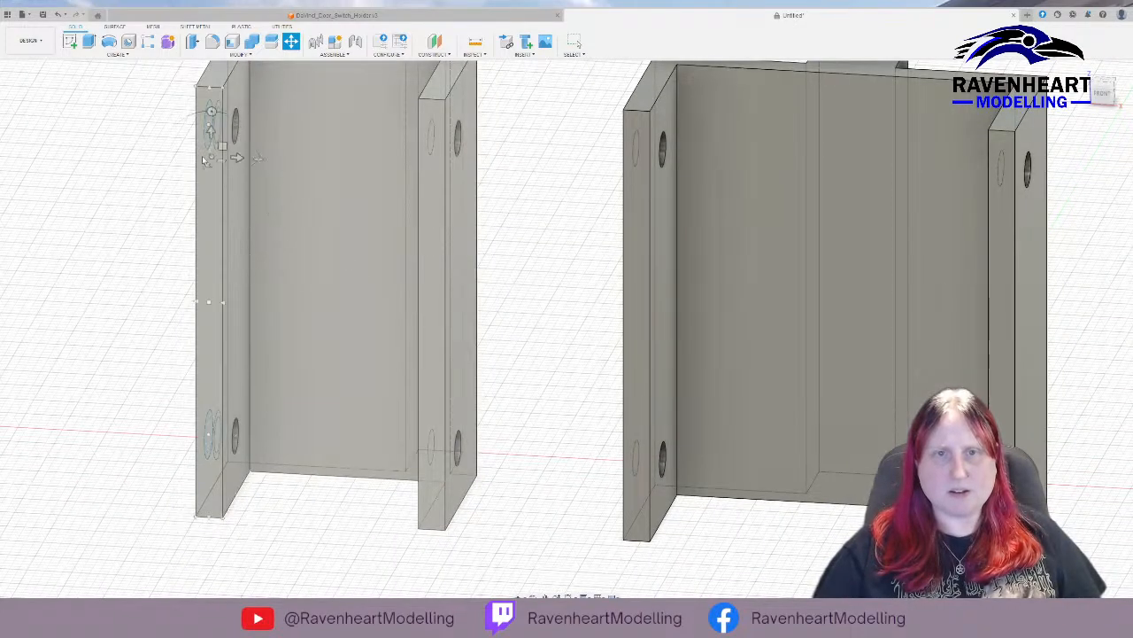
{"action": "middle_click_drag", "start_coordinate": [137, 195], "coordinate": [232, 205], "text": "shift"}
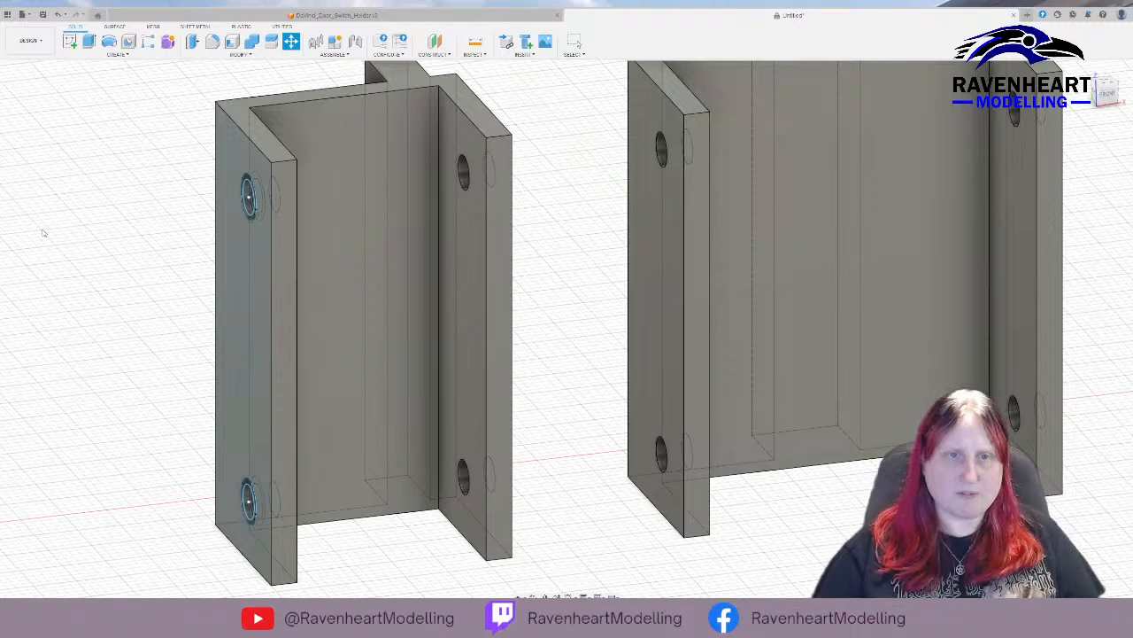
{"action": "key", "text": "Escape"}
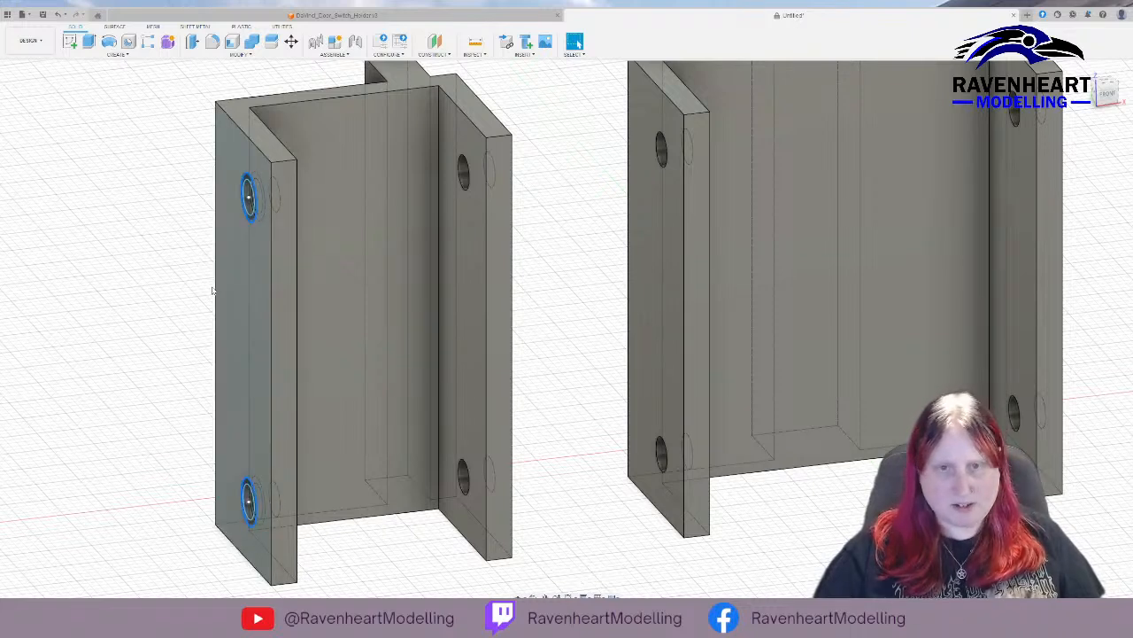
Try to move the outer circles at both screw holes 28 mm across to the second holder's opposite arm, and undo the move.
{"action": "key", "text": "m"}
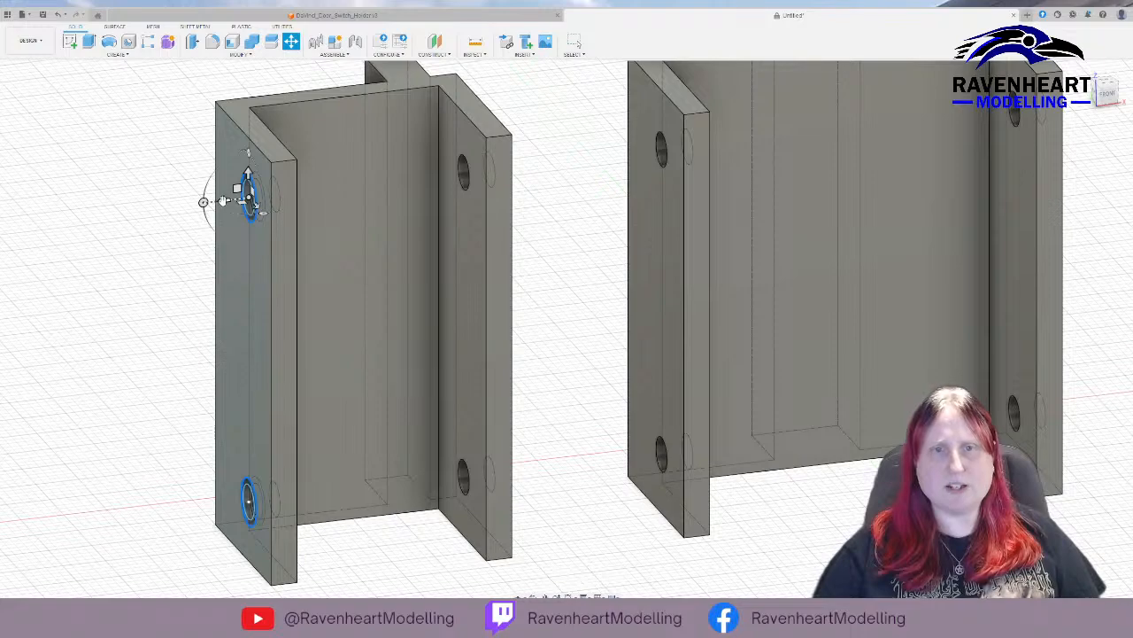
{"action": "left_click_drag", "start_coordinate": [219, 200], "coordinate": [463, 192]}
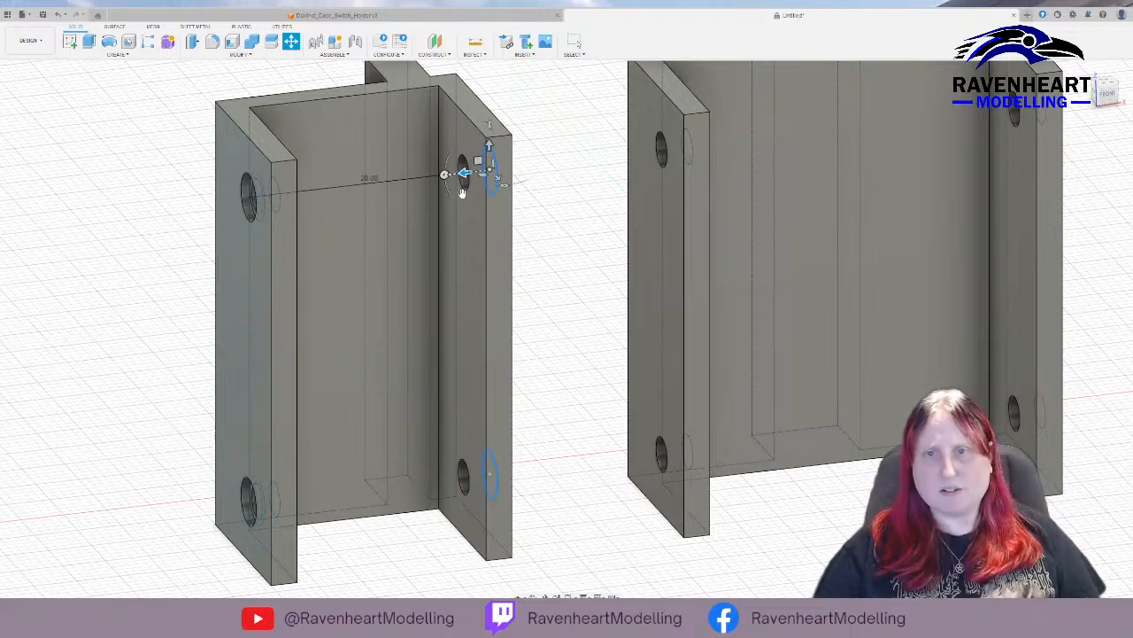
{"action": "middle_click_drag", "start_coordinate": [519, 316], "coordinate": [522, 255], "text": "shift"}
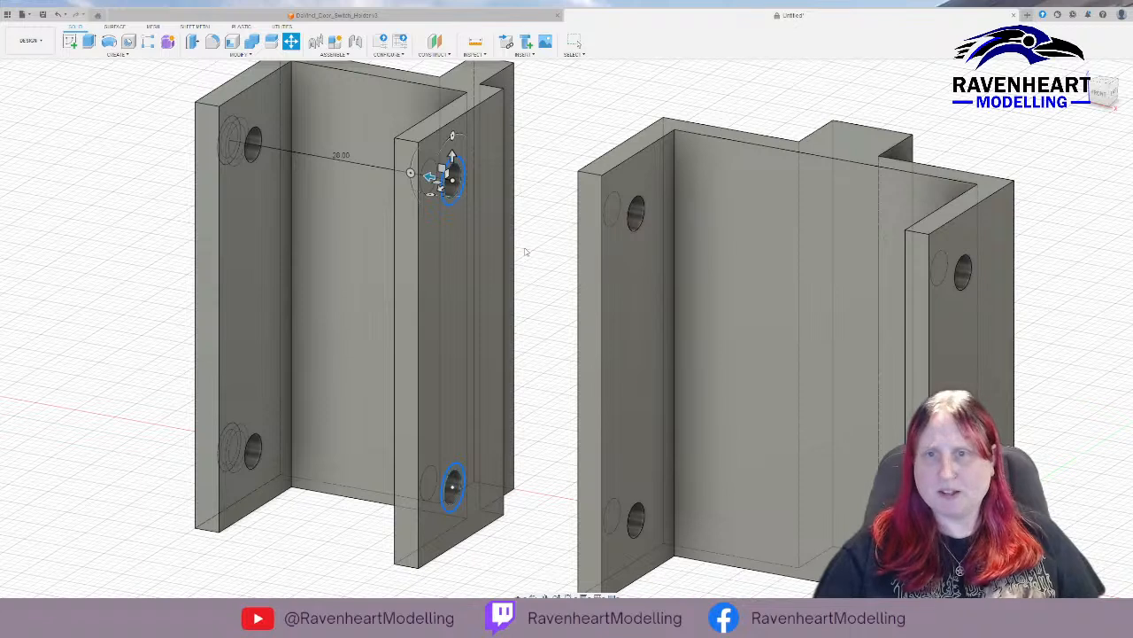
{"action": "key", "text": "Return"}
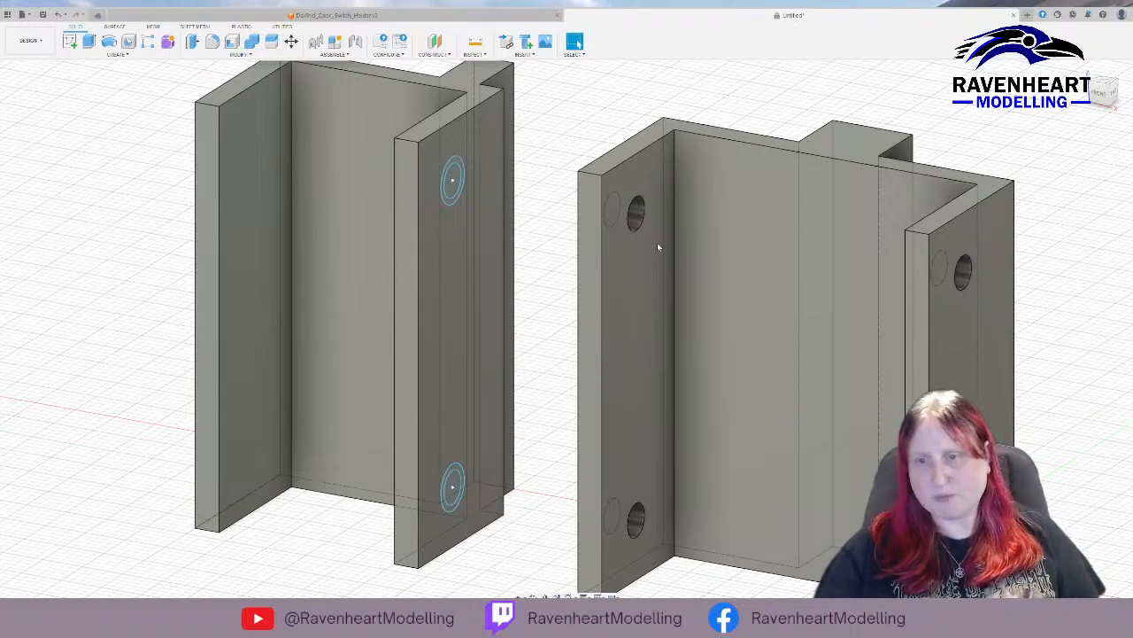
{"action": "key", "text": "ctrl+z"}
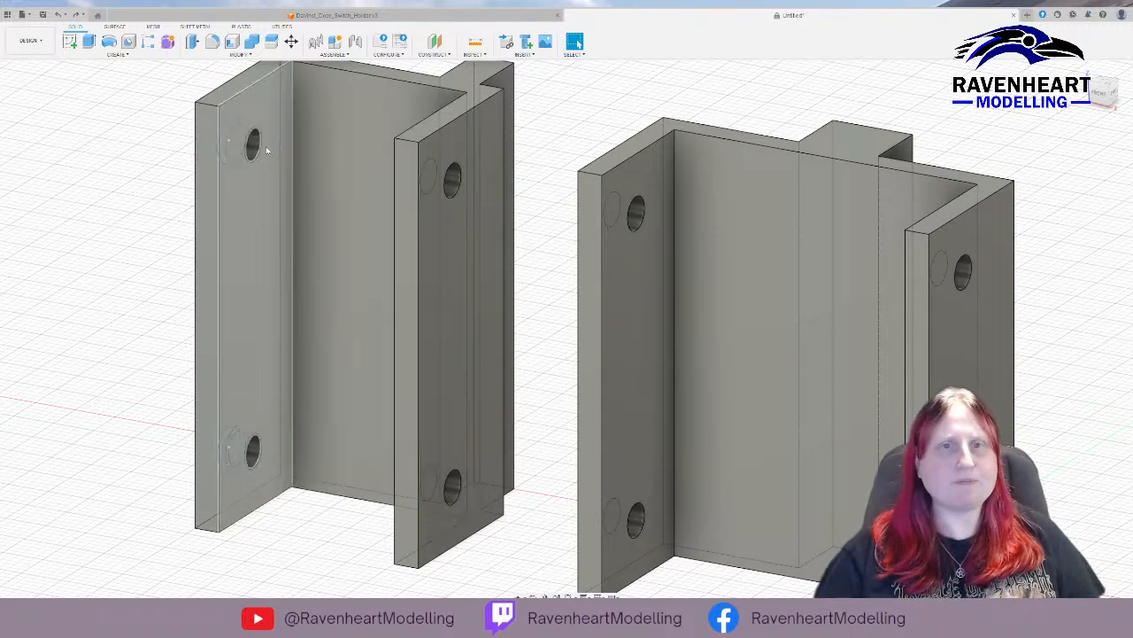
Try again to move only the upper outer circle 28 mm across to the second holder's opposite arm.
{"action": "left_click", "coordinate": [262, 221]}
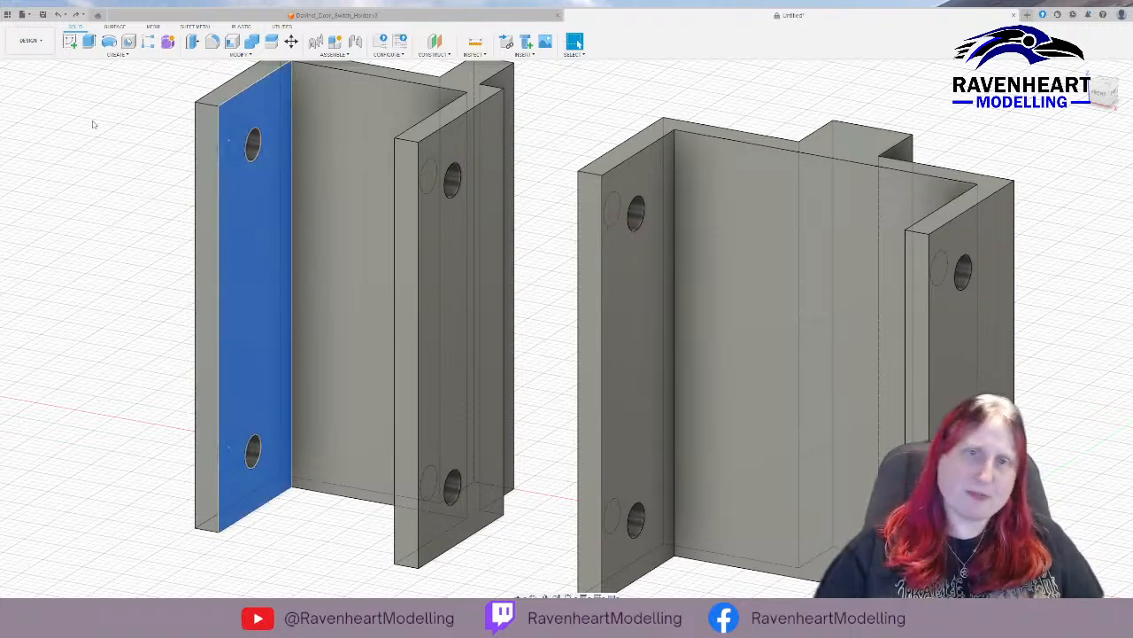
{"action": "left_click", "coordinate": [222, 146]}
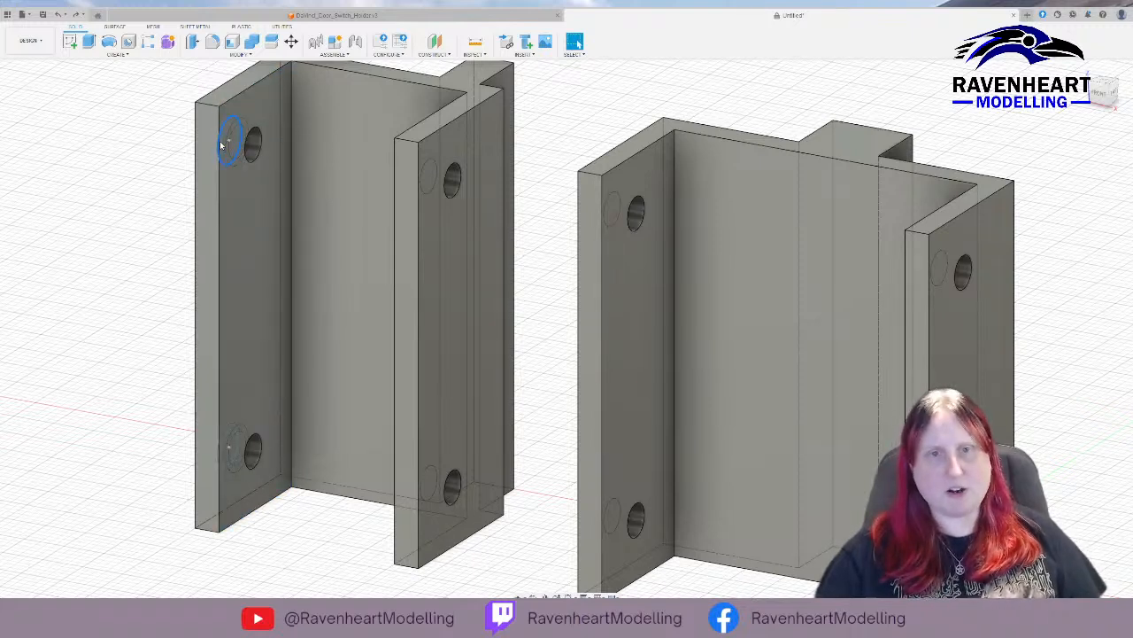
{"action": "middle_click_drag", "start_coordinate": [105, 185], "coordinate": [157, 195], "text": "shift"}
{"action": "key", "text": "m"}
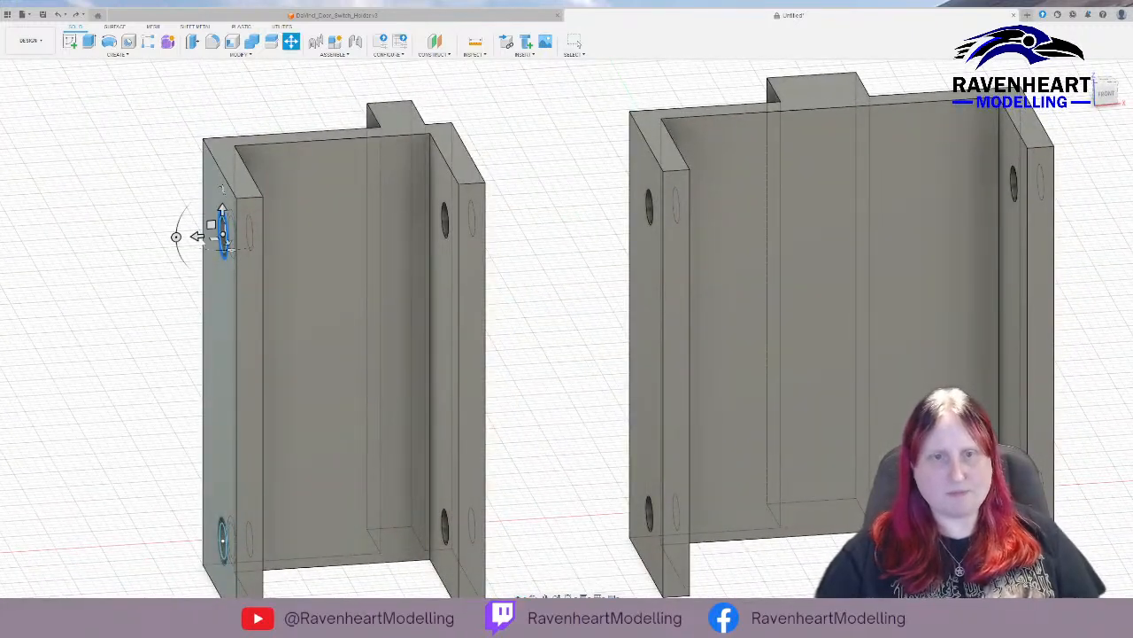
{"action": "left_click_drag", "start_coordinate": [196, 236], "coordinate": [450, 237]}
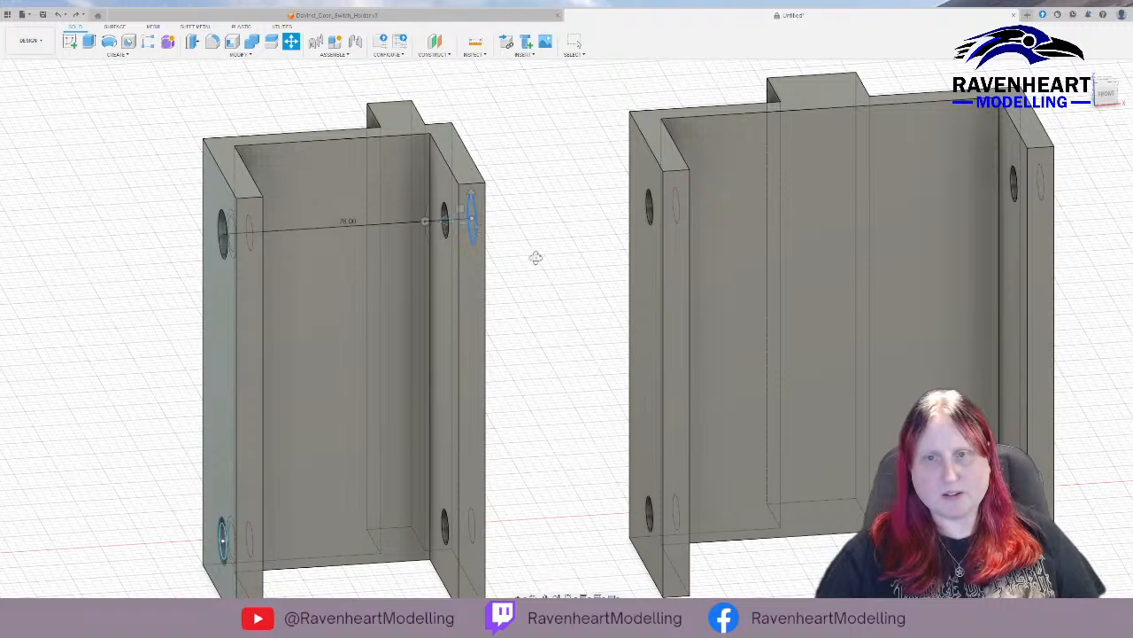
{"action": "middle_click_drag", "start_coordinate": [534, 256], "coordinate": [519, 256], "text": "shift"}
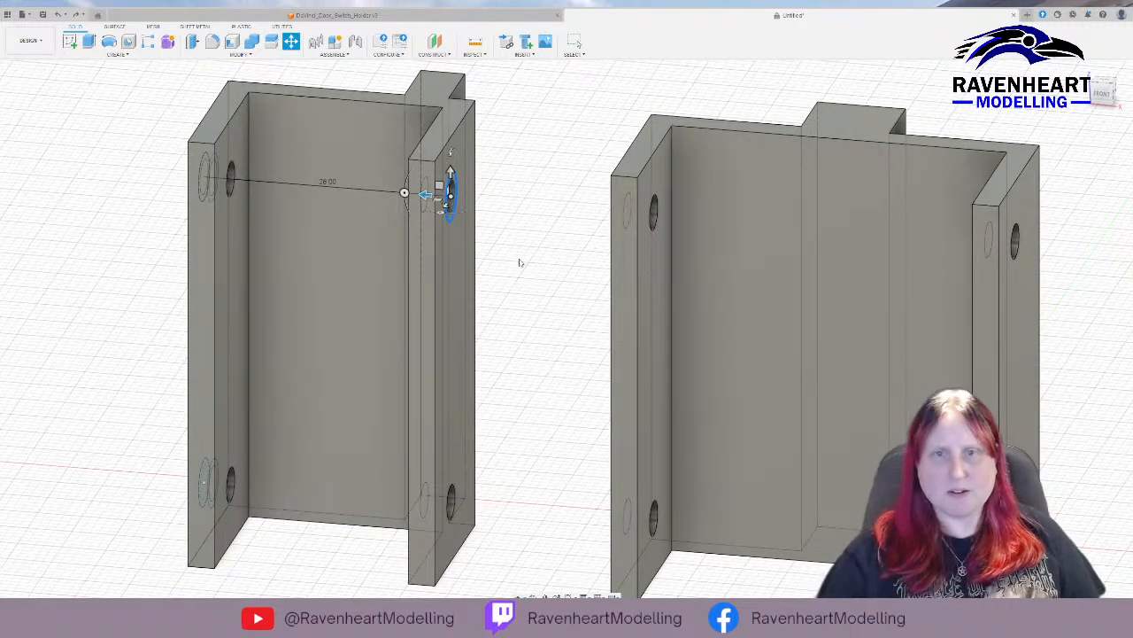
{"action": "key", "text": "Return"}
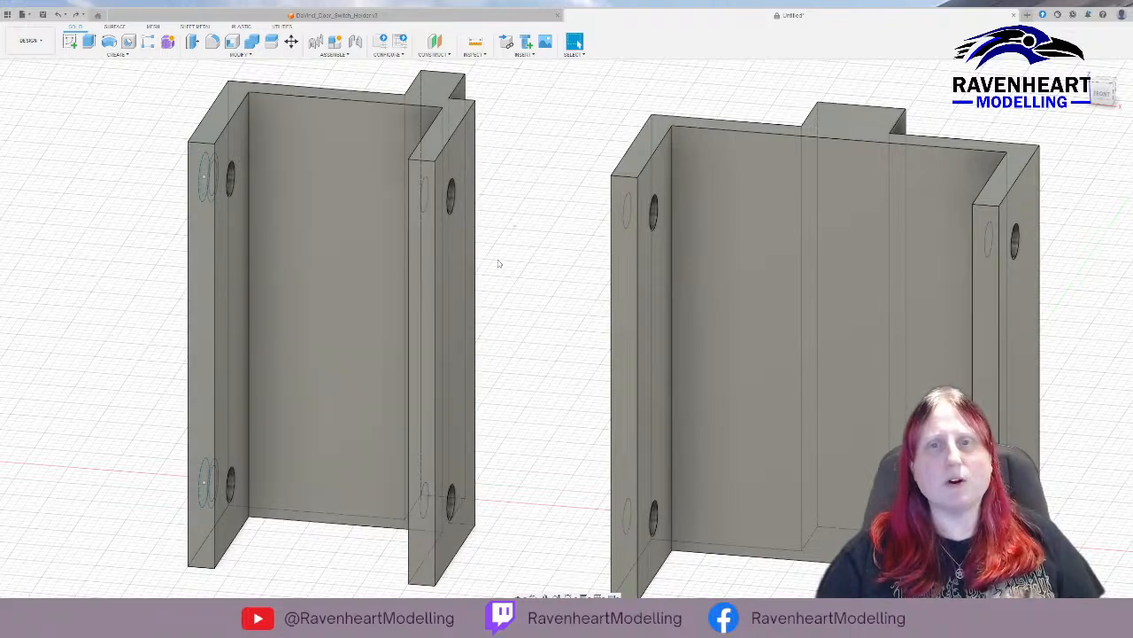
Sketch 5.5 mm circles centred on both screw holes on the outer face of the second holder's opposite arm, and finish the sketch.
{"action": "left_click", "coordinate": [456, 297]}
{"action": "left_click", "coordinate": [70, 42]}
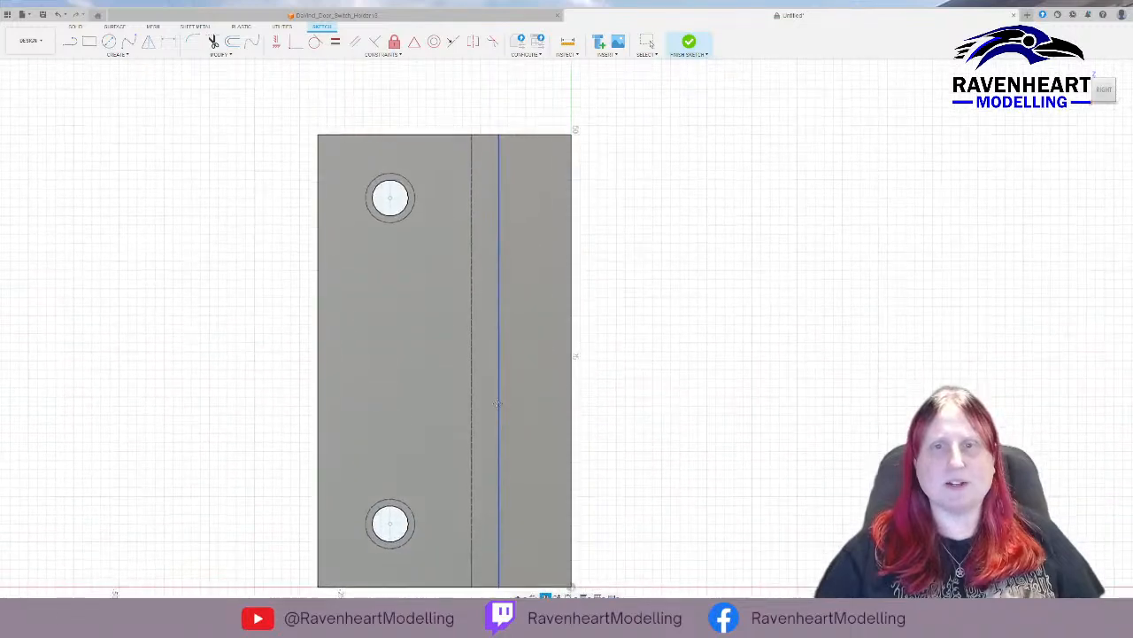
{"action": "left_click", "coordinate": [109, 42]}
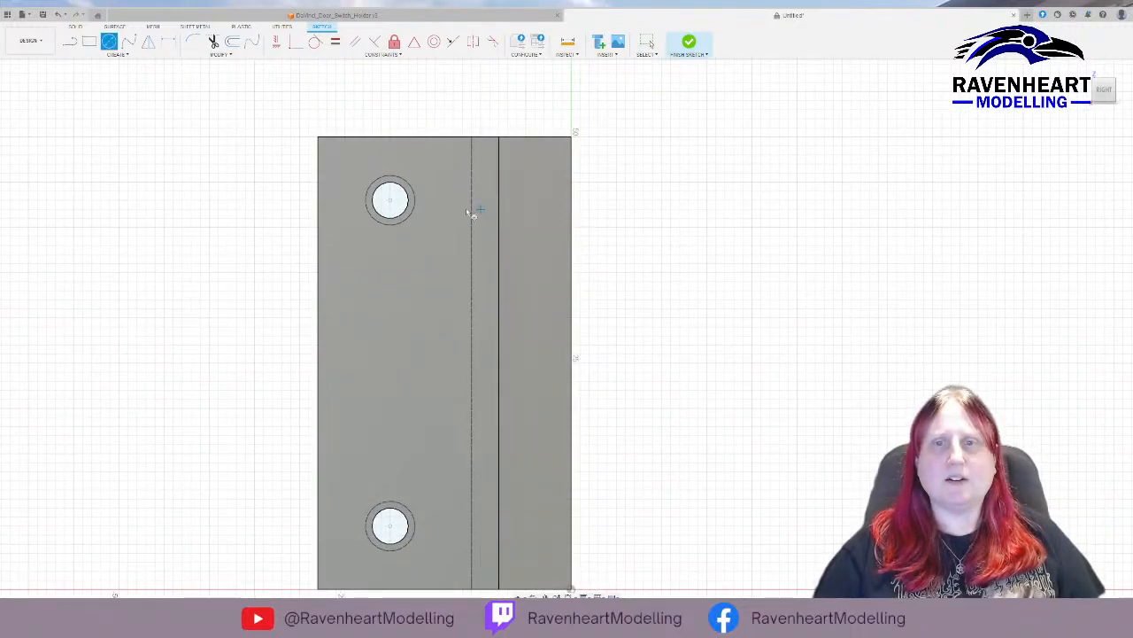
{"action": "left_click", "coordinate": [391, 201]}
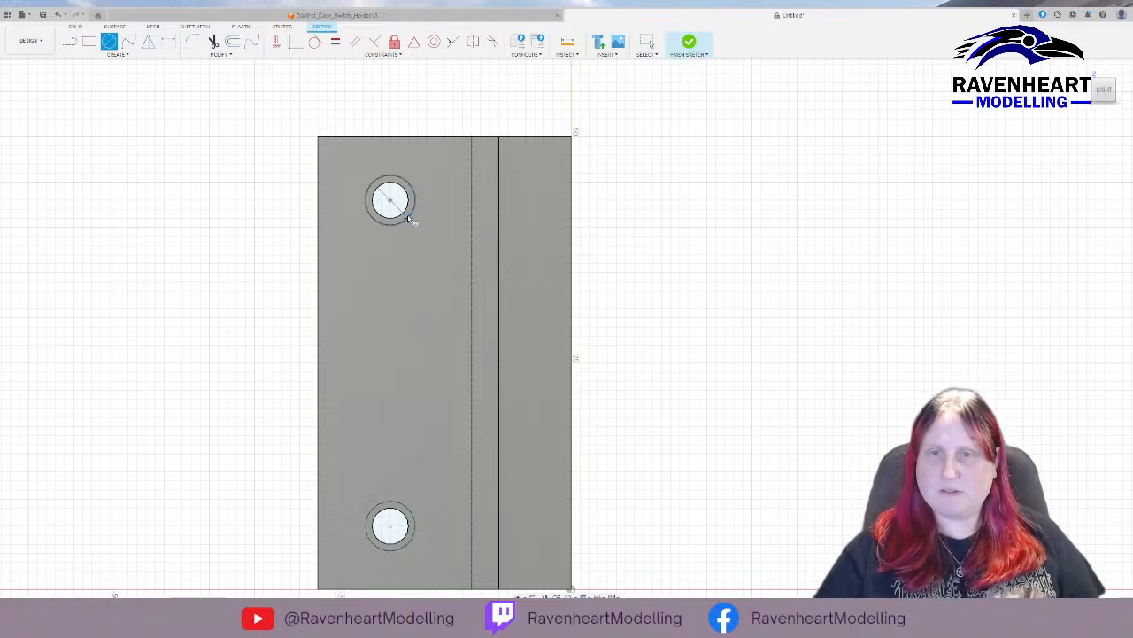
{"action": "left_click", "coordinate": [409, 219]}
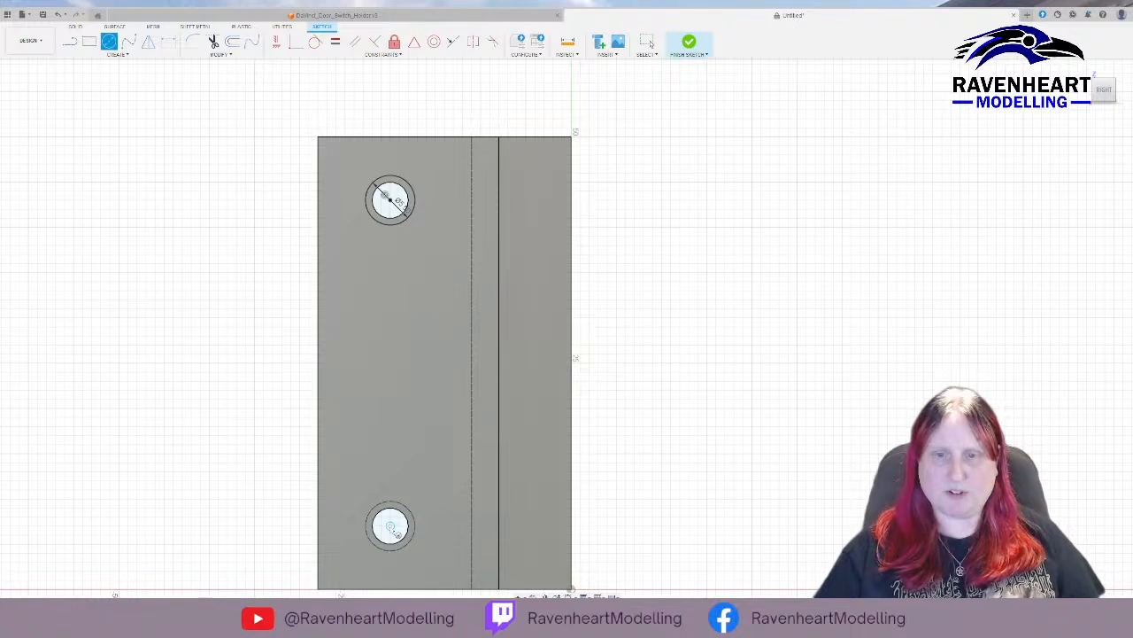
{"action": "left_click", "coordinate": [390, 528]}
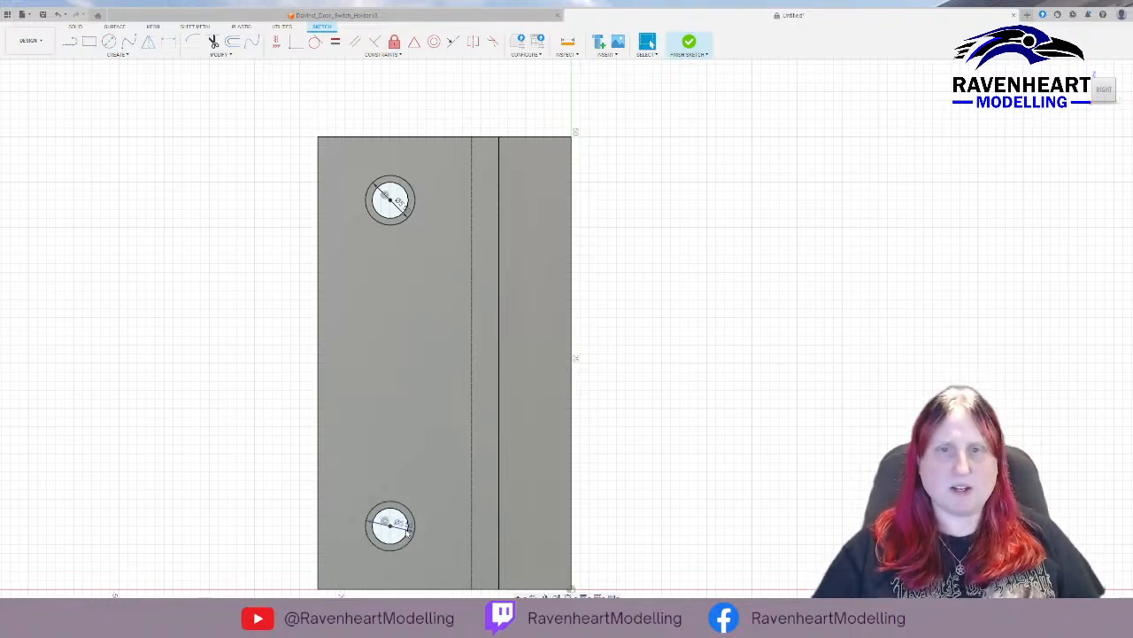
{"action": "left_click", "coordinate": [691, 44]}
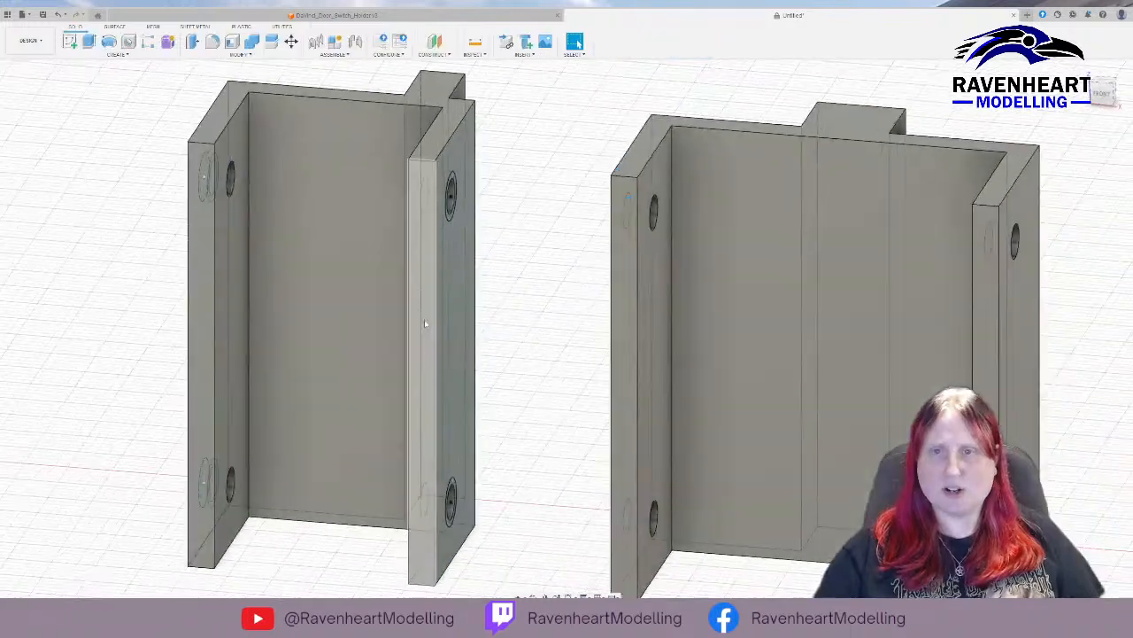
Cut the rings around both holes 1 mm deep into the second holder's opposite arm with Extrude.
{"action": "middle_click_drag", "start_coordinate": [555, 307], "coordinate": [517, 377], "text": "shift"}
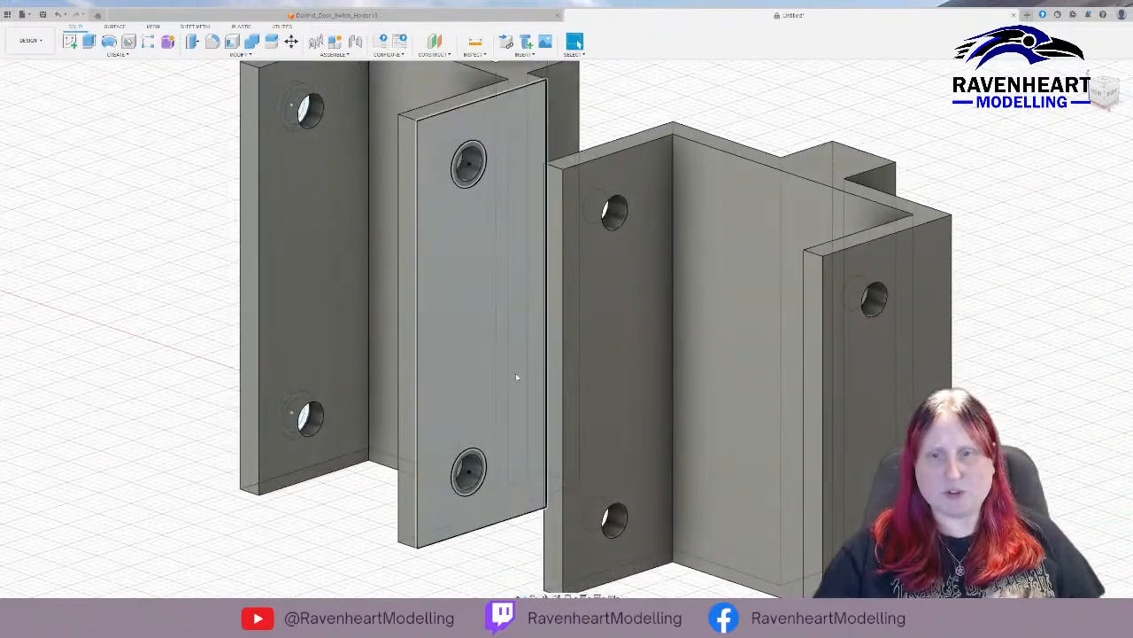
{"action": "scroll", "coordinate": [478, 455], "scroll_direction": "up", "scroll_amount": 4}
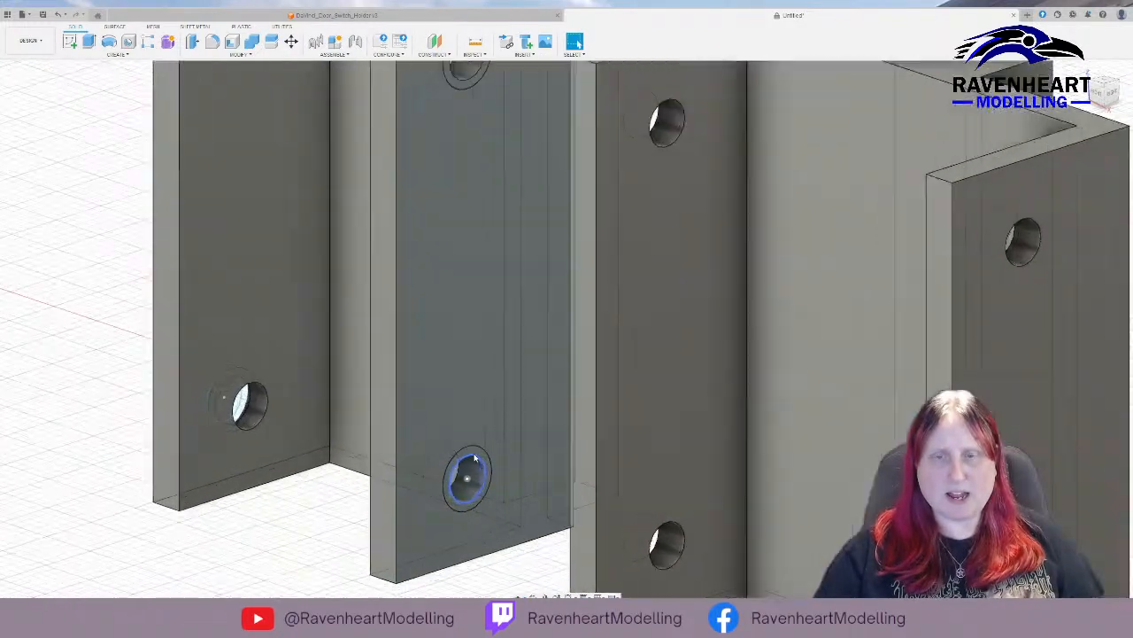
{"action": "left_click", "coordinate": [476, 454]}
{"action": "middle_click_drag", "start_coordinate": [466, 225], "coordinate": [437, 451]}
{"action": "left_click", "coordinate": [449, 200]}
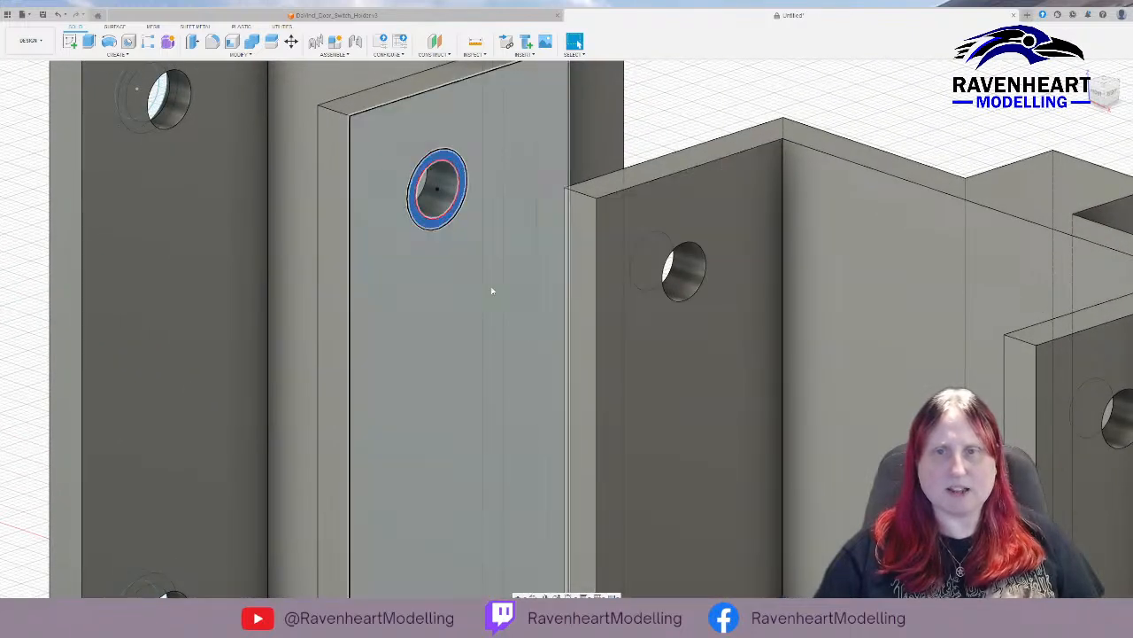
{"action": "left_click", "coordinate": [90, 42]}
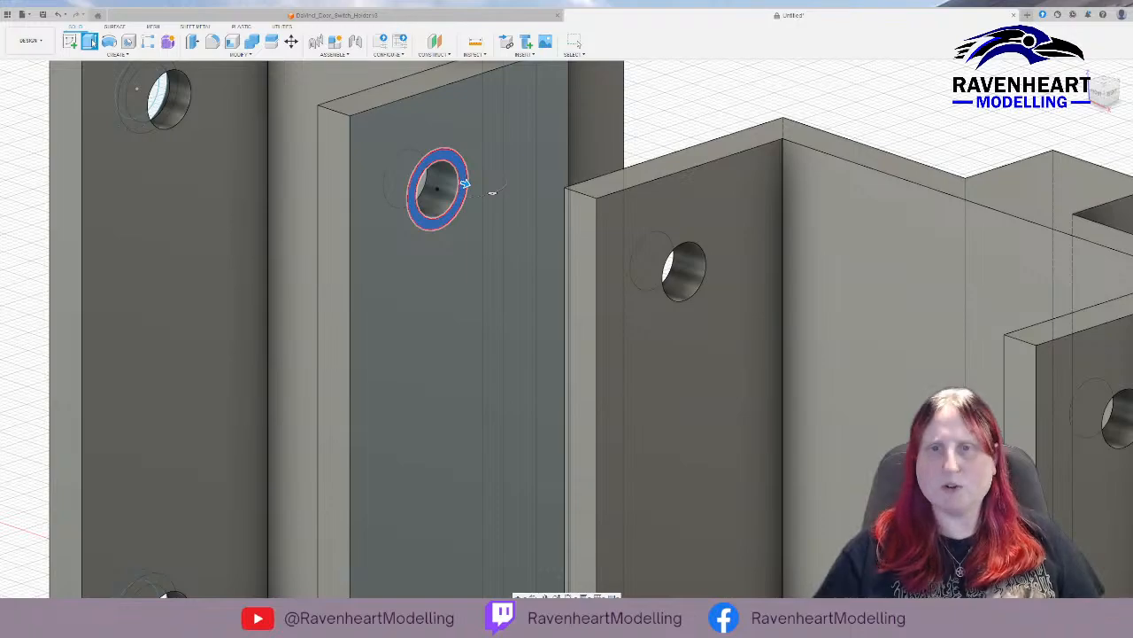
{"action": "type", "text": "-1"}
{"action": "key", "text": "Return"}
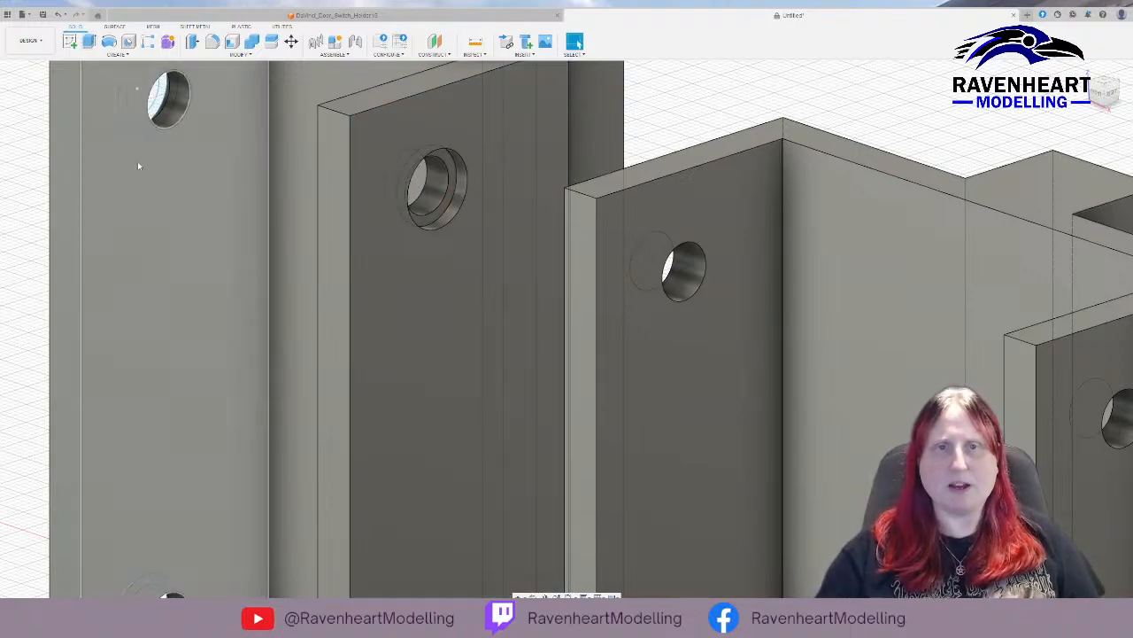
Start a sketch on the wider holder's outer arm face and draw a 5.5 mm circle centred on the upper screw hole.
{"action": "middle_click_drag", "start_coordinate": [213, 176], "coordinate": [266, 189], "text": "shift"}
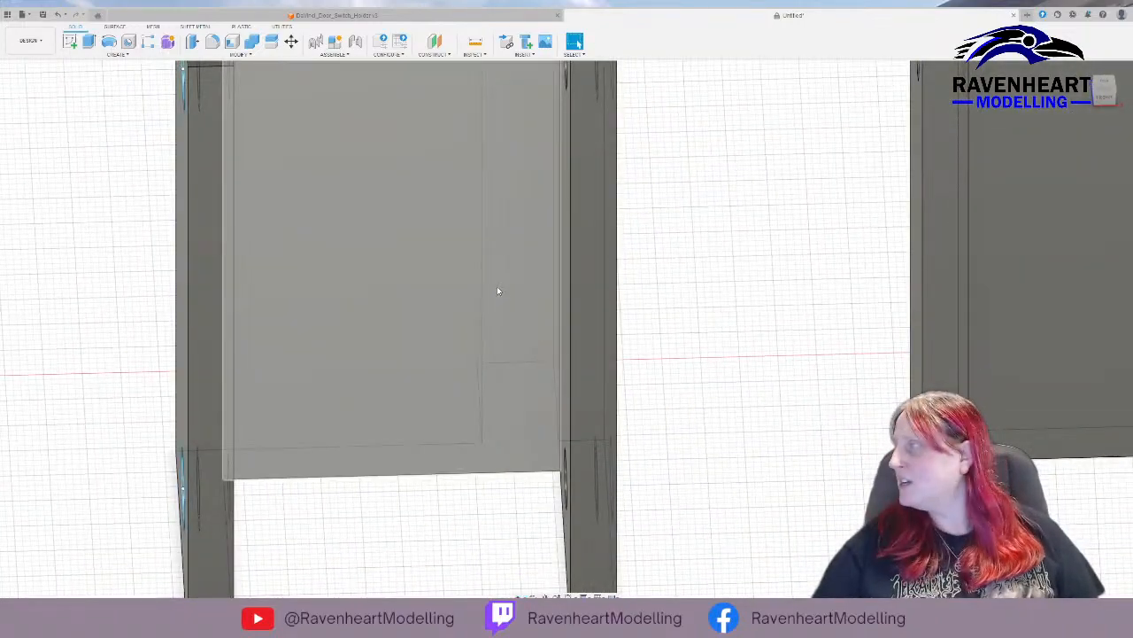
{"action": "scroll", "coordinate": [498, 290], "scroll_direction": "down", "scroll_amount": 3}
{"action": "middle_click_drag", "start_coordinate": [630, 240], "coordinate": [346, 222]}
{"action": "middle_click_drag", "start_coordinate": [442, 209], "coordinate": [336, 284], "text": "shift"}
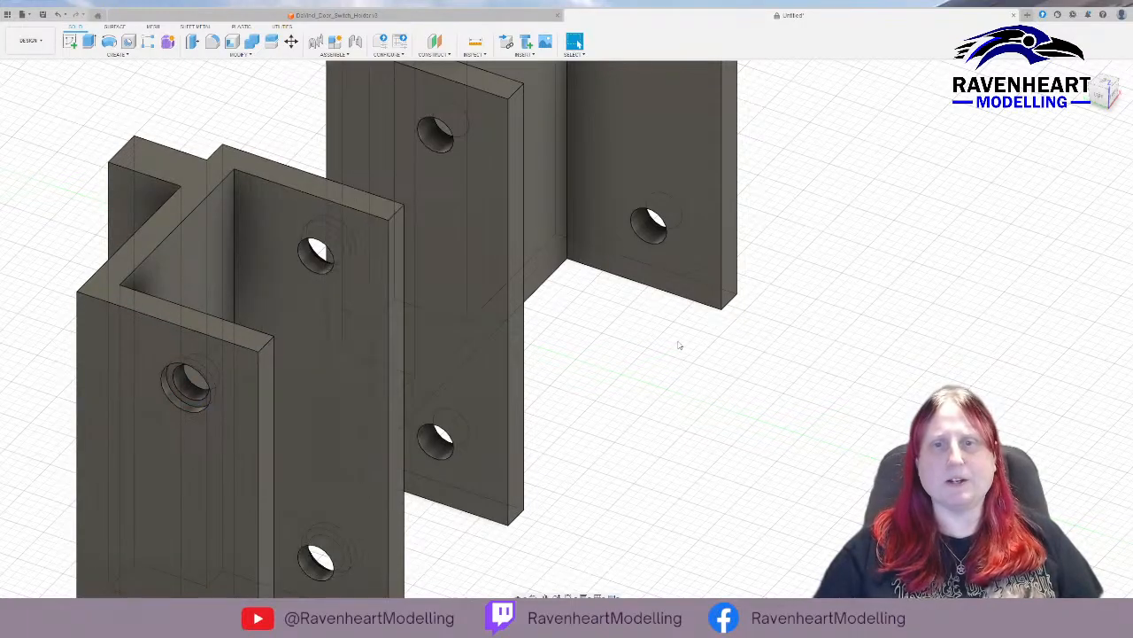
{"action": "middle_click_drag", "start_coordinate": [658, 364], "coordinate": [628, 363], "text": "shift"}
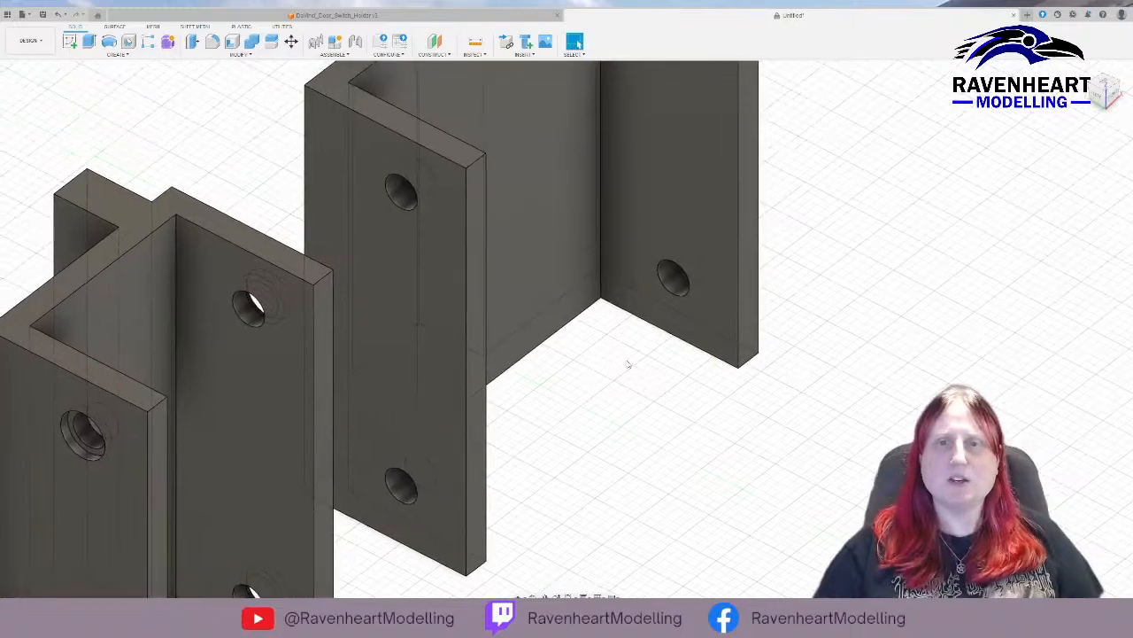
{"action": "left_click", "coordinate": [372, 205]}
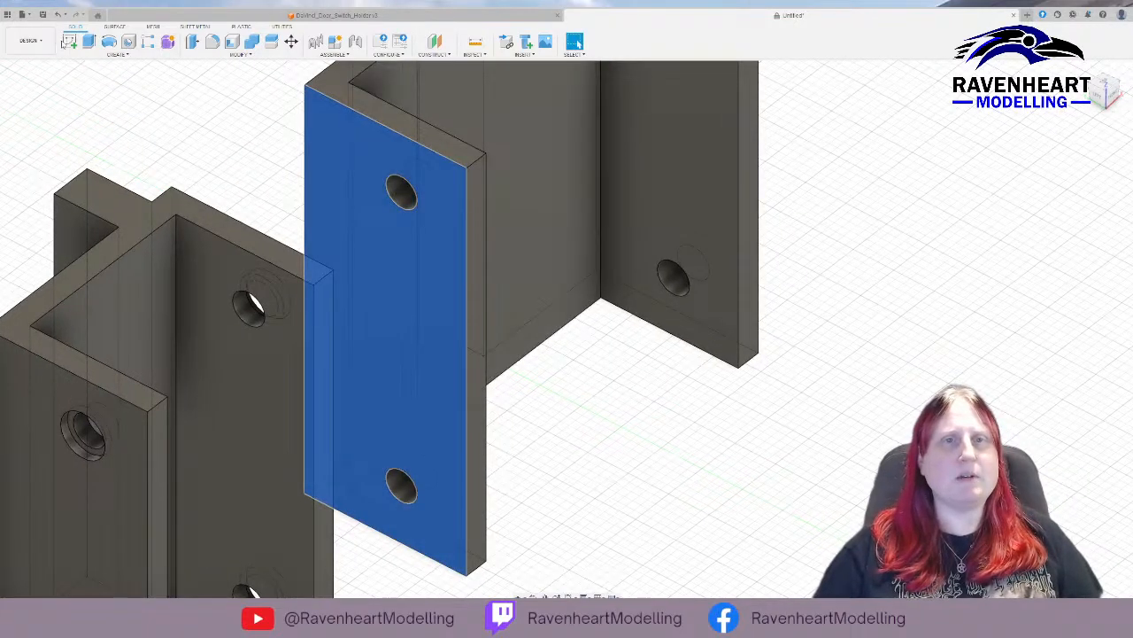
{"action": "left_click", "coordinate": [71, 42]}
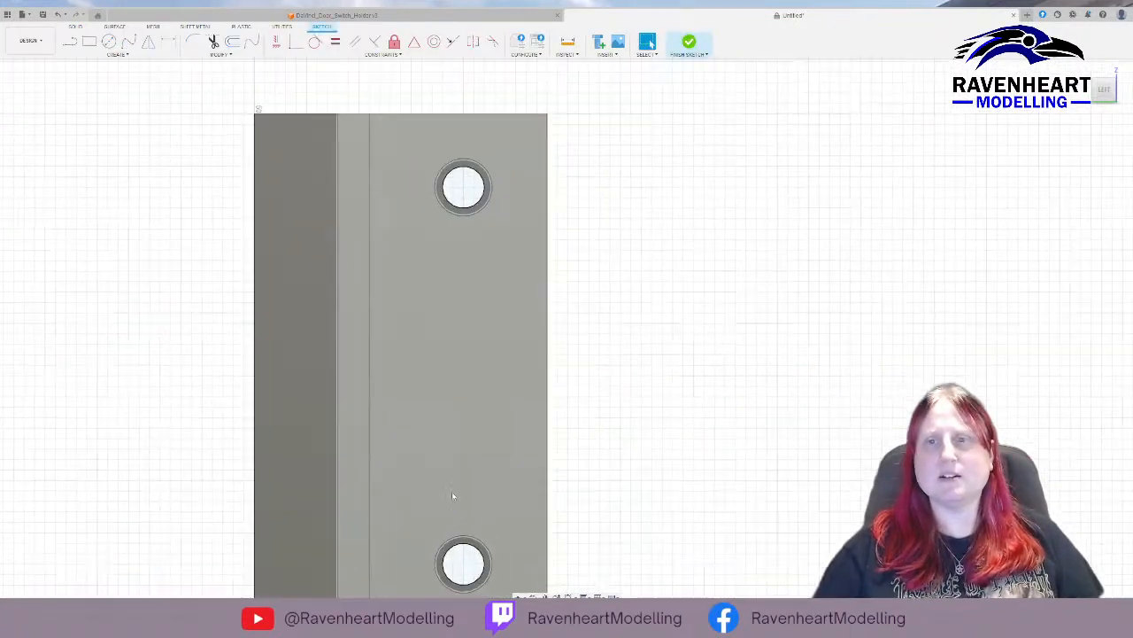
{"action": "left_click", "coordinate": [109, 41]}
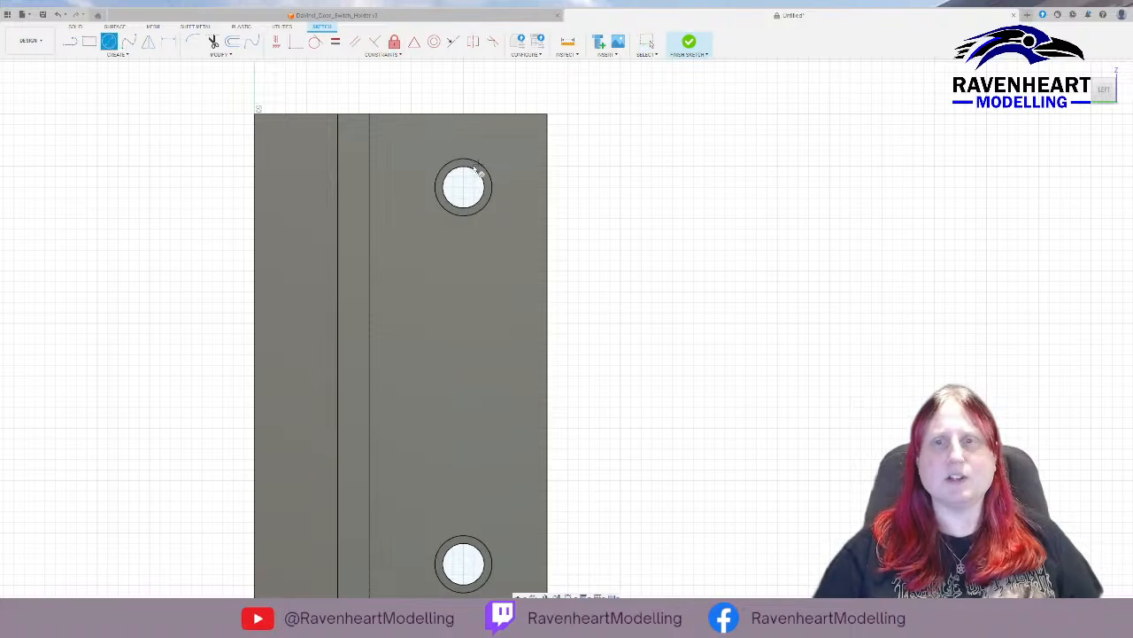
{"action": "left_click", "coordinate": [463, 187]}
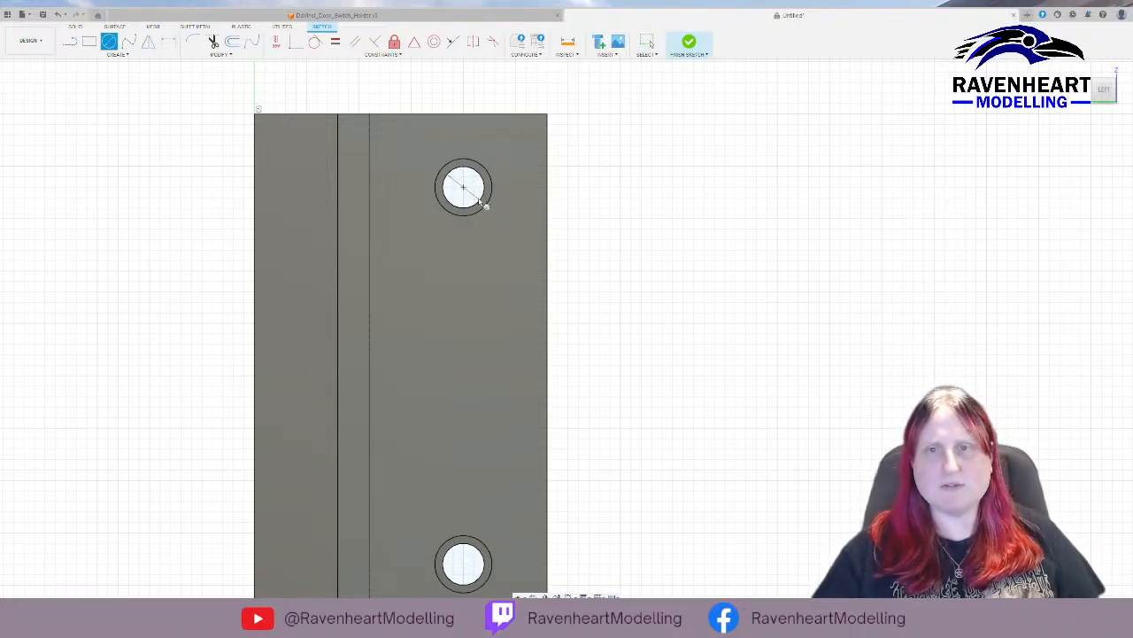
{"action": "key", "text": "Return"}
Draw a 5.5 mm circle centred on the lower screw hole of the wider holder's arm and finish the sketch.
{"action": "key", "text": "c"}
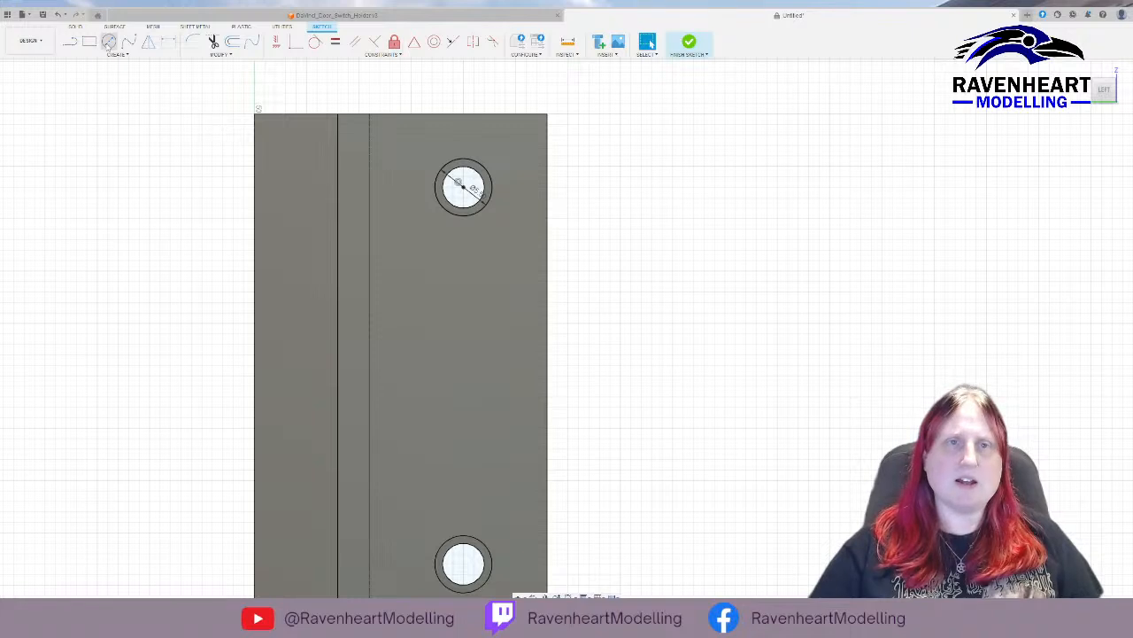
{"action": "left_click", "coordinate": [463, 564]}
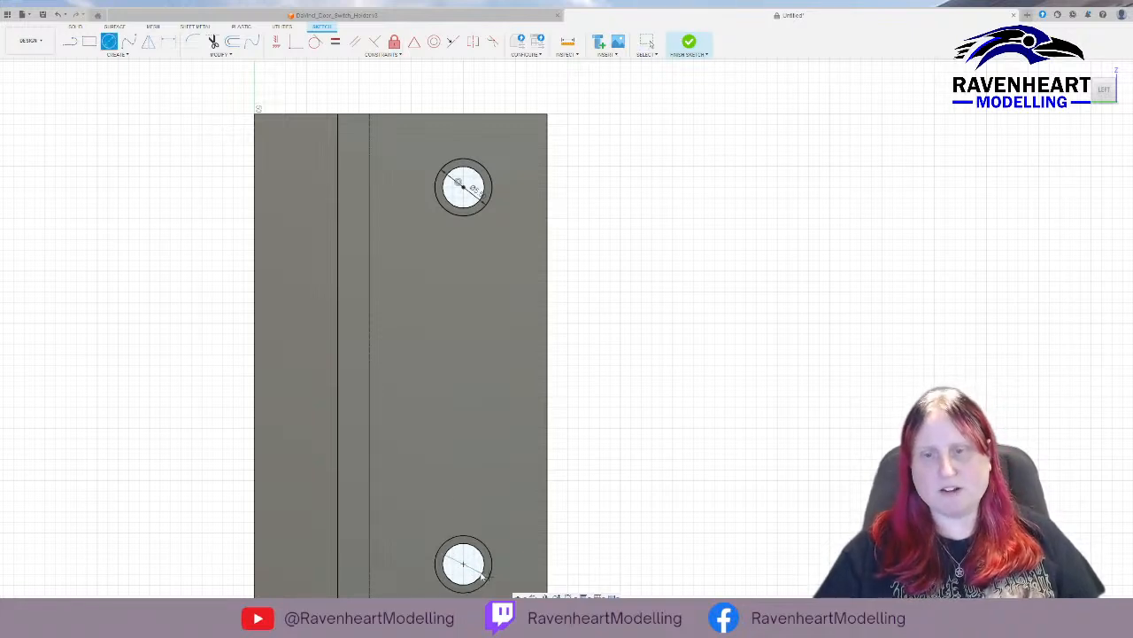
{"action": "key", "text": "Return"}
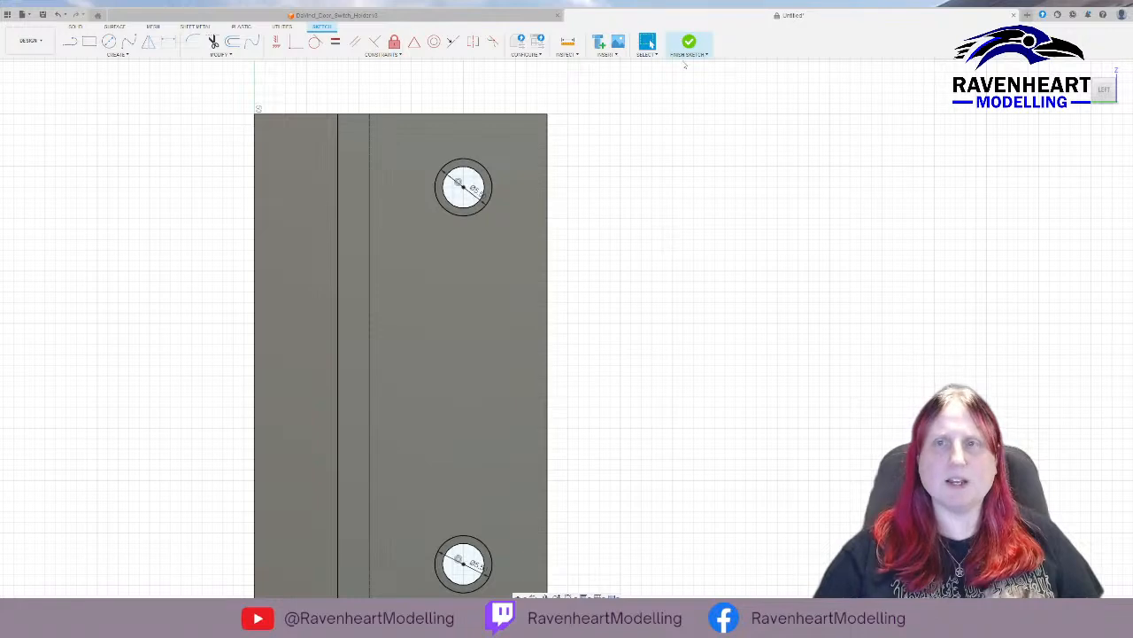
{"action": "left_click", "coordinate": [687, 51]}
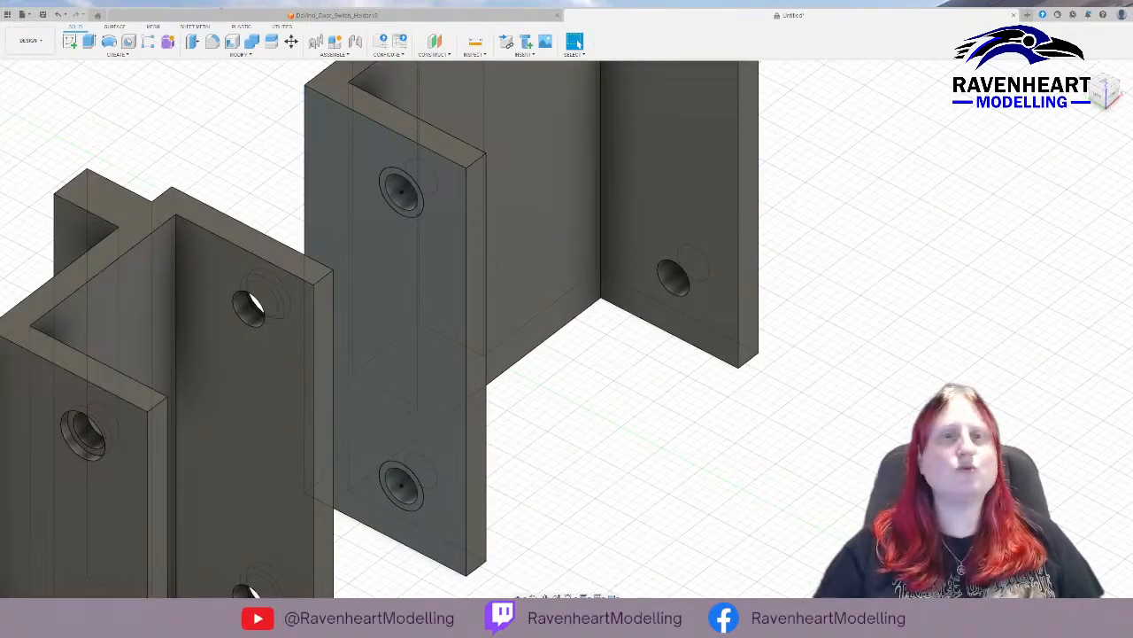
Cut the rings around both screw holes into the wider holder's outer arm face with Extrude.
{"action": "scroll", "coordinate": [386, 184], "scroll_direction": "up", "scroll_amount": 3}
{"action": "left_click", "coordinate": [384, 185]}
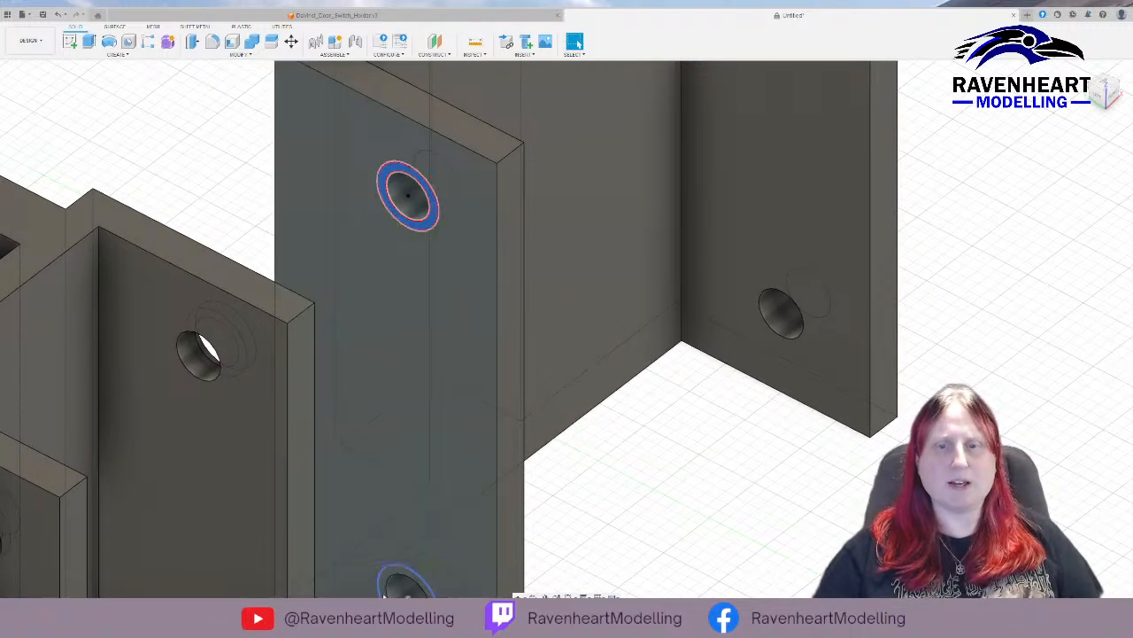
{"action": "left_click", "coordinate": [384, 586], "text": "ctrl"}
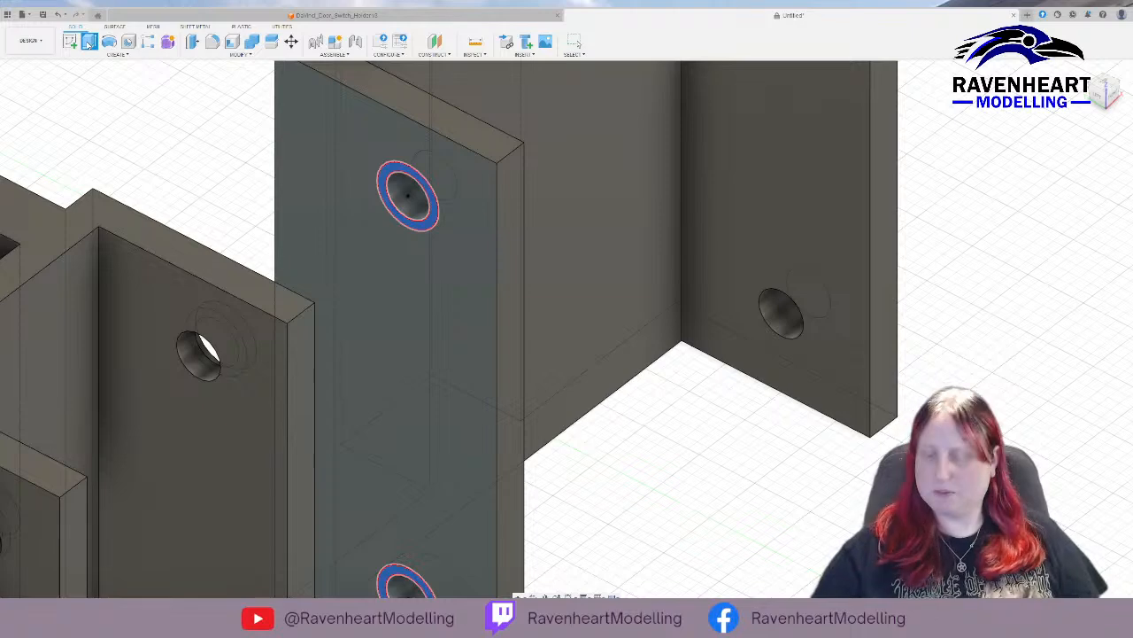
{"action": "key", "text": "Escape"}
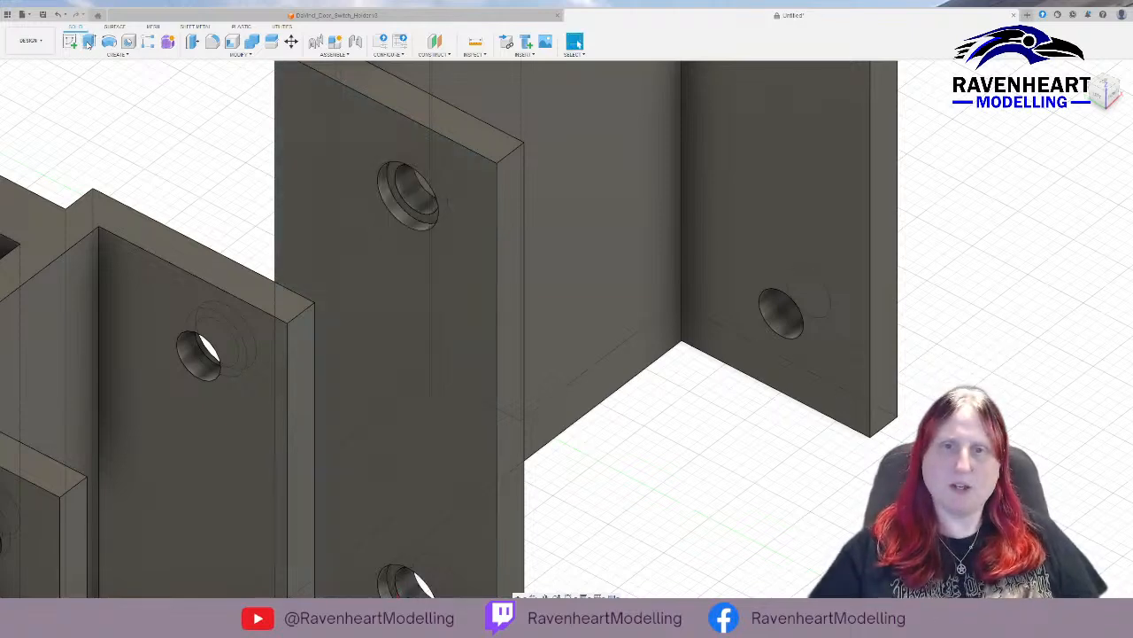
Start a sketch on the outer face of the wider holder's opposite arm and draw a 5.5 mm circle centred on the upper screw hole.
{"action": "middle_click_drag", "start_coordinate": [785, 283], "coordinate": [655, 233], "text": "shift"}
{"action": "left_click", "coordinate": [856, 228]}
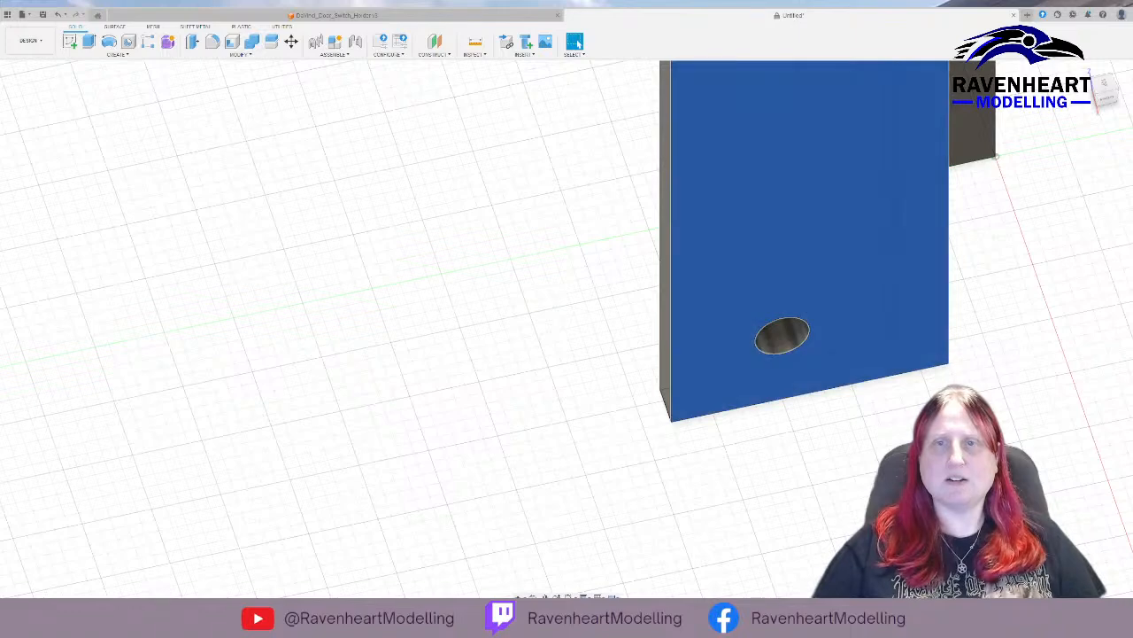
{"action": "left_click", "coordinate": [70, 42]}
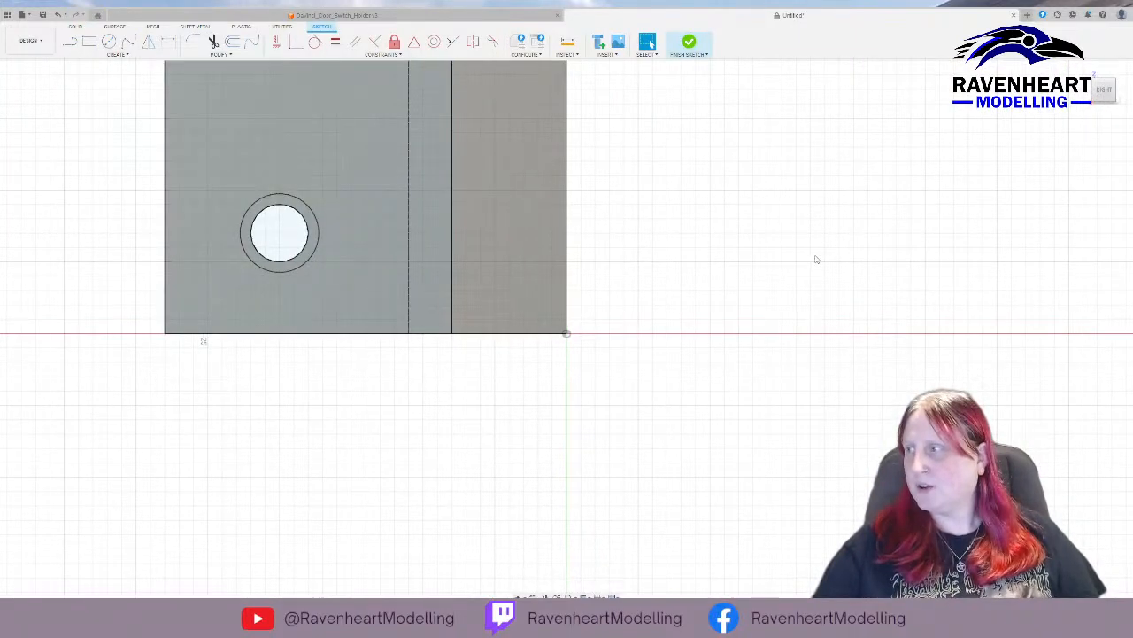
{"action": "mouse_move", "coordinate": [741, 238]}
{"action": "middle_mouse_down"}
{"action": "mouse_move", "coordinate": [814, 377]}
{"action": "mouse_move", "coordinate": [833, 475]}
{"action": "middle_mouse_up"}
{"action": "scroll", "coordinate": [824, 470], "scroll_direction": "down", "scroll_amount": 5}
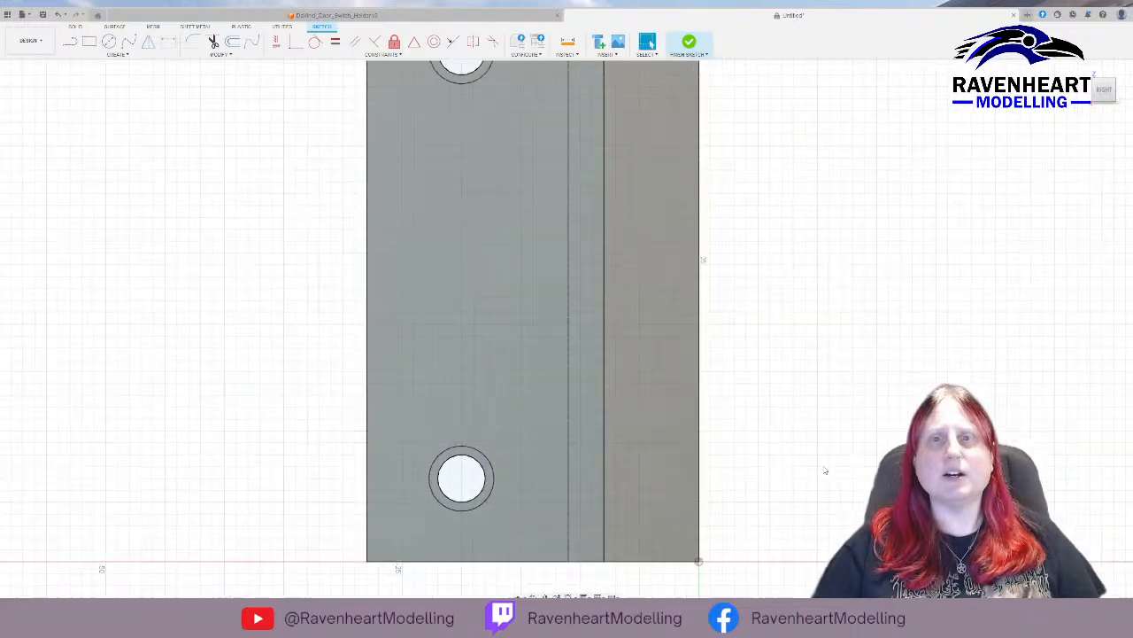
{"action": "left_click", "coordinate": [109, 42]}
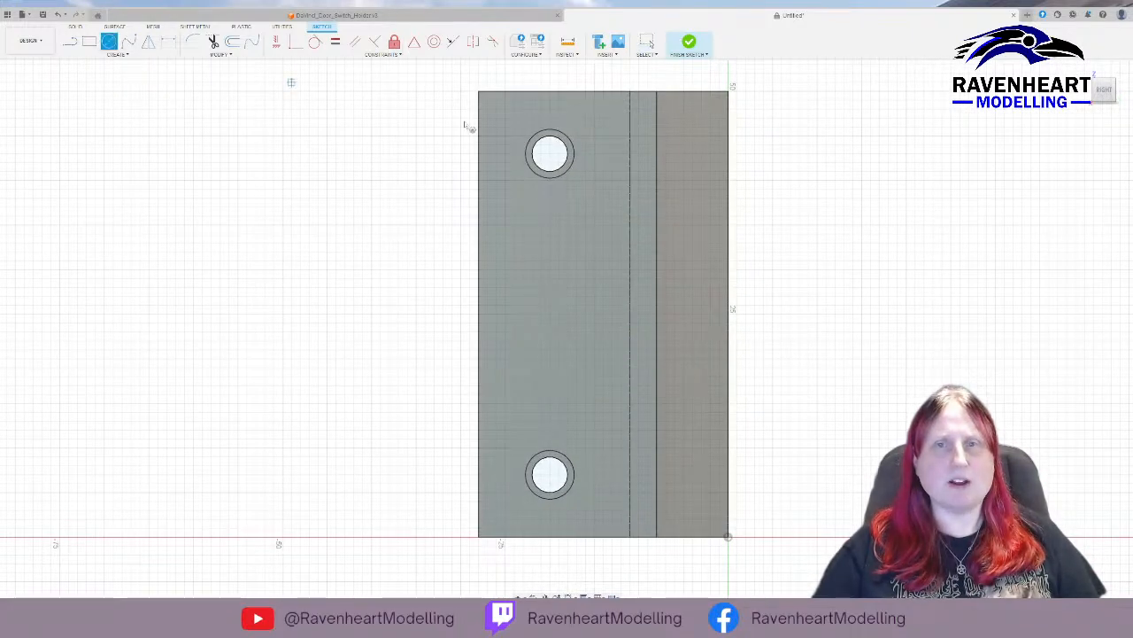
{"action": "left_click", "coordinate": [550, 156]}
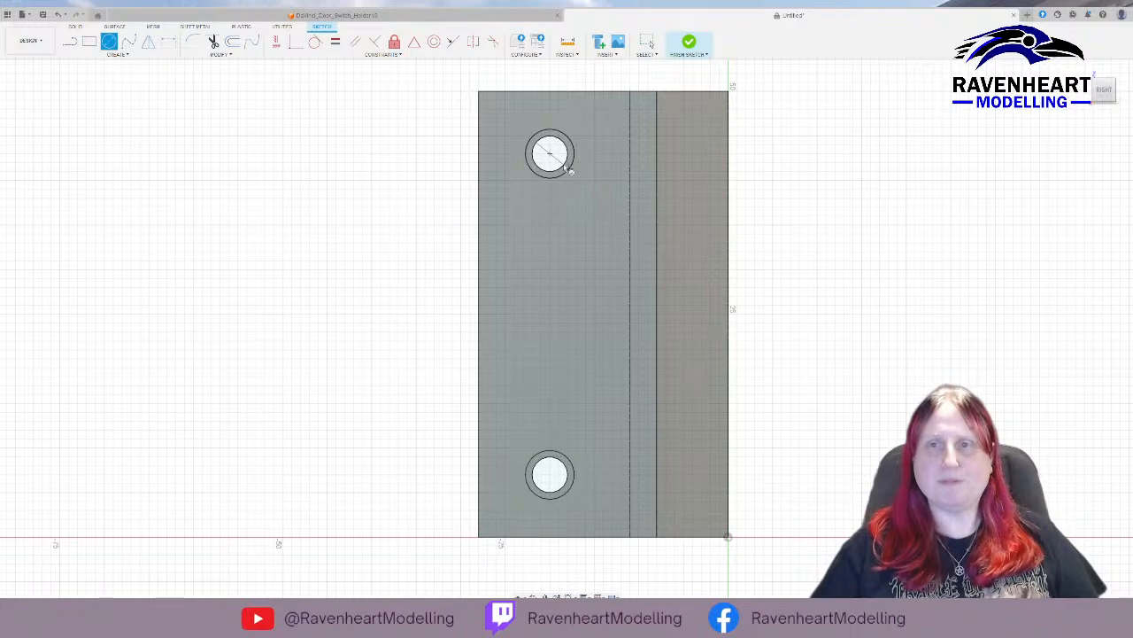
{"action": "left_click", "coordinate": [567, 170]}
{"action": "key", "text": "Escape"}
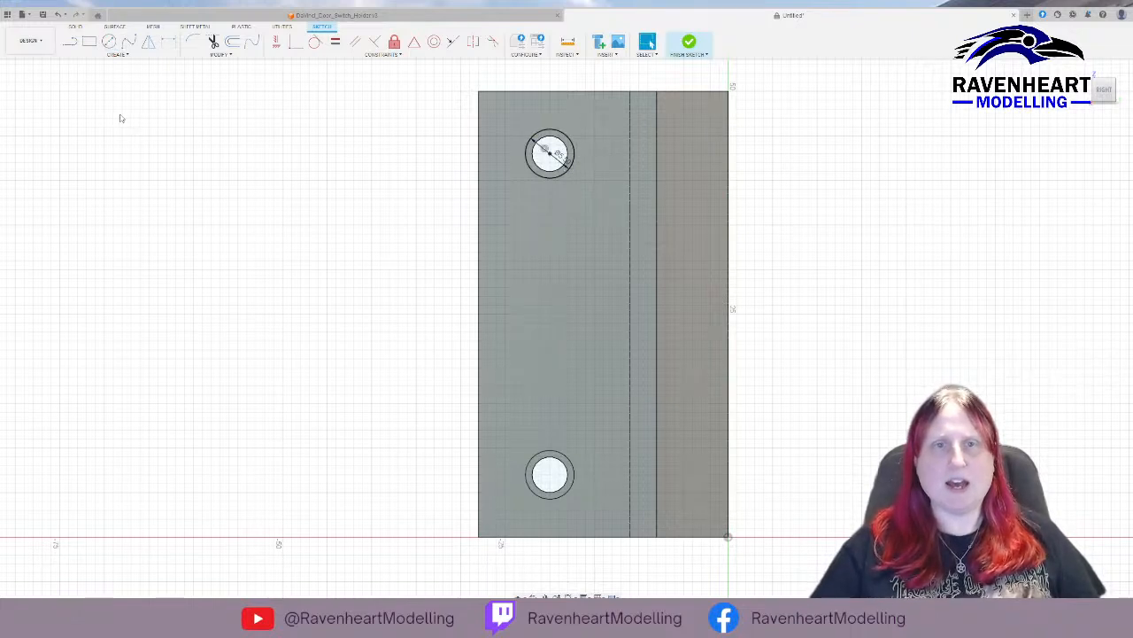
Draw a 5.5 mm circle centred on the lower screw hole of the wider holder's opposite arm and finish the sketch.
{"action": "left_click", "coordinate": [108, 42]}
{"action": "left_click", "coordinate": [549, 476]}
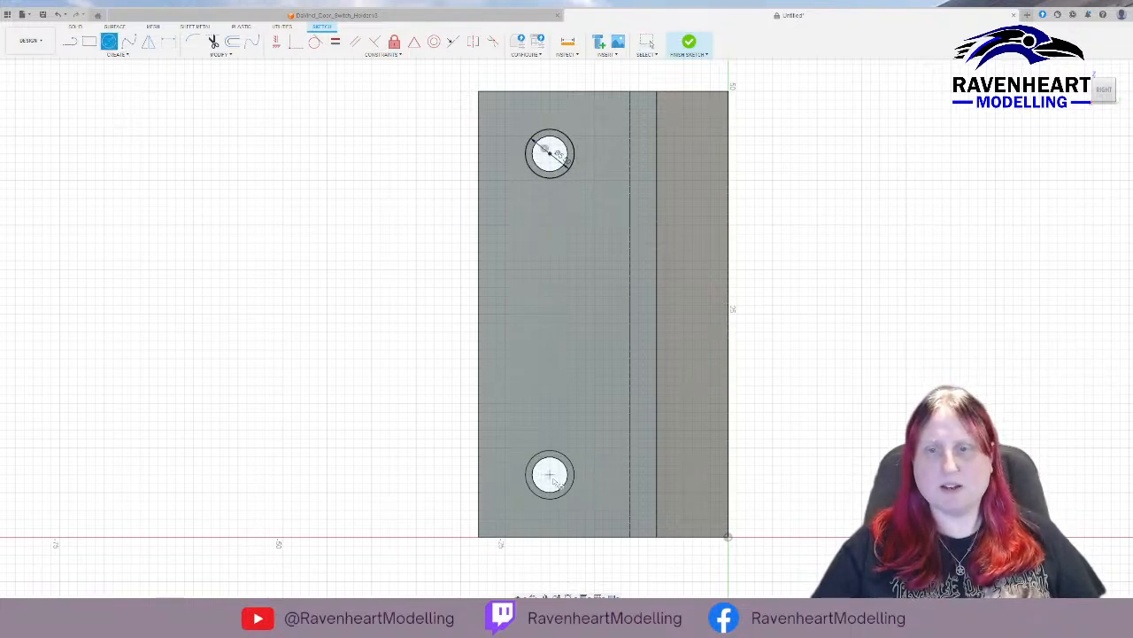
{"action": "left_click", "coordinate": [570, 492]}
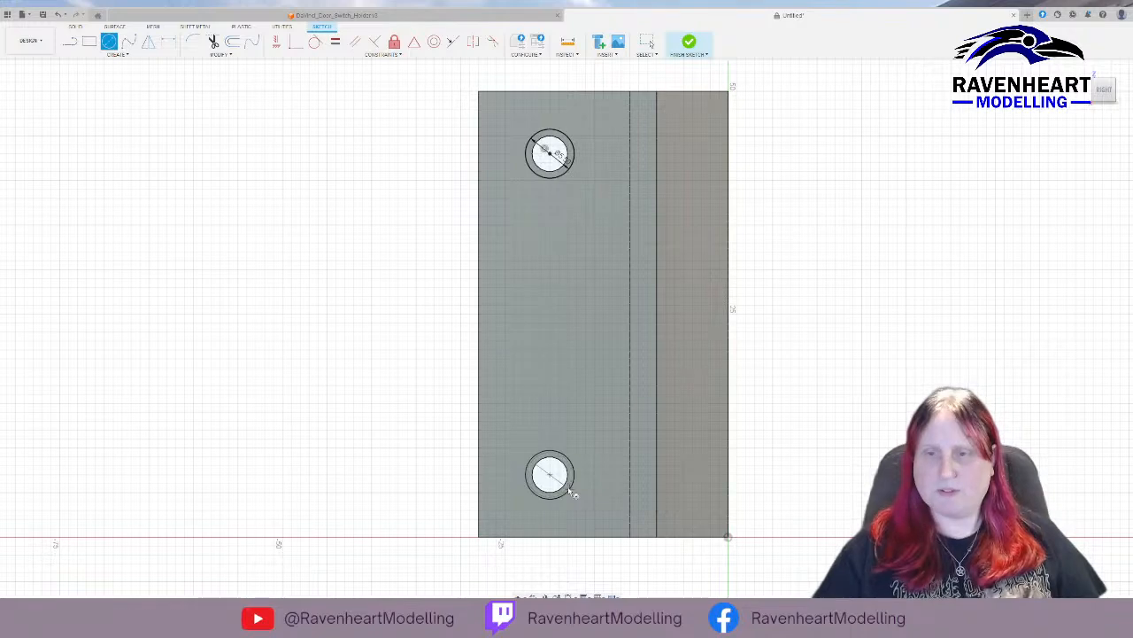
{"action": "key", "text": "Escape"}
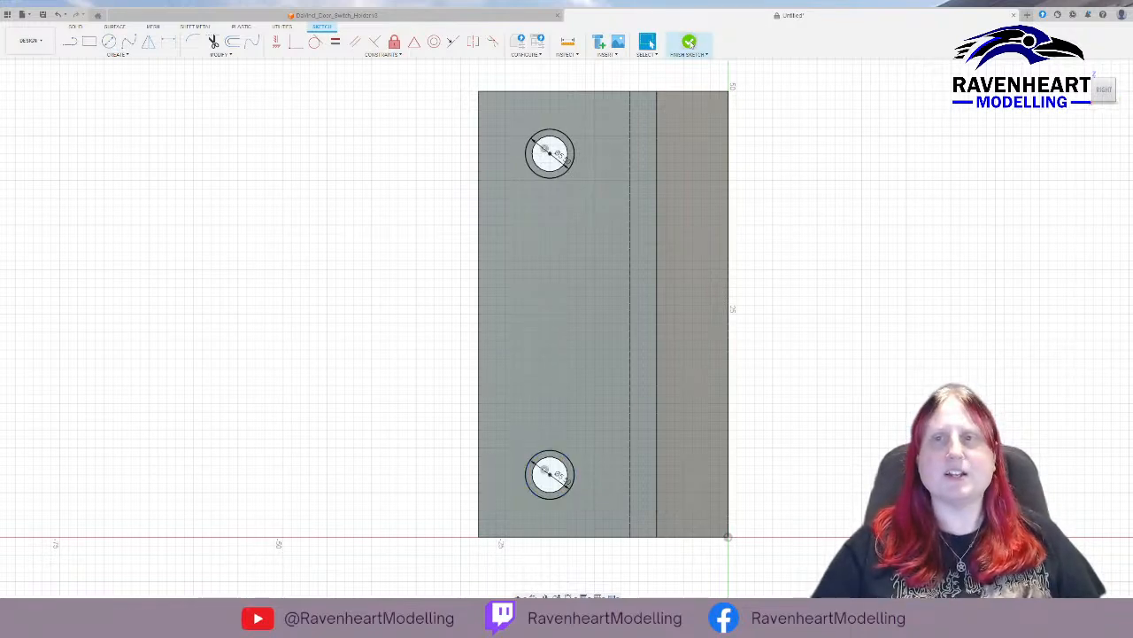
{"action": "left_click", "coordinate": [689, 43]}
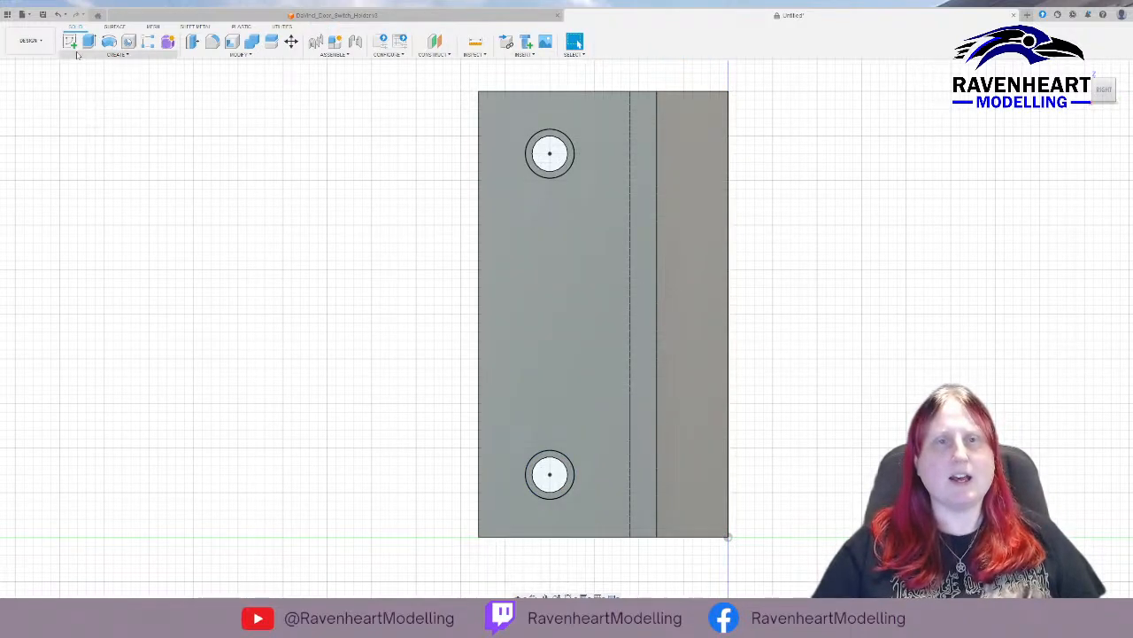
Cut the rings around both holes into the wider holder's opposite arm with Extrude.
{"action": "middle_click_drag", "start_coordinate": [407, 298], "coordinate": [429, 308], "text": "shift"}
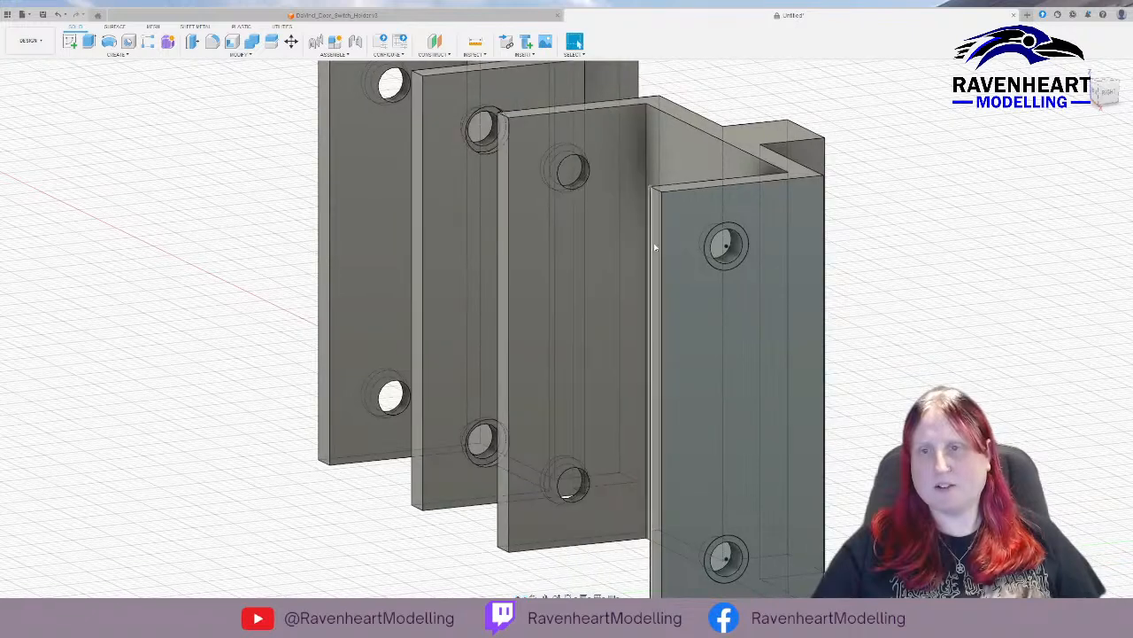
{"action": "left_click", "coordinate": [733, 231]}
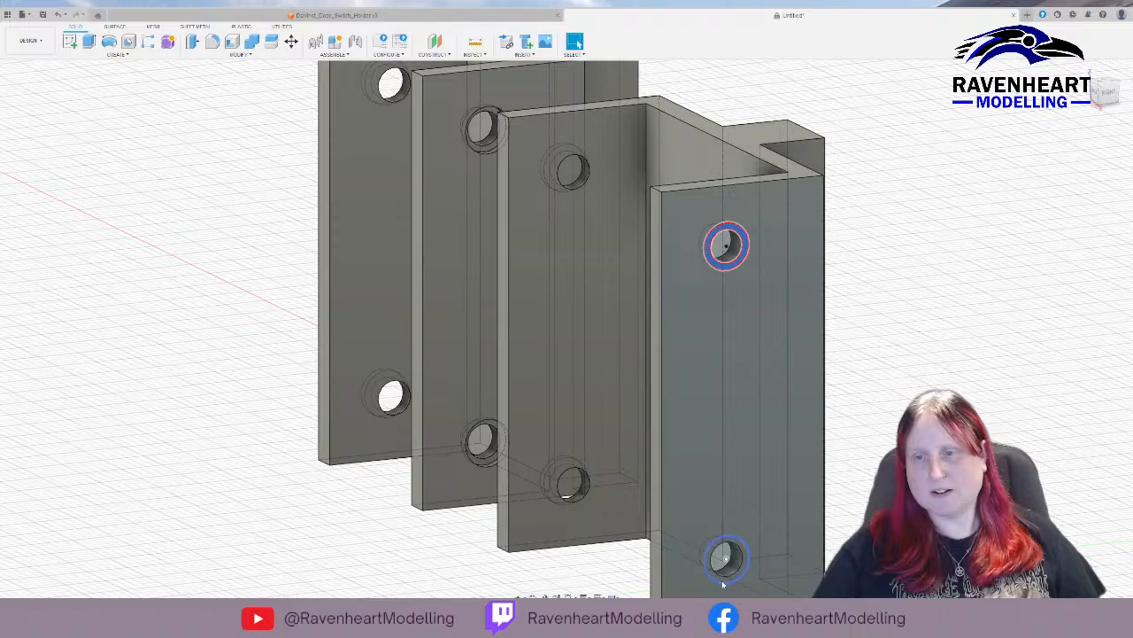
{"action": "left_click", "coordinate": [728, 578]}
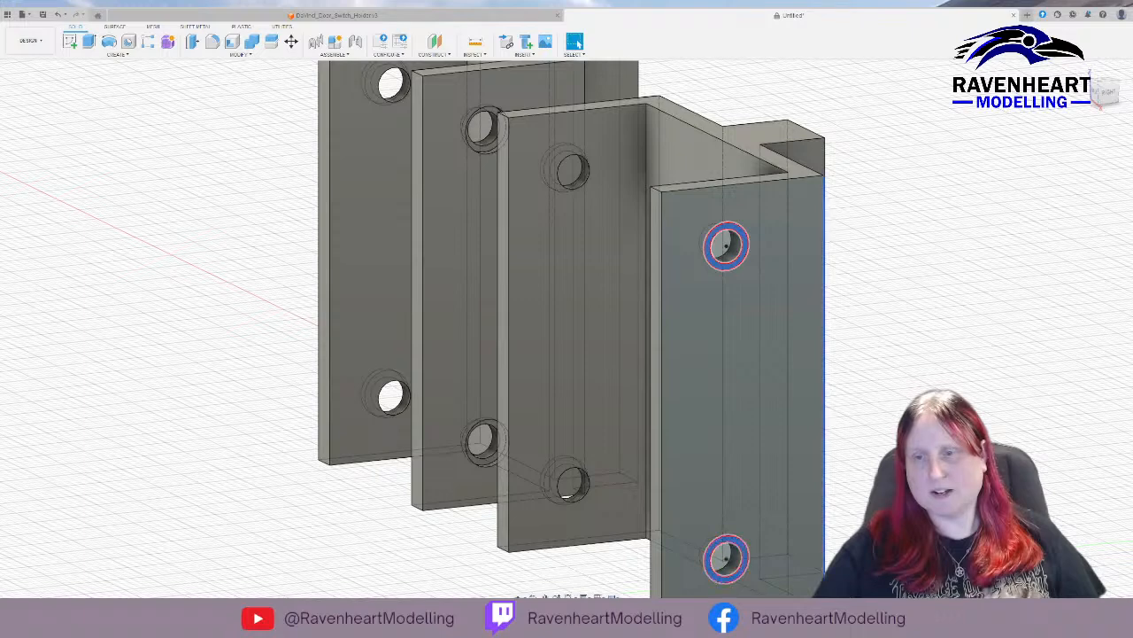
{"action": "left_click", "coordinate": [88, 42]}
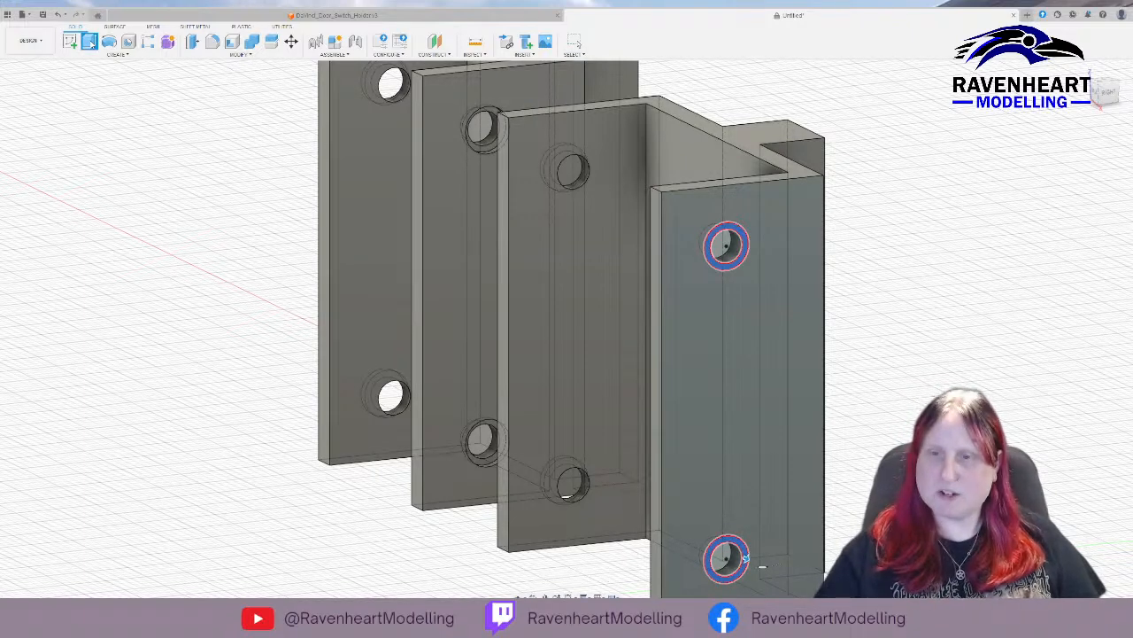
{"action": "key", "text": "Escape"}
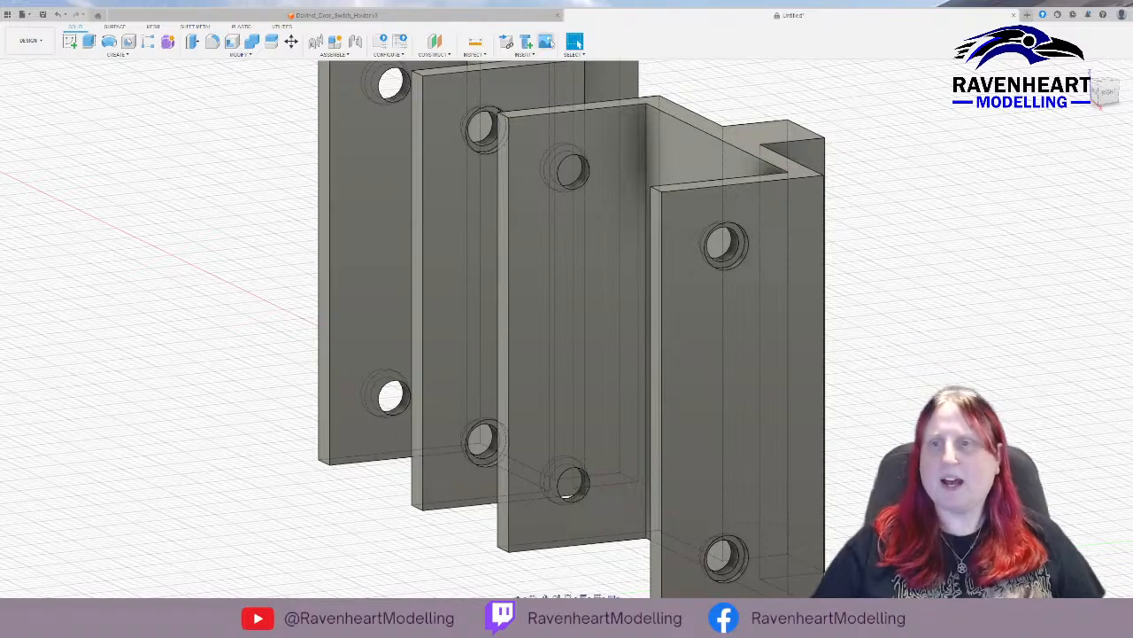
Inspect both holders from behind and measure the back face of the wider holder's mounting block.
{"action": "middle_click_drag", "start_coordinate": [858, 231], "coordinate": [835, 249], "text": "shift"}
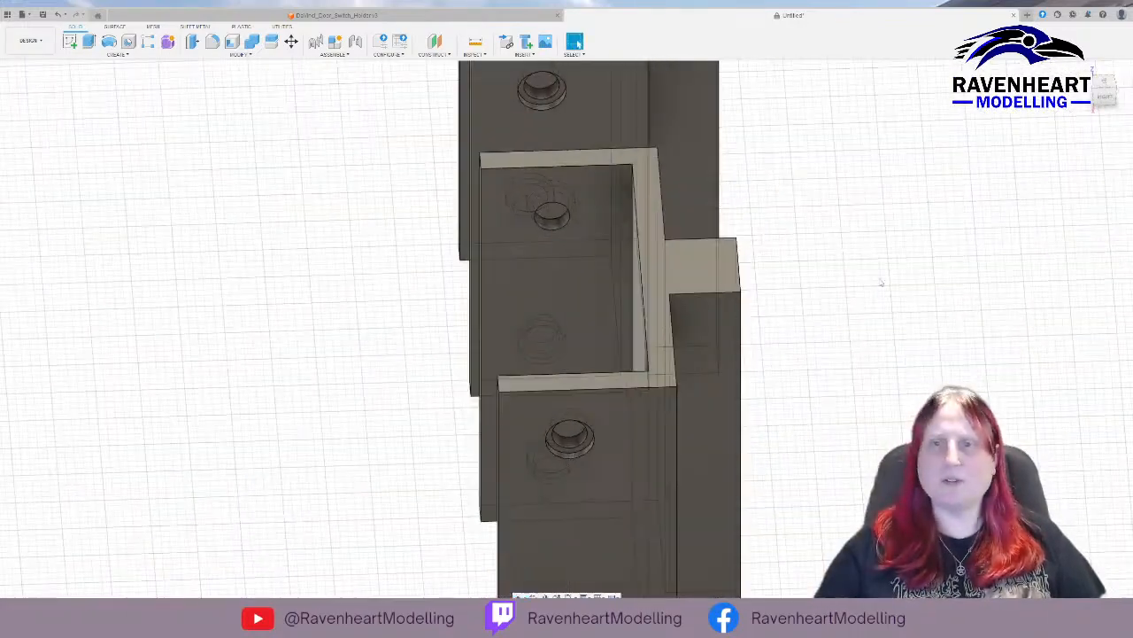
{"action": "middle_click_drag", "start_coordinate": [881, 283], "coordinate": [819, 280], "text": "shift"}
{"action": "scroll", "coordinate": [834, 277], "scroll_direction": "down", "scroll_amount": 4}
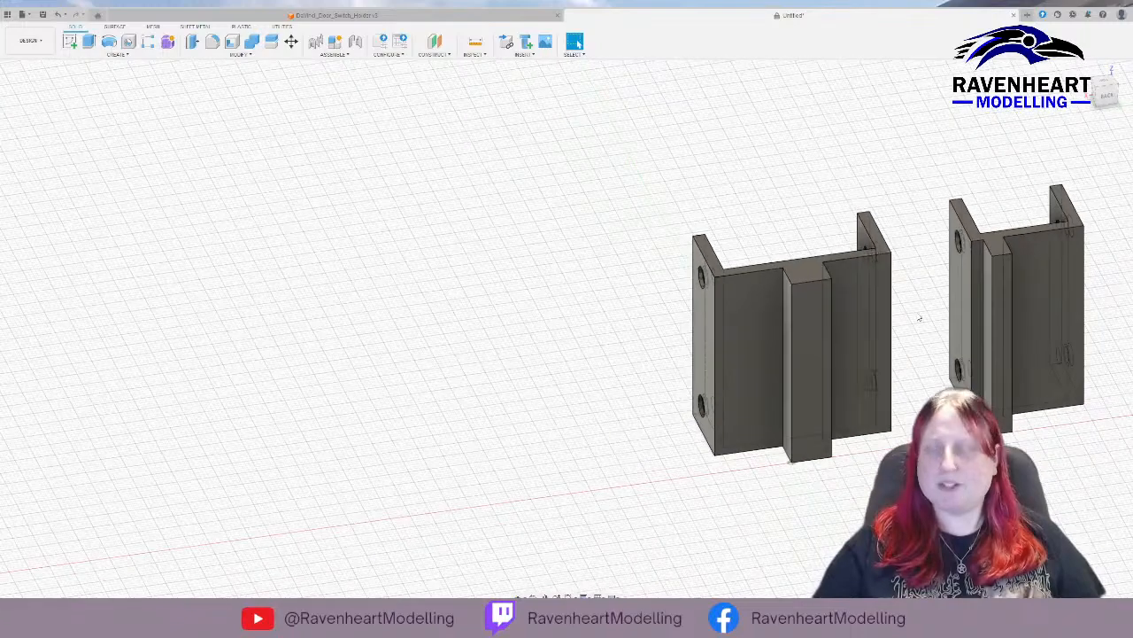
{"action": "middle_click_drag", "start_coordinate": [893, 168], "coordinate": [481, 222]}
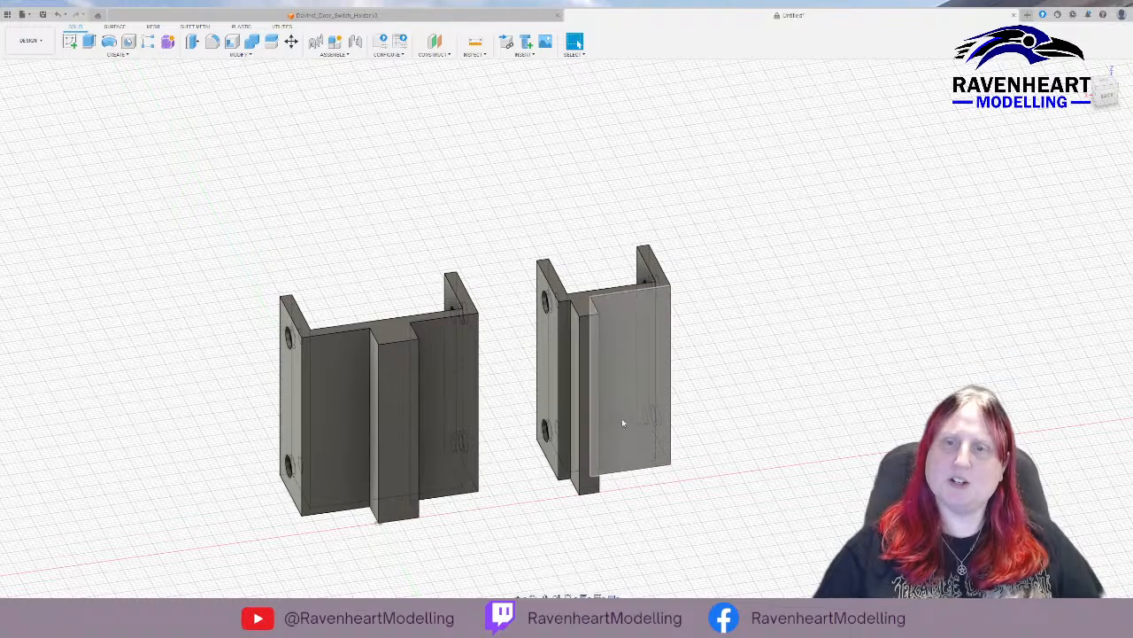
{"action": "left_click", "coordinate": [588, 360]}
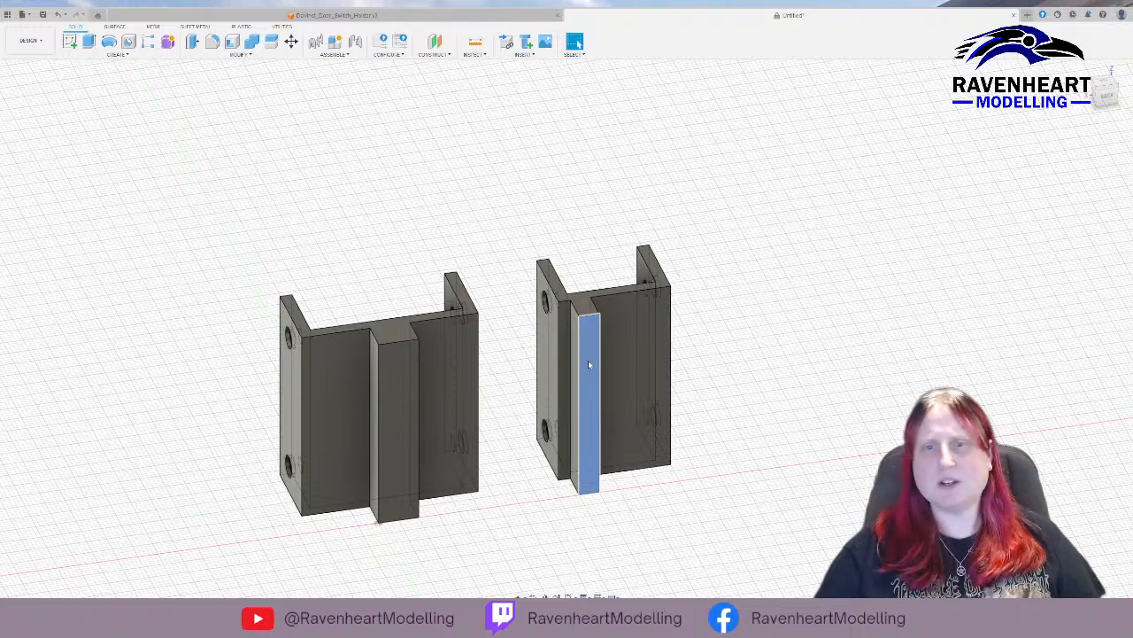
{"action": "left_click", "coordinate": [402, 397]}
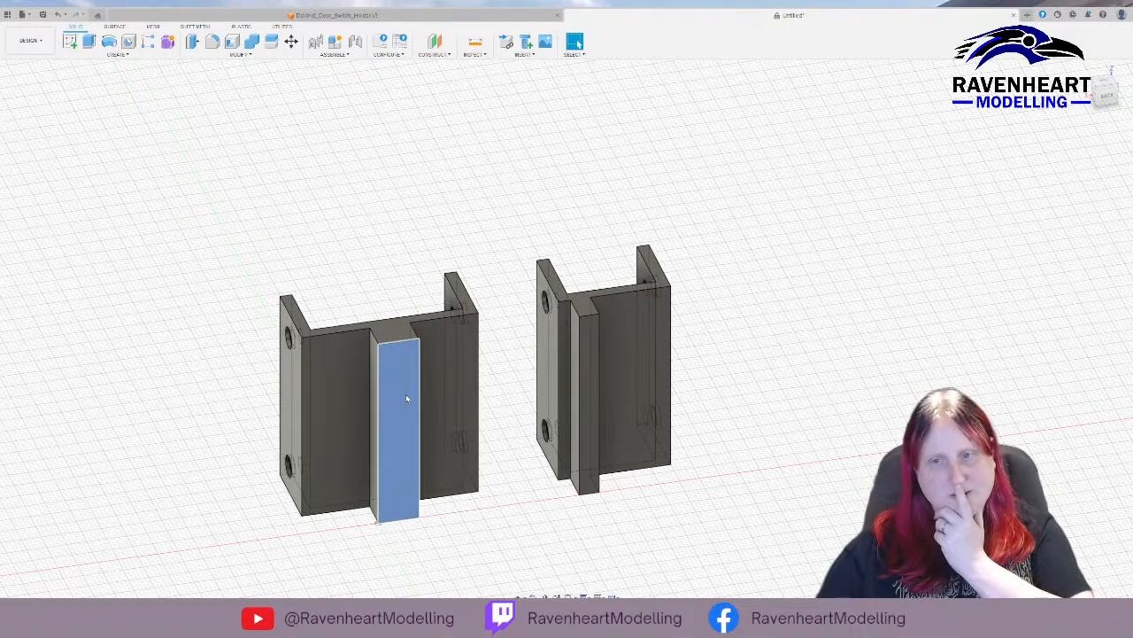
{"action": "key", "text": "i"}
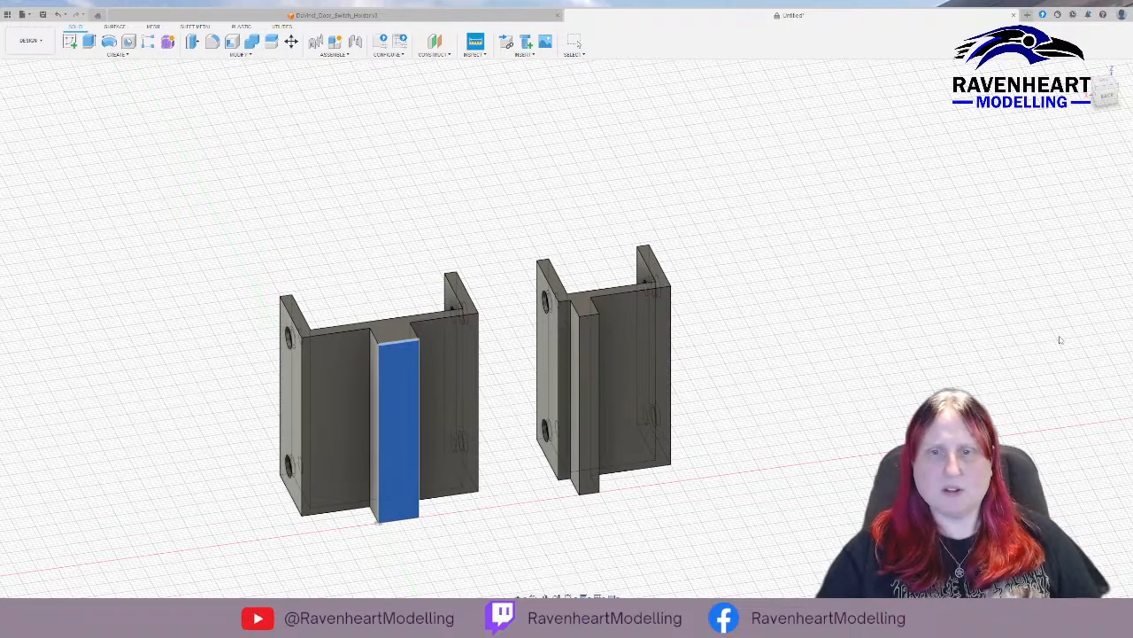
{"action": "key", "text": "Escape"}
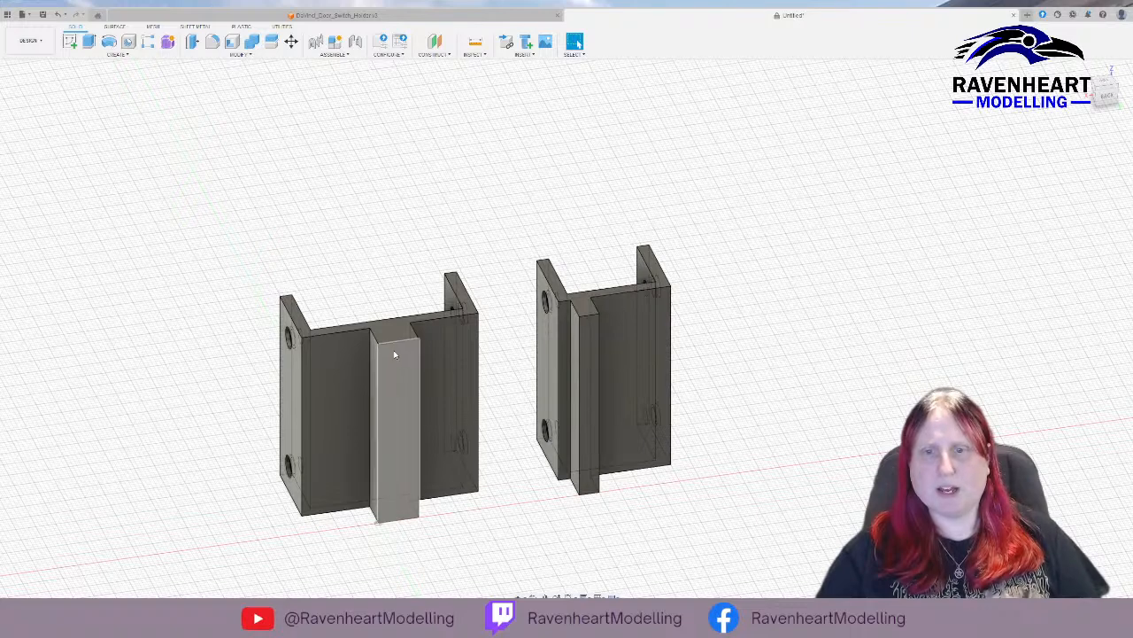
Measure the back face of the second holder's mounting block.
{"action": "left_click", "coordinate": [588, 338]}
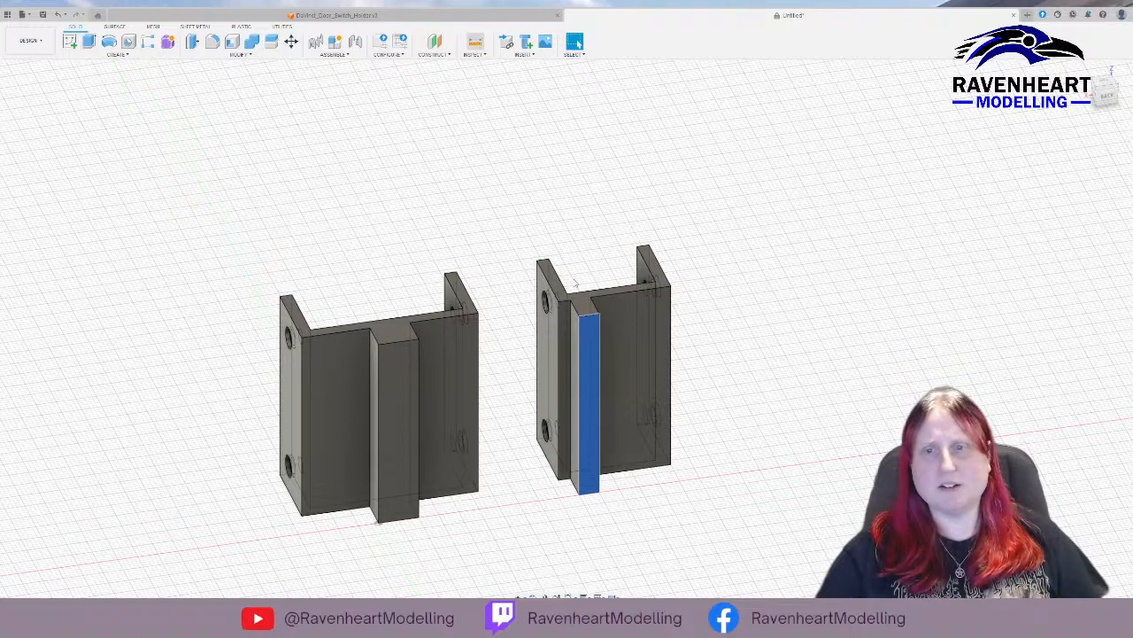
{"action": "left_click", "coordinate": [476, 41]}
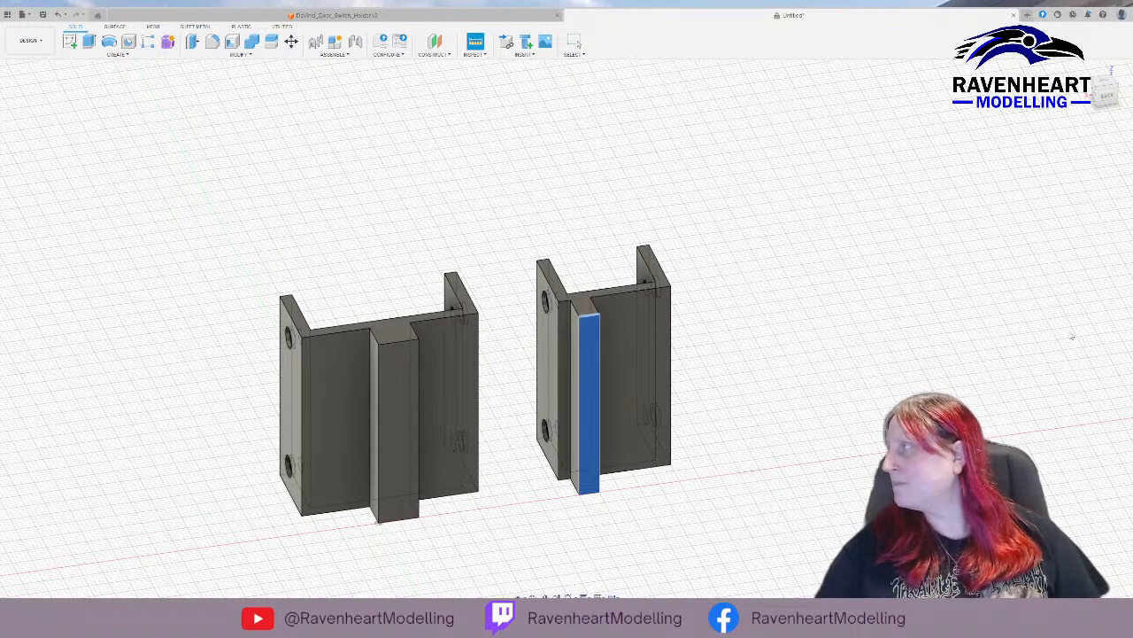
{"action": "scroll", "coordinate": [746, 332], "scroll_direction": "down", "scroll_amount": 2}
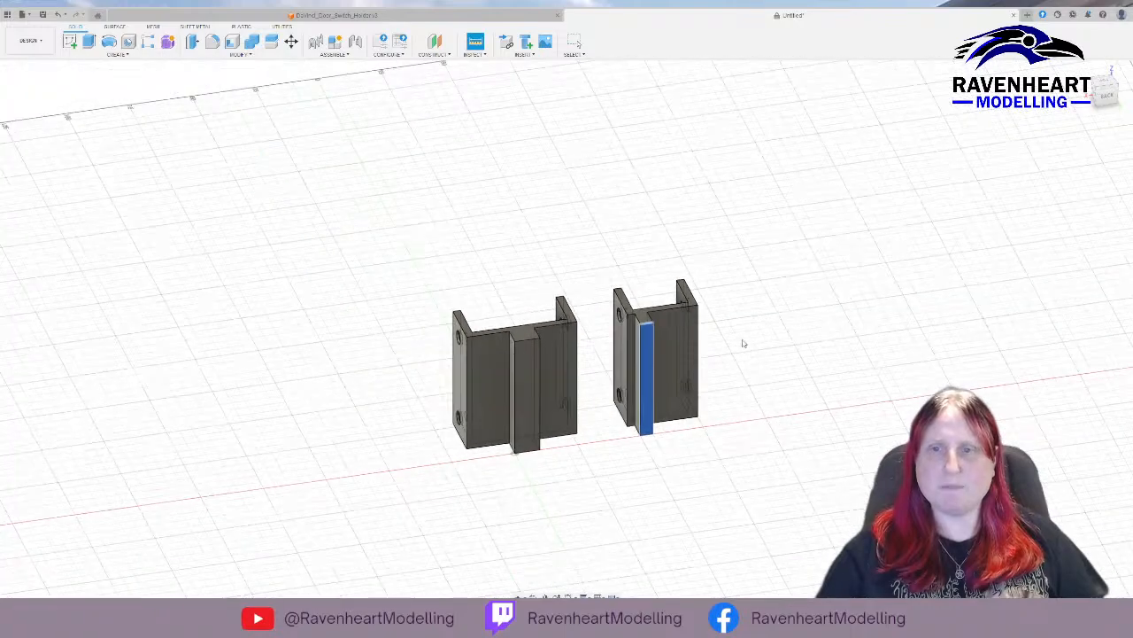
{"action": "scroll", "coordinate": [742, 344], "scroll_direction": "up", "scroll_amount": 5}
{"action": "middle_click_drag", "start_coordinate": [742, 347], "coordinate": [661, 336], "text": "shift"}
{"action": "key", "text": "i"}
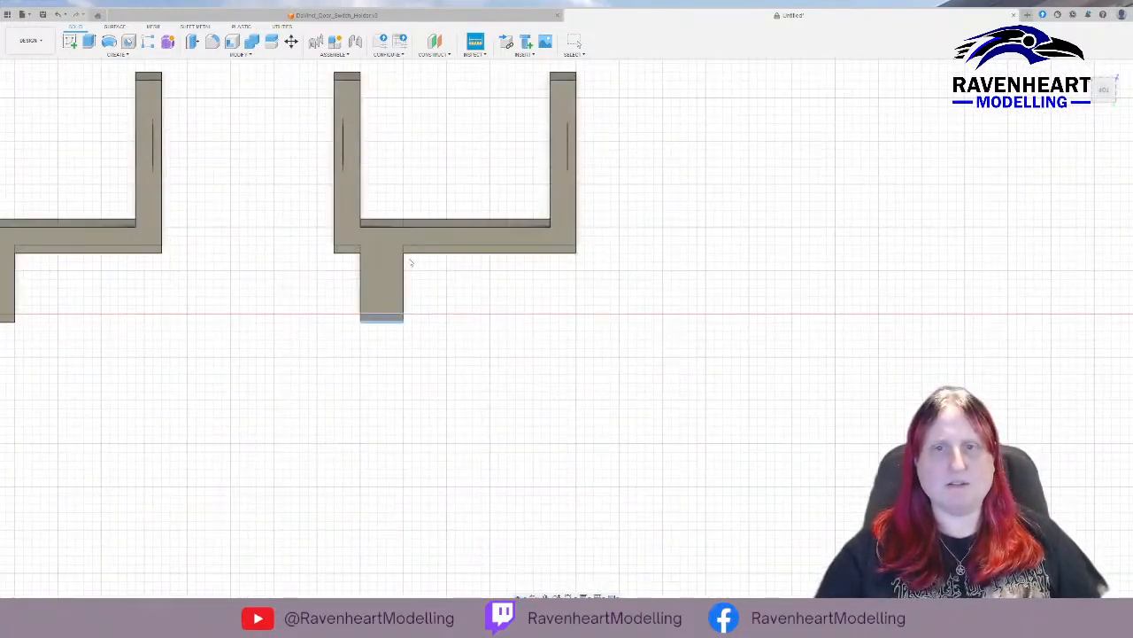
Sketch a rectangle about 5 by 8 mm alongside the second holder's mounting block, flush with the block's end, then finish the sketch and select its profile.
{"action": "left_click", "coordinate": [69, 41]}
{"action": "left_click", "coordinate": [480, 321]}
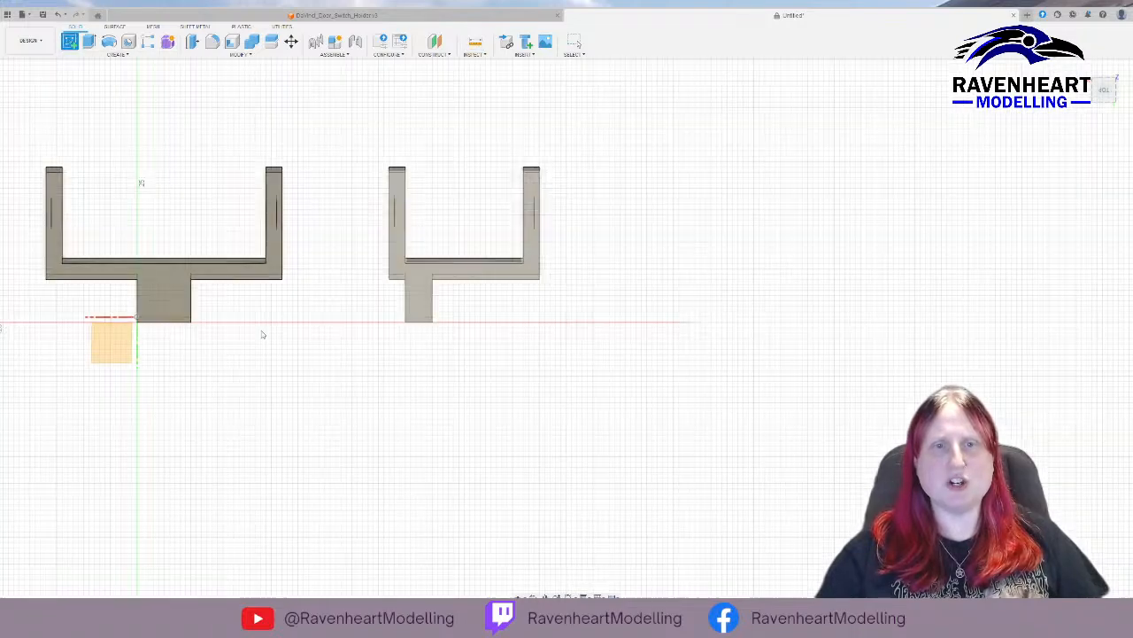
{"action": "middle_click_drag", "start_coordinate": [845, 298], "coordinate": [440, 313]}
{"action": "scroll", "coordinate": [456, 313], "scroll_direction": "up", "scroll_amount": 4}
{"action": "scroll", "coordinate": [458, 315], "scroll_direction": "up", "scroll_amount": 2}
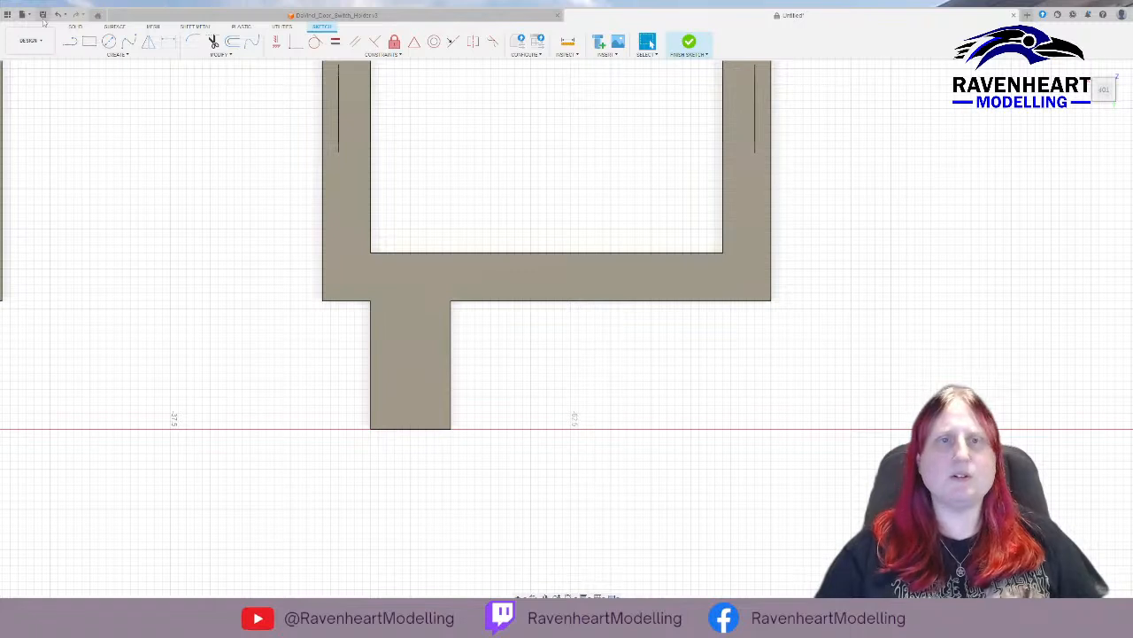
{"action": "key", "text": "r"}
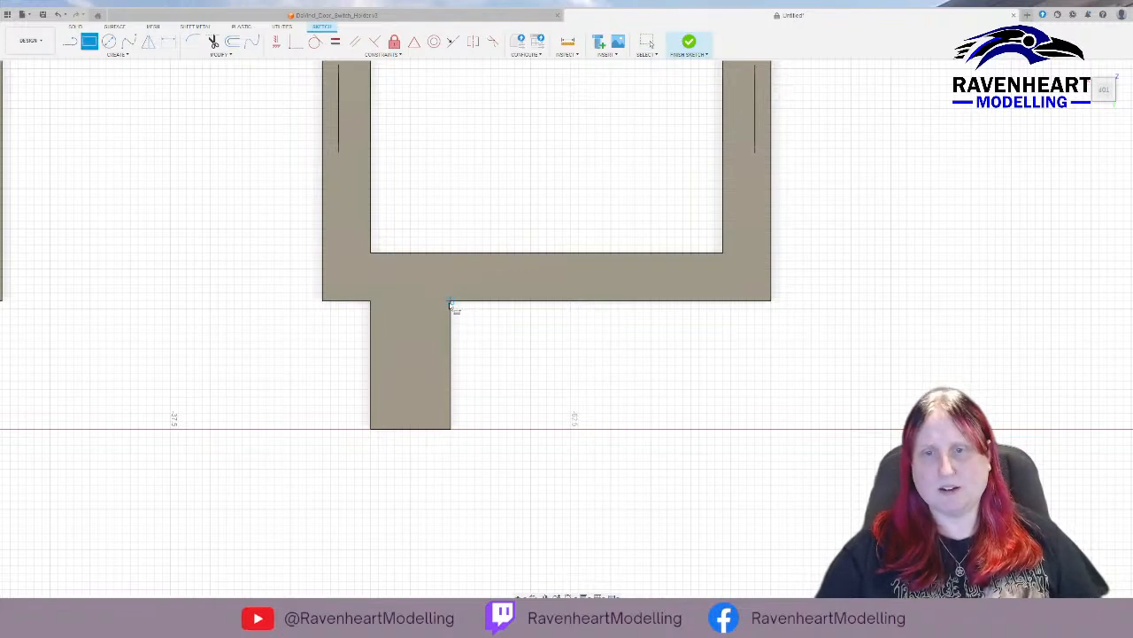
{"action": "left_click", "coordinate": [451, 302]}
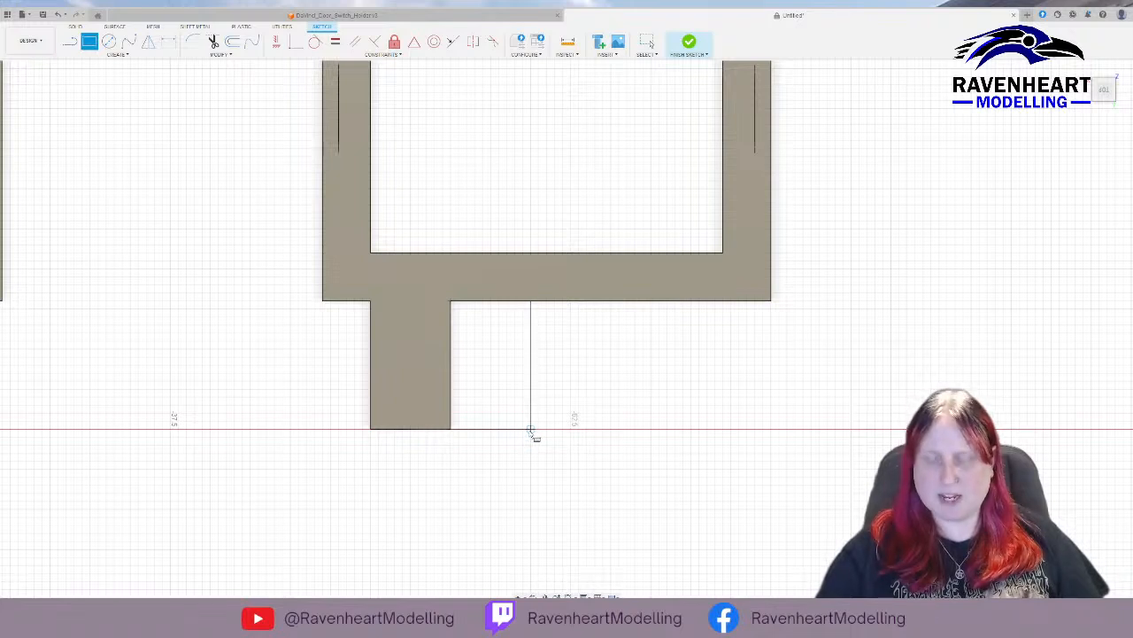
{"action": "left_click", "coordinate": [531, 432]}
{"action": "key", "text": "Escape"}
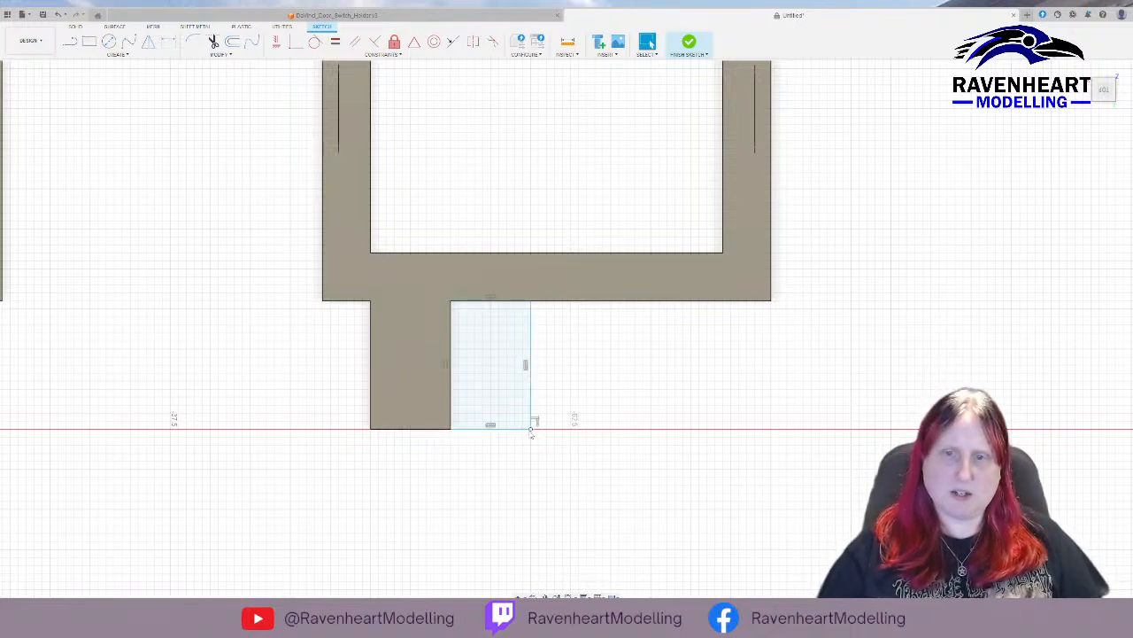
{"action": "left_click", "coordinate": [696, 42]}
{"action": "left_click", "coordinate": [451, 349]}
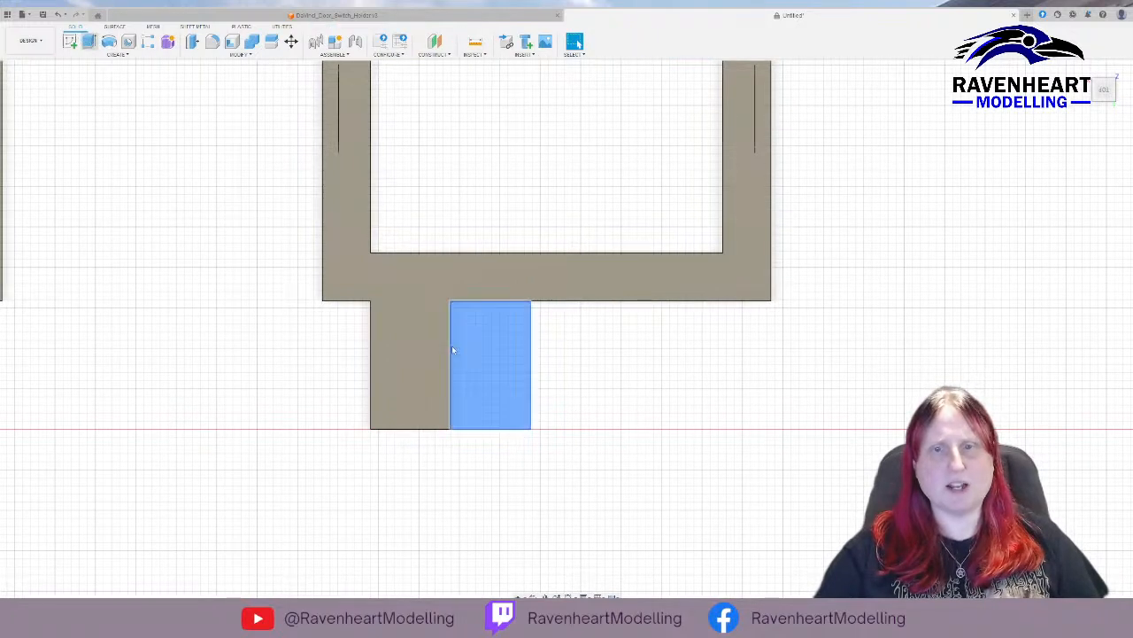
Extrude the rectangle beside the second holder's mounting block up to the block's full height to widen it.
{"action": "key", "text": "e"}
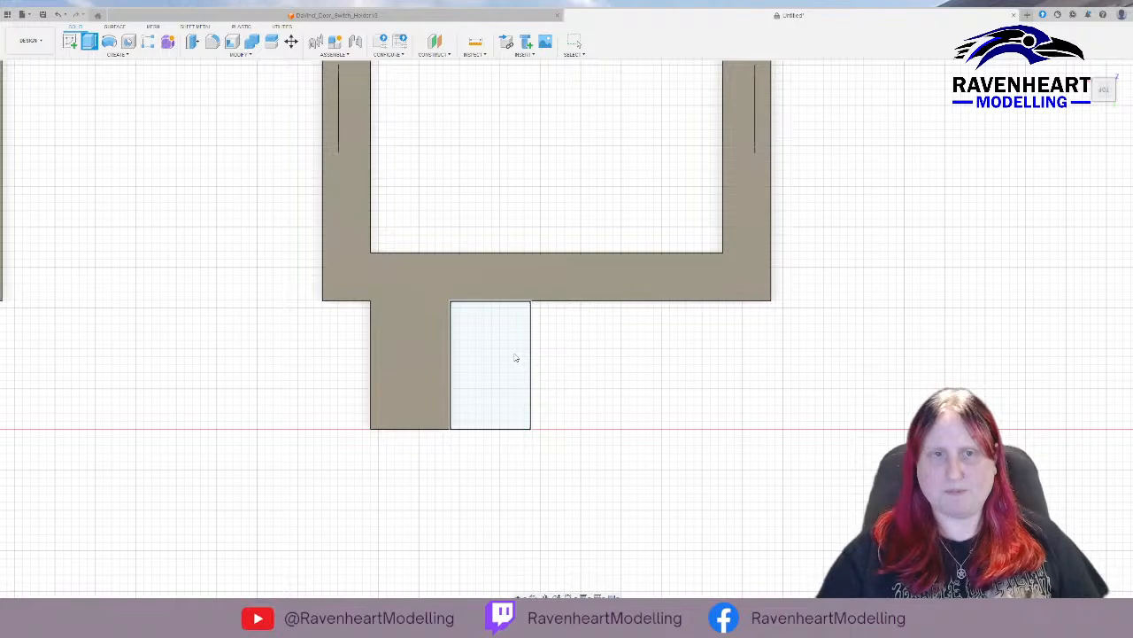
{"action": "middle_click_drag", "start_coordinate": [699, 492], "coordinate": [670, 440], "text": "shift"}
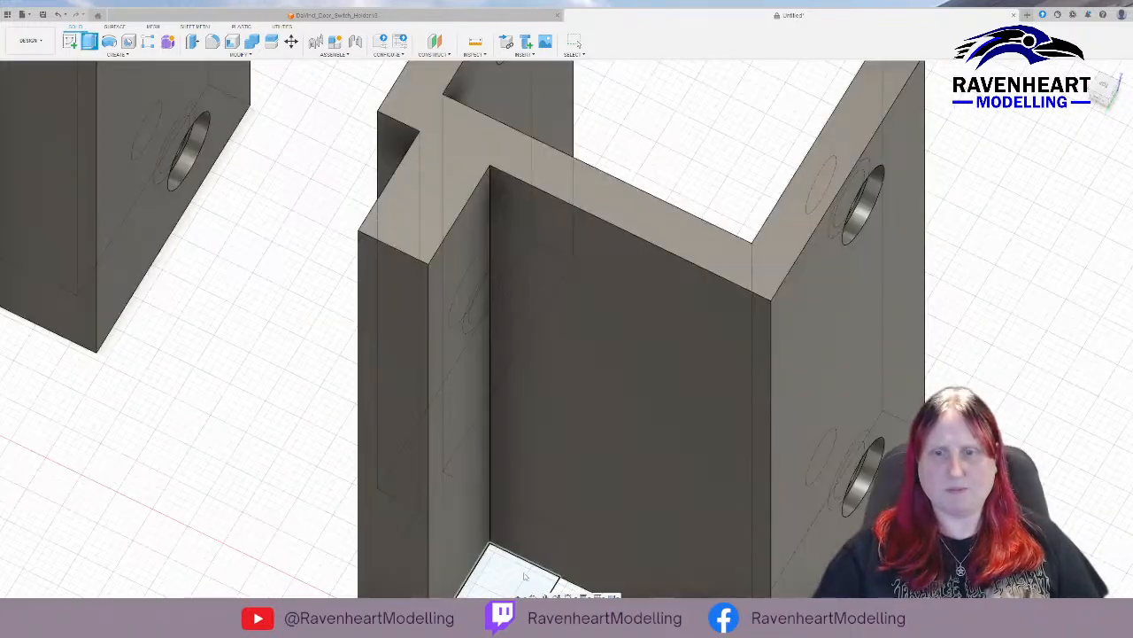
{"action": "middle_click_drag", "start_coordinate": [534, 564], "coordinate": [521, 443]}
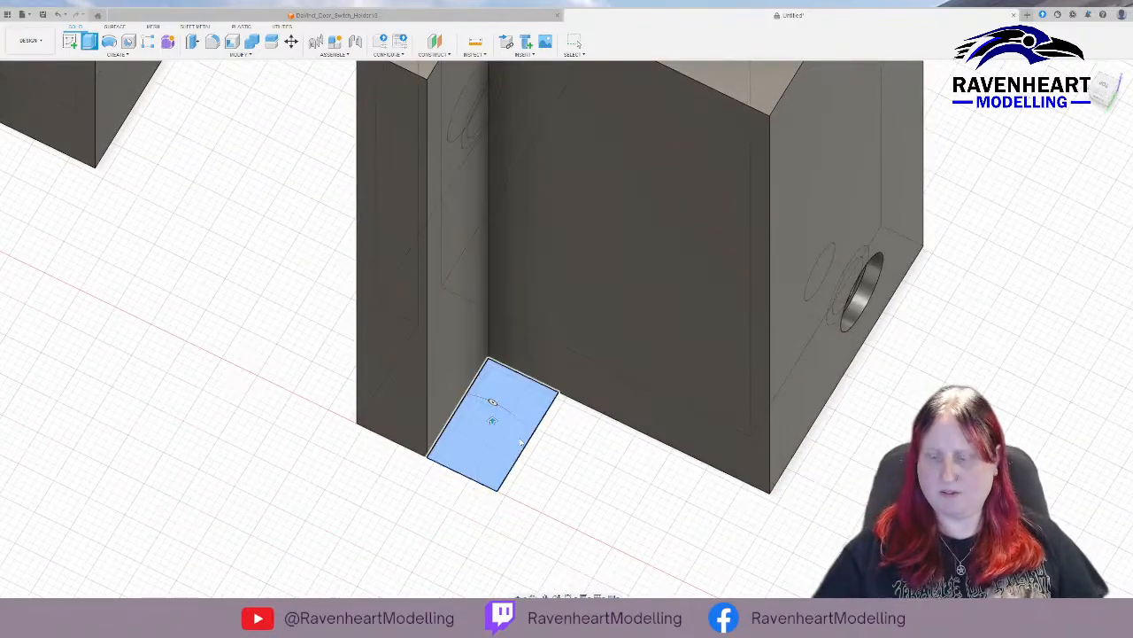
{"action": "left_click", "coordinate": [521, 443]}
{"action": "key", "text": "Return"}
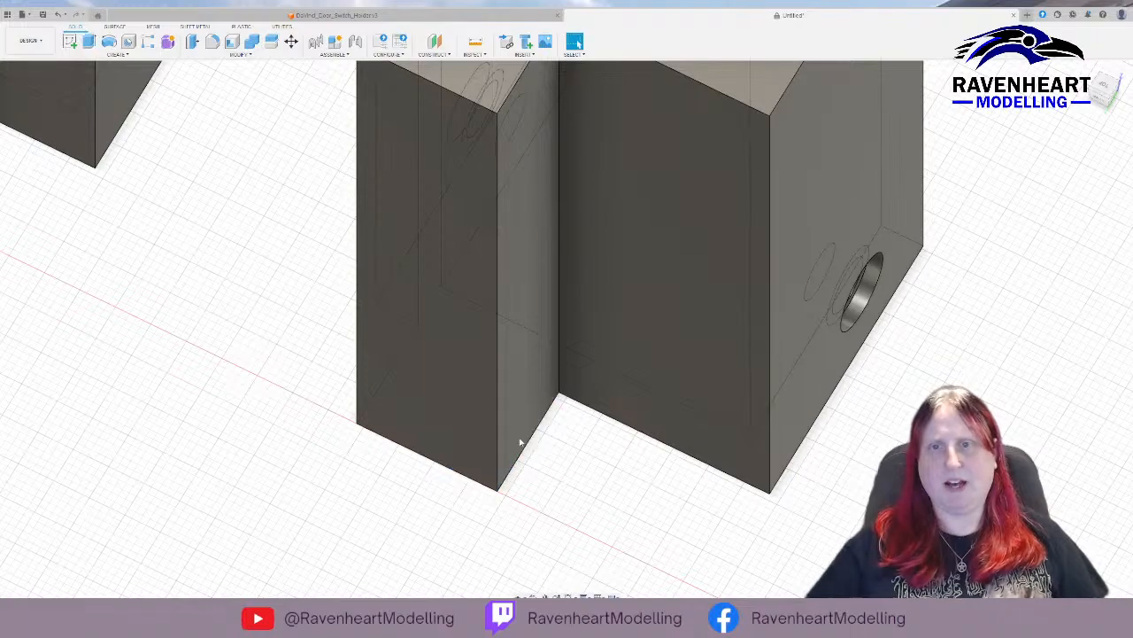
Fillet the two outer vertical edges of the mounting block on both holders in one operation.
{"action": "scroll", "coordinate": [380, 403], "scroll_direction": "down", "scroll_amount": 3}
{"action": "scroll", "coordinate": [381, 406], "scroll_direction": "down", "scroll_amount": 3}
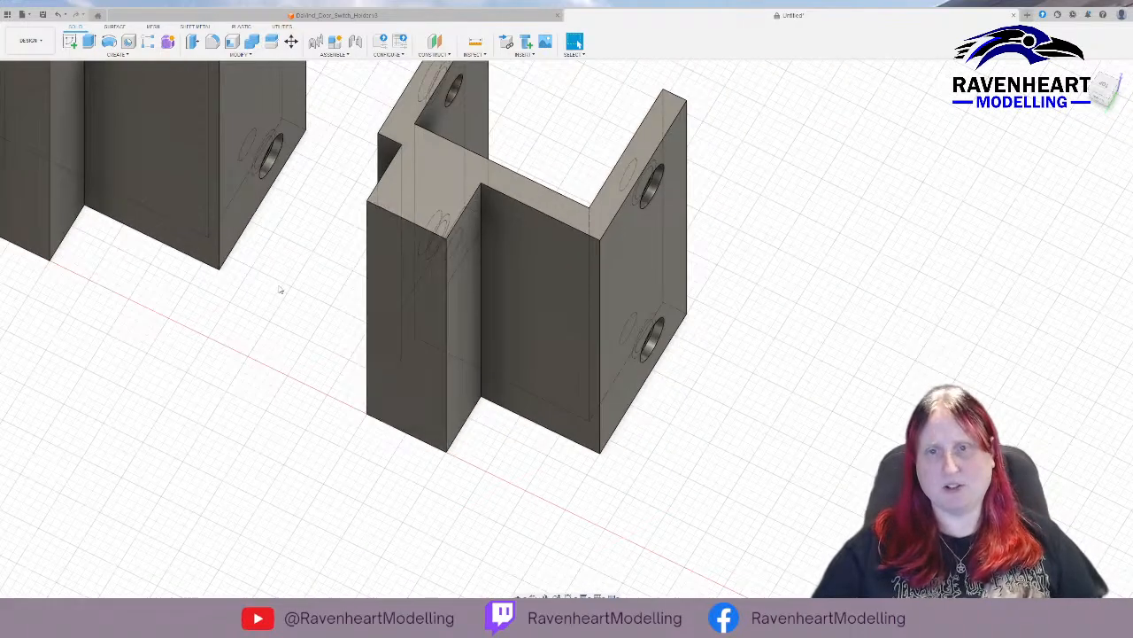
{"action": "middle_click_drag", "start_coordinate": [323, 323], "coordinate": [611, 329], "text": "shift"}
{"action": "middle_click_drag", "start_coordinate": [496, 229], "coordinate": [488, 291], "text": "shift"}
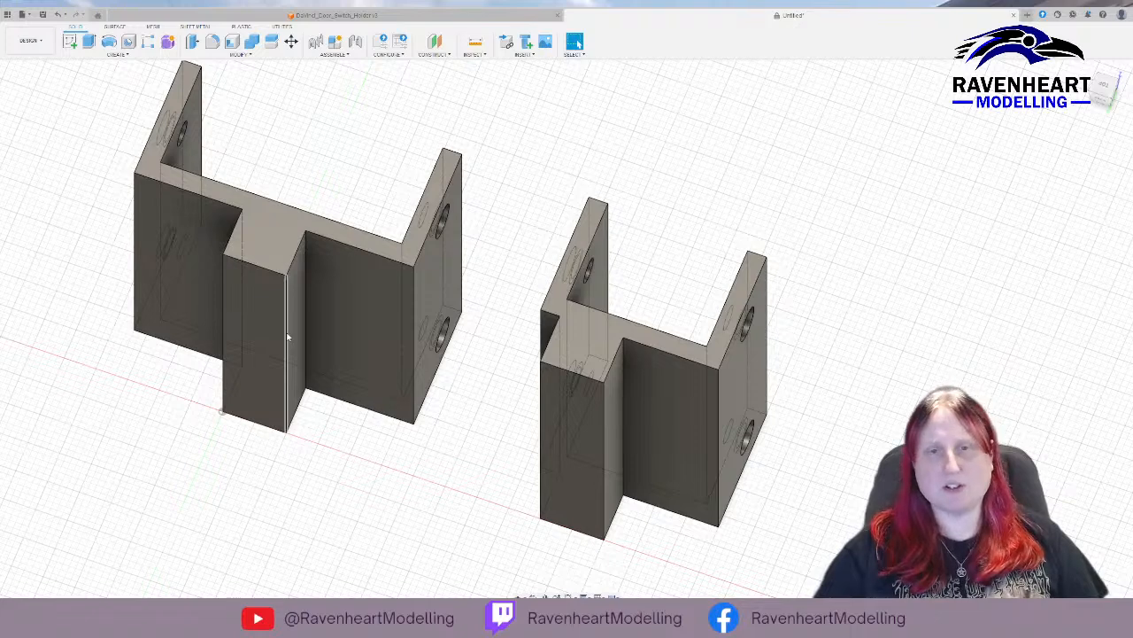
{"action": "left_click", "coordinate": [223, 334], "text": "shift"}
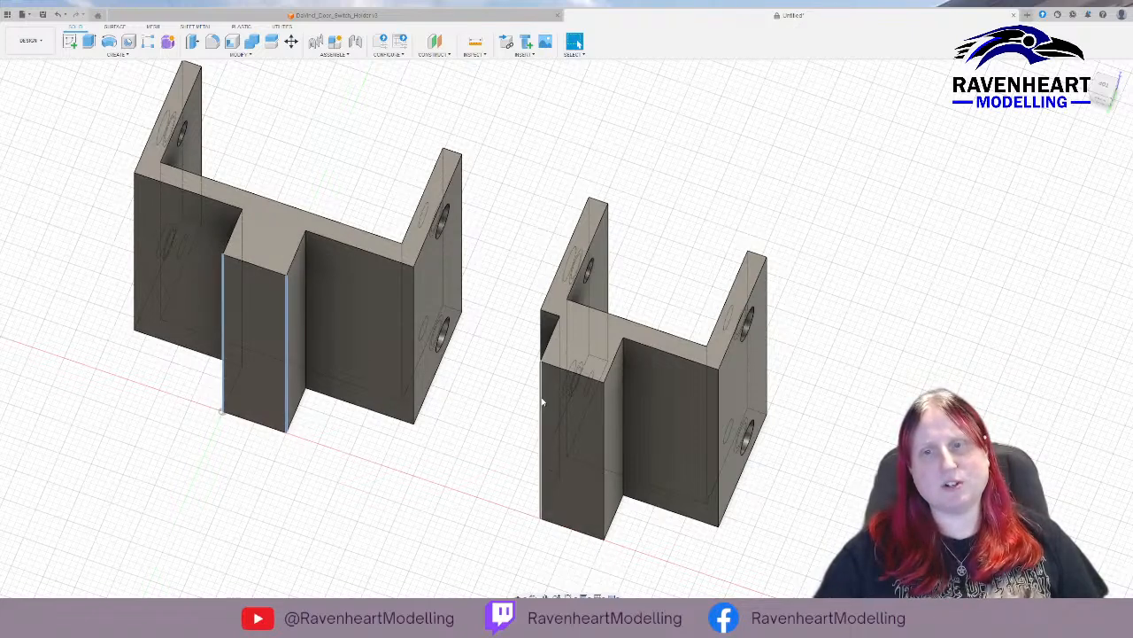
{"action": "left_click", "coordinate": [603, 415], "text": "shift"}
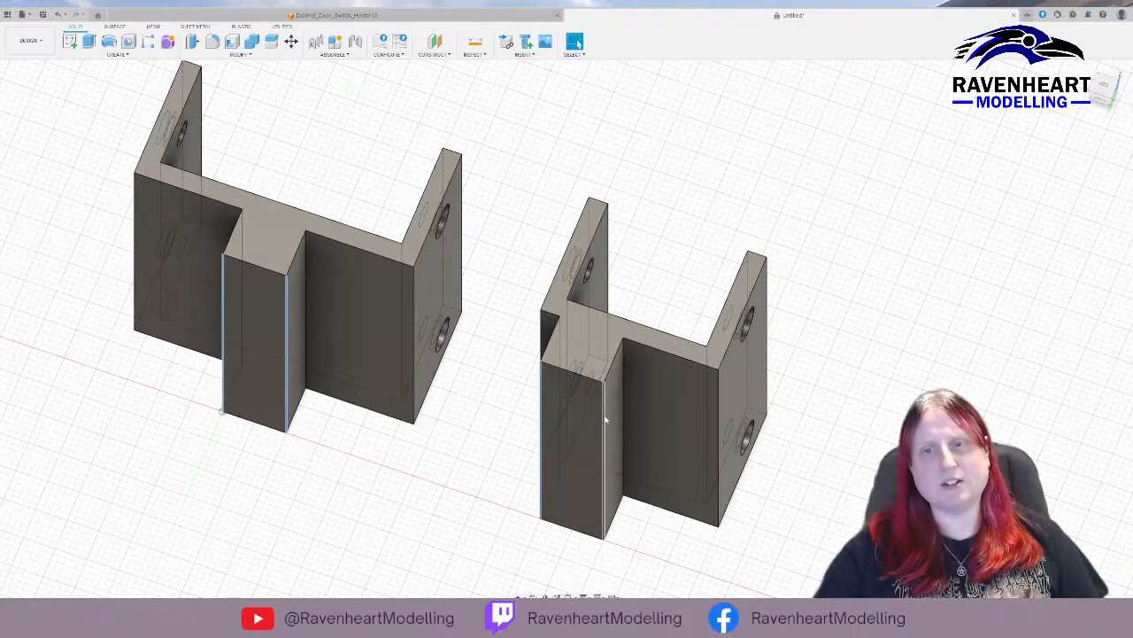
{"action": "left_click", "coordinate": [212, 42]}
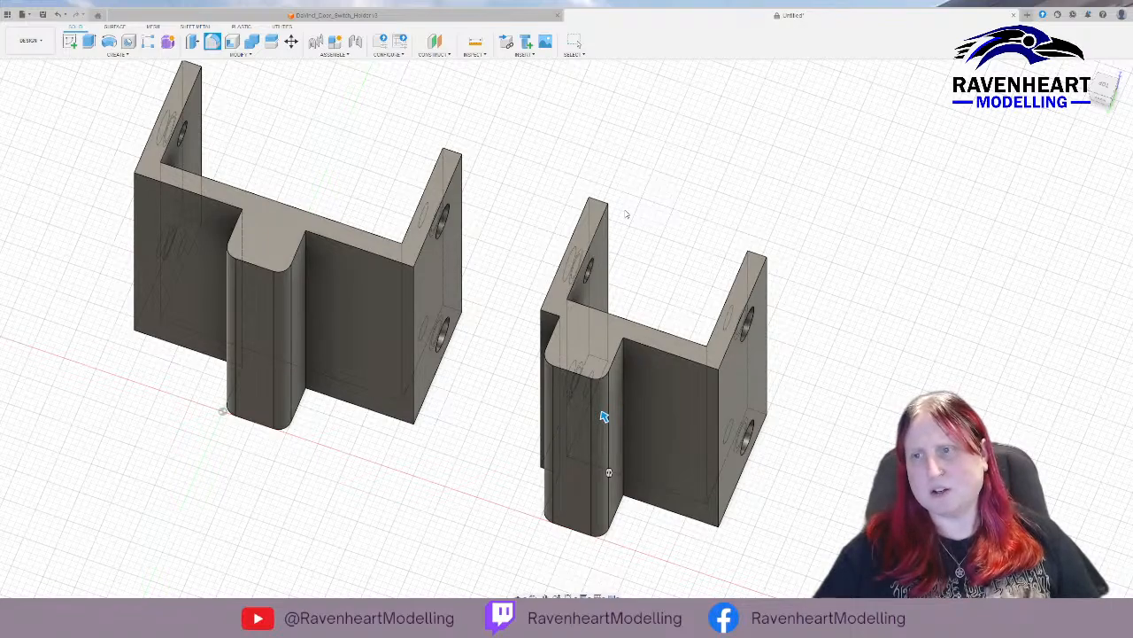
{"action": "key", "text": "Return"}
Try to fillet the end edges of the arms and the vertical back corners of both holders together.
{"action": "middle_click_drag", "start_coordinate": [744, 162], "coordinate": [659, 148], "text": "shift"}
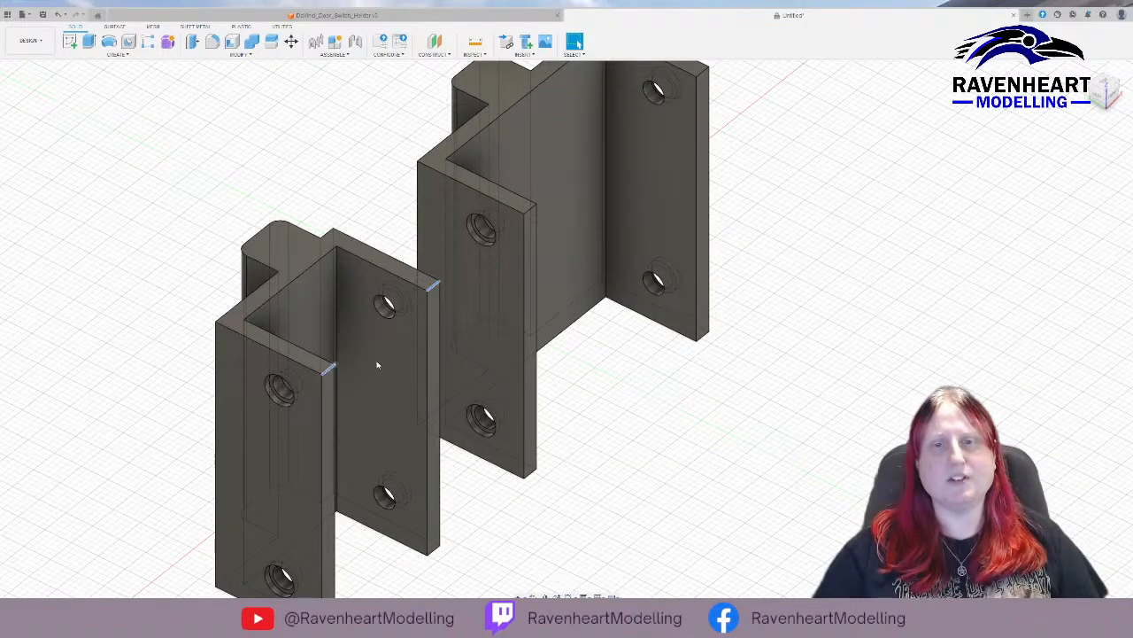
{"action": "left_click", "coordinate": [531, 209]}
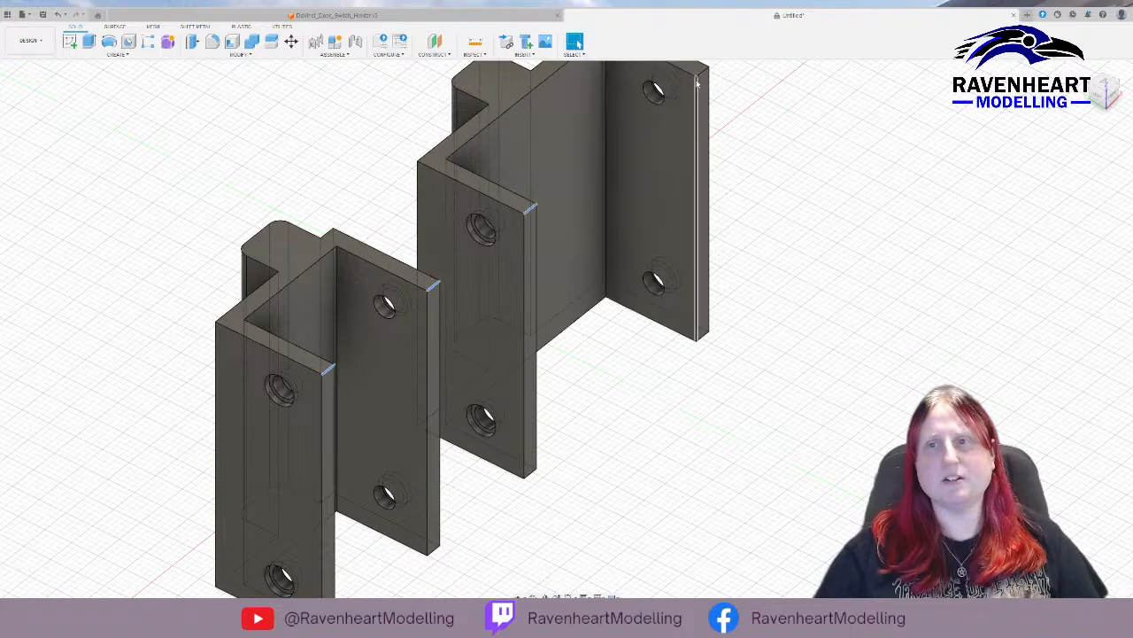
{"action": "left_click", "coordinate": [701, 74]}
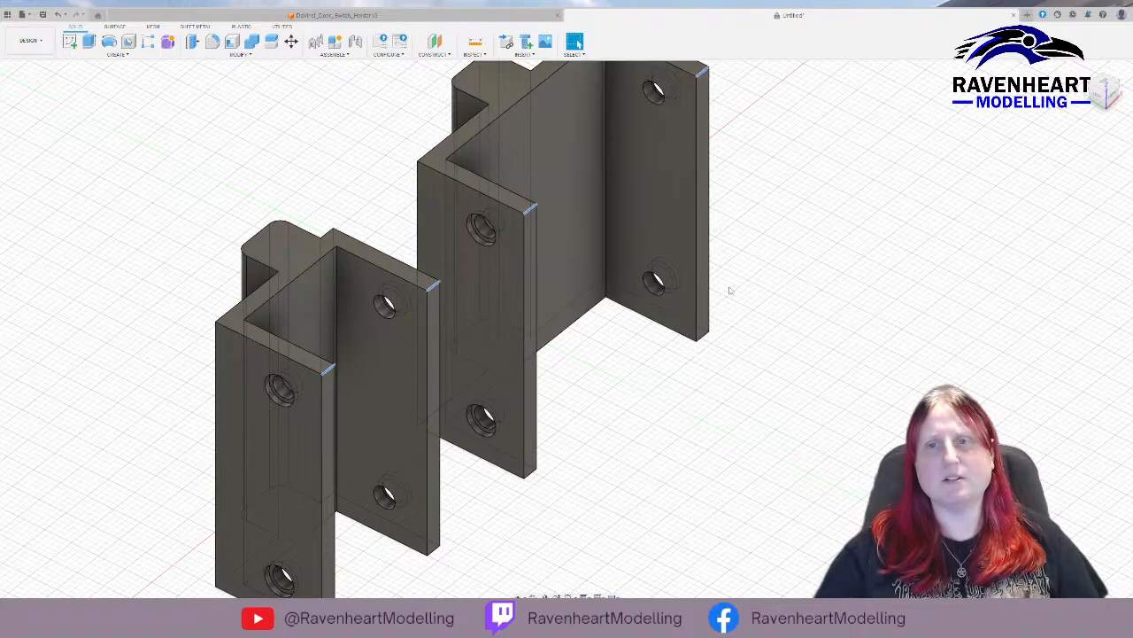
{"action": "middle_click_drag", "start_coordinate": [646, 462], "coordinate": [665, 443], "text": "shift"}
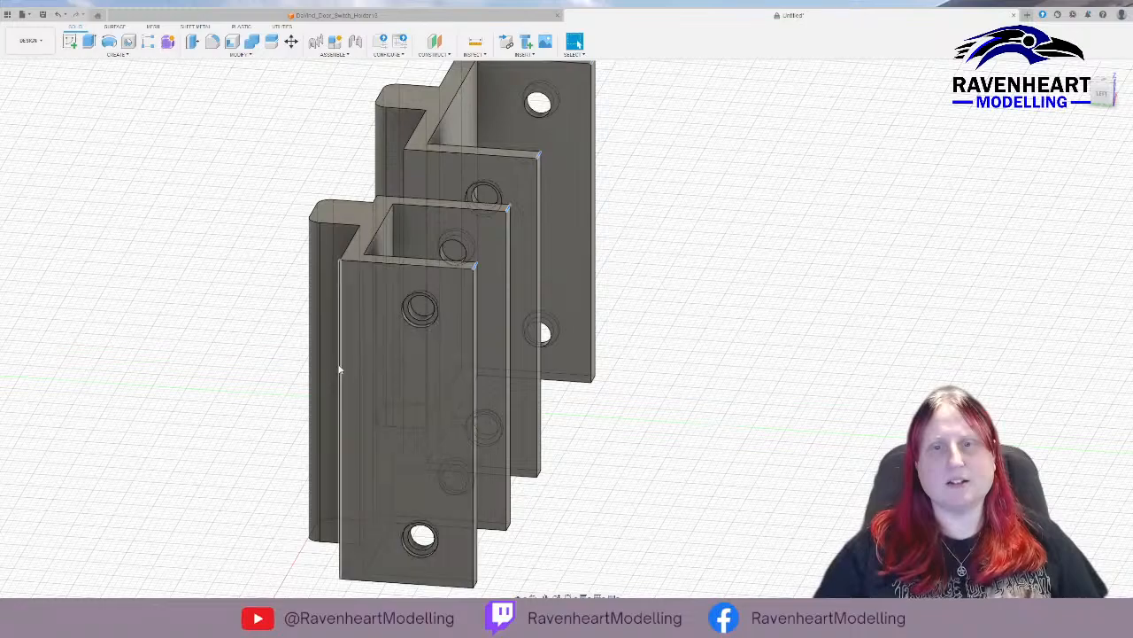
{"action": "middle_click_drag", "start_coordinate": [343, 370], "coordinate": [468, 223], "text": "shift"}
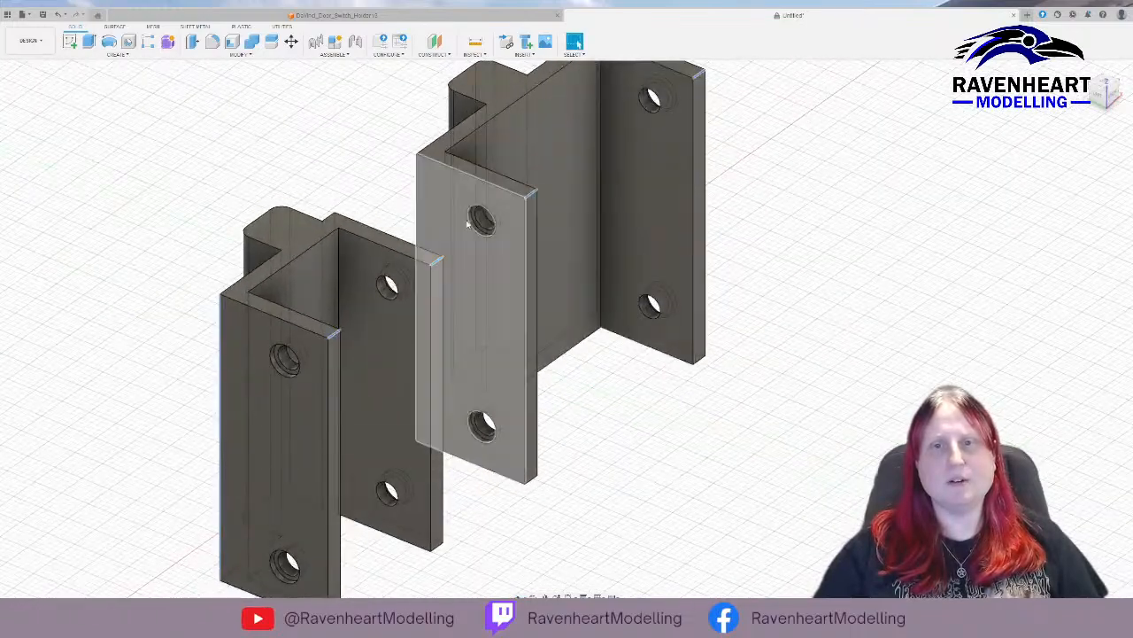
{"action": "left_click", "coordinate": [417, 208]}
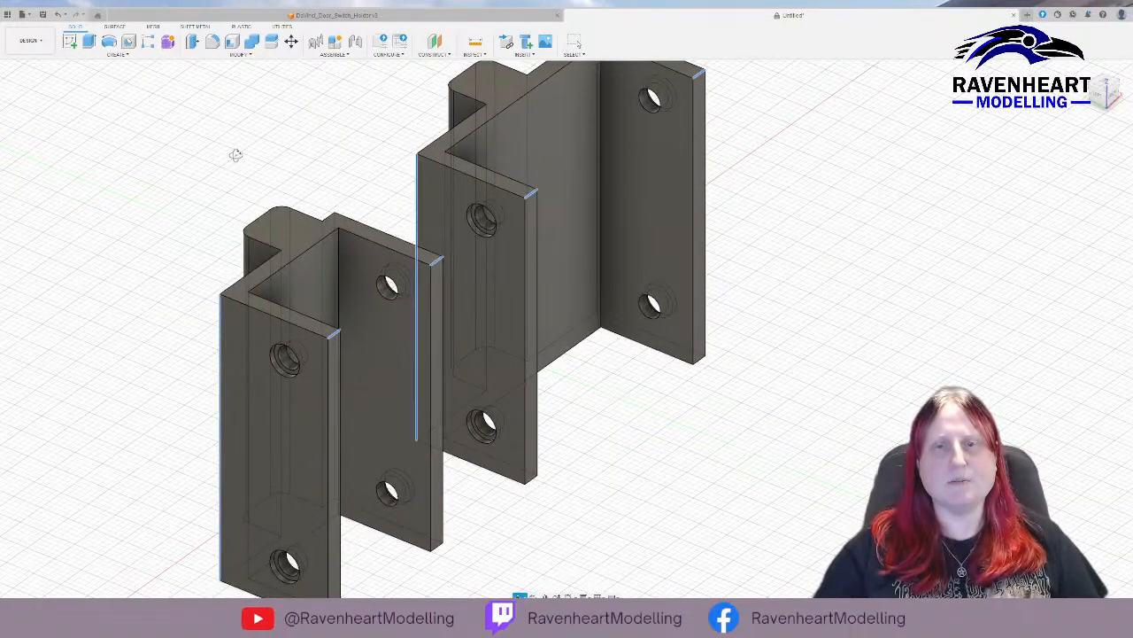
{"action": "middle_click_drag", "start_coordinate": [235, 155], "coordinate": [487, 172], "text": "shift"}
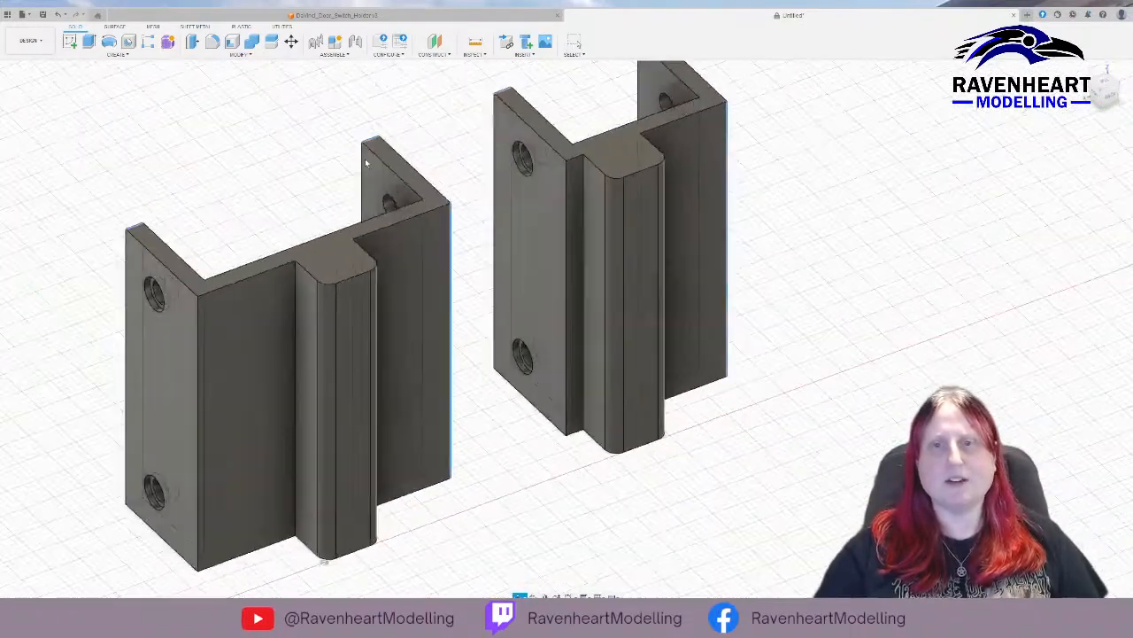
{"action": "left_click", "coordinate": [566, 222]}
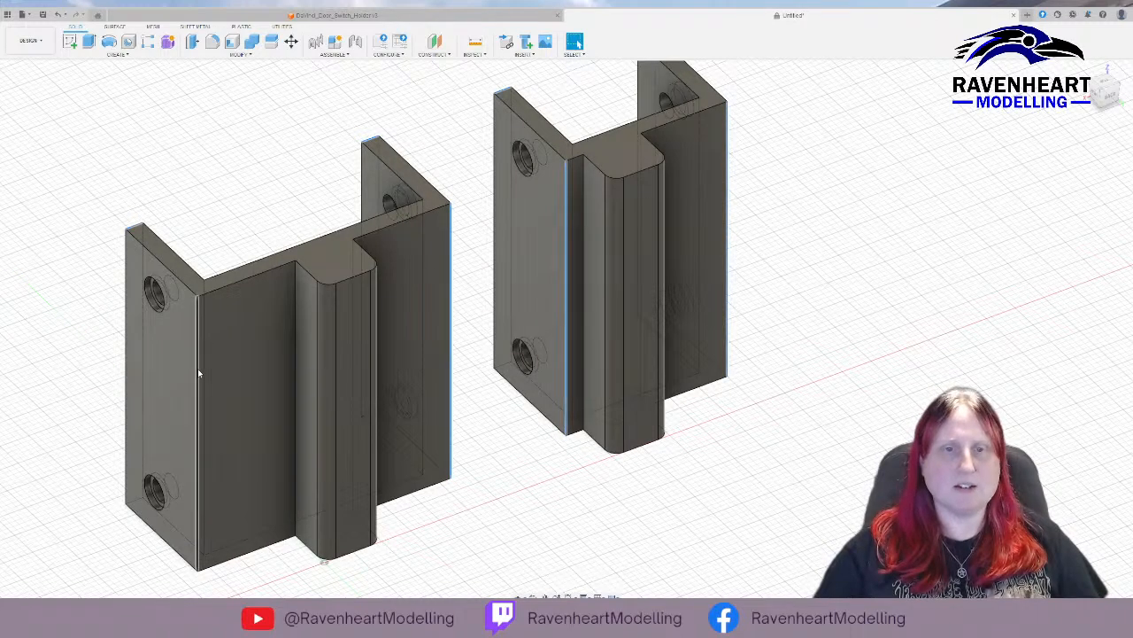
{"action": "left_click", "coordinate": [198, 374]}
{"action": "left_click", "coordinate": [126, 346]}
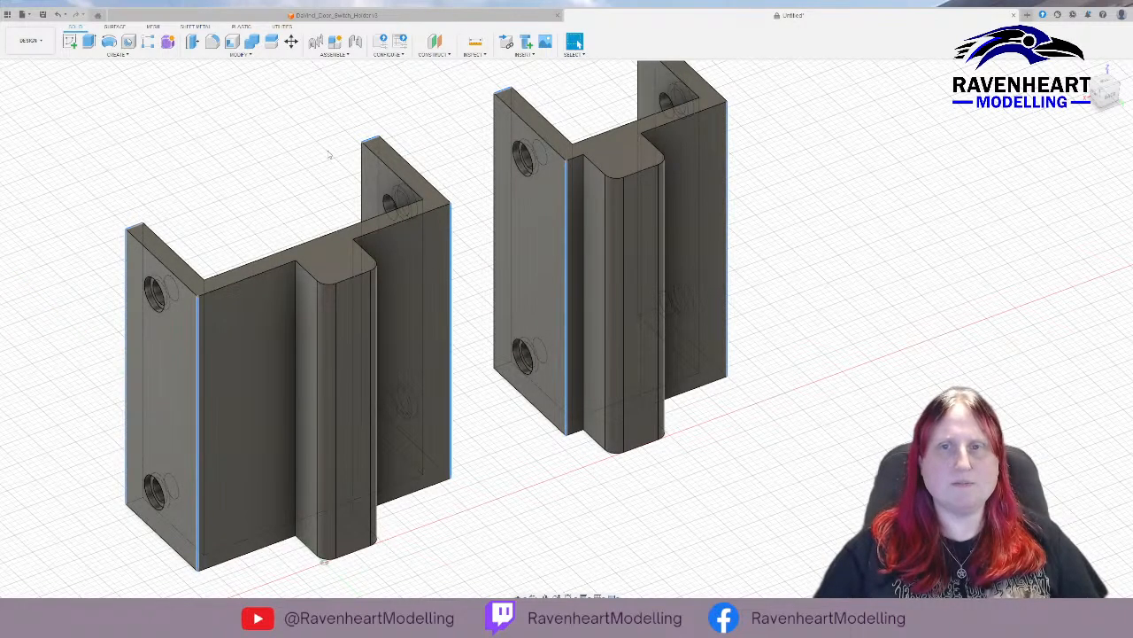
{"action": "middle_click_drag", "start_coordinate": [203, 262], "coordinate": [486, 287], "text": "shift"}
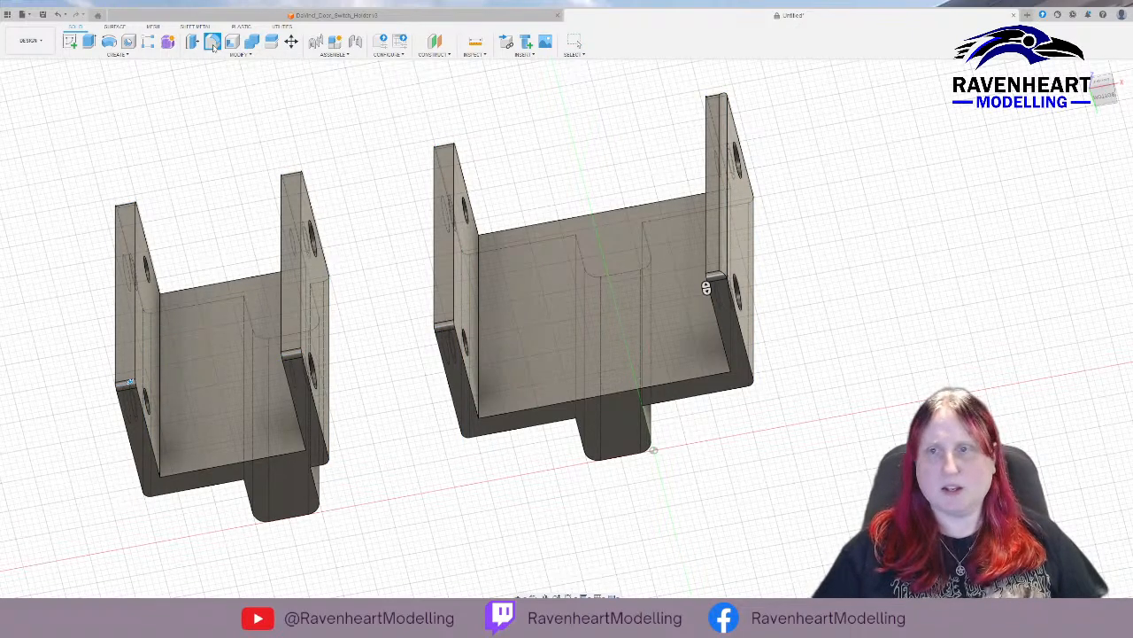
{"action": "key", "text": "Return"}
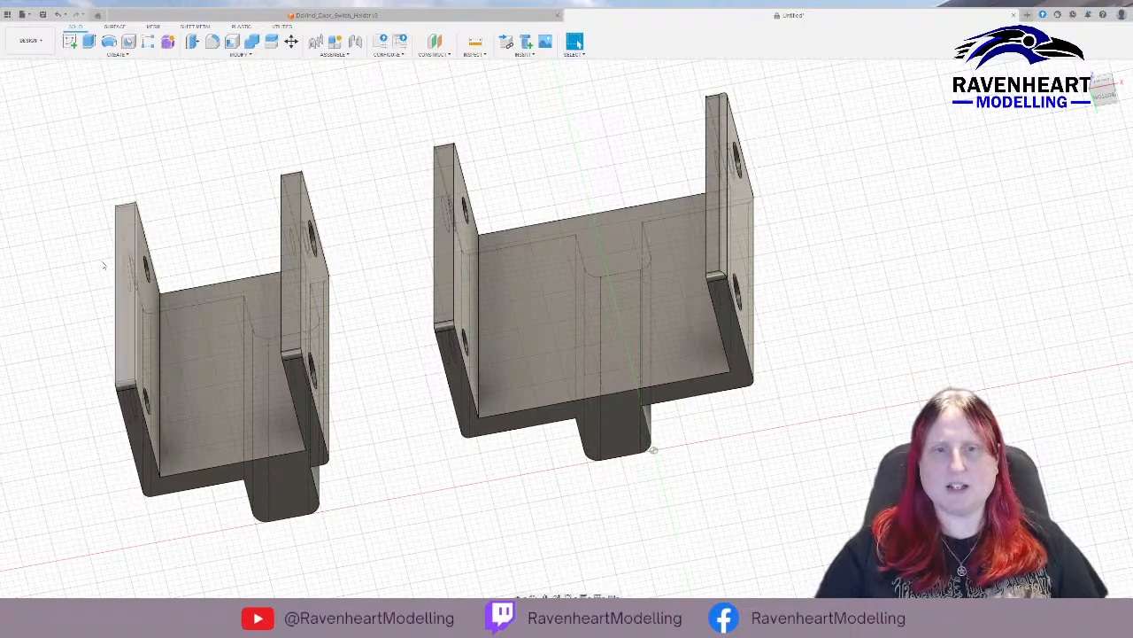
Fillet the two outer vertical back corners of both holder bodies in one operation.
{"action": "middle_click_drag", "start_coordinate": [855, 199], "coordinate": [855, 264], "text": "shift"}
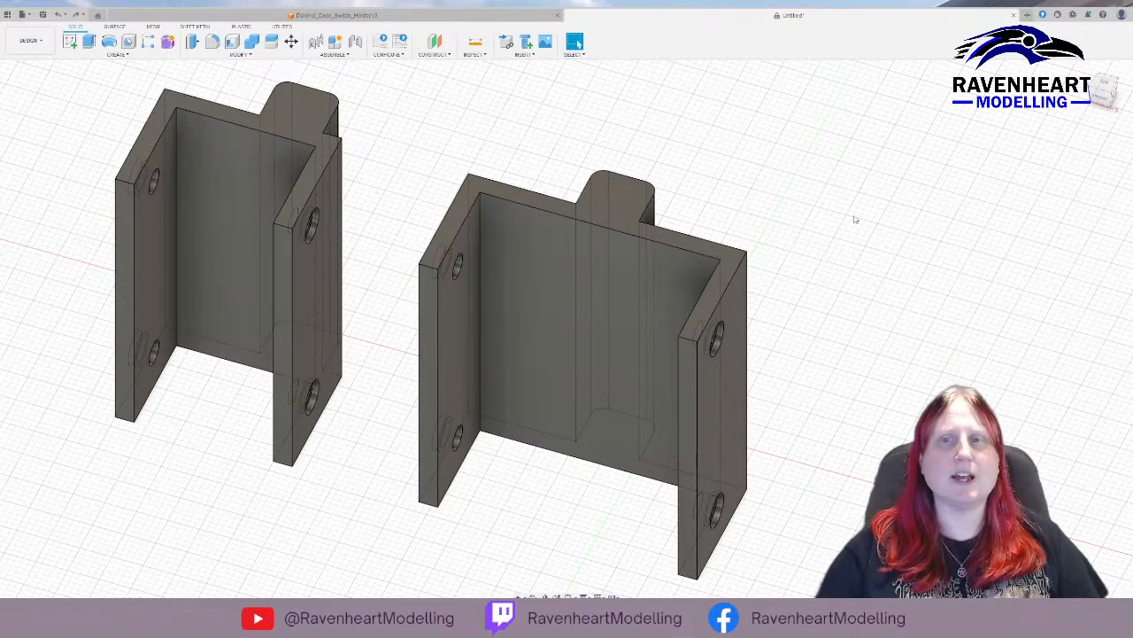
{"action": "middle_click_drag", "start_coordinate": [855, 217], "coordinate": [718, 190], "text": "shift"}
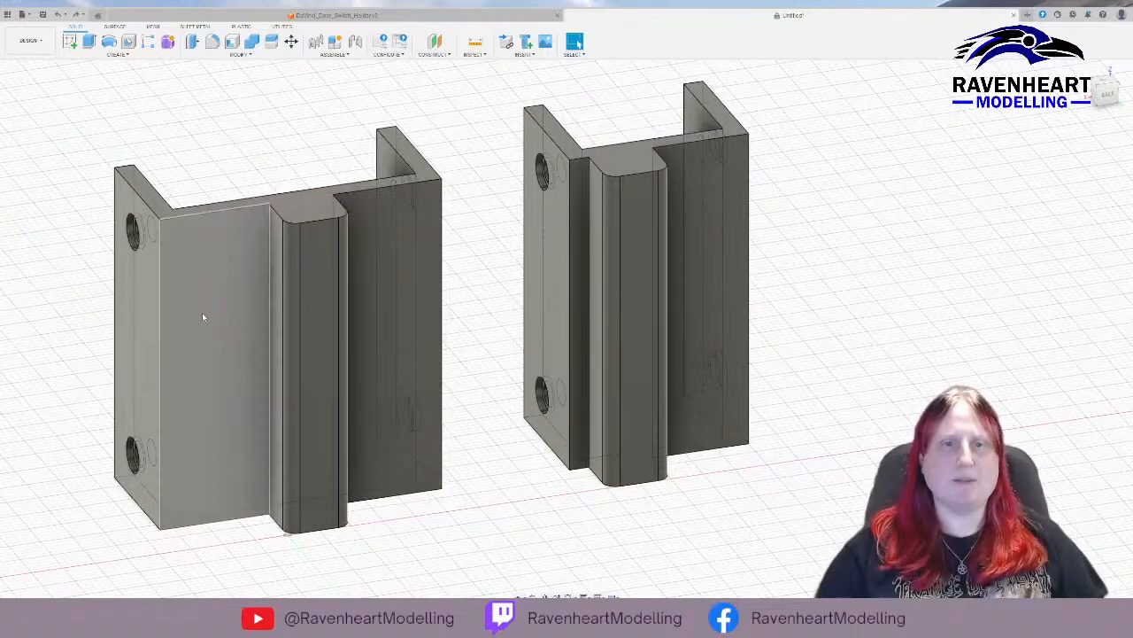
{"action": "left_click", "coordinate": [160, 323]}
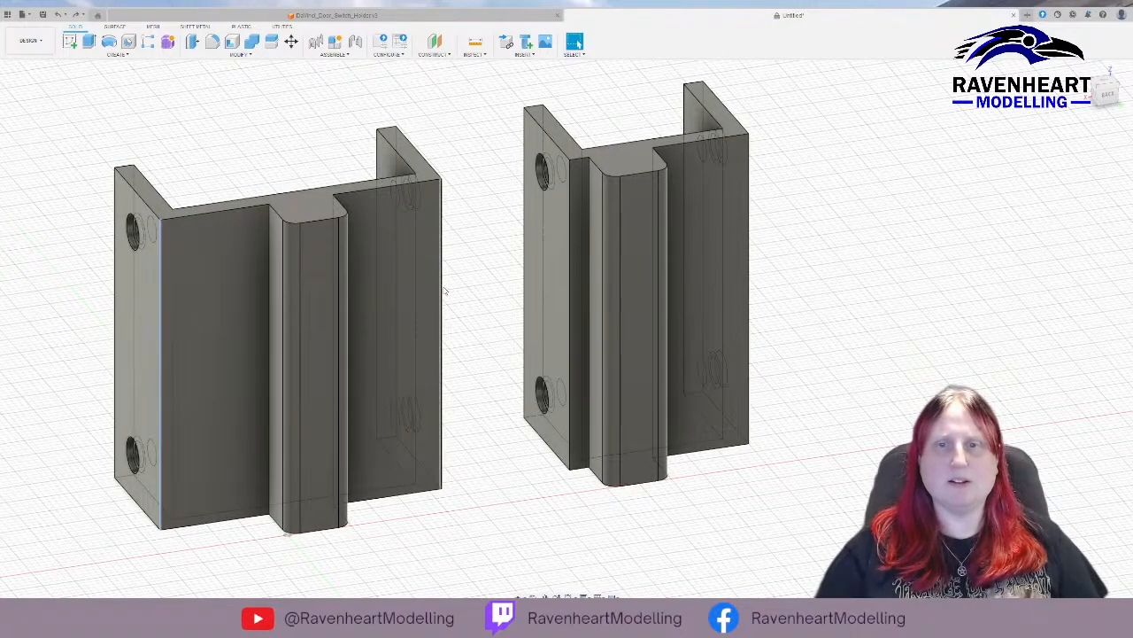
{"action": "left_click", "coordinate": [442, 289], "text": "ctrl"}
{"action": "left_click", "coordinate": [569, 290], "text": "ctrl"}
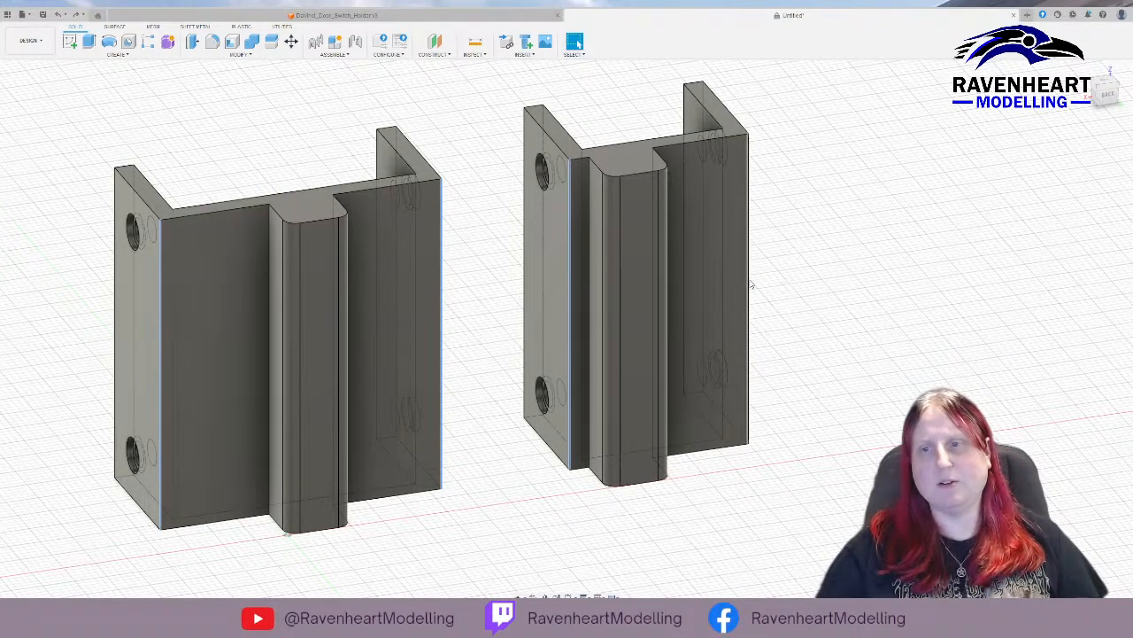
{"action": "left_click", "coordinate": [749, 284], "text": "ctrl"}
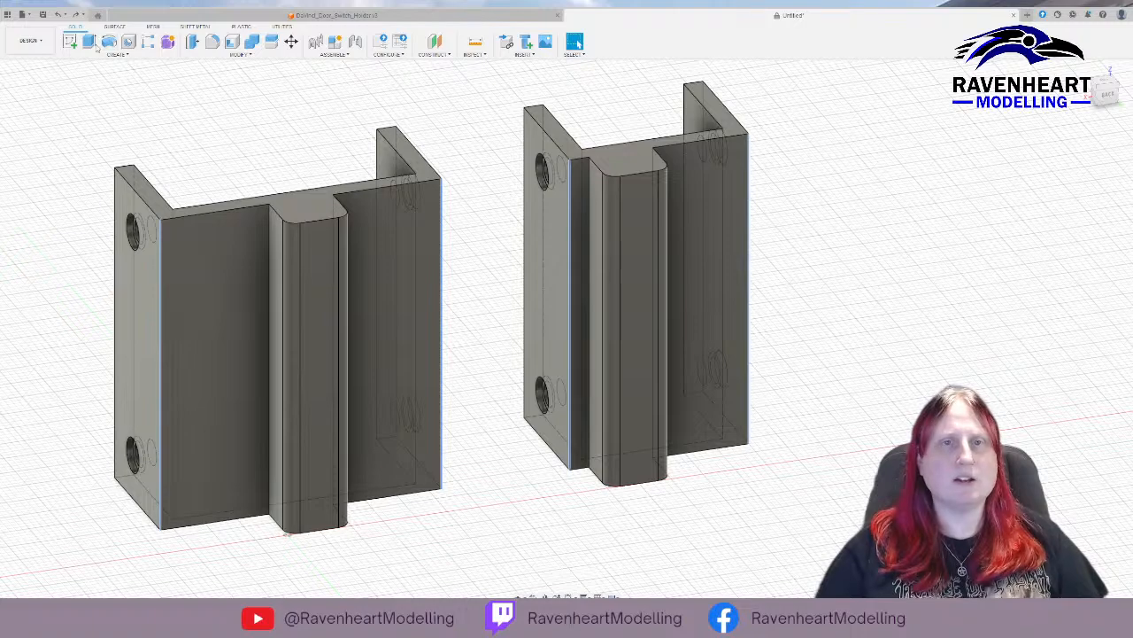
{"action": "left_click", "coordinate": [214, 44]}
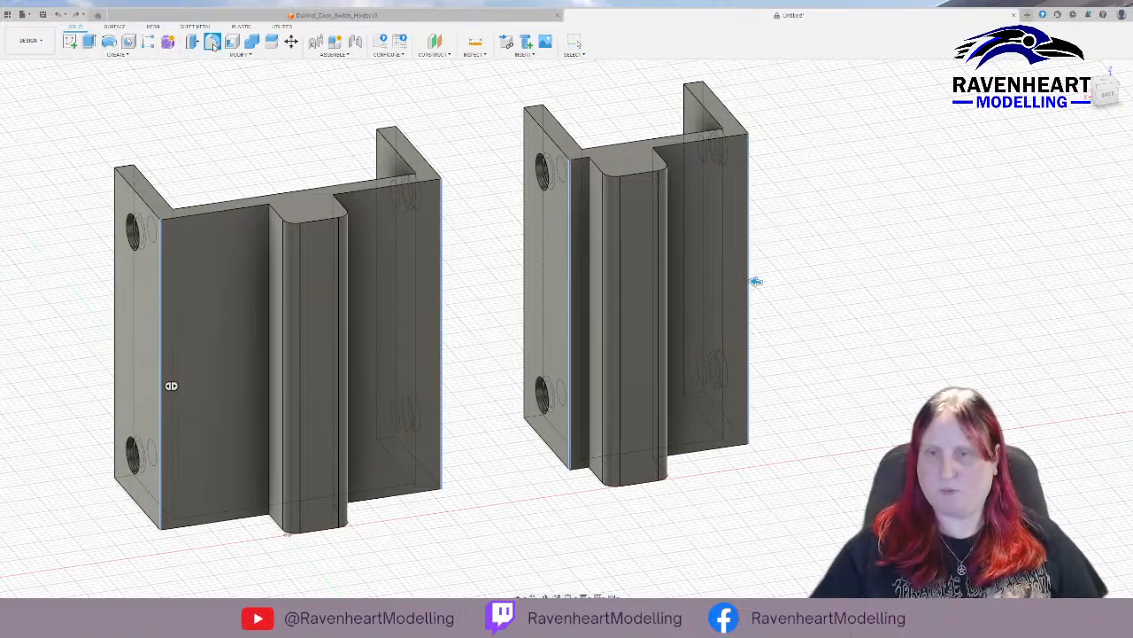
{"action": "key", "text": "Escape"}
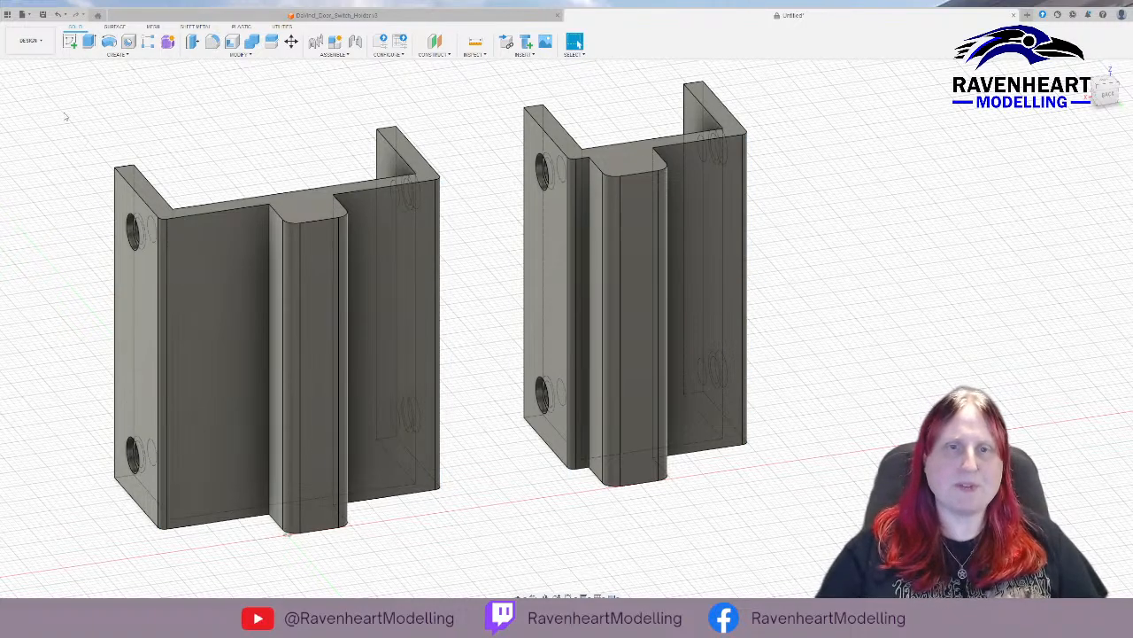
Fillet the short top and bottom edges at the free ends of the wider holder's two arms.
{"action": "middle_click_drag", "start_coordinate": [159, 314], "coordinate": [554, 230], "text": "shift"}
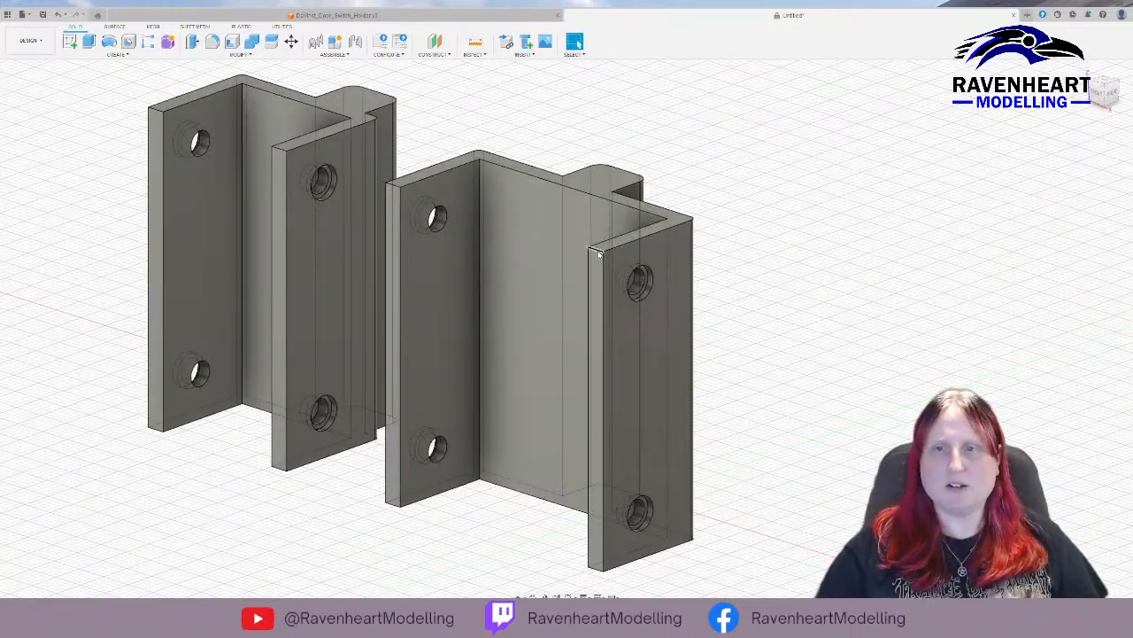
{"action": "left_click", "coordinate": [599, 252]}
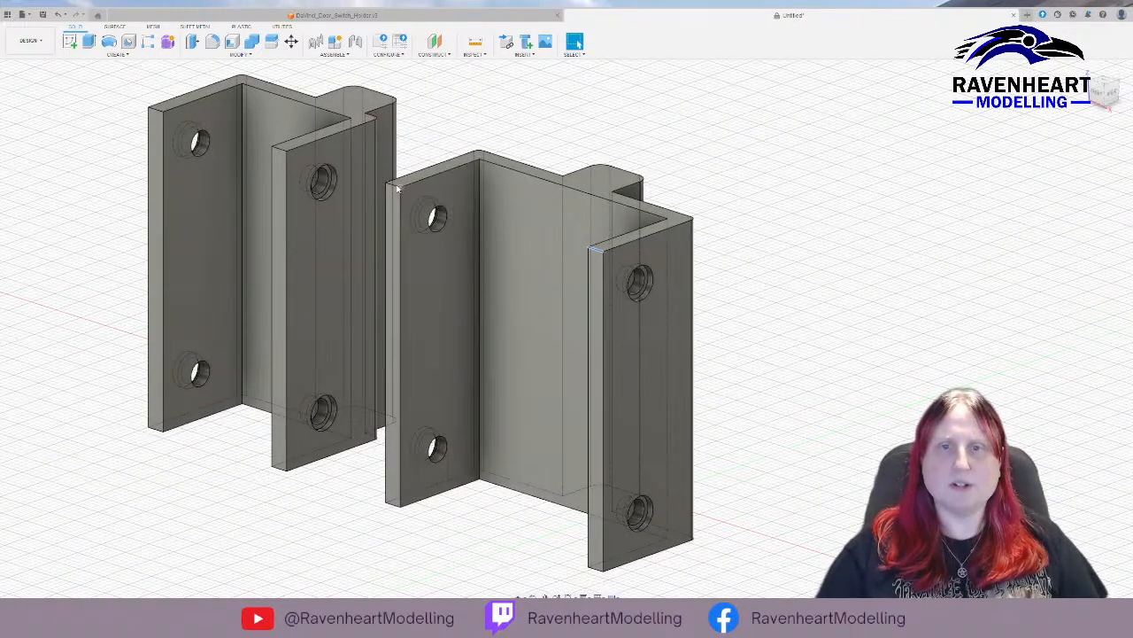
{"action": "left_click", "coordinate": [396, 186], "text": "shift"}
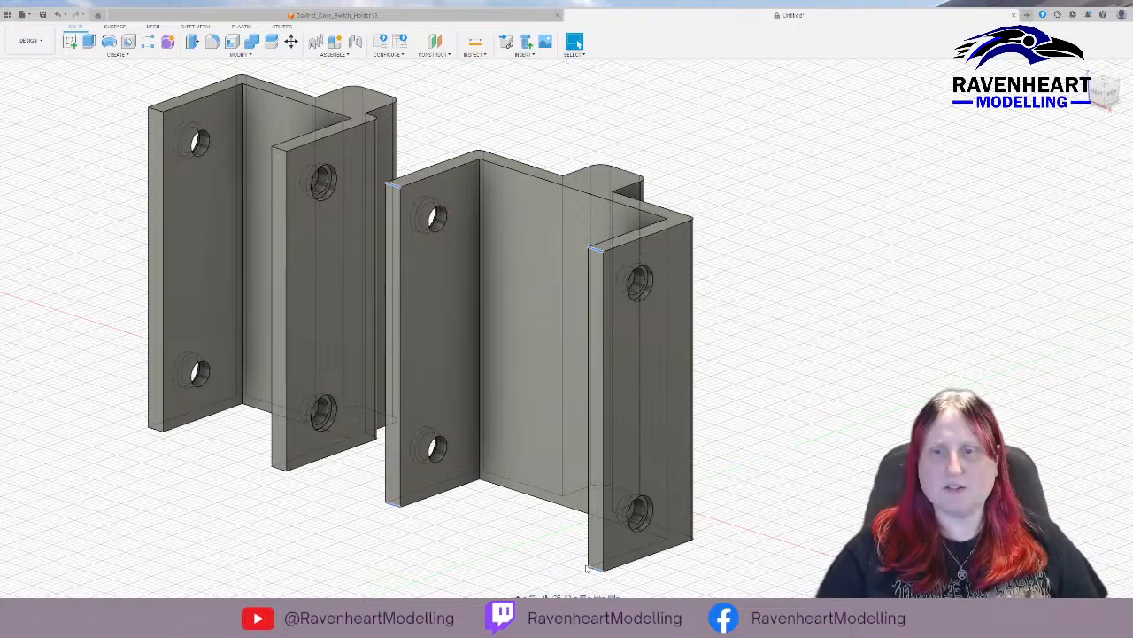
{"action": "left_click", "coordinate": [213, 42]}
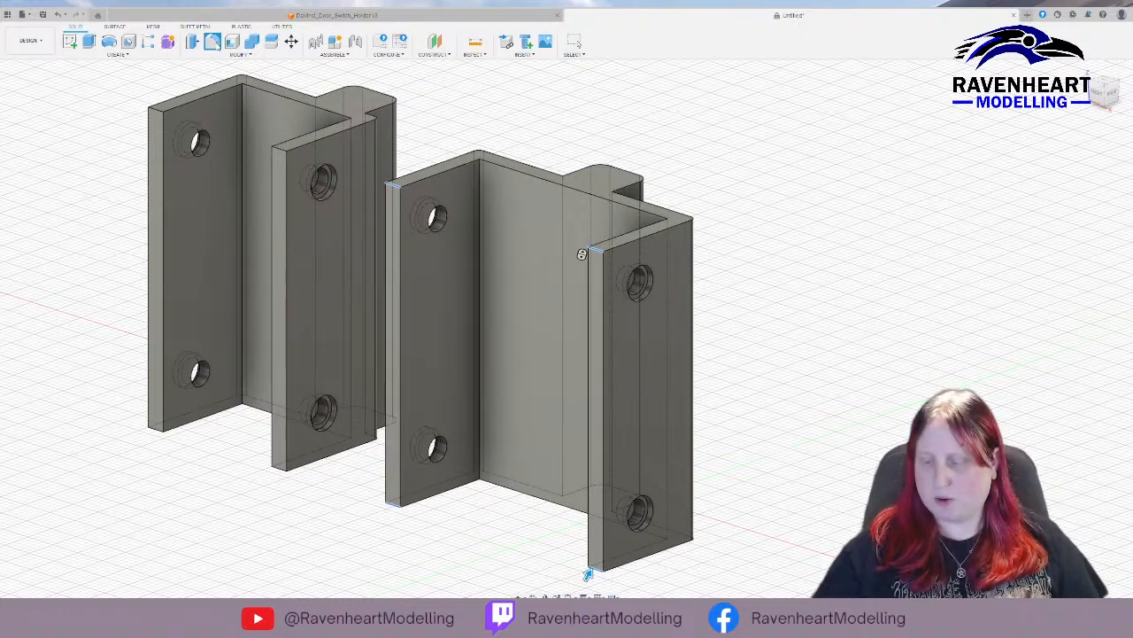
{"action": "key", "text": "Escape"}
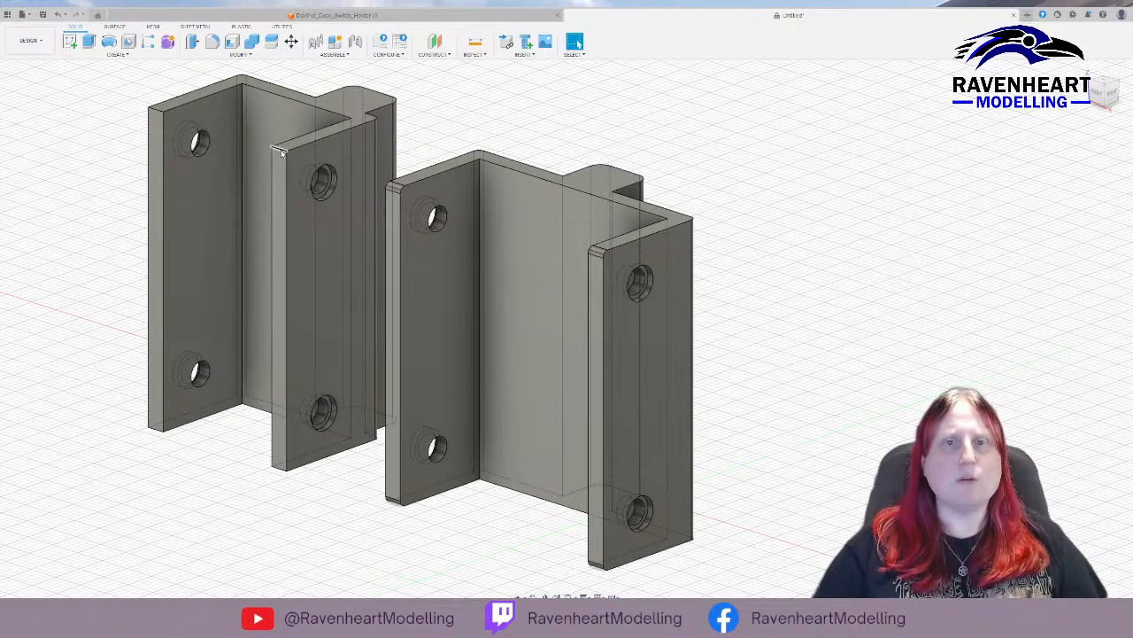
Fillet the short top and bottom edges at the free ends of the narrower holder's two arms with a radius of 2.
{"action": "left_click", "coordinate": [157, 110]}
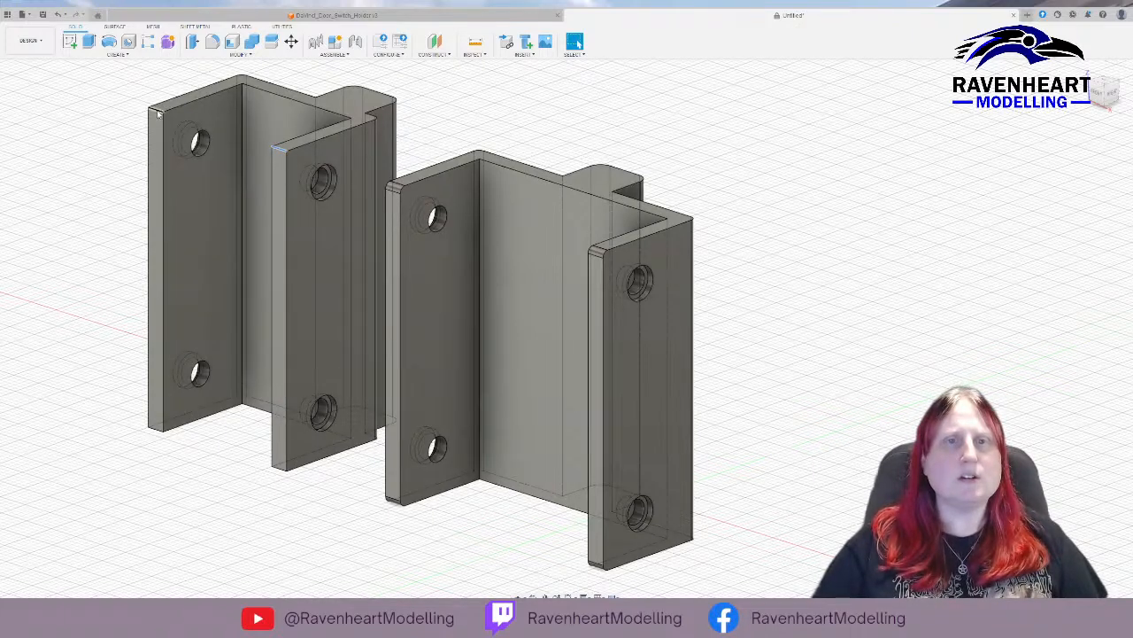
{"action": "left_click", "coordinate": [155, 431]}
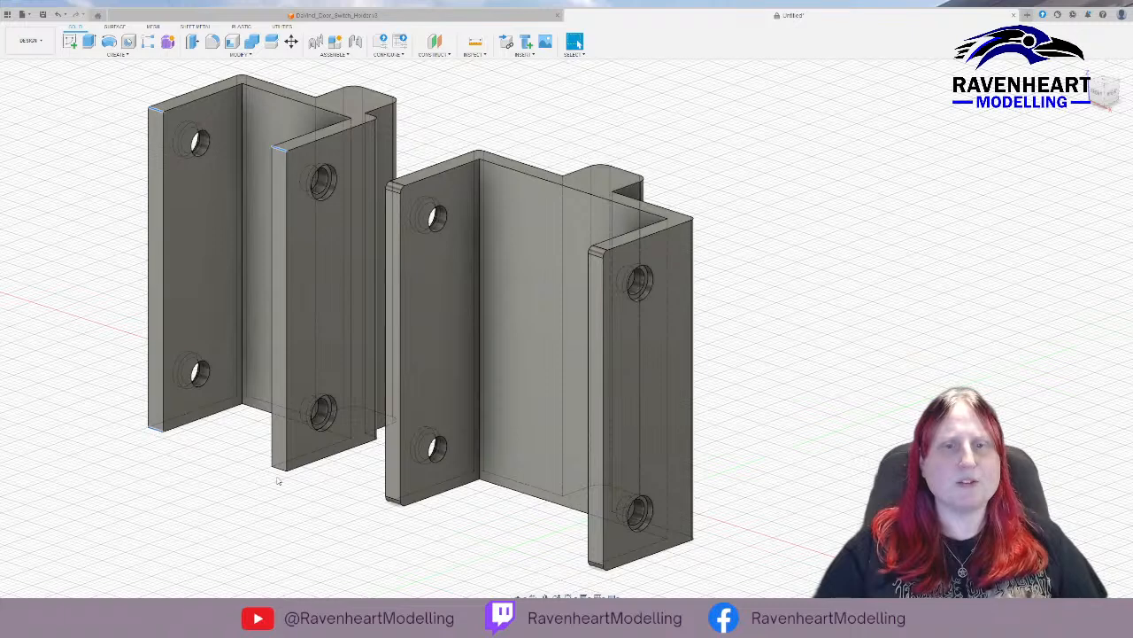
{"action": "left_click", "coordinate": [280, 469]}
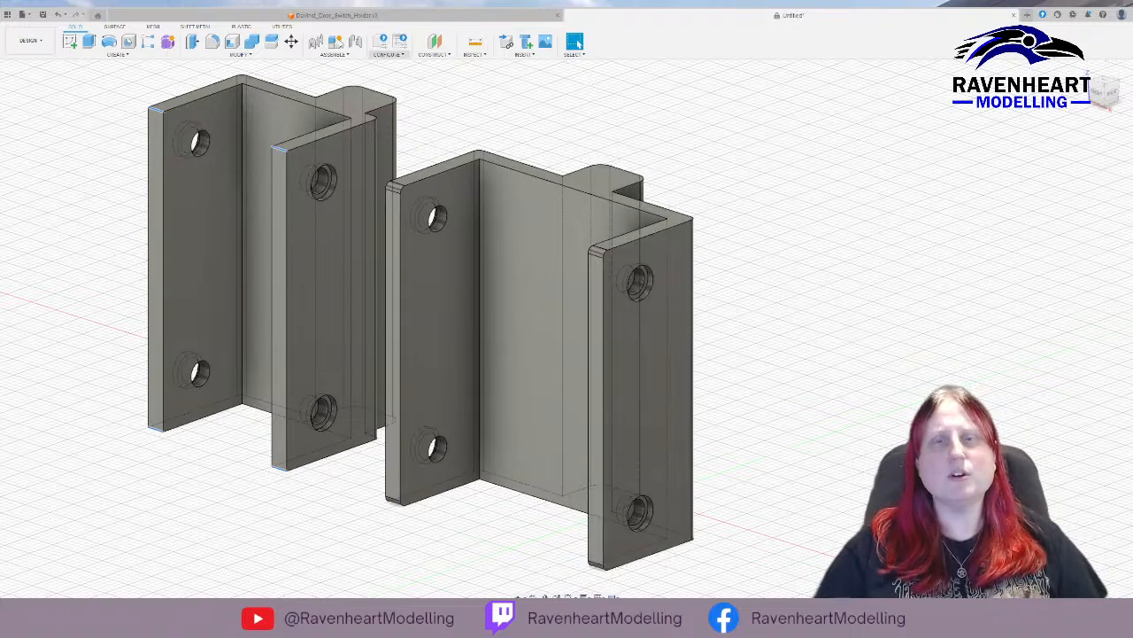
{"action": "key", "text": "f"}
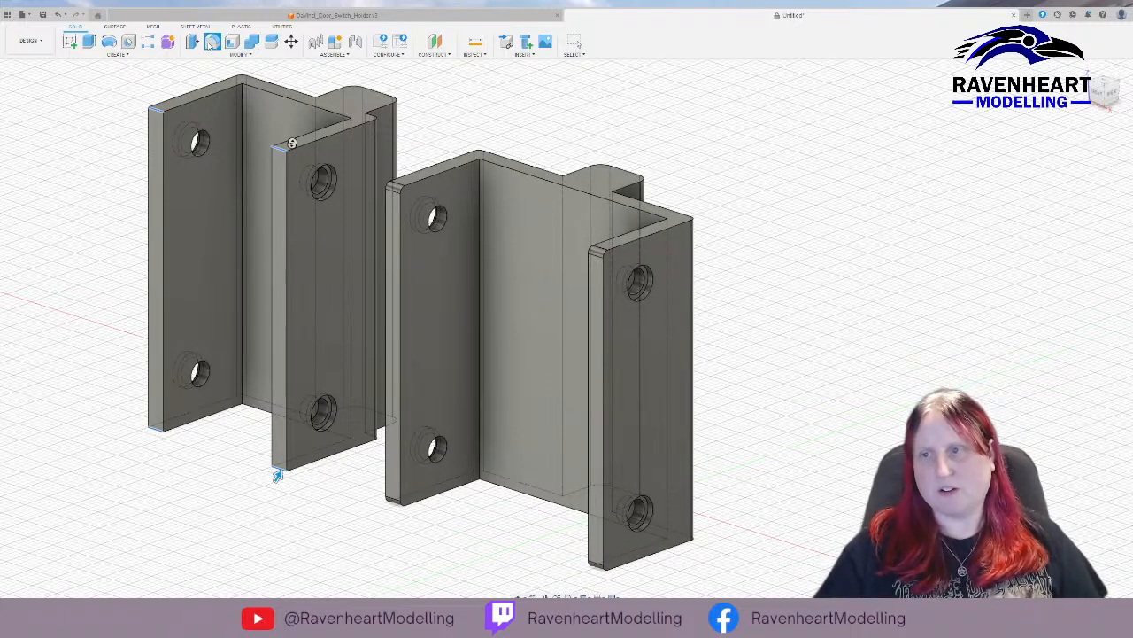
{"action": "type", "text": "2"}
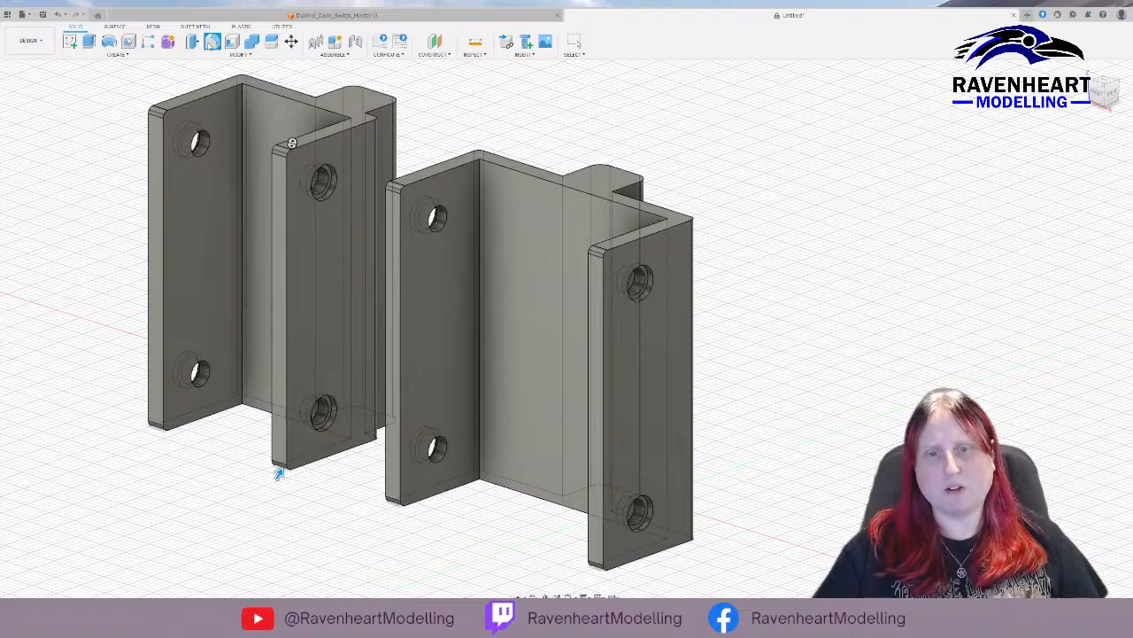
{"action": "key", "text": "Return"}
{"action": "middle_click_drag", "start_coordinate": [113, 309], "coordinate": [177, 293], "text": "shift"}
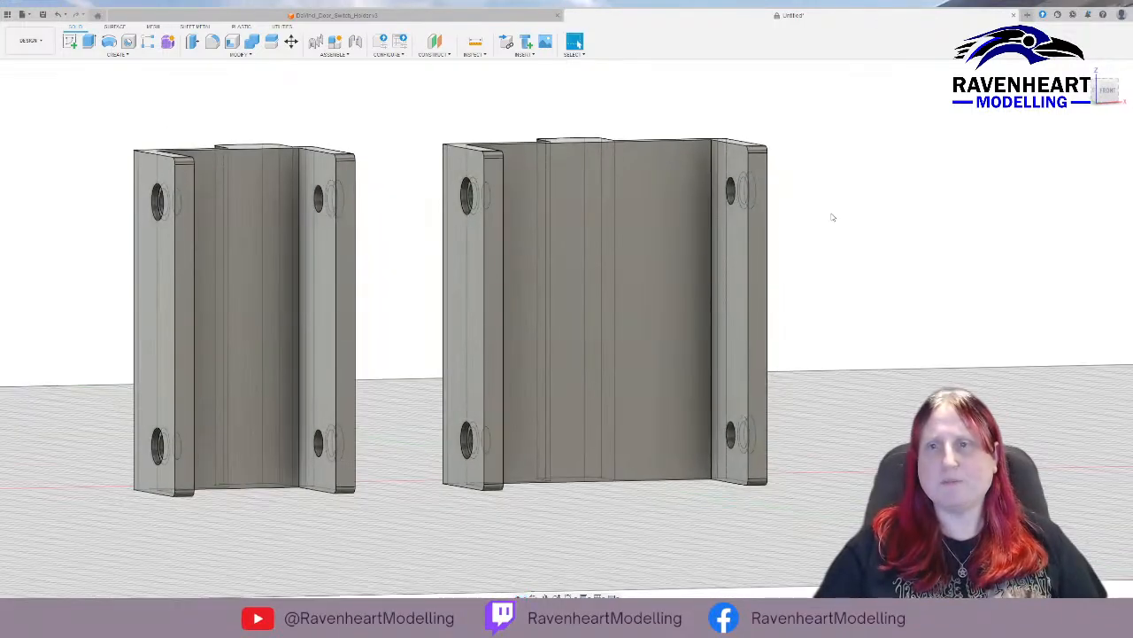
{"action": "middle_click_drag", "start_coordinate": [386, 208], "coordinate": [357, 195], "text": "shift"}
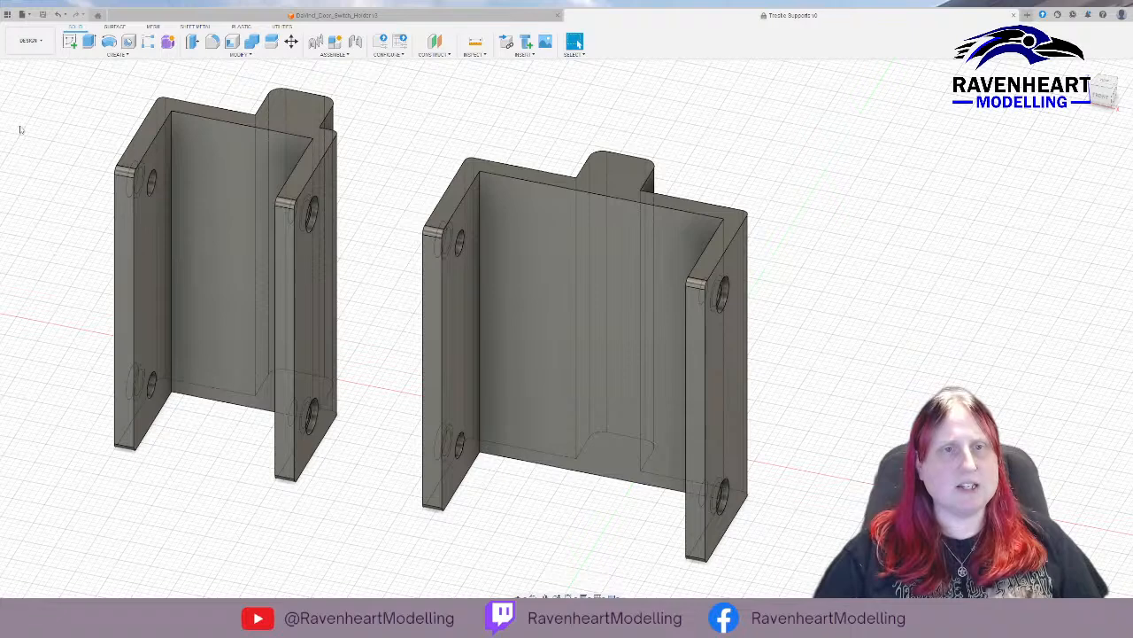
Select the entire wider holder body as the object for the active command.
{"action": "left_click", "coordinate": [71, 137]}
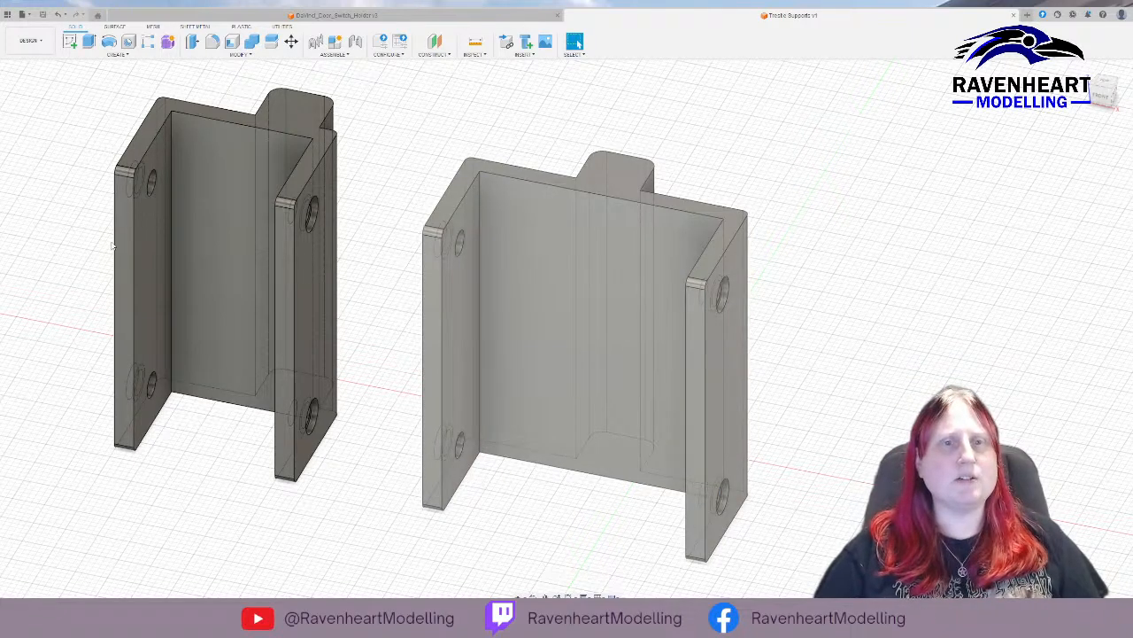
{"action": "left_click", "coordinate": [620, 321]}
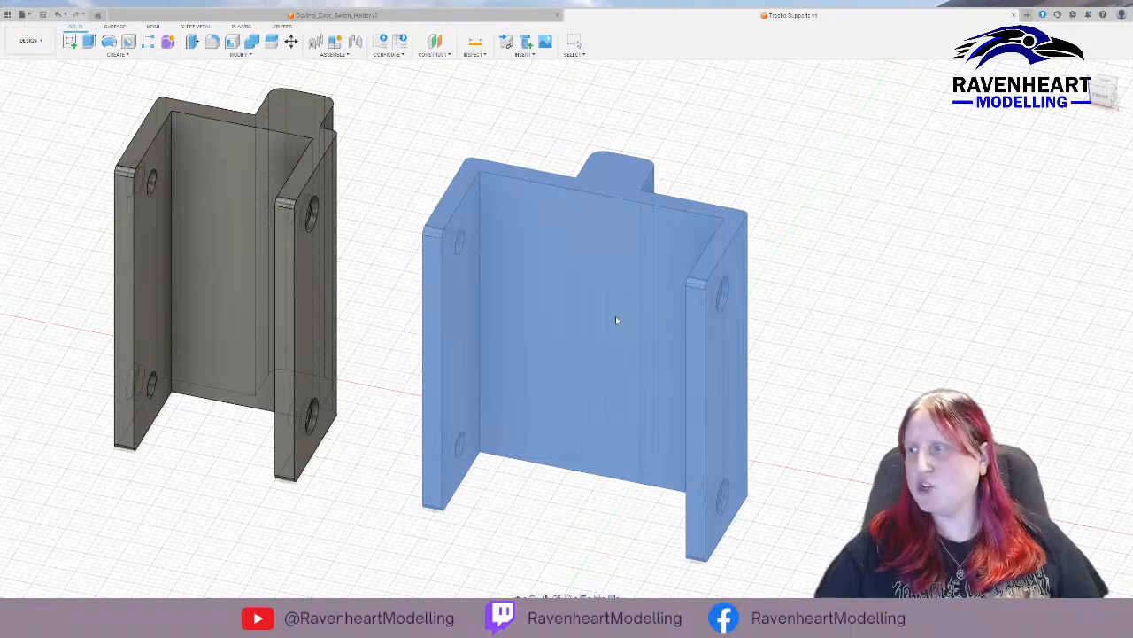
{"action": "left_click", "coordinate": [647, 299]}
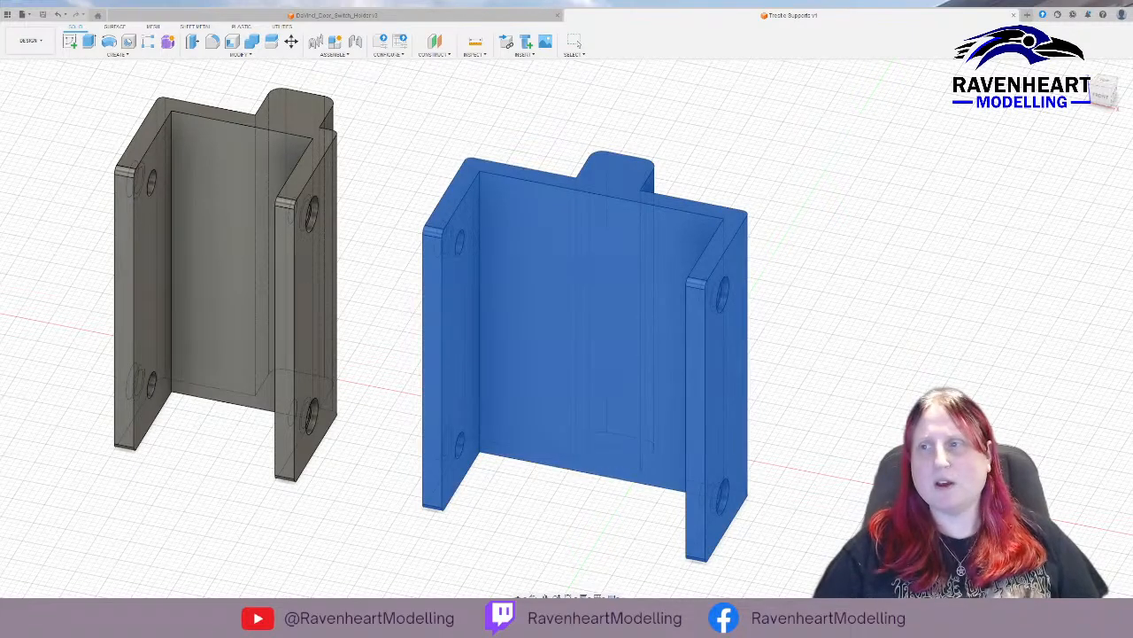
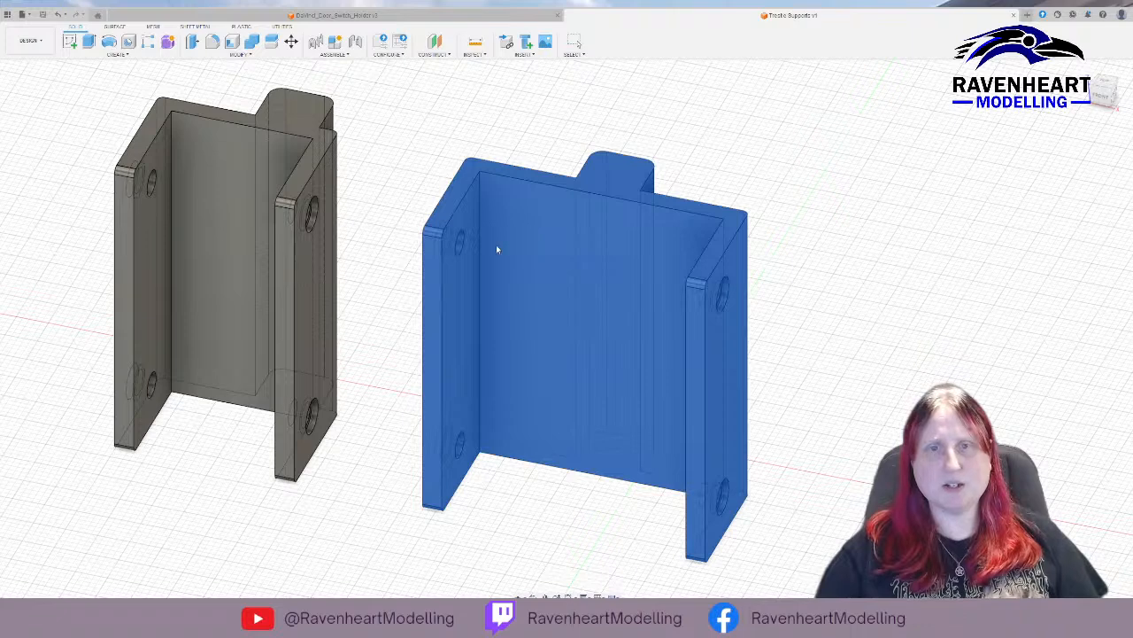
Select the entire narrower holder body on its own for individual processing, and clear the selection when done.
{"action": "left_click", "coordinate": [724, 96]}
{"action": "left_click", "coordinate": [240, 189]}
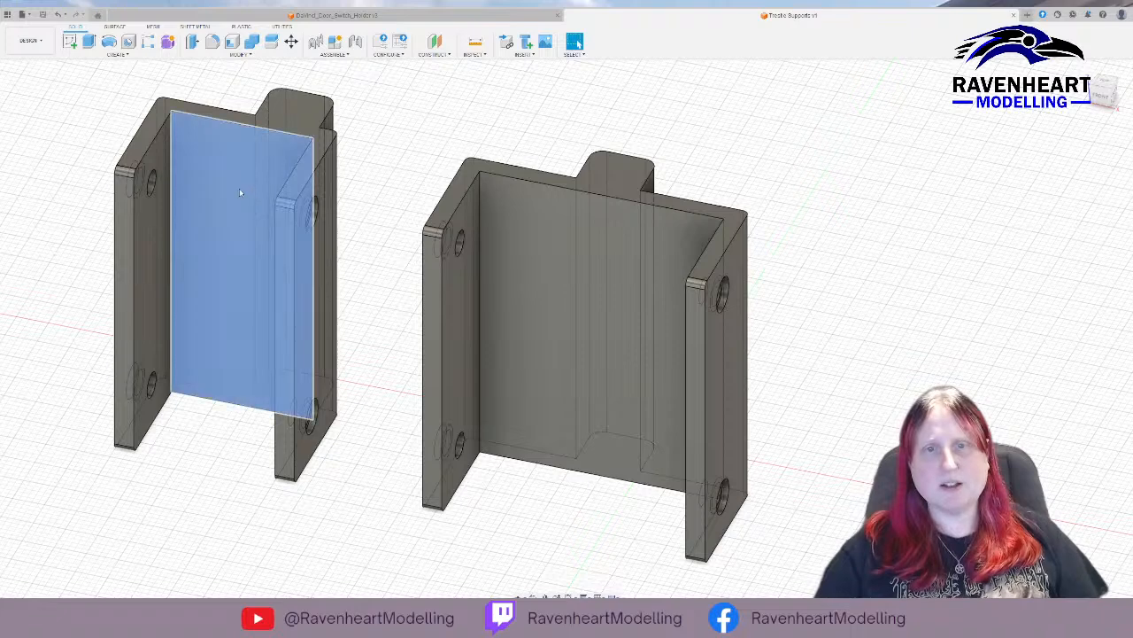
{"action": "left_click", "coordinate": [75, 139]}
{"action": "left_click", "coordinate": [73, 149]}
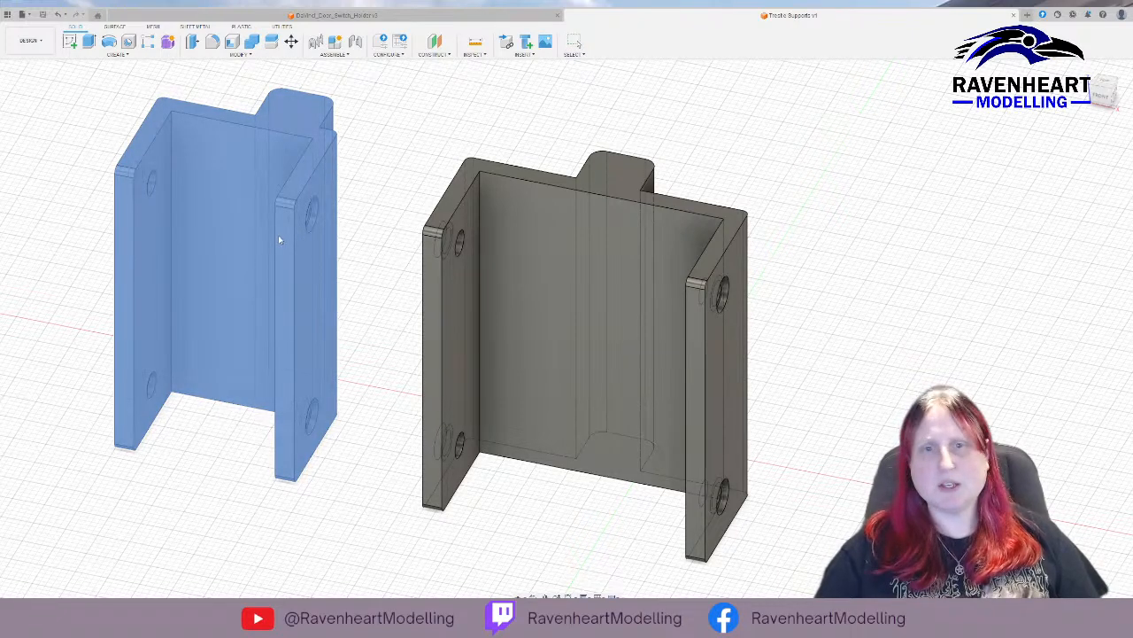
{"action": "left_click", "coordinate": [278, 235]}
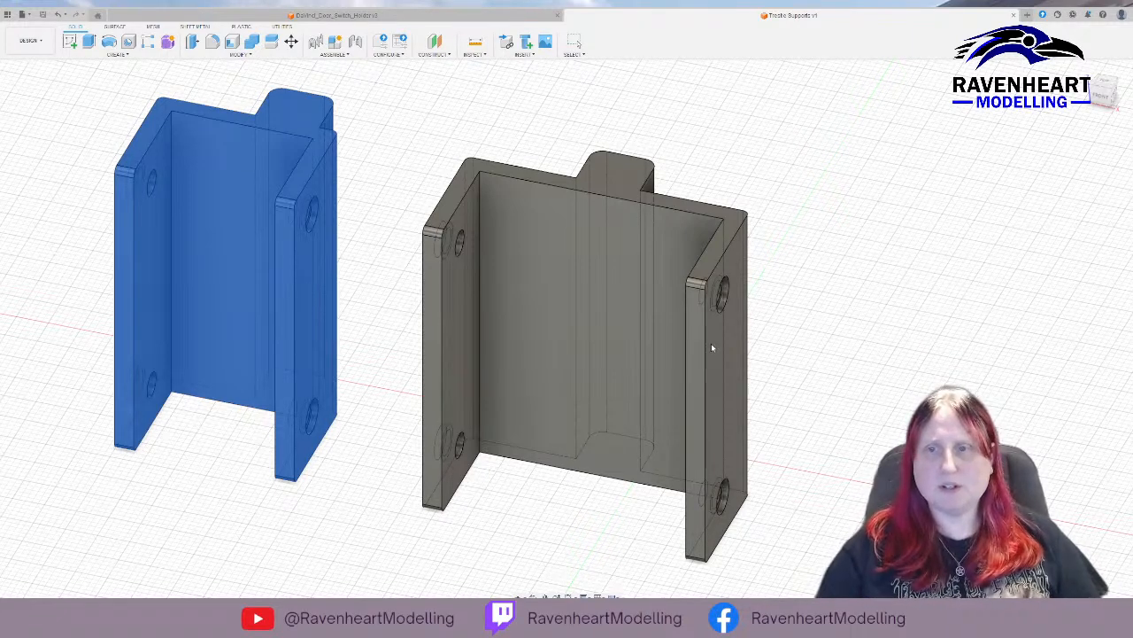
{"action": "left_click", "coordinate": [709, 307]}
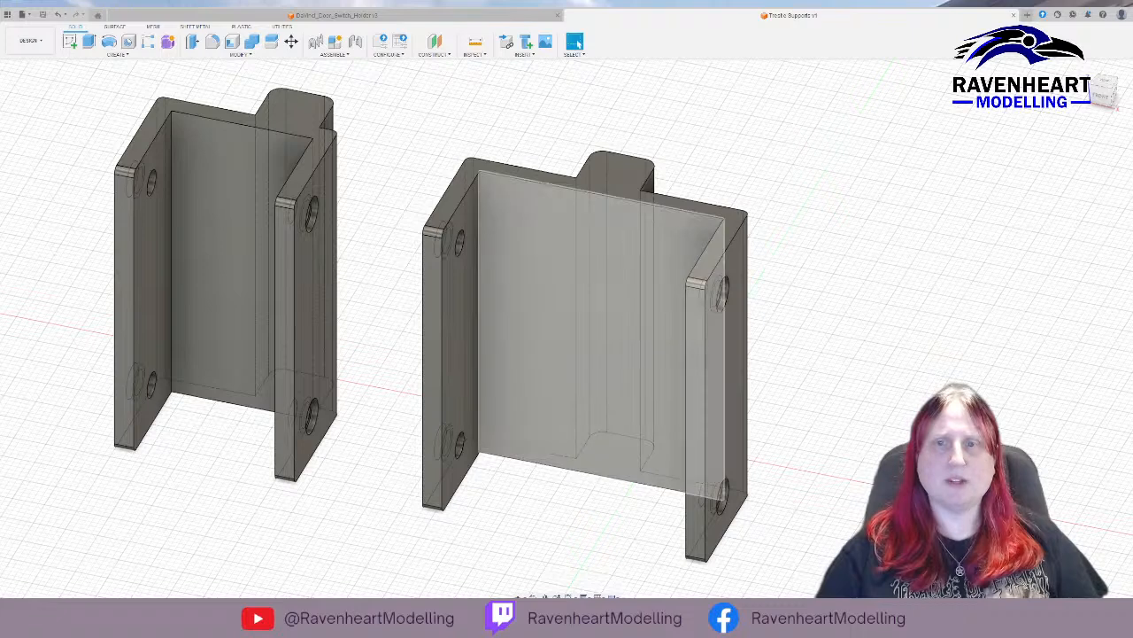
{"action": "double_click", "coordinate": [710, 308]}
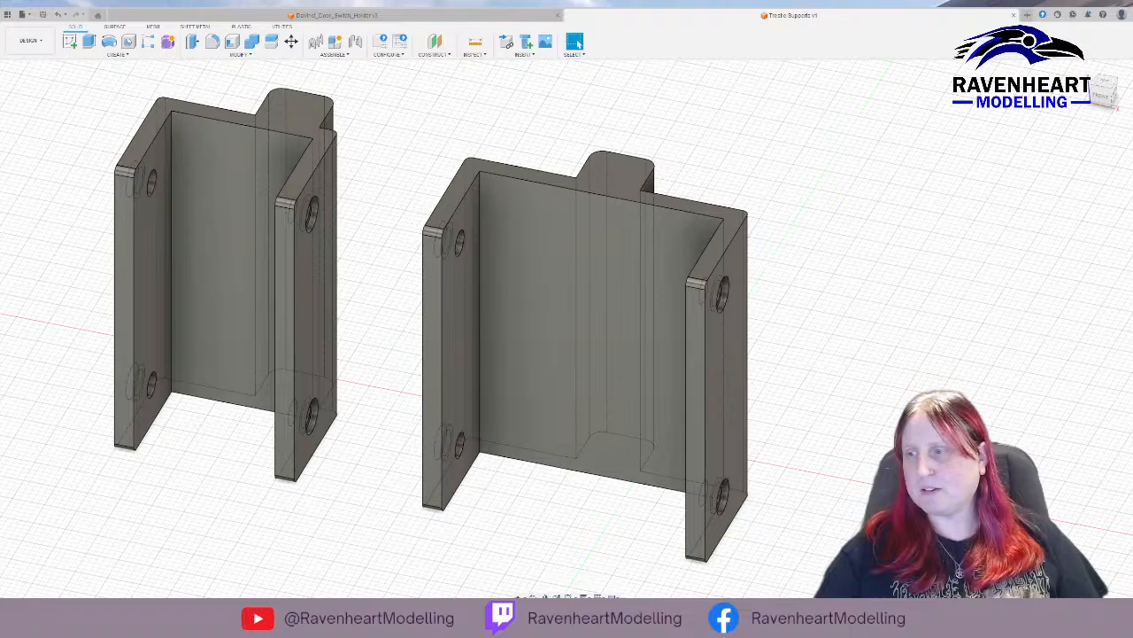
Switch to XYZprint and load Double Support.stl and the narrower holder's model together onto the print bed.
{"action": "key", "text": "alt+Tab"}
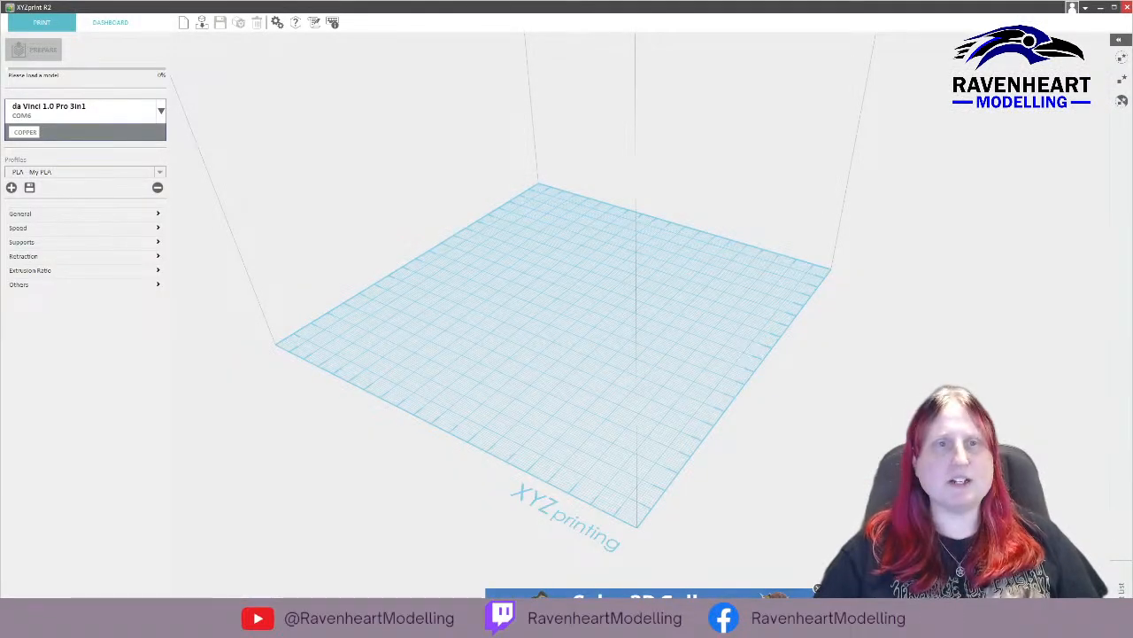
{"action": "left_click_drag", "start_coordinate": [493, 273], "coordinate": [453, 276]}
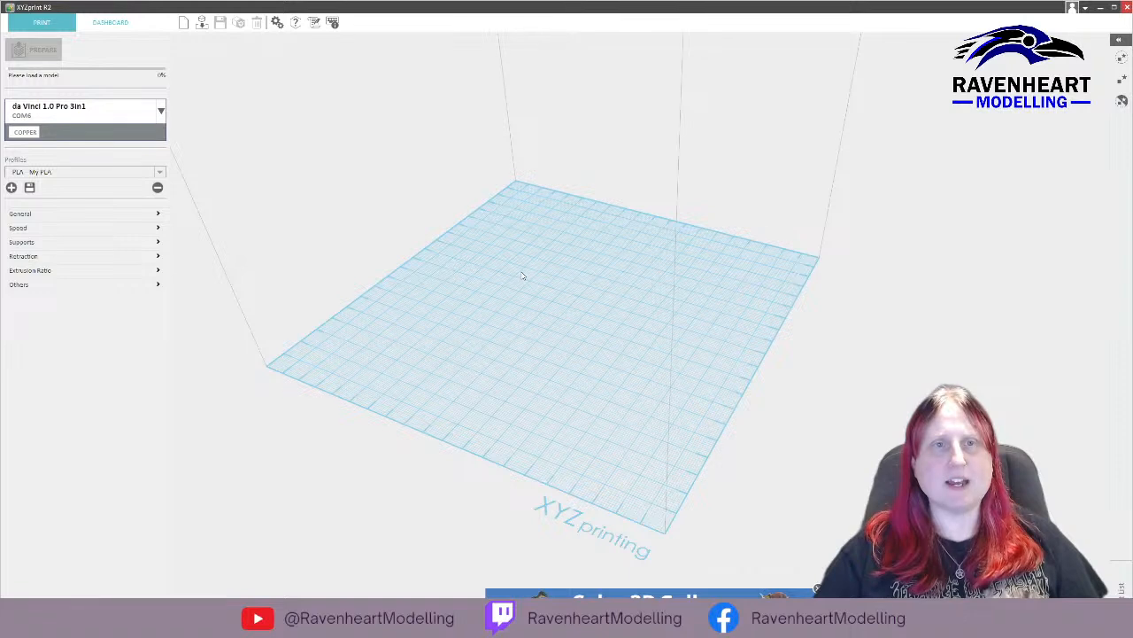
{"action": "left_click_drag", "start_coordinate": [587, 382], "coordinate": [564, 360]}
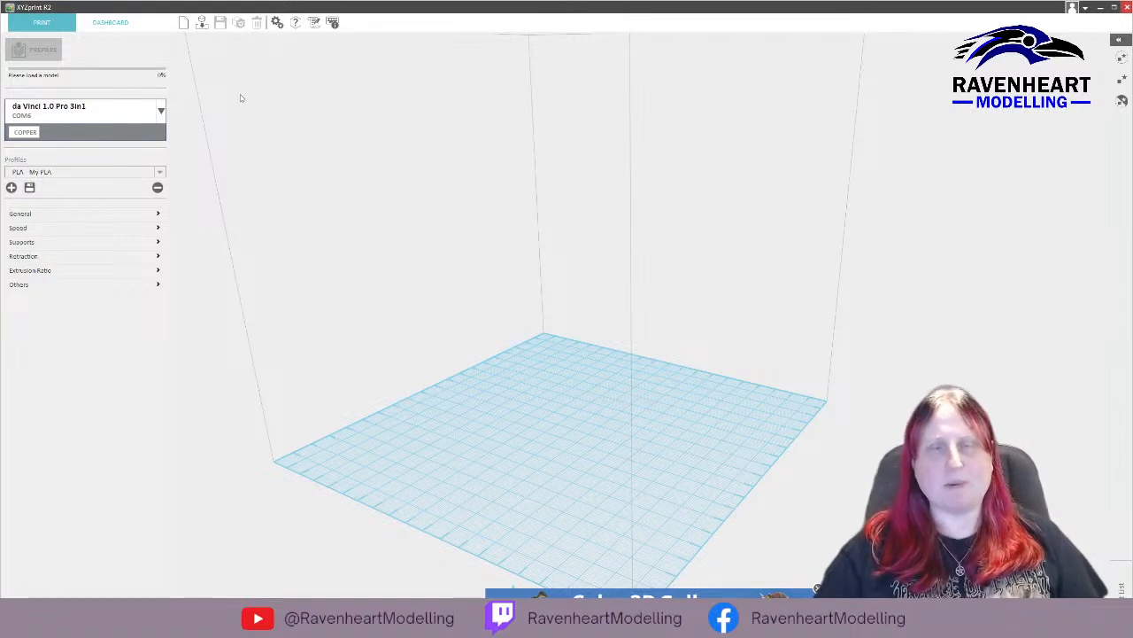
{"action": "left_click", "coordinate": [201, 23]}
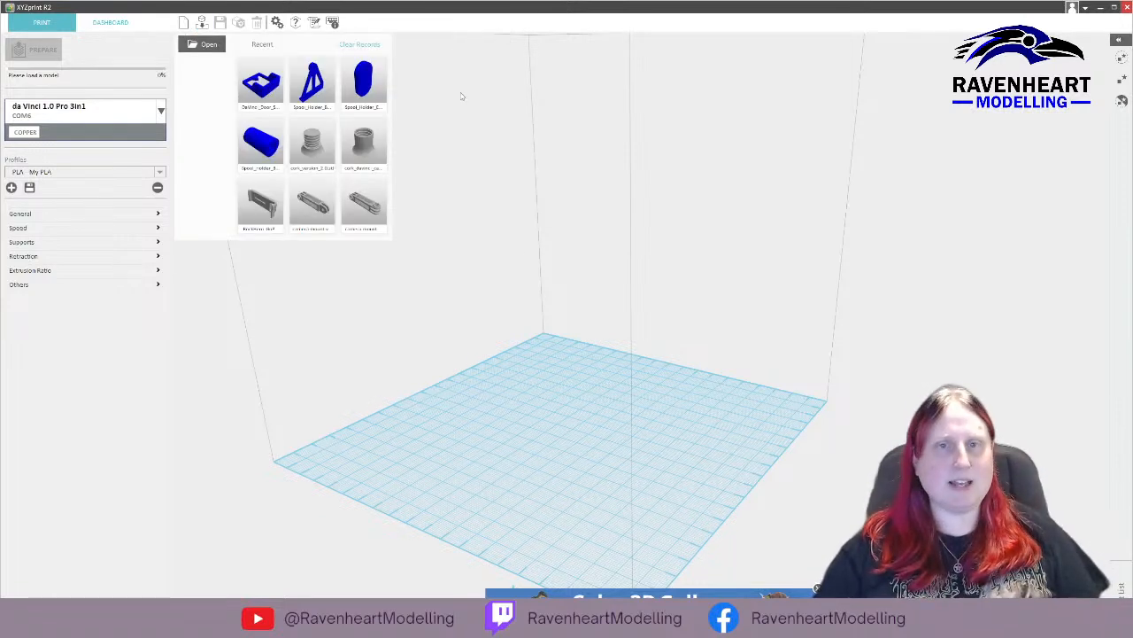
{"action": "left_click", "coordinate": [209, 47]}
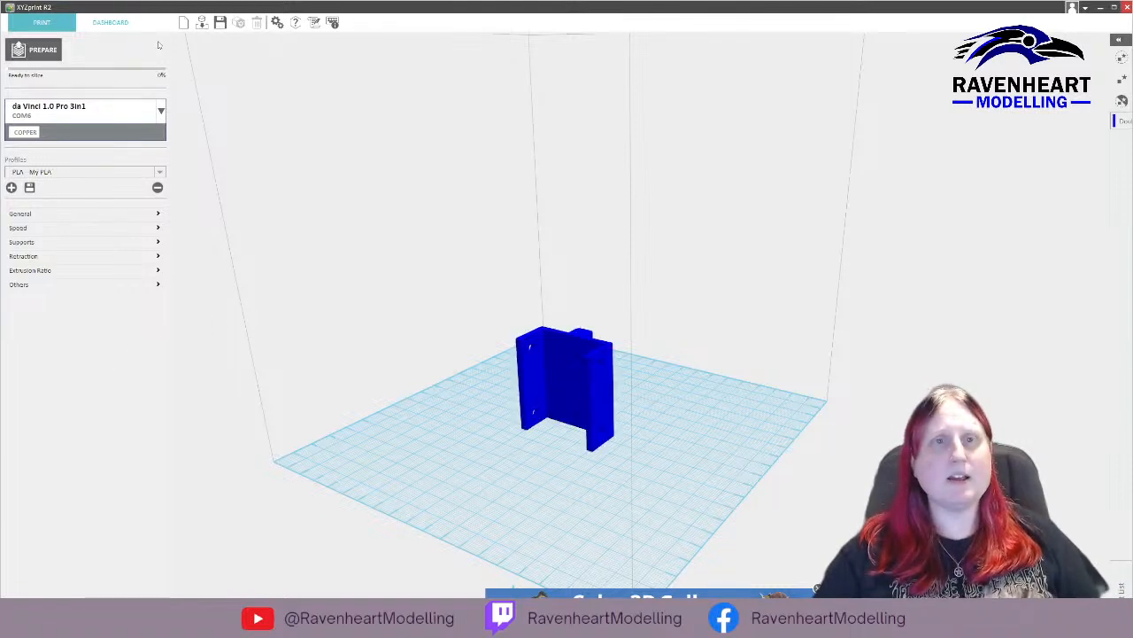
{"action": "left_click", "coordinate": [201, 22]}
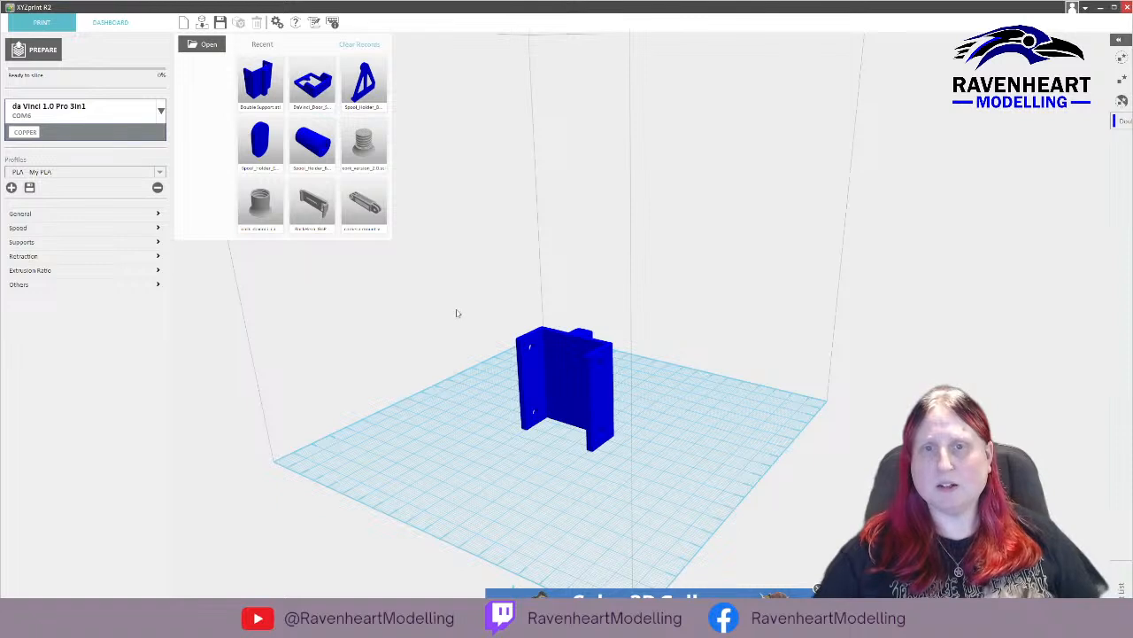
{"action": "double_click", "coordinate": [405, 267]}
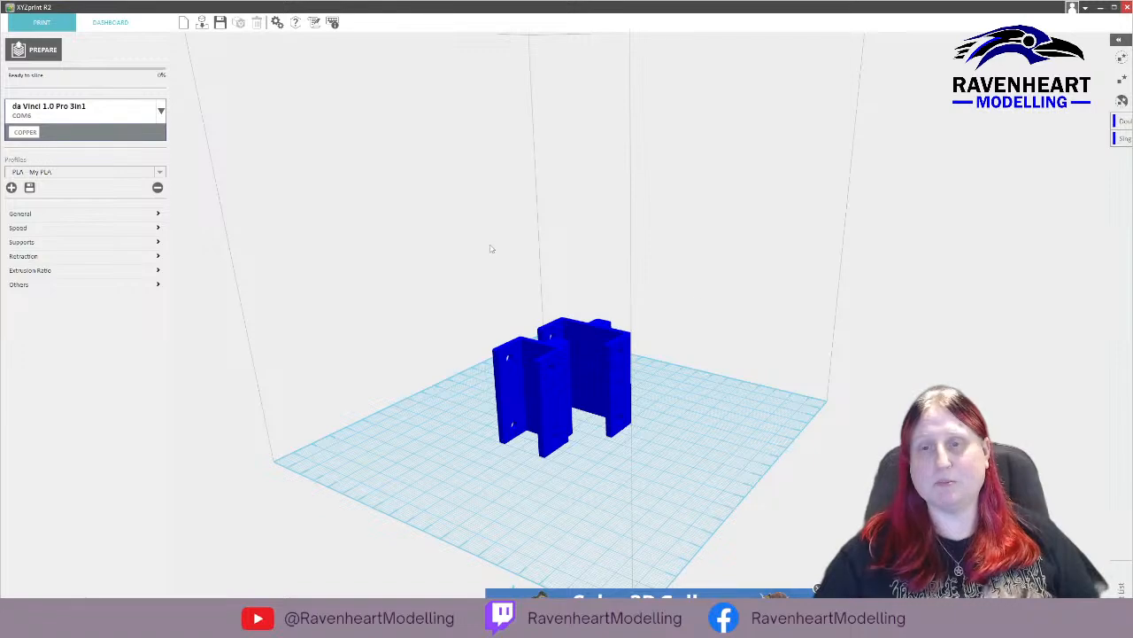
Apply Auto Rotate Model with the Material saving option to the wider holder and the narrower holder.
{"action": "left_click_drag", "start_coordinate": [423, 260], "coordinate": [767, 272]}
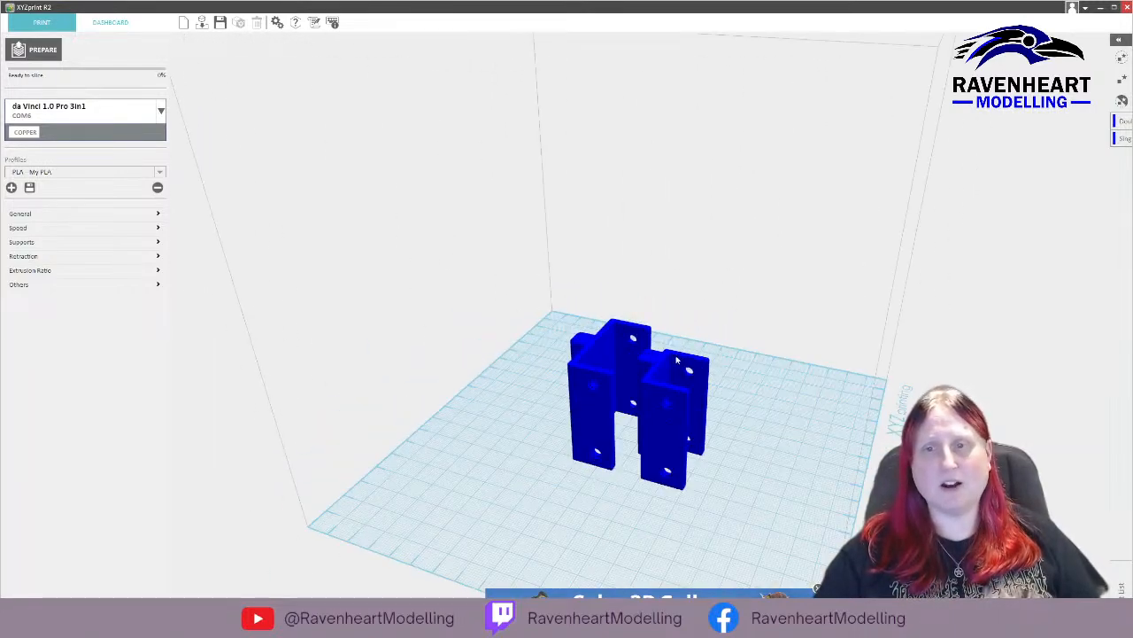
{"action": "left_click", "coordinate": [591, 360]}
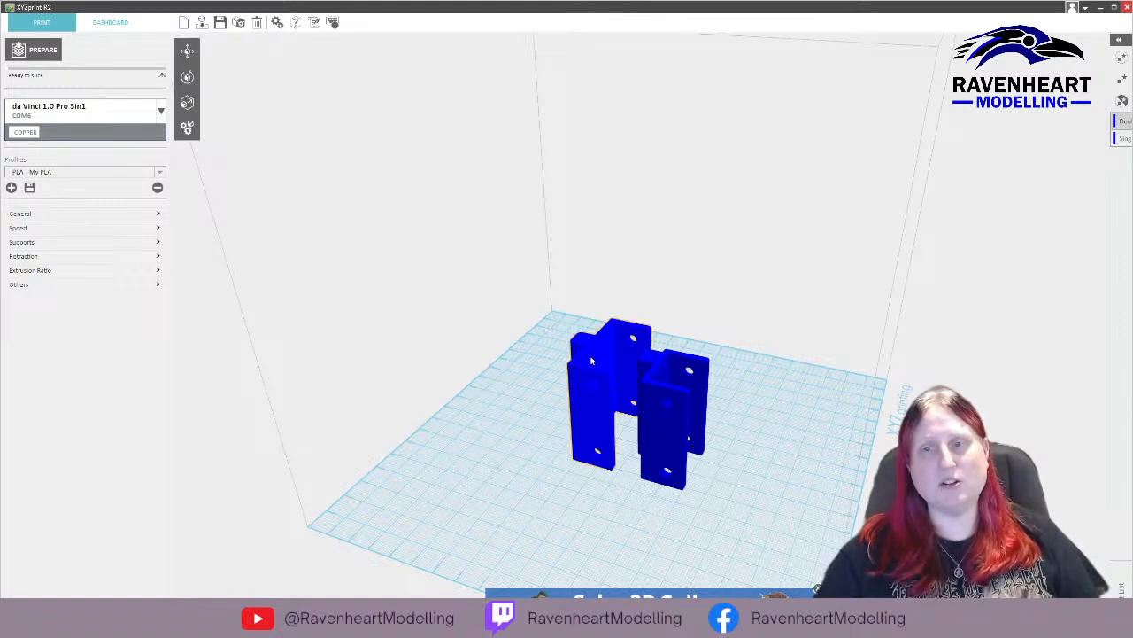
{"action": "left_click", "coordinate": [187, 76]}
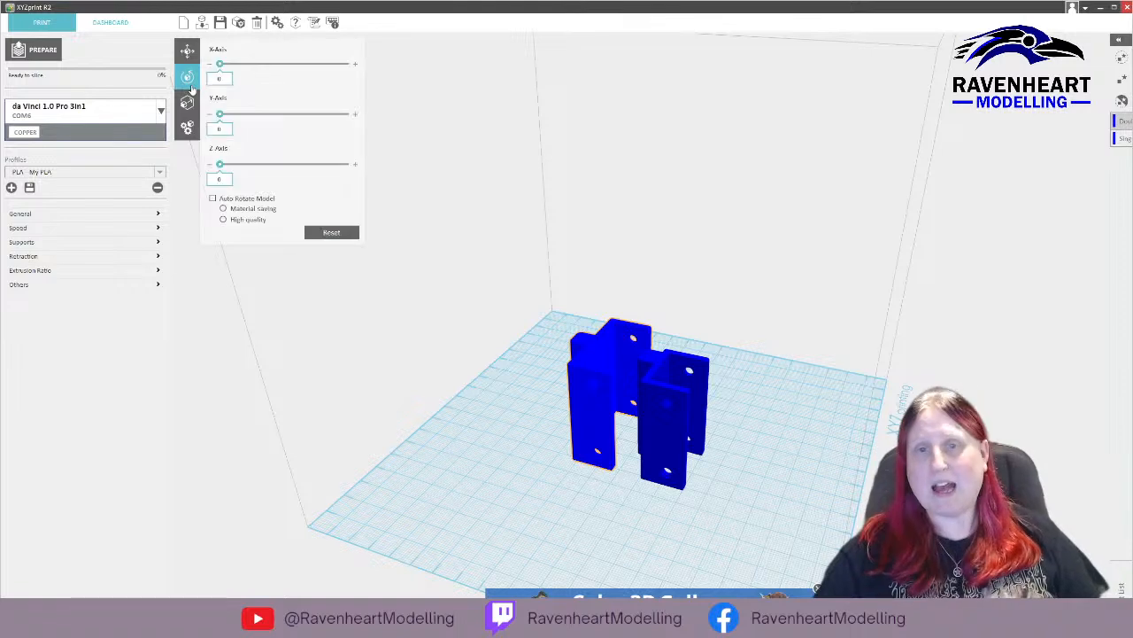
{"action": "left_click", "coordinate": [213, 198]}
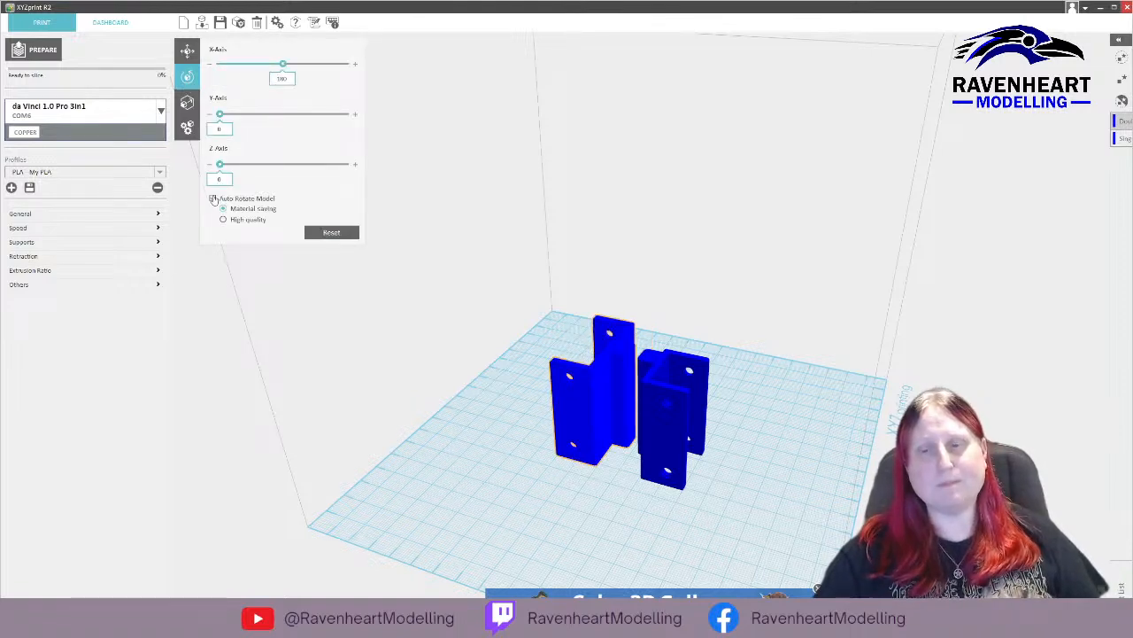
{"action": "left_click", "coordinate": [651, 381]}
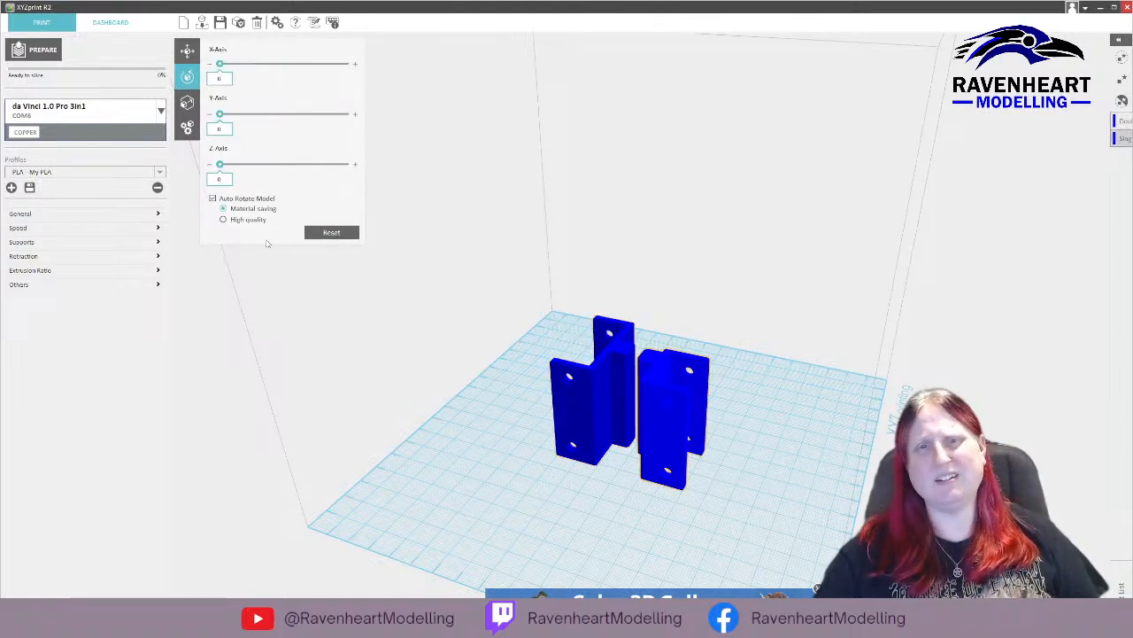
{"action": "left_click", "coordinate": [244, 200]}
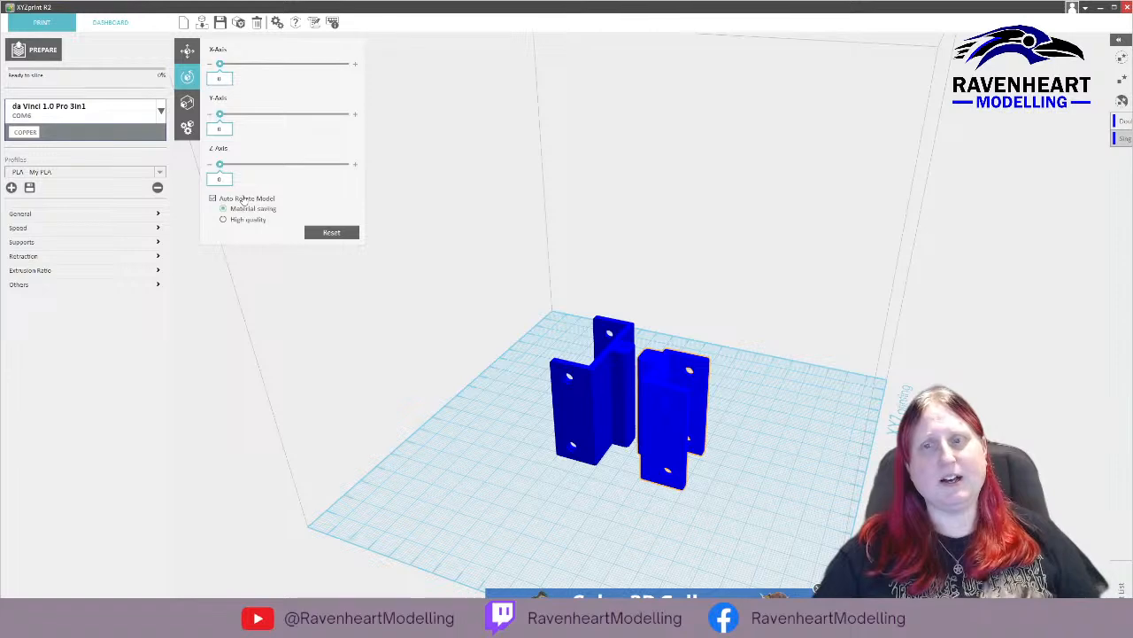
{"action": "left_click", "coordinate": [847, 337]}
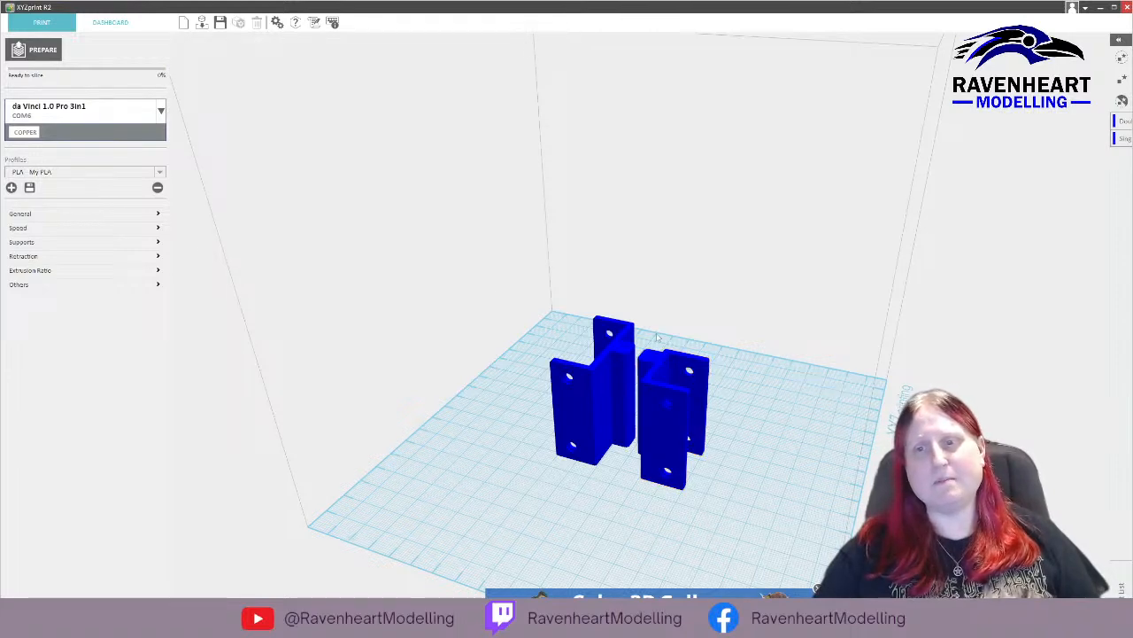
Check the support settings and slice both holders for printing.
{"action": "middle_click_drag", "start_coordinate": [473, 324], "coordinate": [516, 333]}
{"action": "right_click_drag", "start_coordinate": [535, 317], "coordinate": [594, 288]}
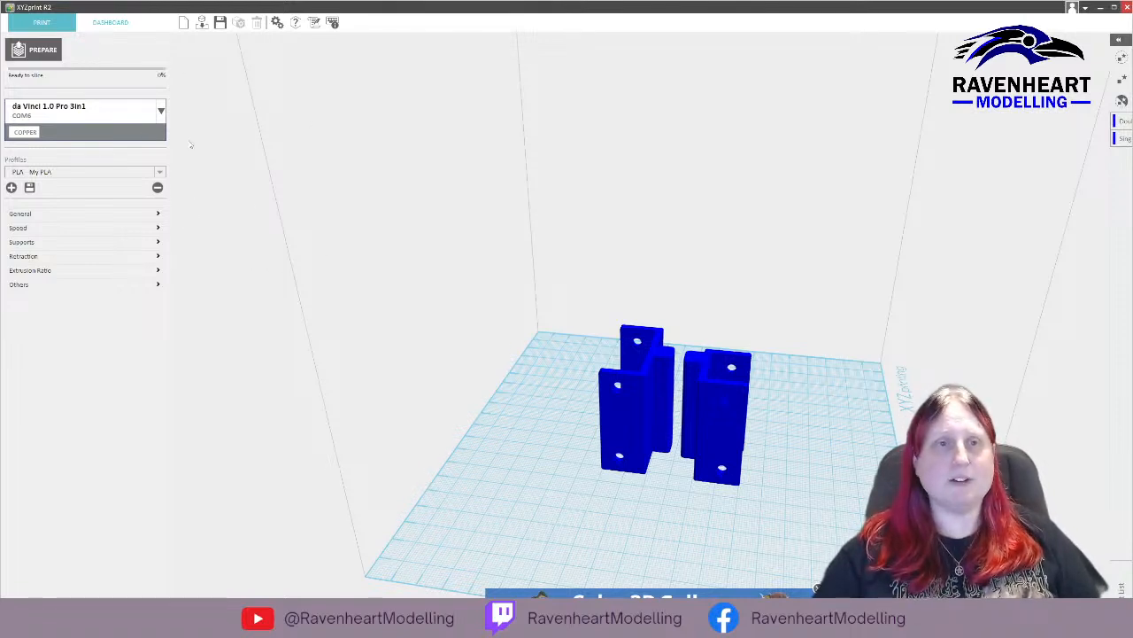
{"action": "left_click", "coordinate": [106, 243]}
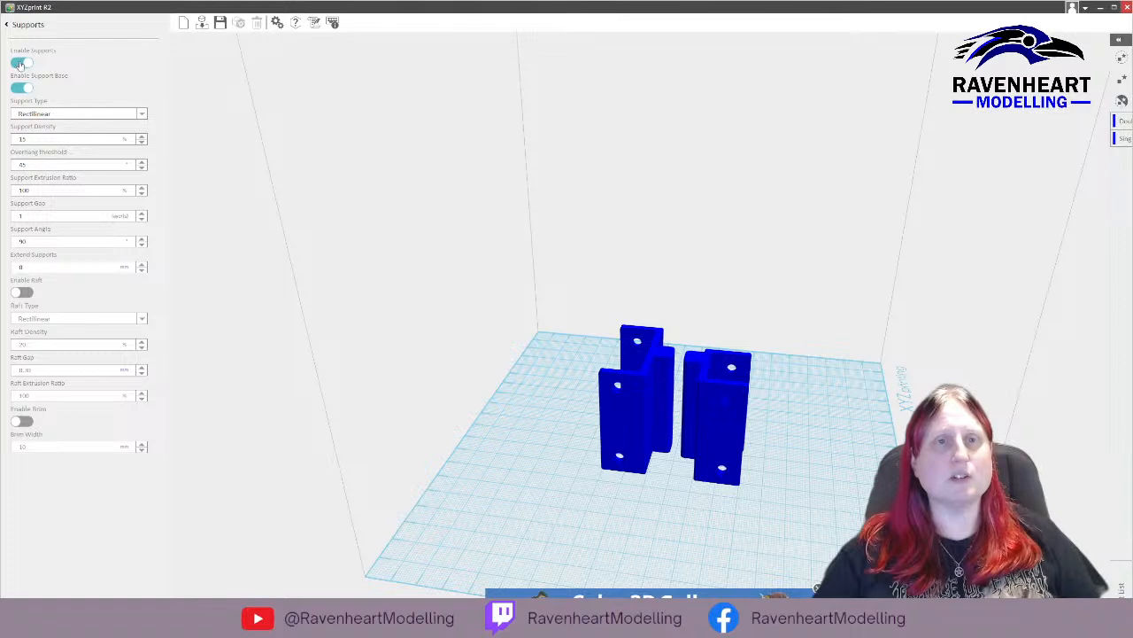
{"action": "left_click", "coordinate": [10, 25]}
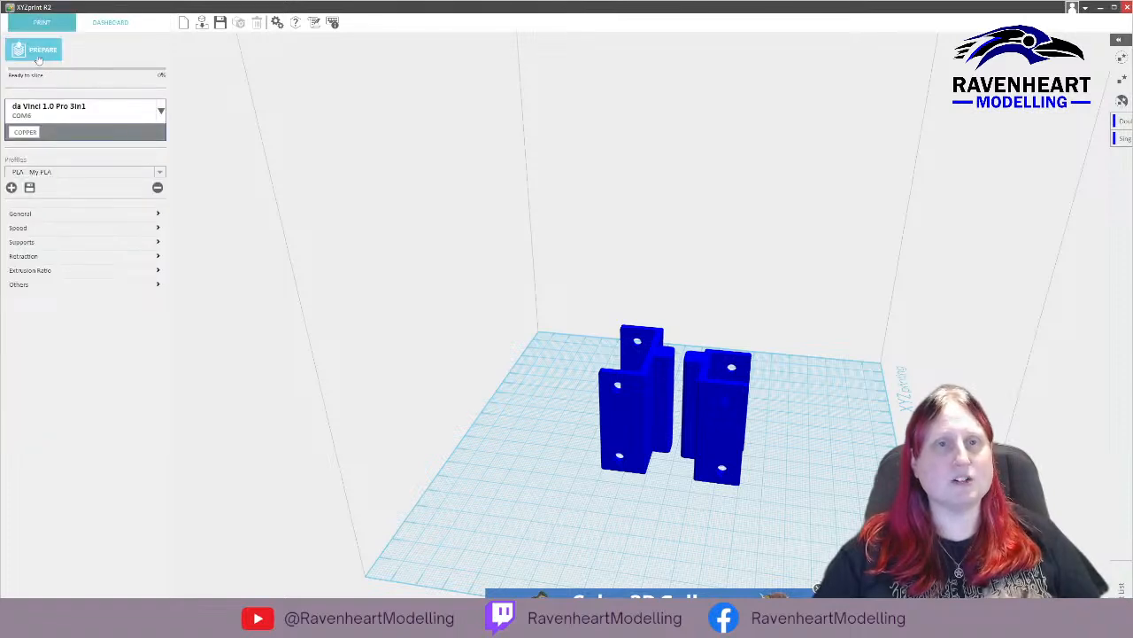
{"action": "left_click", "coordinate": [38, 55]}
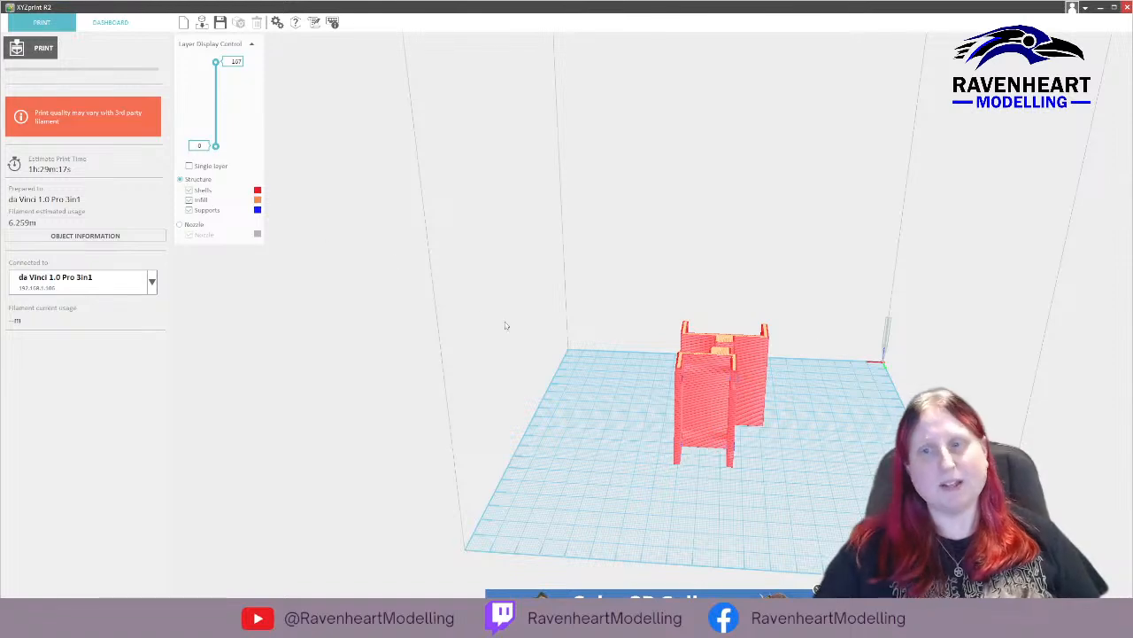
Inspect the sliced preview of both holders from several sides and start the print on the da Vinci 1.0 Pro 3in1.
{"action": "left_click_drag", "start_coordinate": [506, 324], "coordinate": [722, 314]}
{"action": "left_click_drag", "start_coordinate": [590, 327], "coordinate": [516, 321]}
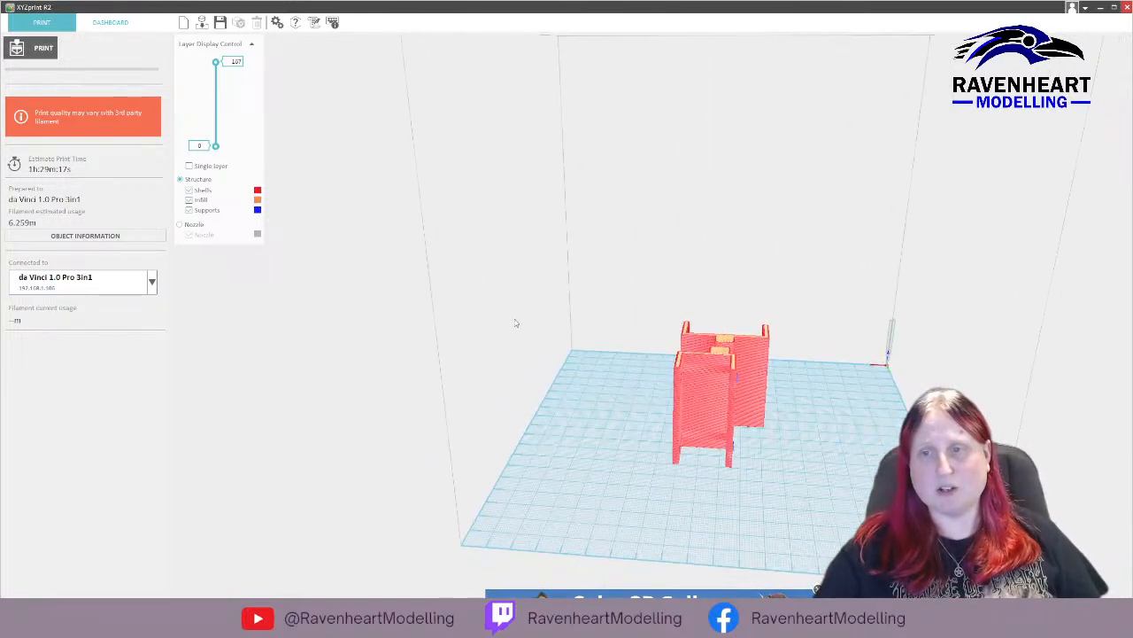
{"action": "mouse_move", "coordinate": [216, 63]}
{"action": "left_mouse_down"}
{"action": "mouse_move", "coordinate": [216, 144]}
{"action": "mouse_move", "coordinate": [216, 62]}
{"action": "left_mouse_up"}
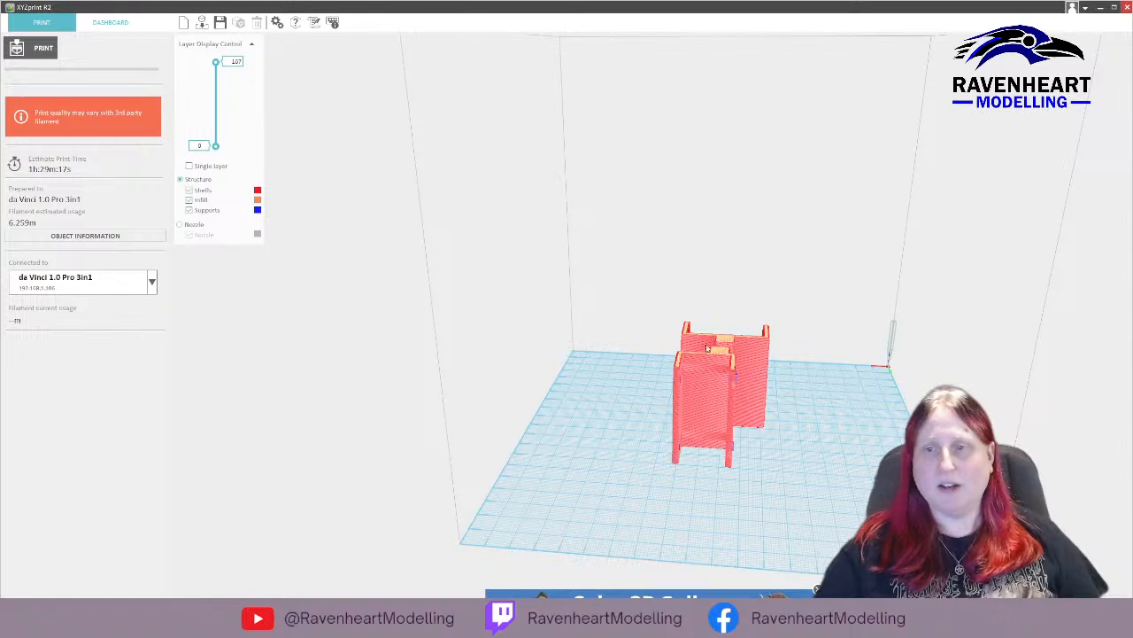
{"action": "right_click_drag", "start_coordinate": [707, 346], "coordinate": [1065, 365]}
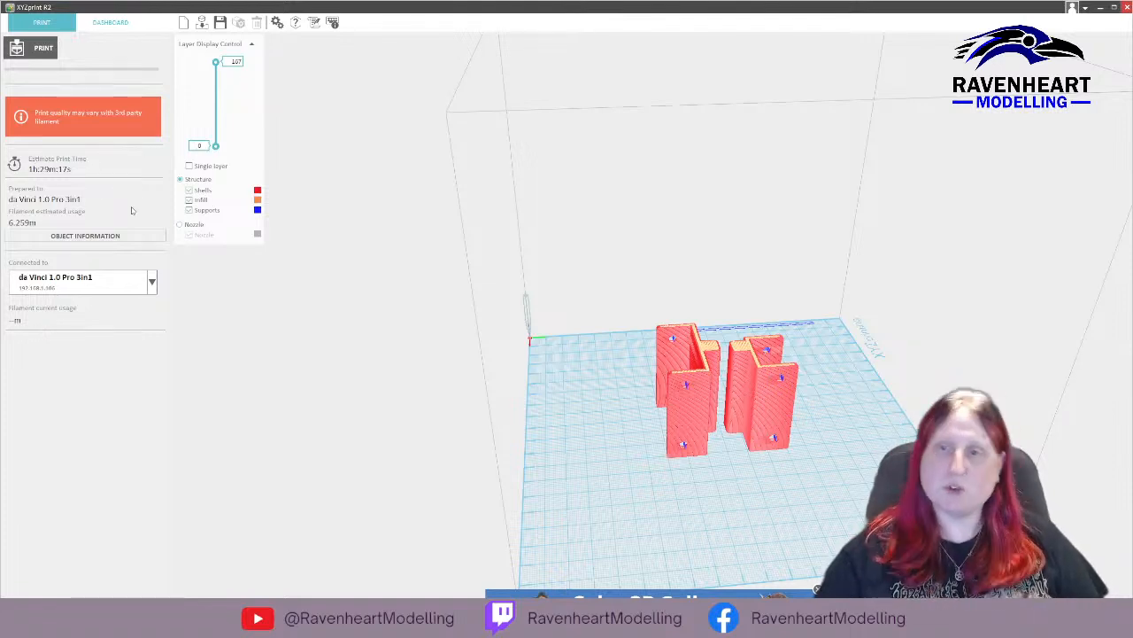
{"action": "left_click", "coordinate": [41, 49]}
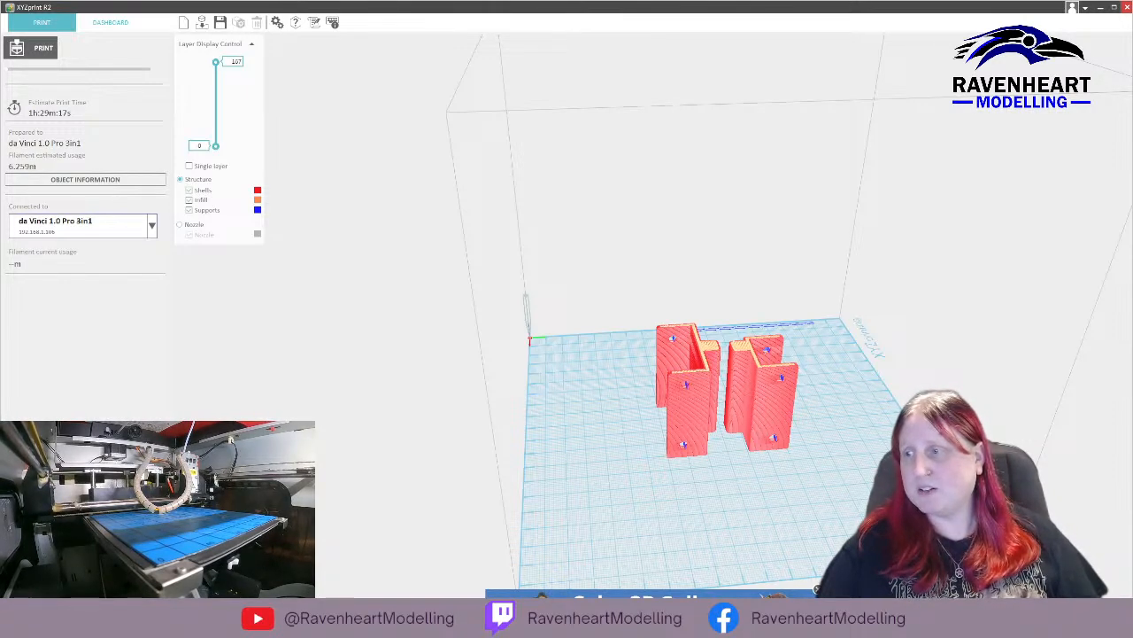
Switch back to Fusion 360, create a new design and start a sketch on the horizontal plane seen from the top.
{"action": "key", "text": "alt+Tab"}
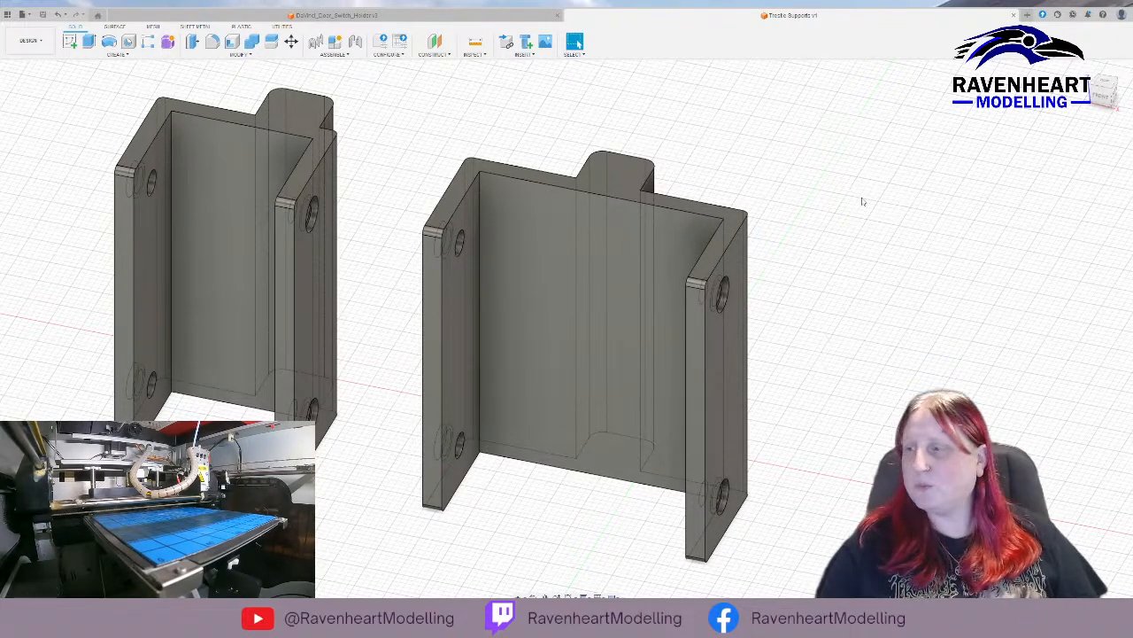
{"action": "left_click", "coordinate": [34, 30]}
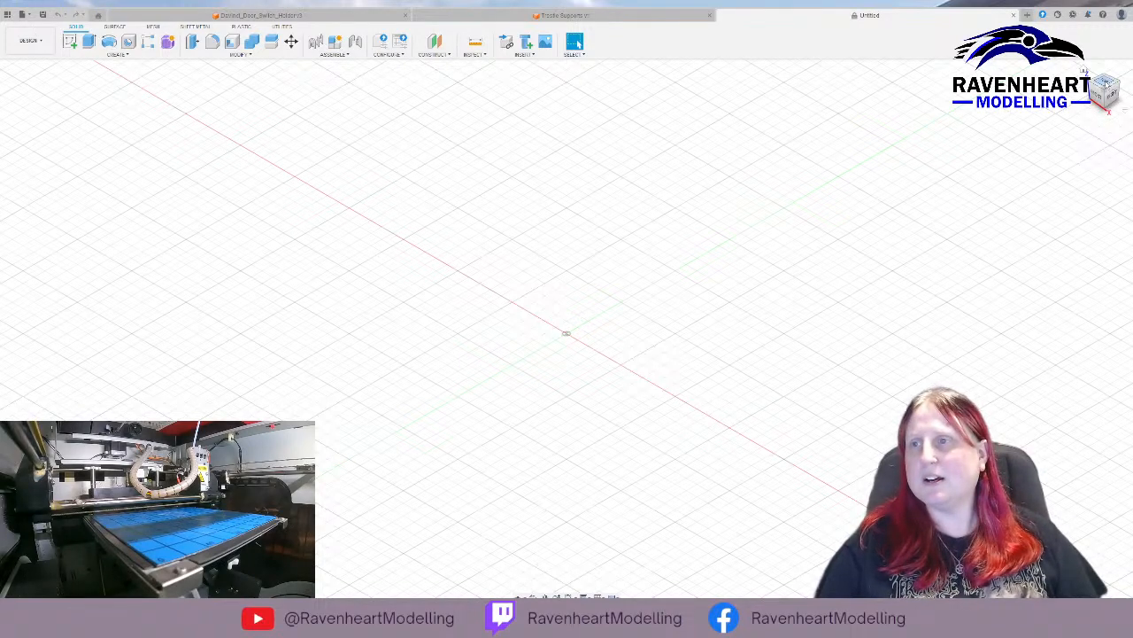
{"action": "left_click", "coordinate": [1104, 84]}
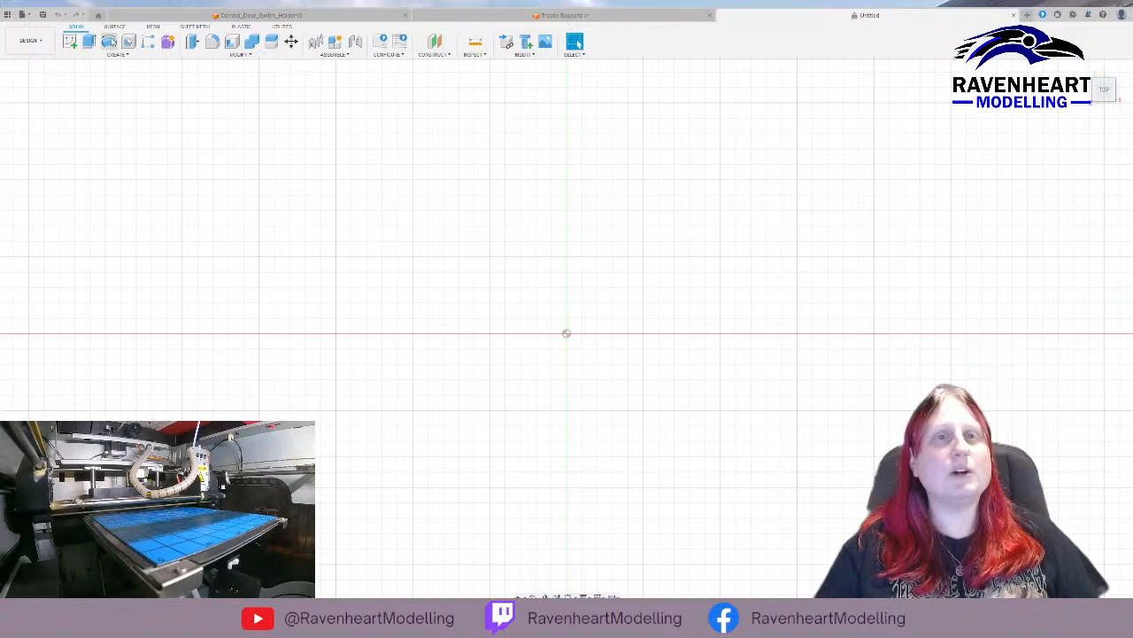
{"action": "left_click", "coordinate": [69, 42]}
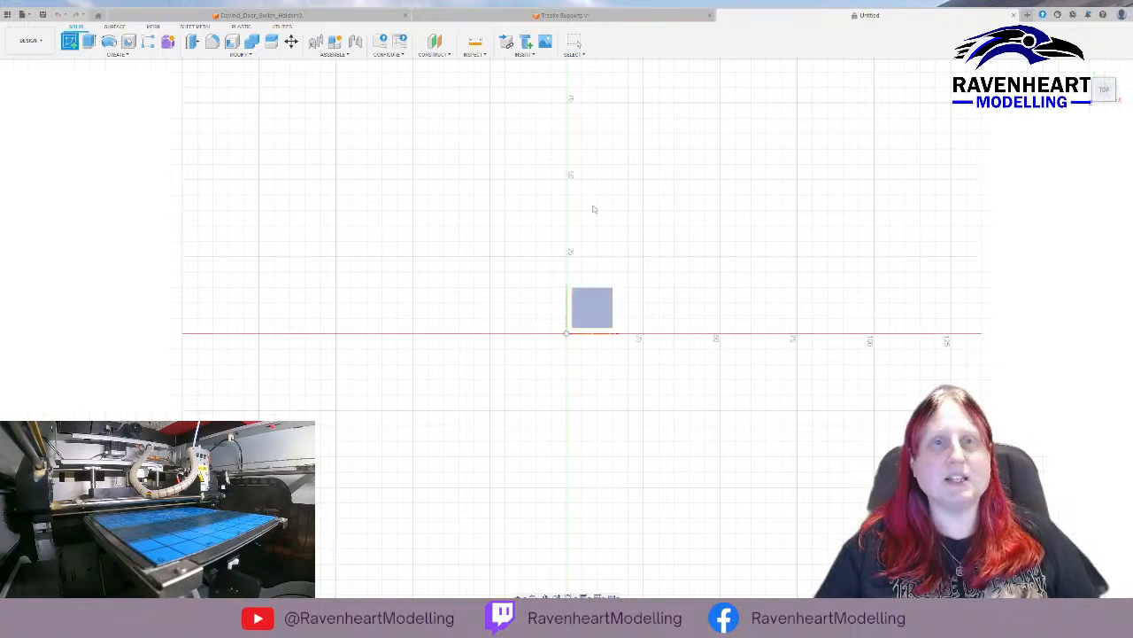
{"action": "left_click", "coordinate": [600, 314]}
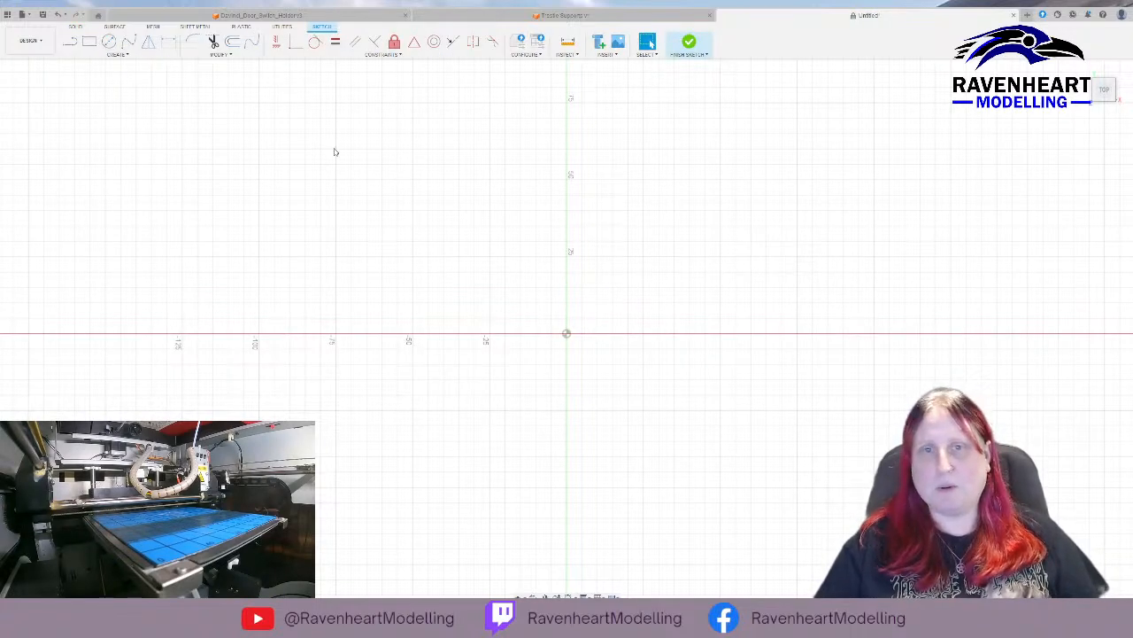
Sketch a circle with a diameter of 90 mm centred on the origin.
{"action": "left_click", "coordinate": [109, 42]}
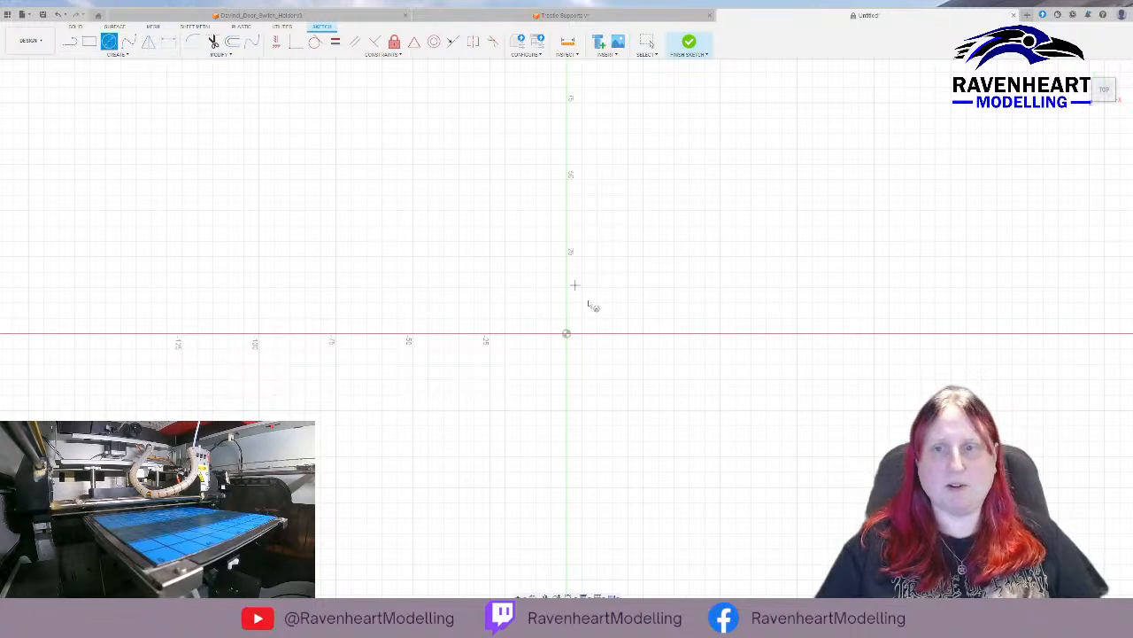
{"action": "left_click", "coordinate": [568, 335]}
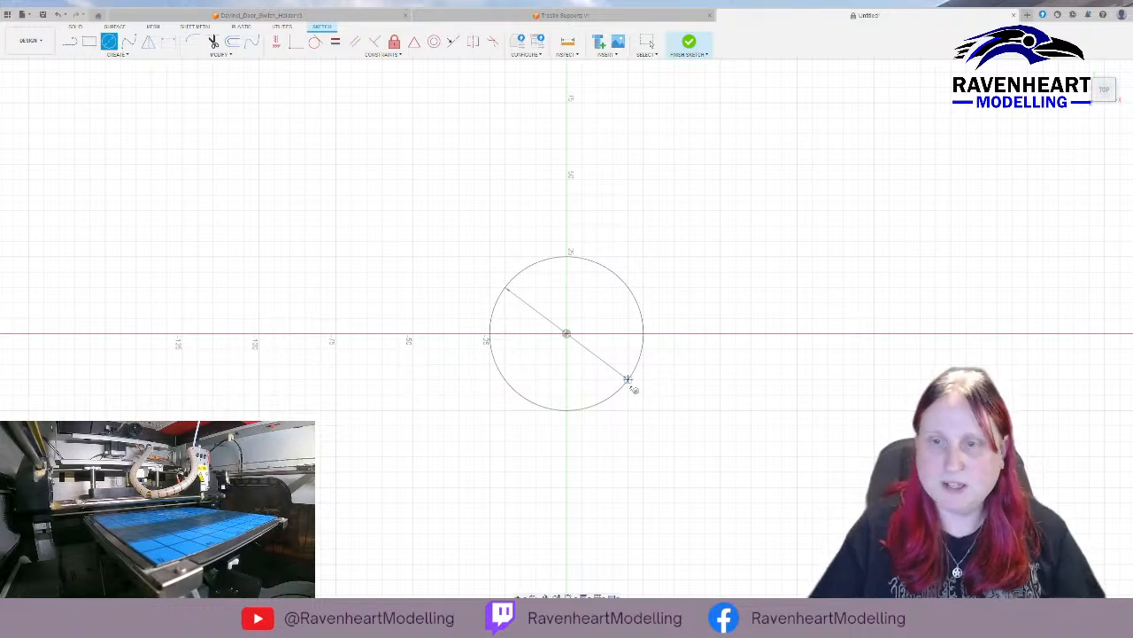
{"action": "left_click", "coordinate": [676, 415]}
{"action": "key", "text": "Escape"}
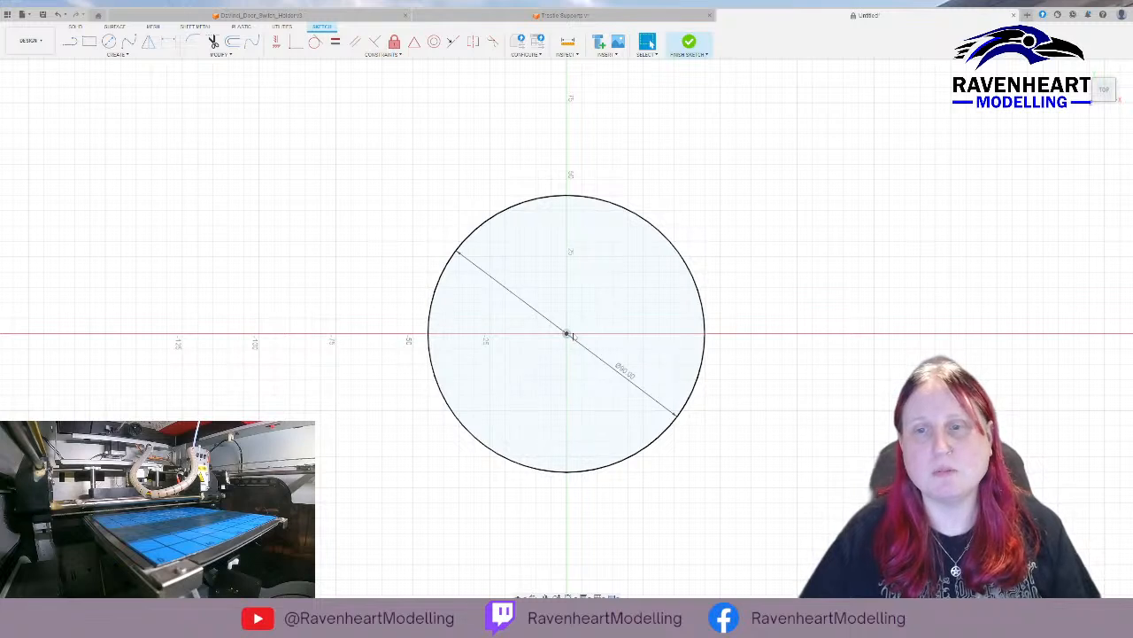
Sketch a second circle about 80 mm in diameter, centred on the origin inside the 90 mm circle.
{"action": "left_click", "coordinate": [109, 42]}
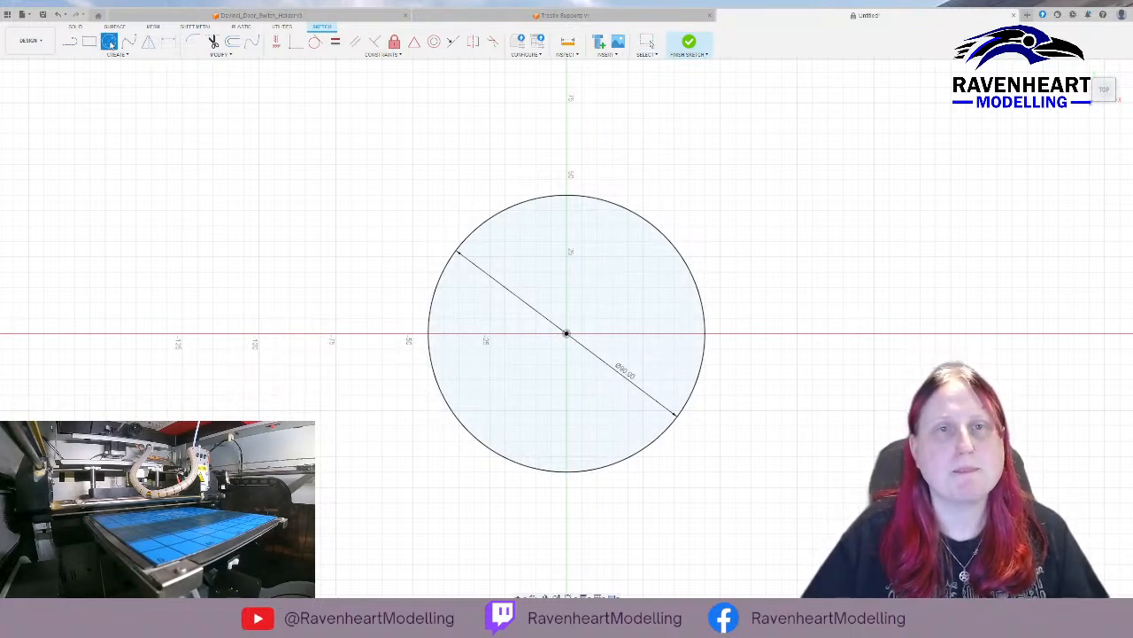
{"action": "left_click", "coordinate": [567, 333]}
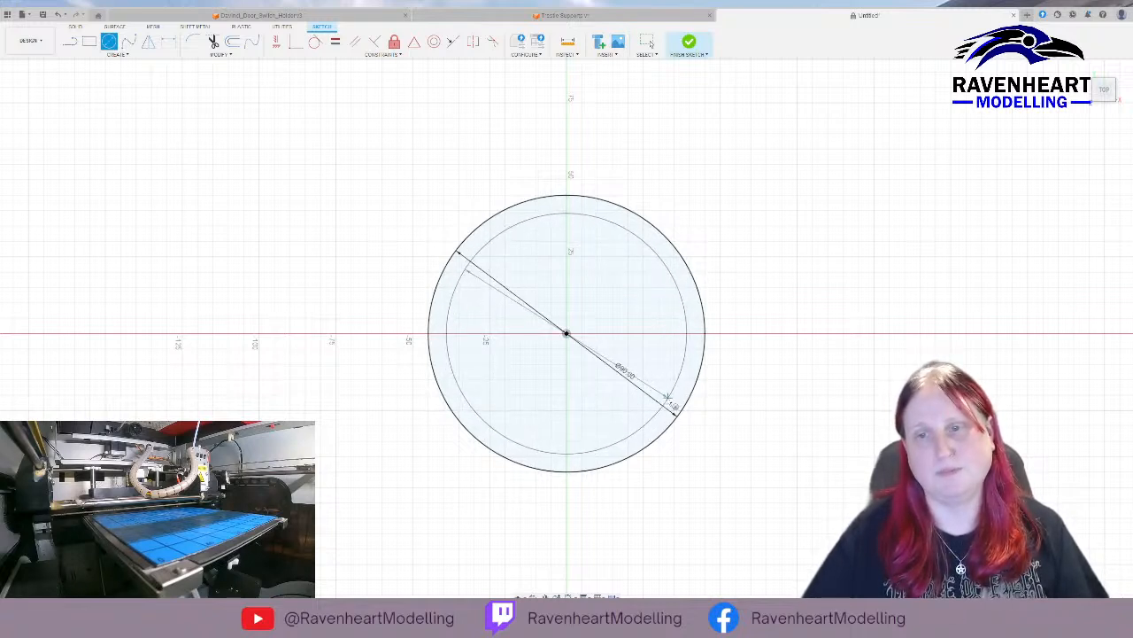
{"action": "left_click", "coordinate": [666, 409]}
{"action": "key", "text": "Escape"}
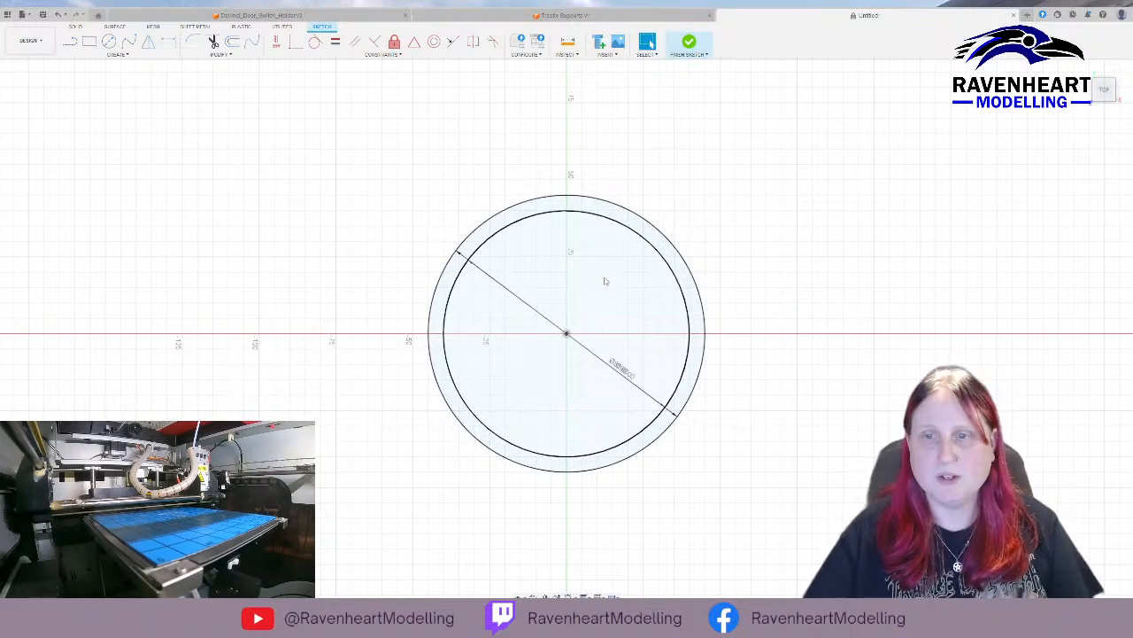
Finish the sketch and extrude the inner circle upward into a shallow disc.
{"action": "left_click", "coordinate": [592, 285]}
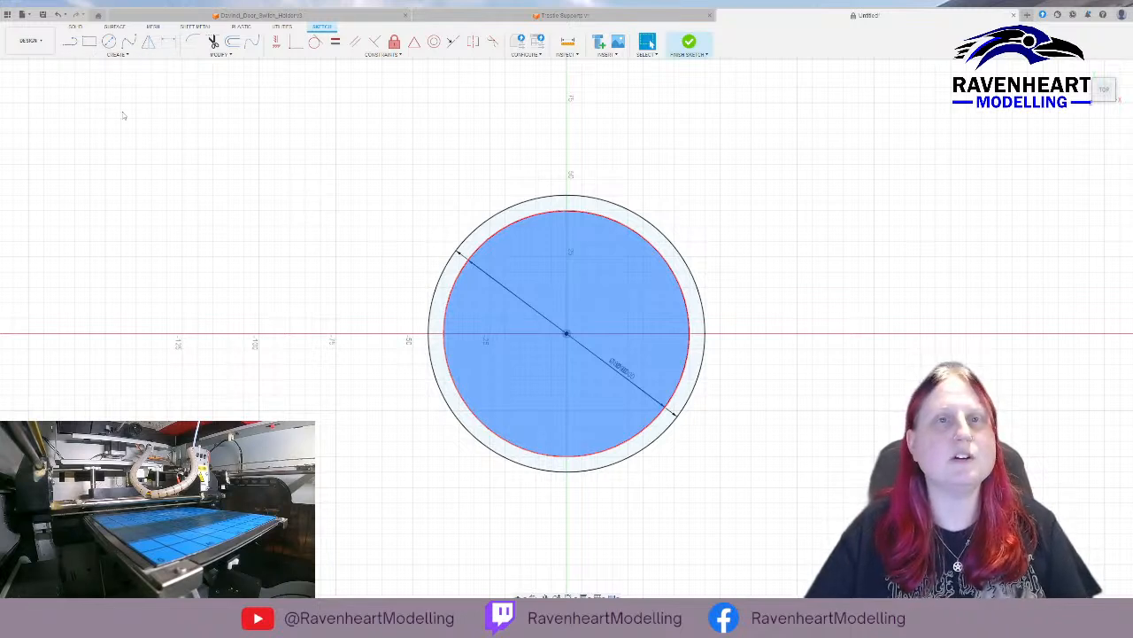
{"action": "left_click", "coordinate": [686, 45]}
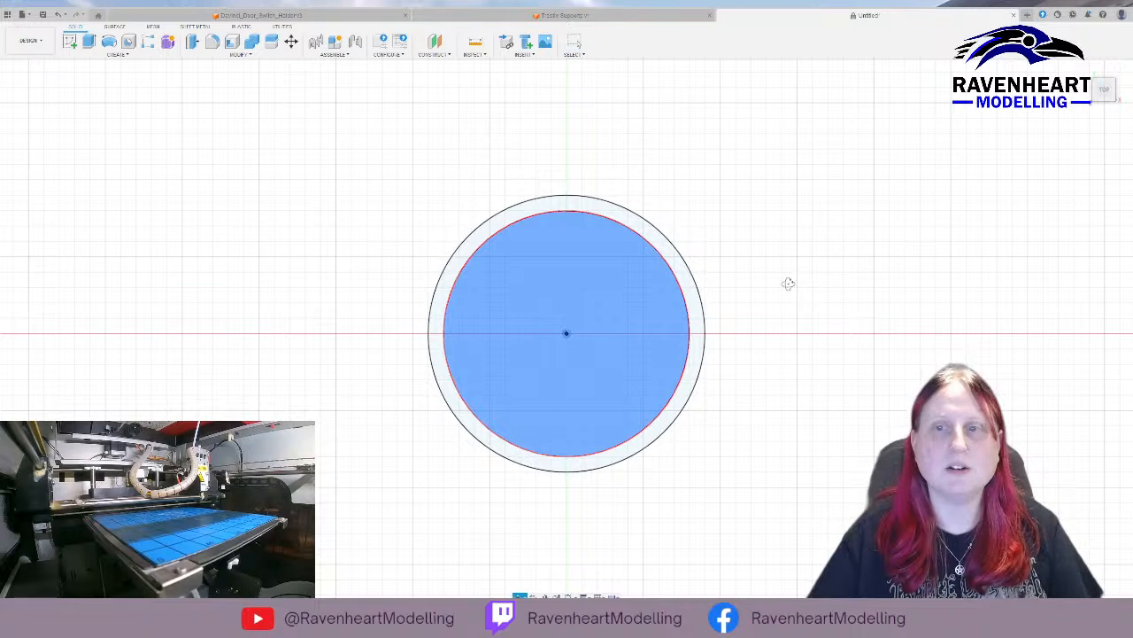
{"action": "mouse_move", "coordinate": [788, 284]}
{"action": "middle_mouse_down", "text": "shift"}
{"action": "mouse_move", "coordinate": [756, 273]}
{"action": "mouse_move", "coordinate": [735, 232]}
{"action": "middle_mouse_up", "text": "shift"}
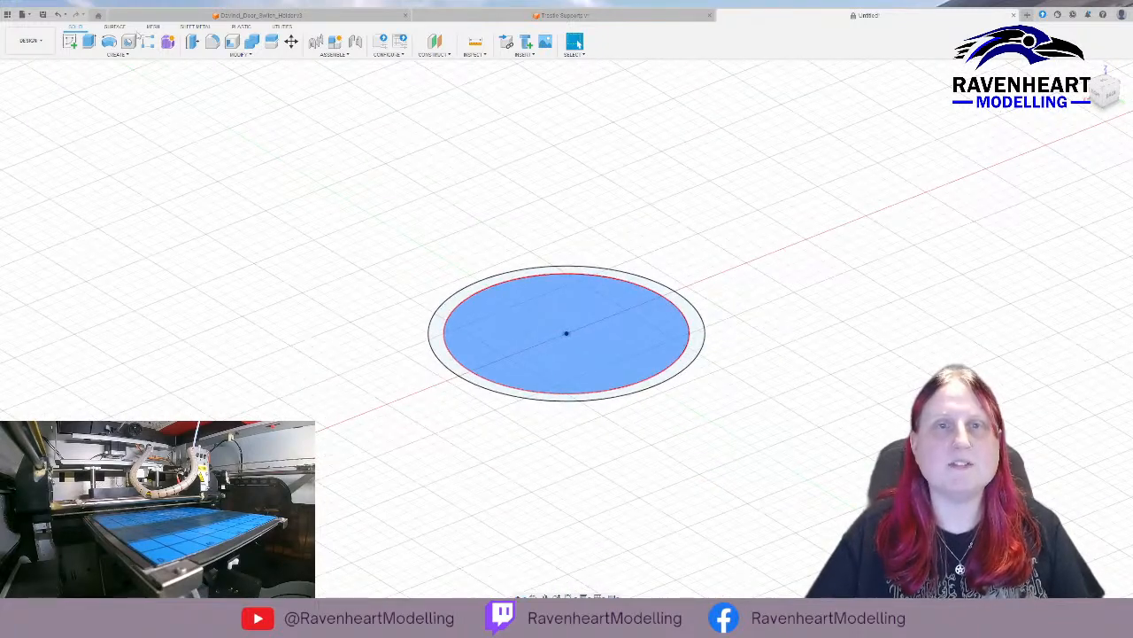
{"action": "left_click", "coordinate": [88, 42]}
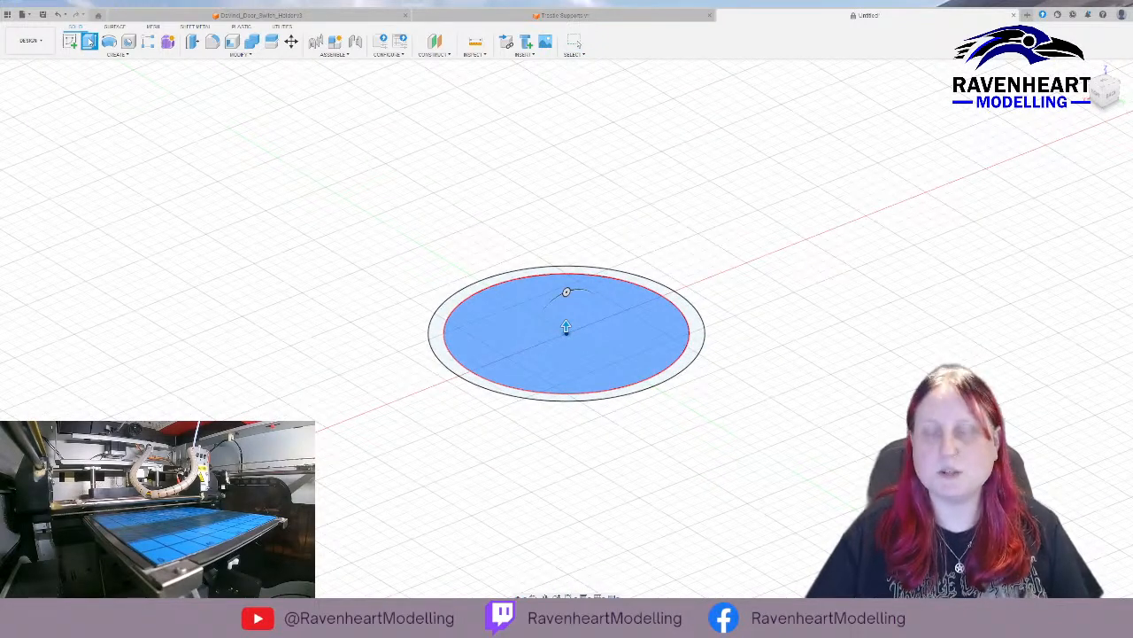
{"action": "left_click_drag", "start_coordinate": [566, 328], "coordinate": [566, 298]}
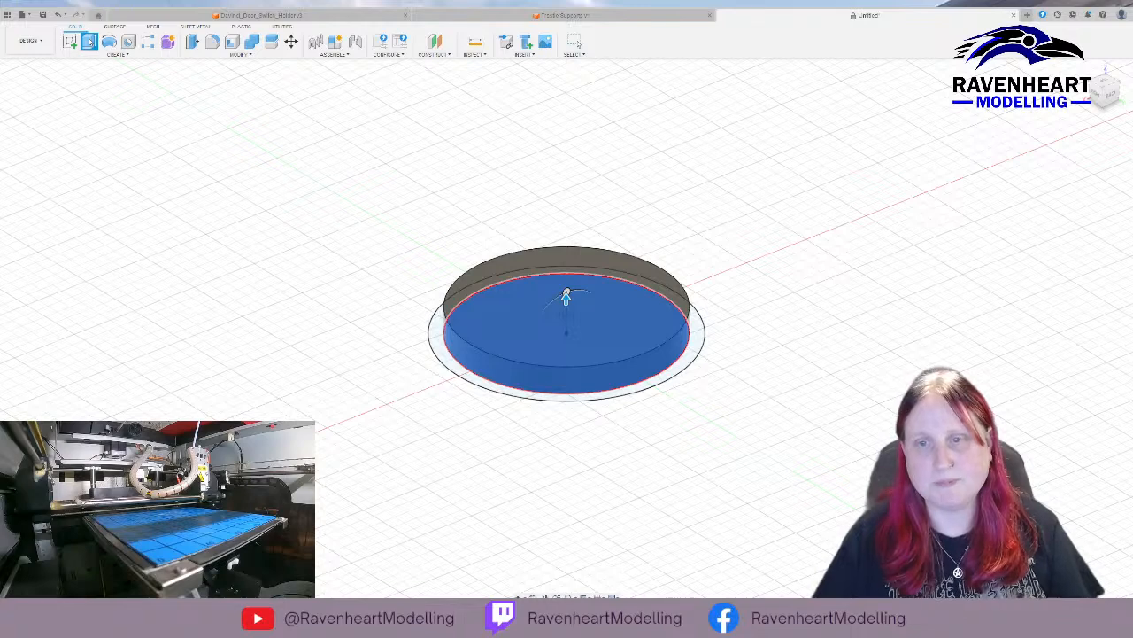
{"action": "key", "text": "Return"}
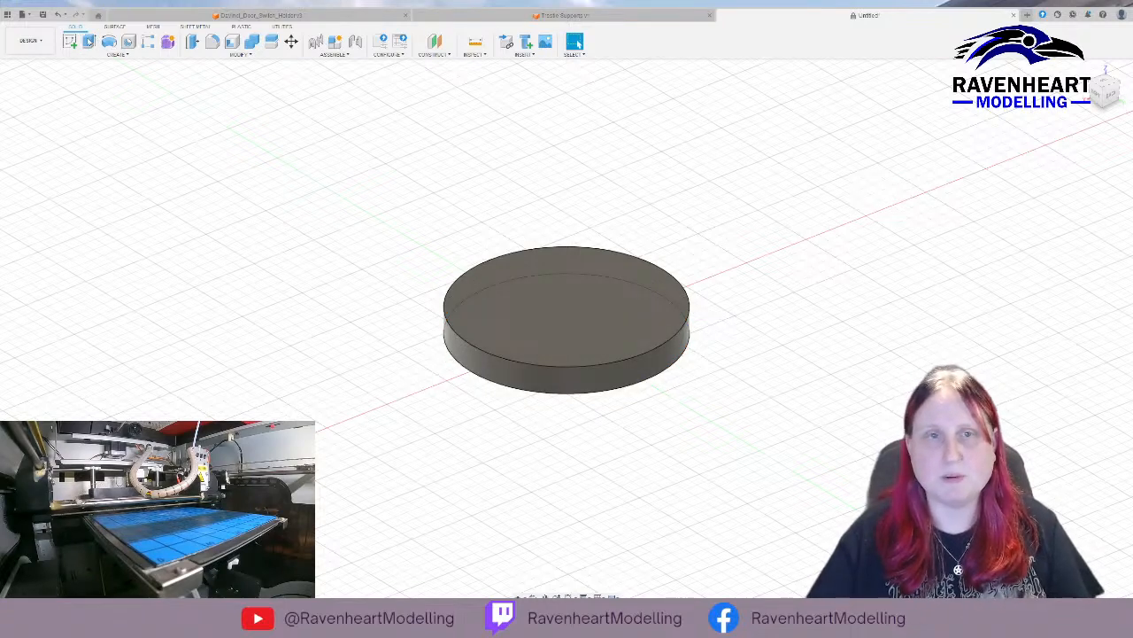
Show the sketch again and extrude the outer ring 115 mm upward to form the wall around the disc.
{"action": "left_click", "coordinate": [41, 151]}
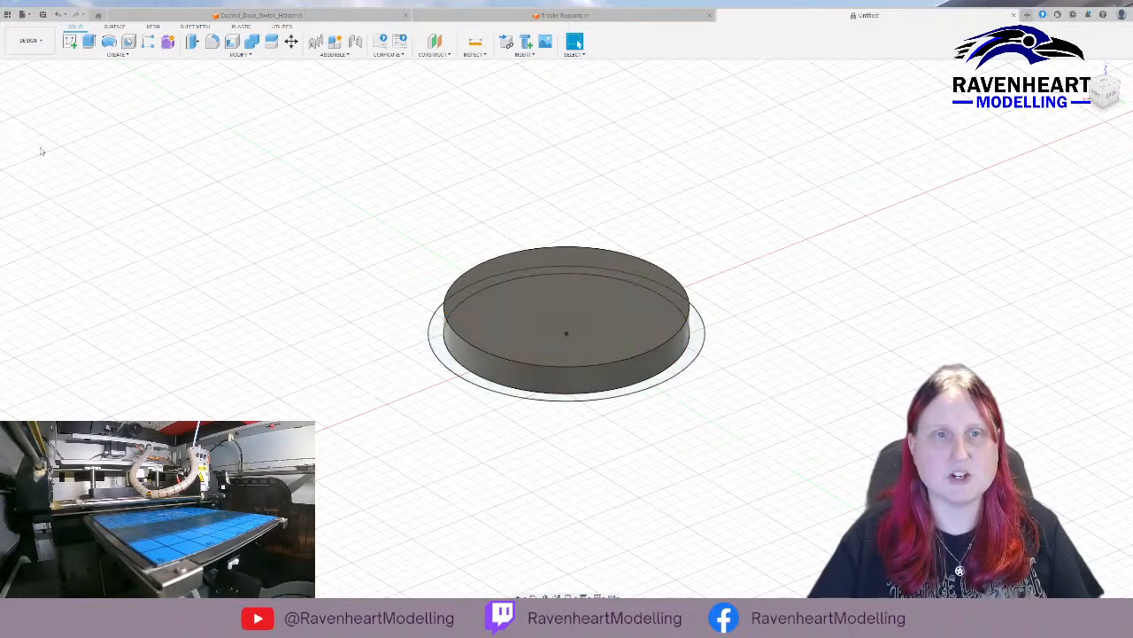
{"action": "left_click", "coordinate": [435, 347]}
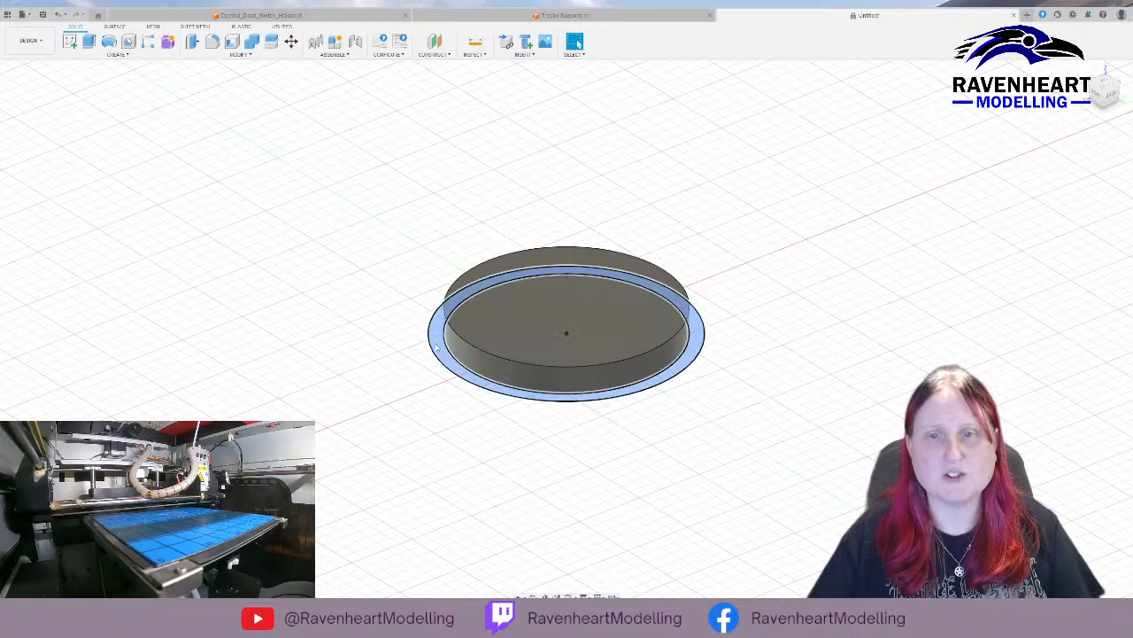
{"action": "left_click", "coordinate": [89, 42]}
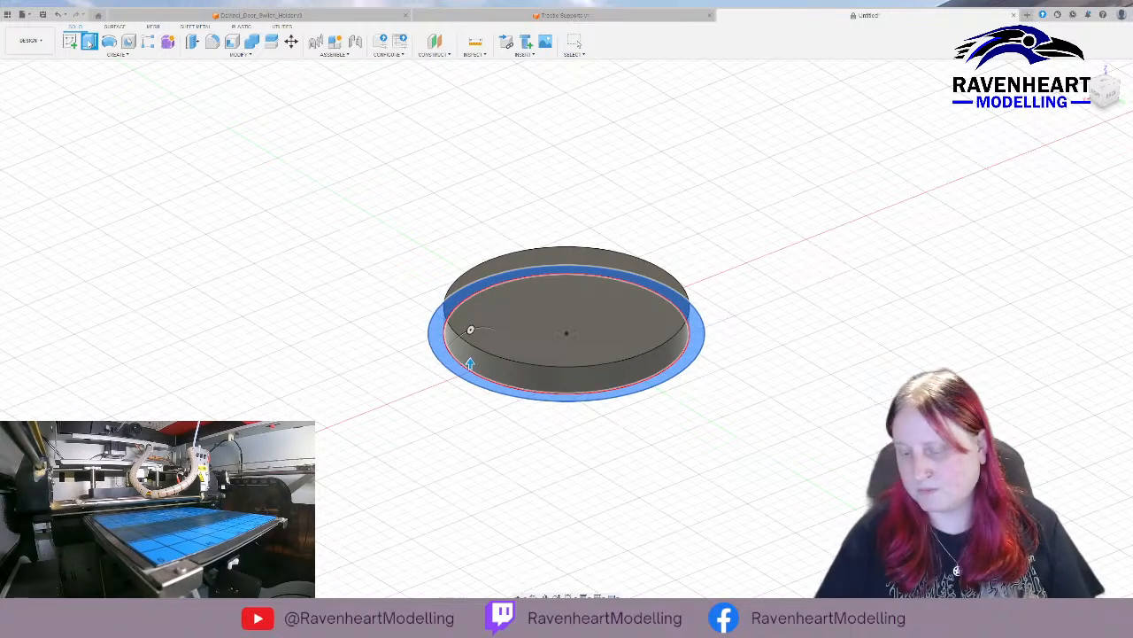
{"action": "type", "text": "115"}
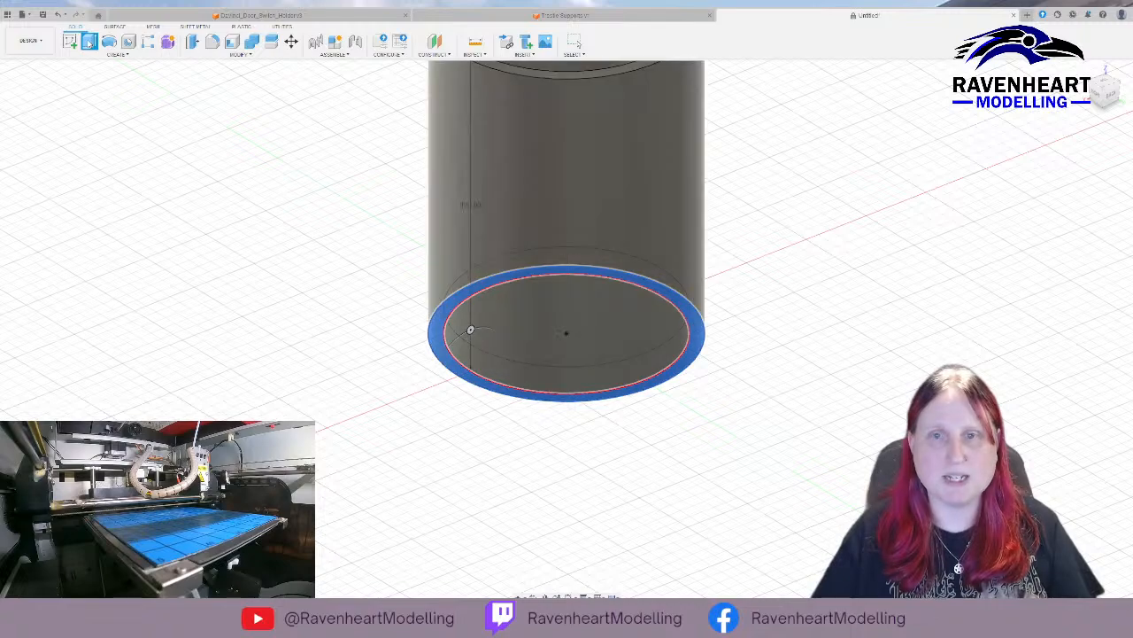
{"action": "key", "text": "Return"}
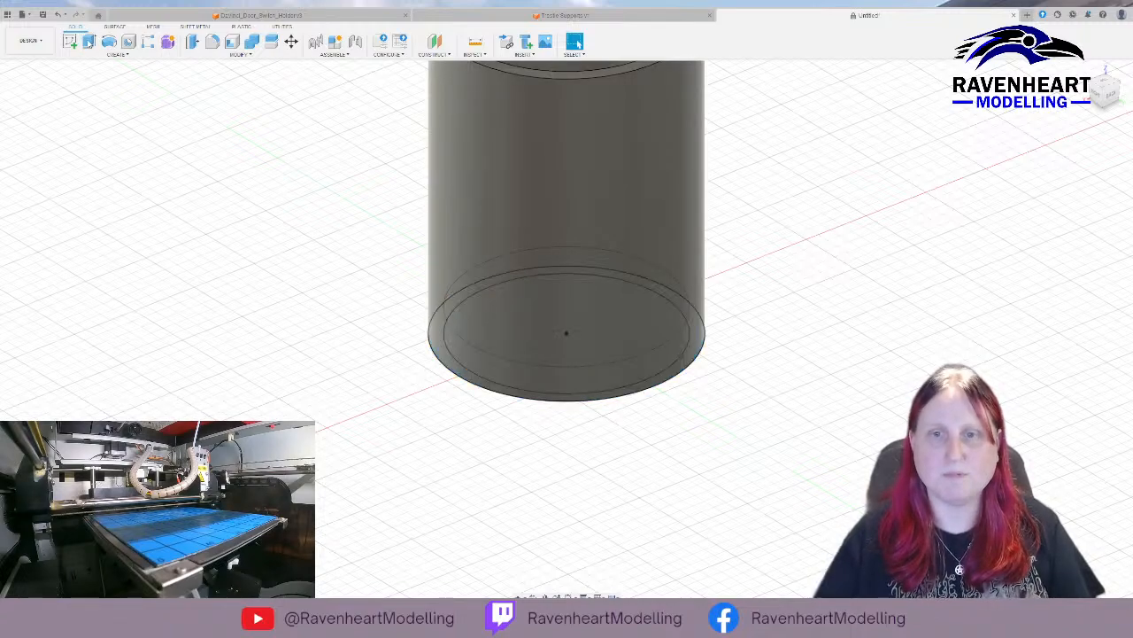
{"action": "mouse_move", "coordinate": [685, 207]}
{"action": "middle_mouse_down", "text": "shift"}
{"action": "mouse_move", "coordinate": [676, 230]}
{"action": "mouse_move", "coordinate": [683, 210]}
{"action": "middle_mouse_up", "text": "shift"}
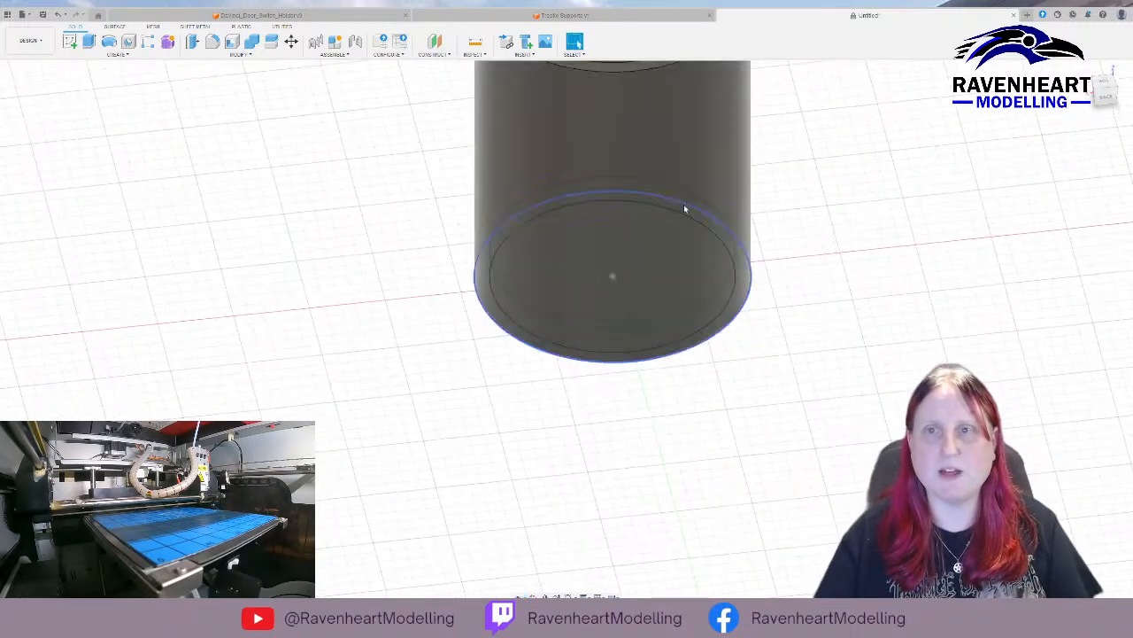
{"action": "middle_click_drag", "start_coordinate": [852, 188], "coordinate": [754, 401]}
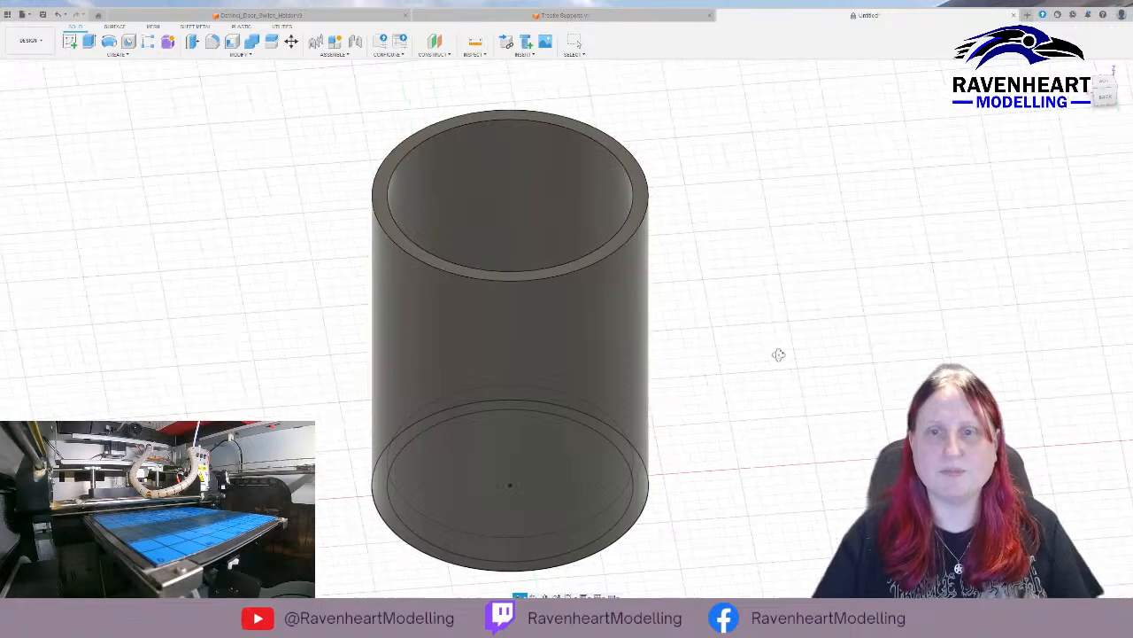
{"action": "middle_click_drag", "start_coordinate": [779, 354], "coordinate": [720, 374], "text": "shift"}
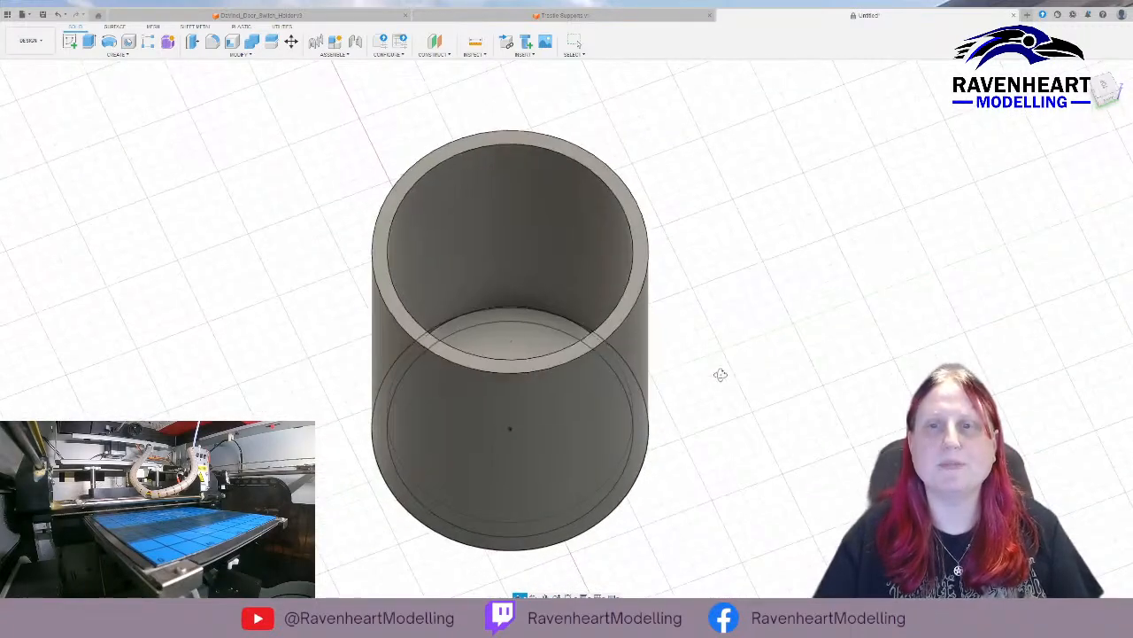
{"action": "left_click", "coordinate": [642, 249]}
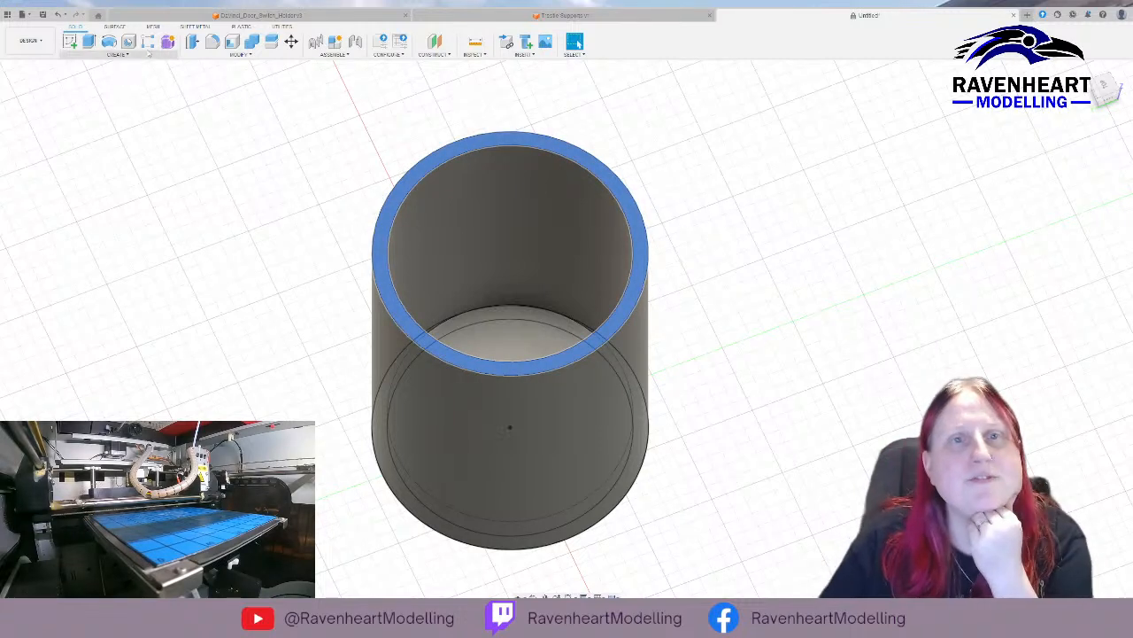
{"action": "left_click", "coordinate": [247, 59]}
{"action": "left_click", "coordinate": [224, 111]}
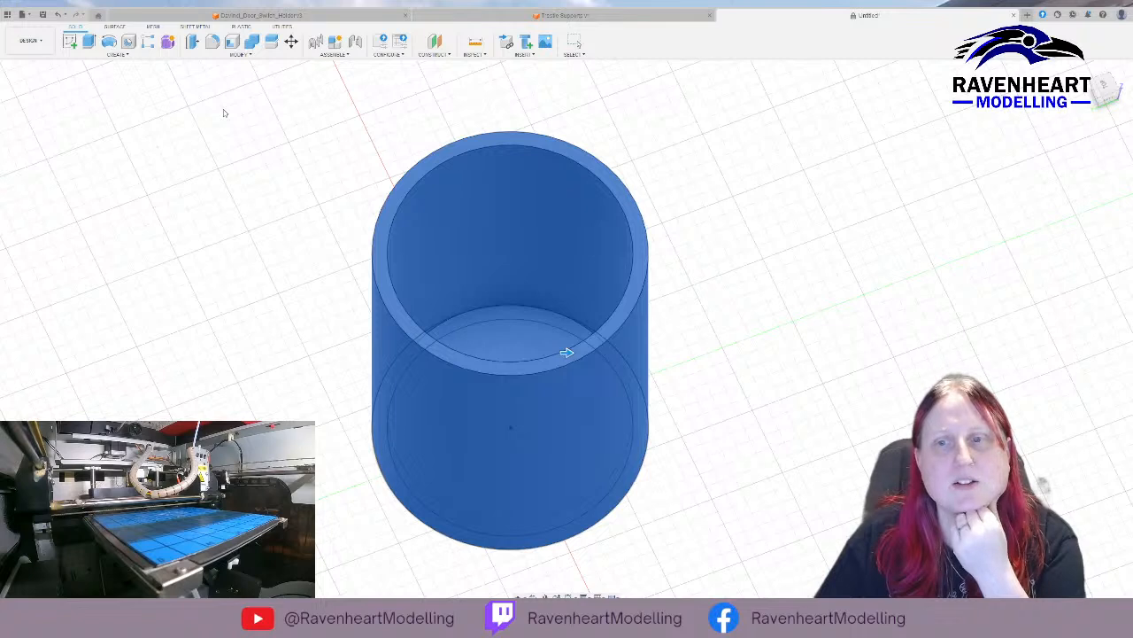
{"action": "left_click", "coordinate": [393, 201]}
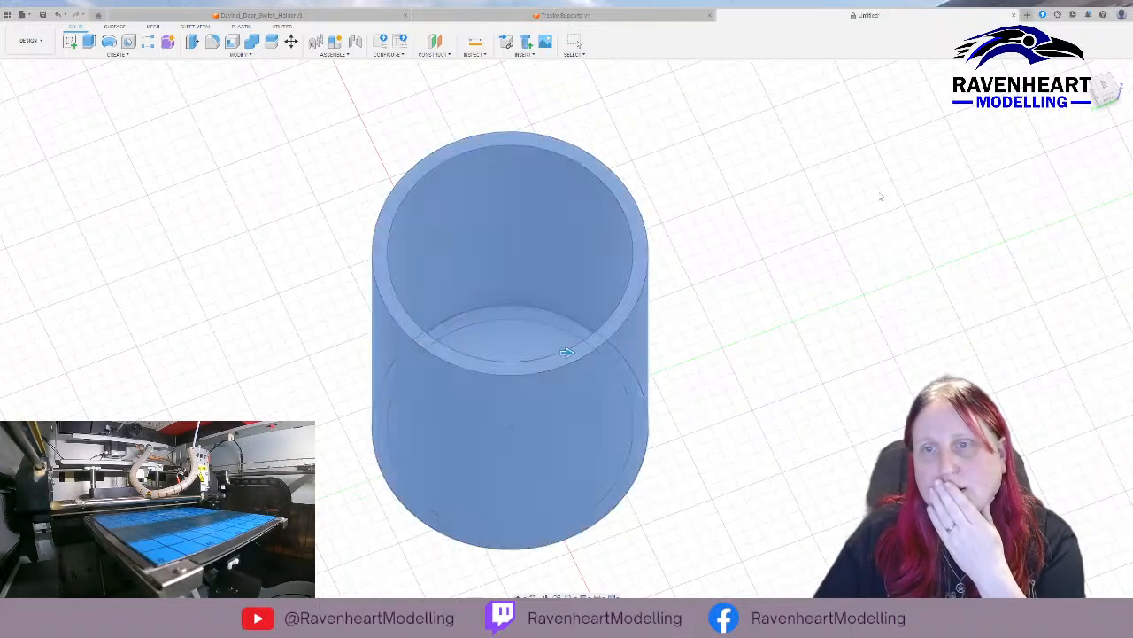
{"action": "left_click", "coordinate": [574, 205]}
{"action": "key", "text": "Escape"}
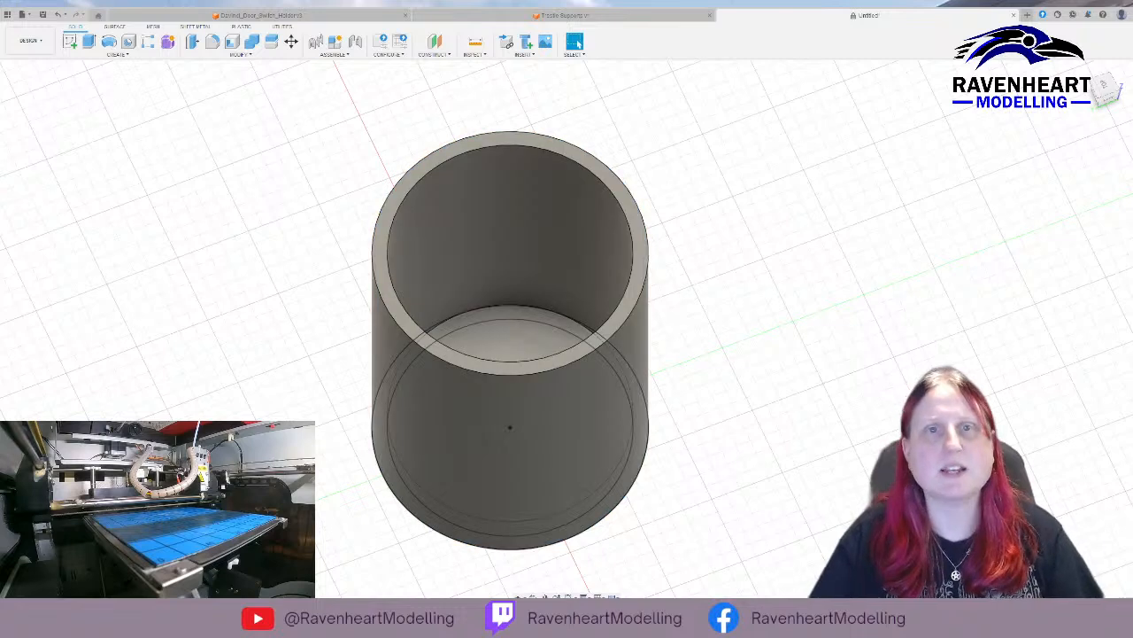
{"action": "left_click", "coordinate": [474, 147]}
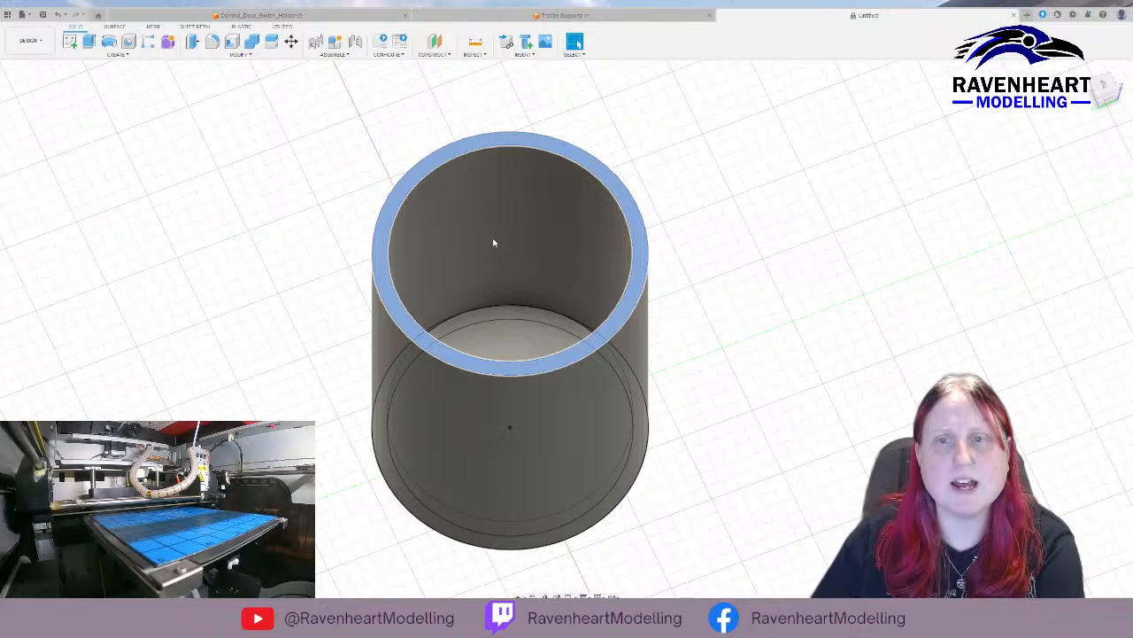
{"action": "key", "text": "ctrl+z"}
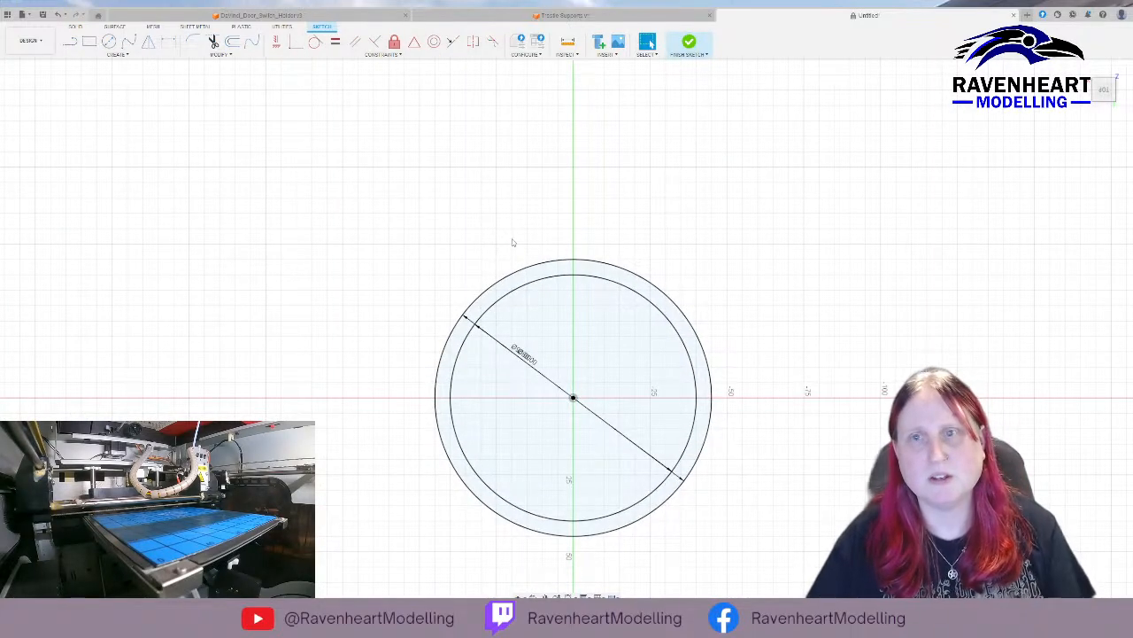
{"action": "left_click", "coordinate": [689, 43]}
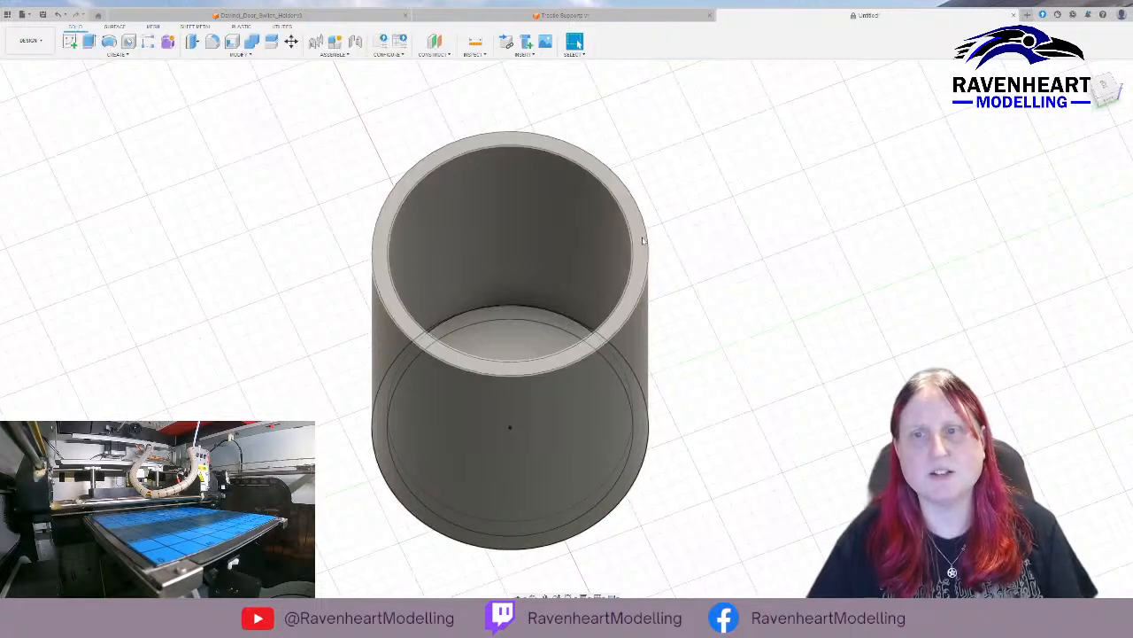
Try to raise the tube by changing the ring extrusion's height from its top rim face, and undo the change.
{"action": "left_click", "coordinate": [643, 241]}
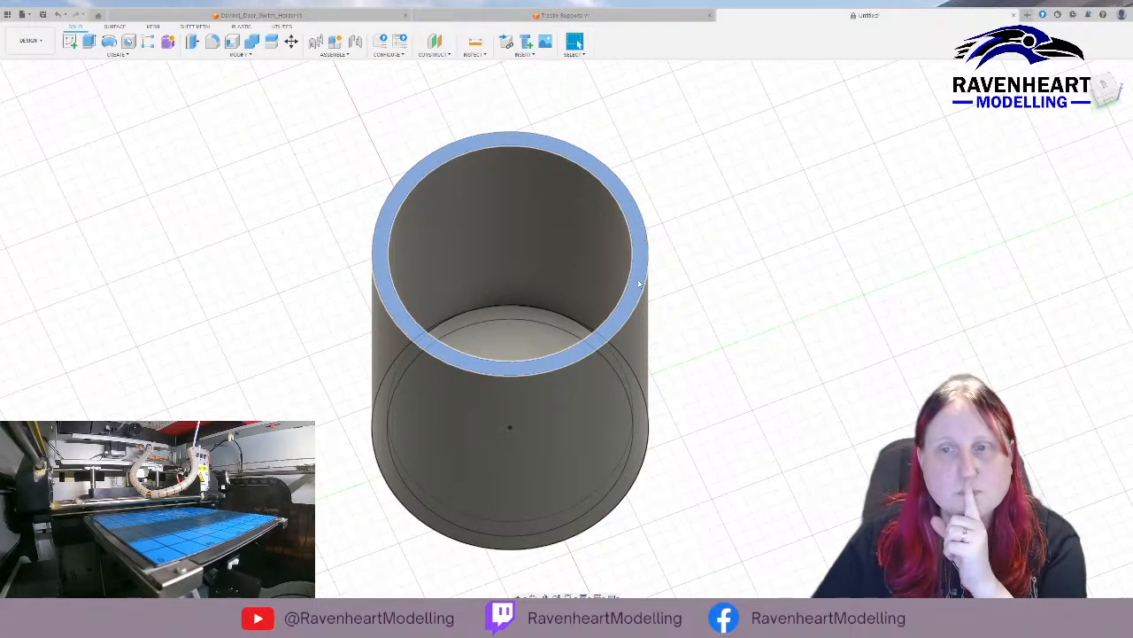
{"action": "key", "text": "e"}
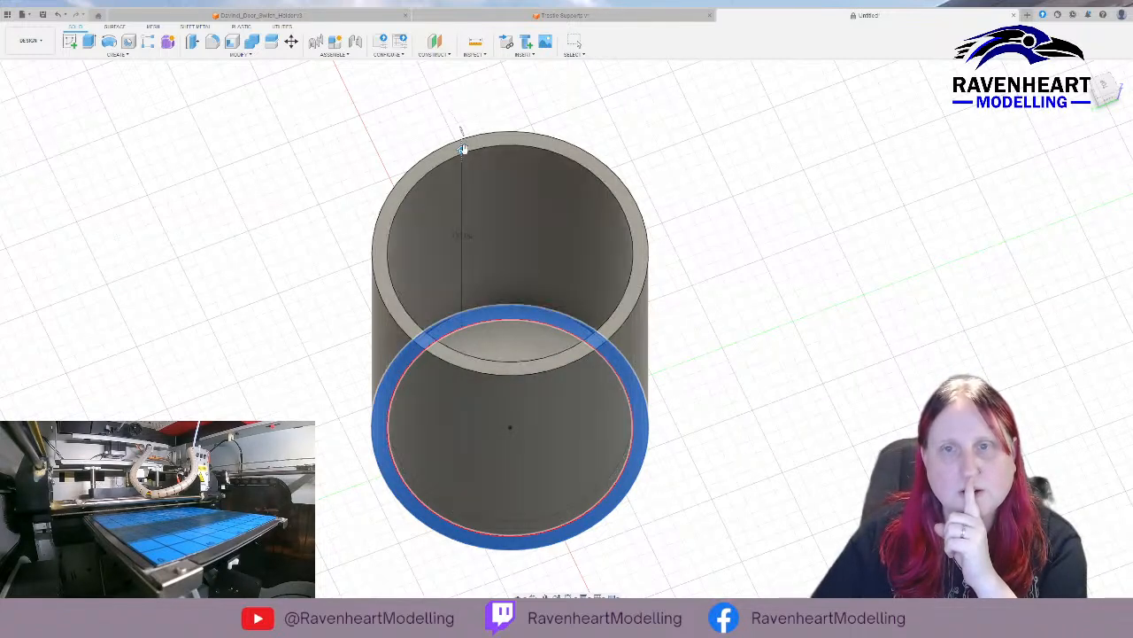
{"action": "left_click_drag", "start_coordinate": [462, 148], "coordinate": [464, 143]}
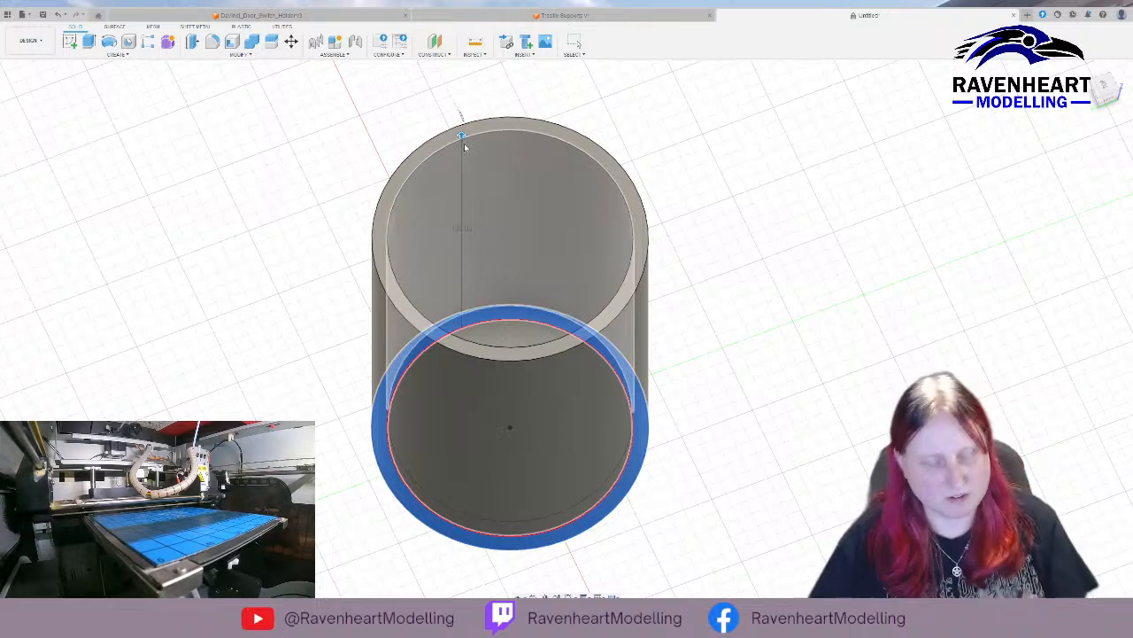
{"action": "key", "text": "Return"}
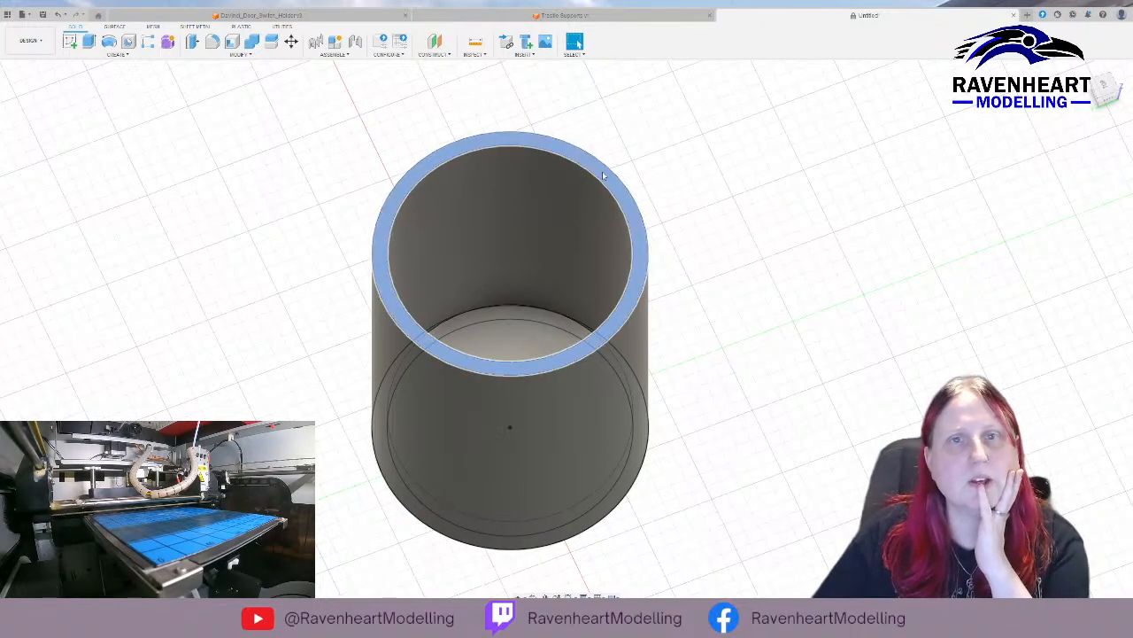
{"action": "left_click", "coordinate": [604, 175]}
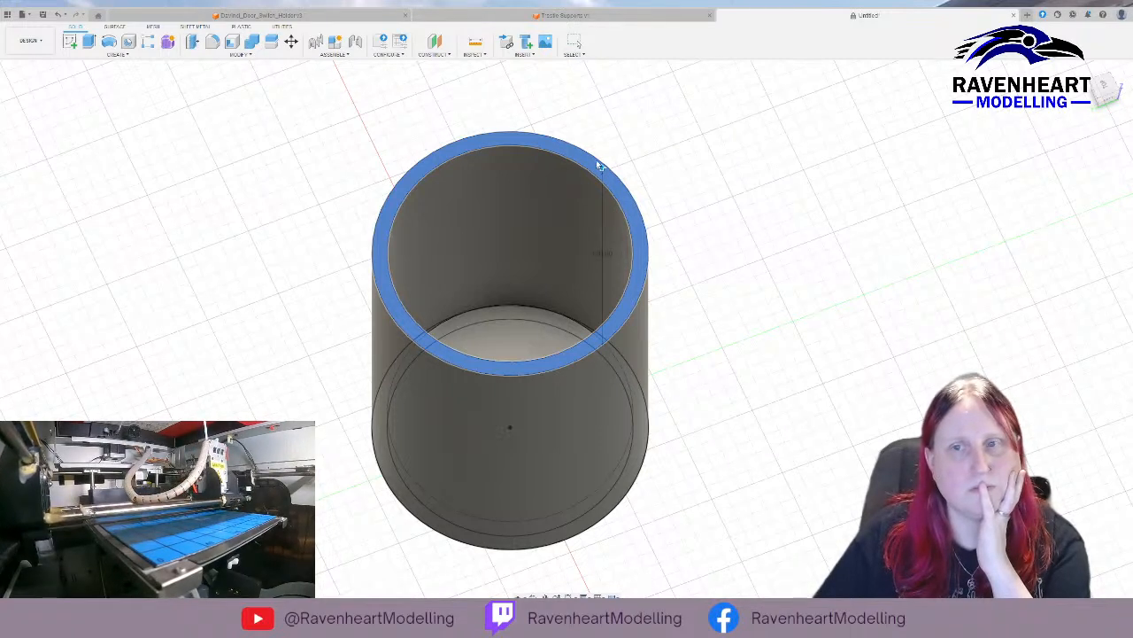
{"action": "left_click_drag", "start_coordinate": [597, 167], "coordinate": [600, 143]}
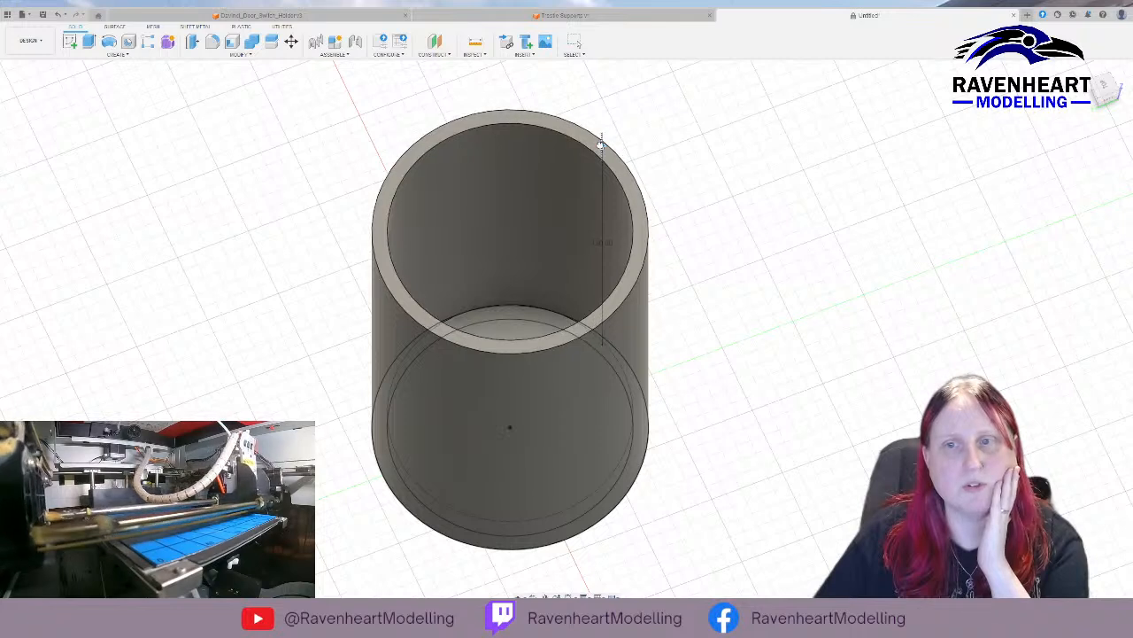
{"action": "key", "text": "ctrl+z"}
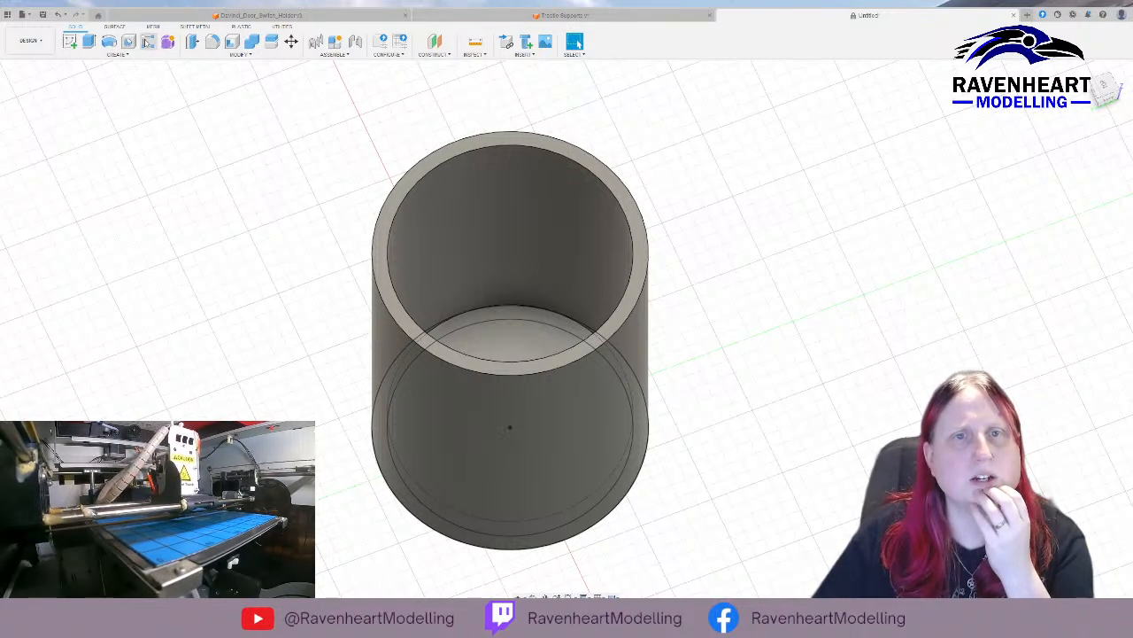
Try to create a form face on the tube's top rim, and leave the form environment.
{"action": "left_click", "coordinate": [413, 181]}
{"action": "left_click", "coordinate": [167, 42]}
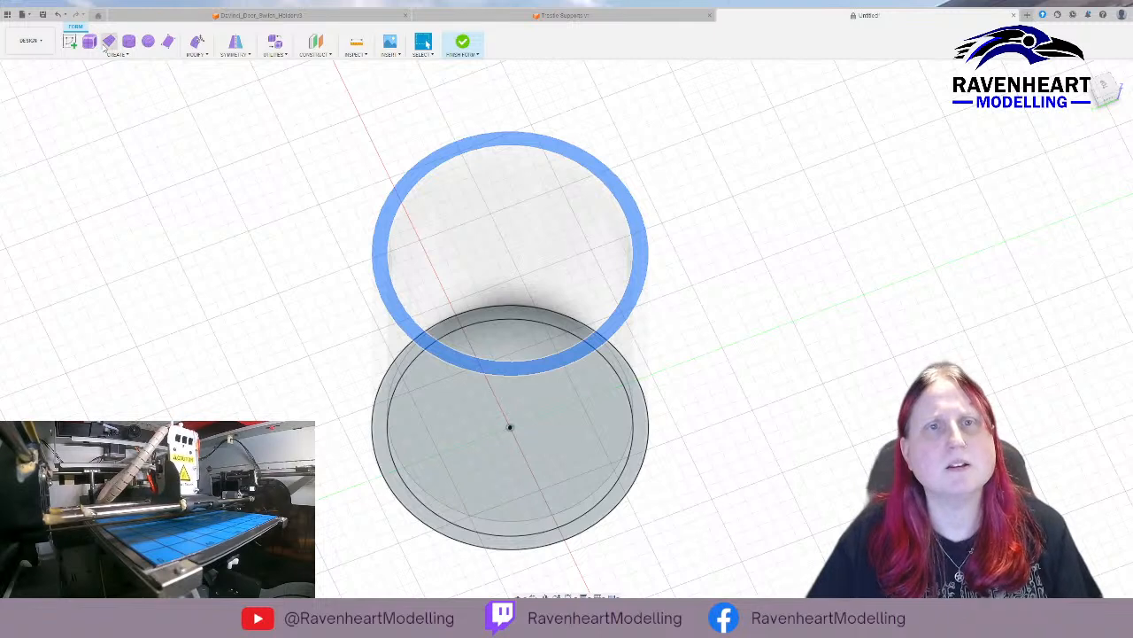
{"action": "left_click", "coordinate": [170, 42]}
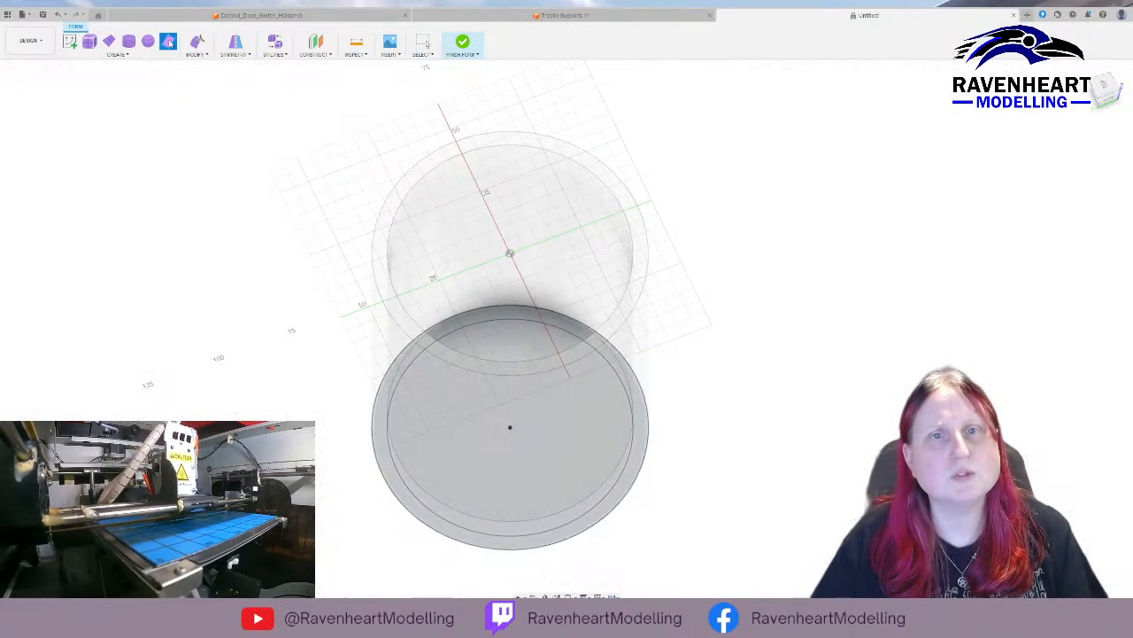
{"action": "left_click", "coordinate": [392, 223]}
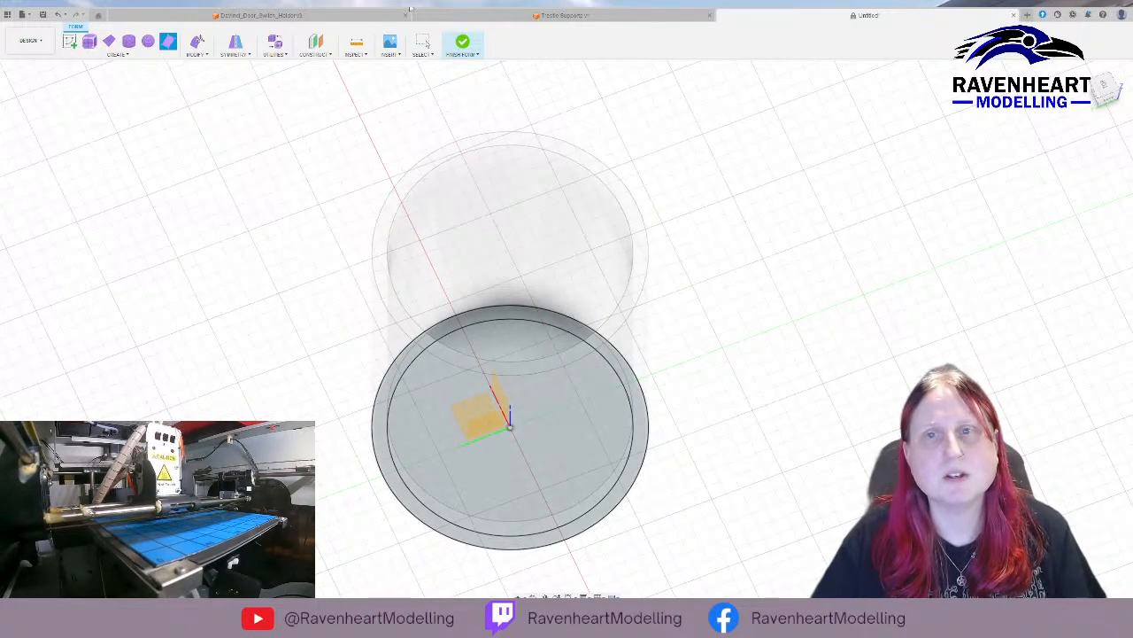
{"action": "left_click", "coordinate": [463, 42]}
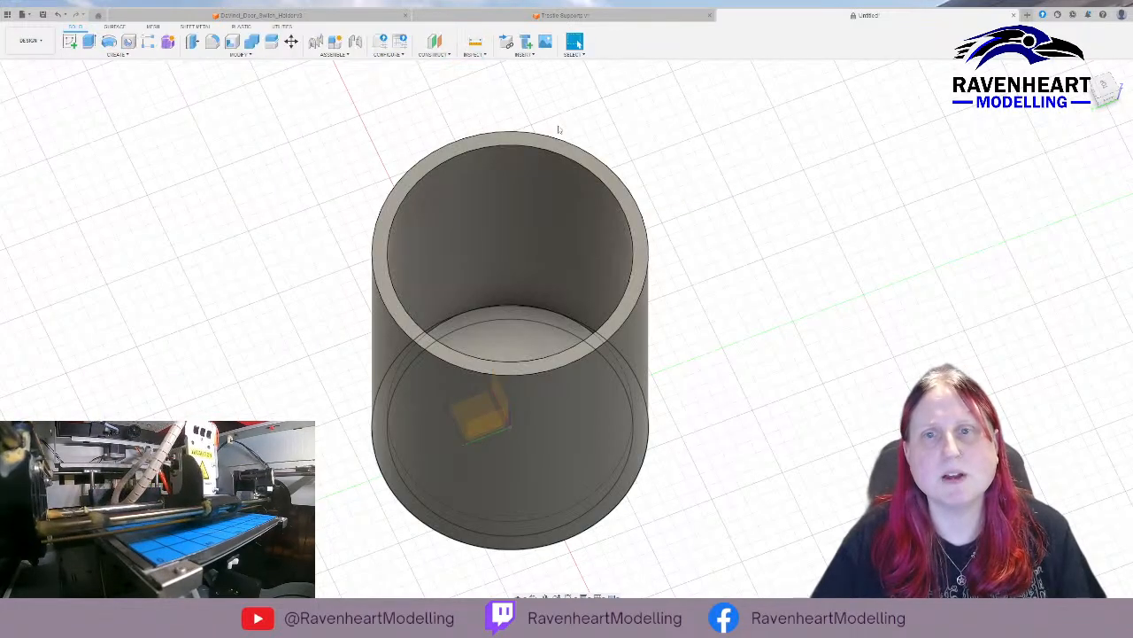
Undo the form creation on the tube's rim and return to the plain solid model.
{"action": "key", "text": "ctrl+z"}
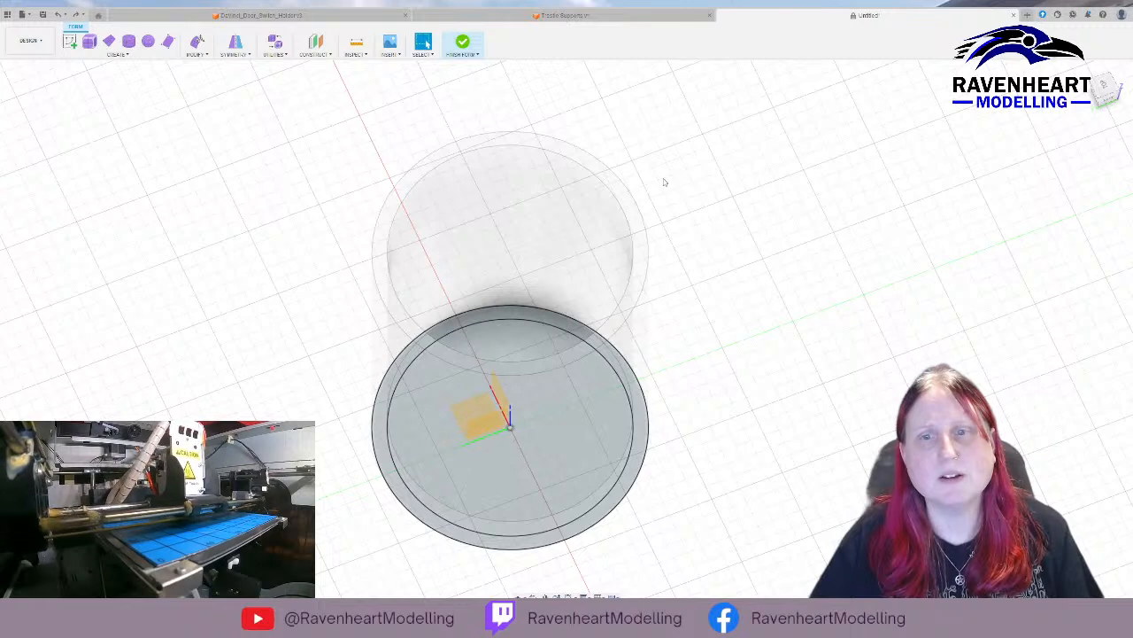
{"action": "key", "text": "ctrl+z"}
{"action": "key", "text": "ctrl+z"}
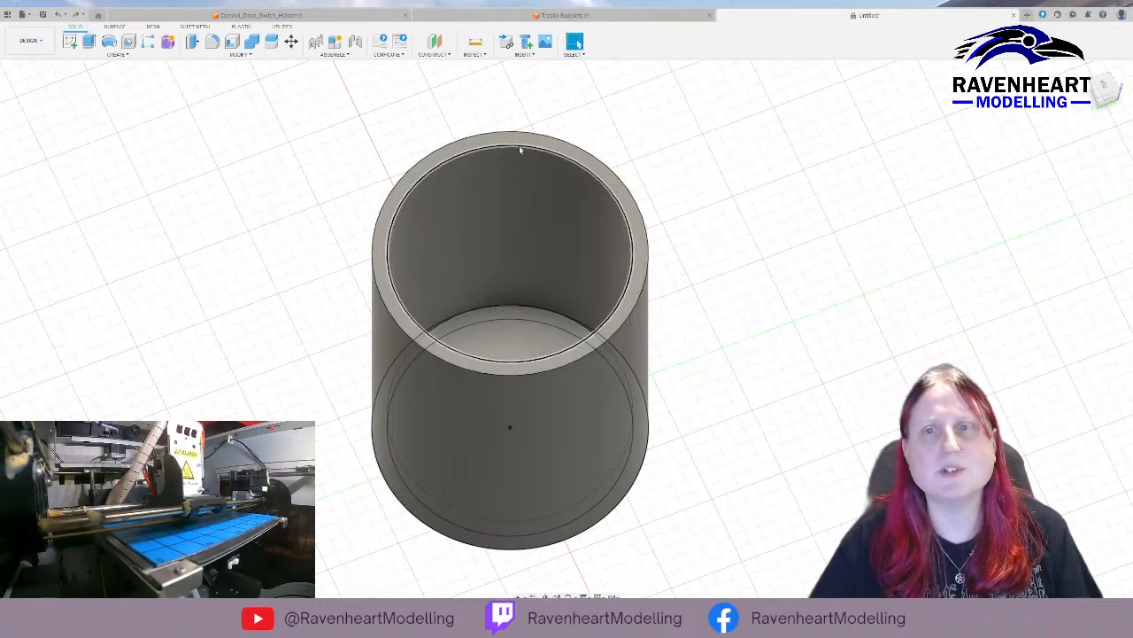
Try to pull the tube's top rim face upward to lengthen the wall.
{"action": "left_click", "coordinate": [521, 145]}
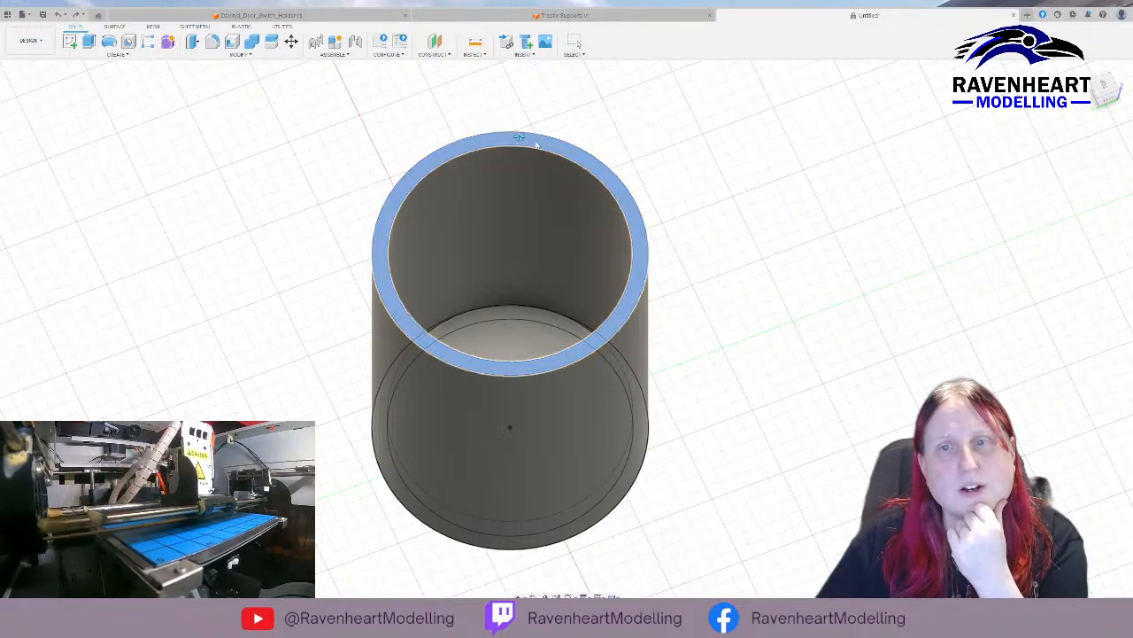
{"action": "left_click_drag", "start_coordinate": [520, 137], "coordinate": [520, 115]}
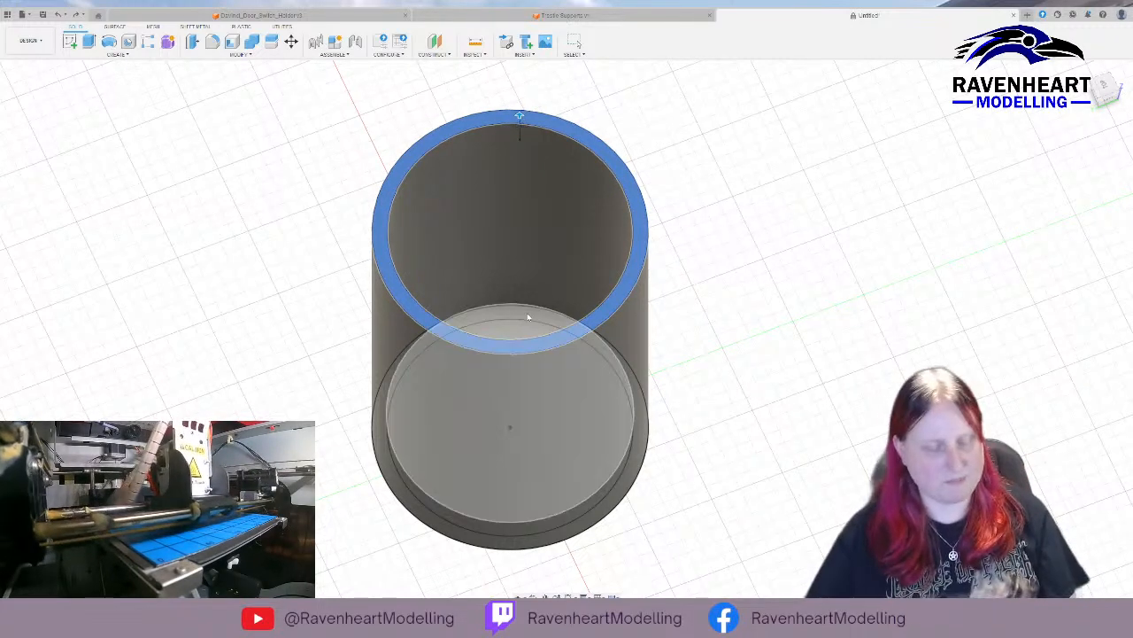
{"action": "key", "text": "Escape"}
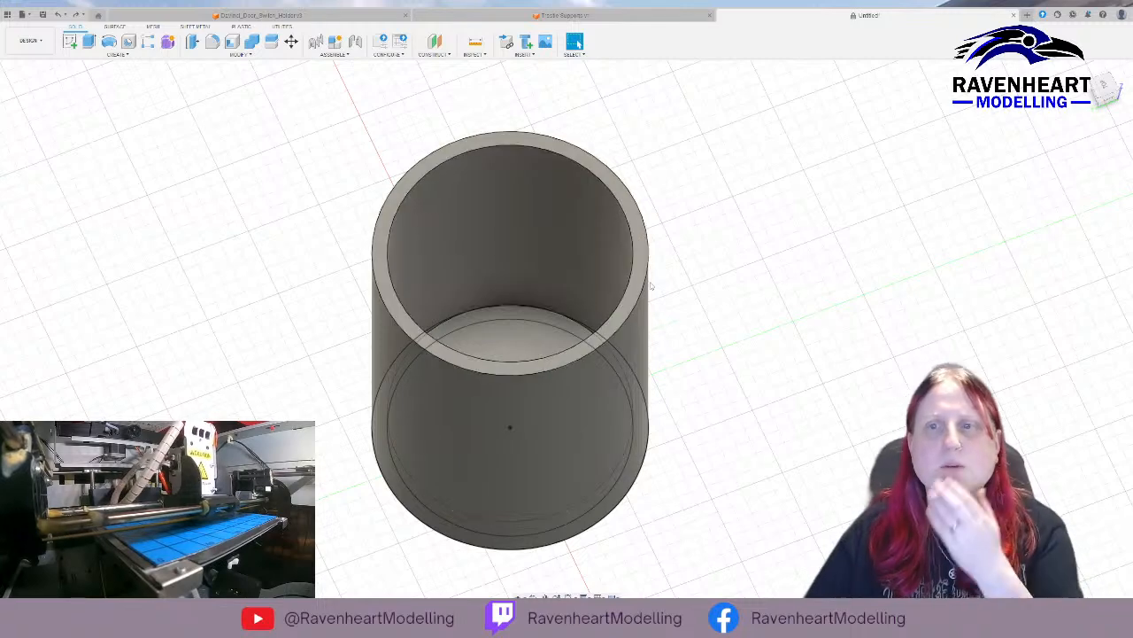
Try to offset the tube's outer wall face outward by 10 mm.
{"action": "left_click", "coordinate": [647, 286]}
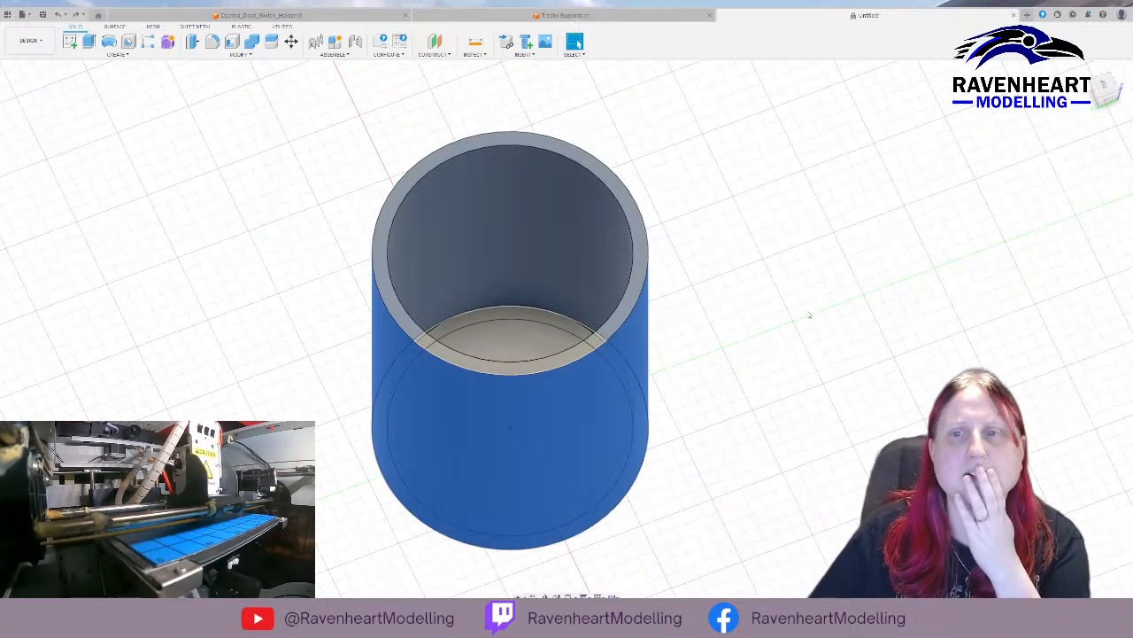
{"action": "middle_click_drag", "start_coordinate": [746, 340], "coordinate": [723, 319], "text": "shift"}
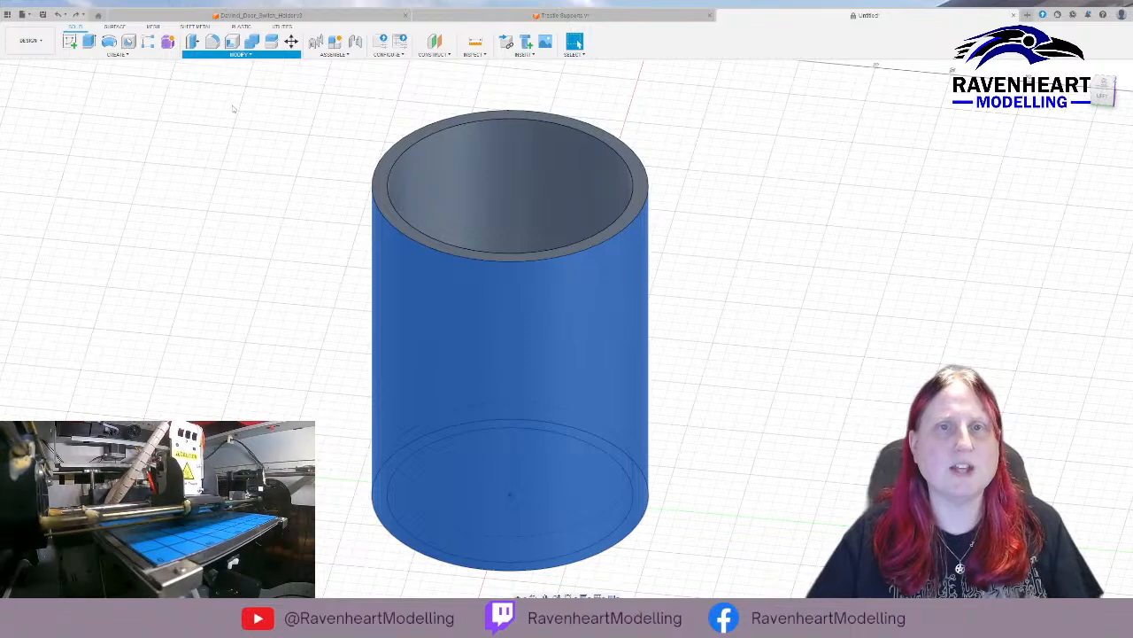
{"action": "left_click", "coordinate": [225, 133]}
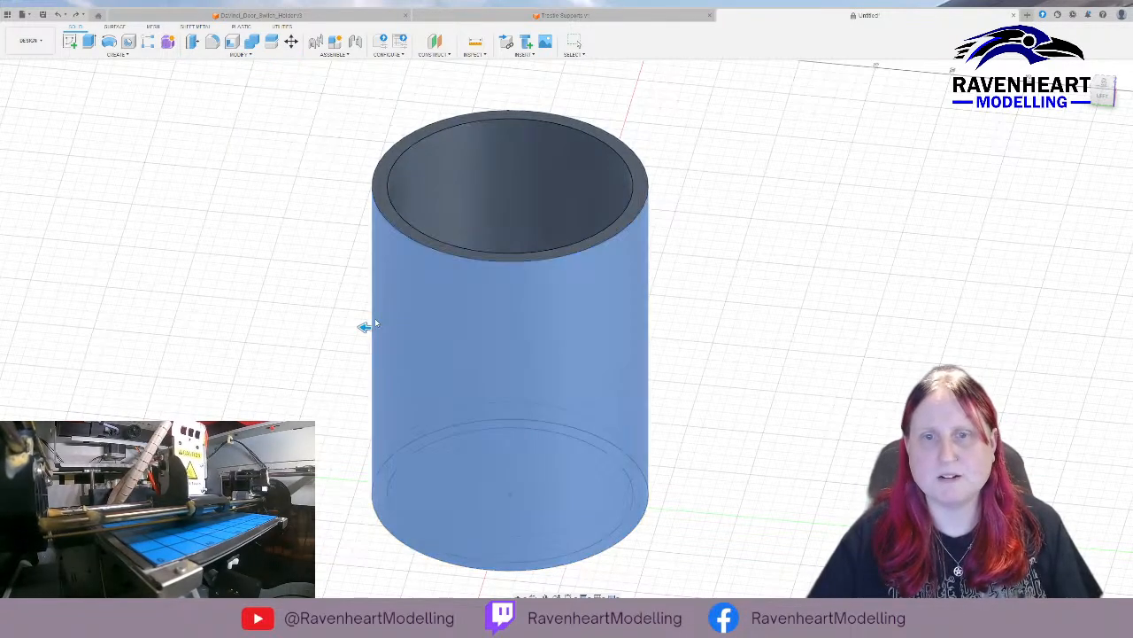
{"action": "left_click_drag", "start_coordinate": [365, 326], "coordinate": [336, 326]}
{"action": "left_click", "coordinate": [900, 227]}
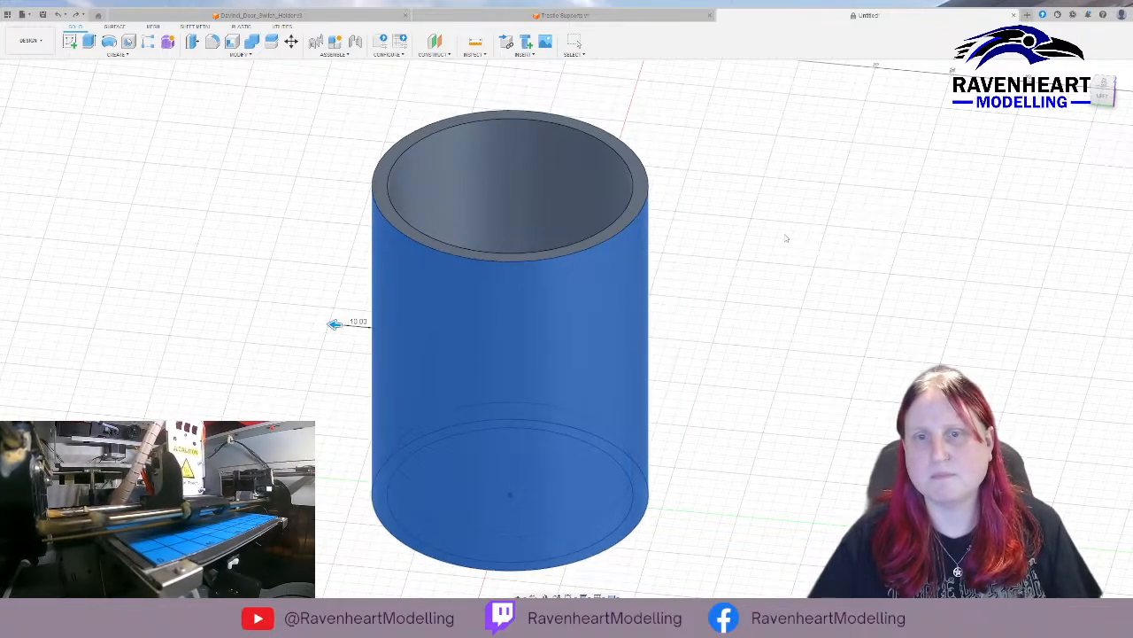
{"action": "key", "text": "Escape"}
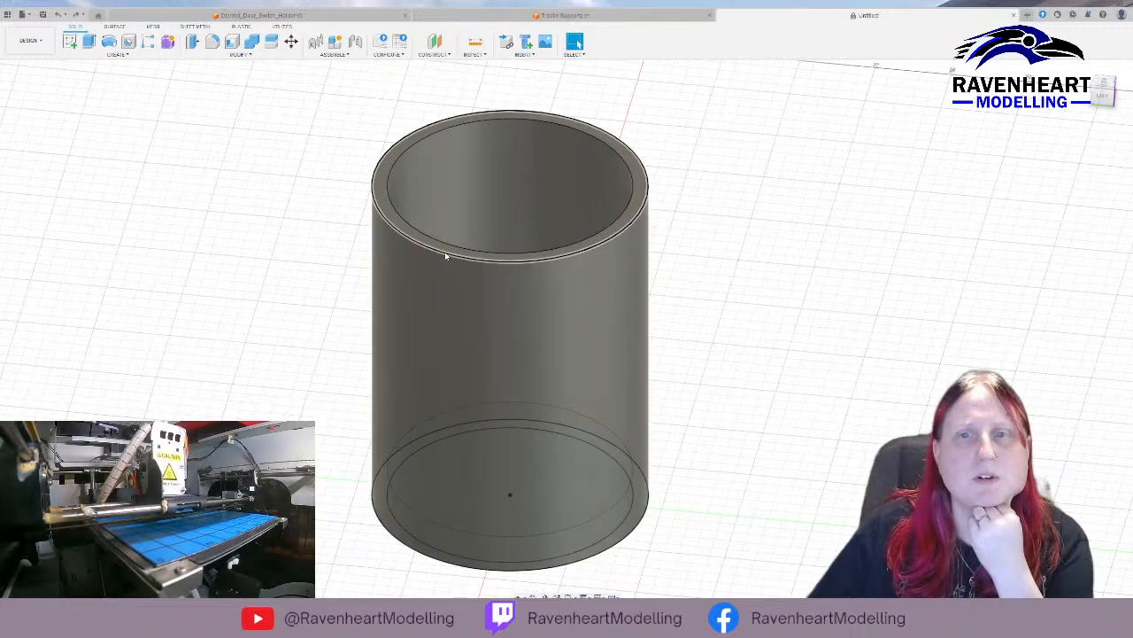
{"action": "left_click", "coordinate": [446, 257]}
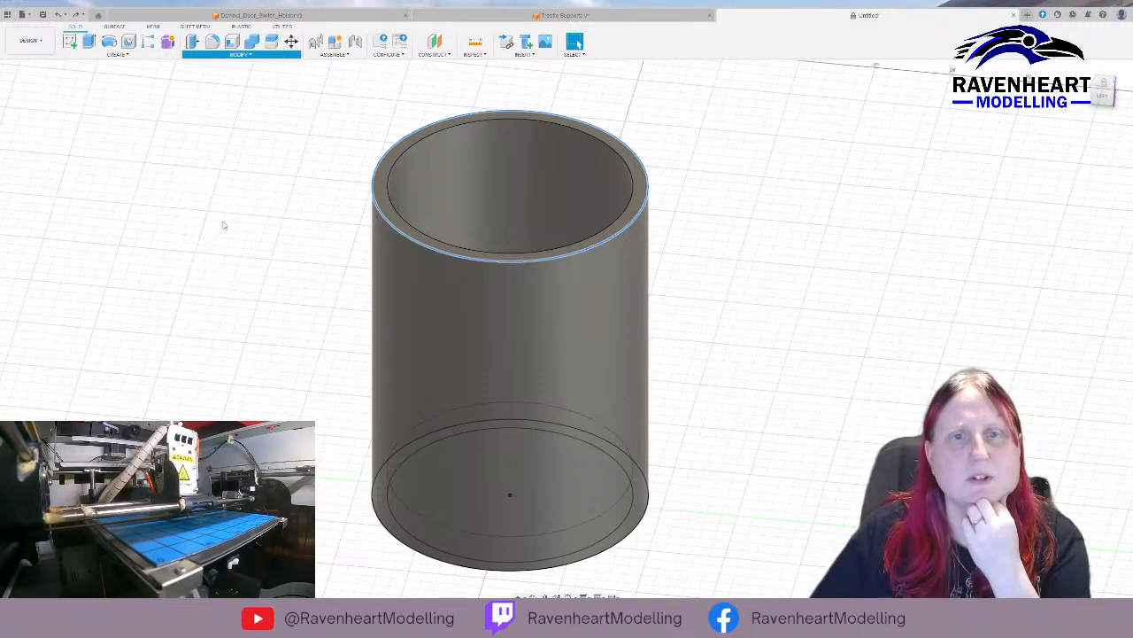
{"action": "key", "text": "f"}
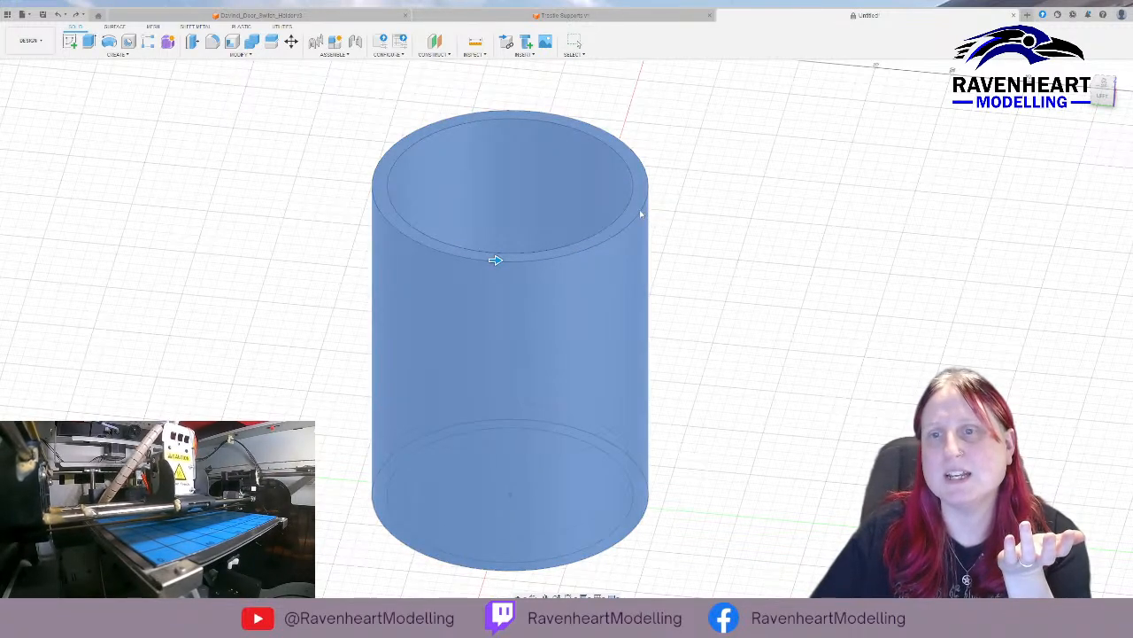
{"action": "key", "text": "Escape"}
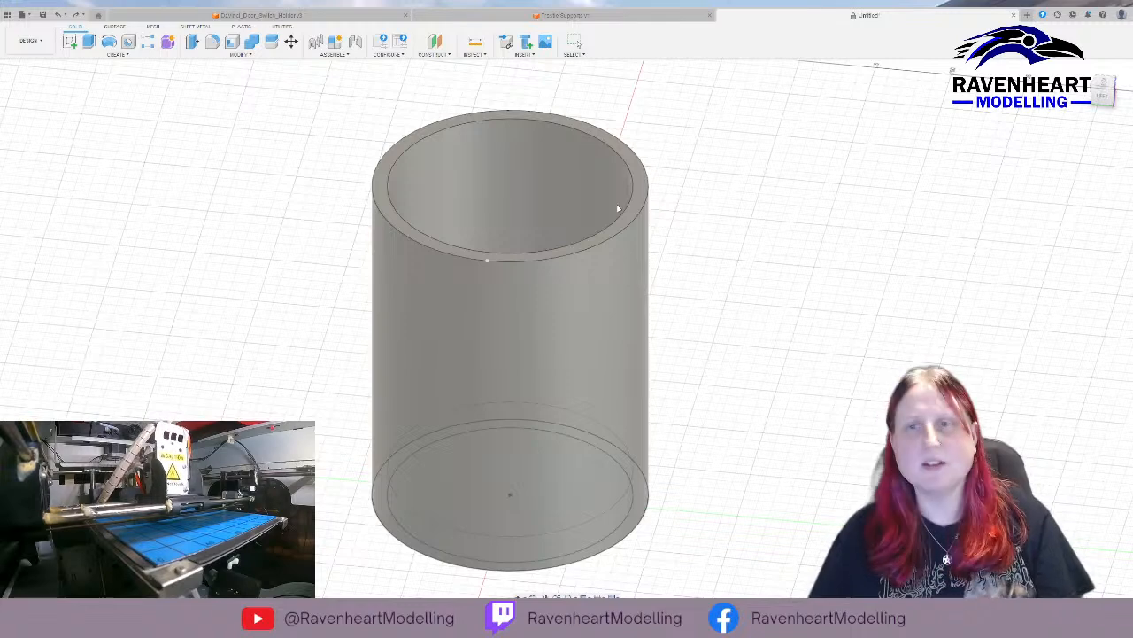
{"action": "key", "text": "Escape"}
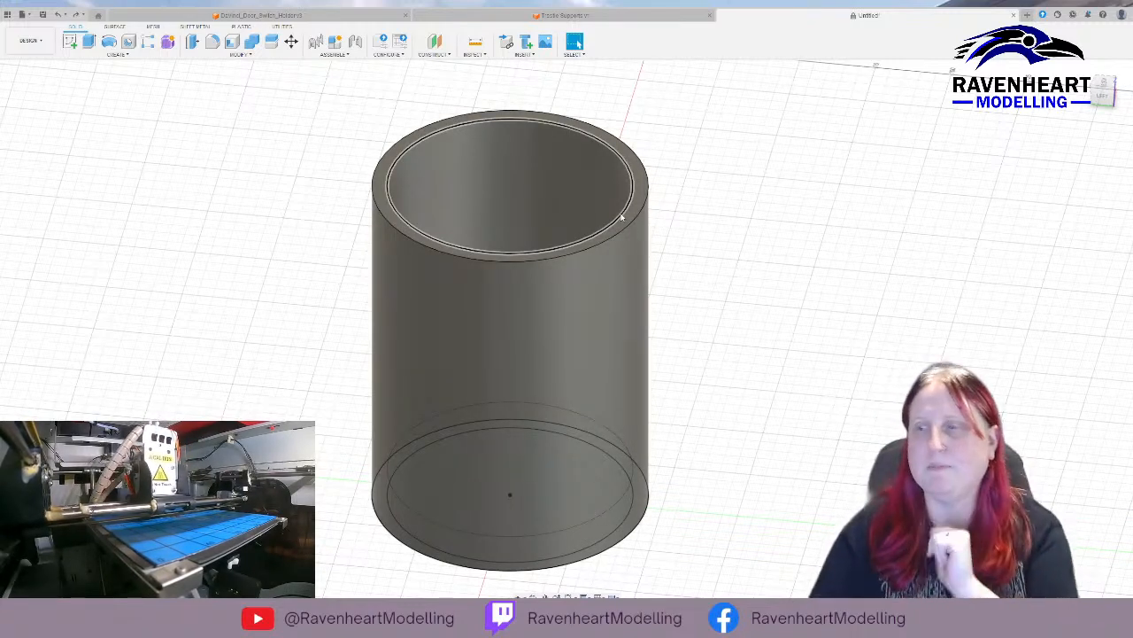
Try to enlarge the tube with the mesh Scale tool, starting from its outer rim edge.
{"action": "left_click", "coordinate": [394, 154]}
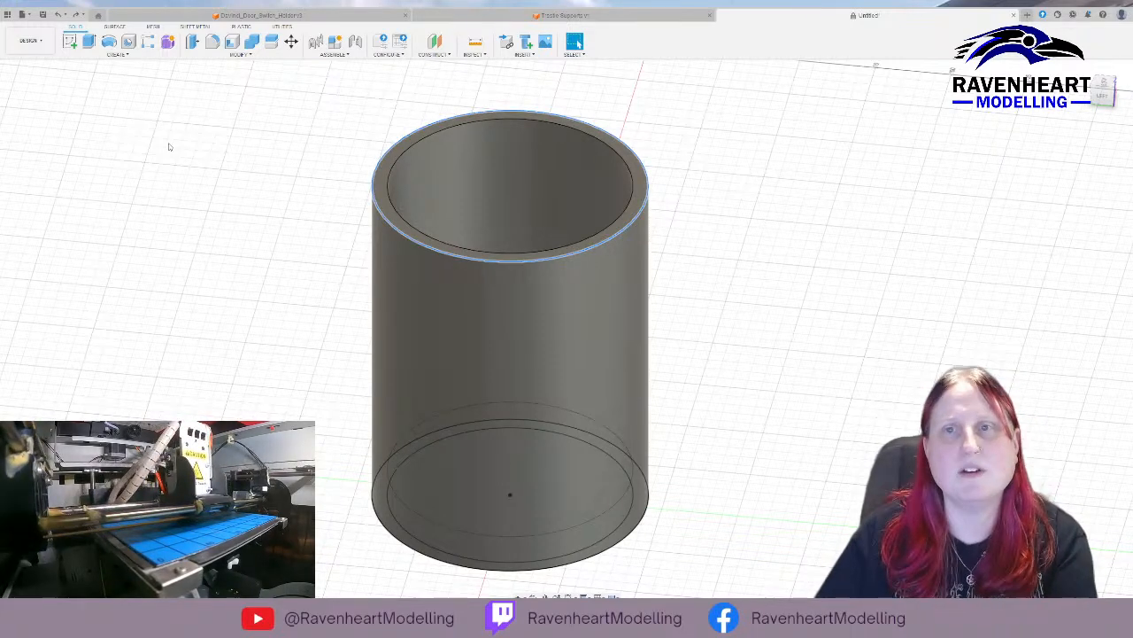
{"action": "left_click", "coordinate": [153, 27]}
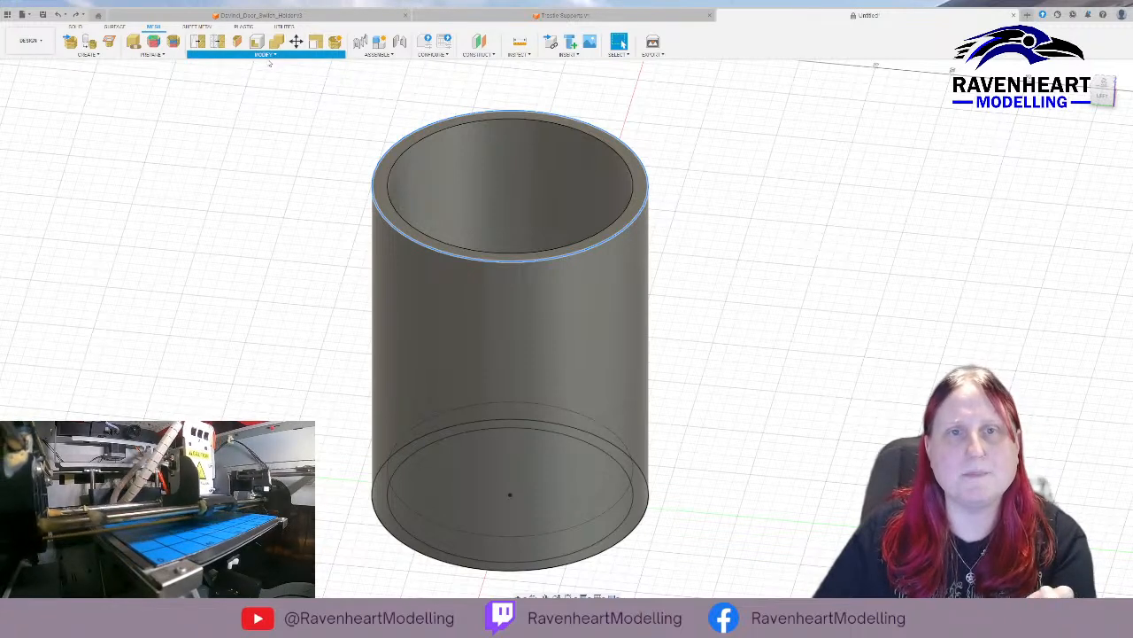
{"action": "left_click", "coordinate": [240, 160]}
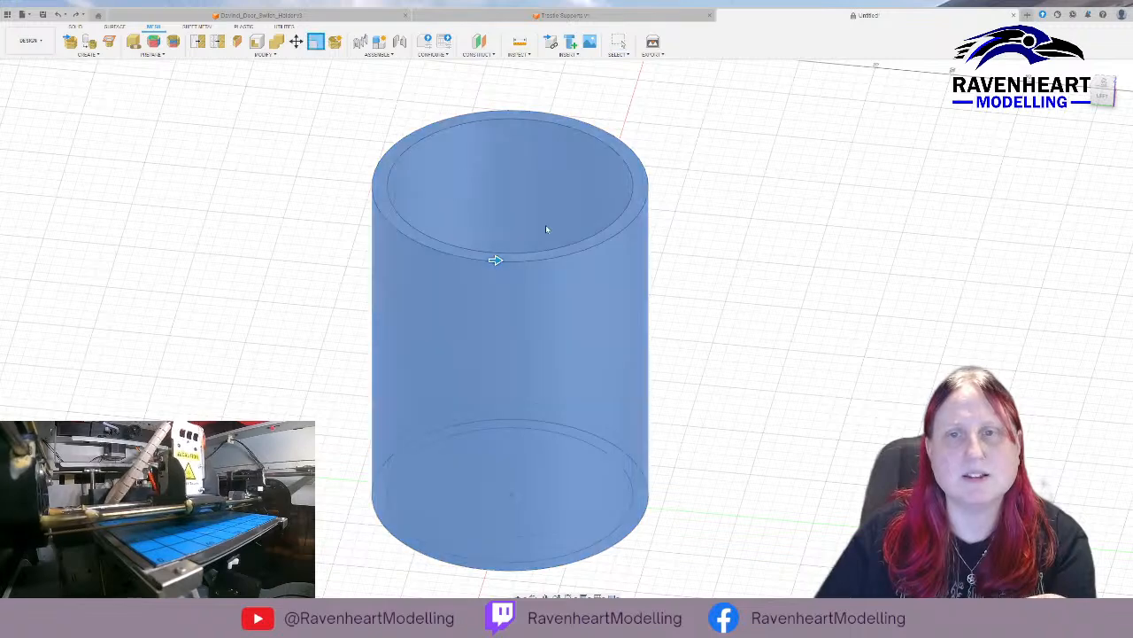
{"action": "left_click_drag", "start_coordinate": [496, 263], "coordinate": [522, 262]}
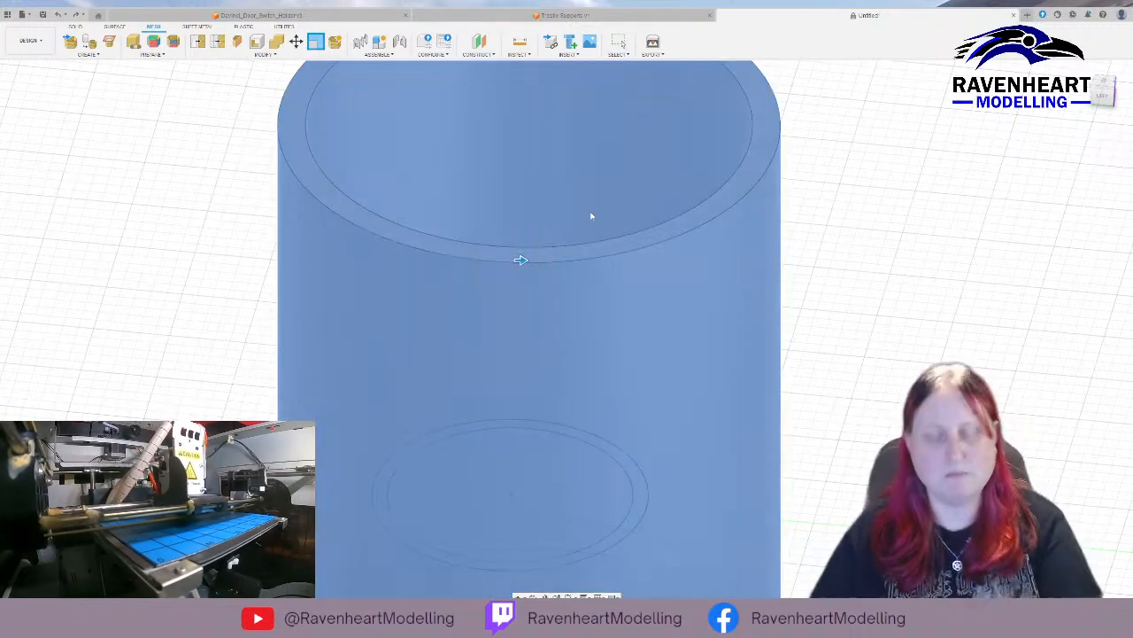
{"action": "key", "text": "Escape"}
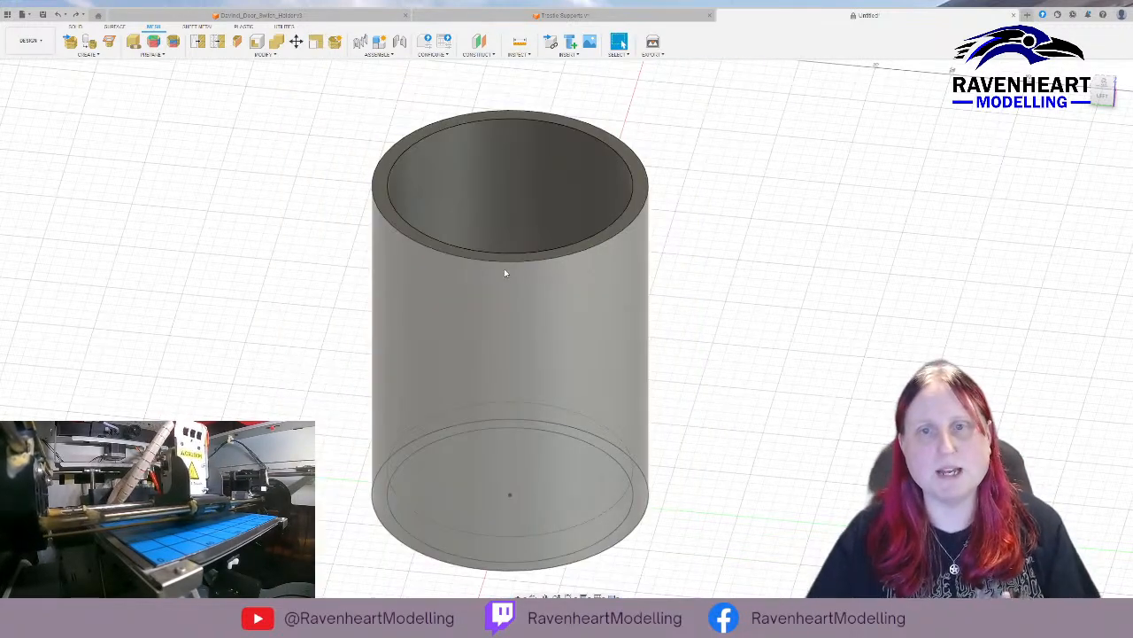
Try to fillet the tube's outer top edge so the rounding reaches the inner wall.
{"action": "left_click", "coordinate": [509, 263]}
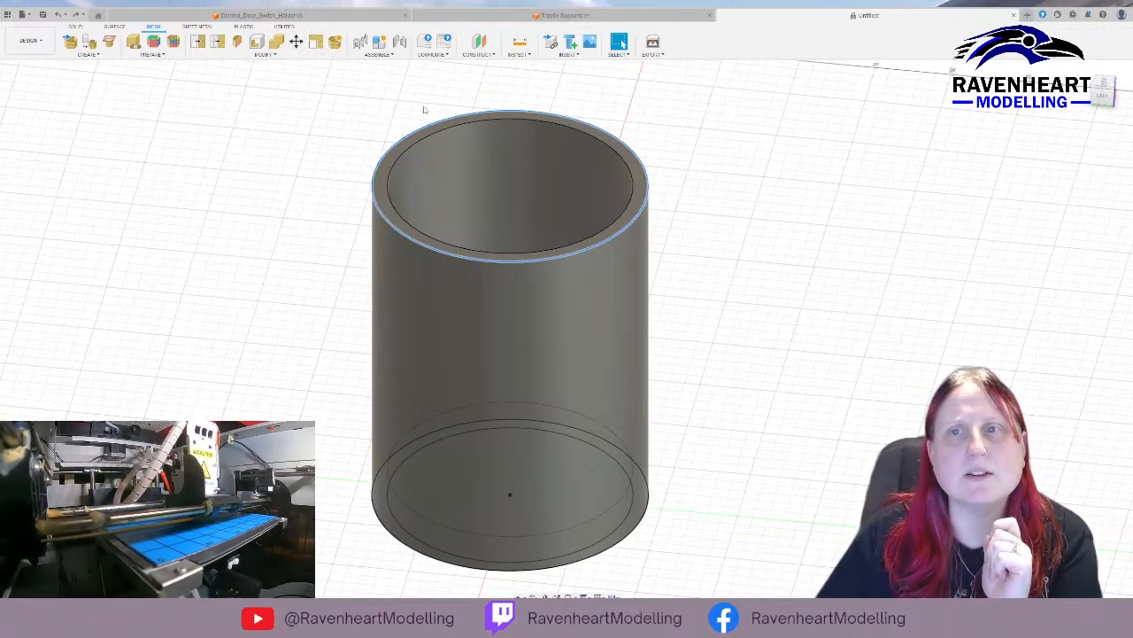
{"action": "left_click", "coordinate": [86, 28]}
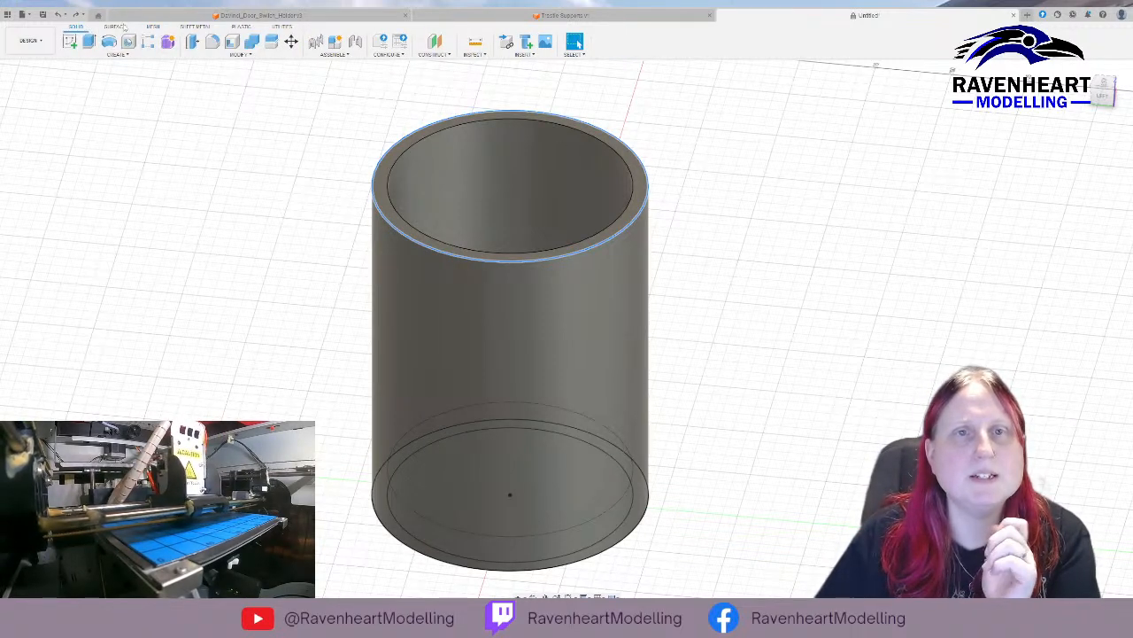
{"action": "left_click", "coordinate": [248, 59]}
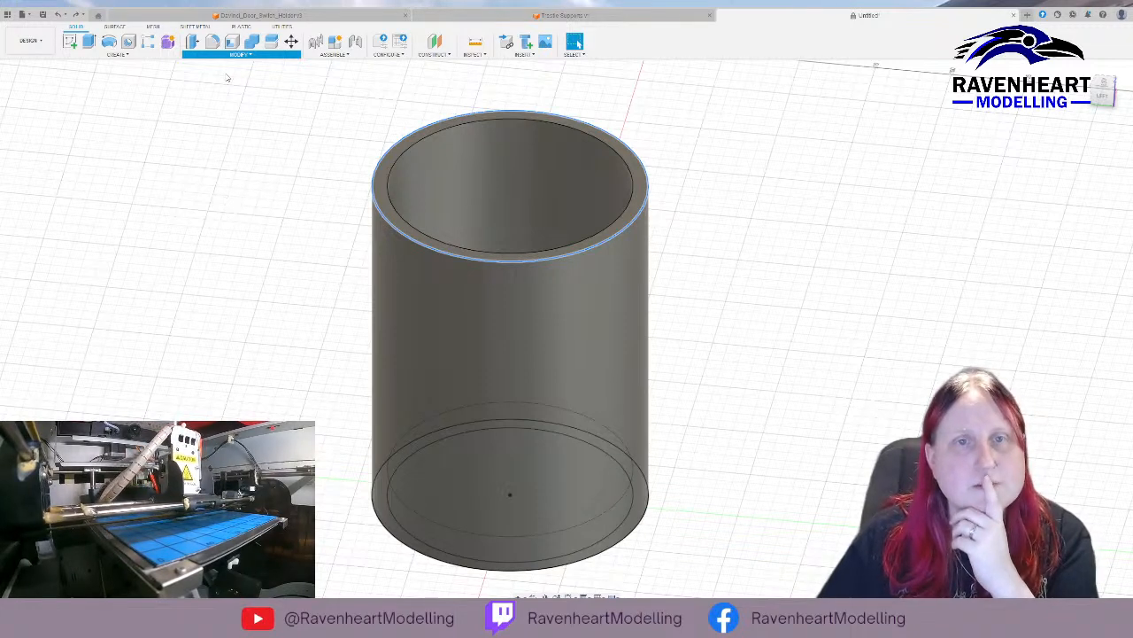
{"action": "key", "text": "f"}
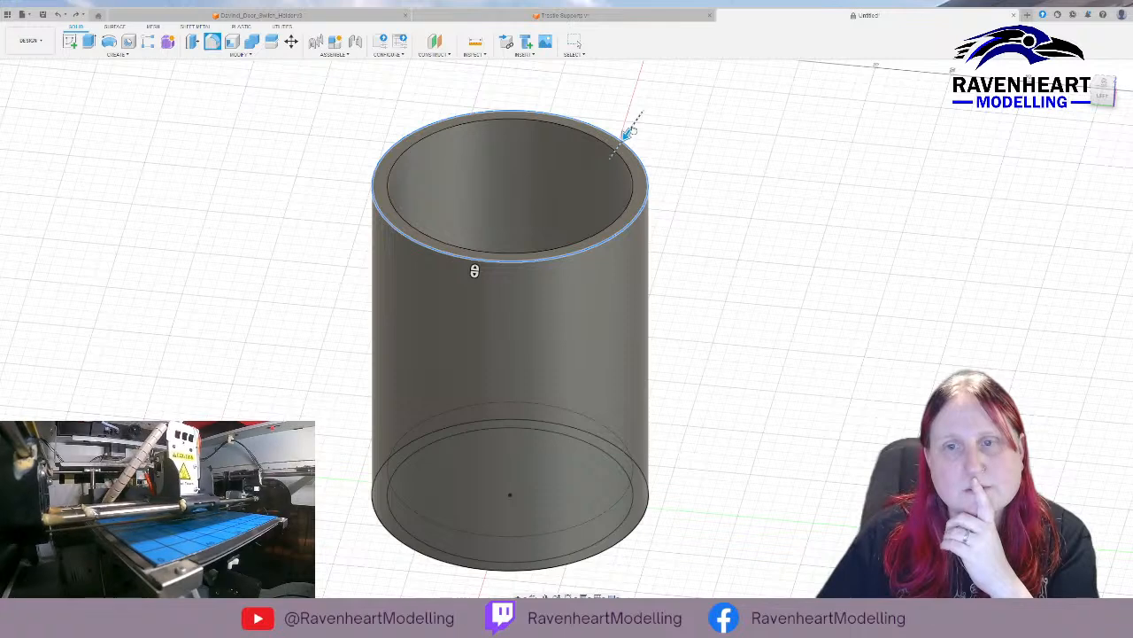
{"action": "left_click_drag", "start_coordinate": [631, 121], "coordinate": [604, 166]}
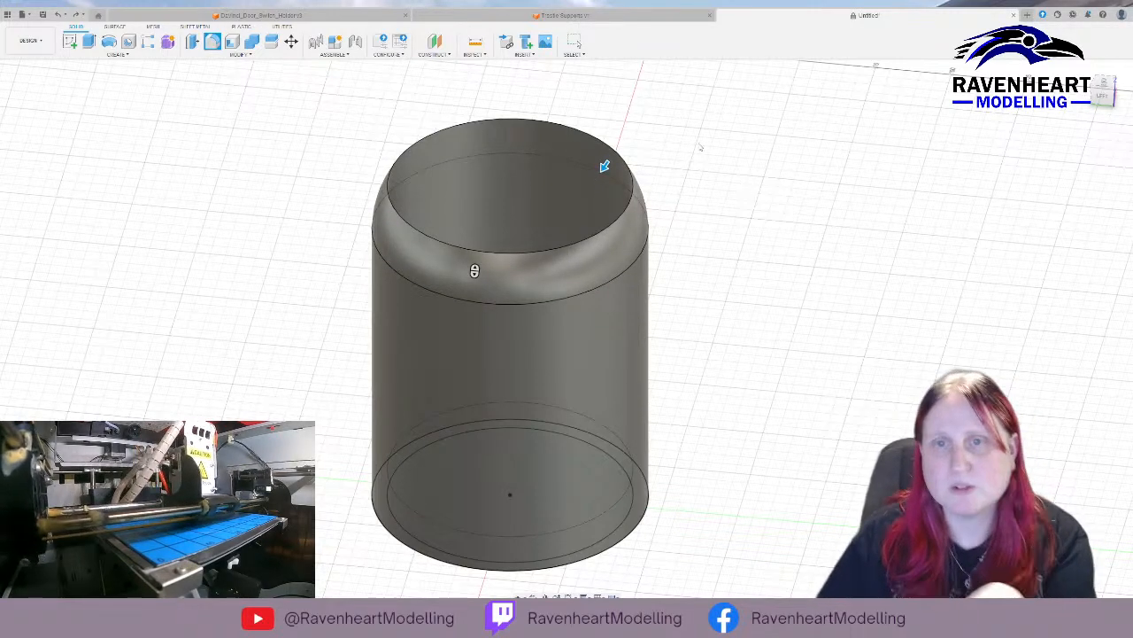
{"action": "middle_click_drag", "start_coordinate": [709, 162], "coordinate": [738, 147], "text": "shift"}
{"action": "key", "text": "f"}
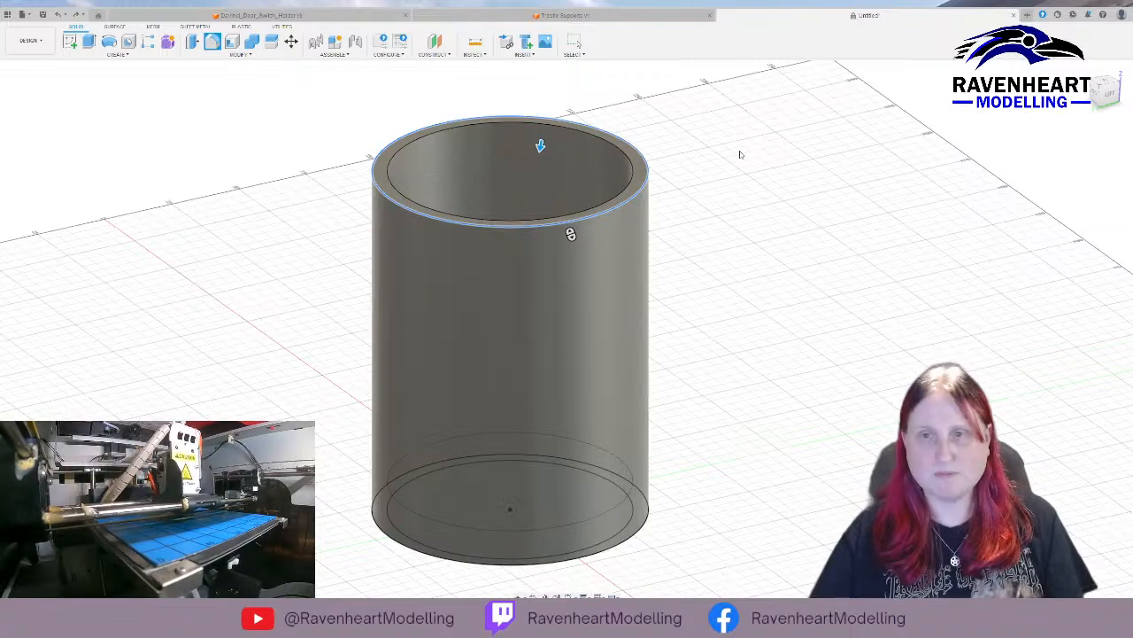
{"action": "key", "text": "Escape"}
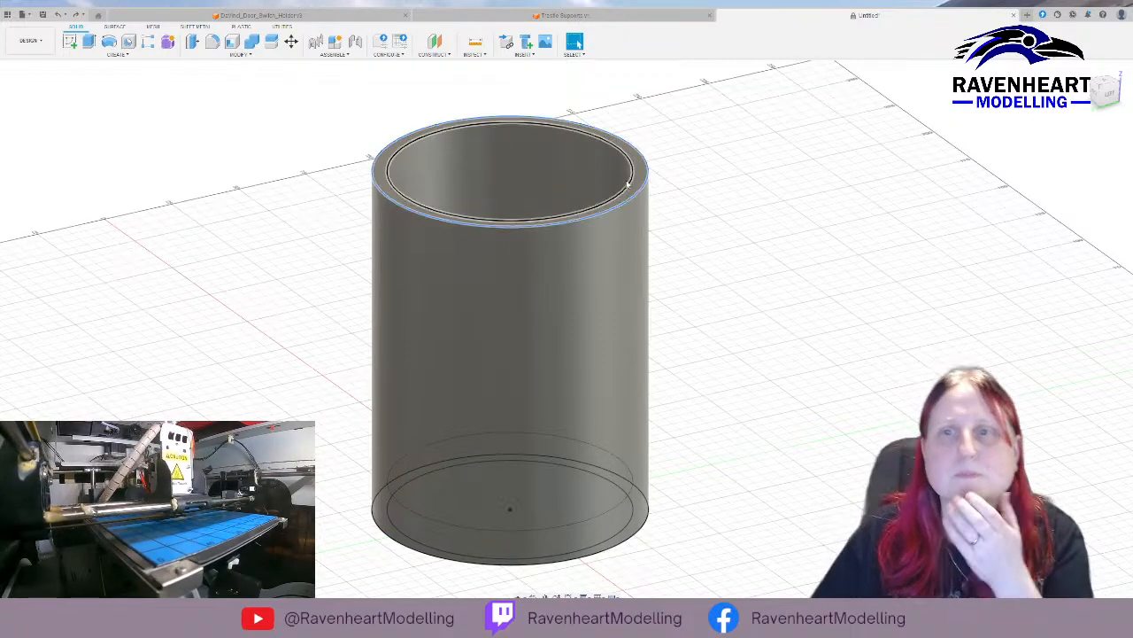
{"action": "left_click", "coordinate": [109, 41]}
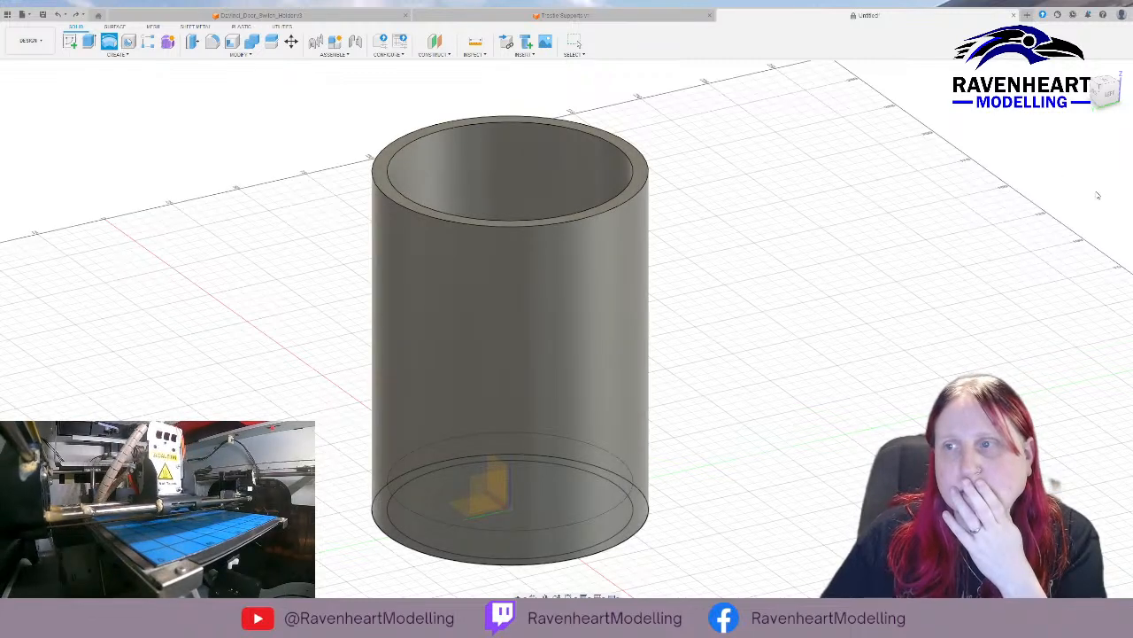
{"action": "scroll", "coordinate": [853, 213], "scroll_direction": "up", "scroll_amount": 3}
{"action": "scroll", "coordinate": [706, 217], "scroll_direction": "down", "scroll_amount": 4}
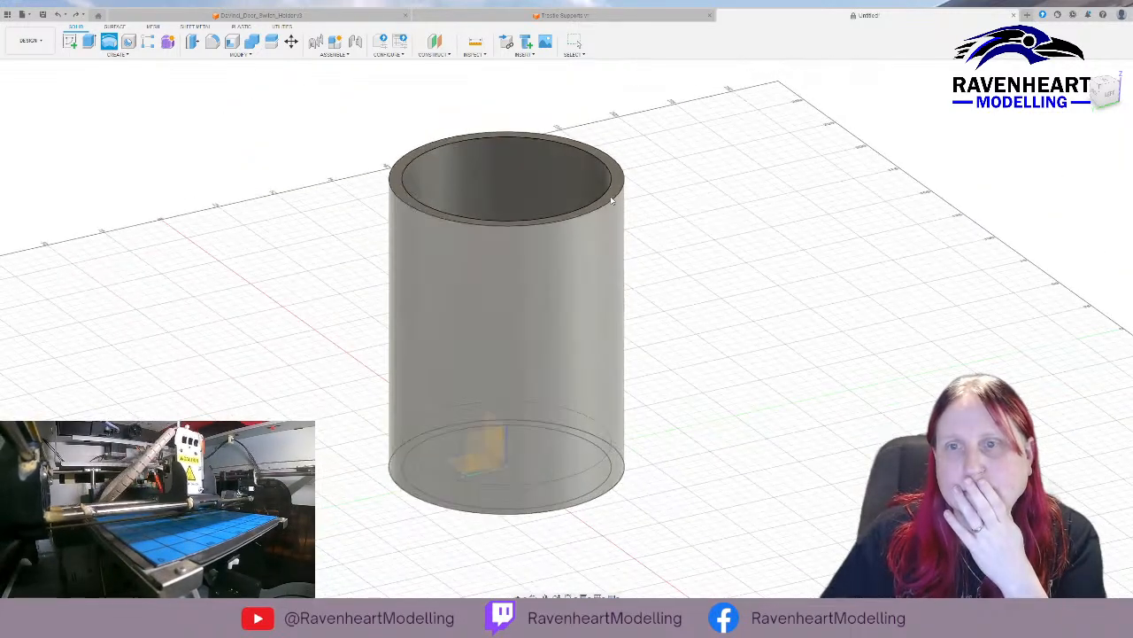
{"action": "left_click", "coordinate": [617, 200]}
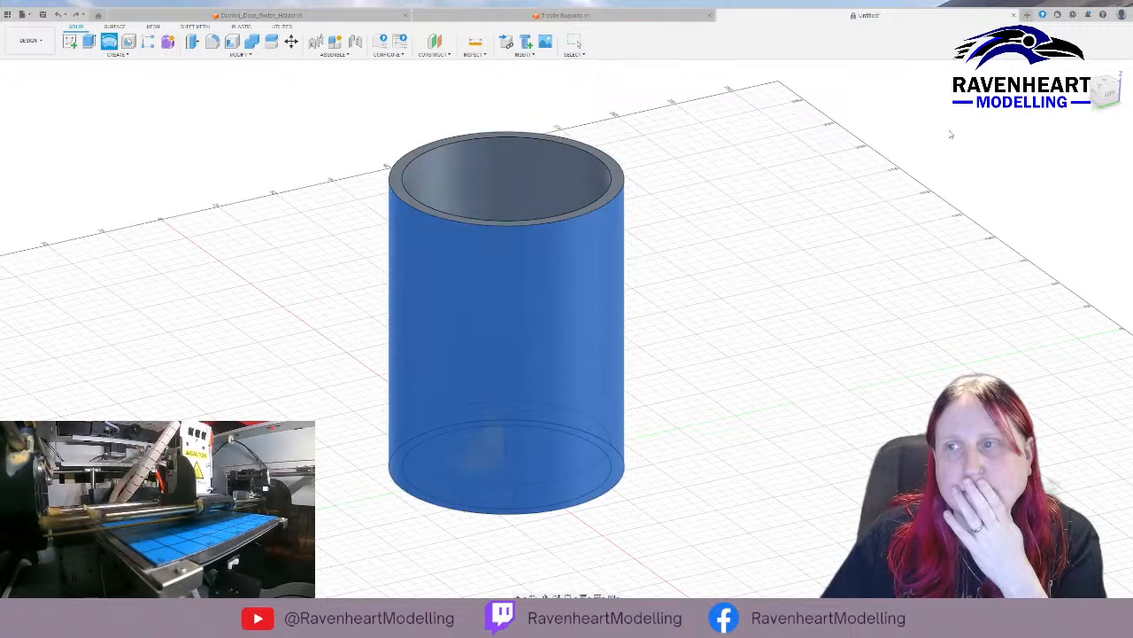
{"action": "key", "text": "Escape"}
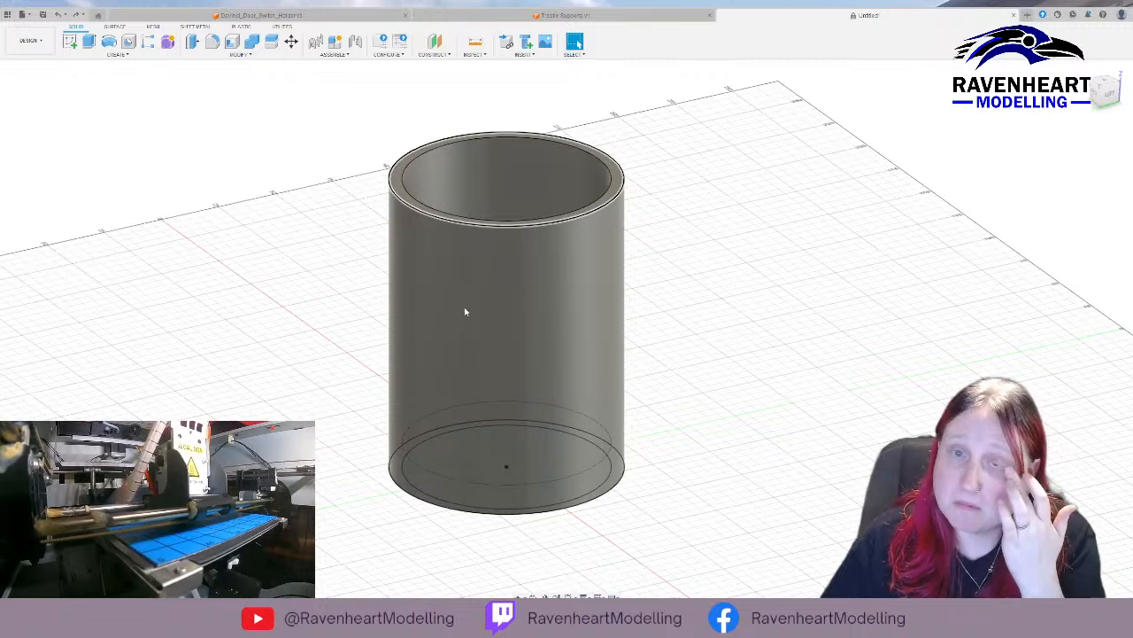
Try to shift the tube's top rim face freely with the Move tool to reshape the opening.
{"action": "key", "text": "m"}
{"action": "left_click", "coordinate": [432, 239]}
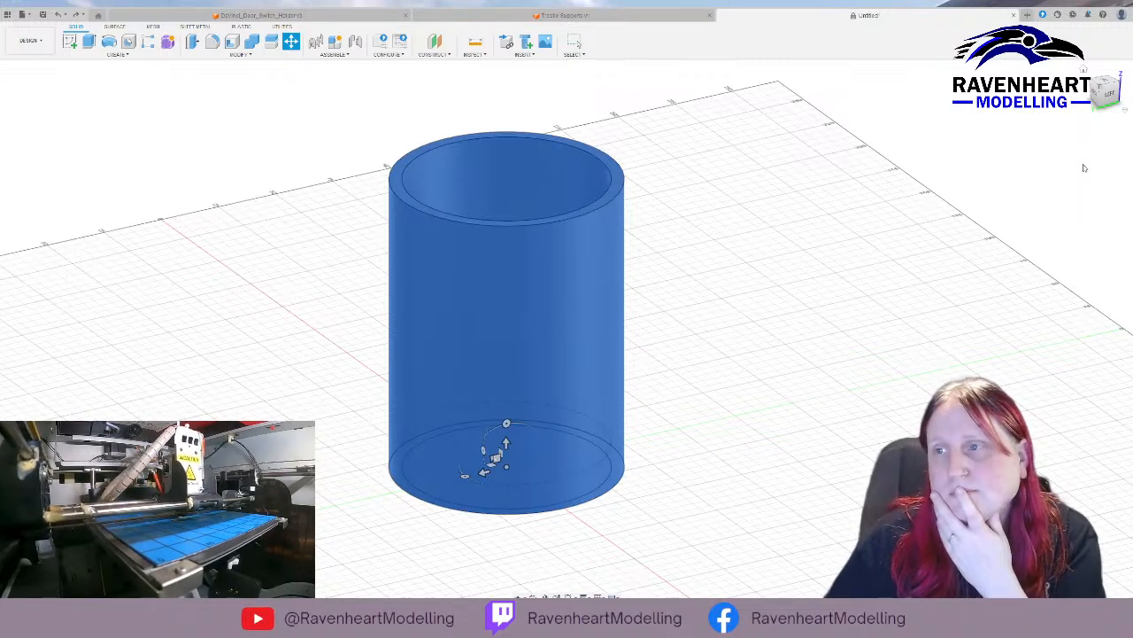
{"action": "left_click", "coordinate": [1083, 164]}
{"action": "left_click", "coordinate": [621, 179]}
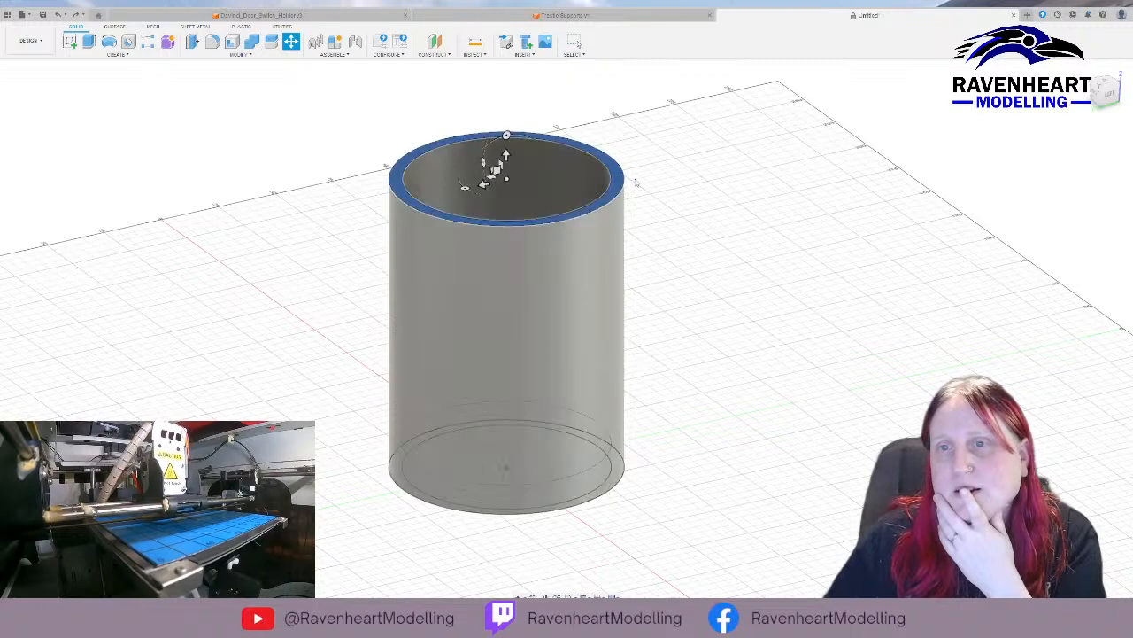
{"action": "left_click", "coordinate": [1077, 168]}
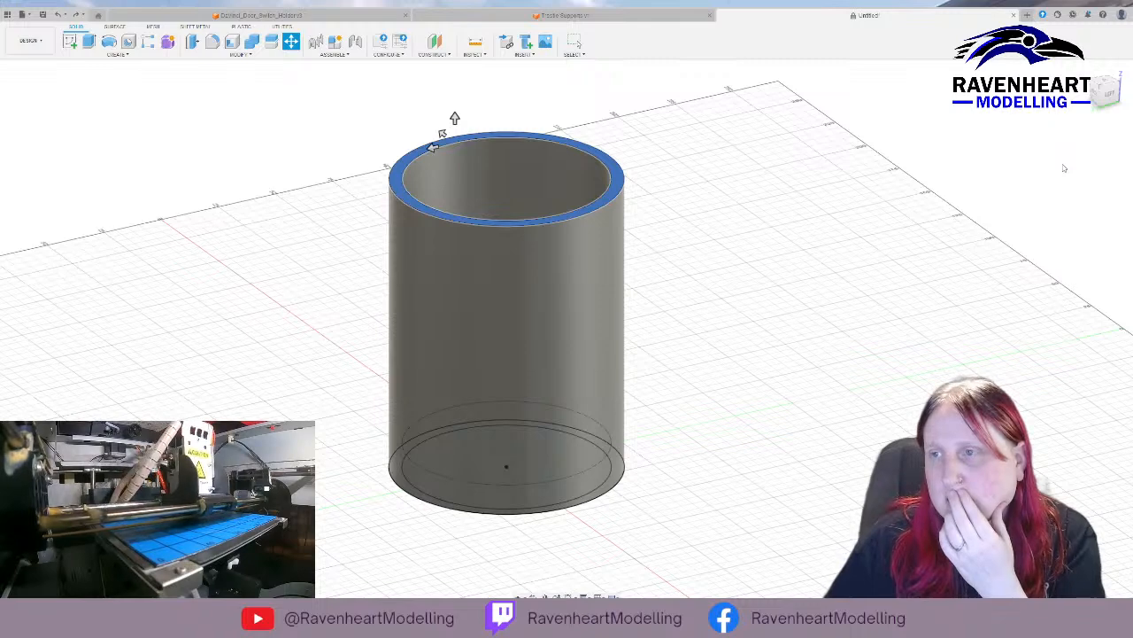
{"action": "left_click", "coordinate": [1078, 168]}
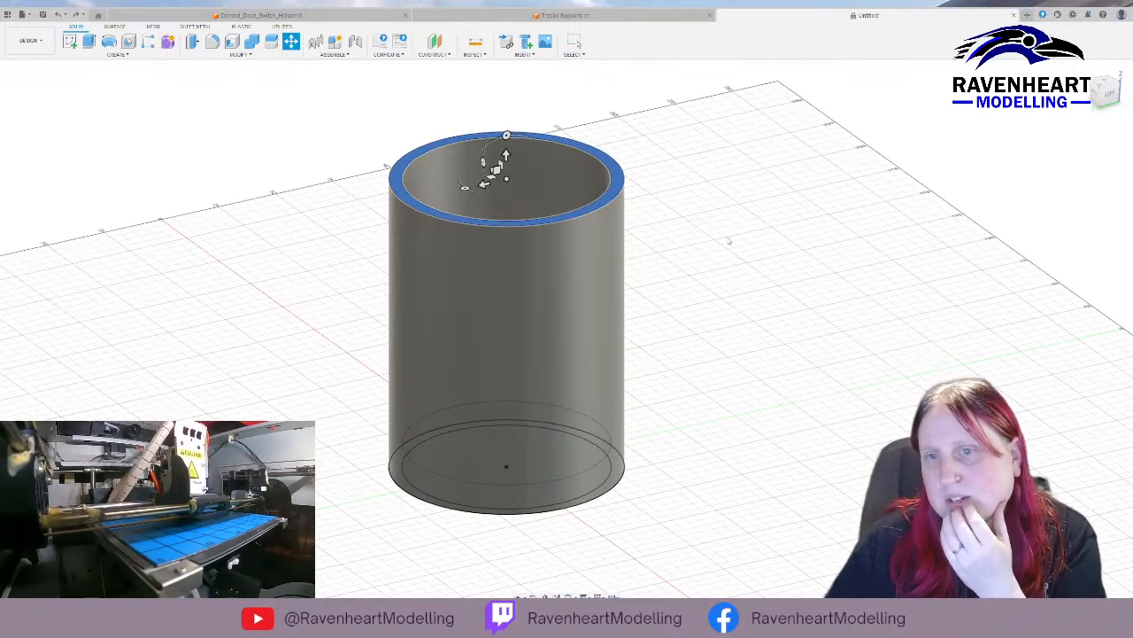
{"action": "left_click_drag", "start_coordinate": [497, 169], "coordinate": [769, 103]}
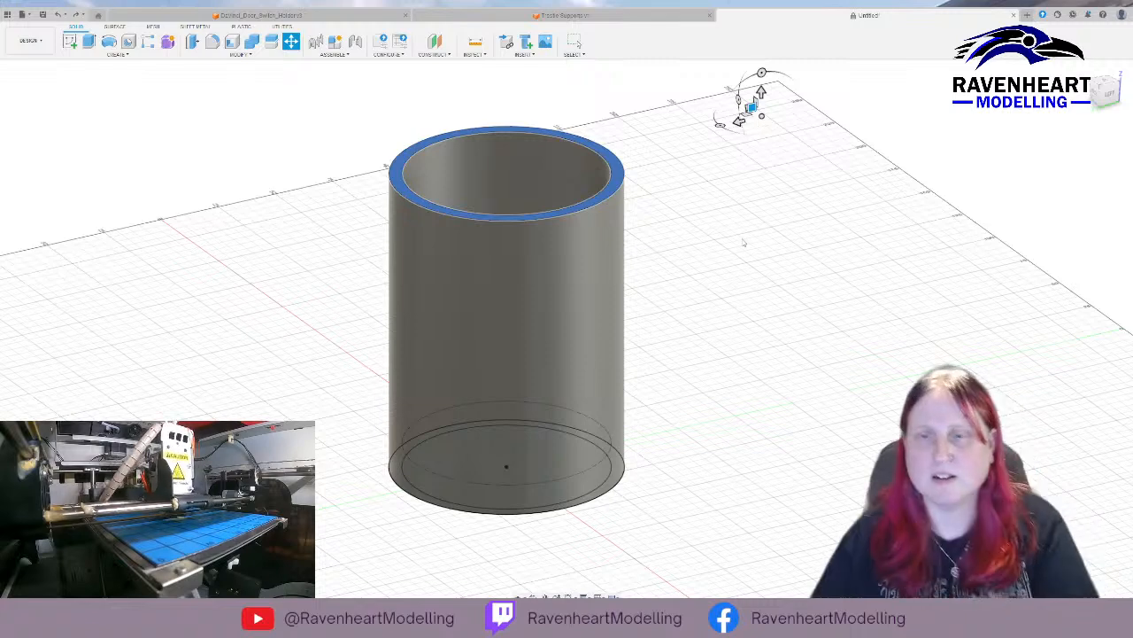
{"action": "key", "text": "Escape"}
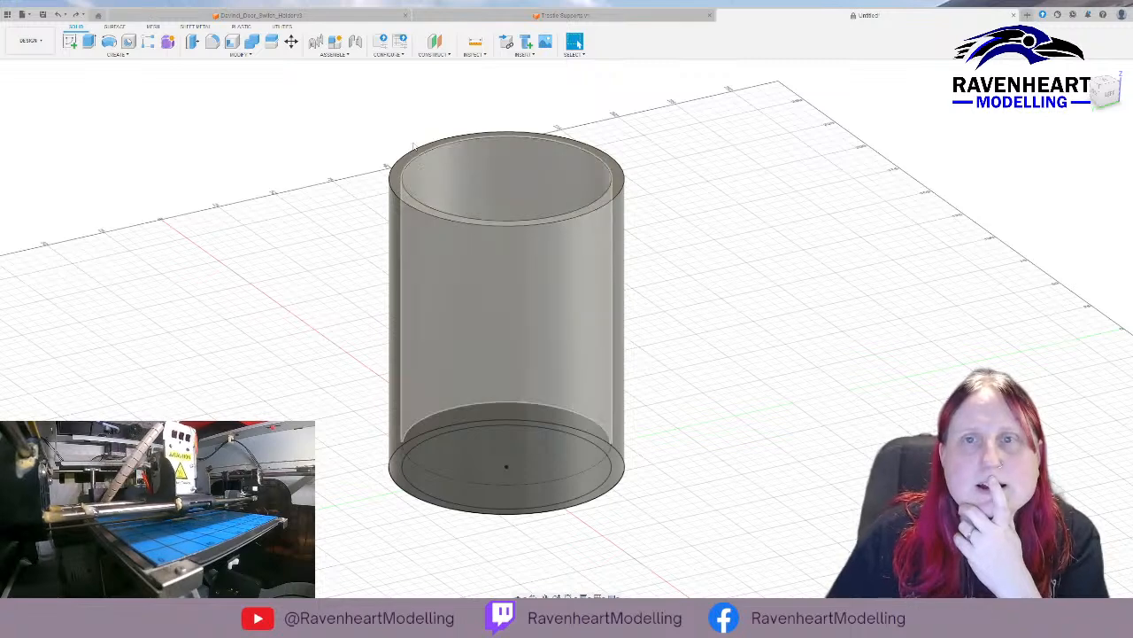
Try to offset the tube's outline in a new sketch on the horizontal origin plane.
{"action": "left_click", "coordinate": [394, 194]}
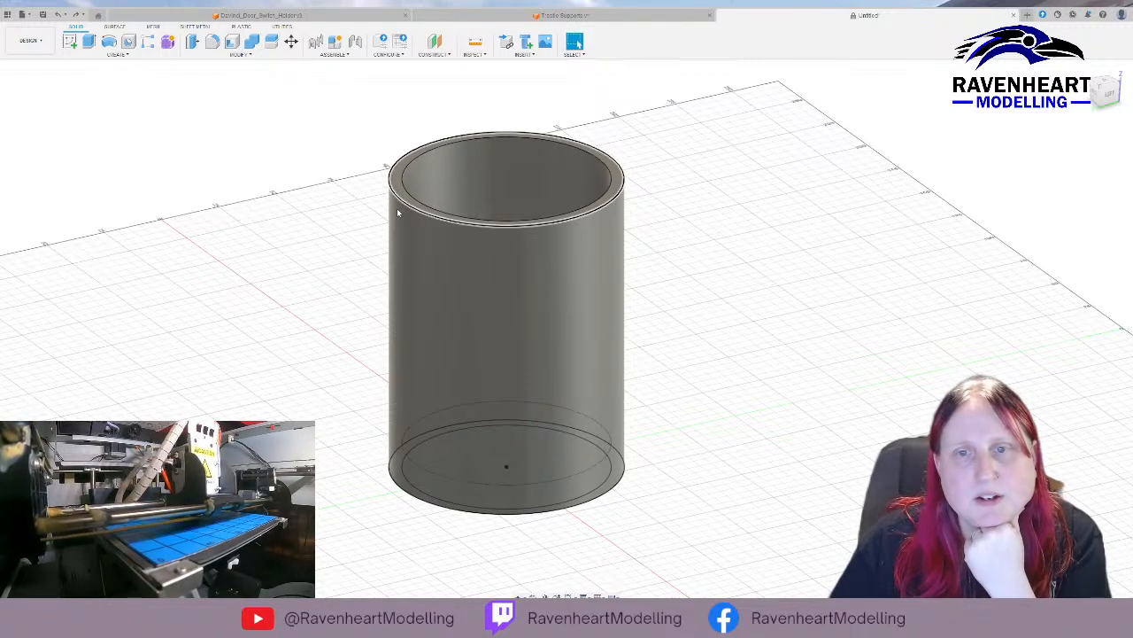
{"action": "key", "text": "l"}
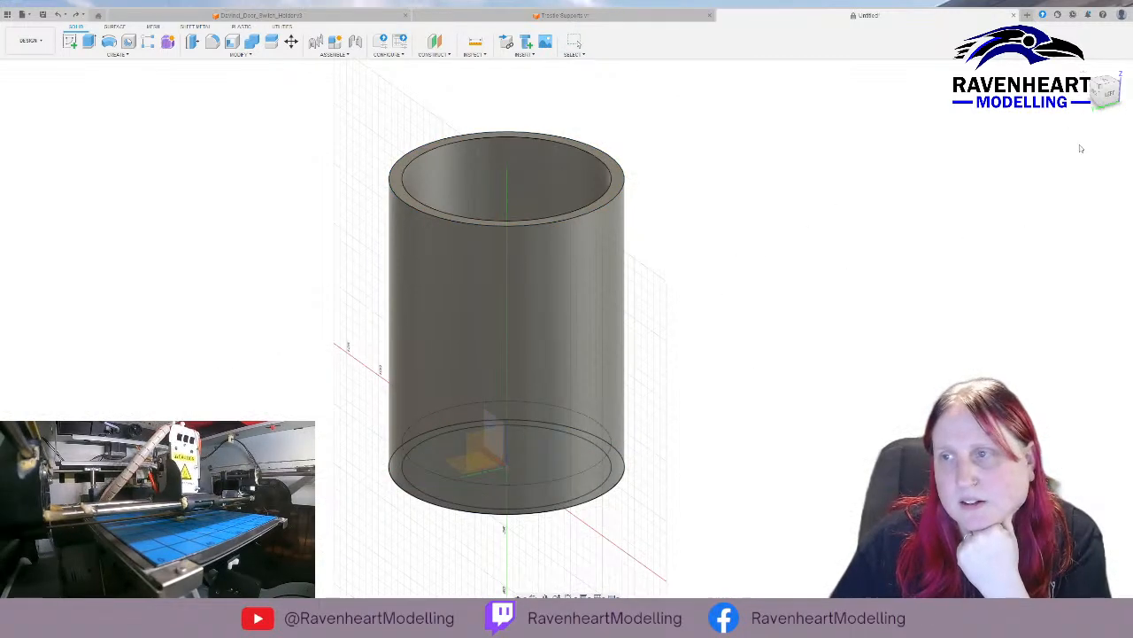
{"action": "left_click", "coordinate": [457, 468]}
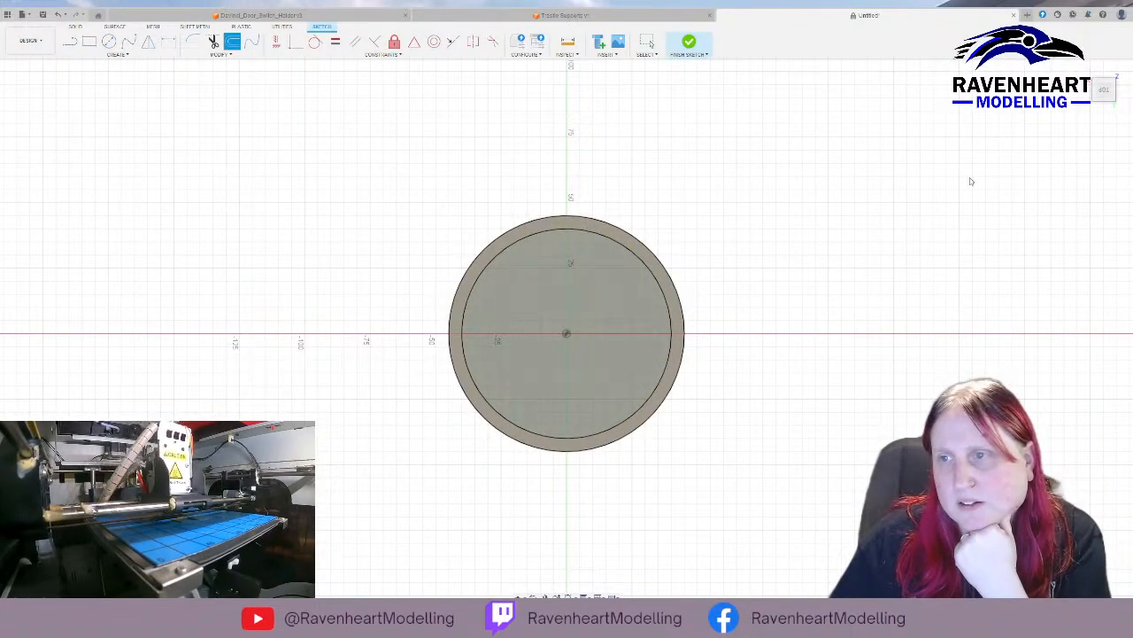
{"action": "left_click", "coordinate": [1090, 208]}
{"action": "left_click", "coordinate": [1091, 208]}
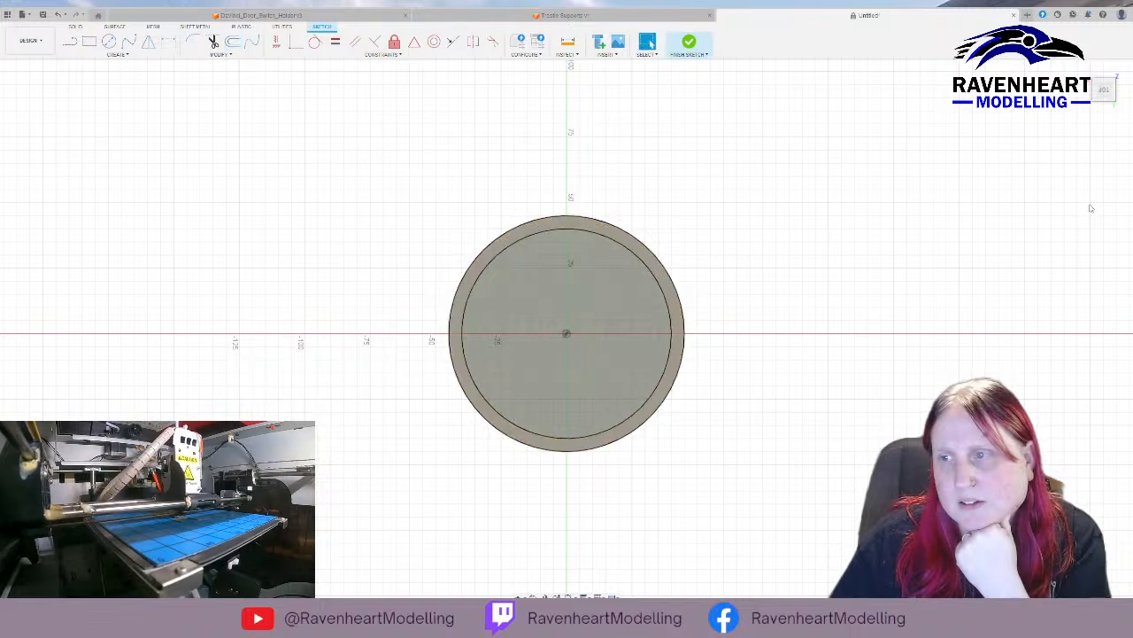
{"action": "left_click", "coordinate": [1091, 208]}
{"action": "left_click", "coordinate": [1091, 208]}
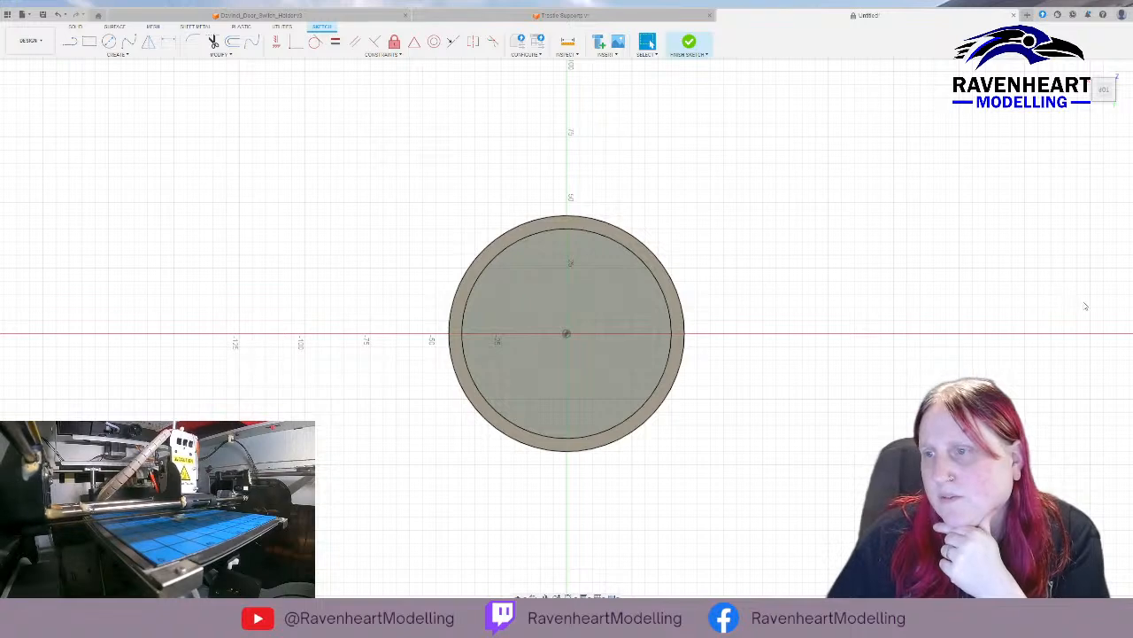
{"action": "left_click", "coordinate": [1111, 320]}
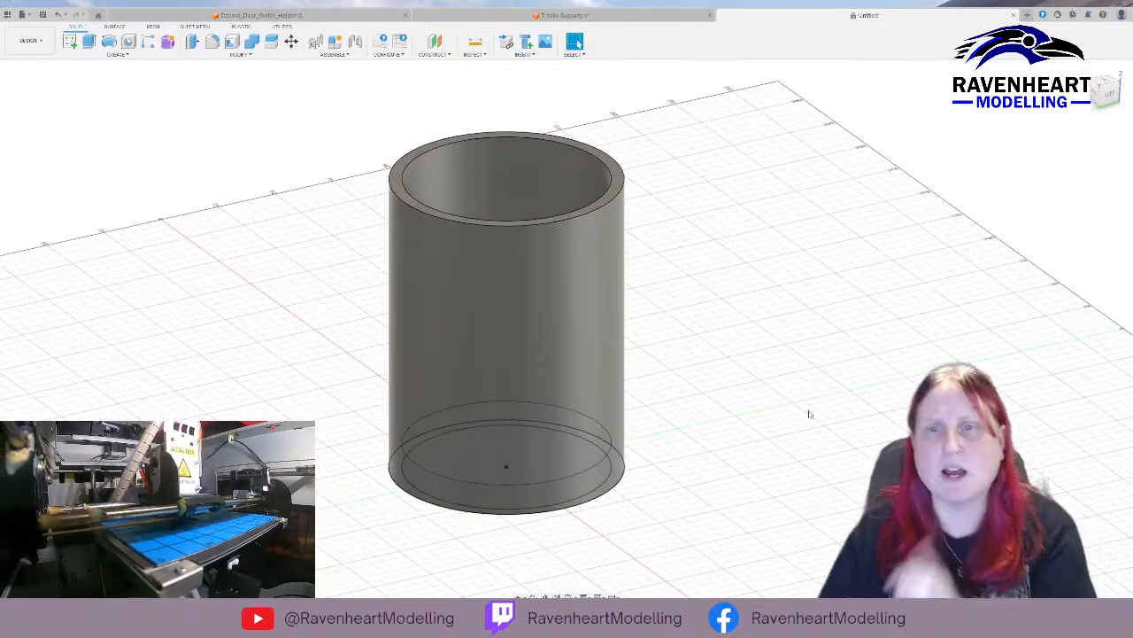
{"action": "key", "text": "ctrl+z"}
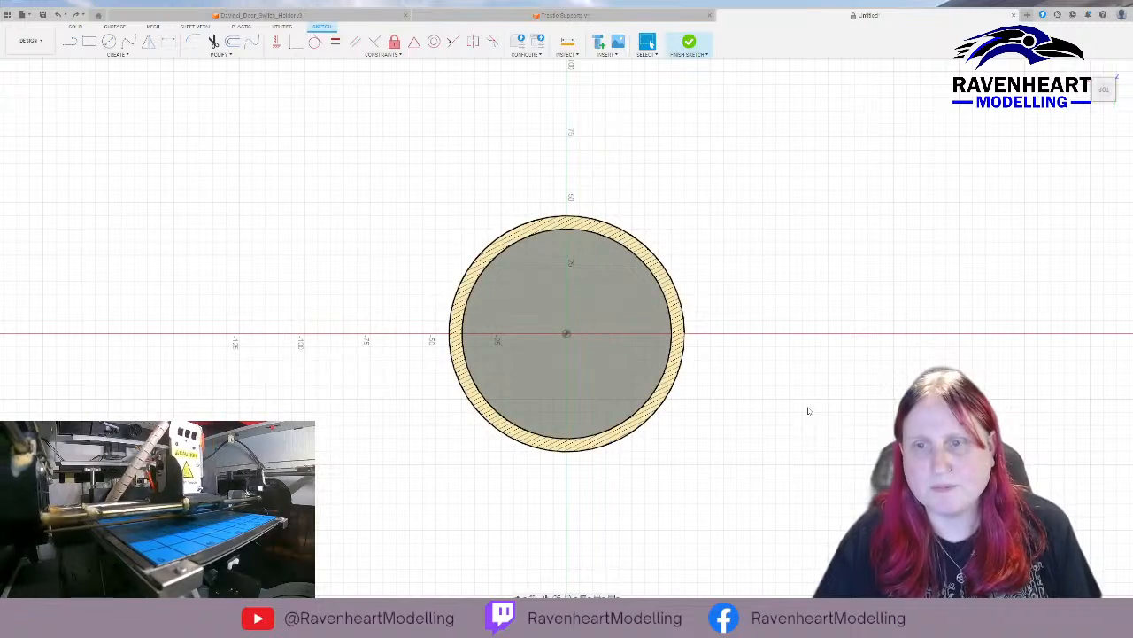
{"action": "key", "text": "ctrl+y"}
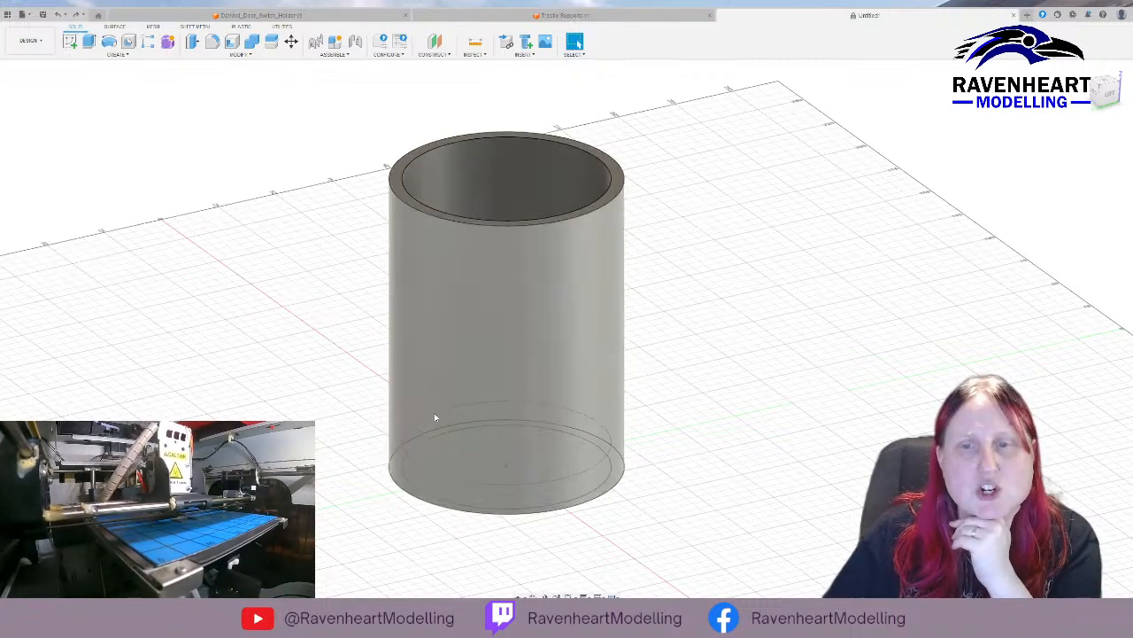
Sketch a circle on the tube's top rim face, centred on the origin and slightly larger than the outer wall, and finish the sketch.
{"action": "left_click", "coordinate": [618, 205]}
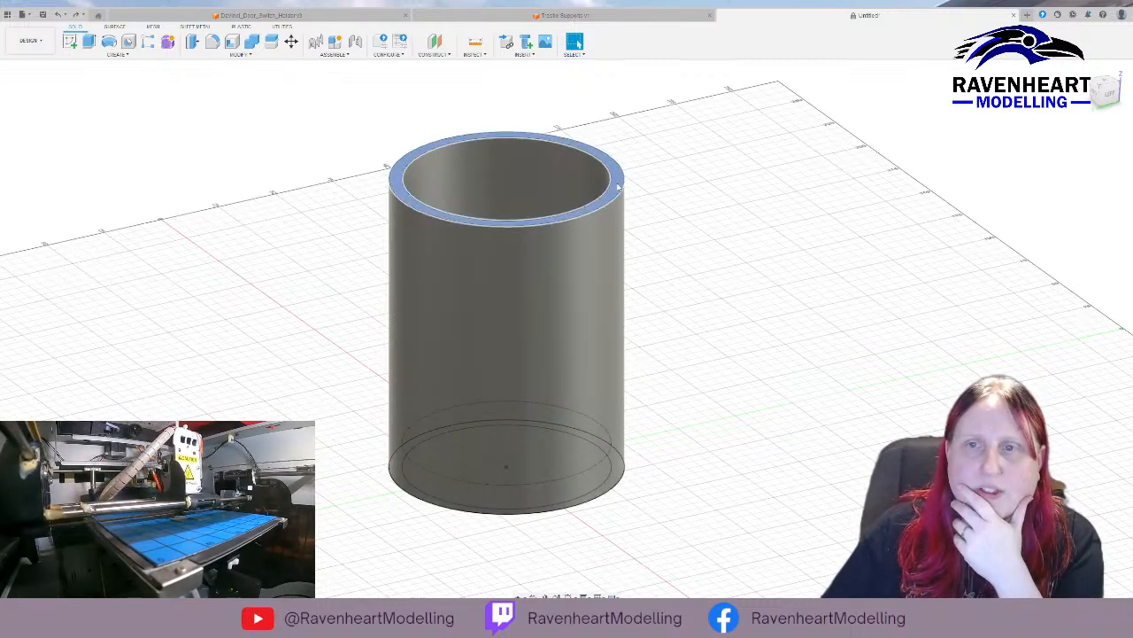
{"action": "left_click", "coordinate": [70, 41]}
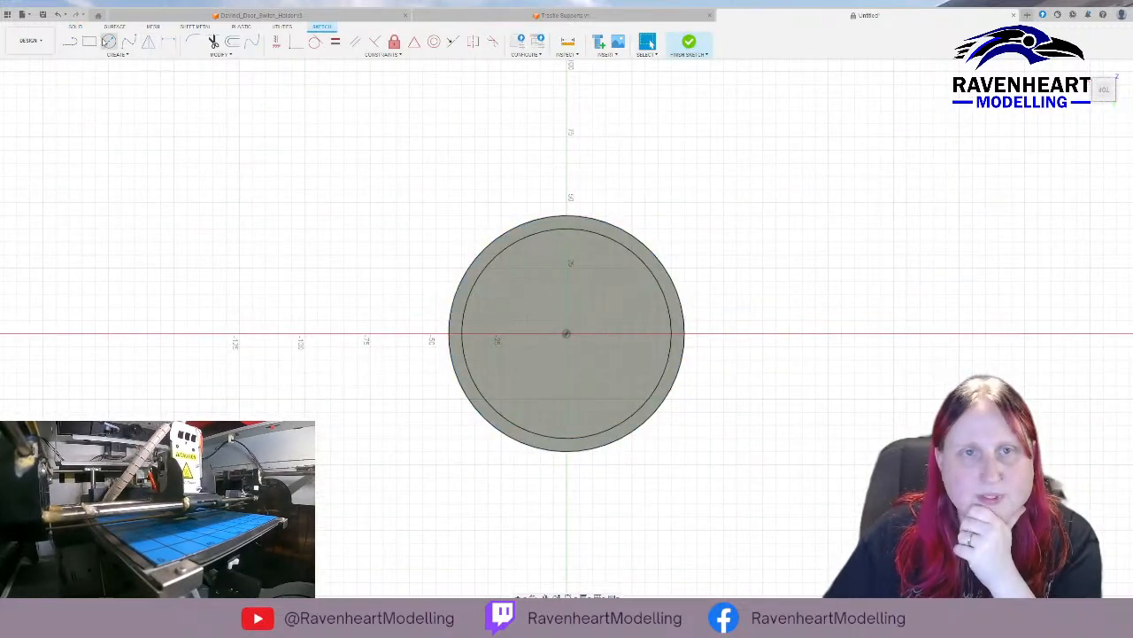
{"action": "left_click", "coordinate": [109, 42]}
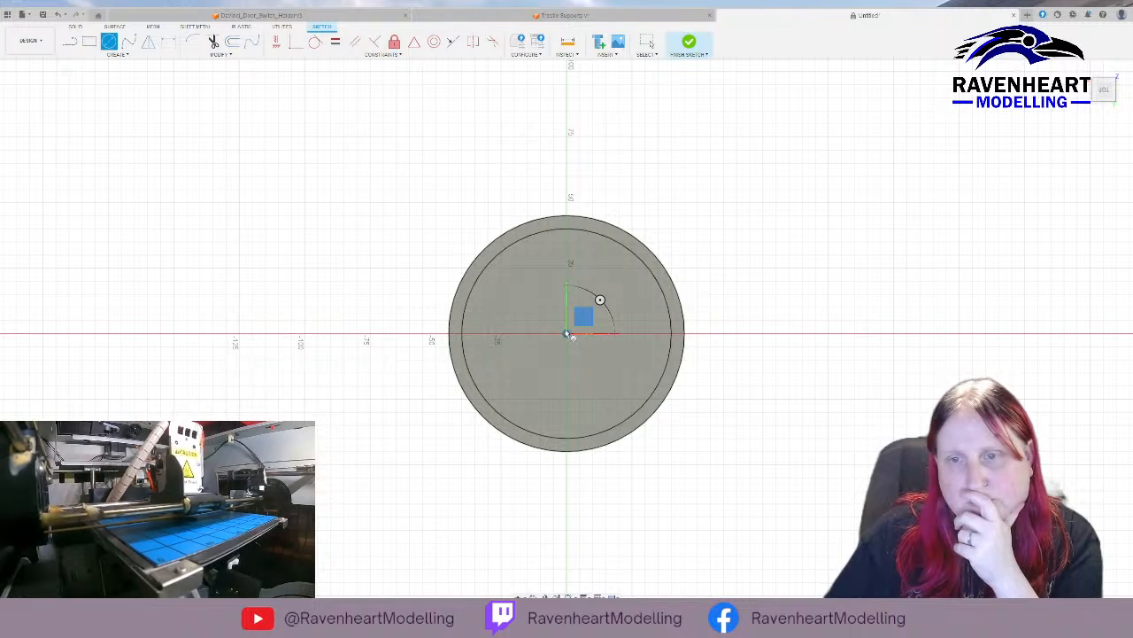
{"action": "left_click", "coordinate": [567, 334]}
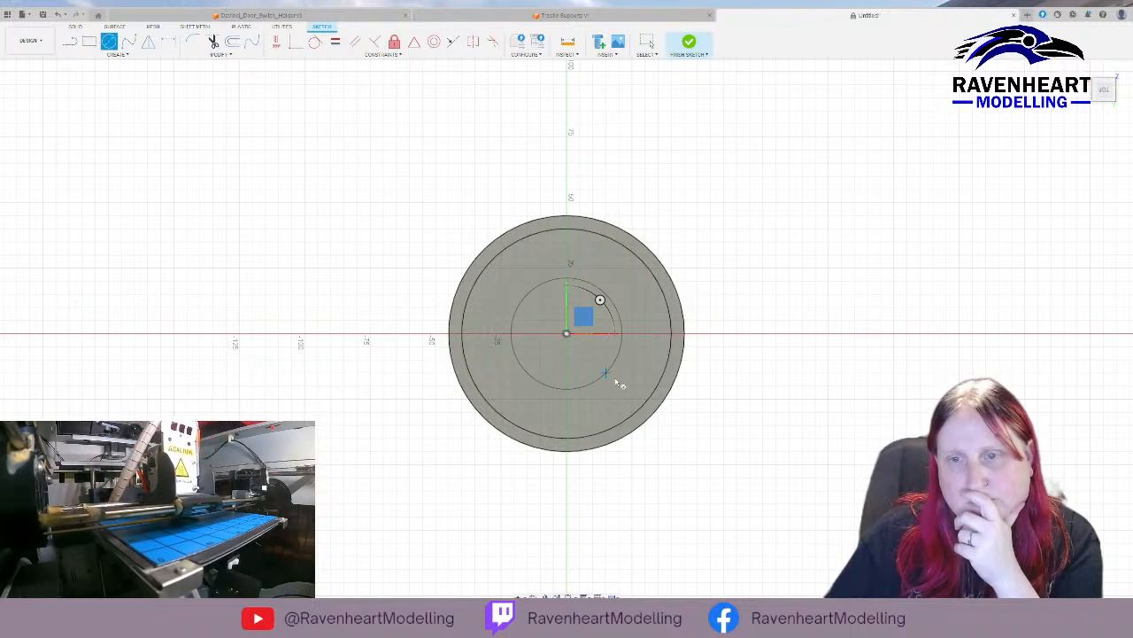
{"action": "left_click", "coordinate": [670, 421]}
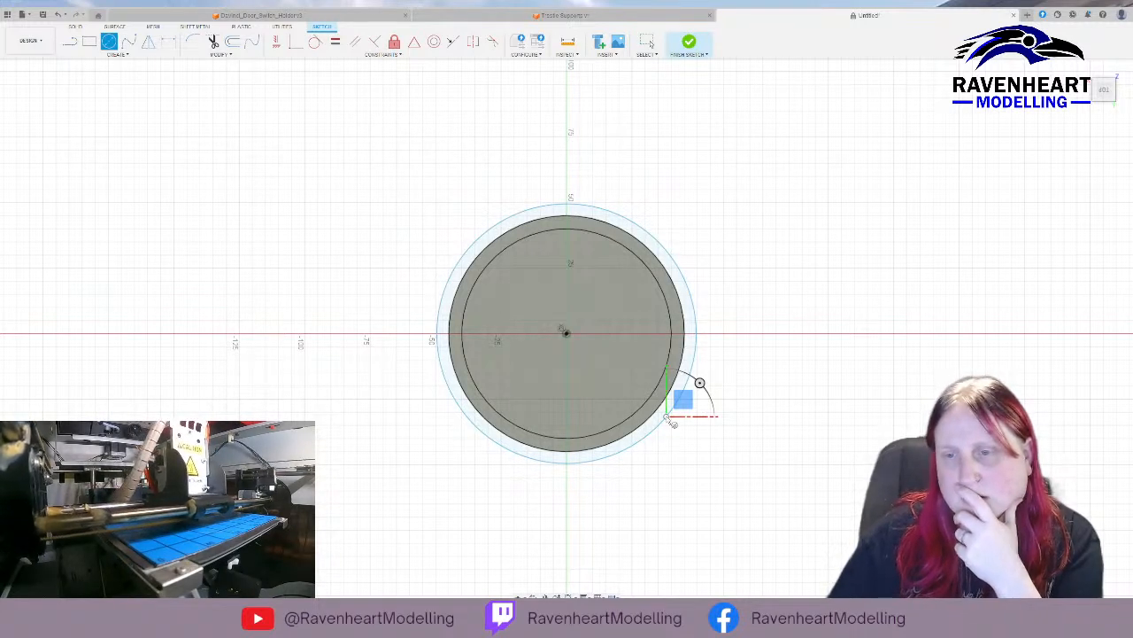
{"action": "key", "text": "Escape"}
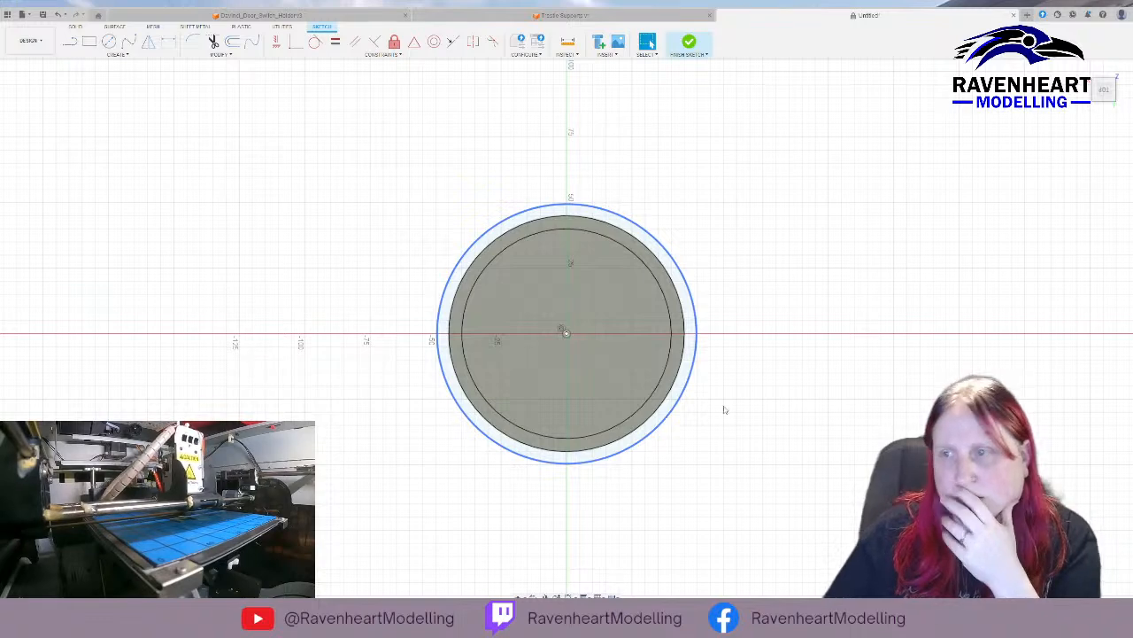
{"action": "middle_click_drag", "start_coordinate": [1106, 322], "coordinate": [796, 267], "text": "shift"}
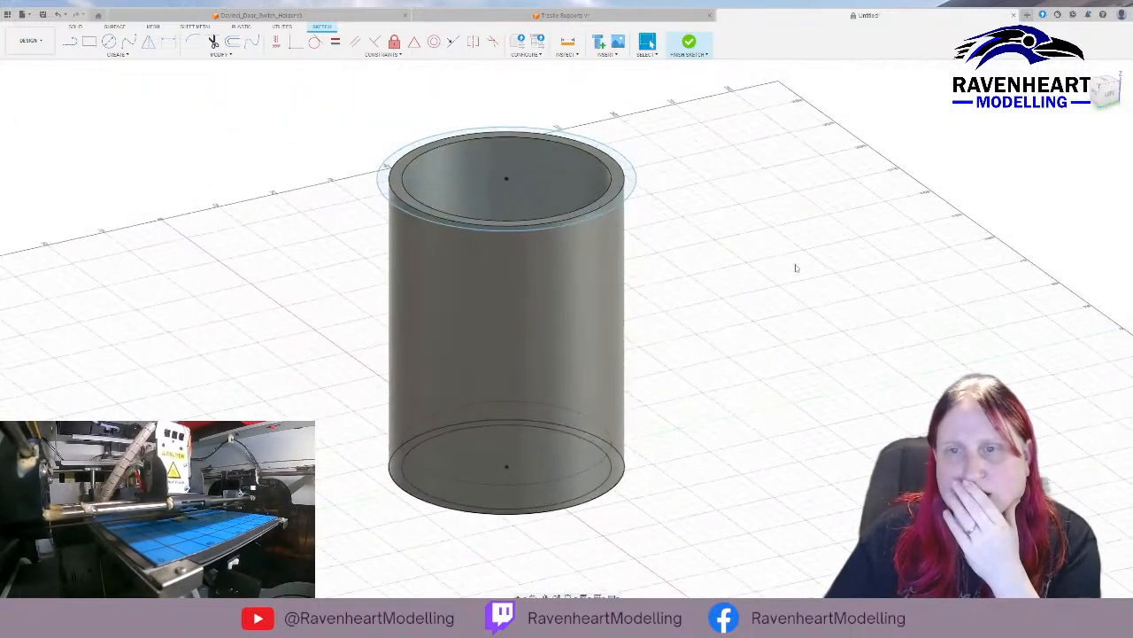
{"action": "left_click", "coordinate": [689, 41]}
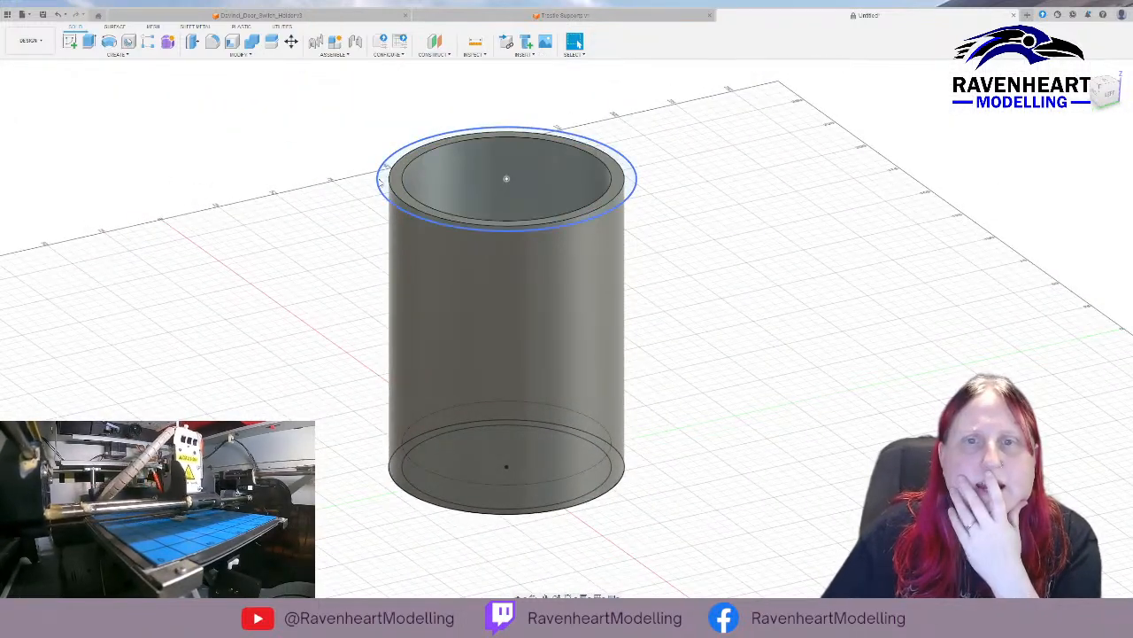
Try to build a feature from the sketched rim circle and the tube's bottom ring face.
{"action": "left_click", "coordinate": [380, 183]}
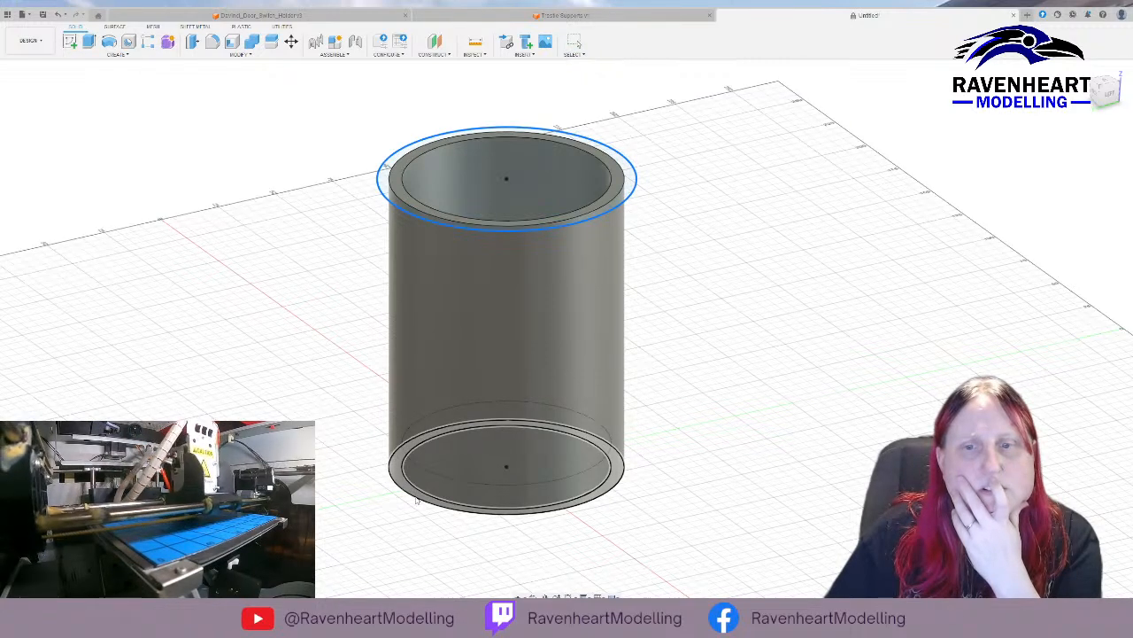
{"action": "left_click", "coordinate": [417, 501]}
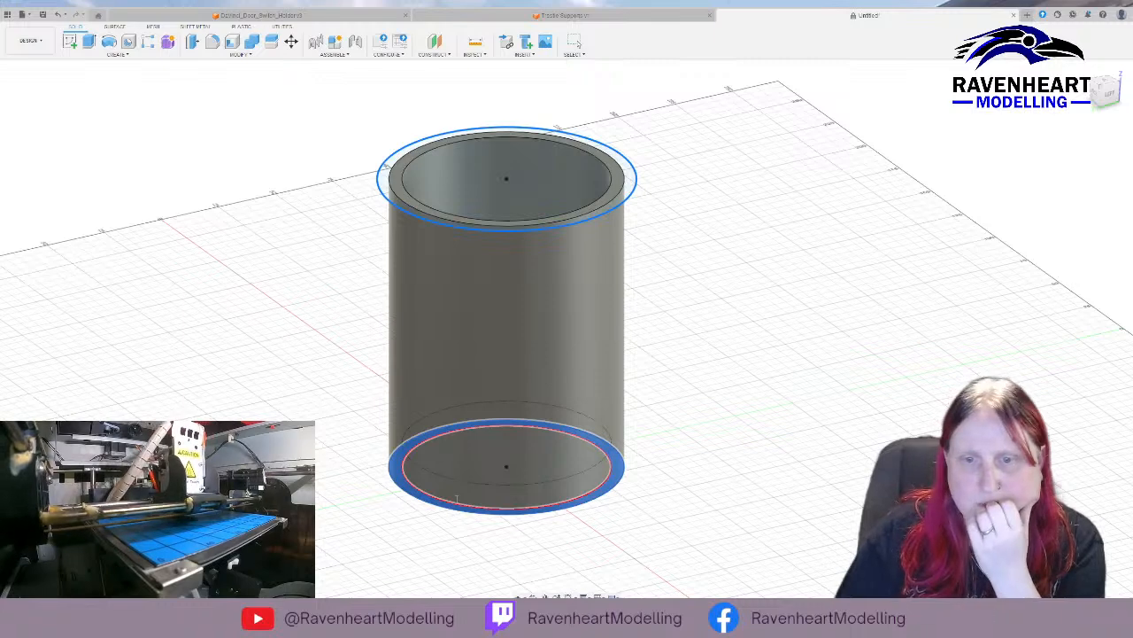
{"action": "left_click", "coordinate": [1089, 189]}
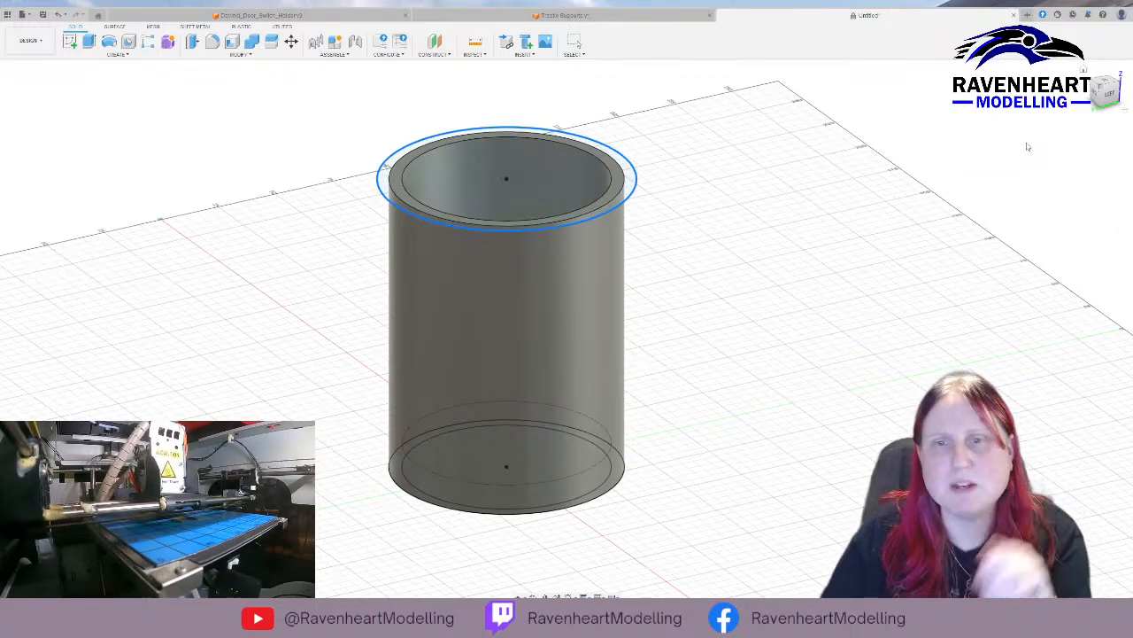
{"action": "key", "text": "Escape"}
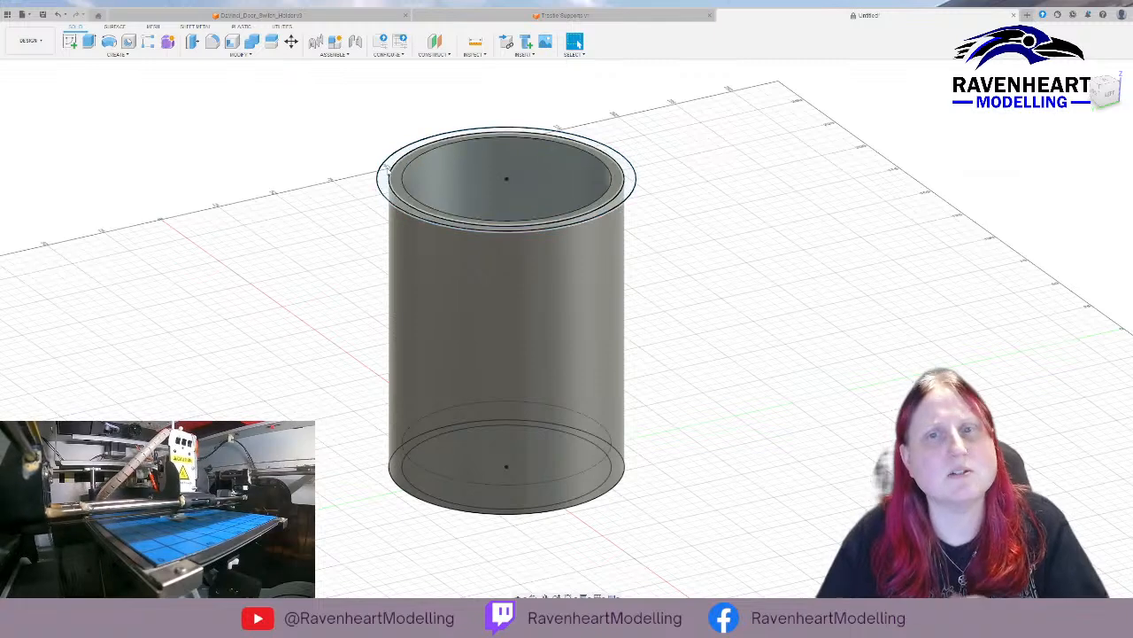
Try to build a 60 mm thick feature along the sketched circle around the rim.
{"action": "left_click", "coordinate": [385, 182]}
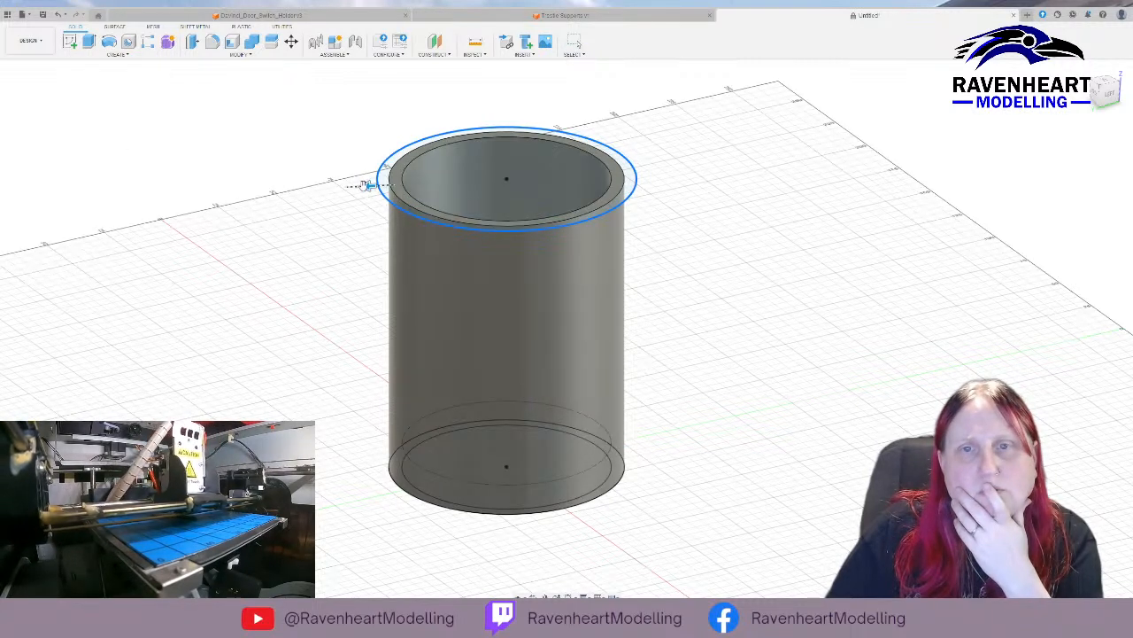
{"action": "left_click_drag", "start_coordinate": [367, 184], "coordinate": [292, 189]}
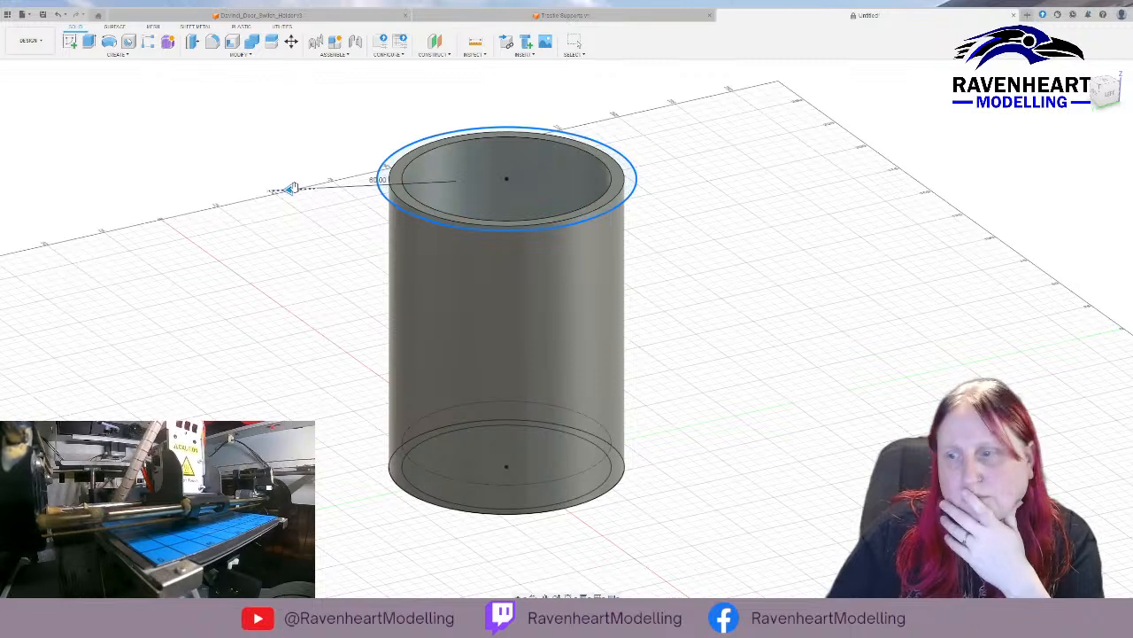
{"action": "key", "text": "Escape"}
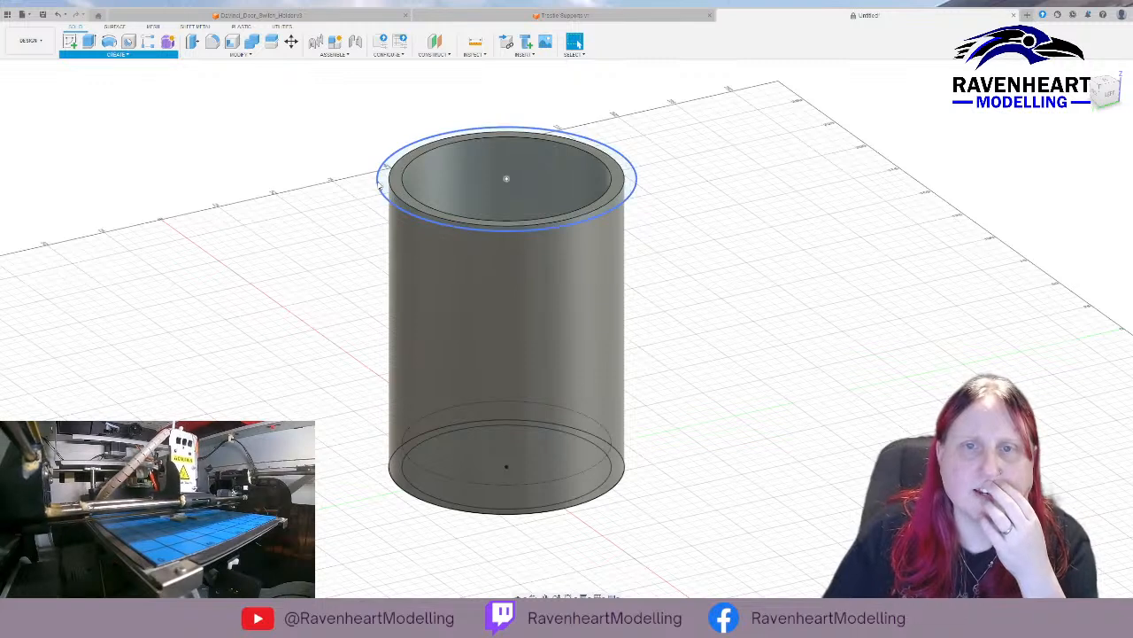
Try to extrude the ring between the sketched circle and the tube's outer wall upward from the rim.
{"action": "left_click", "coordinate": [379, 184]}
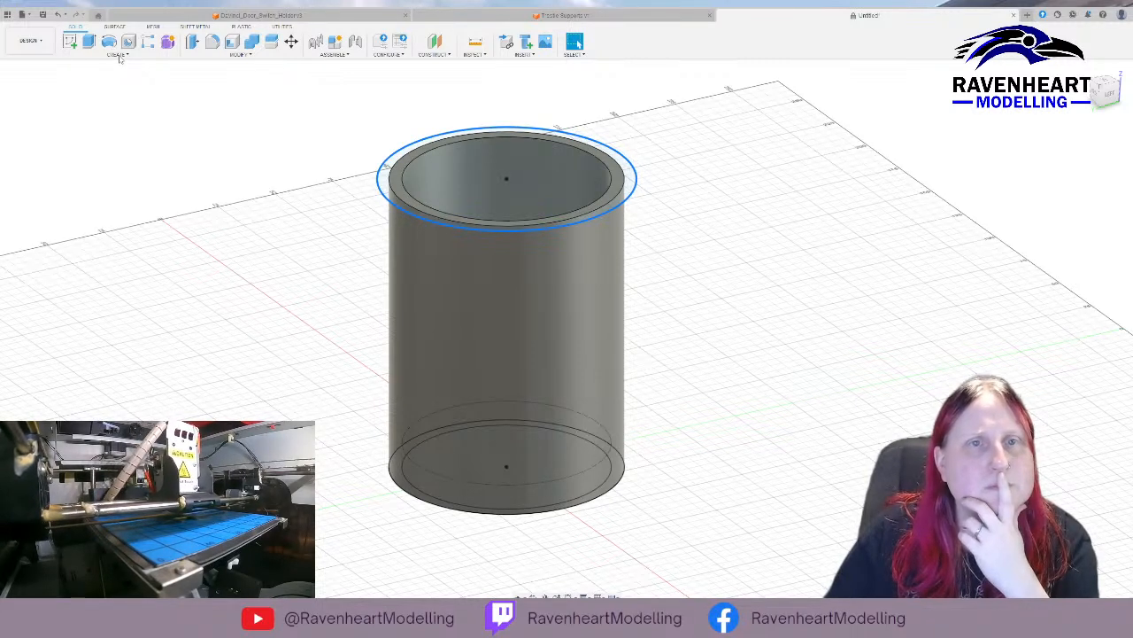
{"action": "left_click", "coordinate": [379, 177]}
{"action": "key", "text": "q"}
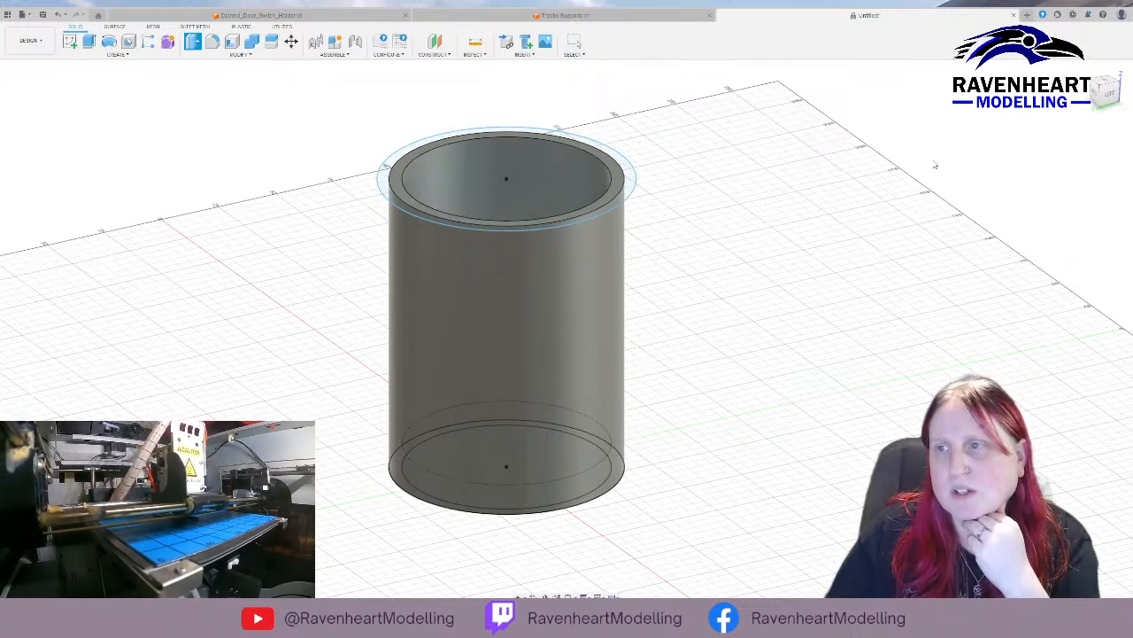
{"action": "left_click", "coordinate": [379, 180]}
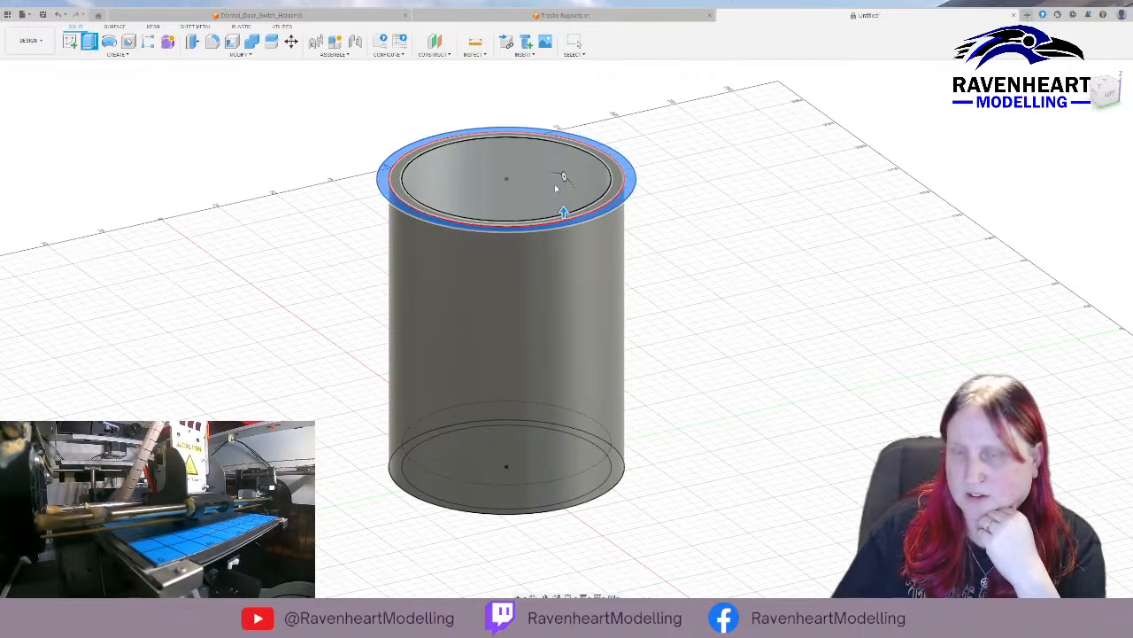
{"action": "left_click_drag", "start_coordinate": [556, 188], "coordinate": [557, 186]}
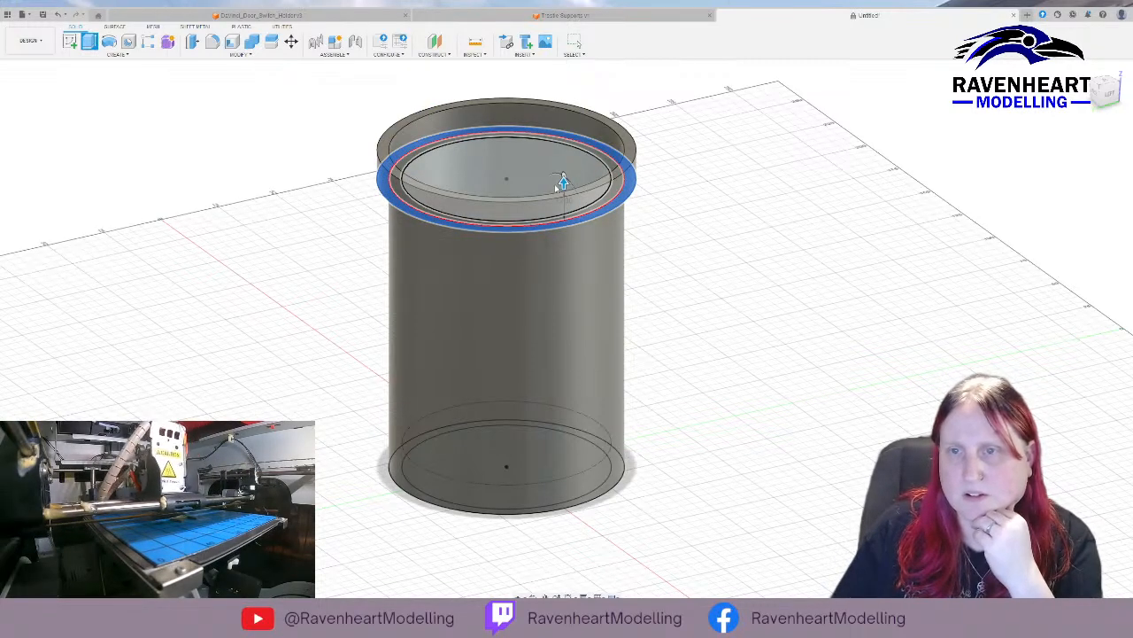
{"action": "key", "text": "Escape"}
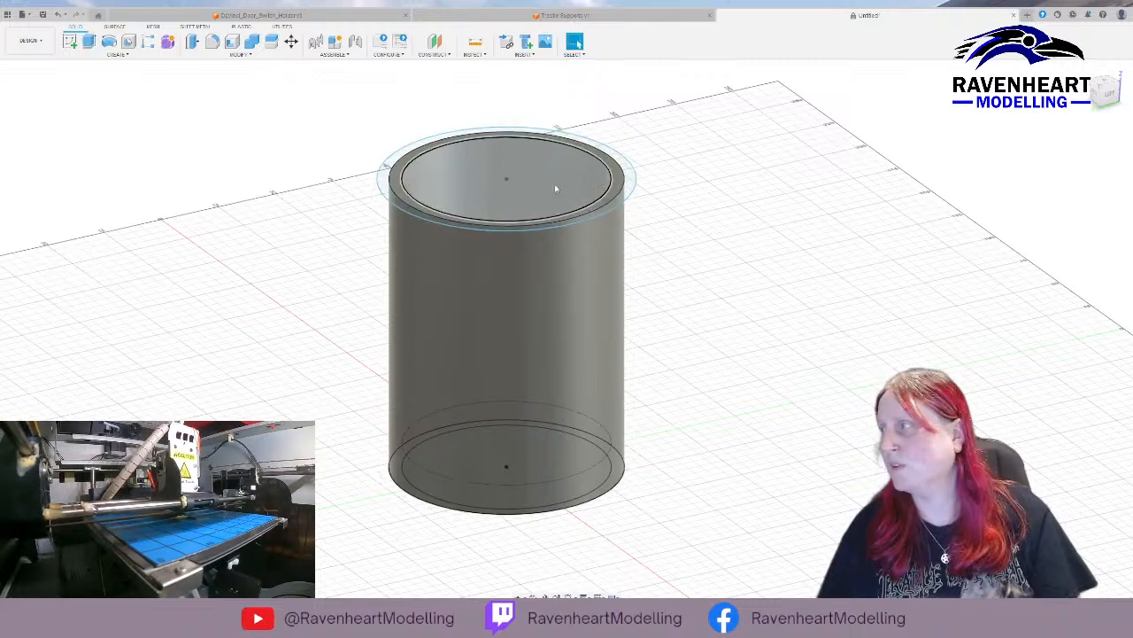
{"action": "left_click", "coordinate": [388, 186]}
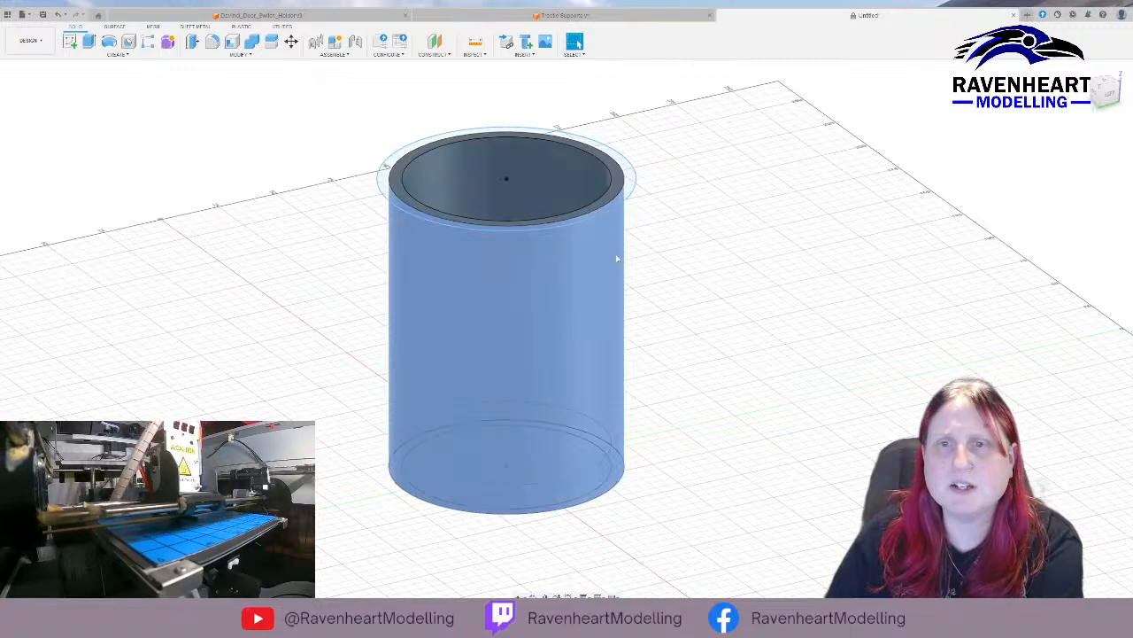
Try to draft the tube's outer wall, using the top rim face as the reference plane.
{"action": "left_click", "coordinate": [615, 255]}
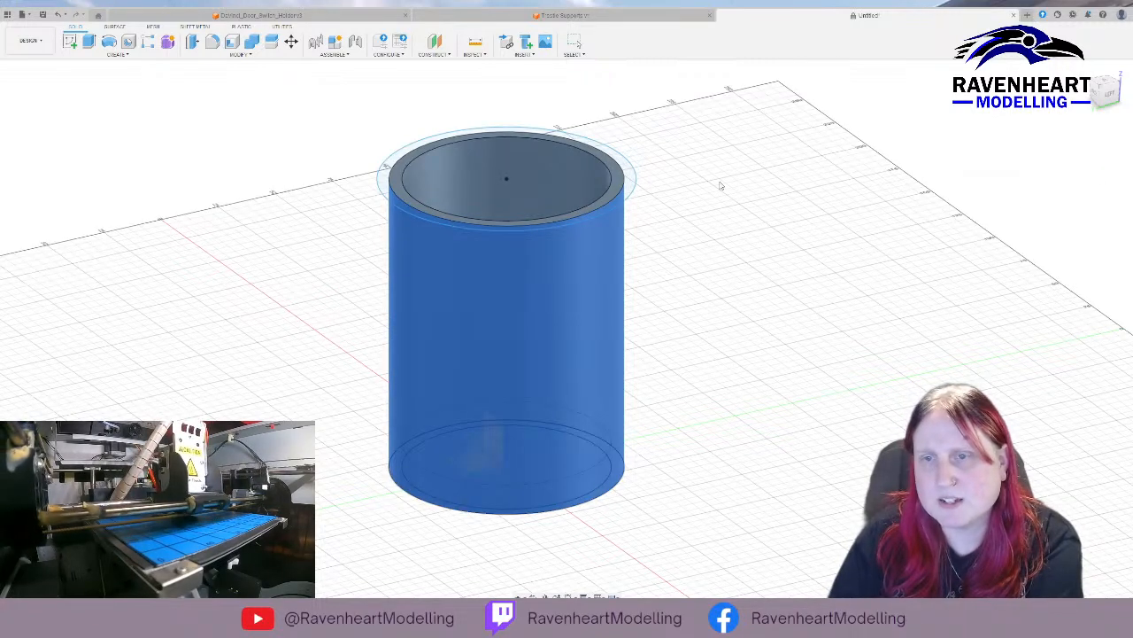
{"action": "left_click", "coordinate": [574, 213]}
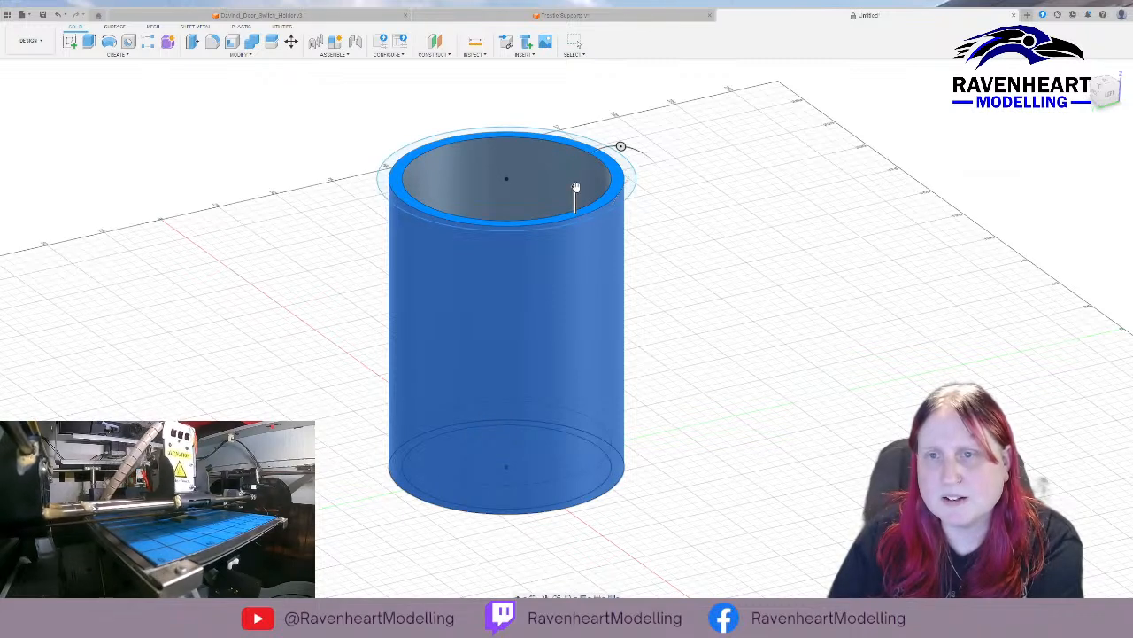
{"action": "left_click_drag", "start_coordinate": [575, 187], "coordinate": [570, 364]}
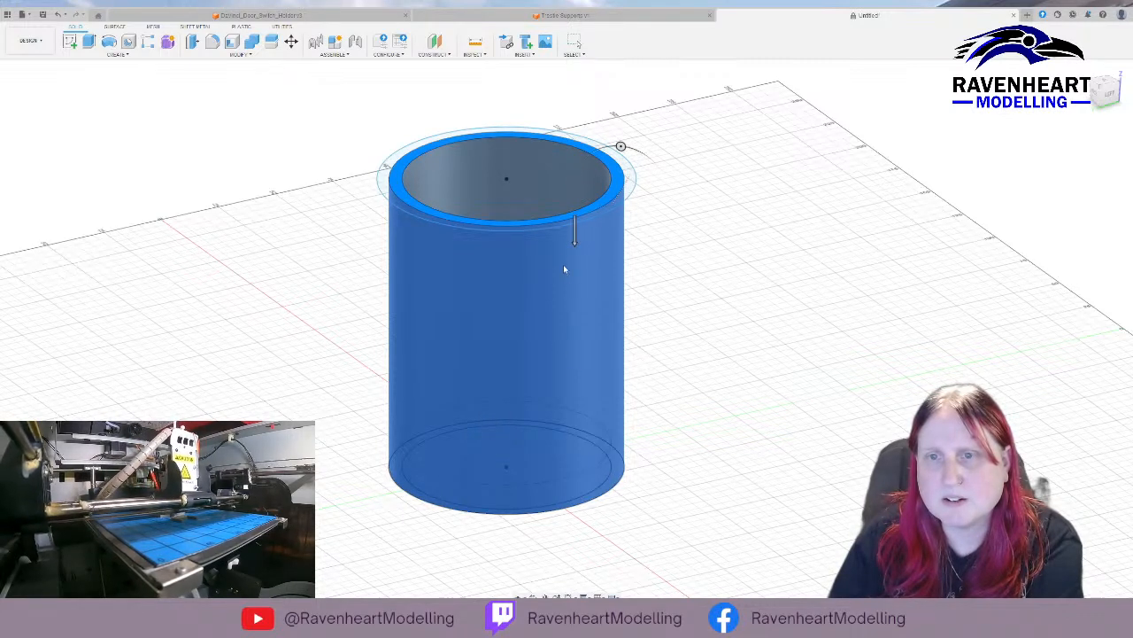
{"action": "left_click_drag", "start_coordinate": [574, 243], "coordinate": [584, 347]}
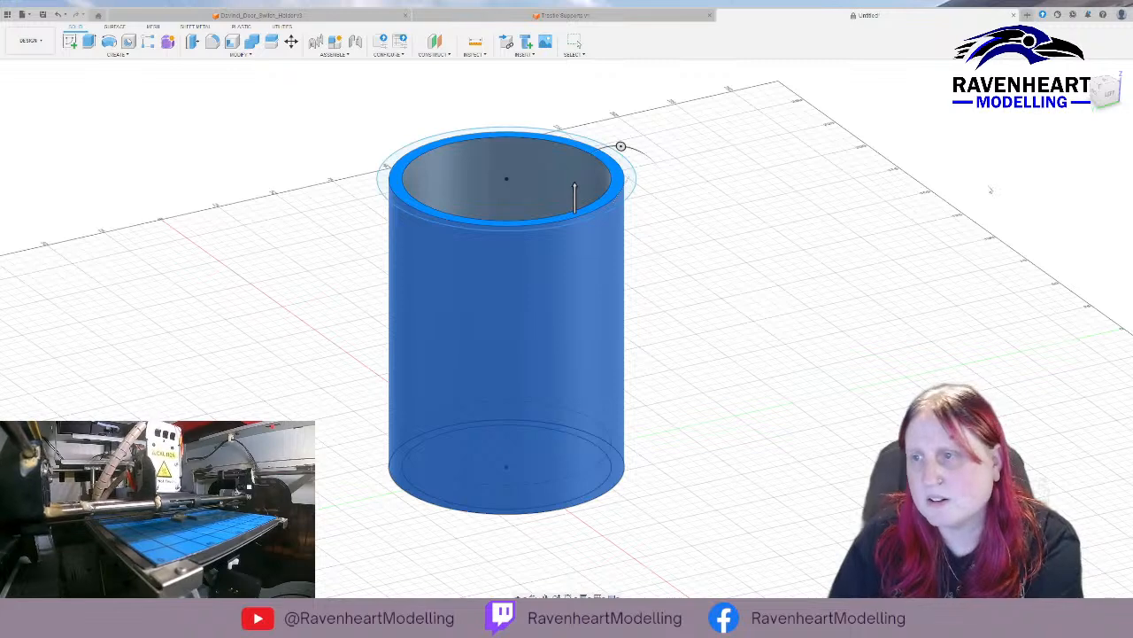
{"action": "key", "text": "Return"}
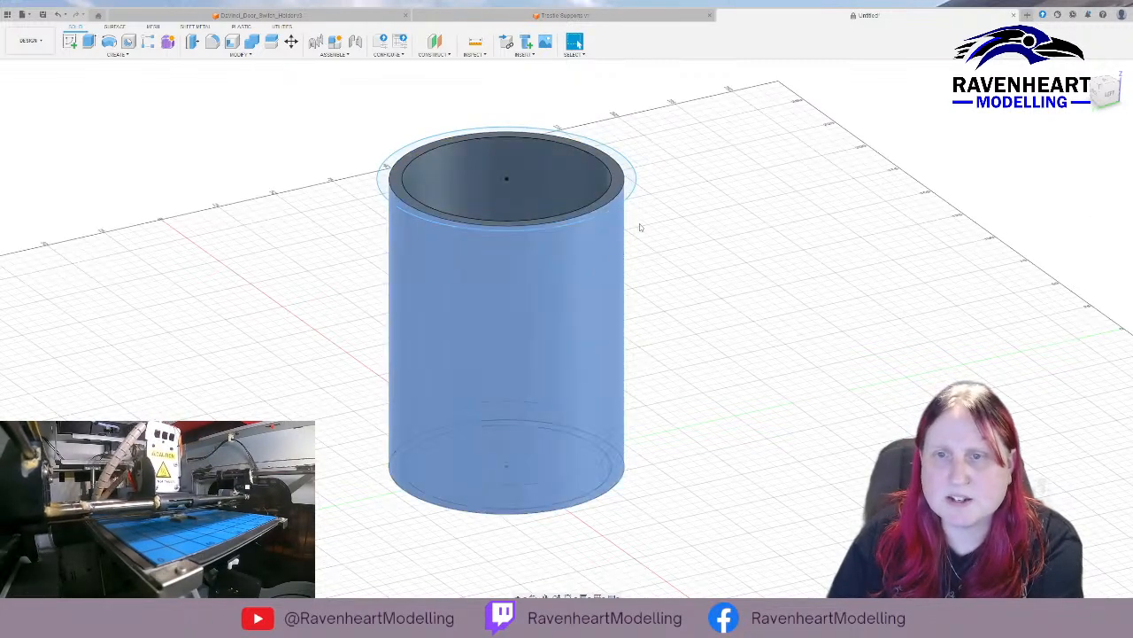
Draft the tube's outer wall from the inner floor face so that it flares outward toward the top.
{"action": "left_click", "coordinate": [578, 259]}
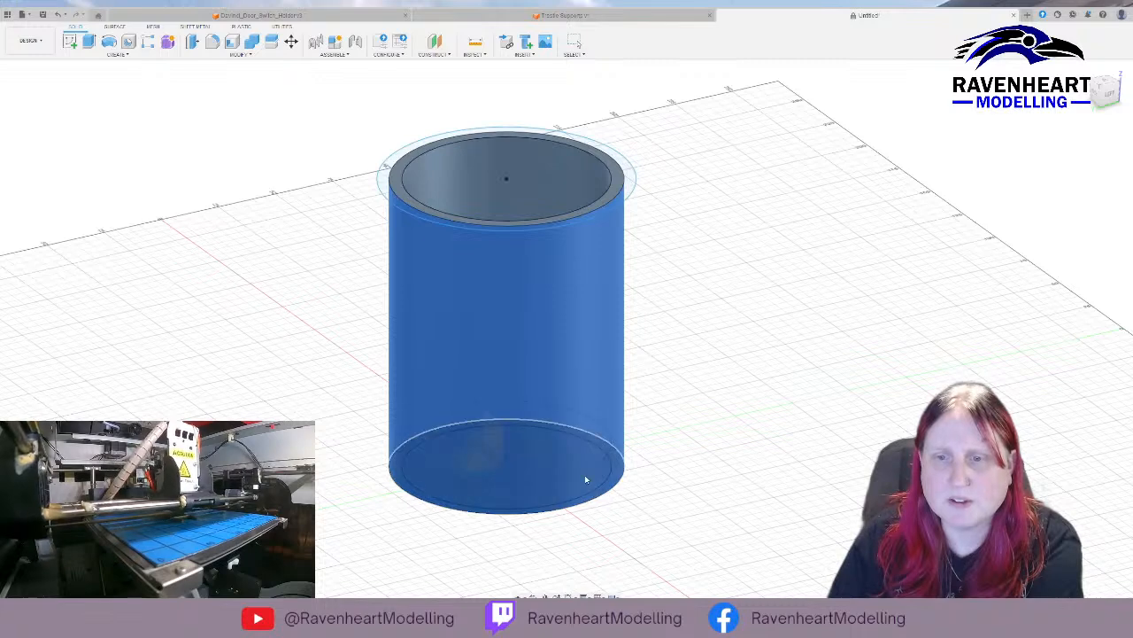
{"action": "left_click", "coordinate": [567, 460]}
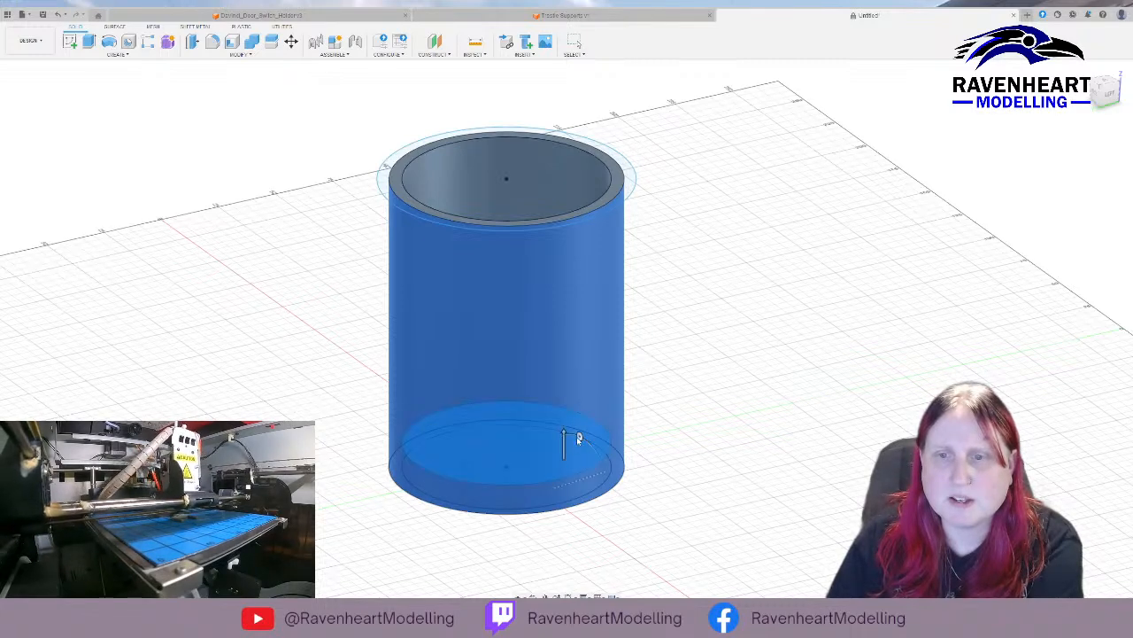
{"action": "mouse_move", "coordinate": [579, 437]}
{"action": "left_mouse_down"}
{"action": "mouse_move", "coordinate": [593, 450]}
{"action": "mouse_move", "coordinate": [600, 415]}
{"action": "mouse_move", "coordinate": [598, 437]}
{"action": "left_mouse_up"}
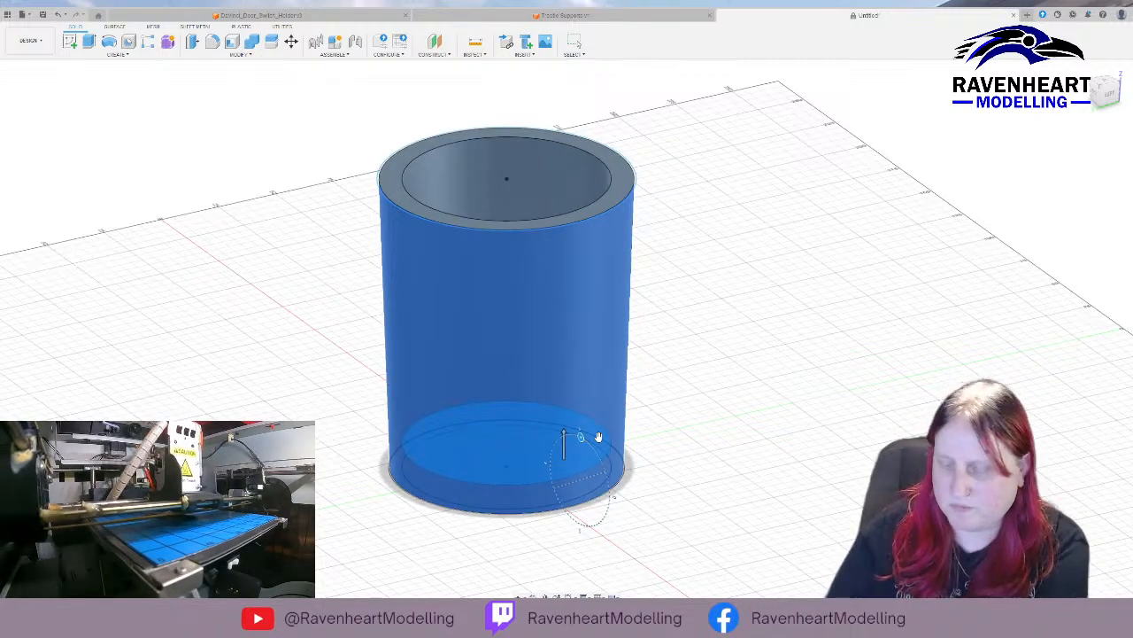
{"action": "type", "text": "5"}
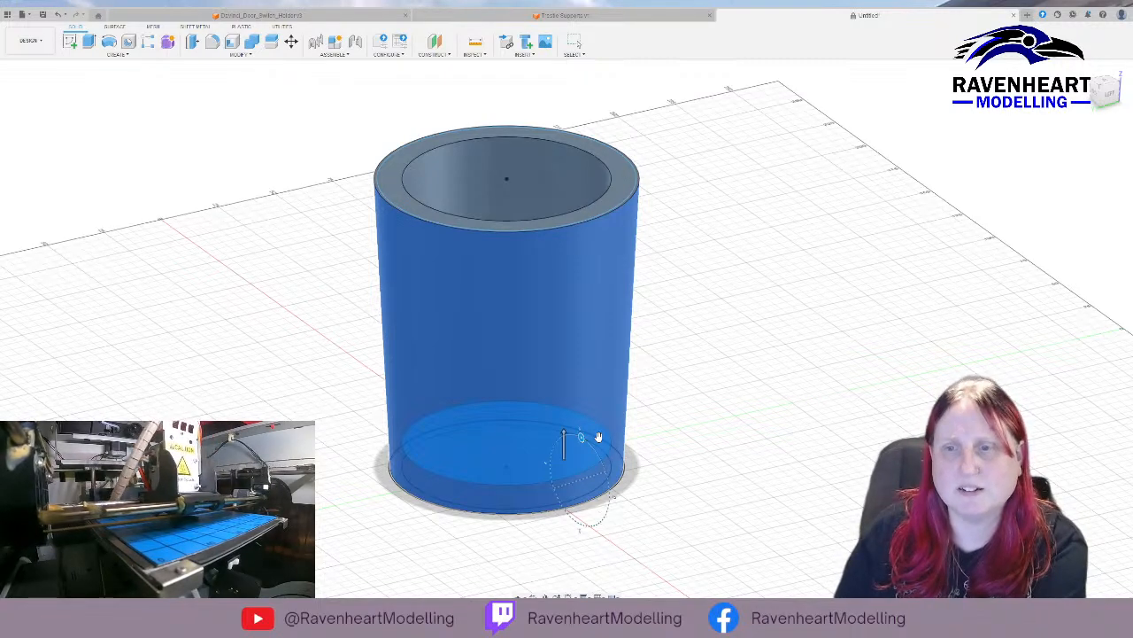
{"action": "key", "text": "Return"}
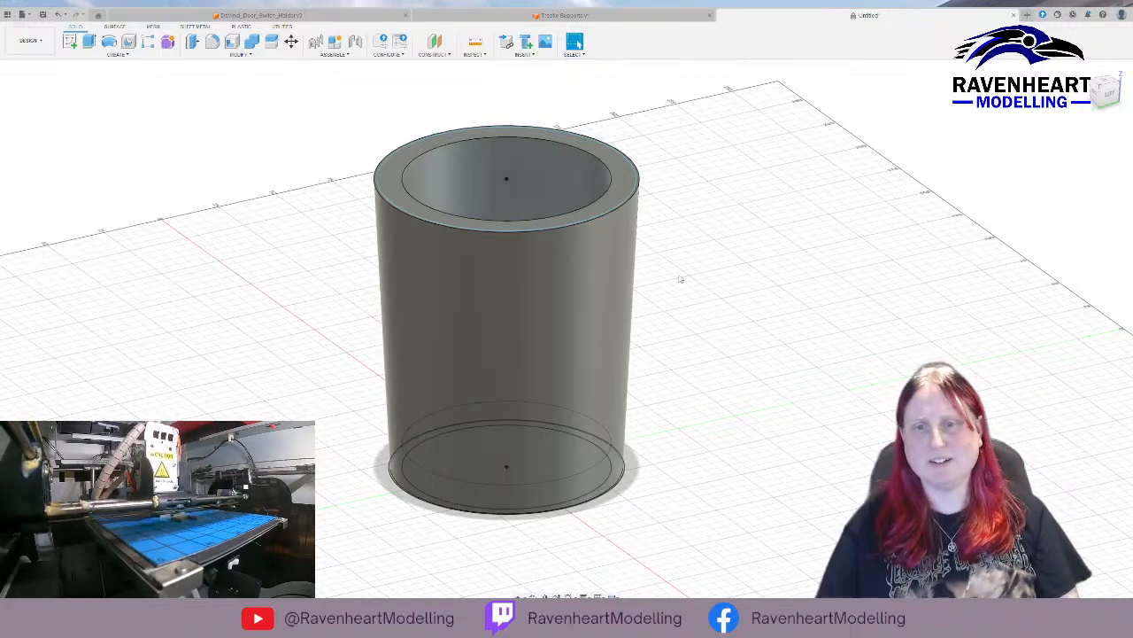
Draft the container's inner wall 3 degrees from the inner floor face, flaring outward toward the top.
{"action": "middle_click_drag", "start_coordinate": [700, 279], "coordinate": [630, 255], "text": "shift"}
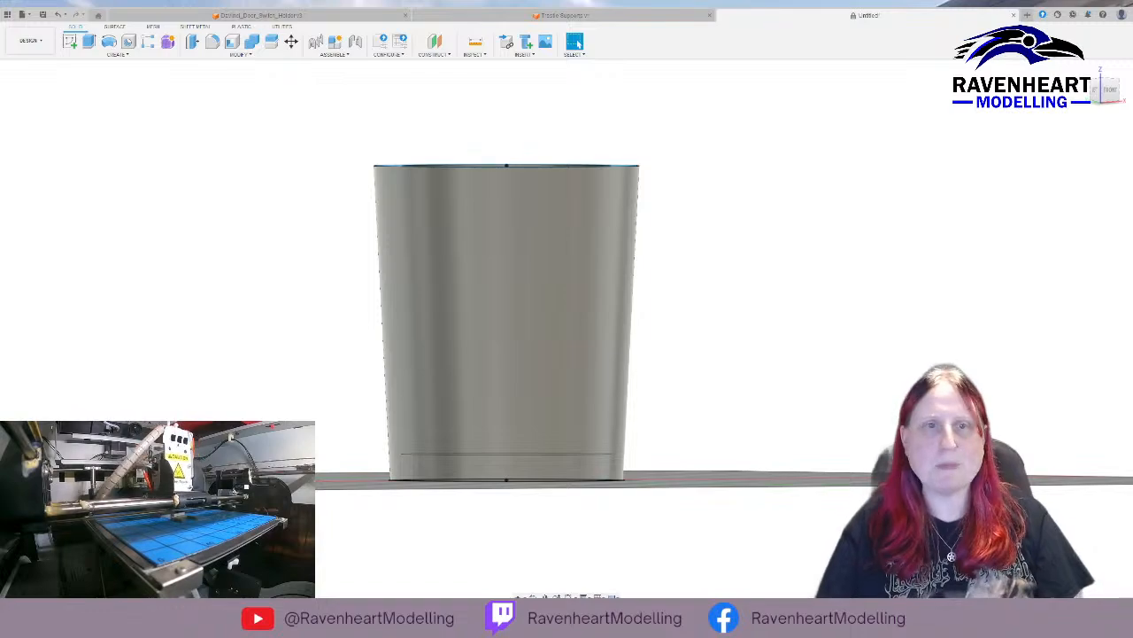
{"action": "middle_click_drag", "start_coordinate": [228, 140], "coordinate": [286, 197]}
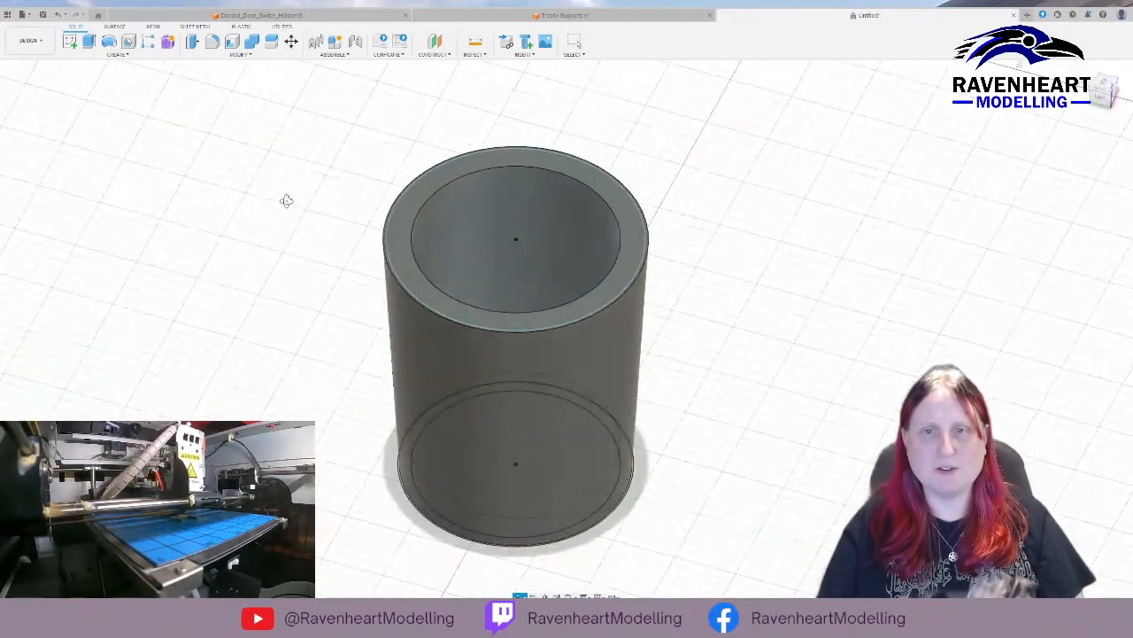
{"action": "left_click", "coordinate": [454, 241]}
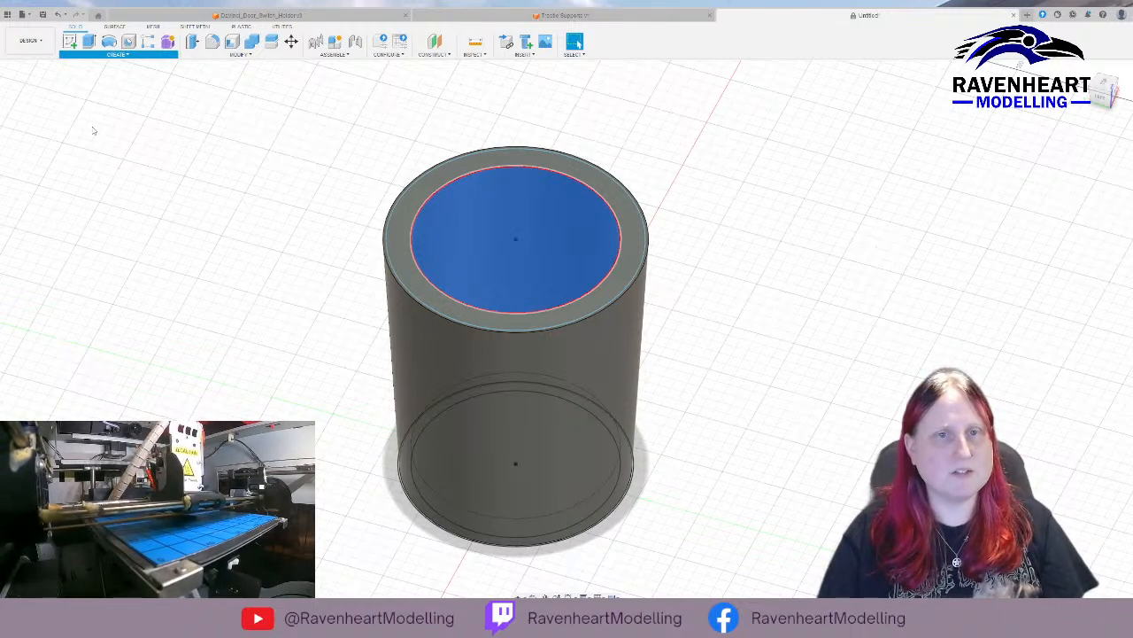
{"action": "left_click", "coordinate": [231, 106]}
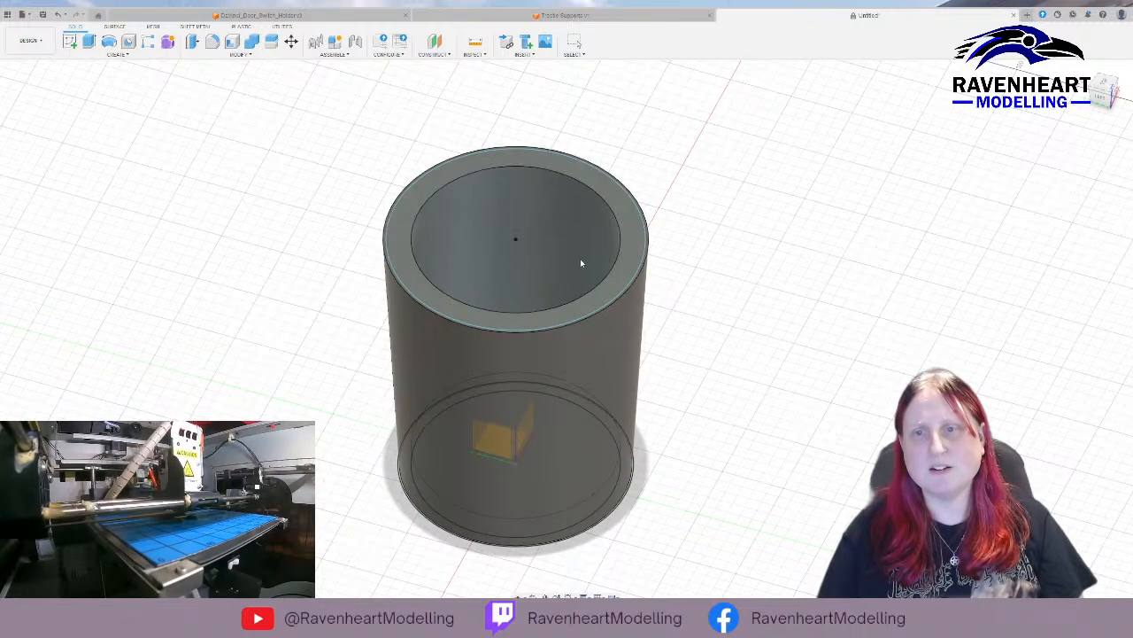
{"action": "middle_click_drag", "start_coordinate": [545, 221], "coordinate": [518, 265], "text": "shift"}
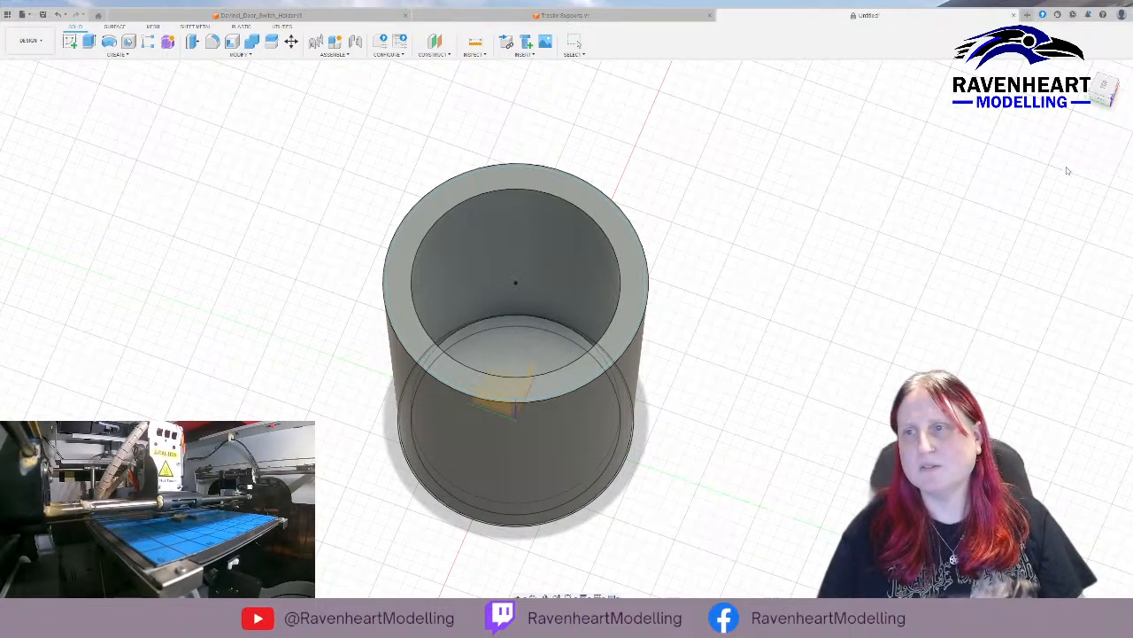
{"action": "left_click", "coordinate": [550, 230]}
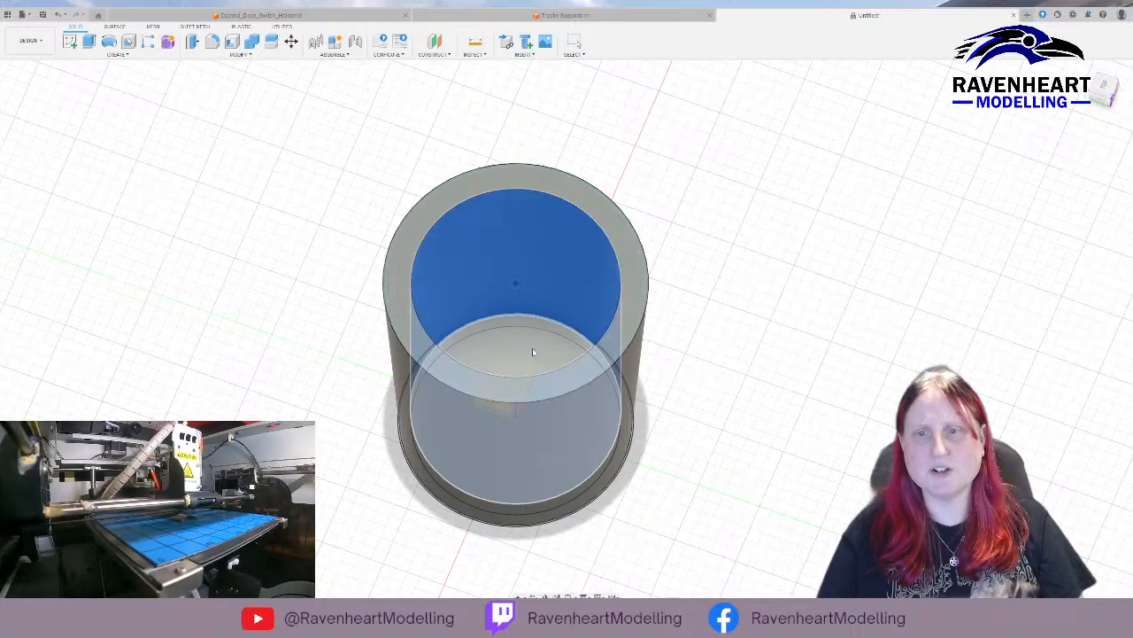
{"action": "key", "text": "e"}
{"action": "middle_click_drag", "start_coordinate": [711, 349], "coordinate": [711, 310], "text": "shift"}
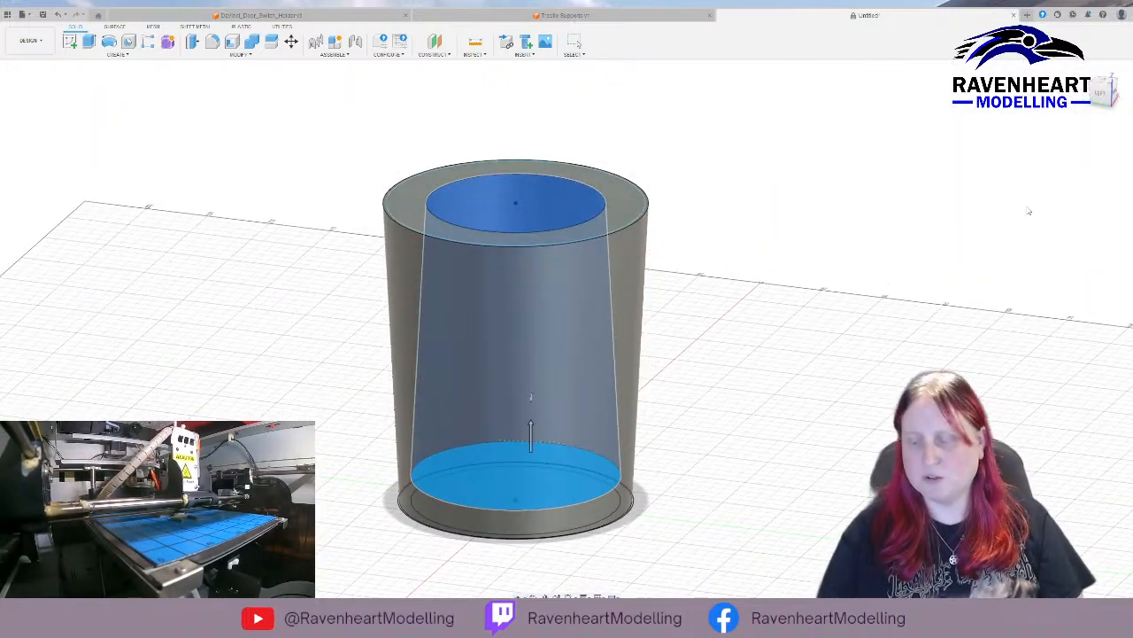
{"action": "type", "text": "3"}
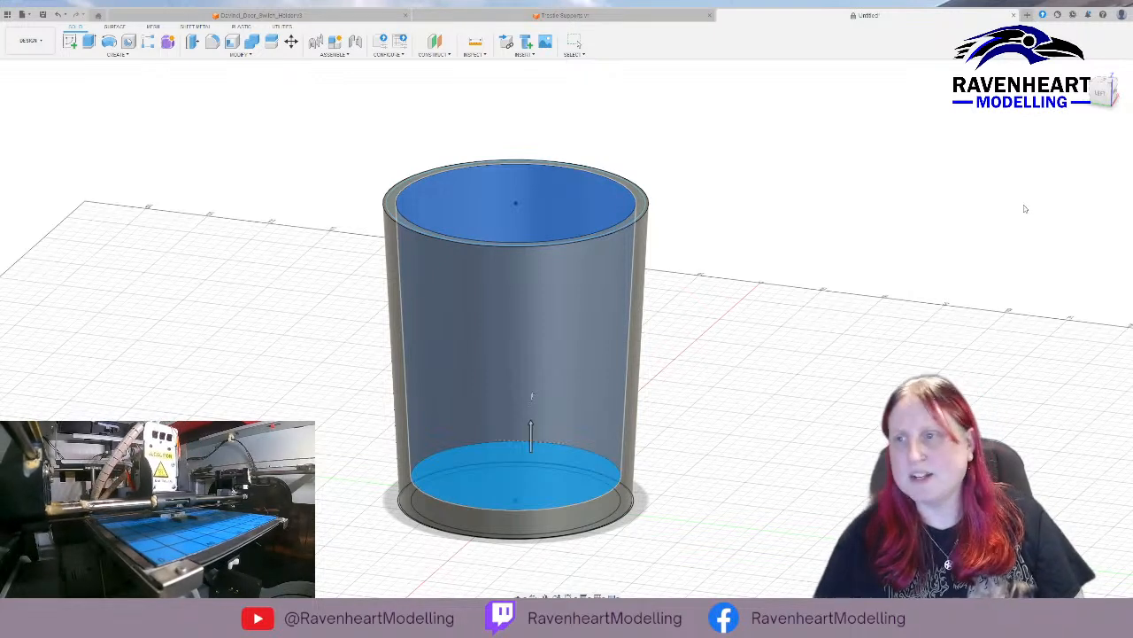
{"action": "key", "text": "Return"}
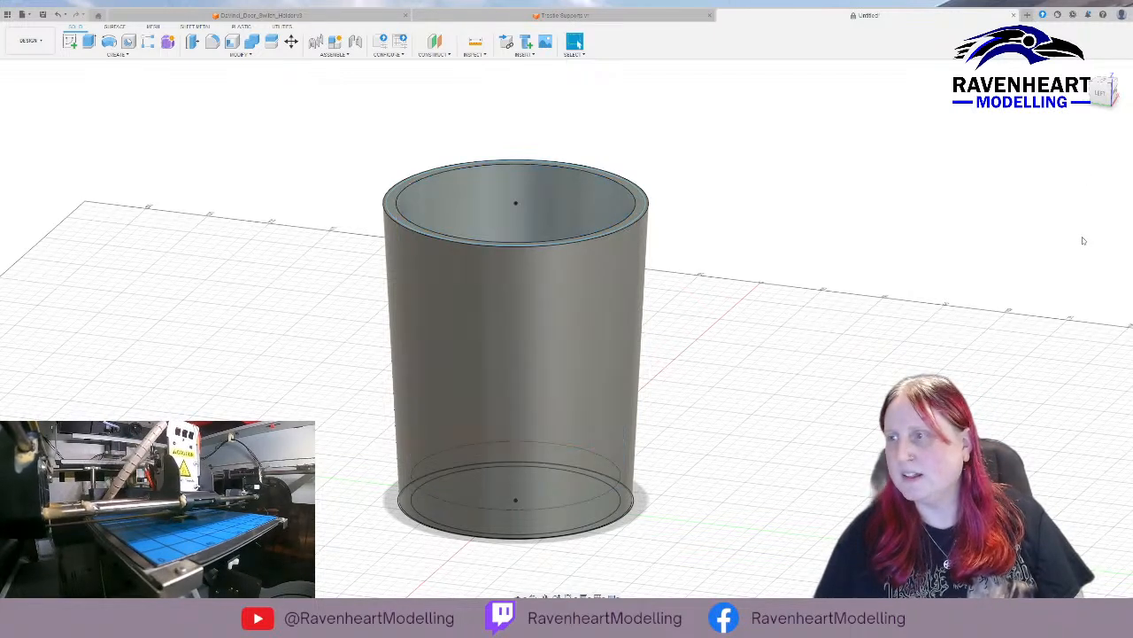
{"action": "middle_click_drag", "start_coordinate": [643, 143], "coordinate": [645, 181], "text": "shift"}
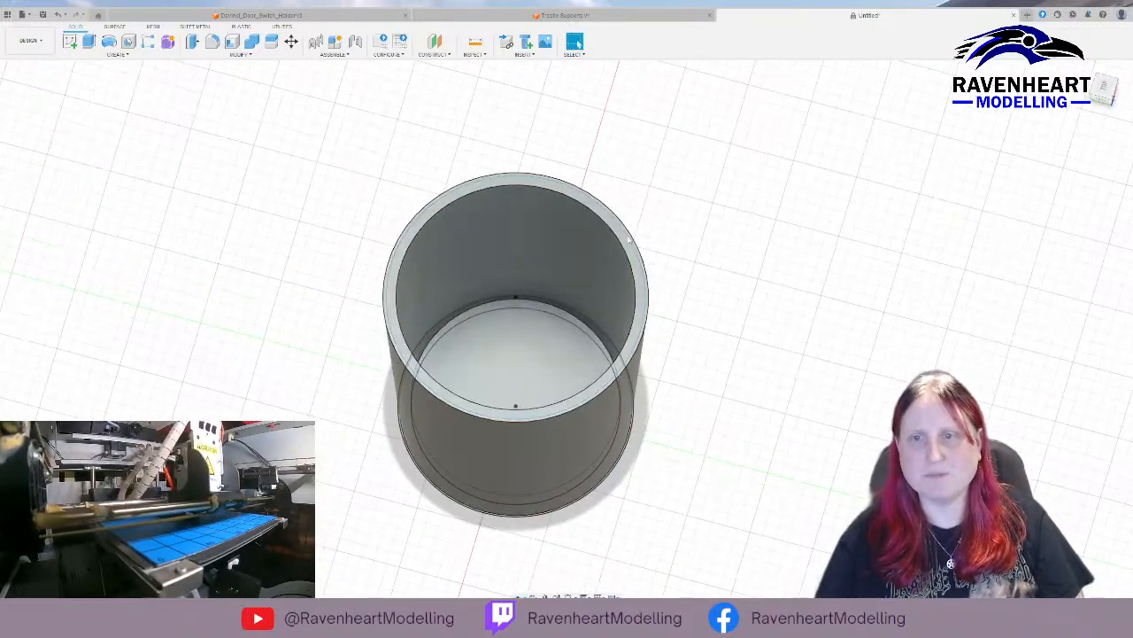
{"action": "left_click", "coordinate": [631, 248]}
{"action": "middle_click_drag", "start_coordinate": [690, 272], "coordinate": [741, 261], "text": "shift"}
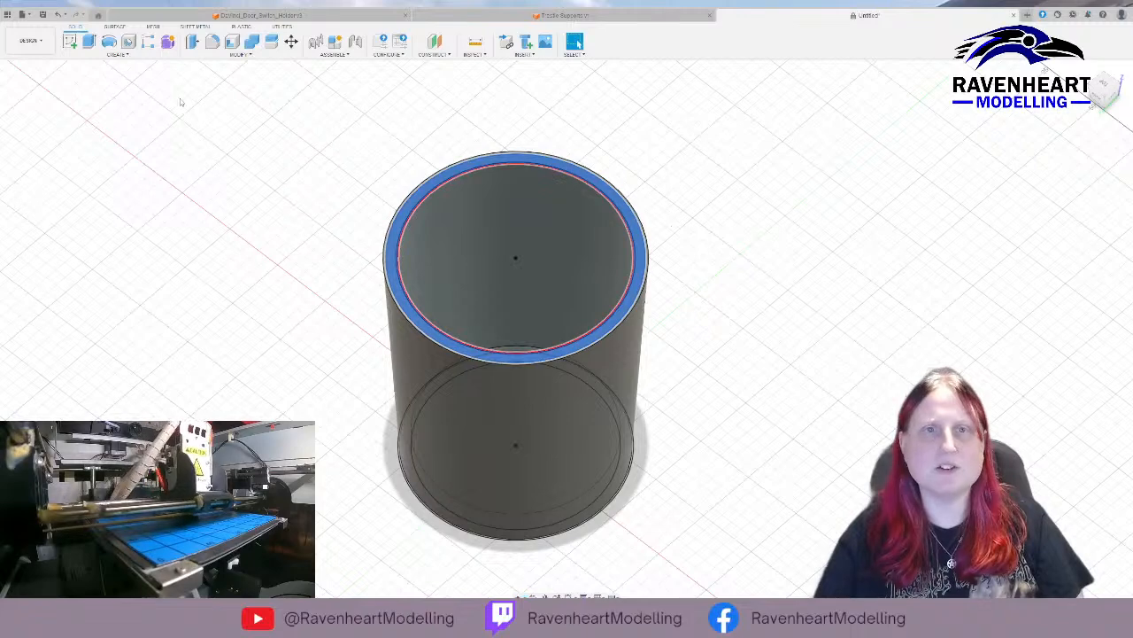
{"action": "left_click", "coordinate": [89, 42]}
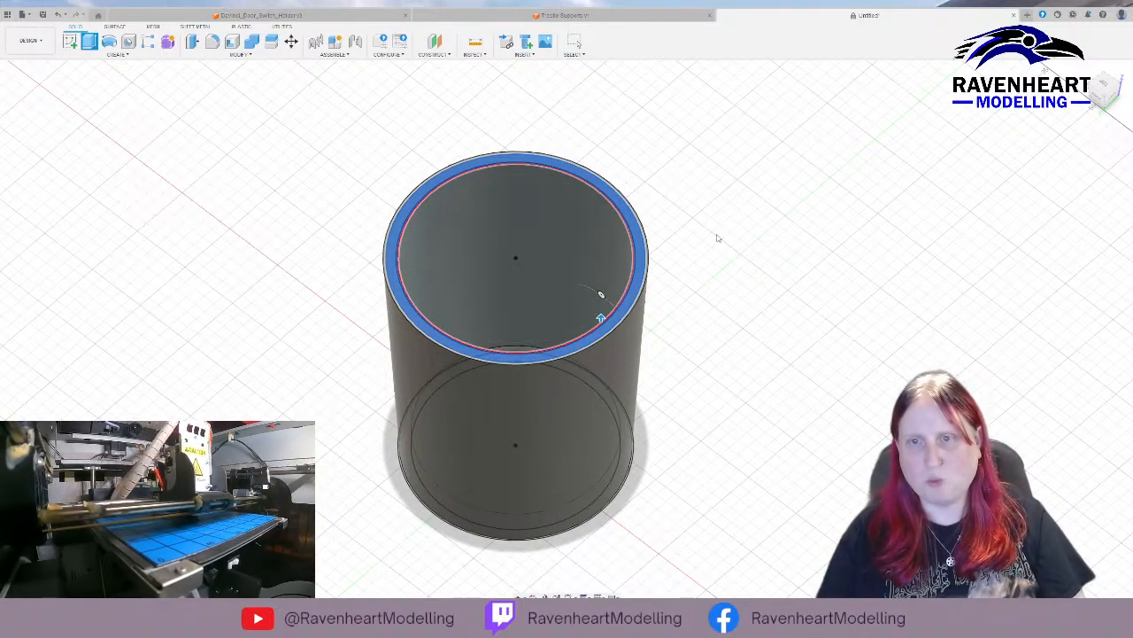
{"action": "key", "text": "Escape"}
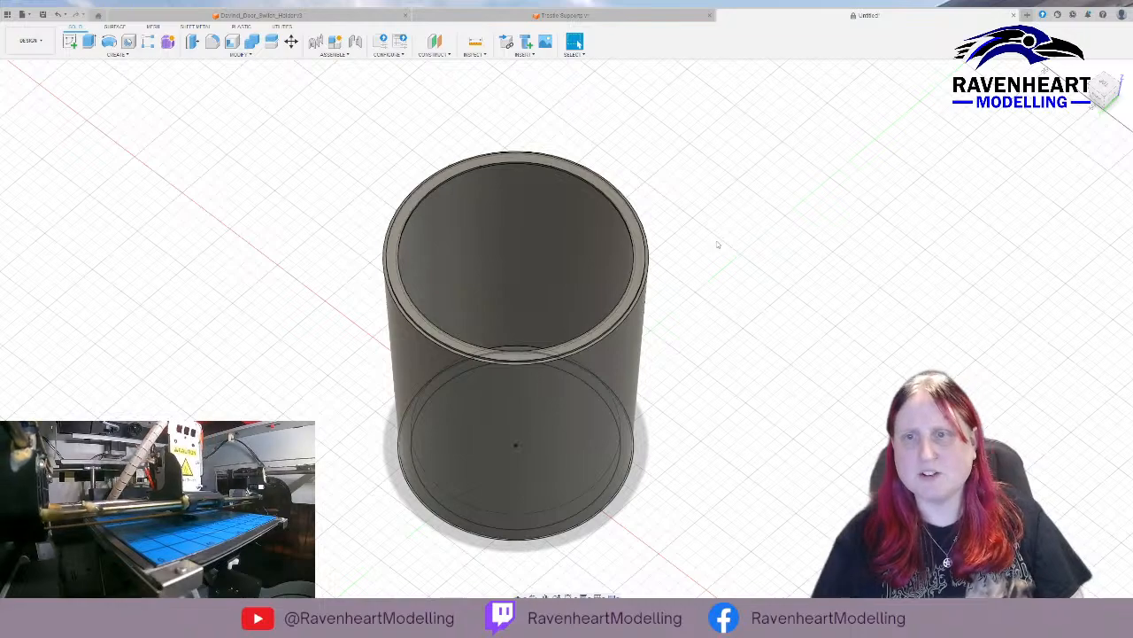
Try to sketch two crossing narrow rectangles across the full diameter of the container's inner floor.
{"action": "middle_click_drag", "start_coordinate": [734, 294], "coordinate": [800, 267], "text": "shift"}
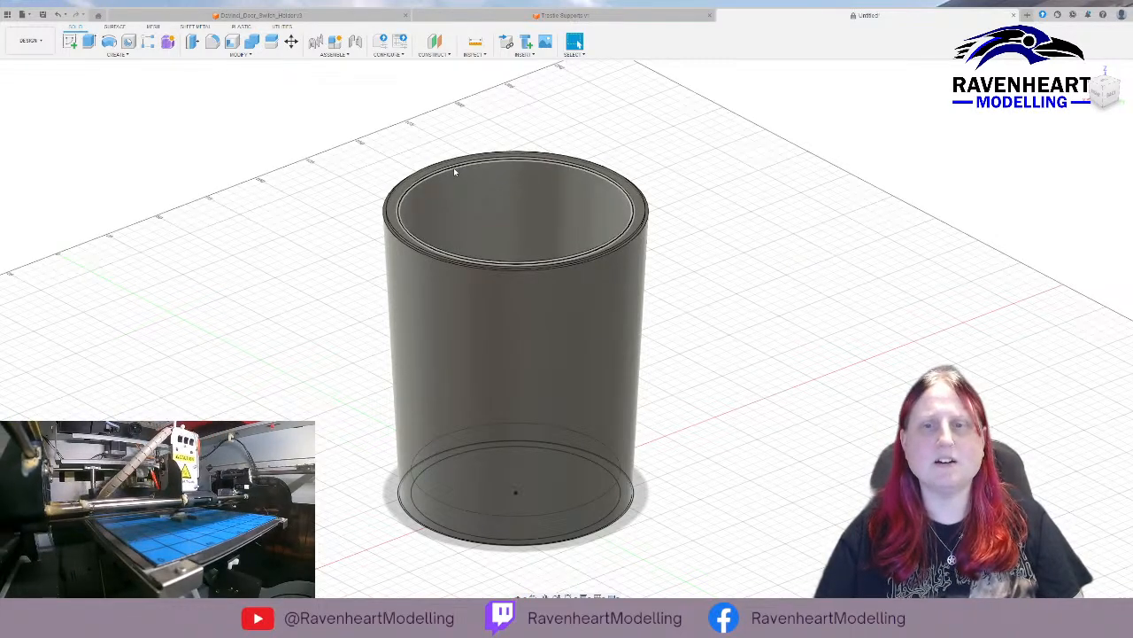
{"action": "middle_click_drag", "start_coordinate": [809, 277], "coordinate": [731, 325], "text": "shift"}
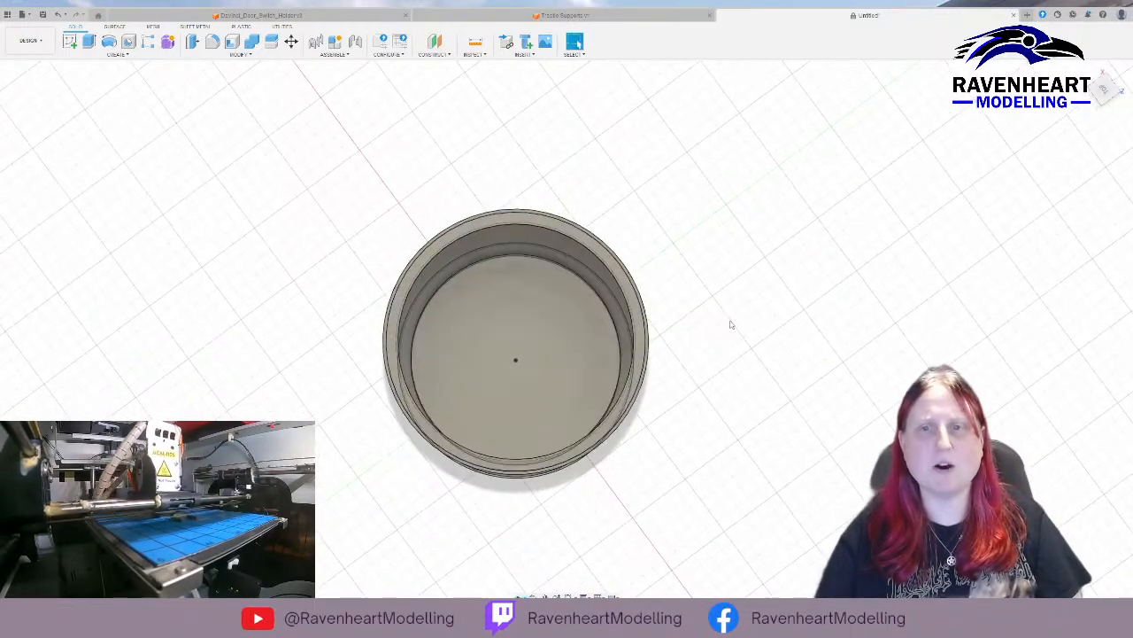
{"action": "left_click", "coordinate": [513, 336]}
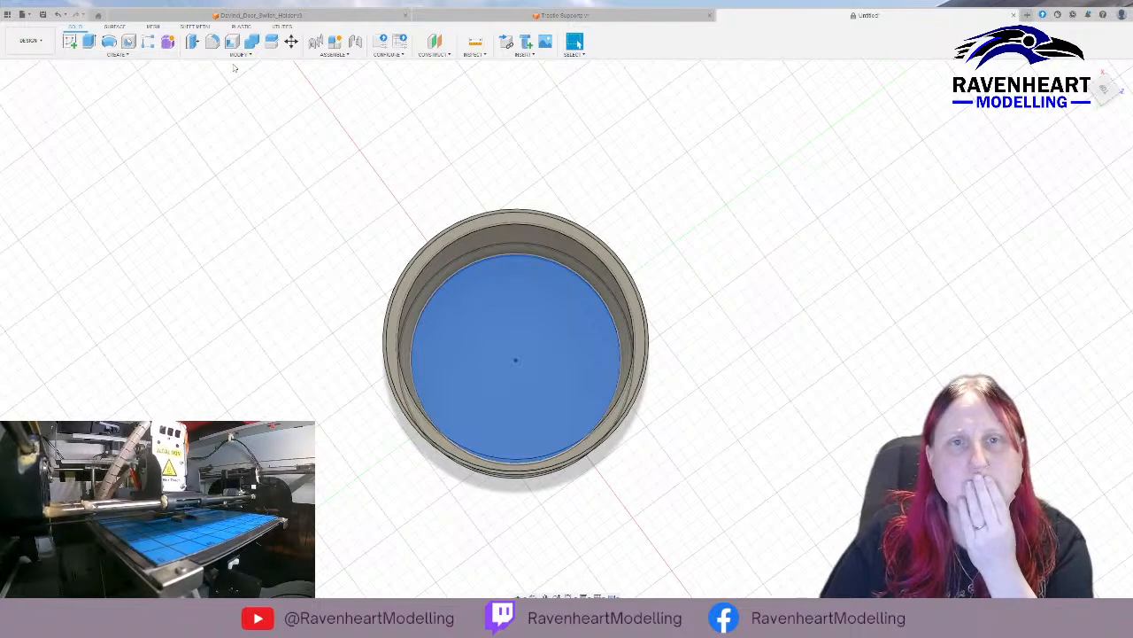
{"action": "left_click", "coordinate": [70, 41]}
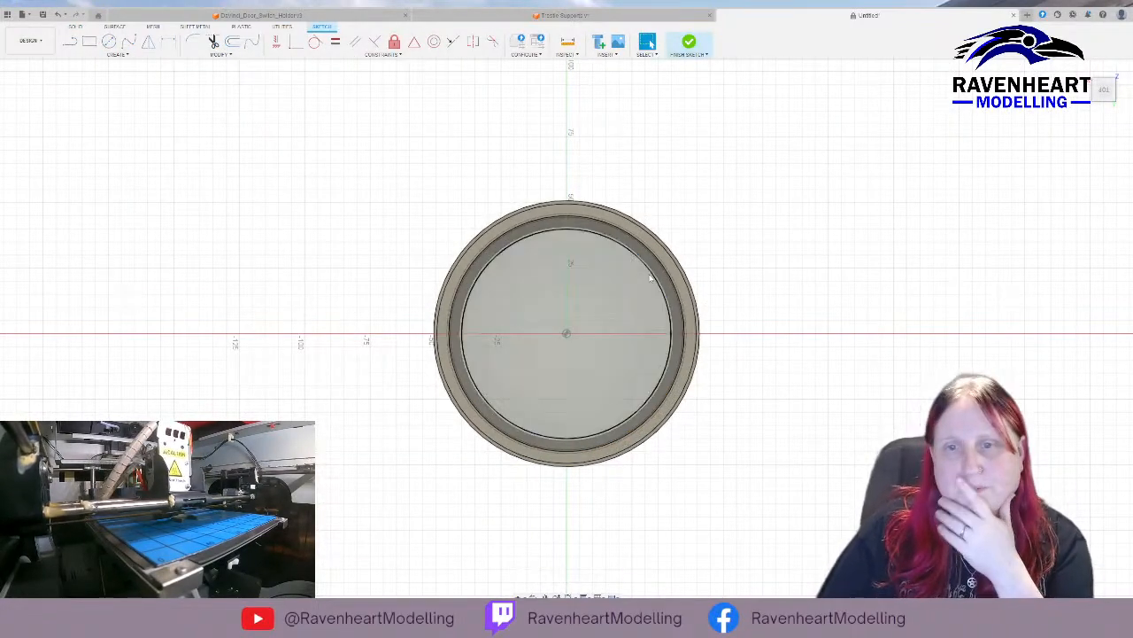
{"action": "left_click", "coordinate": [90, 41]}
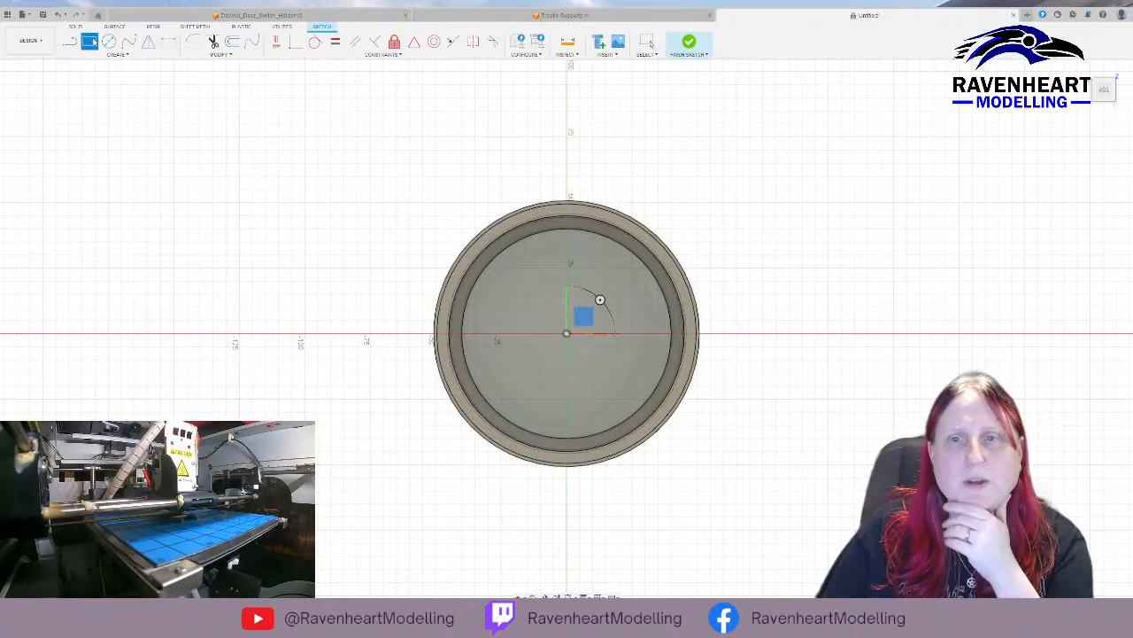
{"action": "left_click", "coordinate": [563, 229]}
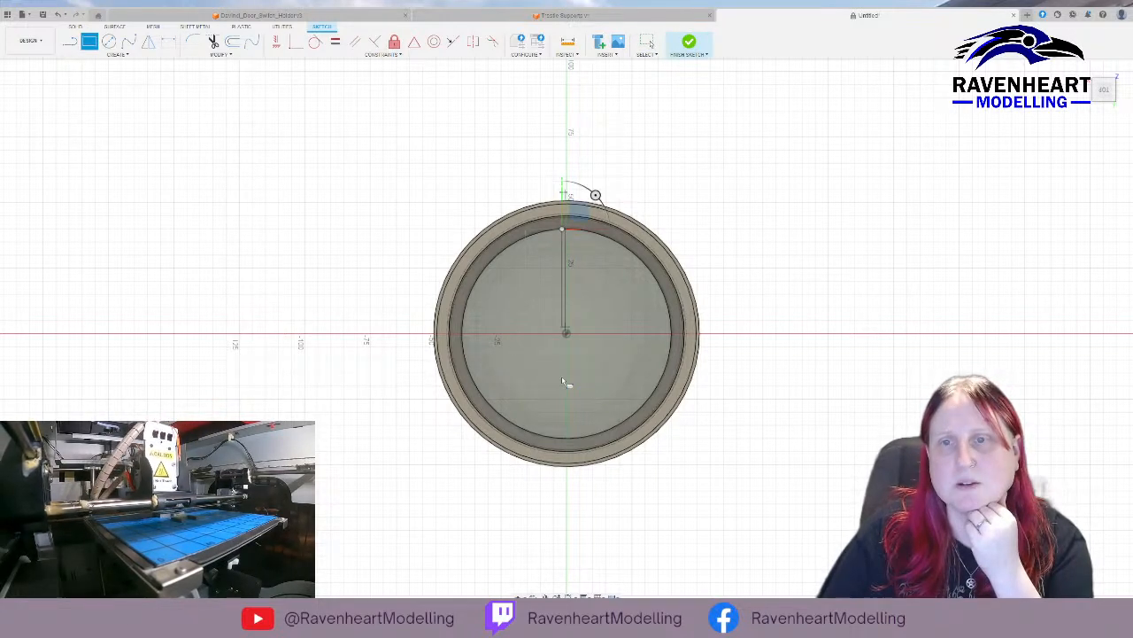
{"action": "left_click", "coordinate": [571, 442]}
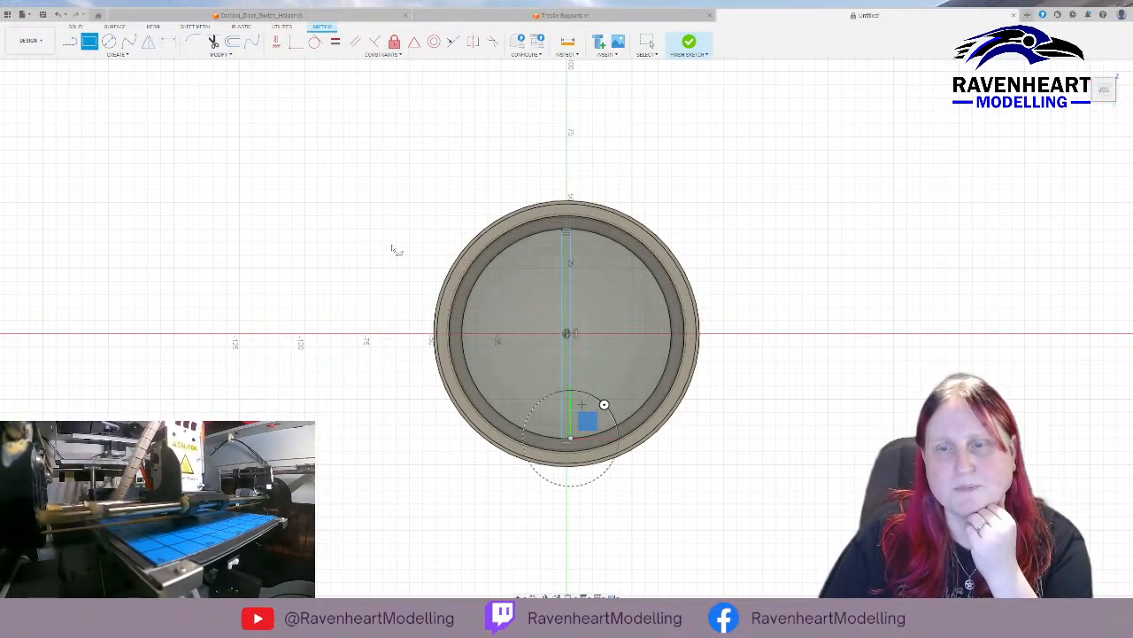
{"action": "left_click", "coordinate": [463, 331]}
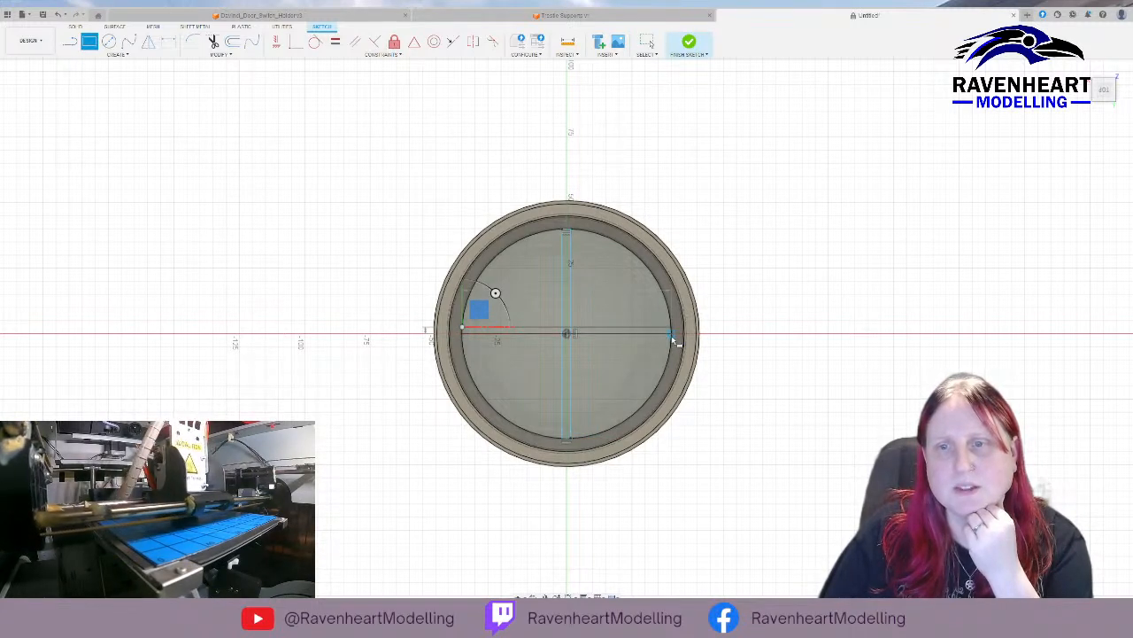
{"action": "key", "text": "Escape"}
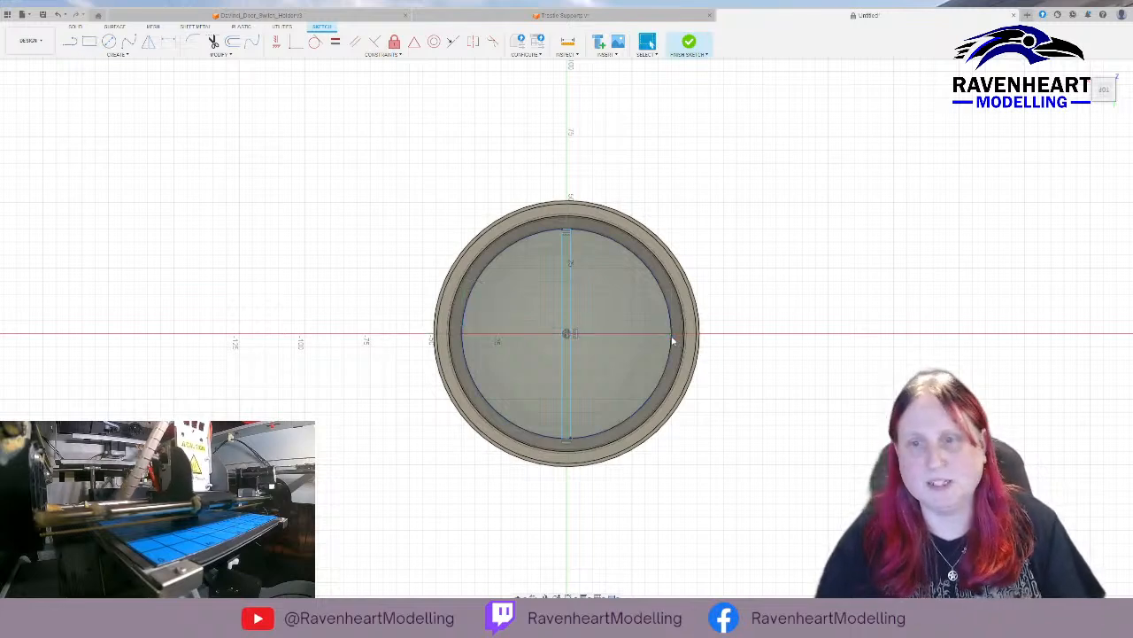
{"action": "key", "text": "ctrl+z"}
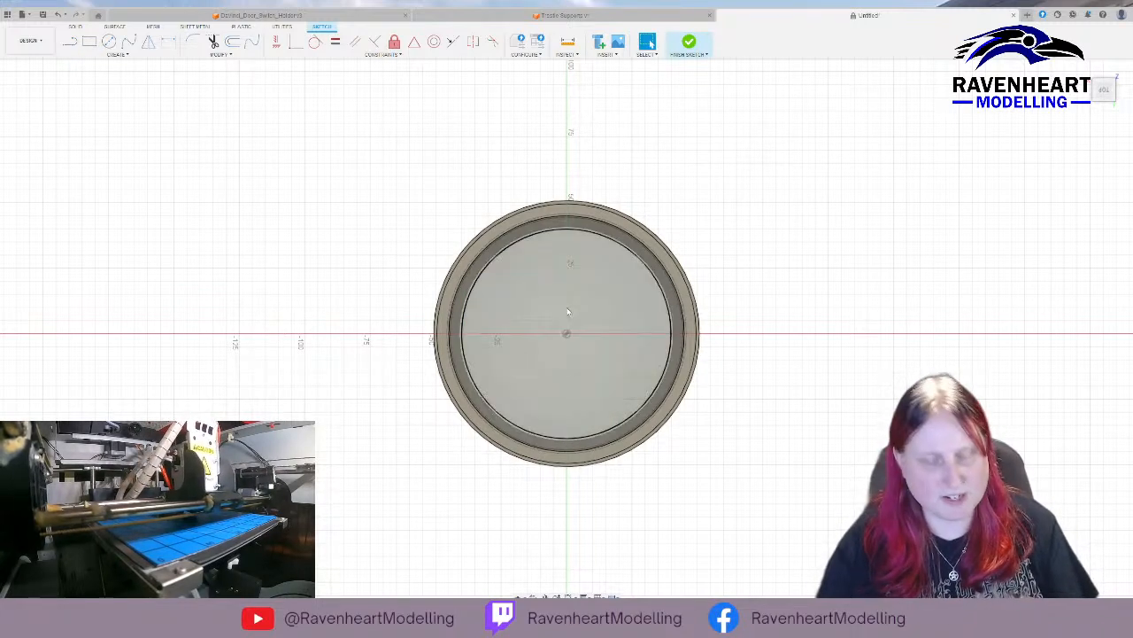
{"action": "key", "text": "ctrl+z"}
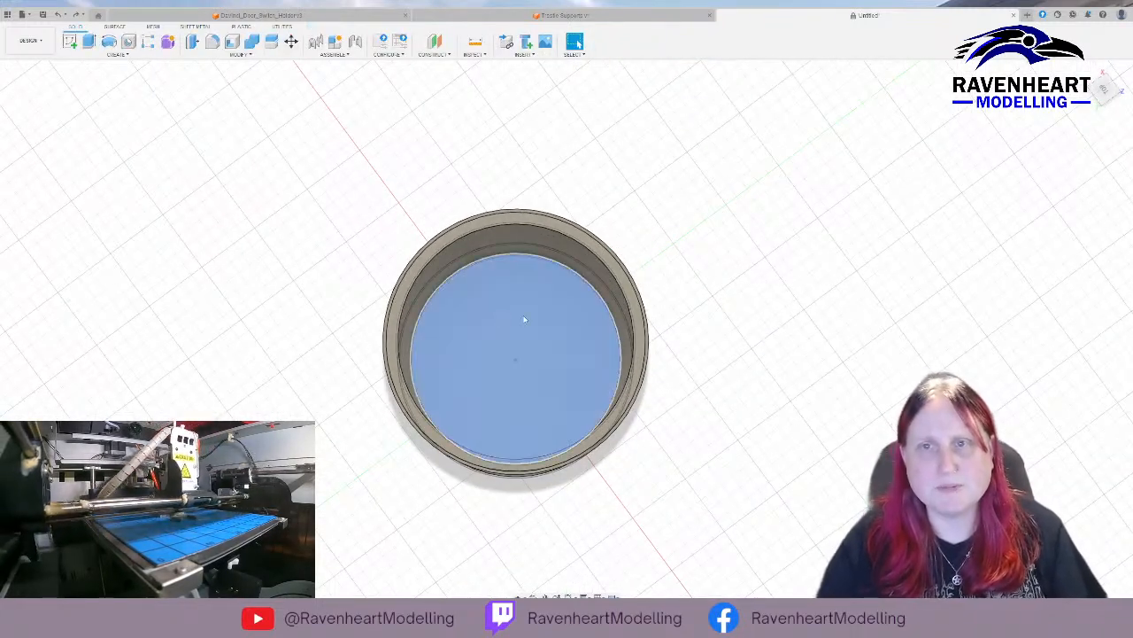
Sketch a vertical rectangle 2 mm wide and 80 mm long across the diameter of the container's inner floor.
{"action": "left_click", "coordinate": [500, 320]}
{"action": "left_click", "coordinate": [70, 42]}
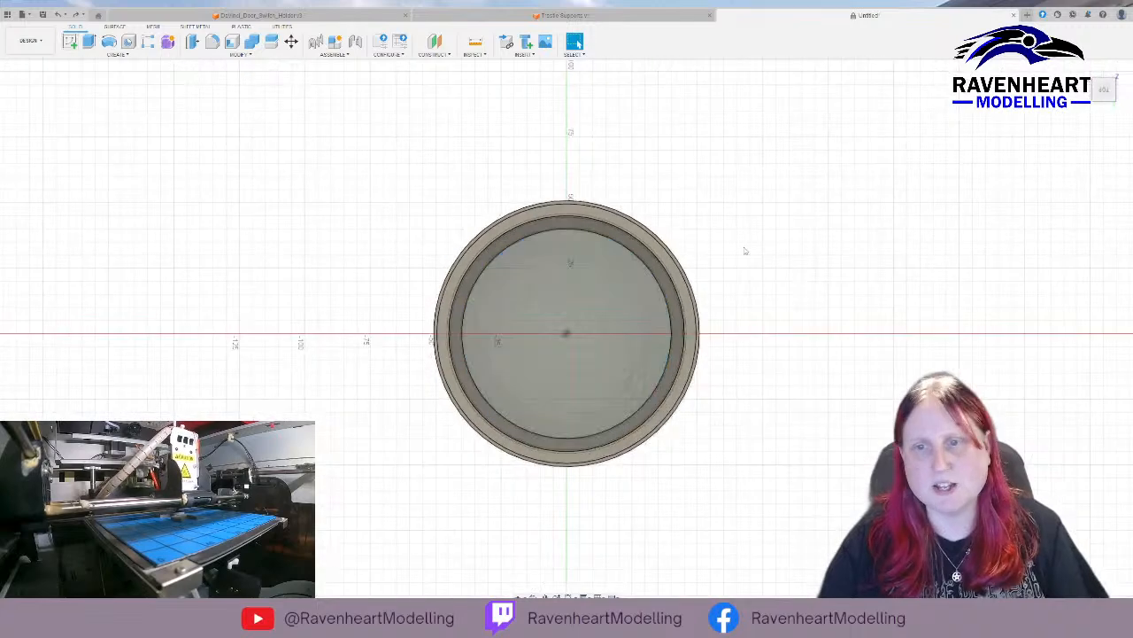
{"action": "key", "text": "r"}
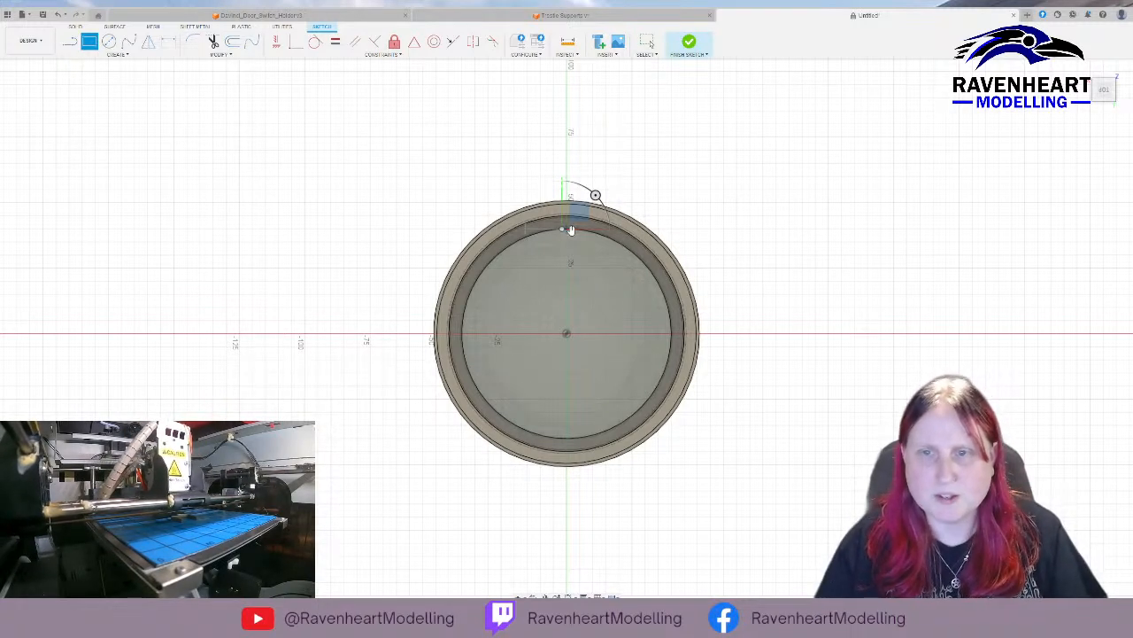
{"action": "left_click", "coordinate": [567, 230]}
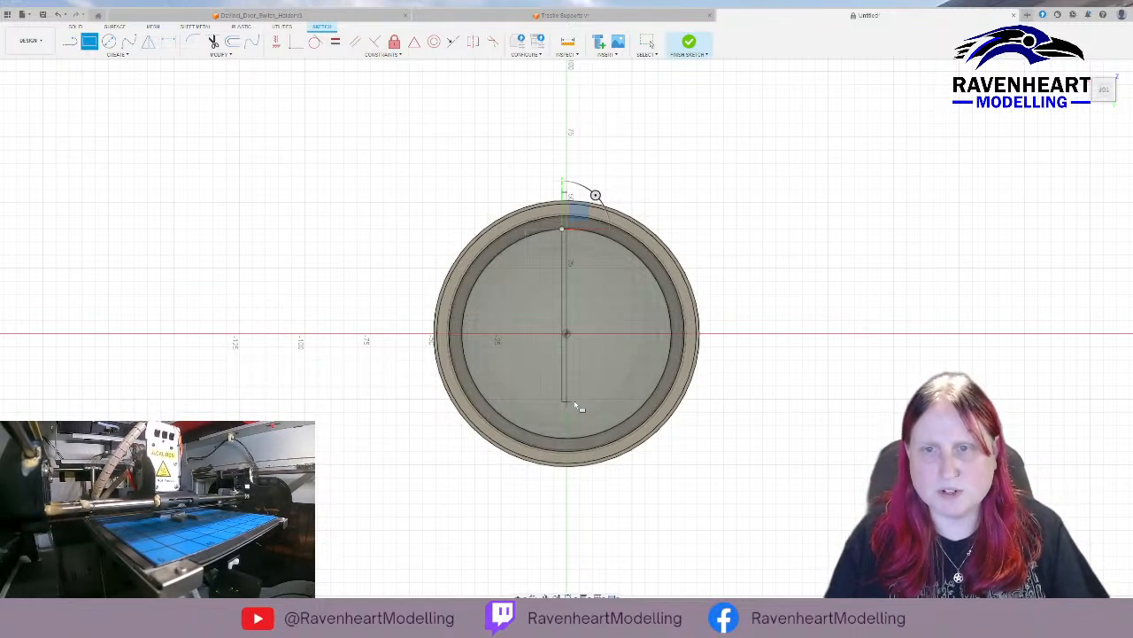
{"action": "left_click", "coordinate": [575, 404]}
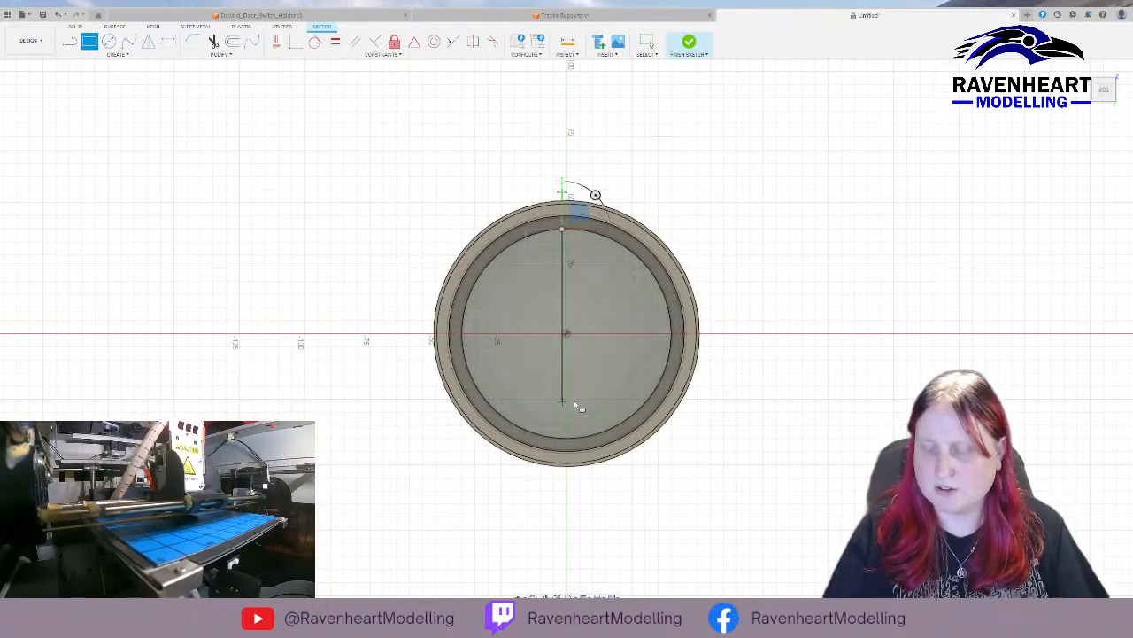
{"action": "type", "text": "2"}
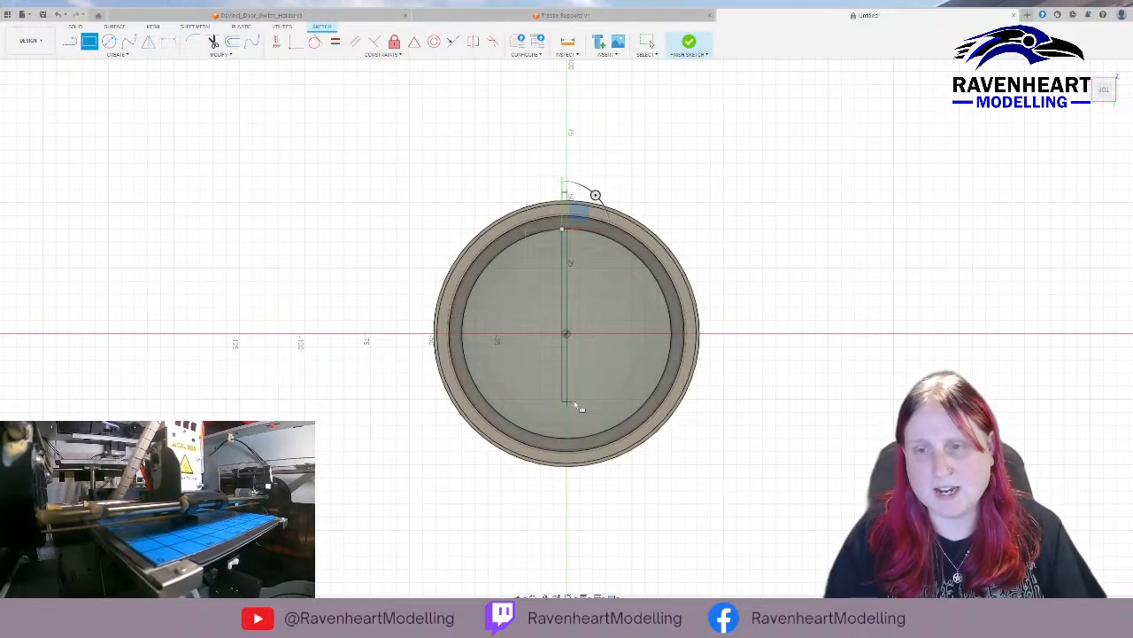
{"action": "type", "text": "80"}
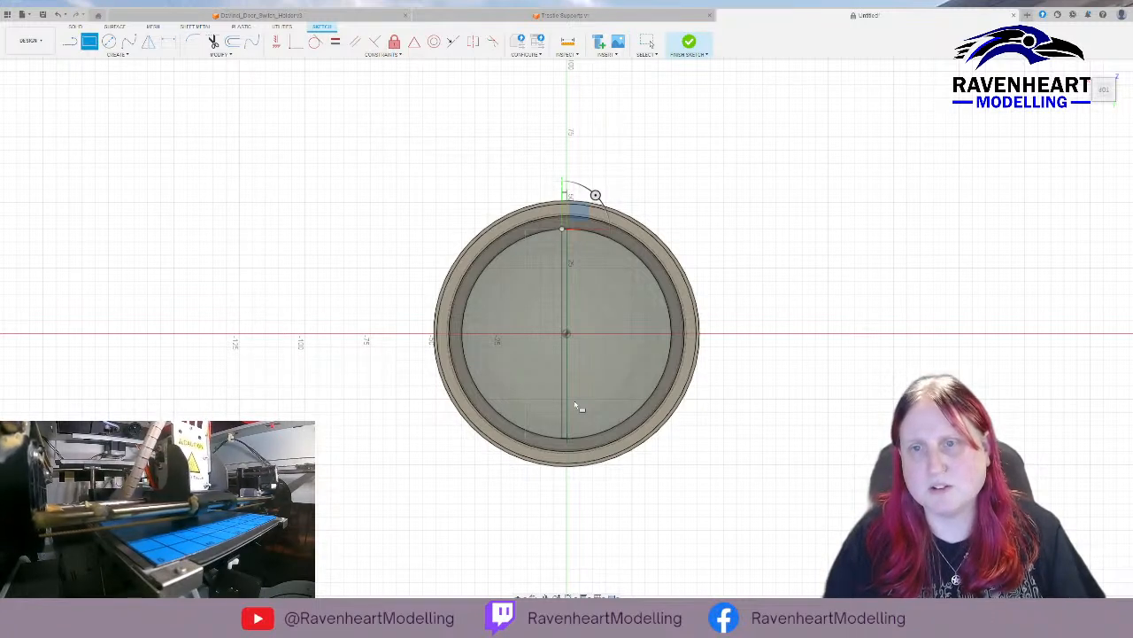
{"action": "key", "text": "Return"}
{"action": "key", "text": "Escape"}
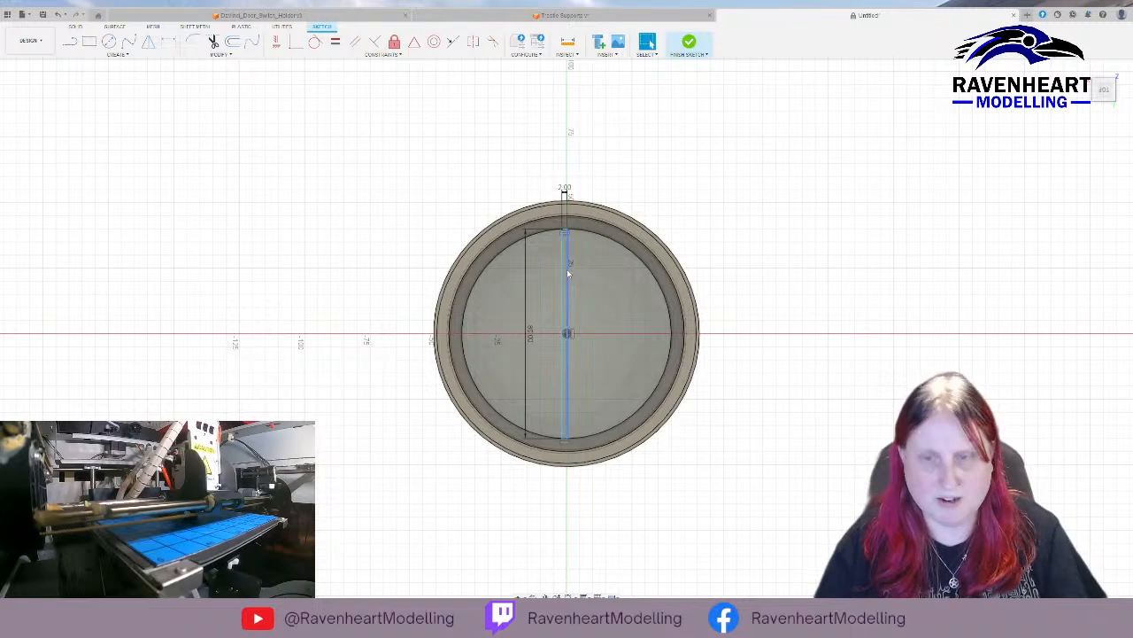
Try to move the narrow vertical rectangle sideways to centre it on the origin.
{"action": "left_click", "coordinate": [567, 275]}
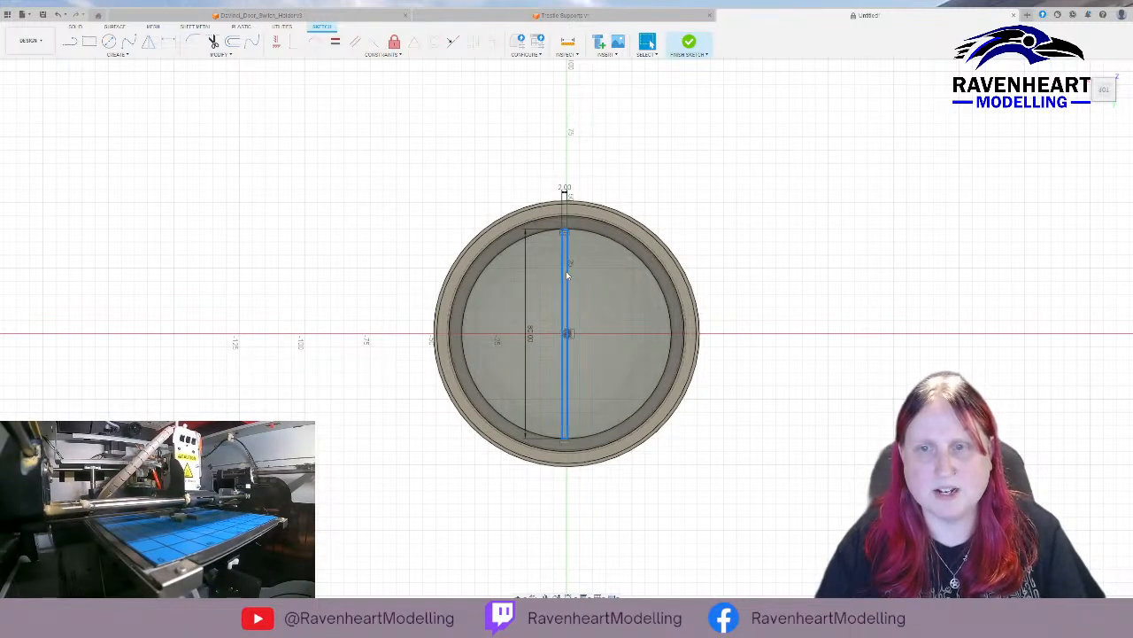
{"action": "key", "text": "m"}
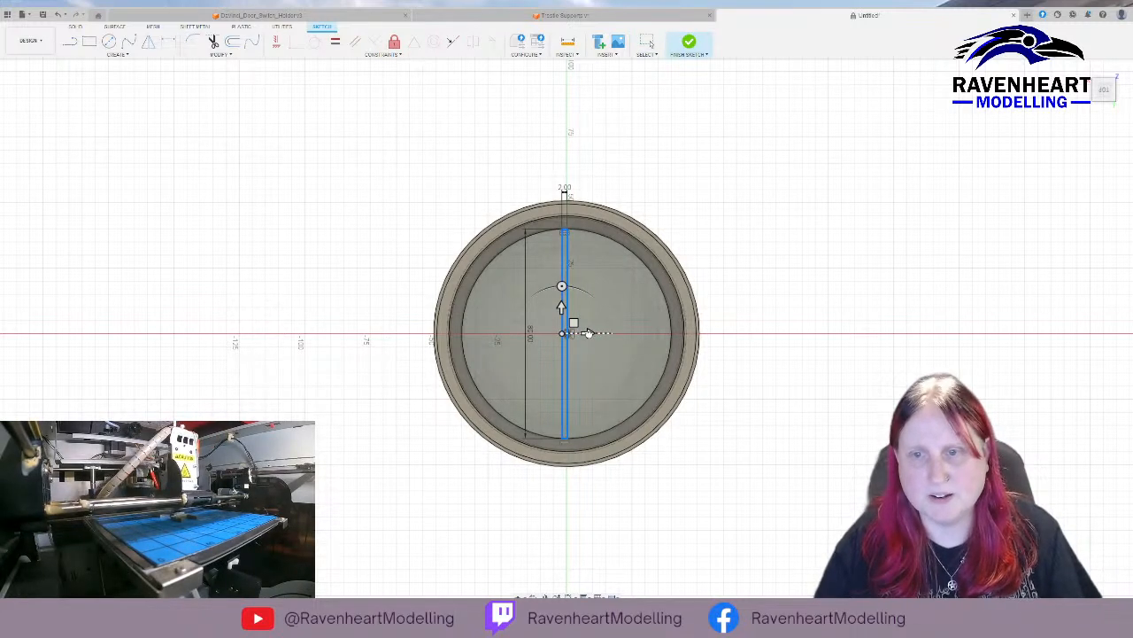
{"action": "left_click_drag", "start_coordinate": [590, 334], "coordinate": [592, 334]}
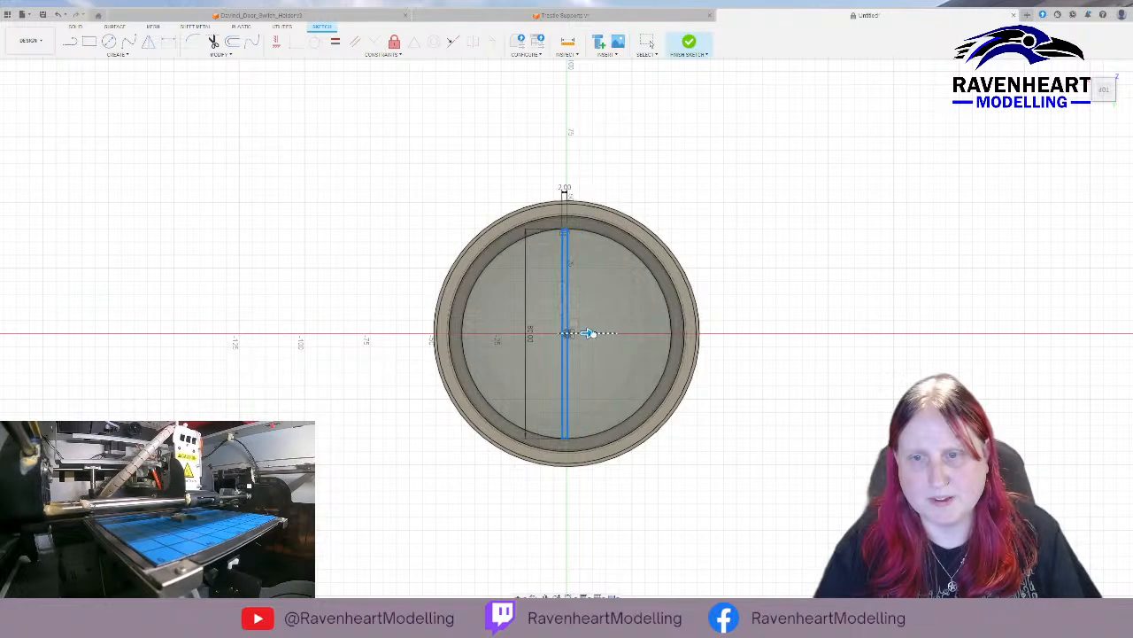
{"action": "scroll", "coordinate": [590, 333], "scroll_direction": "up", "scroll_amount": 10}
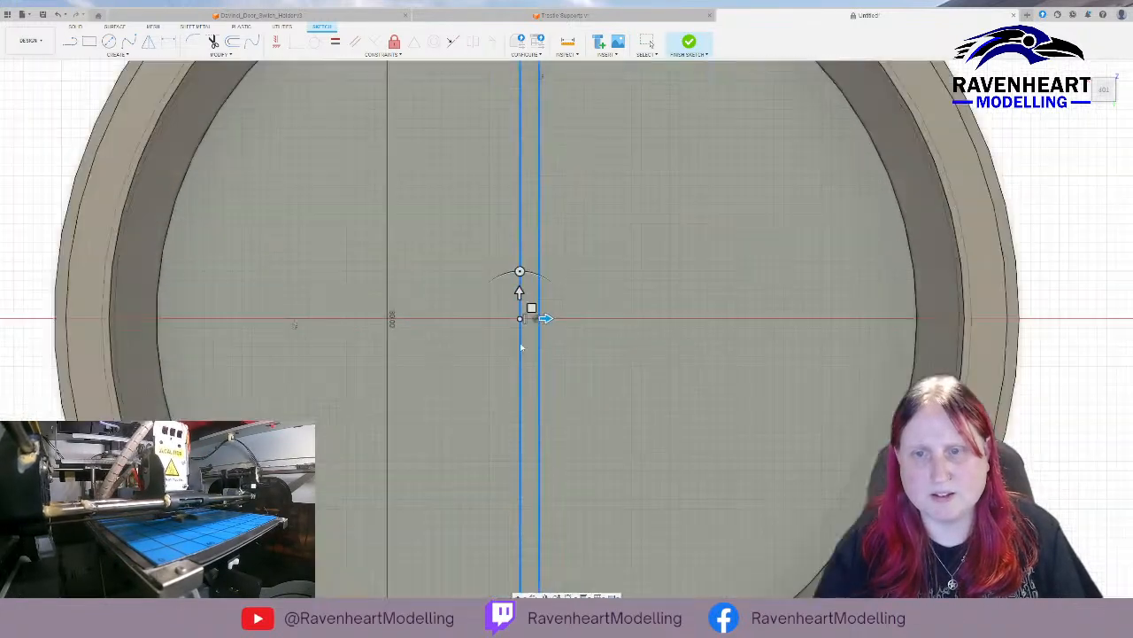
{"action": "left_click_drag", "start_coordinate": [546, 305], "coordinate": [576, 304]}
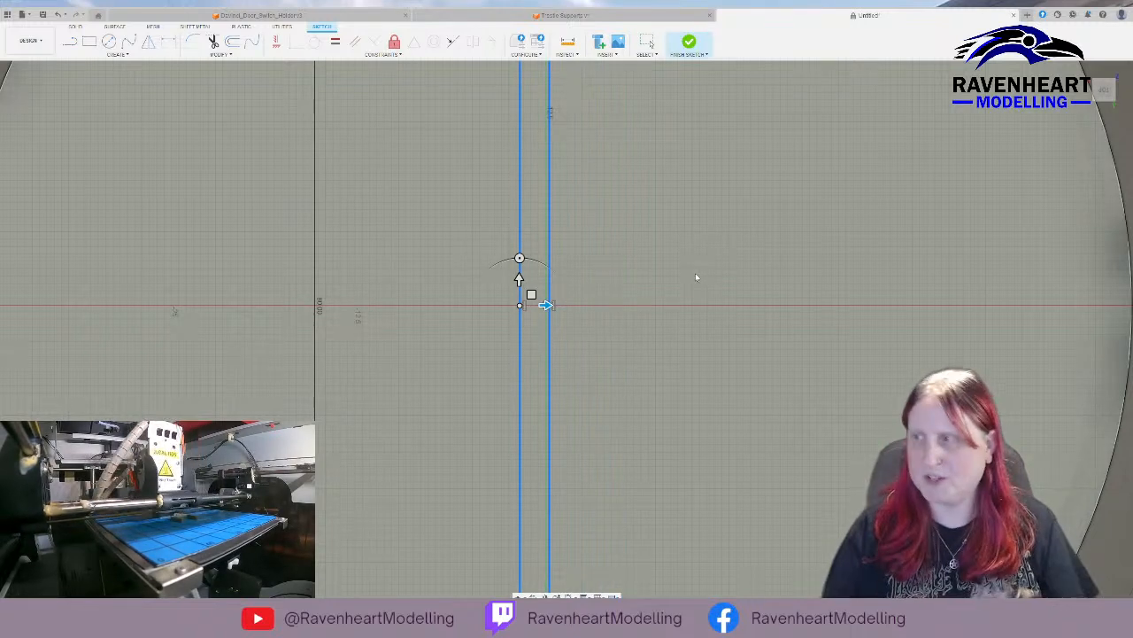
{"action": "type", "text": "2"}
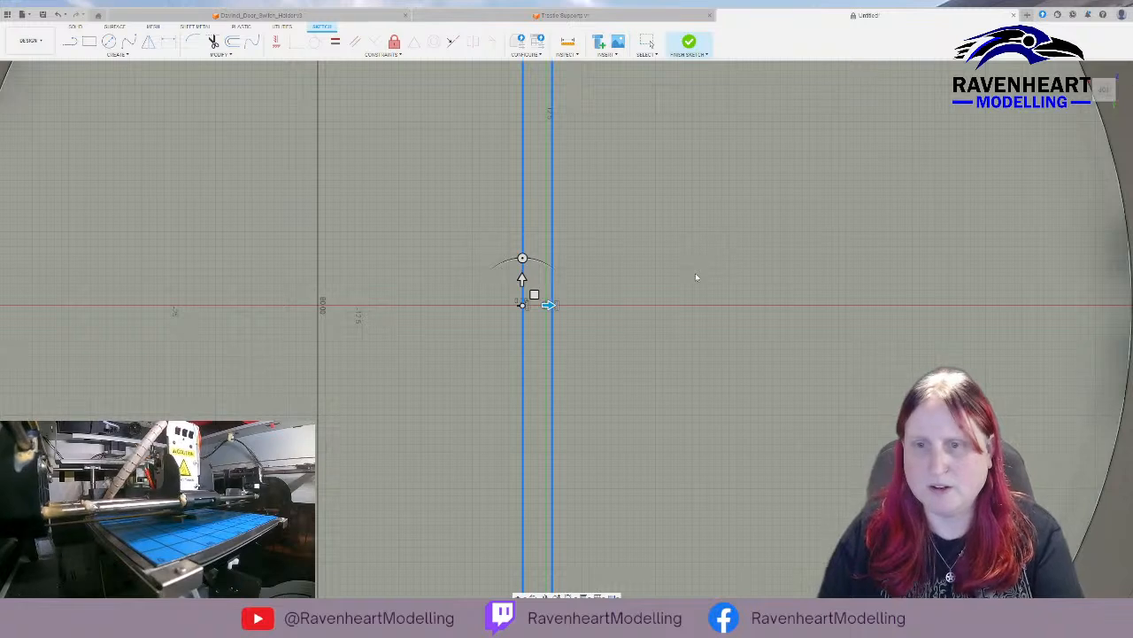
{"action": "type", "text": "68"}
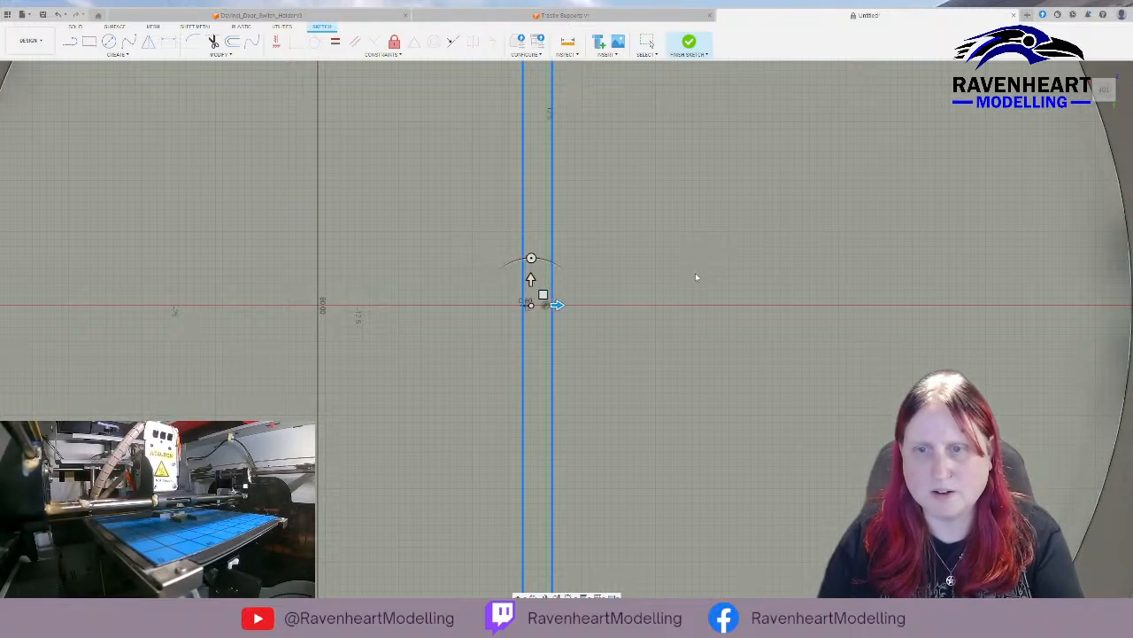
{"action": "key", "text": "Return"}
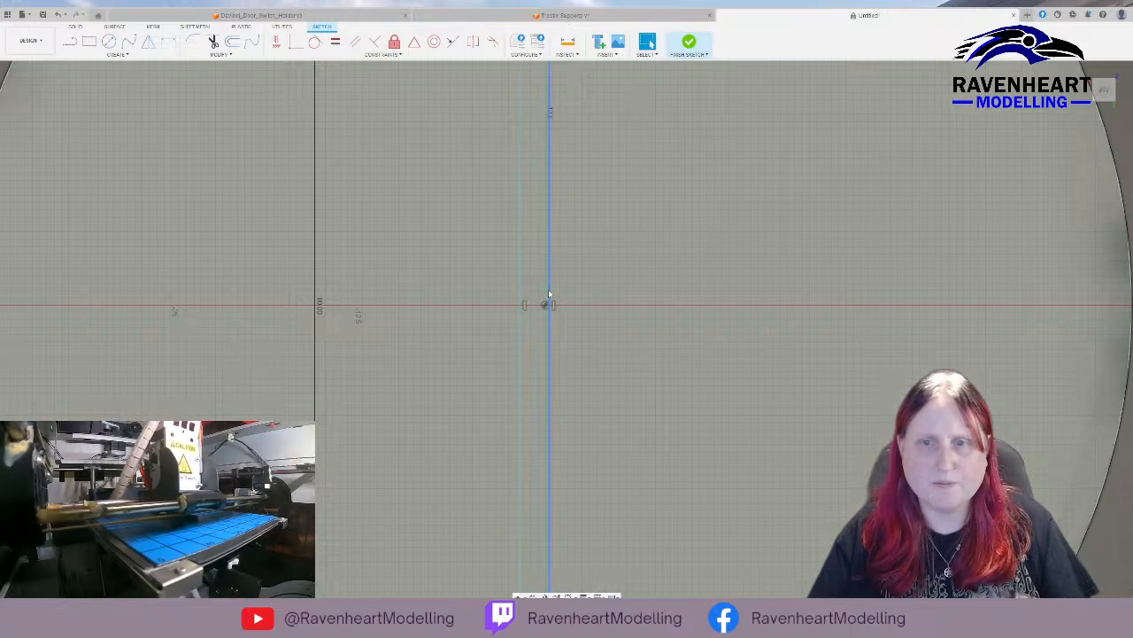
Move the narrow vertical rectangle sideways so that its long sides straddle the origin evenly.
{"action": "double_click", "coordinate": [549, 290]}
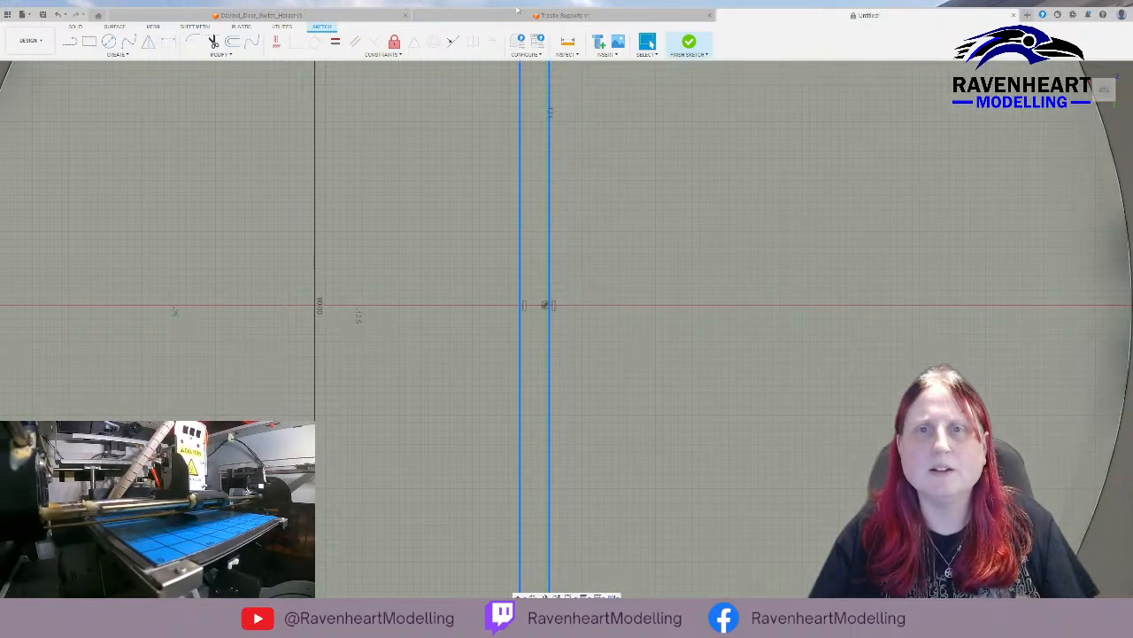
{"action": "key", "text": "m"}
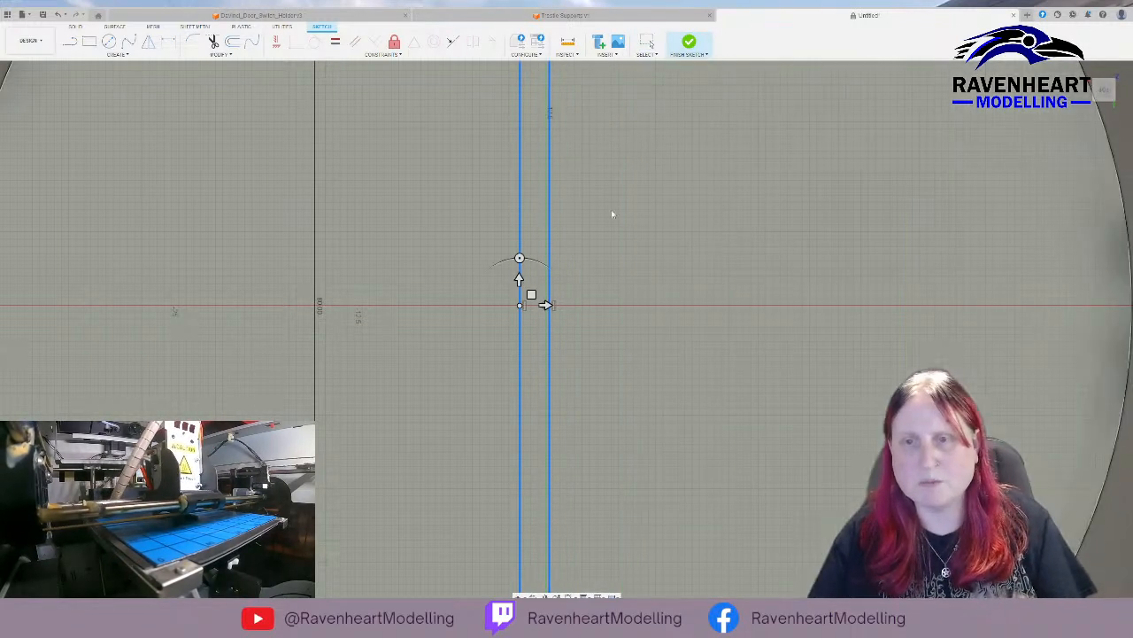
{"action": "left_click_drag", "start_coordinate": [546, 305], "coordinate": [615, 307]}
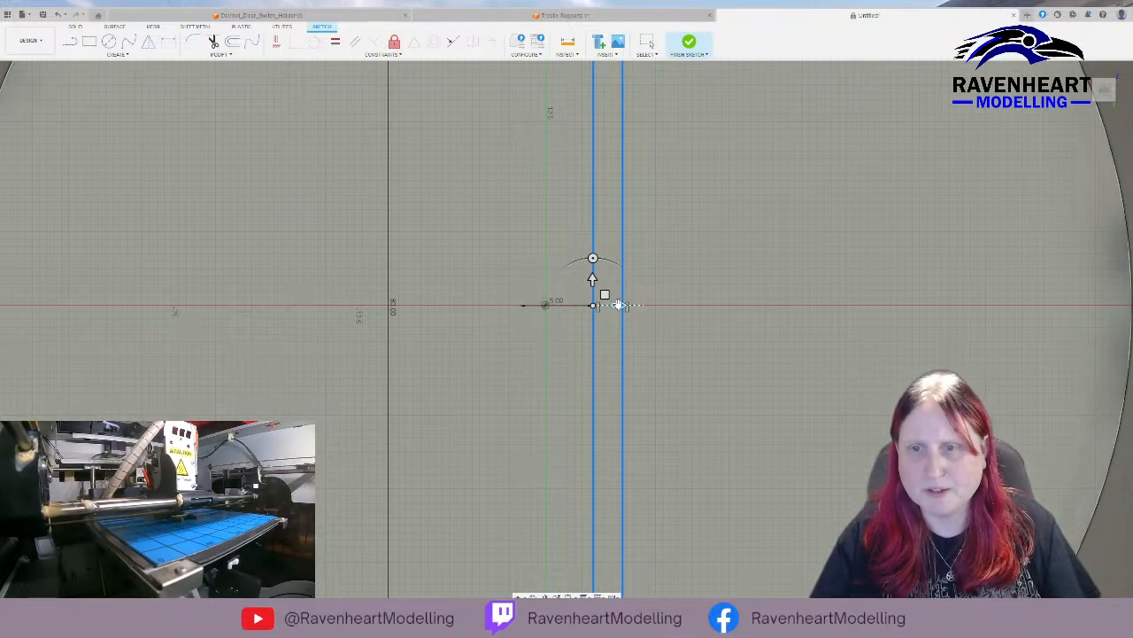
{"action": "left_click_drag", "start_coordinate": [619, 305], "coordinate": [529, 306]}
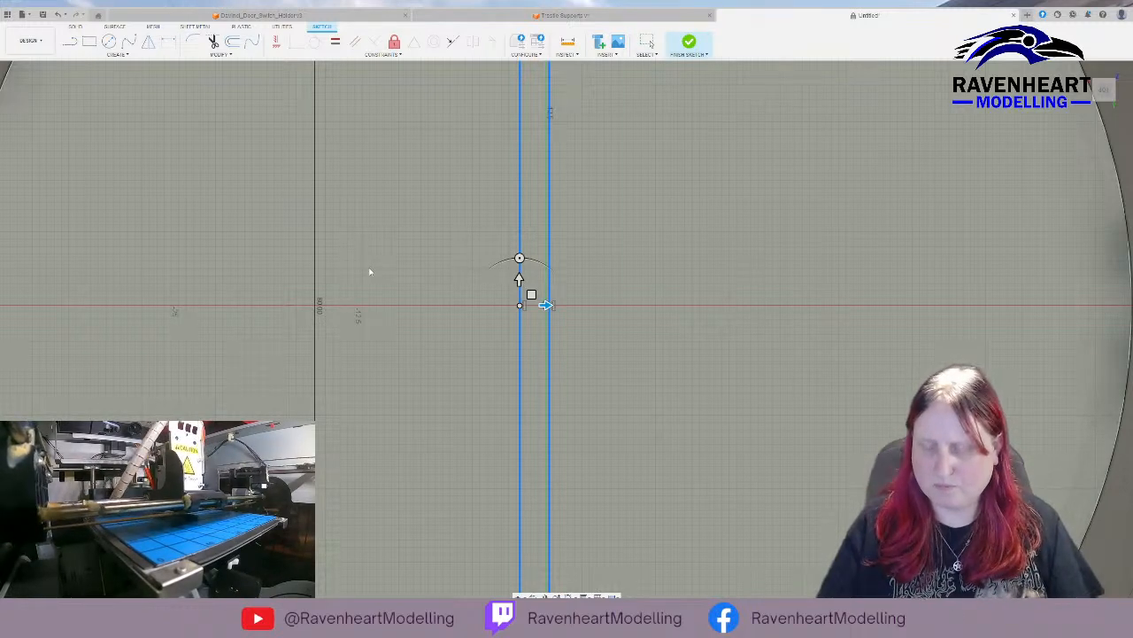
{"action": "type", "text": "8"}
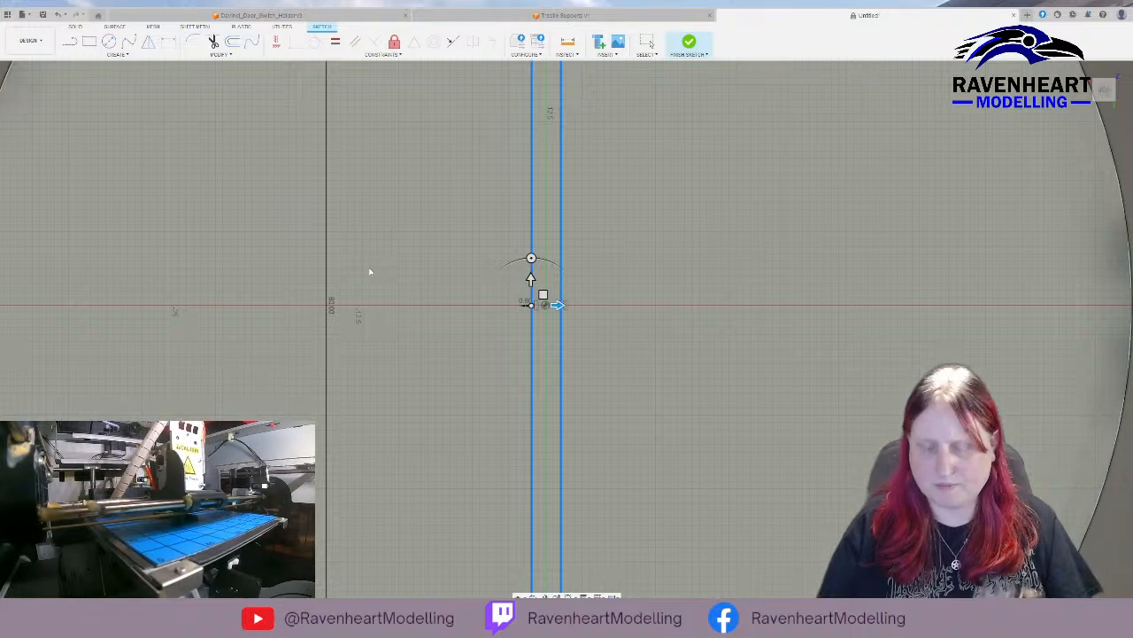
{"action": "key", "text": "BackSpace"}
{"action": "type", "text": "6"}
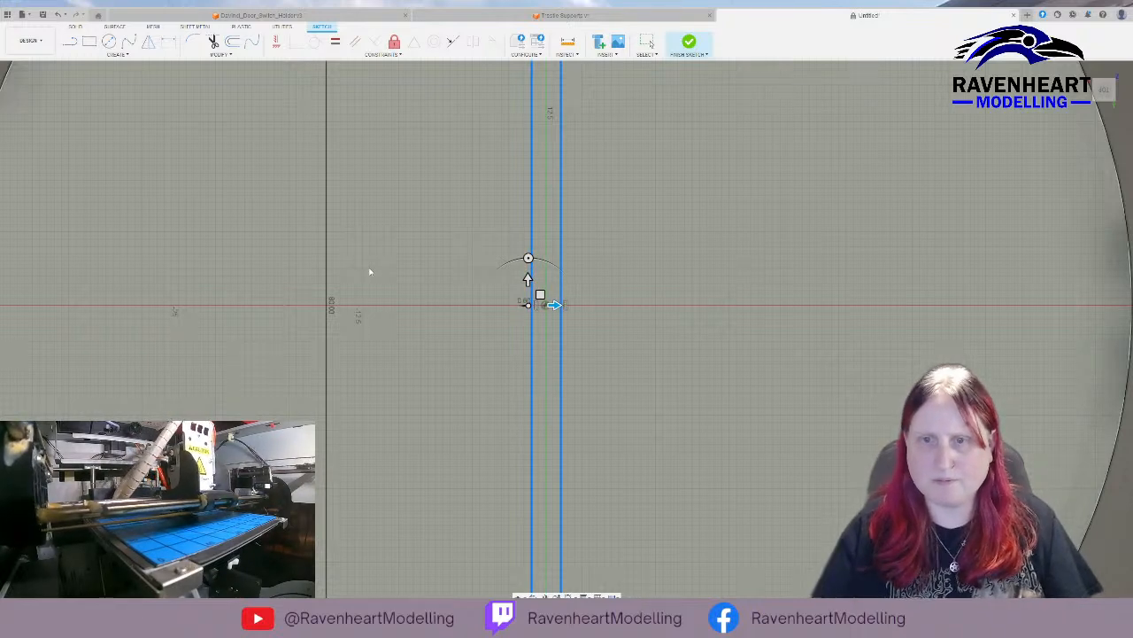
{"action": "key", "text": "Return"}
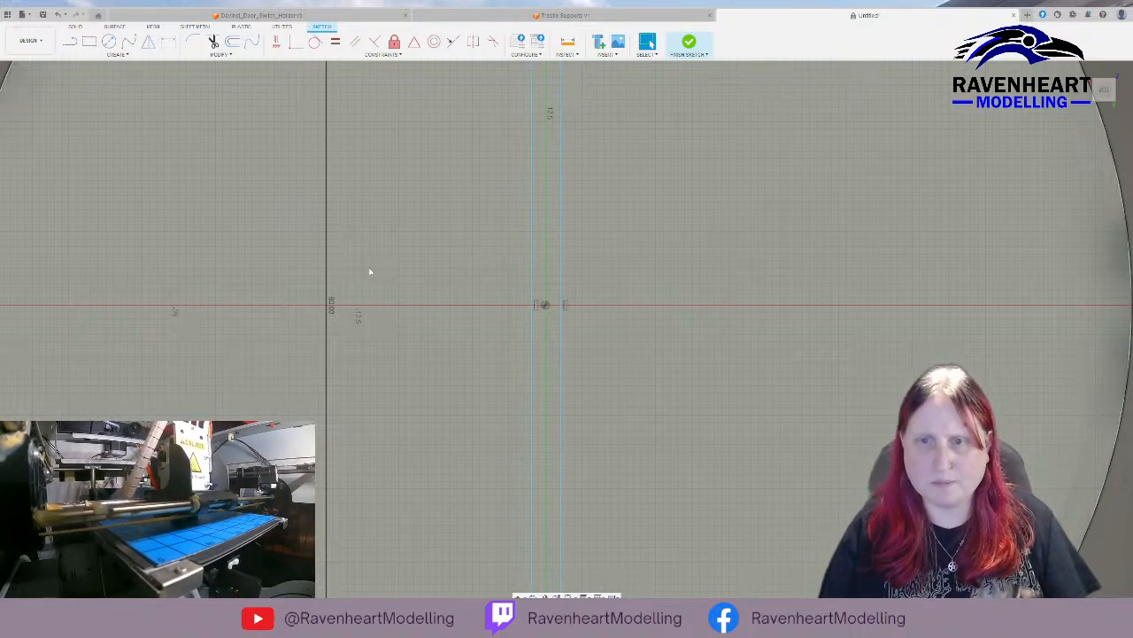
Sketch a horizontal rectangle 80 mm long and 2 mm high across the inner floor, crossing the vertical rectangle at the origin.
{"action": "scroll", "coordinate": [371, 272], "scroll_direction": "down", "scroll_amount": 5}
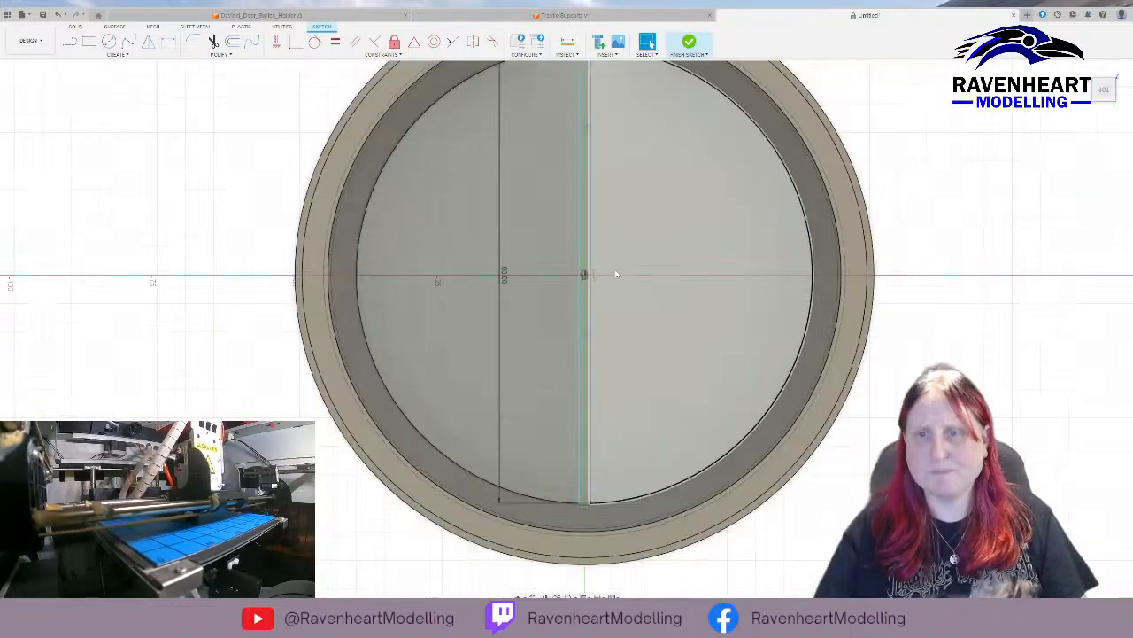
{"action": "left_click", "coordinate": [256, 255]}
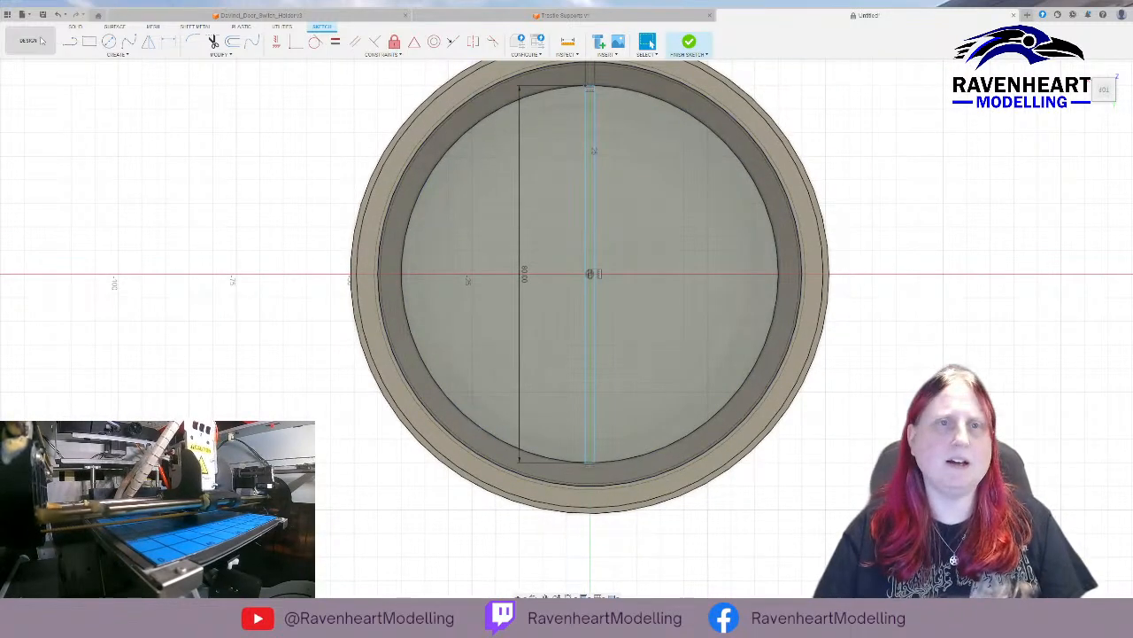
{"action": "left_click", "coordinate": [88, 43]}
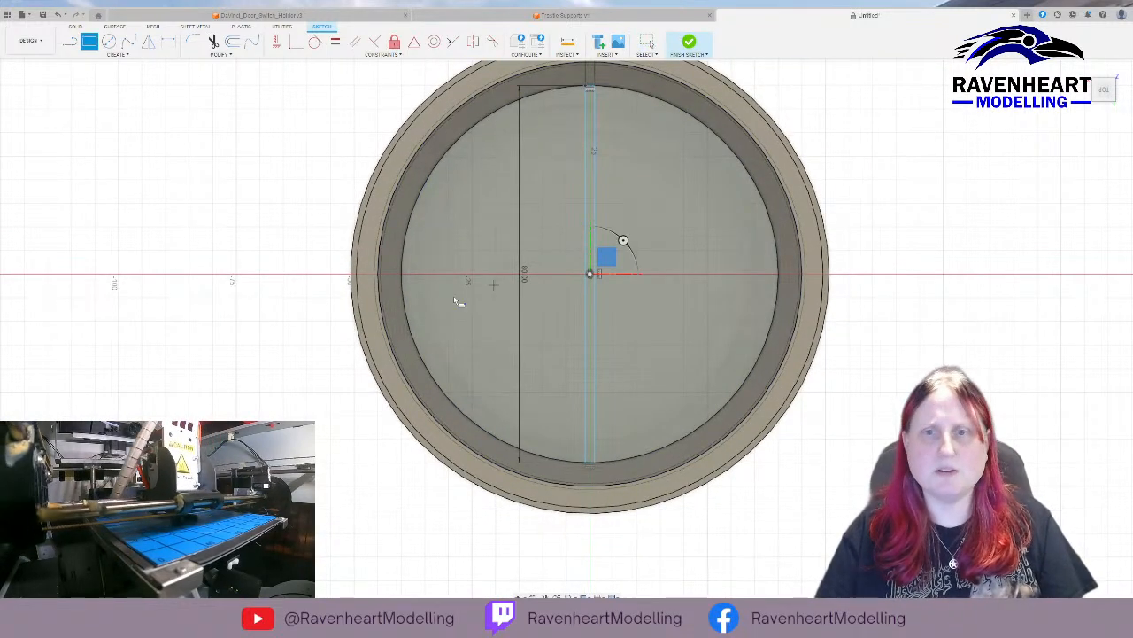
{"action": "left_click", "coordinate": [403, 270]}
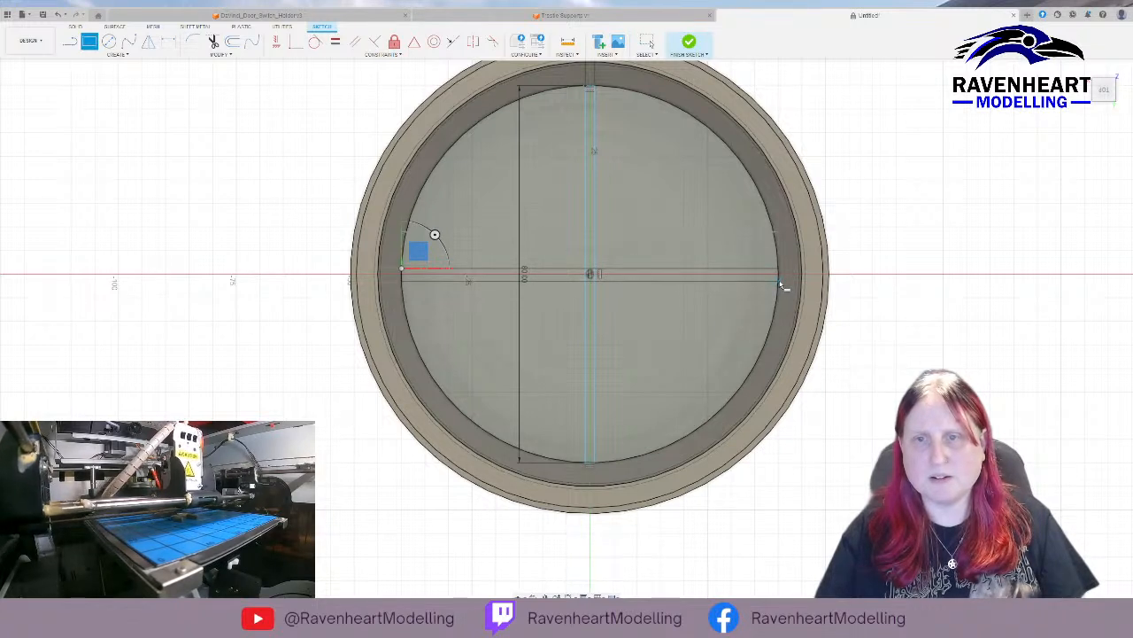
{"action": "type", "text": "2"}
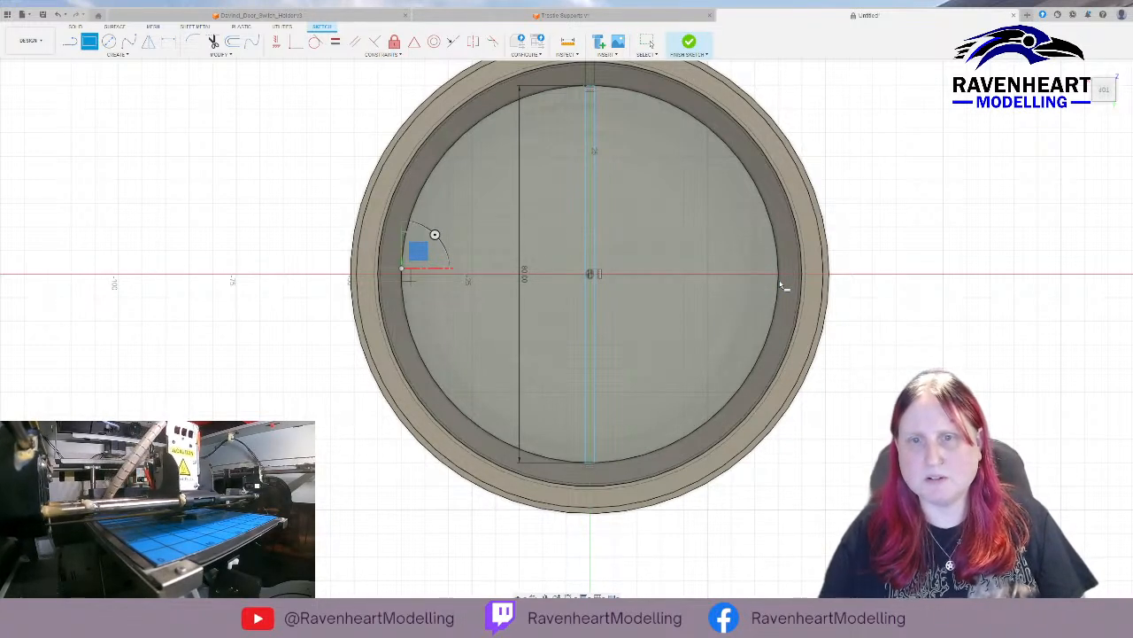
{"action": "key", "text": "BackSpace"}
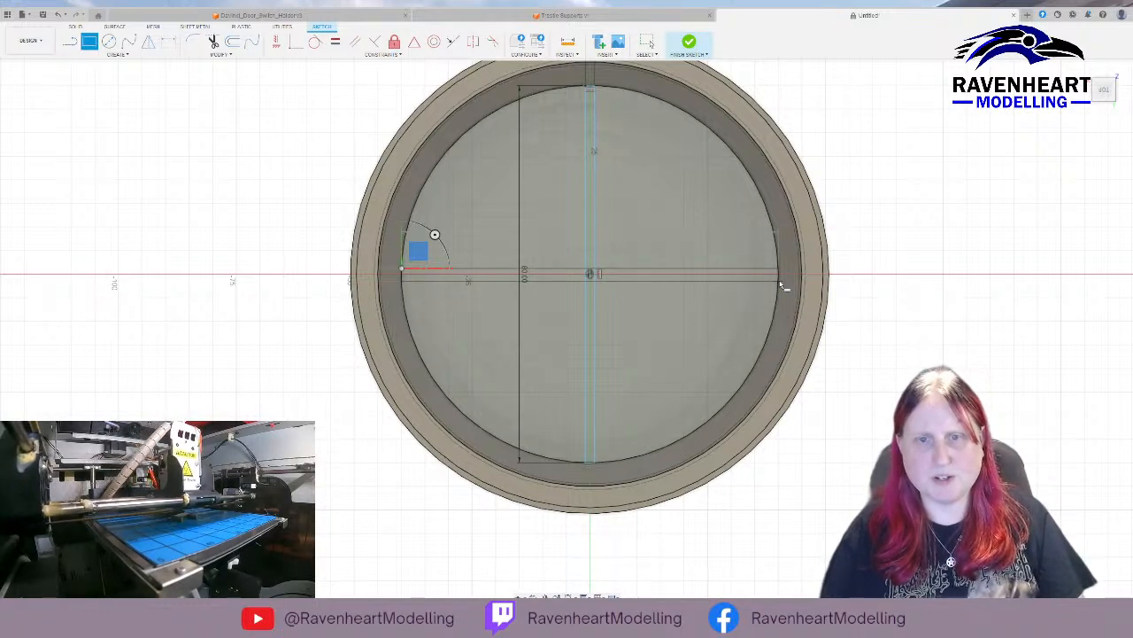
{"action": "left_click", "coordinate": [780, 283]}
{"action": "key", "text": "Escape"}
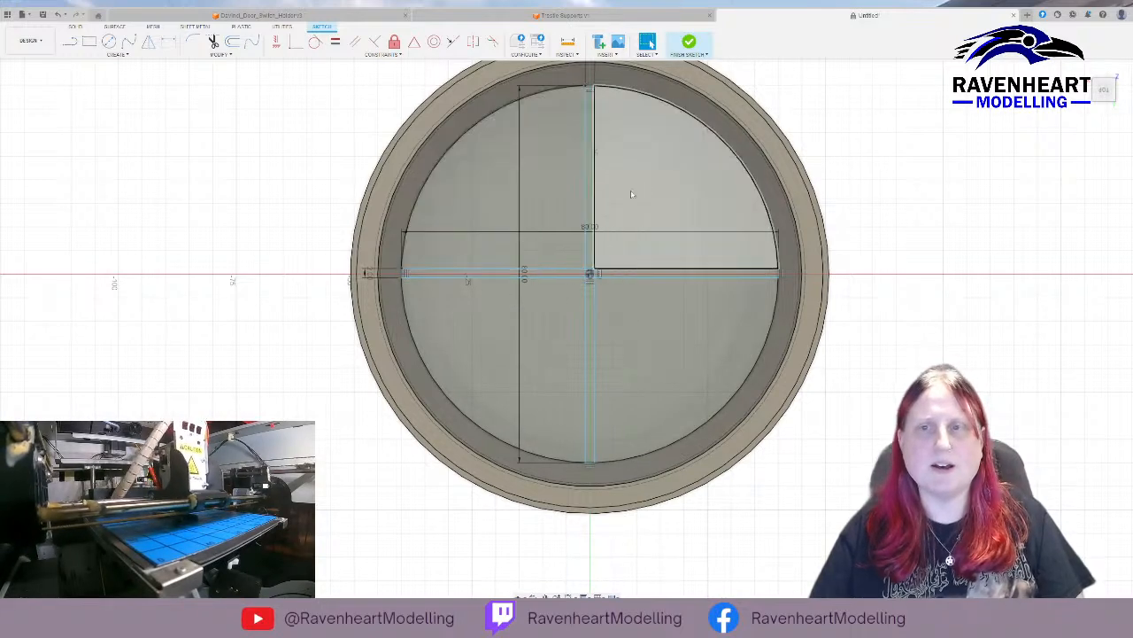
Select the profile regions that make up the two crossing rectangles on the inner floor.
{"action": "left_click", "coordinate": [590, 252]}
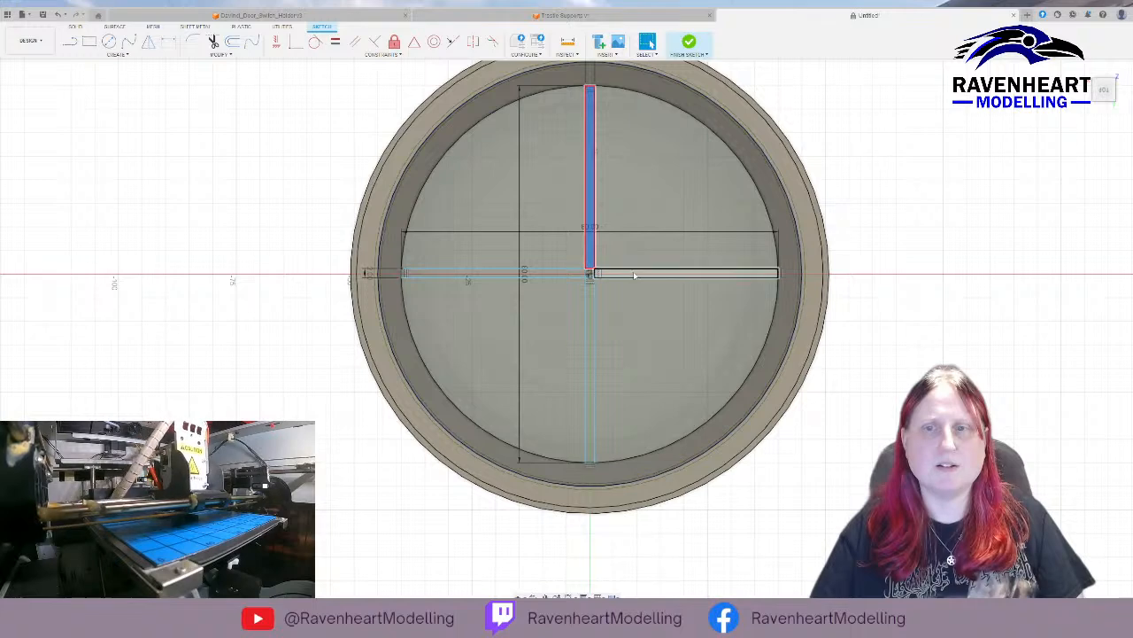
{"action": "left_click", "coordinate": [599, 275], "text": "shift"}
{"action": "left_click", "coordinate": [582, 275], "text": "shift"}
{"action": "left_click", "coordinate": [593, 296], "text": "shift"}
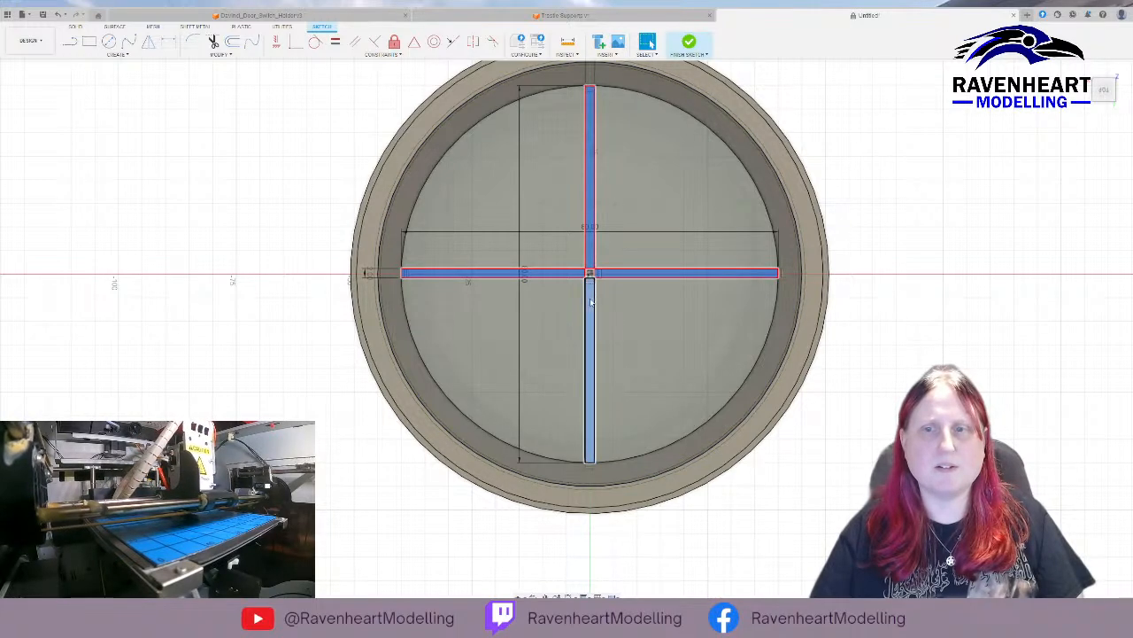
{"action": "scroll", "coordinate": [593, 292], "scroll_direction": "up", "scroll_amount": 8}
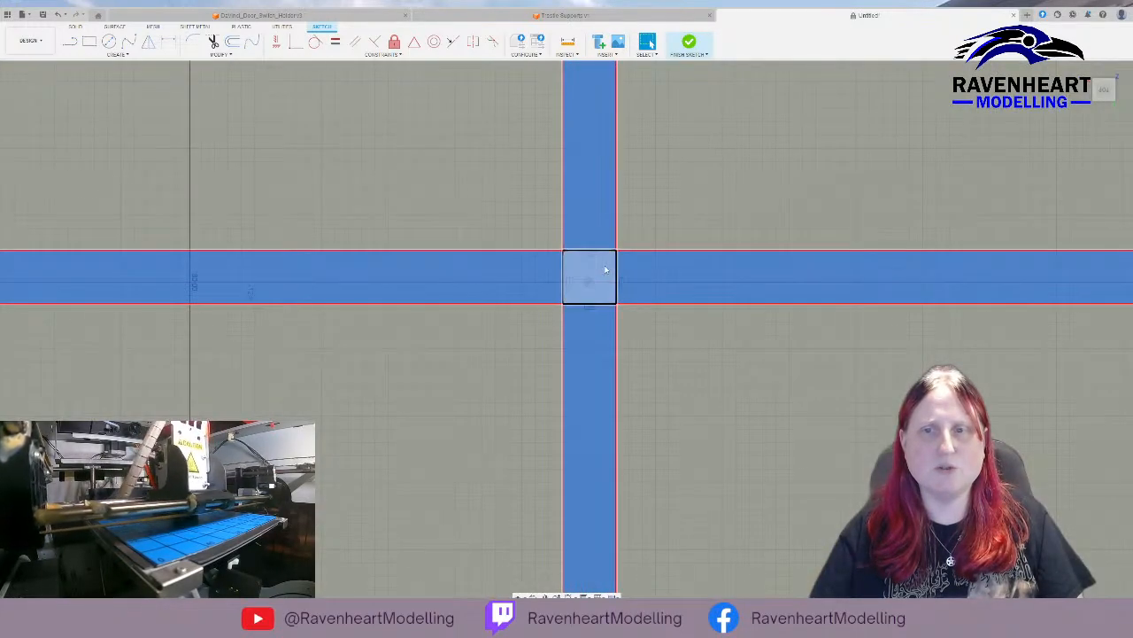
{"action": "scroll", "coordinate": [608, 269], "scroll_direction": "down", "scroll_amount": 10}
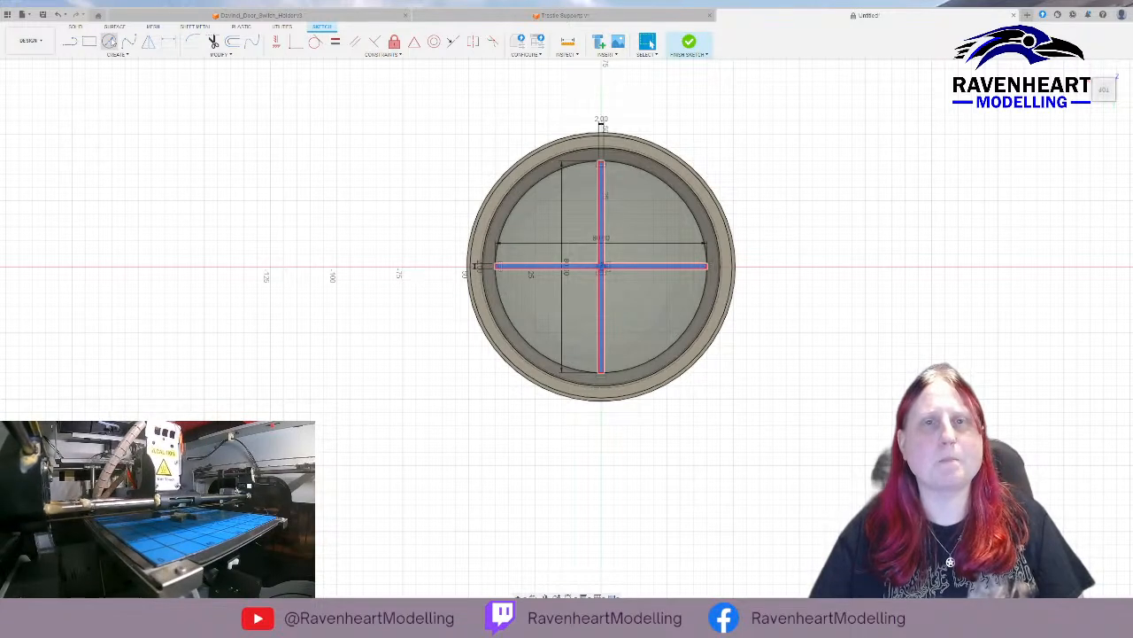
Select the container's top rim face and finish the cross sketch.
{"action": "left_click", "coordinate": [635, 151]}
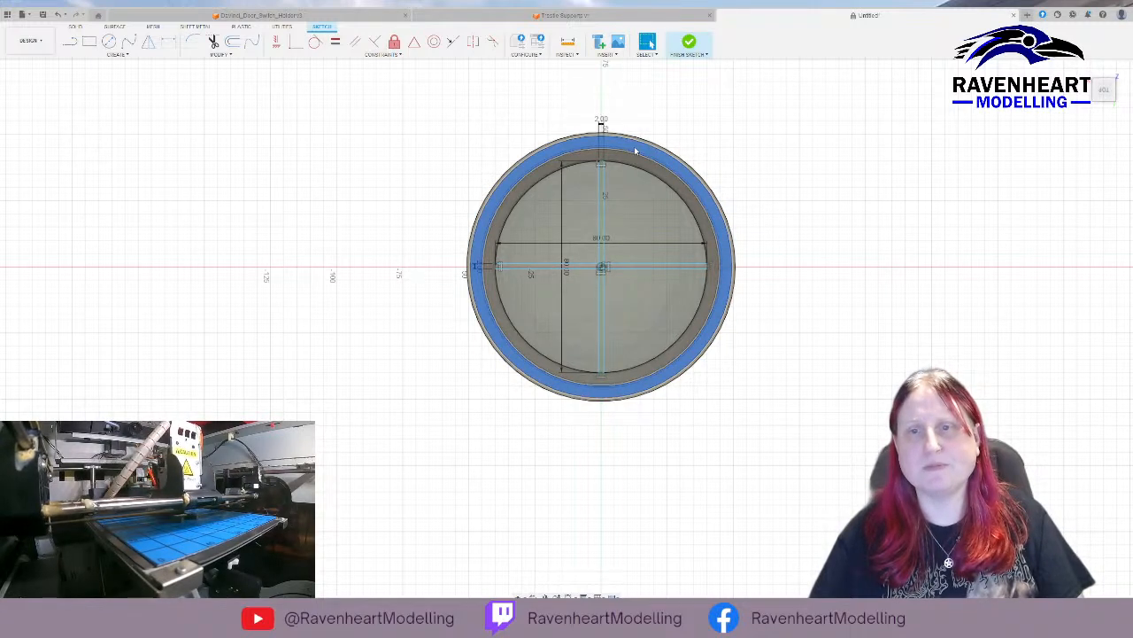
{"action": "left_click", "coordinate": [687, 44]}
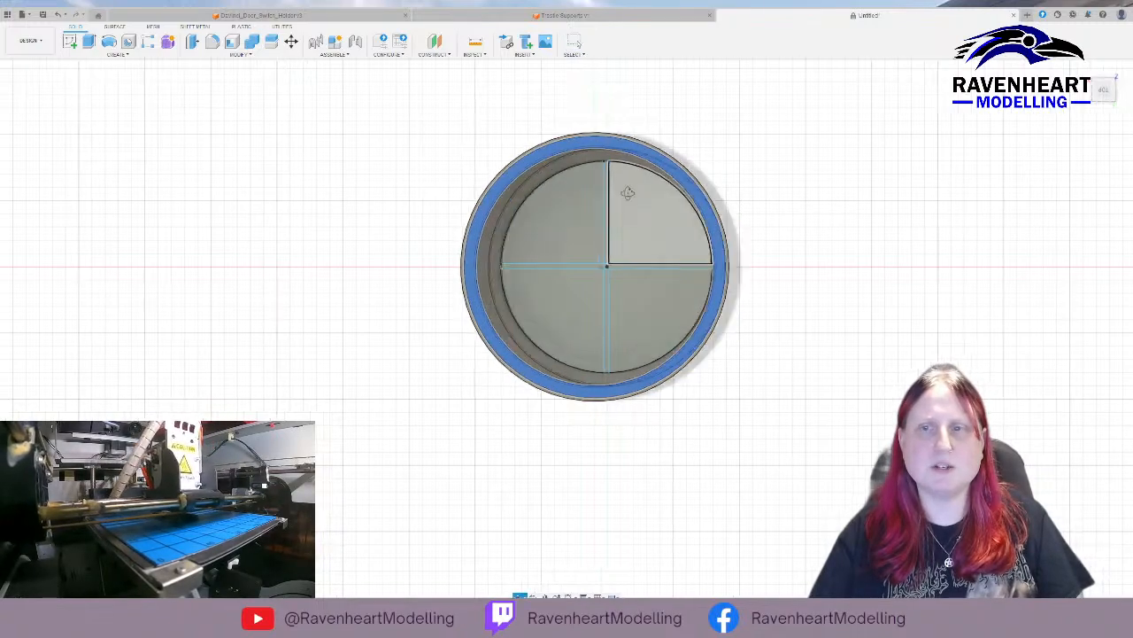
Start a sketch on the container's top rim face and draw a vertical rectangle 2 mm wide spanning the opening between the inner rim edges.
{"action": "mouse_move", "coordinate": [638, 168]}
{"action": "middle_mouse_down", "text": "shift"}
{"action": "mouse_move", "coordinate": [665, 189]}
{"action": "mouse_move", "coordinate": [702, 185]}
{"action": "mouse_move", "coordinate": [651, 192]}
{"action": "mouse_move", "coordinate": [602, 278]}
{"action": "mouse_move", "coordinate": [683, 253]}
{"action": "mouse_move", "coordinate": [634, 214]}
{"action": "middle_mouse_up", "text": "shift"}
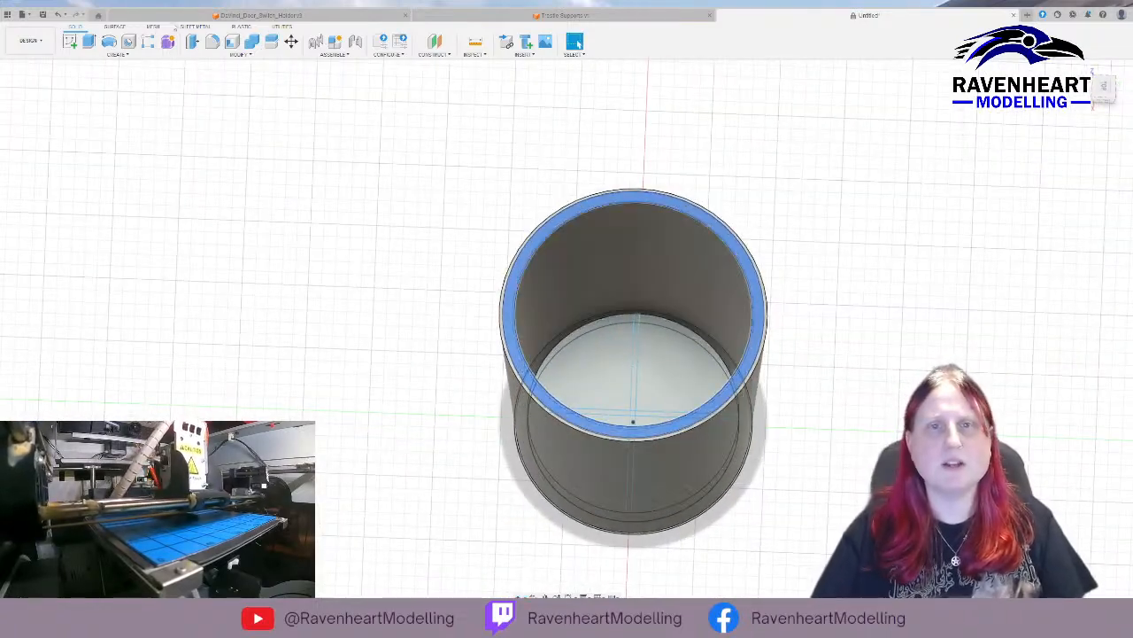
{"action": "left_click", "coordinate": [73, 42]}
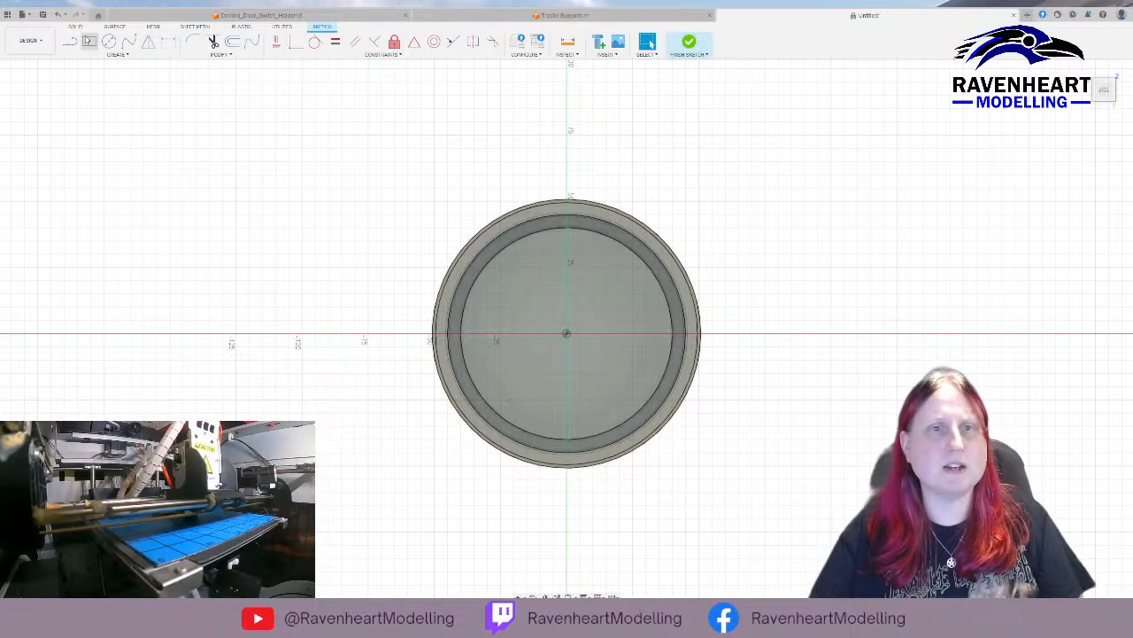
{"action": "left_click", "coordinate": [89, 42]}
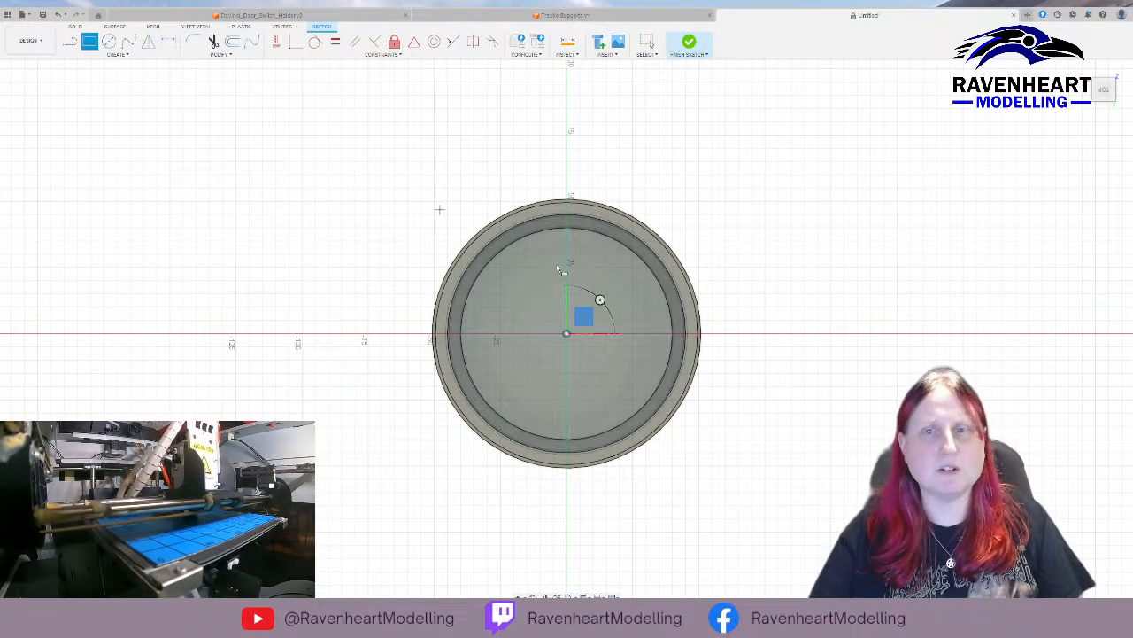
{"action": "left_click", "coordinate": [564, 215]}
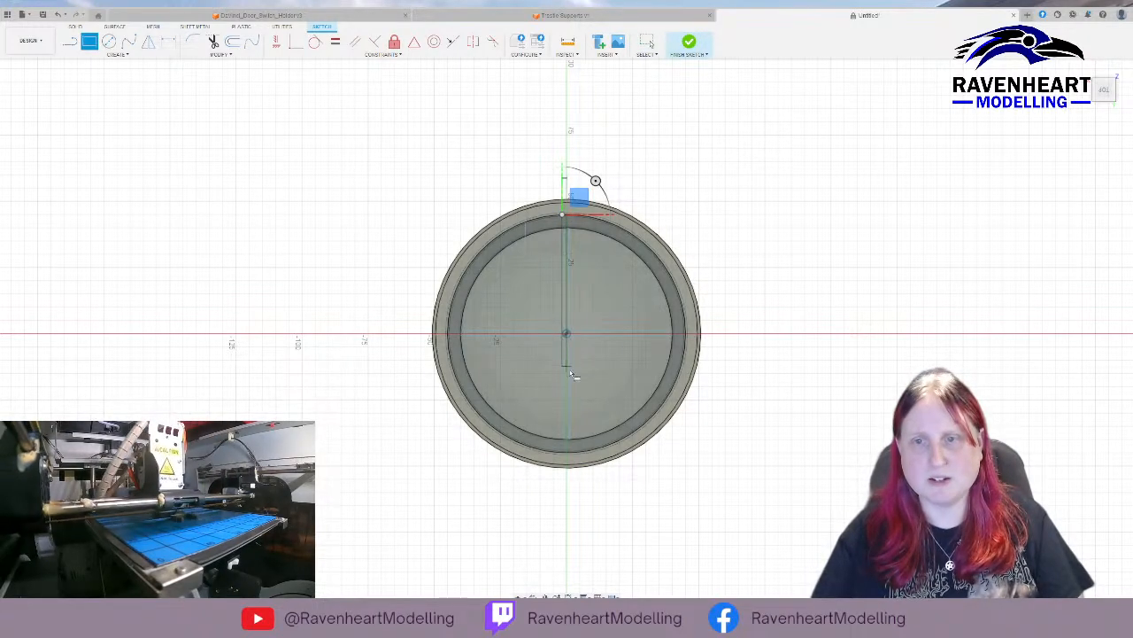
{"action": "left_click", "coordinate": [572, 458]}
{"action": "key", "text": "Escape"}
Move the rim sketch's vertical rectangle sideways so that its long sides straddle the origin evenly.
{"action": "scroll", "coordinate": [551, 398], "scroll_direction": "up", "scroll_amount": 10}
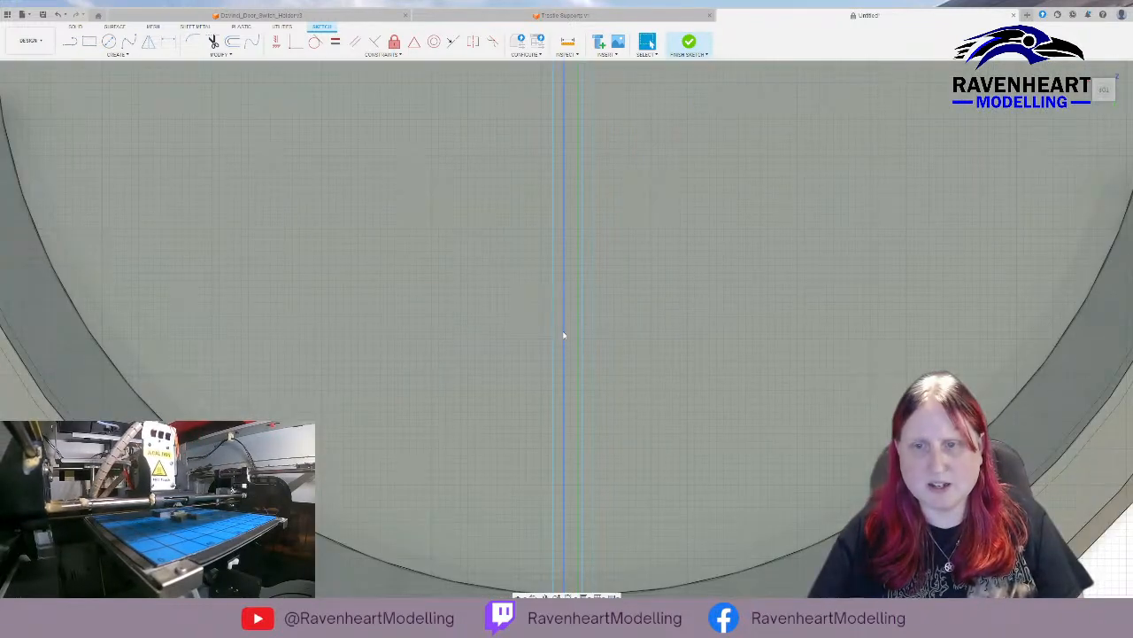
{"action": "double_click", "coordinate": [554, 336]}
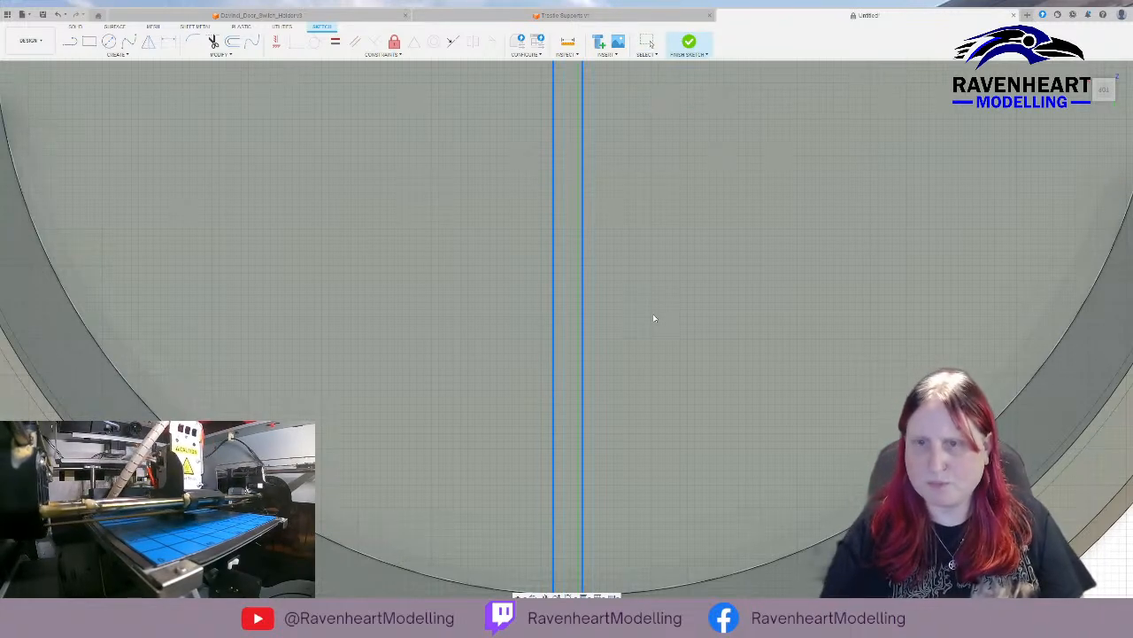
{"action": "scroll", "coordinate": [653, 318], "scroll_direction": "down", "scroll_amount": 5}
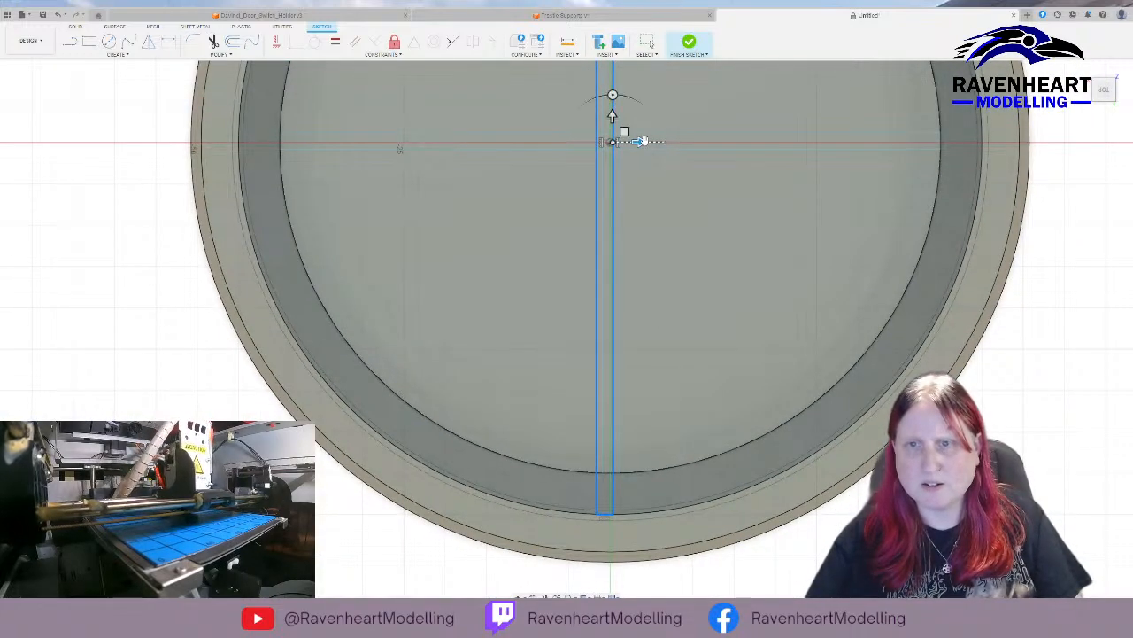
{"action": "left_click_drag", "start_coordinate": [640, 141], "coordinate": [644, 142]}
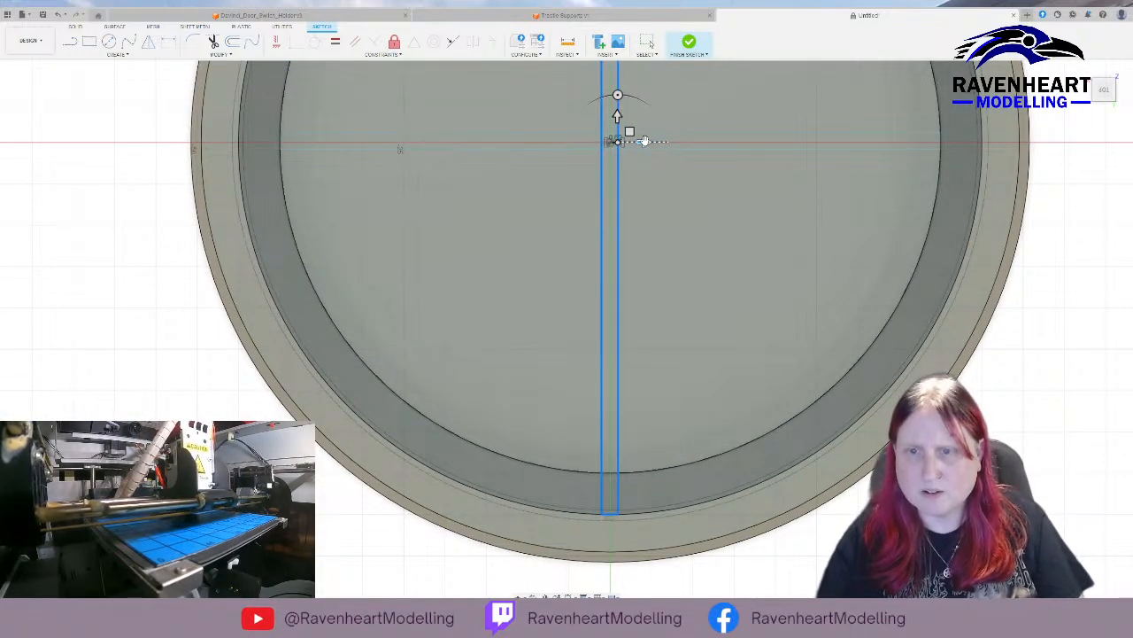
{"action": "key", "text": "Return"}
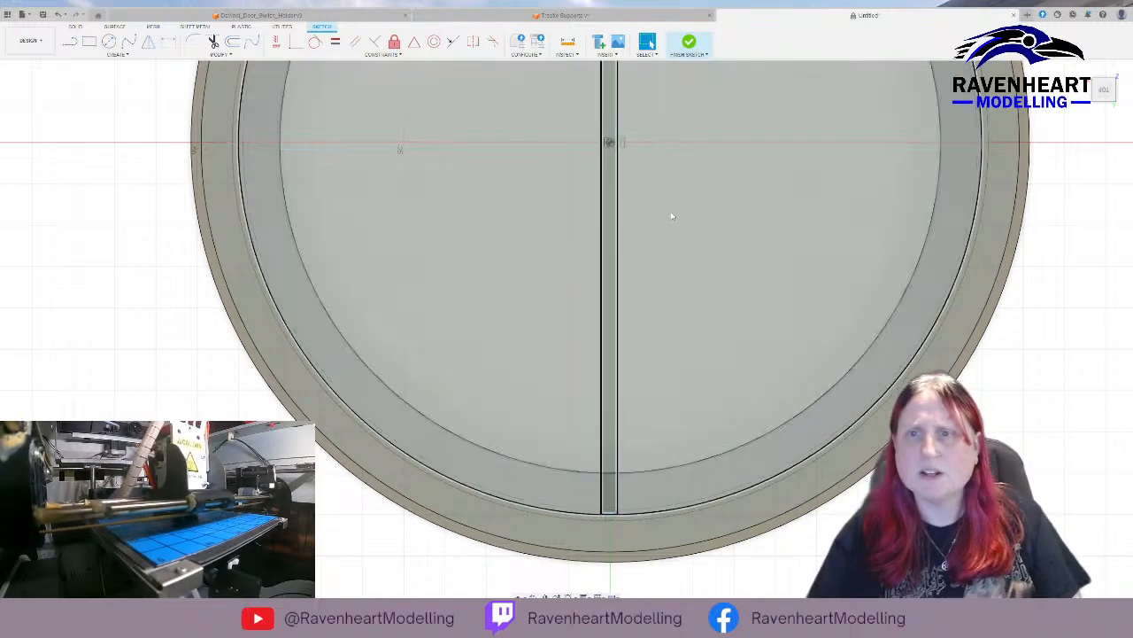
Sketch a horizontal rectangle 90 mm long and 2 mm high across the opening, crossing the vertical one at the origin, and finish the rim sketch.
{"action": "middle_click_drag", "start_coordinate": [669, 219], "coordinate": [601, 391]}
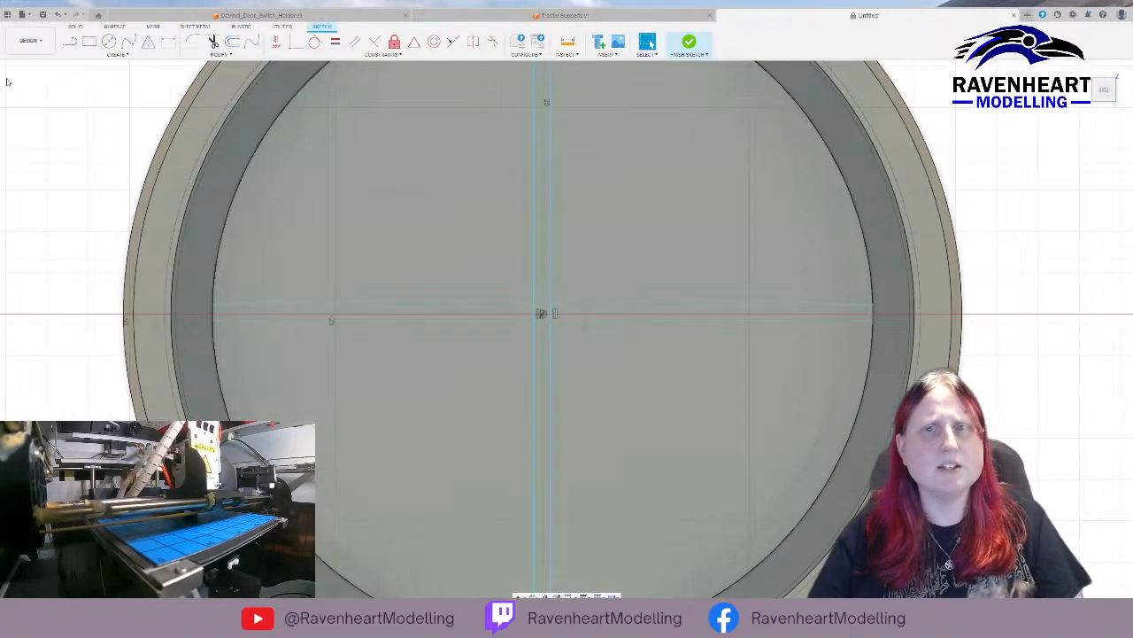
{"action": "left_click", "coordinate": [89, 41]}
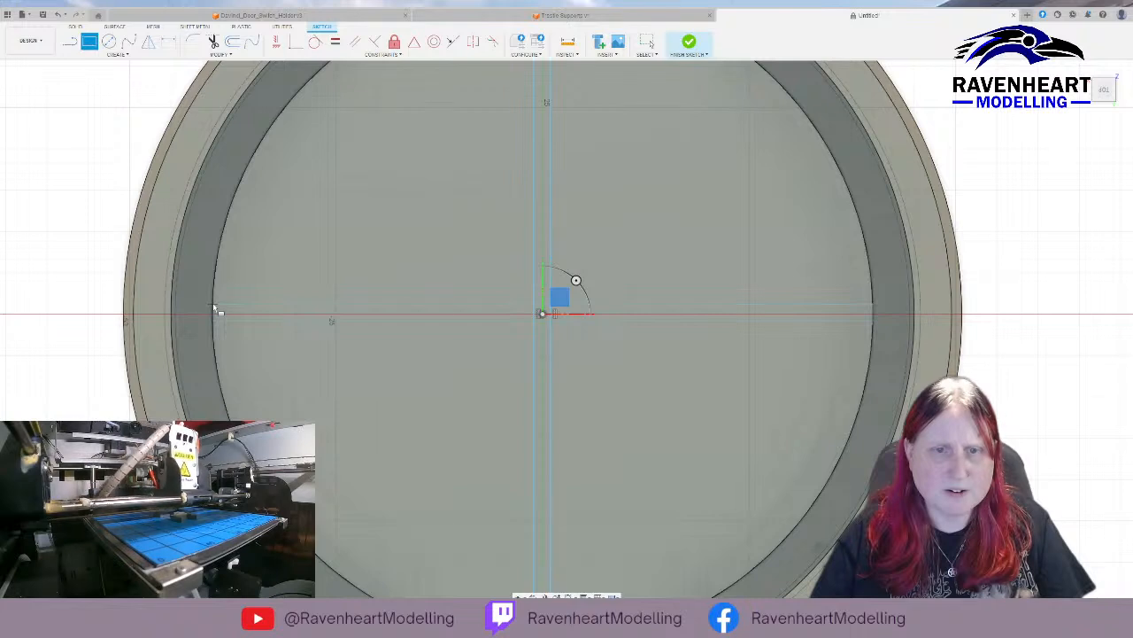
{"action": "left_click", "coordinate": [171, 305]}
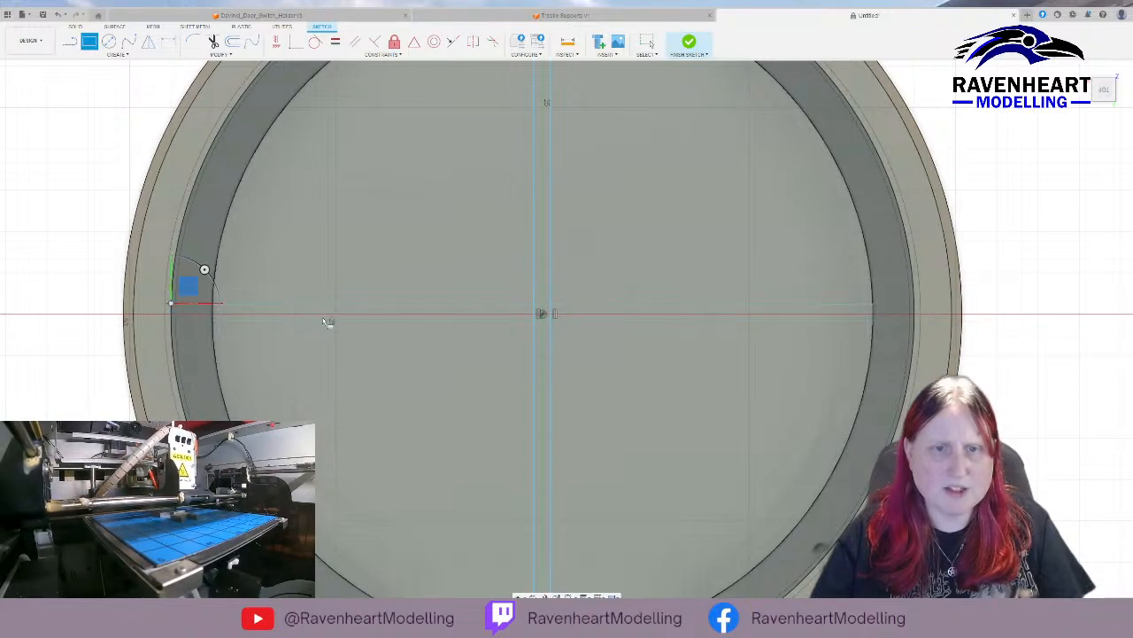
{"action": "left_click", "coordinate": [921, 325]}
{"action": "key", "text": "Escape"}
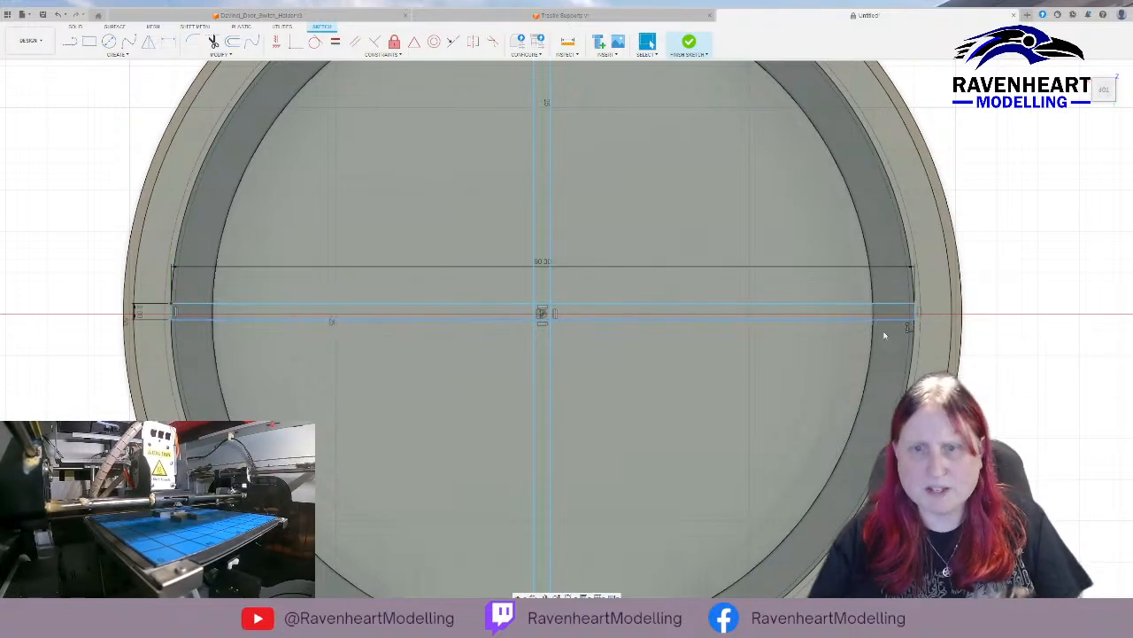
{"action": "scroll", "coordinate": [587, 286], "scroll_direction": "up", "scroll_amount": 3}
{"action": "scroll", "coordinate": [540, 373], "scroll_direction": "down", "scroll_amount": 8}
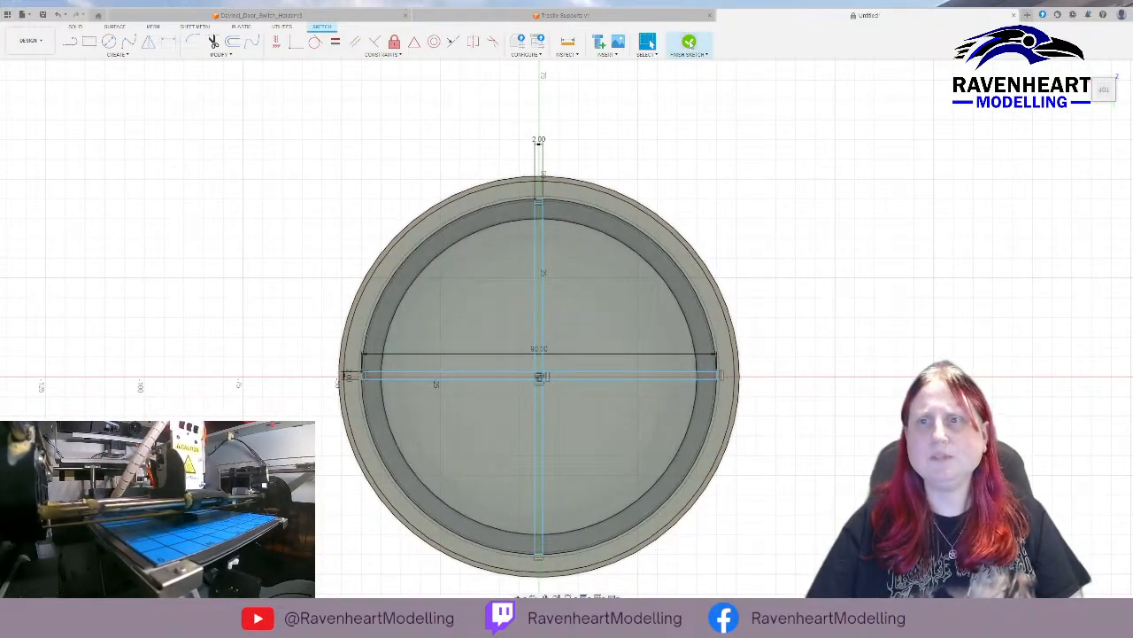
{"action": "left_click", "coordinate": [689, 42]}
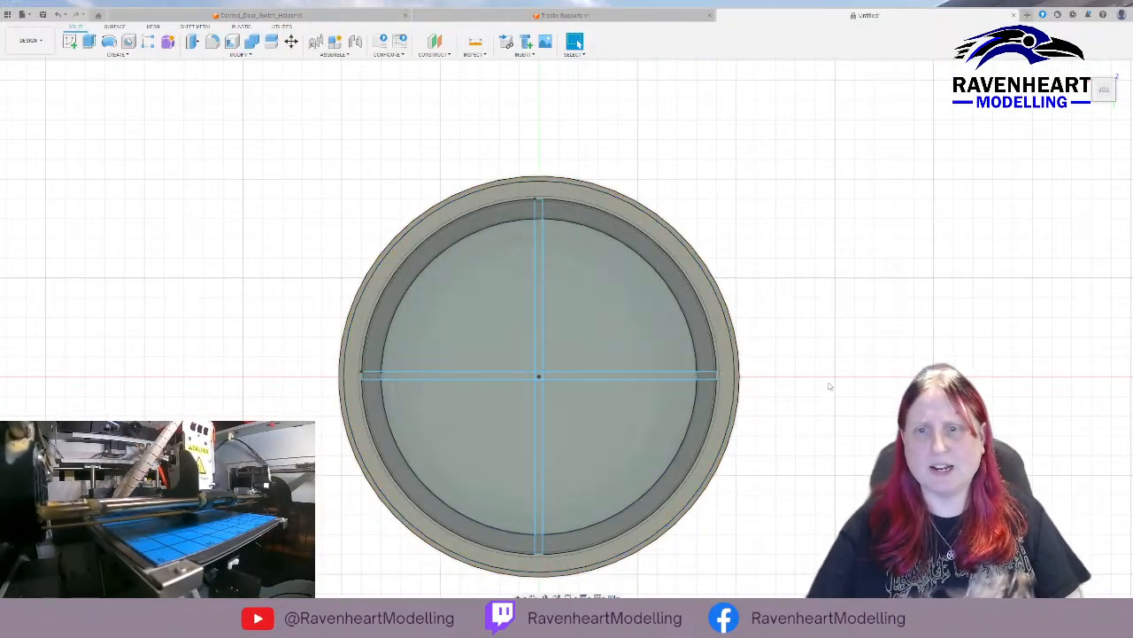
Try to loft all regions of the inner floor's cross to all regions of the rim's cross at once.
{"action": "middle_click_drag", "start_coordinate": [830, 384], "coordinate": [866, 369], "text": "shift"}
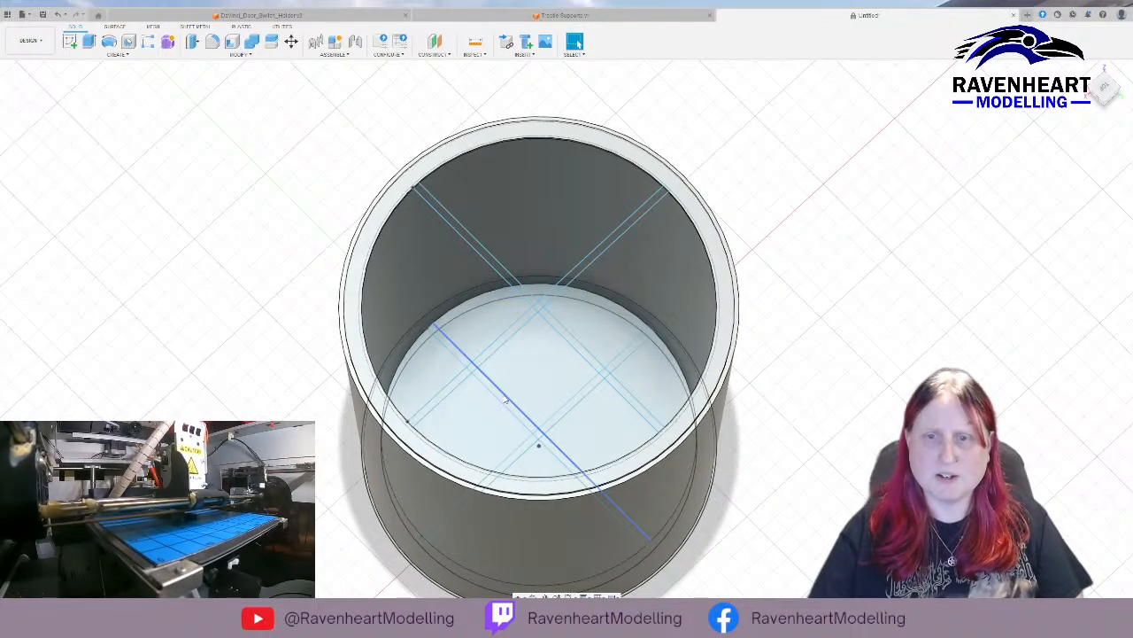
{"action": "scroll", "coordinate": [478, 398], "scroll_direction": "up", "scroll_amount": 4}
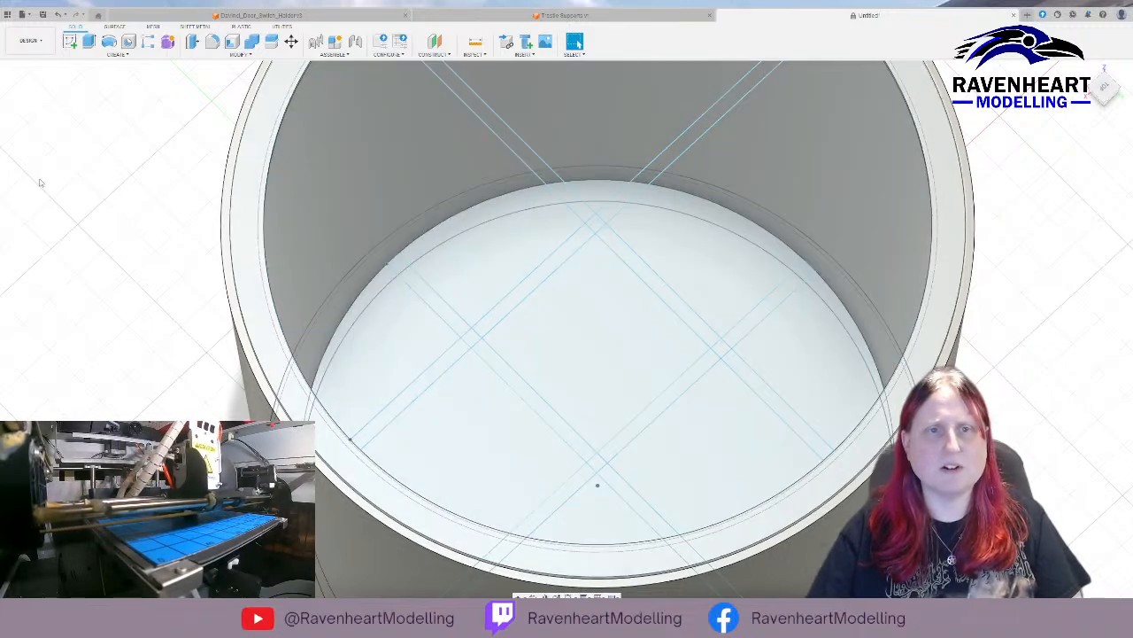
{"action": "left_click", "coordinate": [39, 181]}
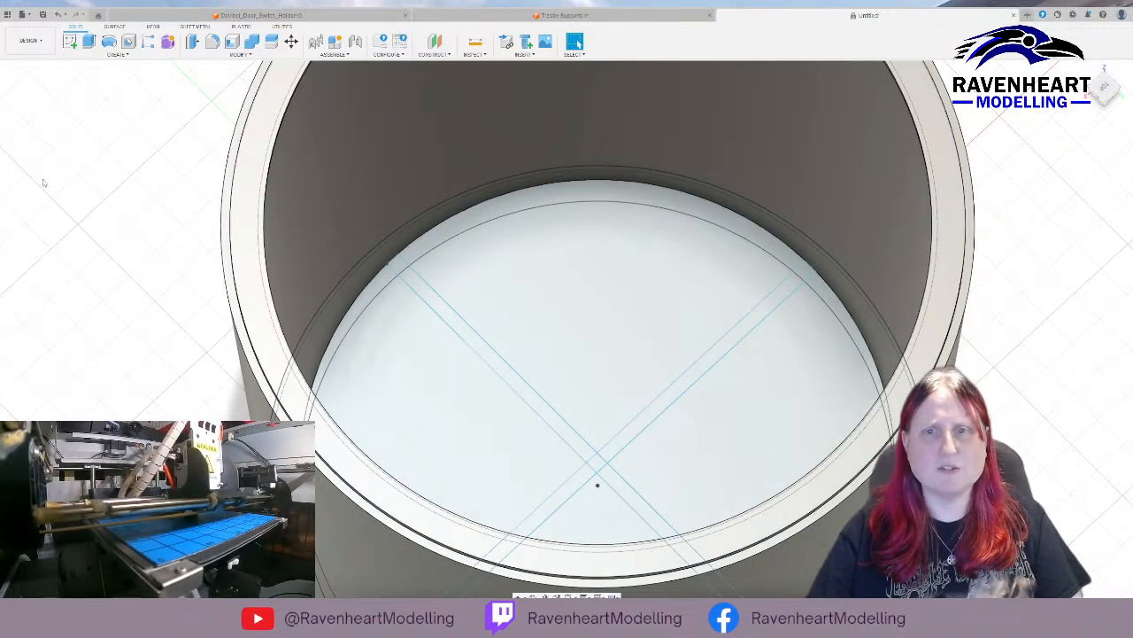
{"action": "left_click", "coordinate": [465, 328]}
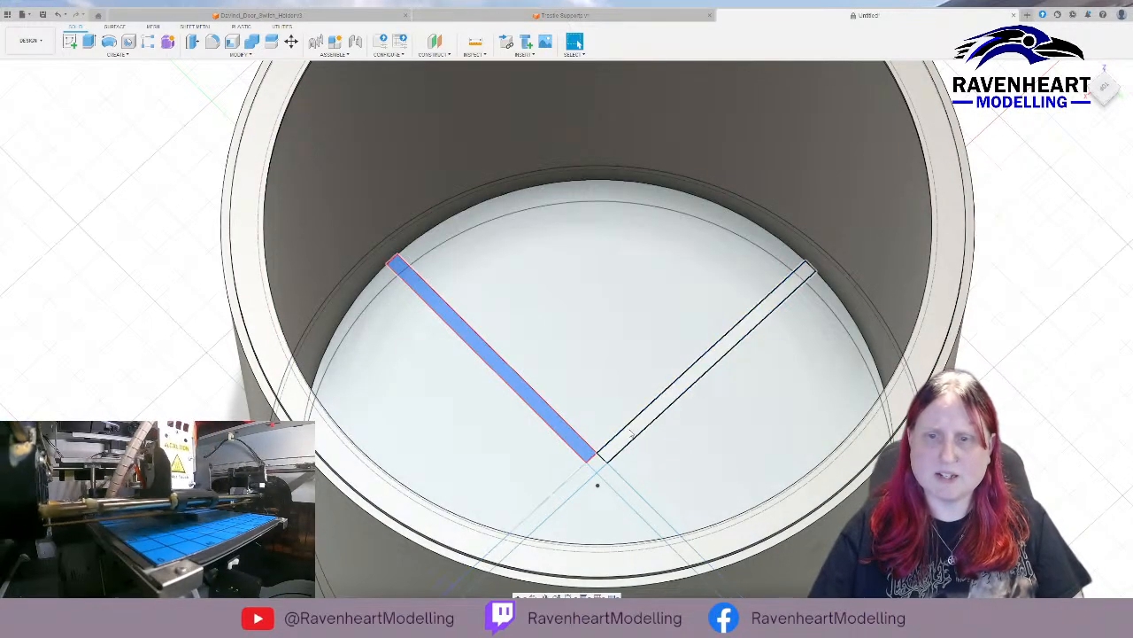
{"action": "left_click", "coordinate": [631, 434], "text": "shift"}
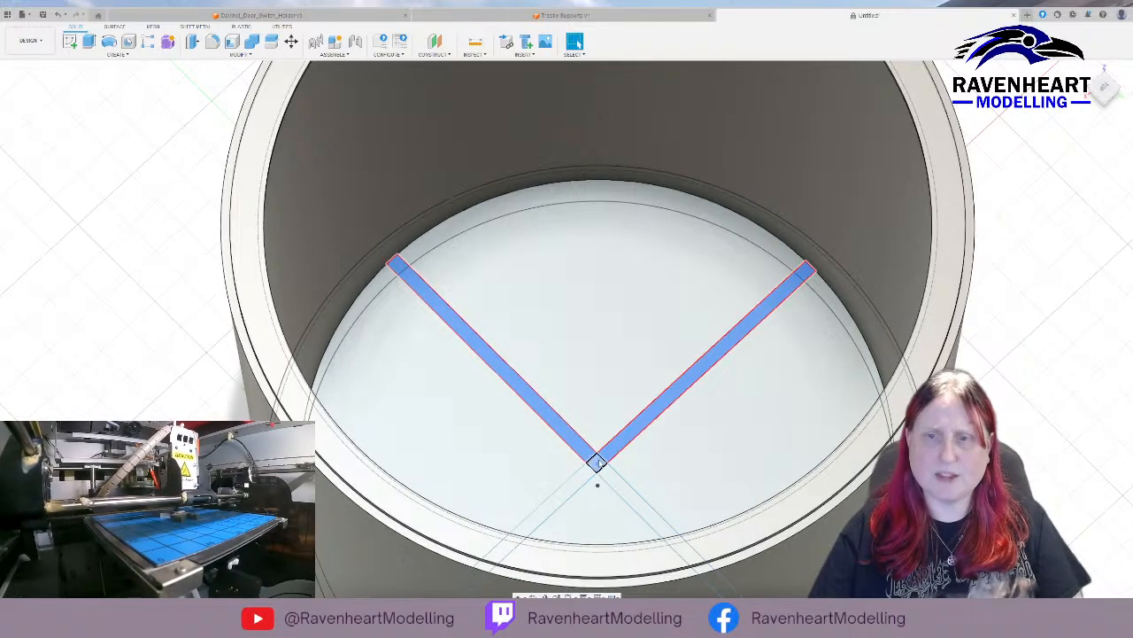
{"action": "left_click", "coordinate": [600, 463], "text": "shift"}
{"action": "left_click", "coordinate": [618, 484], "text": "shift"}
{"action": "left_click", "coordinate": [577, 481], "text": "shift"}
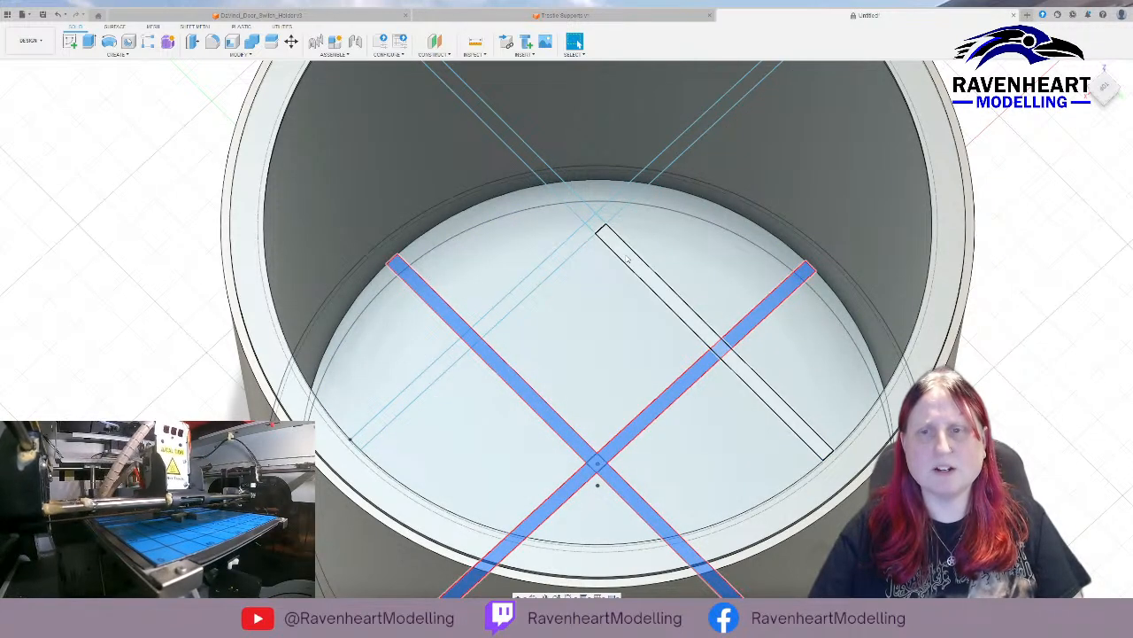
{"action": "left_click", "coordinate": [627, 258], "text": "shift"}
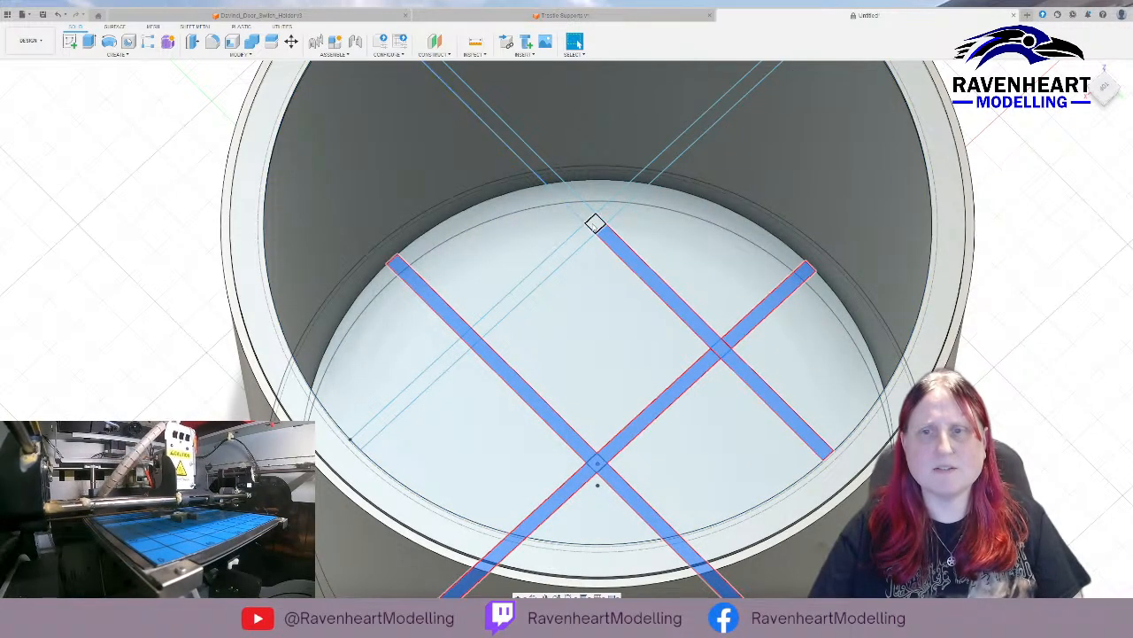
{"action": "left_click", "coordinate": [604, 216], "text": "shift"}
{"action": "left_click", "coordinate": [586, 220], "text": "shift"}
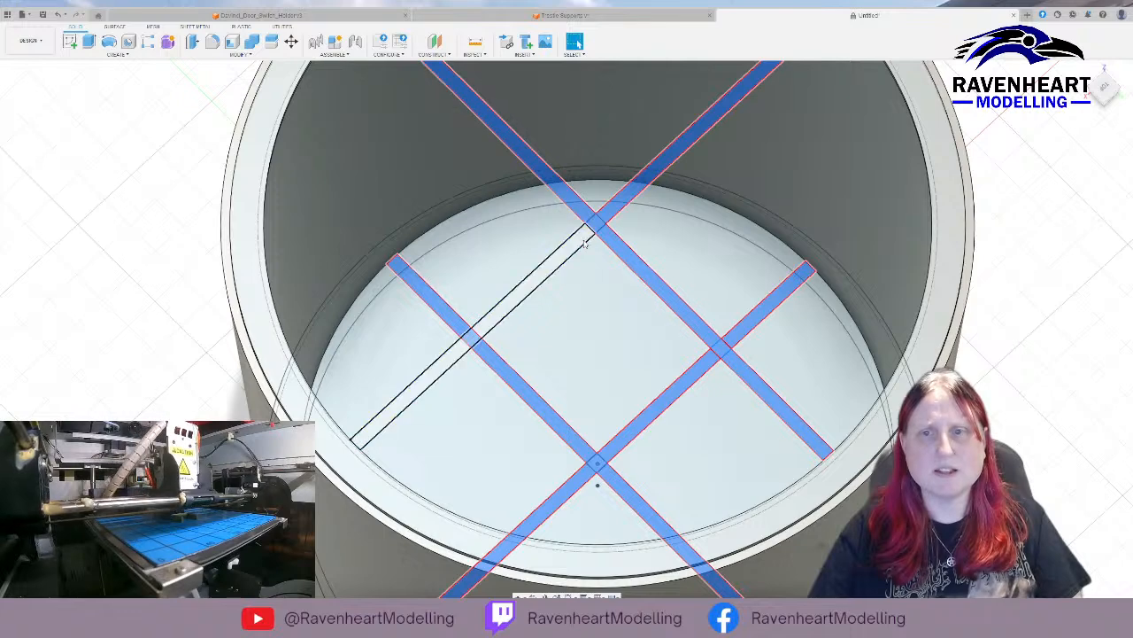
{"action": "left_click", "coordinate": [581, 241], "text": "shift"}
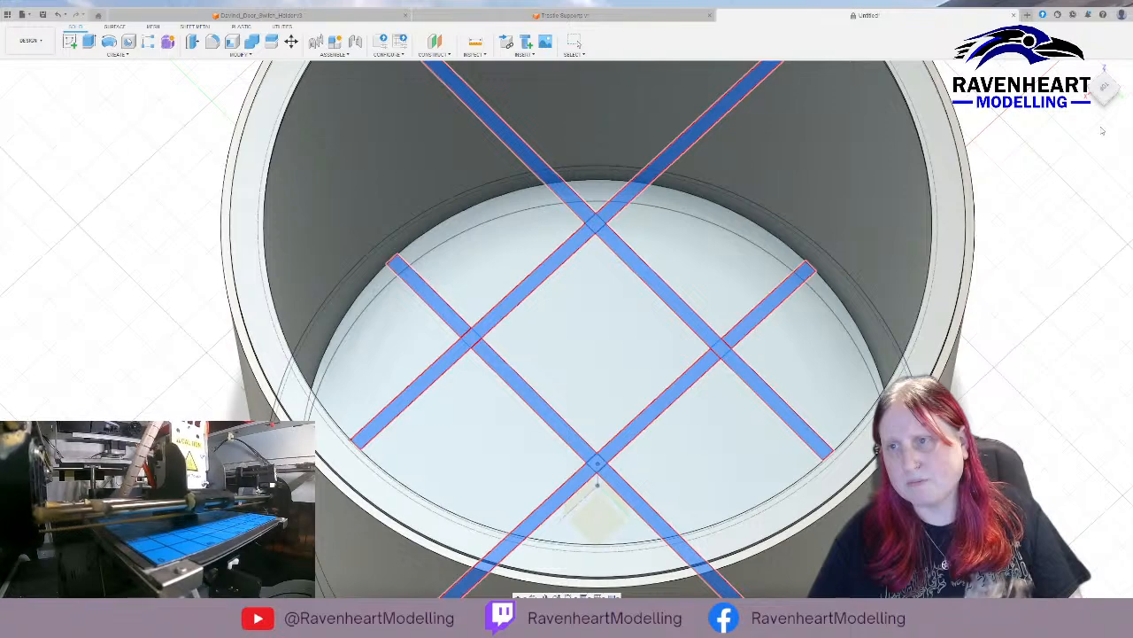
{"action": "key", "text": "Escape"}
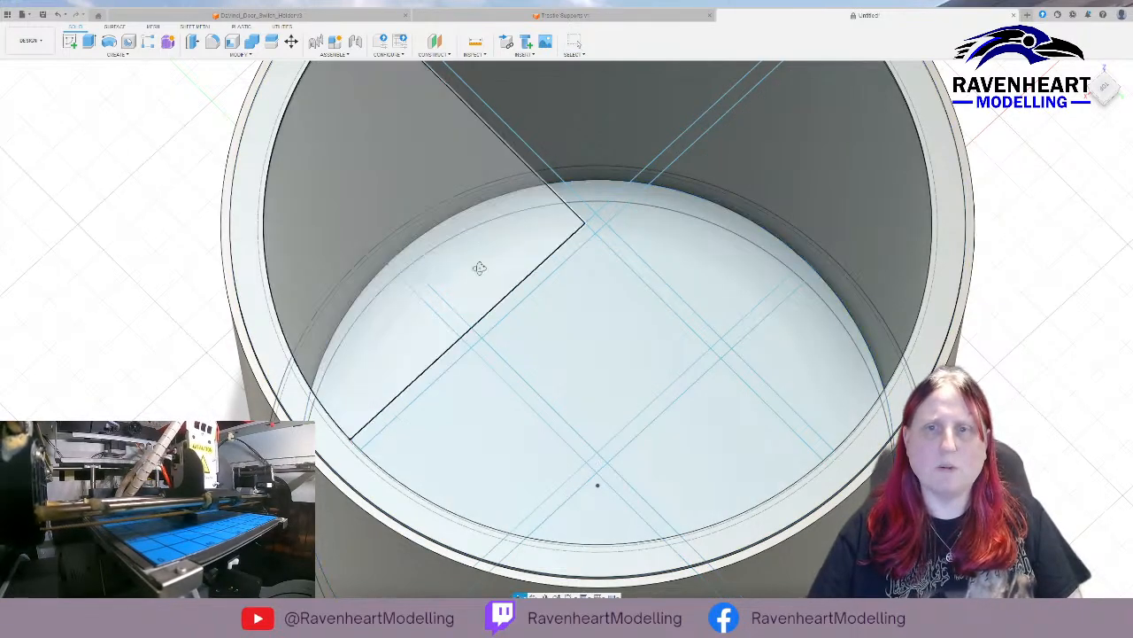
Loft one arm of the floor cross up to the matching arm of the rim cross, forming a divider wall from the container wall to the centre.
{"action": "mouse_move", "coordinate": [478, 260]}
{"action": "middle_mouse_down", "text": "shift"}
{"action": "mouse_move", "coordinate": [493, 253]}
{"action": "mouse_move", "coordinate": [465, 274]}
{"action": "mouse_move", "coordinate": [479, 263]}
{"action": "middle_mouse_up", "text": "shift"}
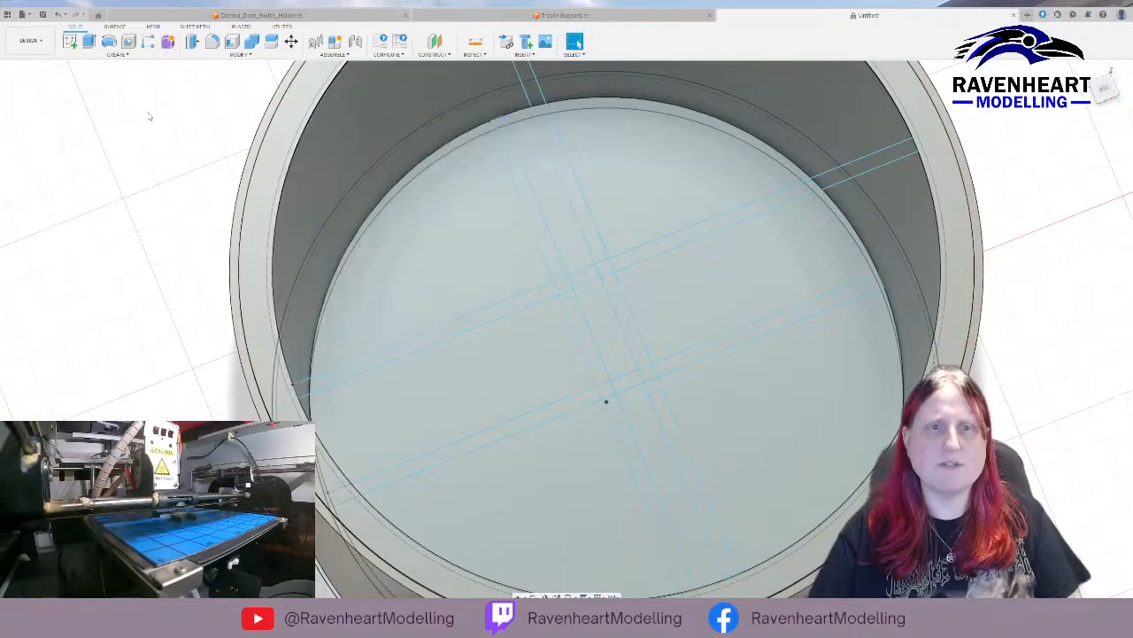
{"action": "left_click", "coordinate": [42, 180]}
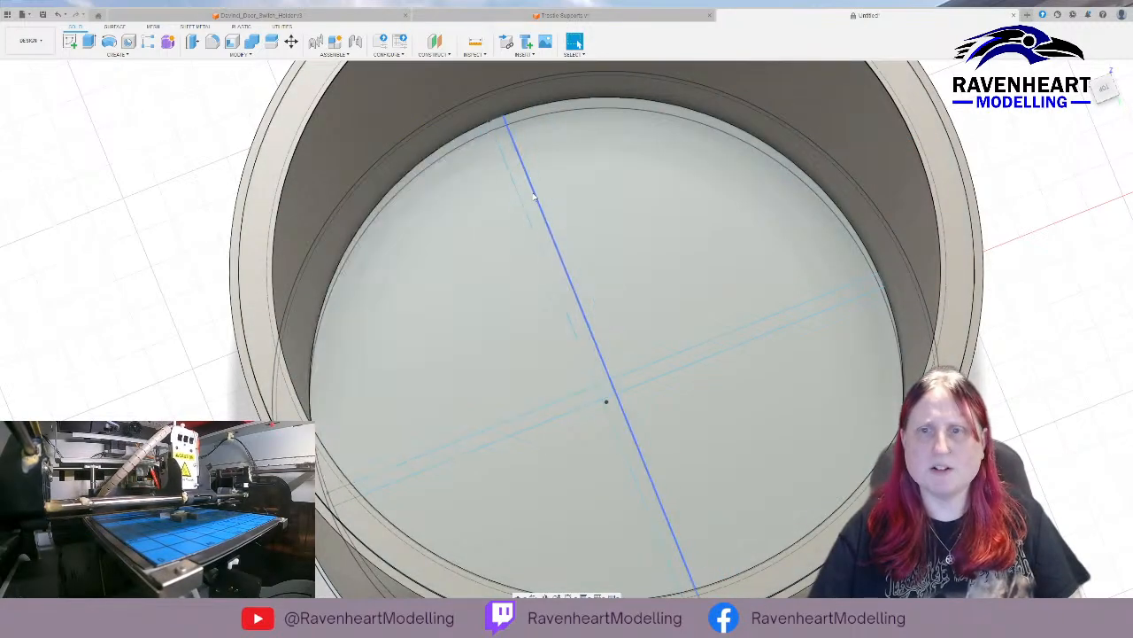
{"action": "left_click", "coordinate": [530, 195]}
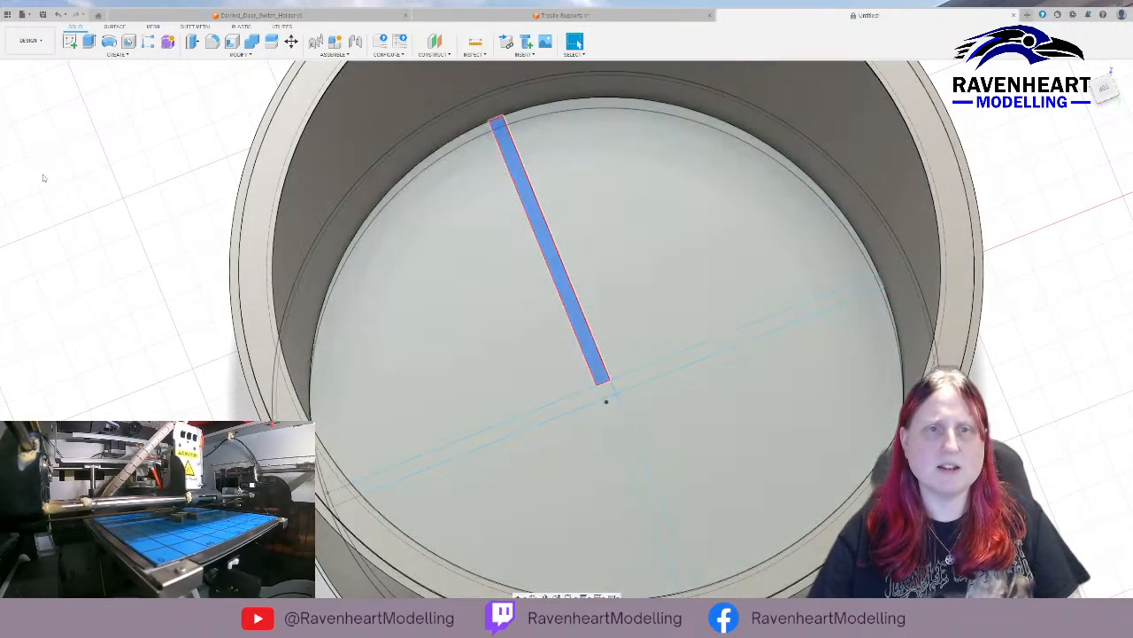
{"action": "left_click", "coordinate": [43, 182]}
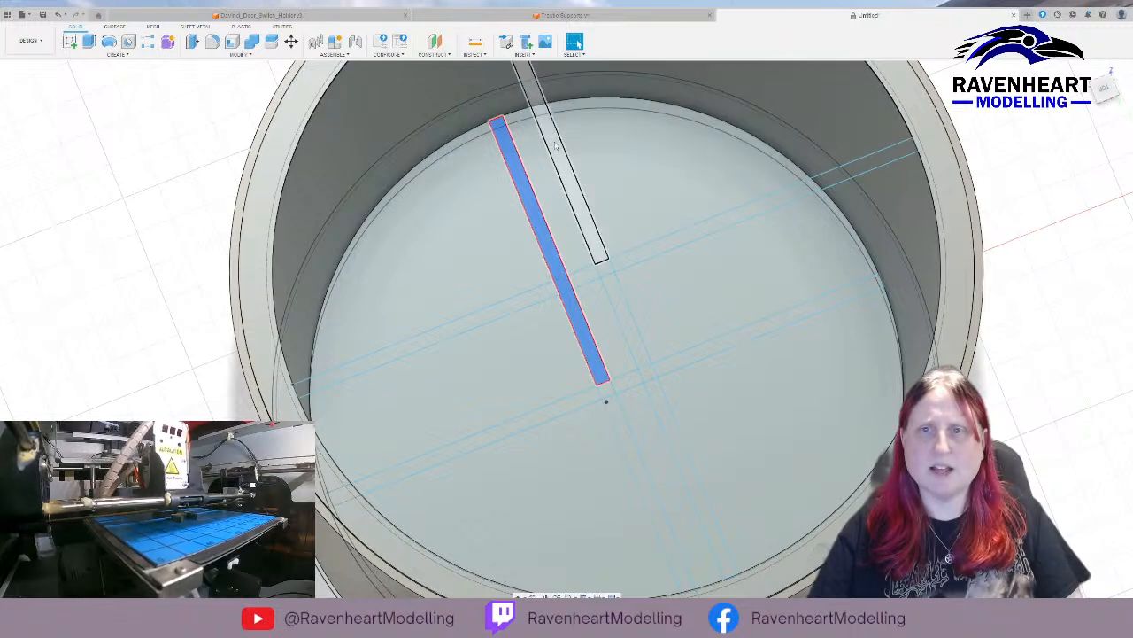
{"action": "left_click", "coordinate": [567, 172], "text": "ctrl"}
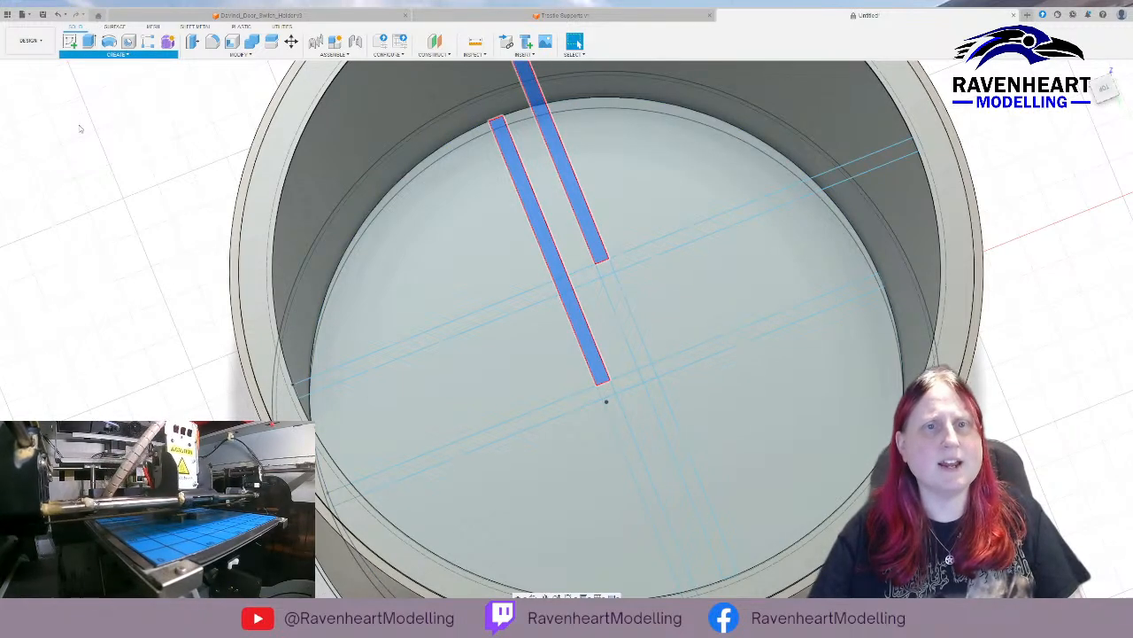
{"action": "key", "text": "e"}
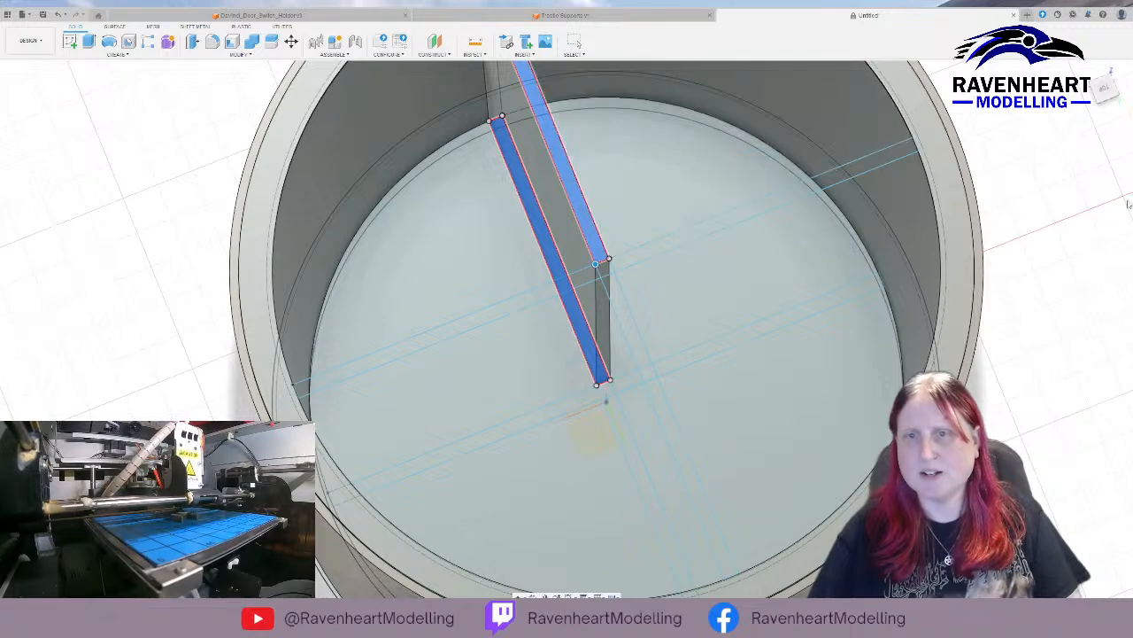
{"action": "mouse_move", "coordinate": [827, 253]}
{"action": "middle_mouse_down", "text": "shift"}
{"action": "mouse_move", "coordinate": [868, 210]}
{"action": "mouse_move", "coordinate": [818, 233]}
{"action": "mouse_move", "coordinate": [839, 246]}
{"action": "middle_mouse_up", "text": "shift"}
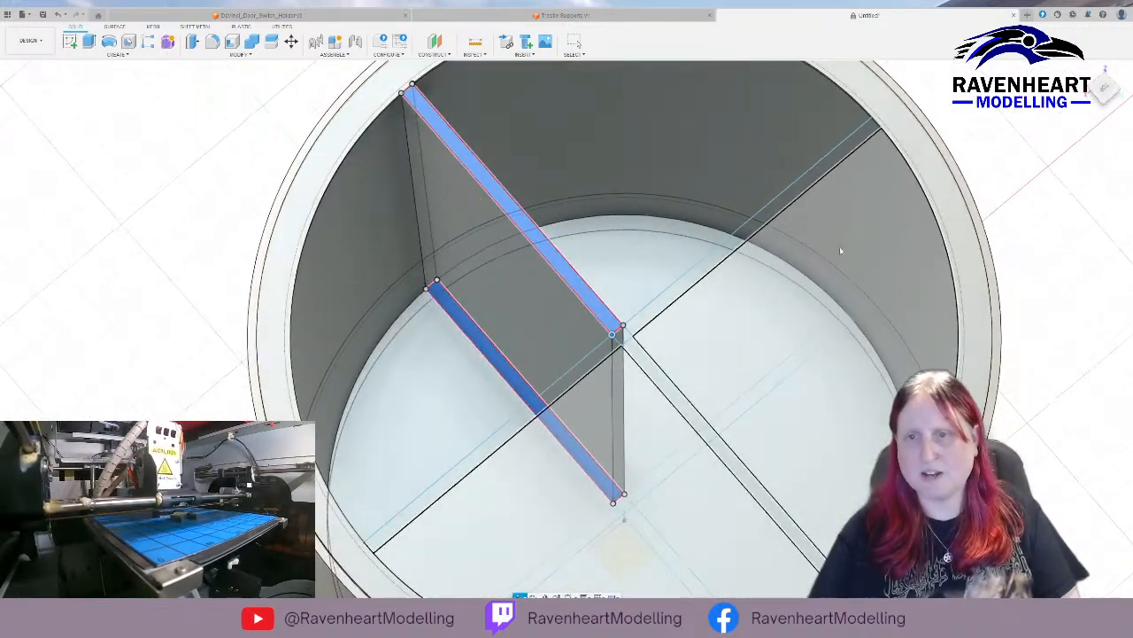
{"action": "key", "text": "Return"}
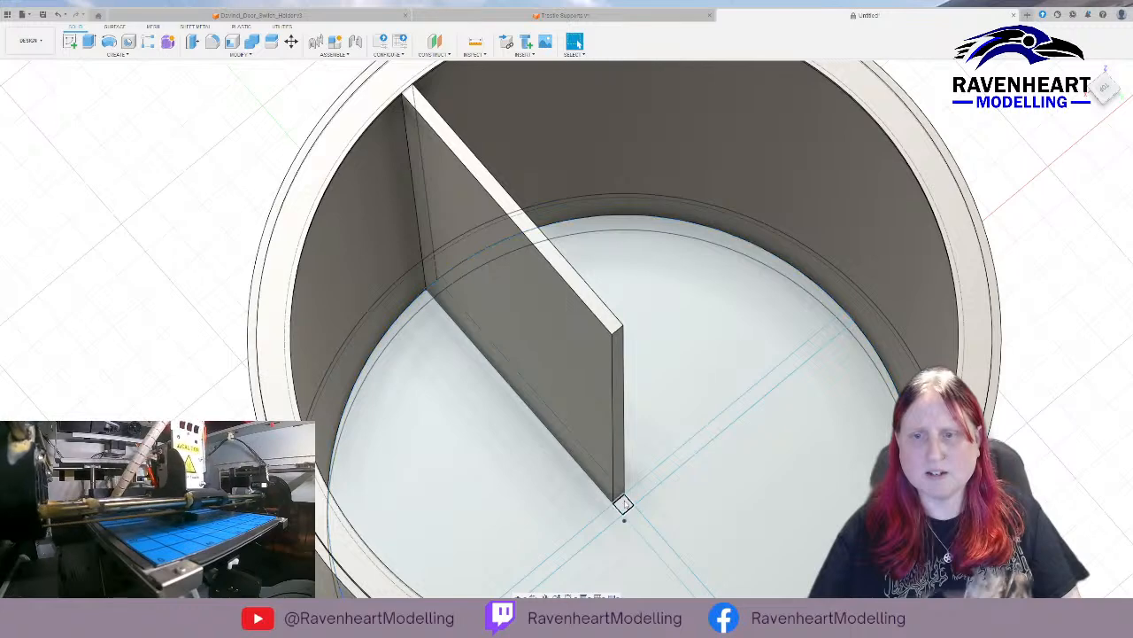
Loft the small centre square of the floor cross up to the matching centre square of the rim cross.
{"action": "left_click", "coordinate": [623, 502]}
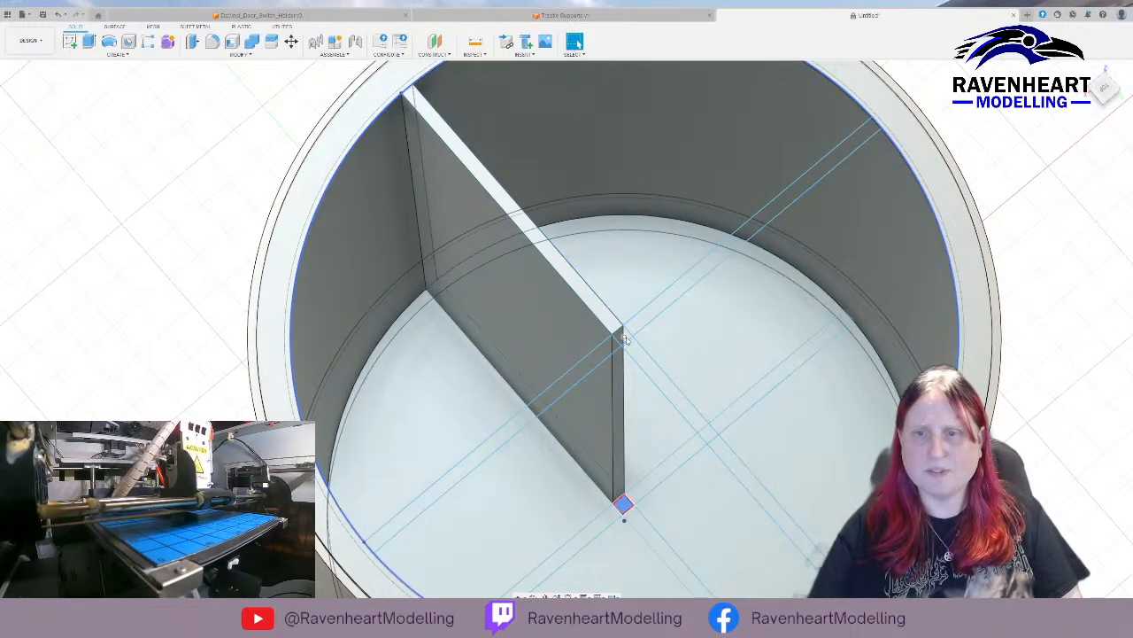
{"action": "left_click", "coordinate": [623, 336]}
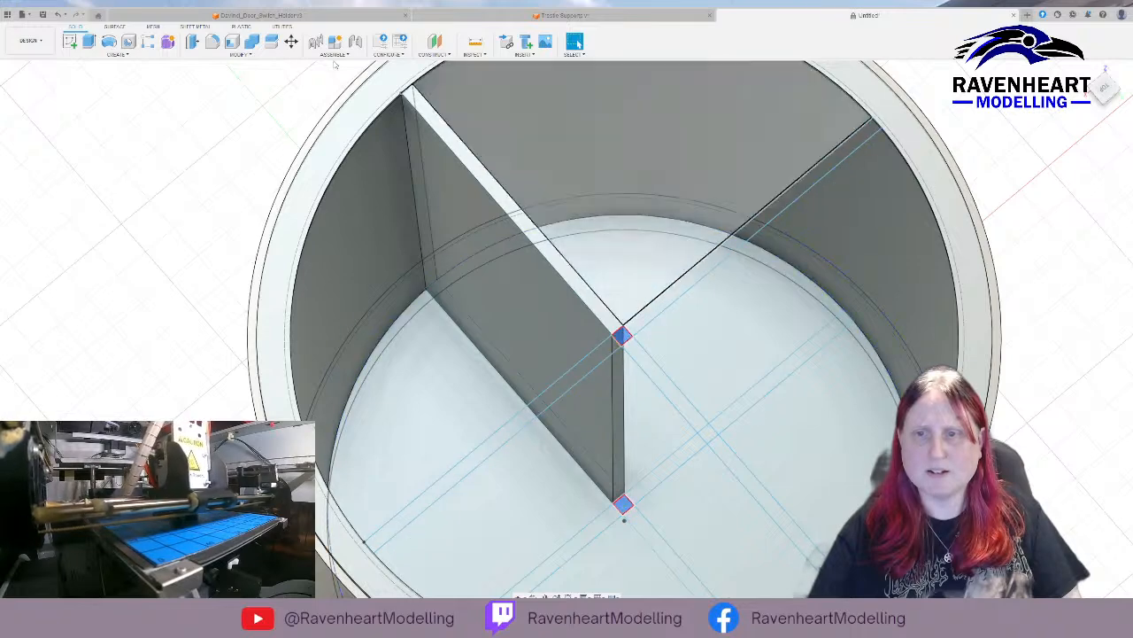
{"action": "left_click", "coordinate": [93, 130]}
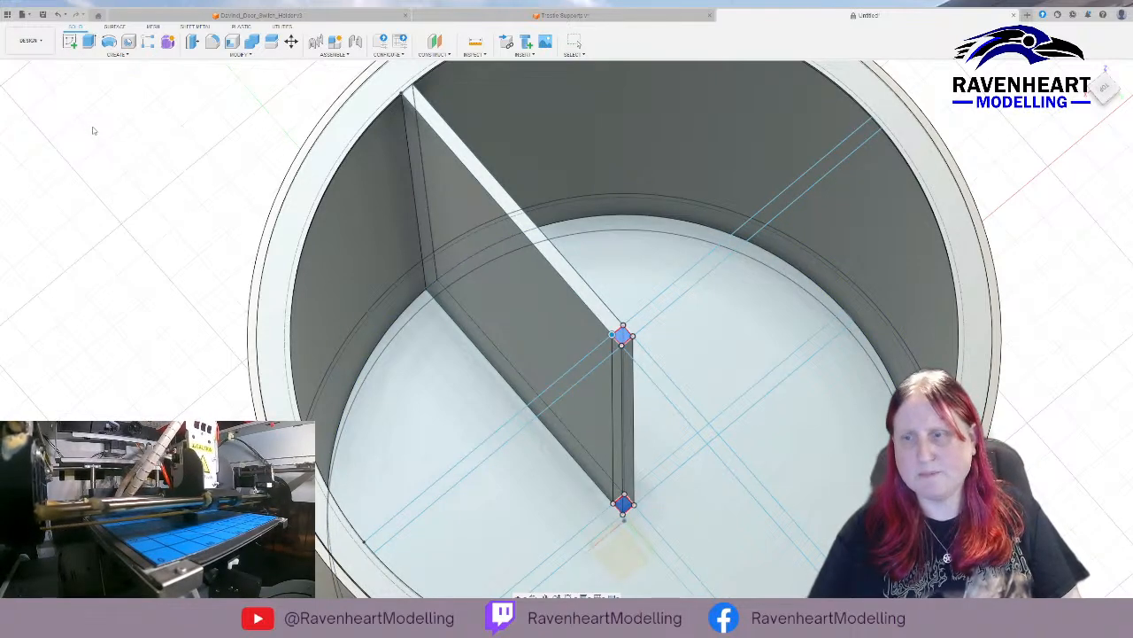
{"action": "key", "text": "Return"}
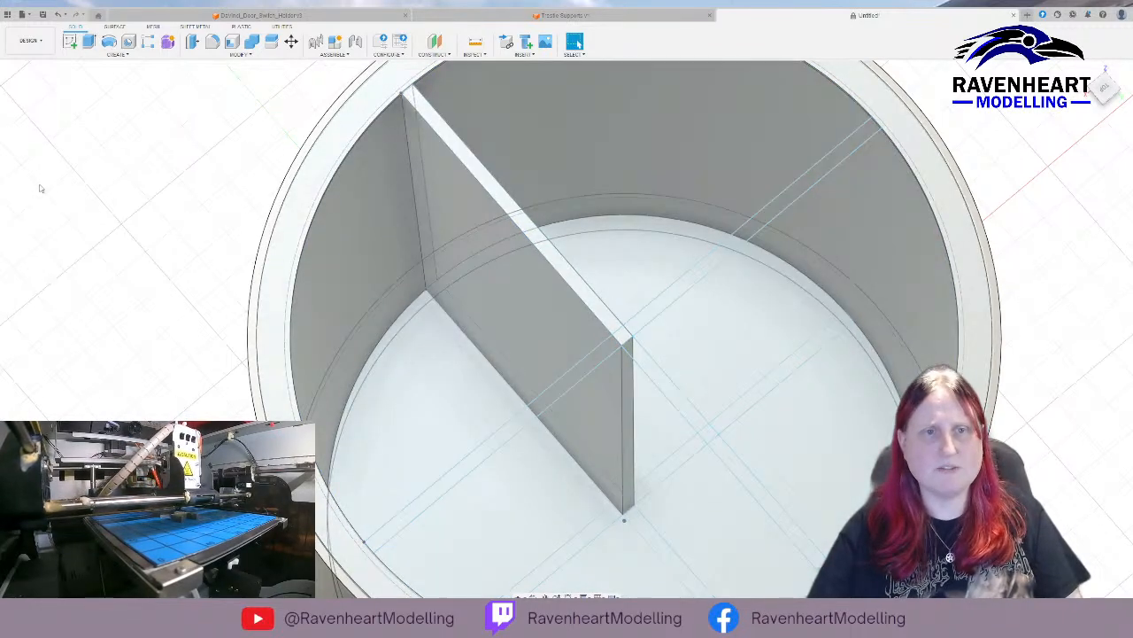
Loft a second floor arm, perpendicular to the finished divider wall, up to the matching arm of the rim cross.
{"action": "left_click", "coordinate": [39, 187]}
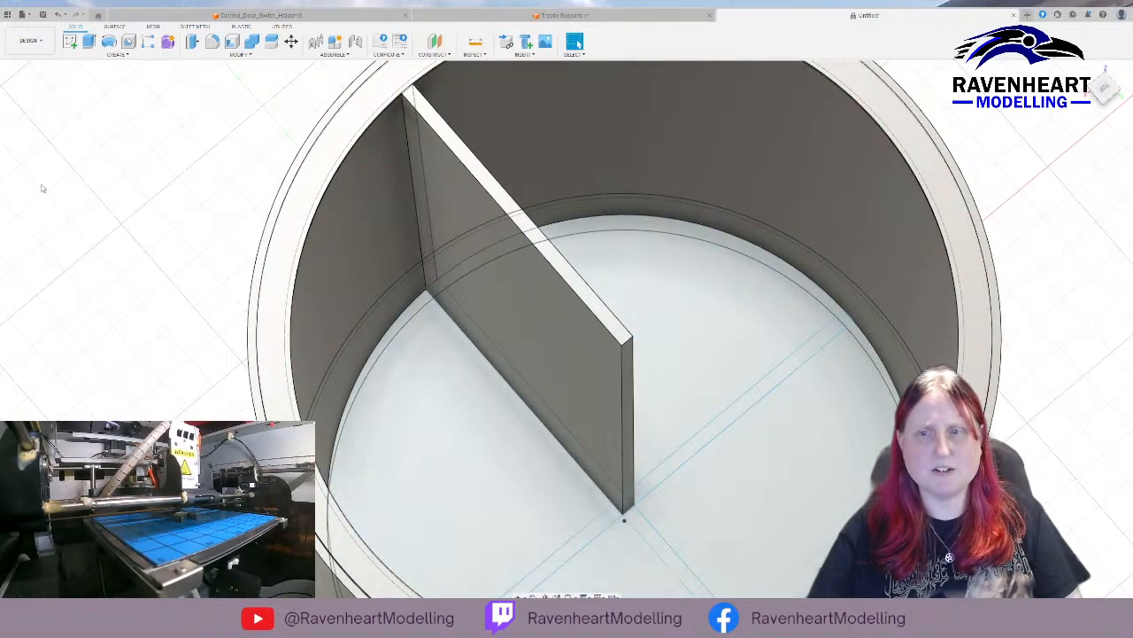
{"action": "left_click", "coordinate": [700, 449]}
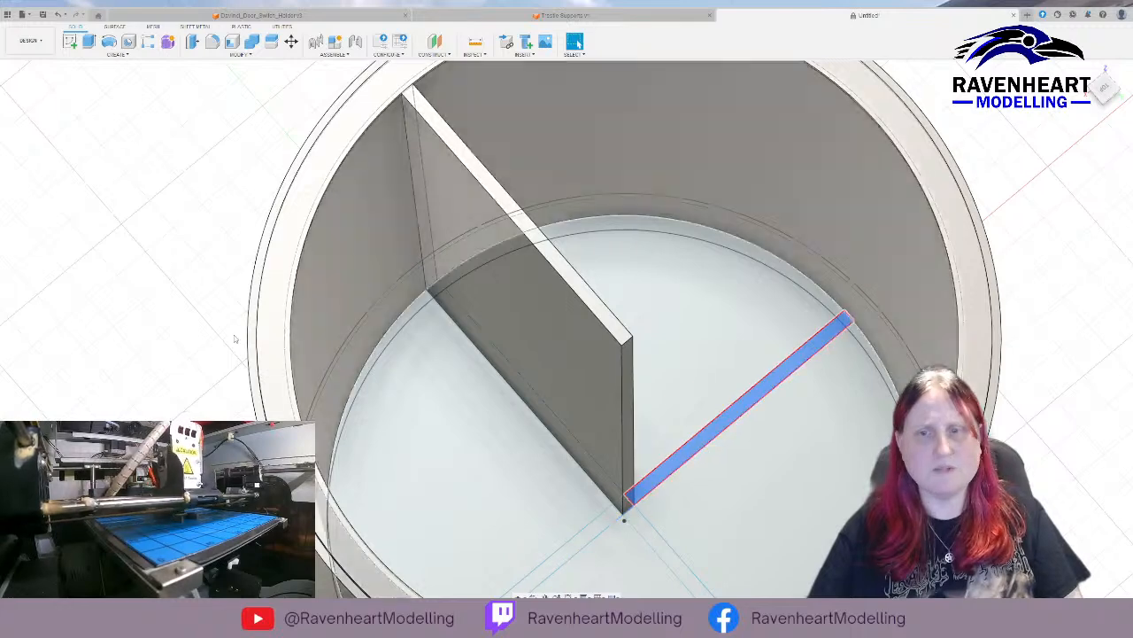
{"action": "left_click", "coordinate": [37, 185]}
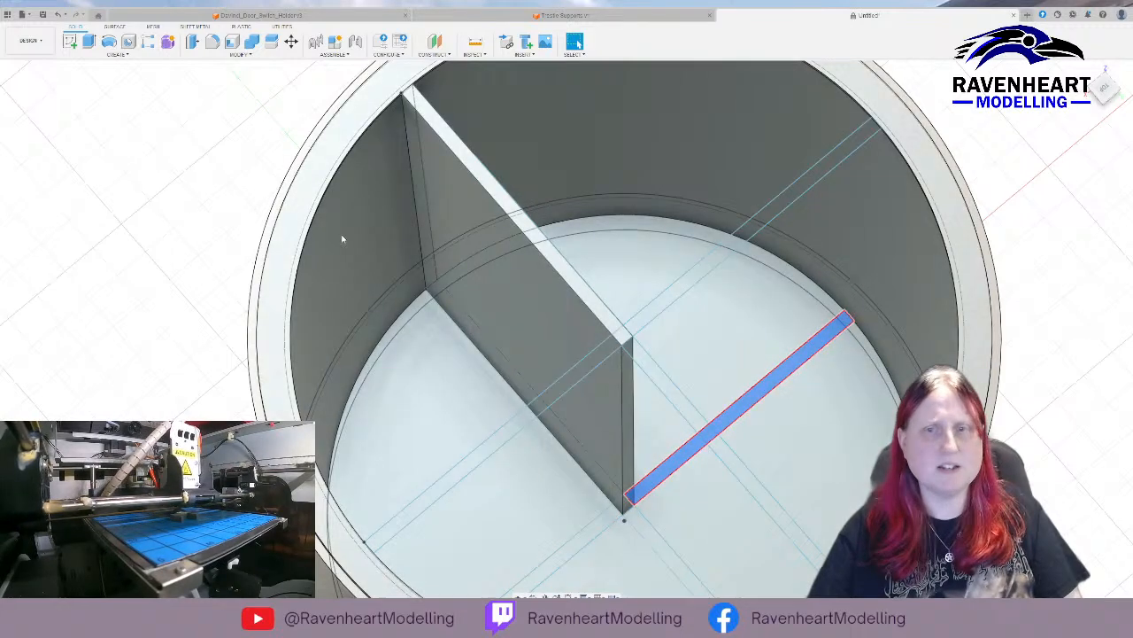
{"action": "left_click", "coordinate": [706, 271]}
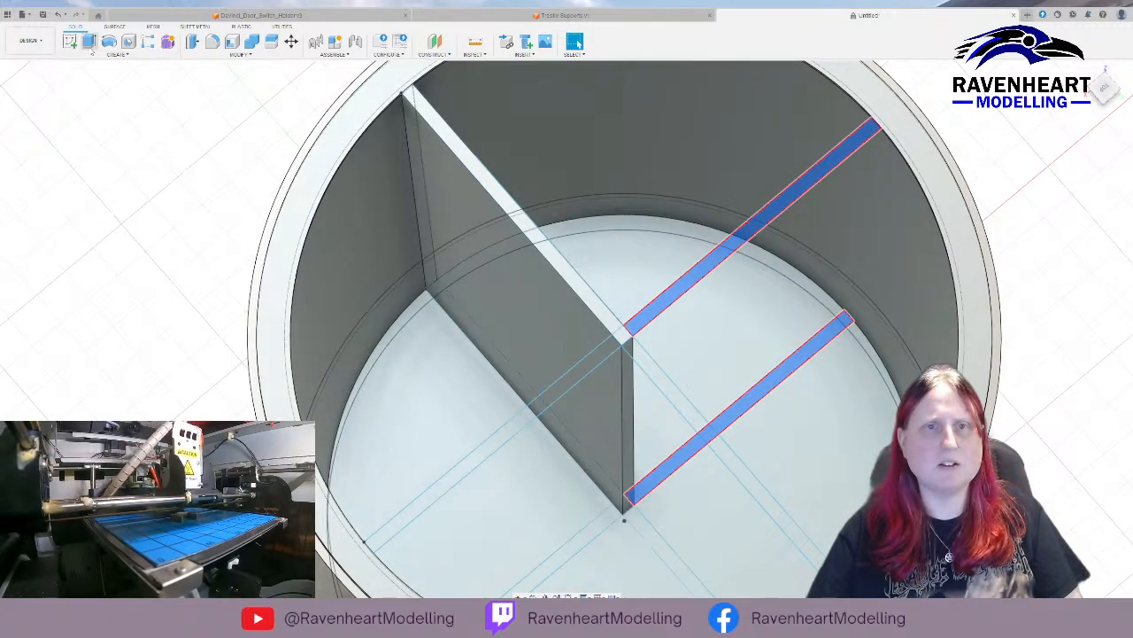
{"action": "left_click", "coordinate": [87, 130]}
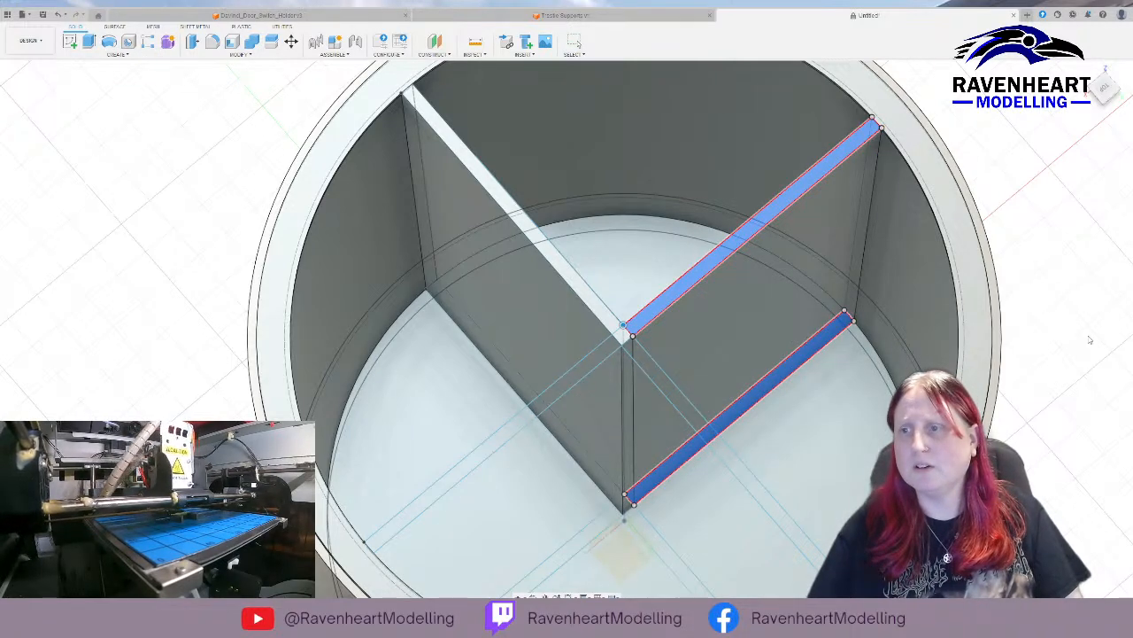
{"action": "key", "text": "Return"}
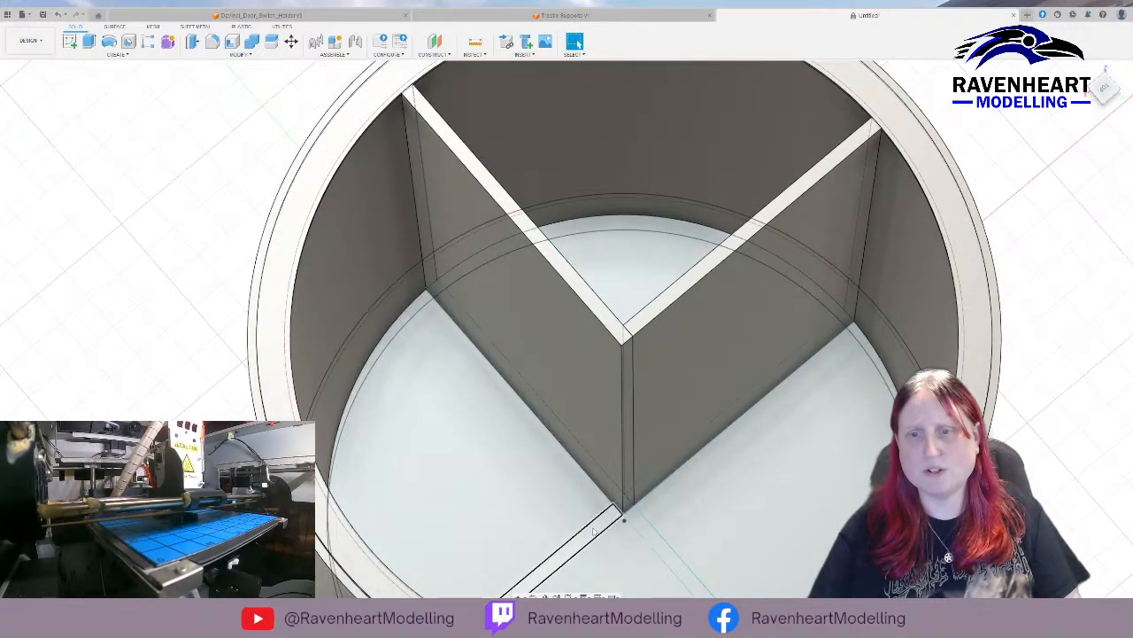
Loft the floor arm opposite the second divider wall up to its matching rim arm, completing a straight wall across the container.
{"action": "left_click", "coordinate": [593, 530]}
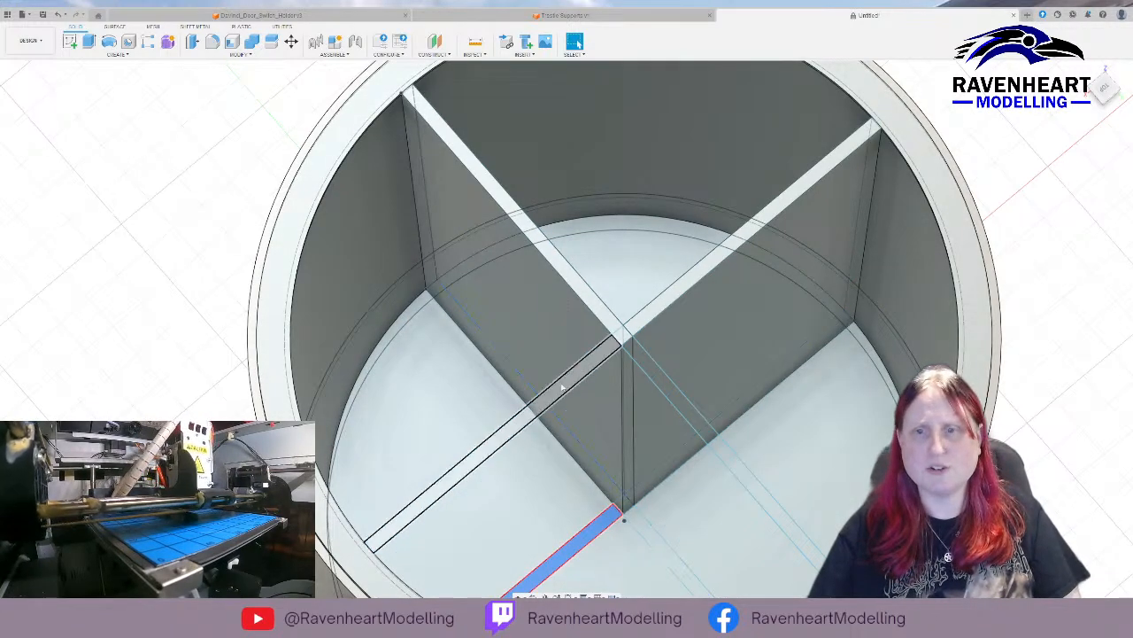
{"action": "left_click", "coordinate": [562, 387], "text": "ctrl"}
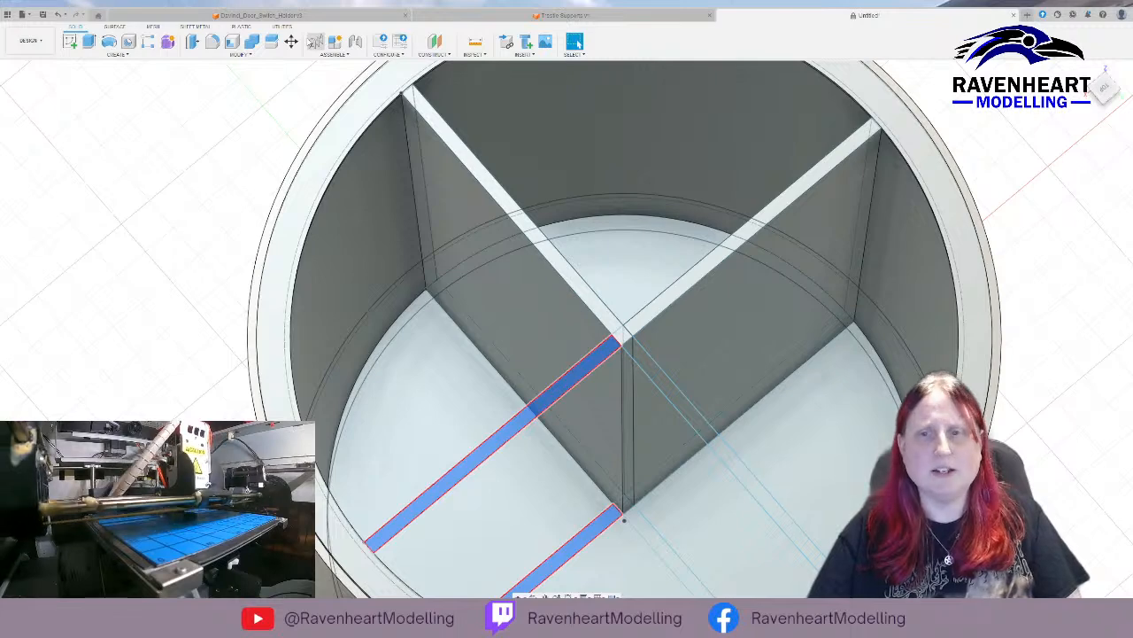
{"action": "left_click", "coordinate": [88, 133]}
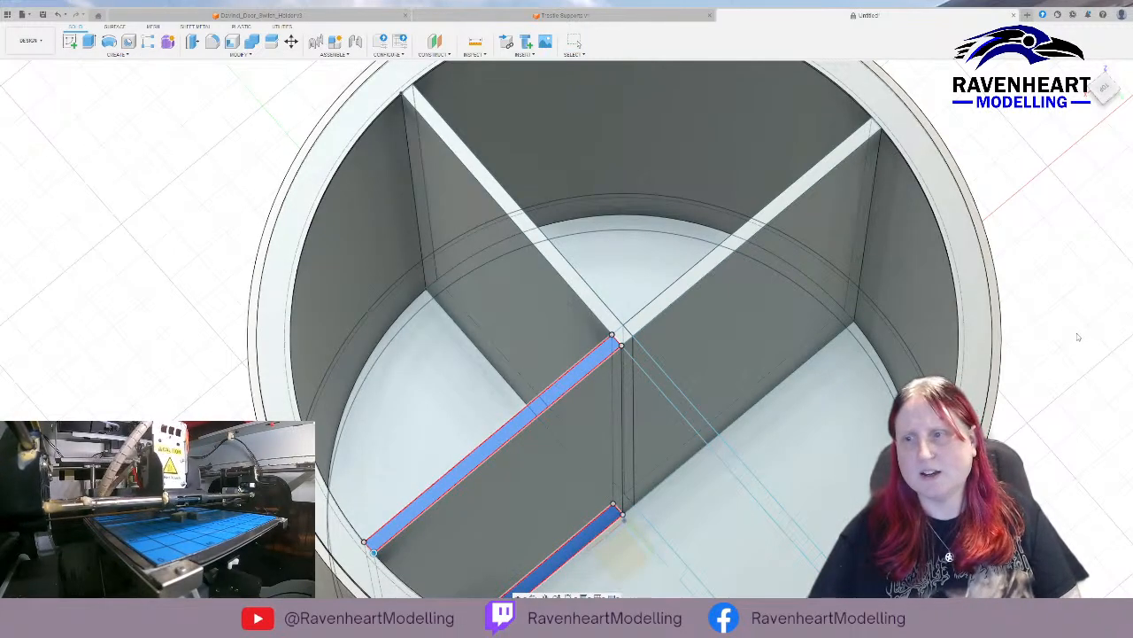
{"action": "left_click", "coordinate": [1077, 337]}
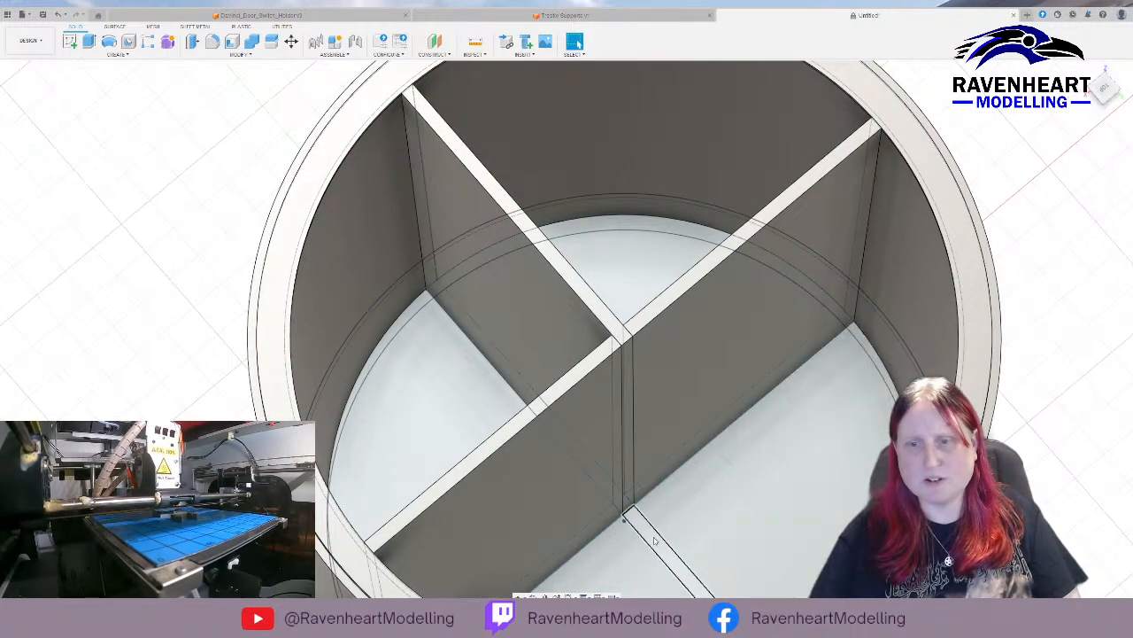
Loft the last remaining floor arm, opposite the first divider wall, up to its matching rim arm to complete the cross-shaped divider.
{"action": "left_click", "coordinate": [655, 541]}
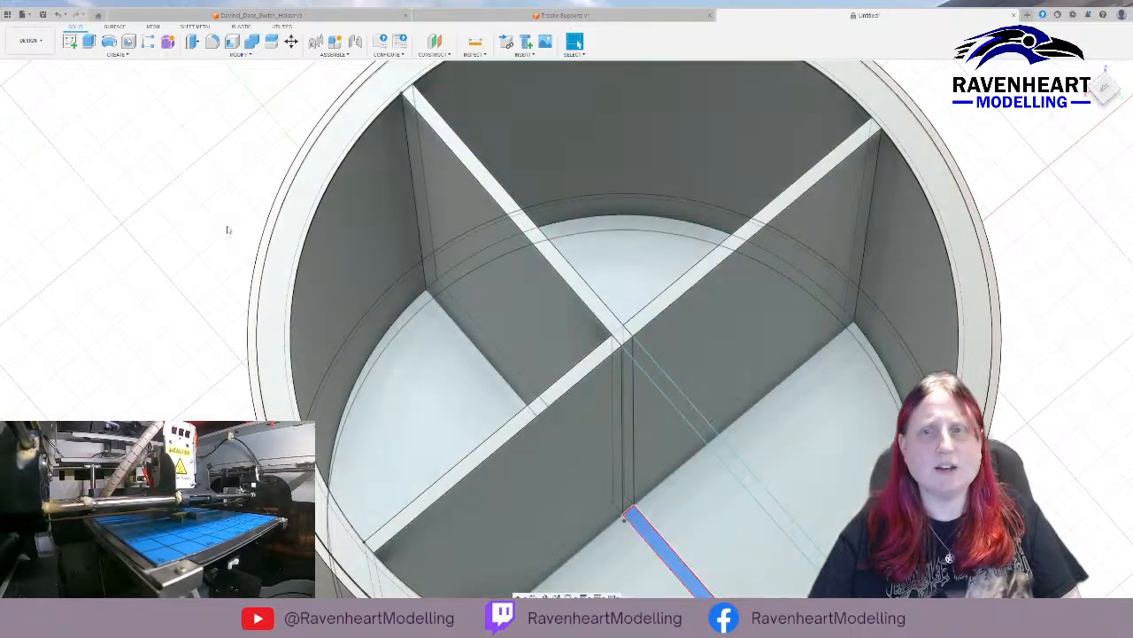
{"action": "left_click", "coordinate": [658, 379], "text": "ctrl"}
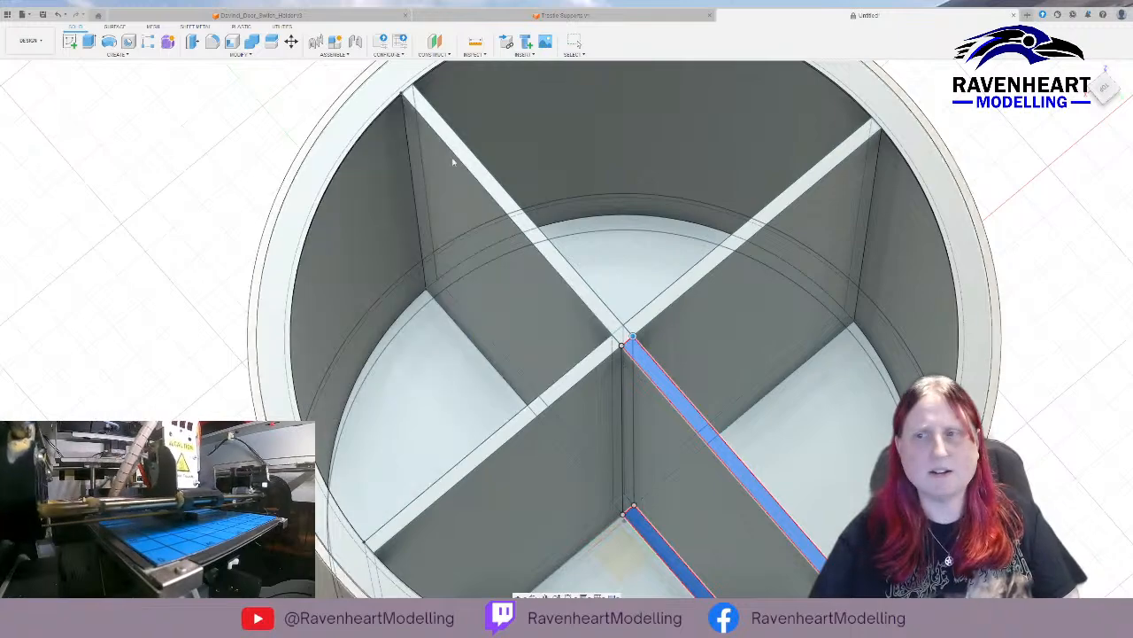
{"action": "key", "text": "Escape"}
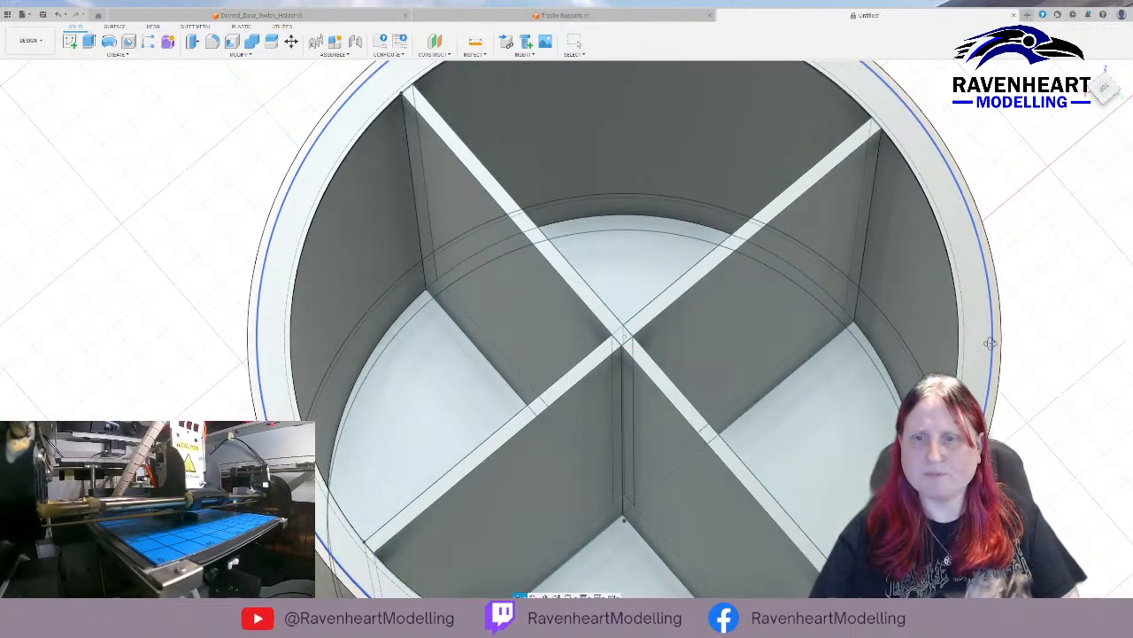
Inspect the divided container from above and from the side, examining the rim, the four compartments and the outer wall down to the base.
{"action": "middle_click_drag", "start_coordinate": [990, 342], "coordinate": [934, 325], "text": "shift"}
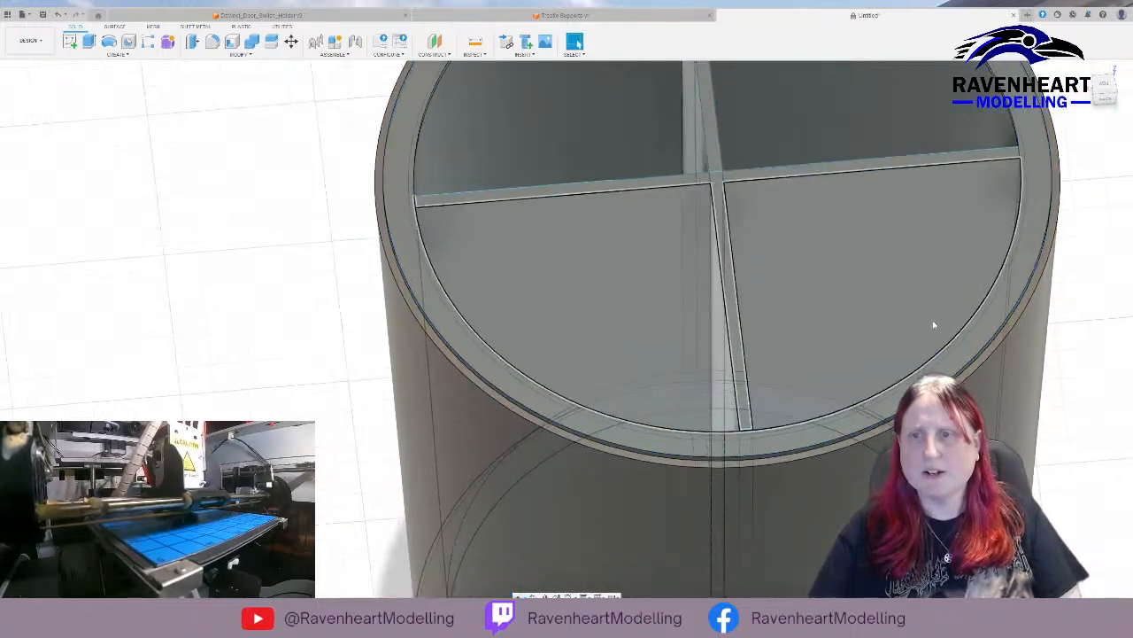
{"action": "scroll", "coordinate": [933, 325], "scroll_direction": "down", "scroll_amount": 5}
{"action": "middle_click_drag", "start_coordinate": [600, 260], "coordinate": [466, 312], "text": "shift"}
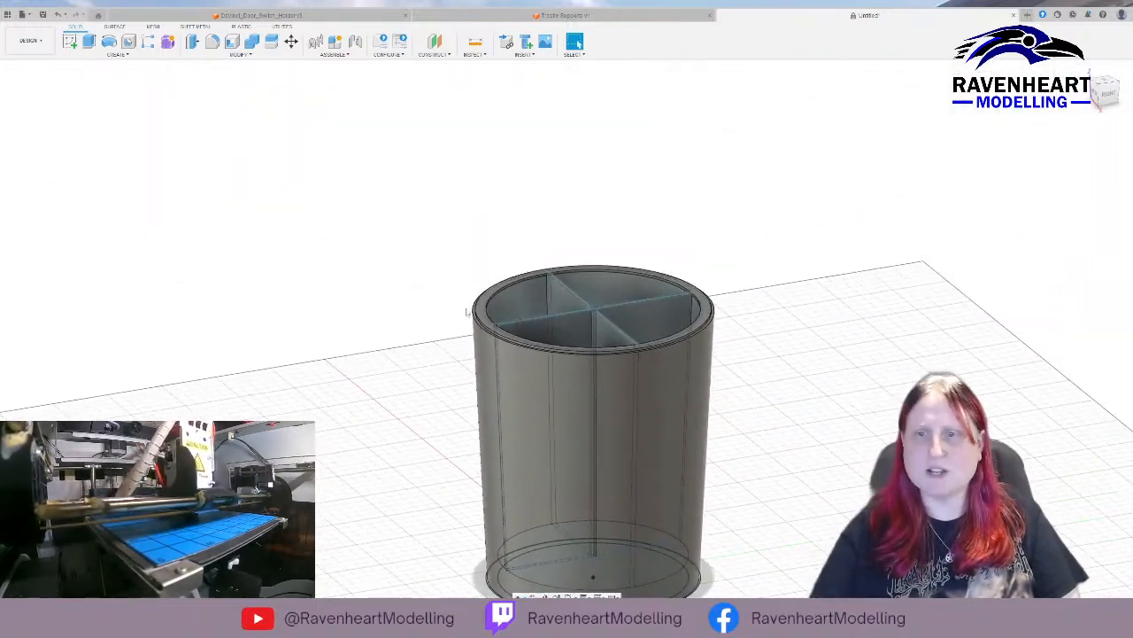
{"action": "mouse_move", "coordinate": [817, 322]}
{"action": "middle_mouse_down", "text": "shift"}
{"action": "mouse_move", "coordinate": [758, 366]}
{"action": "mouse_move", "coordinate": [776, 382]}
{"action": "mouse_move", "coordinate": [827, 347]}
{"action": "mouse_move", "coordinate": [825, 334]}
{"action": "middle_mouse_up", "text": "shift"}
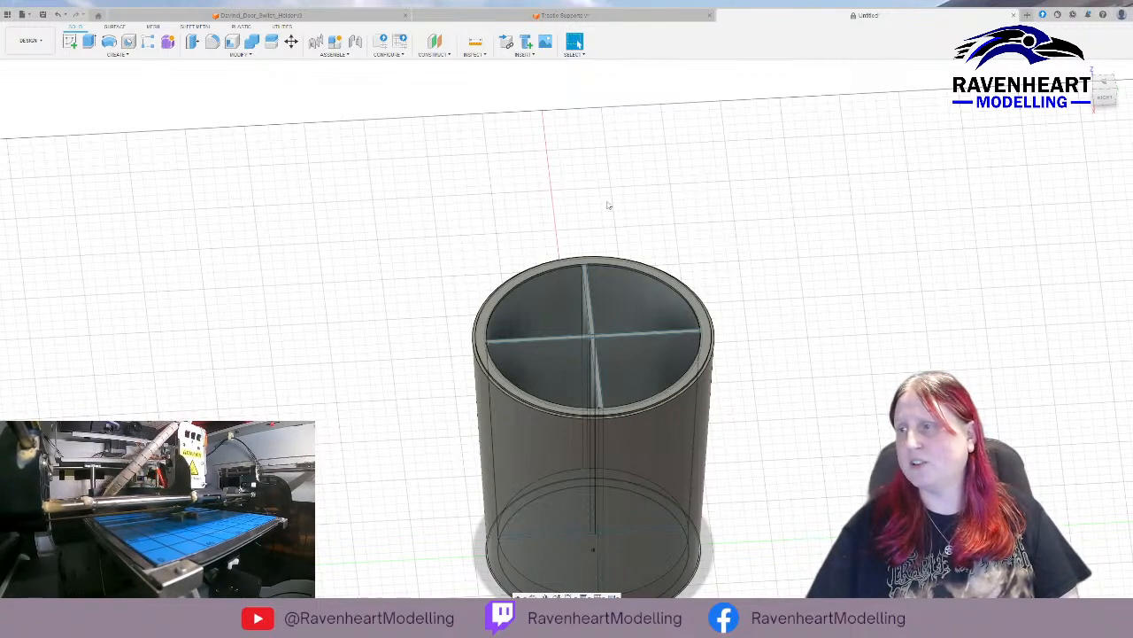
{"action": "middle_click_drag", "start_coordinate": [599, 185], "coordinate": [602, 248], "text": "shift"}
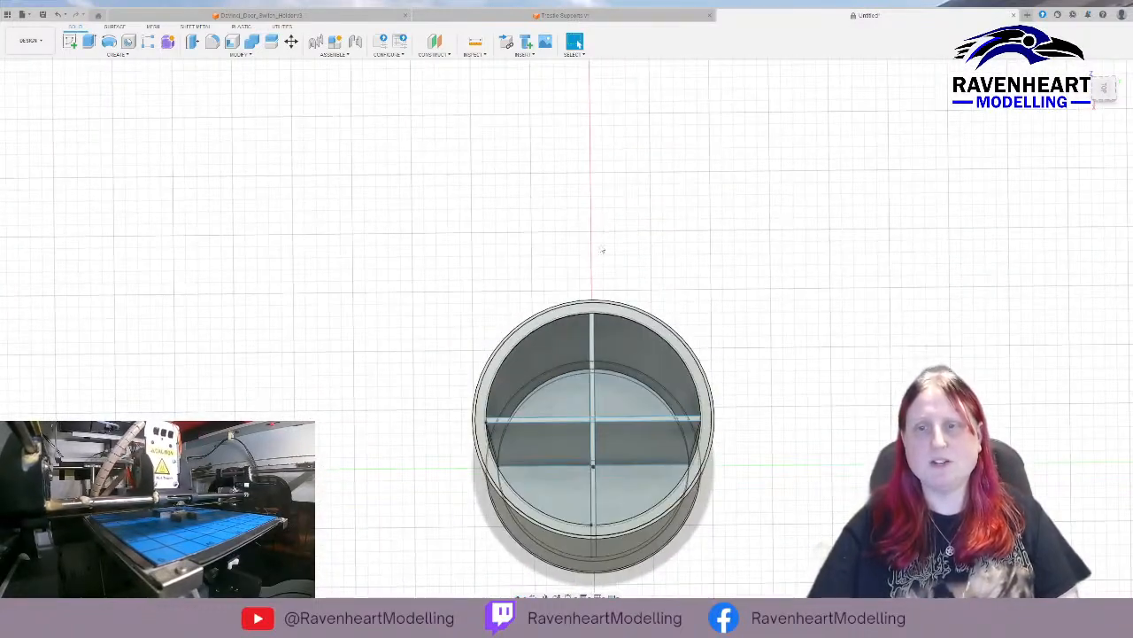
{"action": "middle_click_drag", "start_coordinate": [842, 438], "coordinate": [676, 359], "text": "shift"}
{"action": "scroll", "coordinate": [691, 328], "scroll_direction": "down", "scroll_amount": 3}
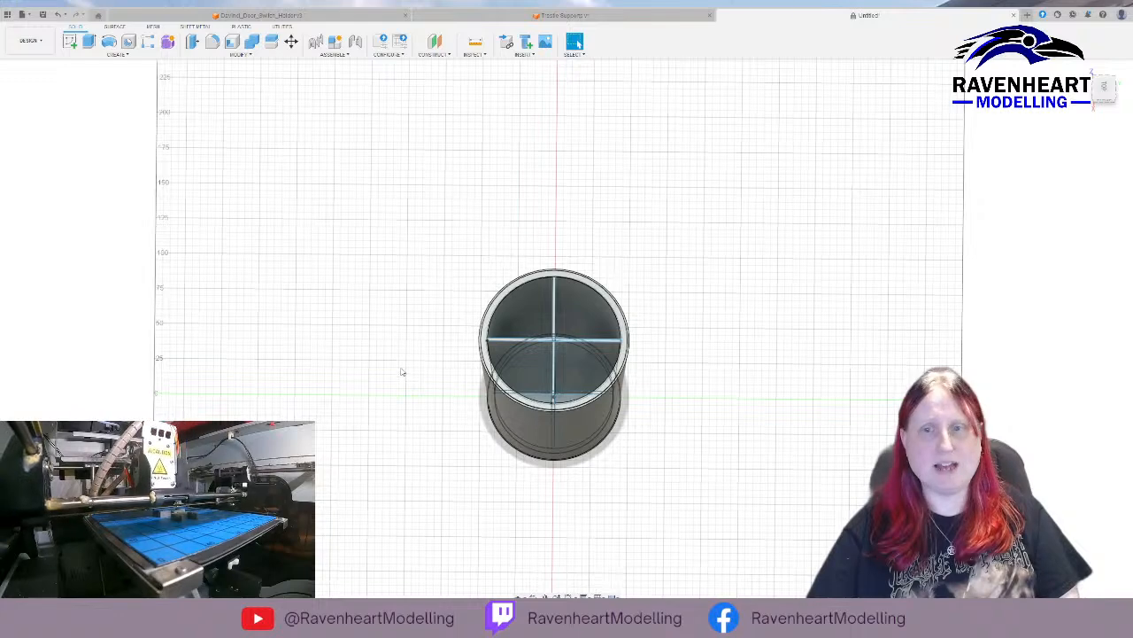
{"action": "middle_click_drag", "start_coordinate": [402, 372], "coordinate": [409, 352], "text": "shift"}
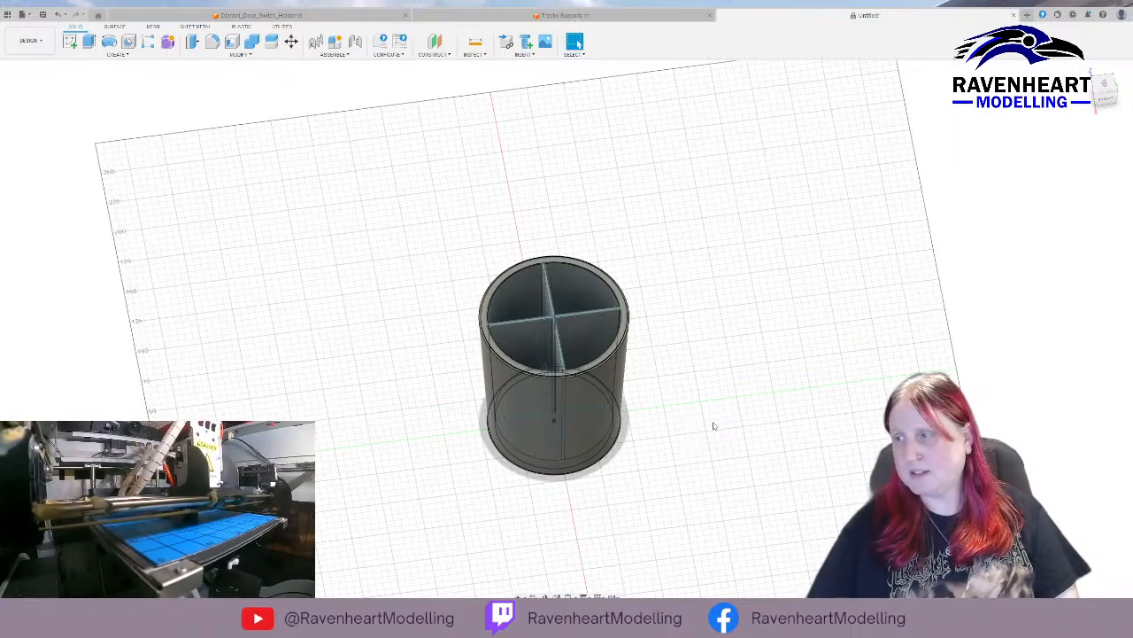
{"action": "middle_click_drag", "start_coordinate": [705, 444], "coordinate": [588, 376], "text": "shift"}
{"action": "scroll", "coordinate": [588, 377], "scroll_direction": "up", "scroll_amount": 5}
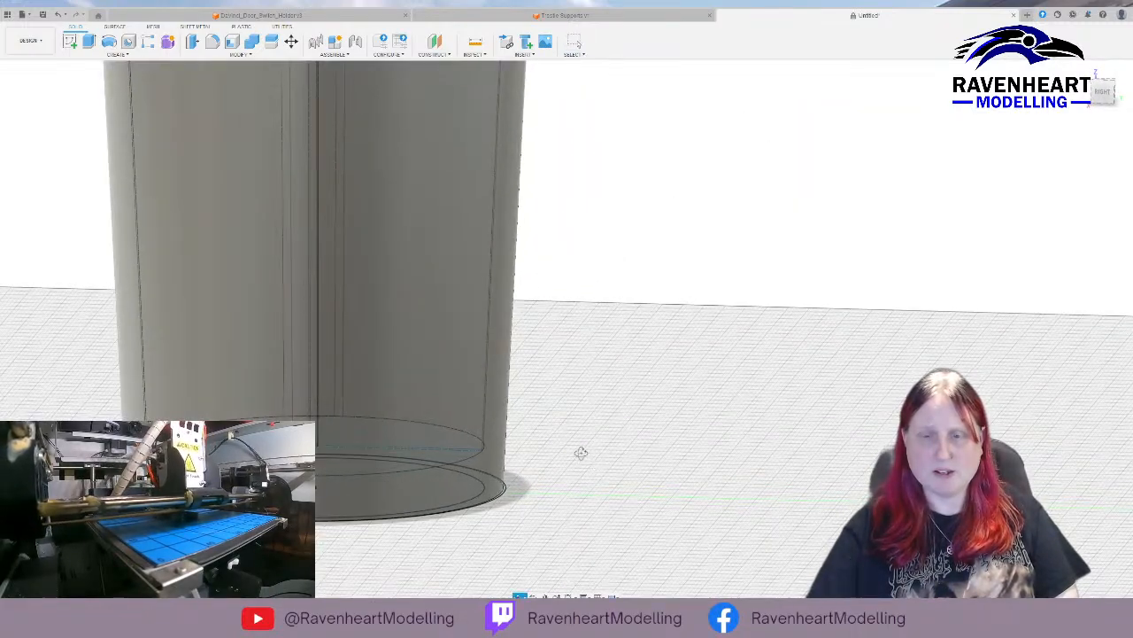
{"action": "mouse_move", "coordinate": [581, 453]}
{"action": "middle_mouse_down", "text": "shift"}
{"action": "mouse_move", "coordinate": [579, 438]}
{"action": "mouse_move", "coordinate": [585, 470]}
{"action": "middle_mouse_up", "text": "shift"}
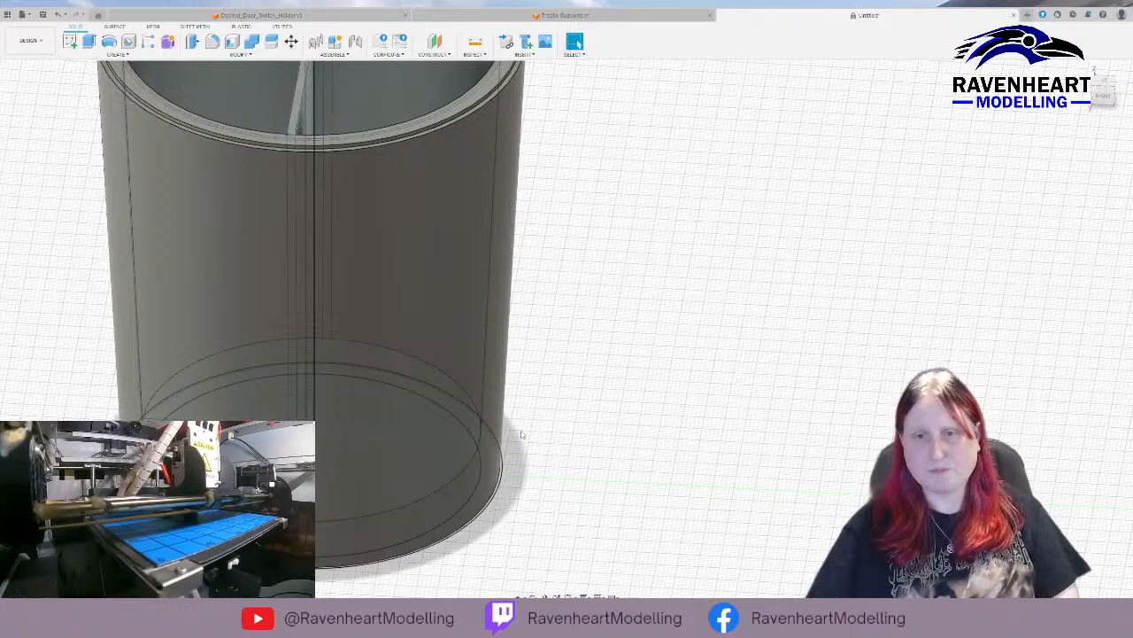
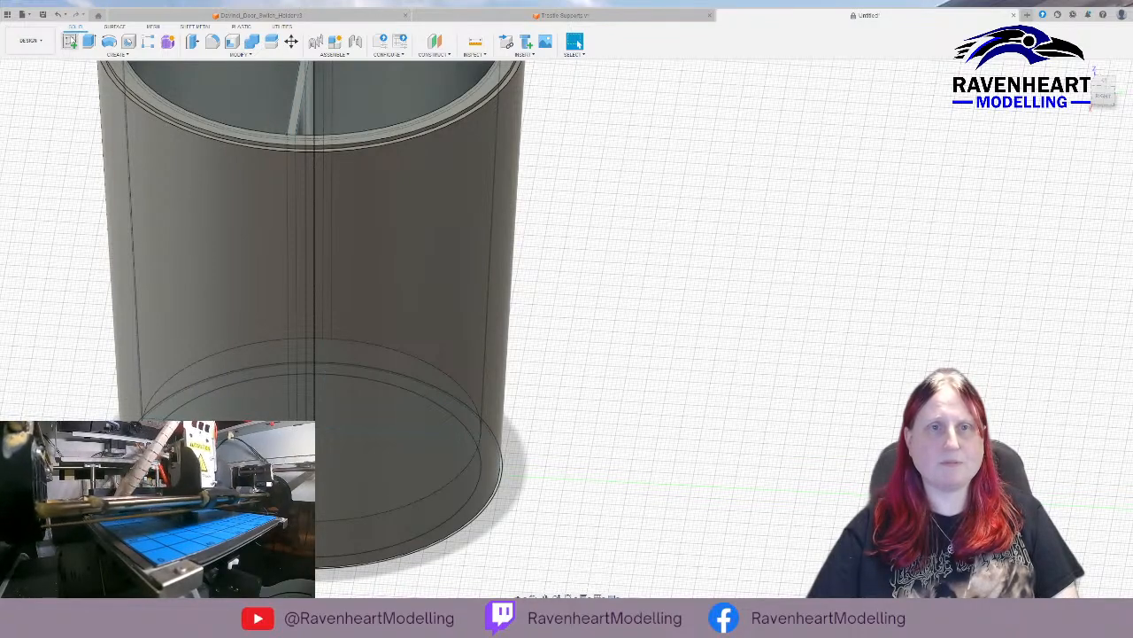
{"action": "left_click", "coordinate": [71, 43]}
{"action": "left_click", "coordinate": [338, 447]}
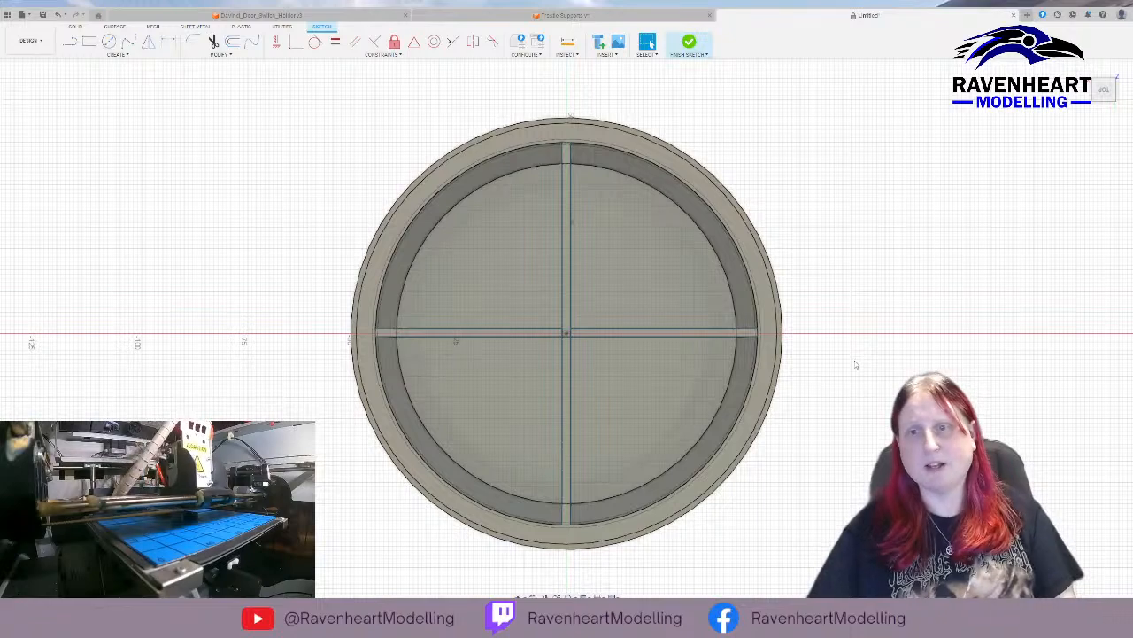
{"action": "mouse_move", "coordinate": [855, 364]}
{"action": "middle_mouse_down", "text": "shift"}
{"action": "mouse_move", "coordinate": [931, 190]}
{"action": "mouse_move", "coordinate": [504, 353]}
{"action": "middle_mouse_up", "text": "shift"}
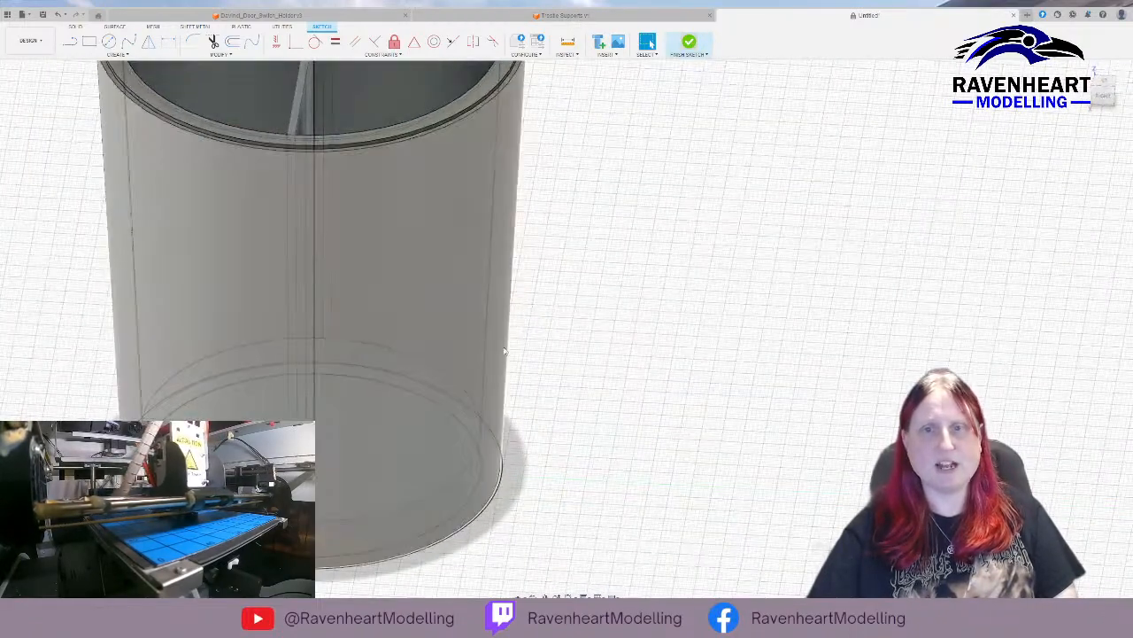
{"action": "key", "text": "ctrl+z"}
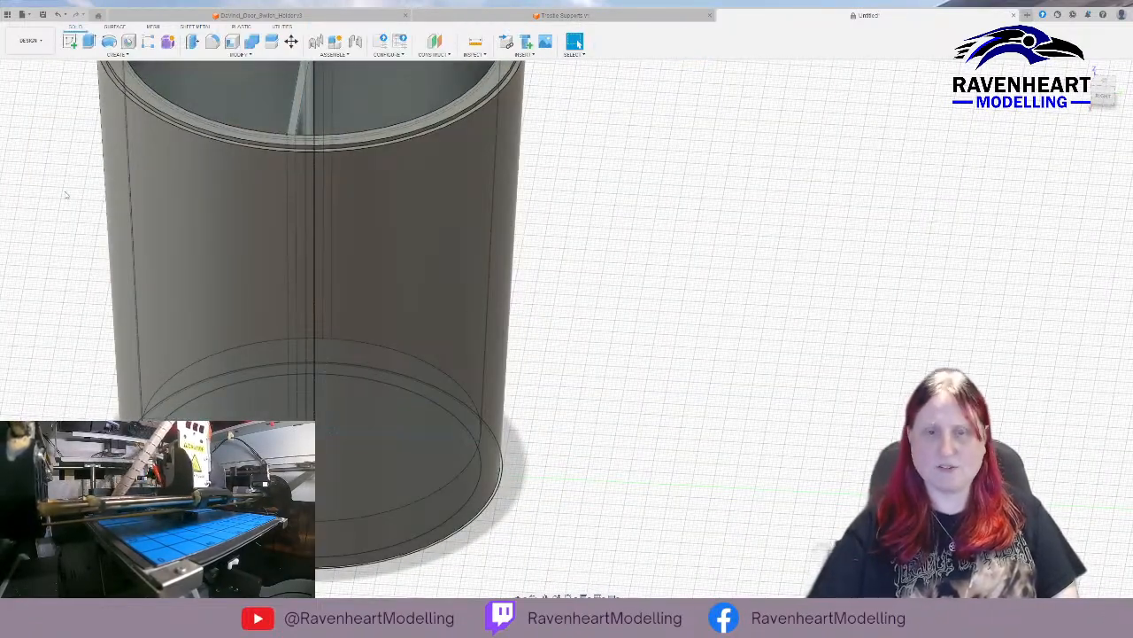
Start a sketch on the vertical side plane and draw a line up the container's outer wall from its base corner.
{"action": "middle_click_drag", "start_coordinate": [539, 420], "coordinate": [543, 392], "text": "shift"}
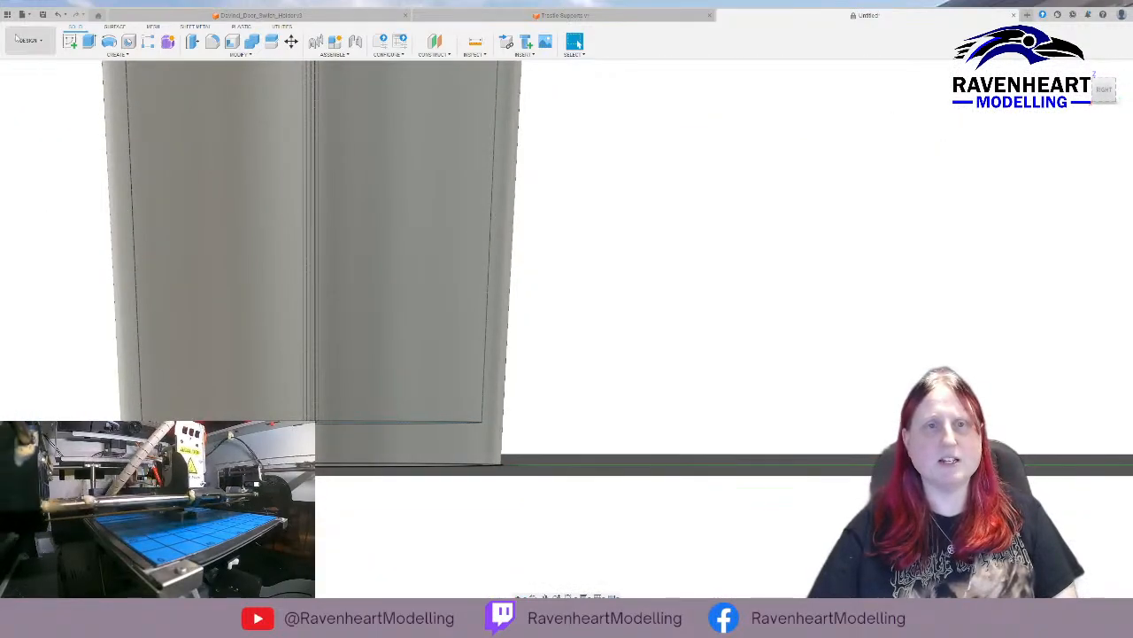
{"action": "left_click", "coordinate": [69, 41]}
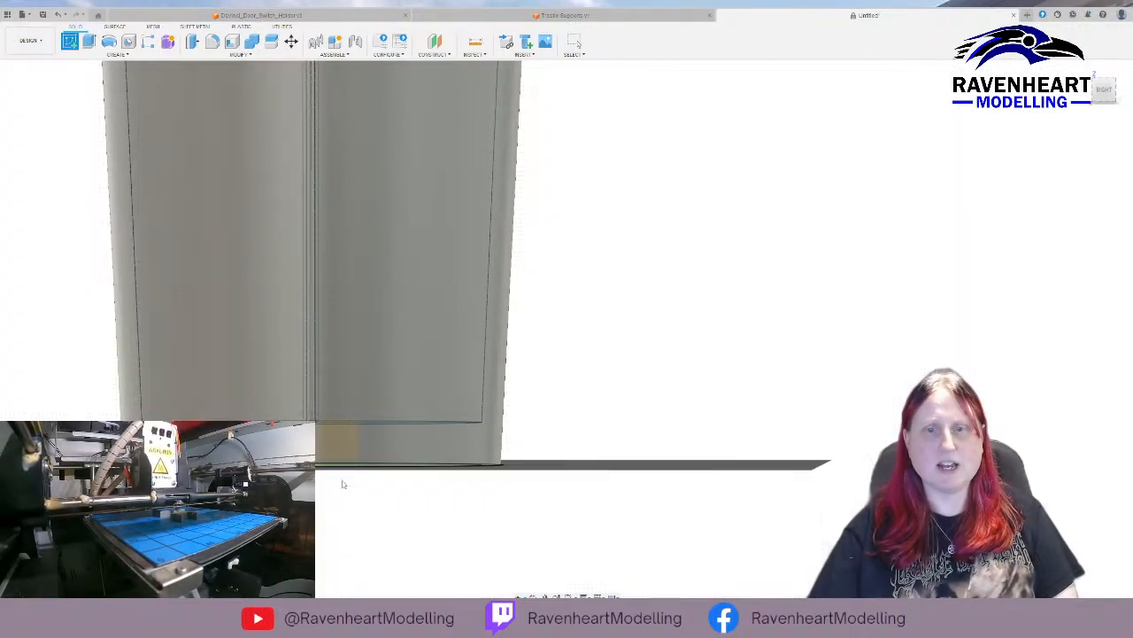
{"action": "left_click", "coordinate": [342, 483]}
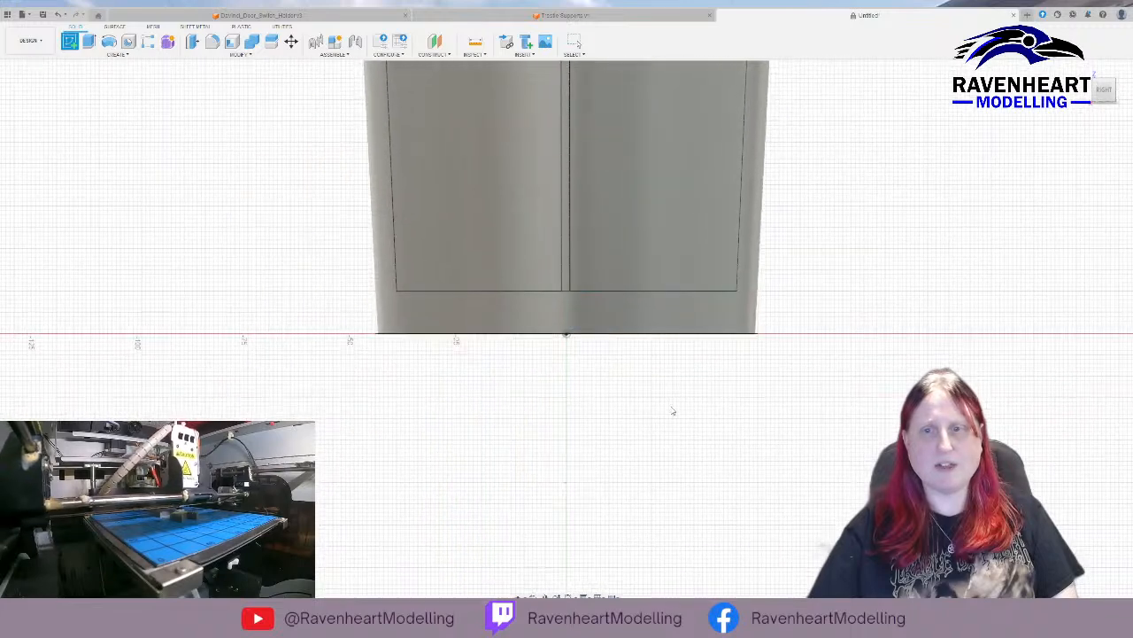
{"action": "mouse_move", "coordinate": [673, 411]}
{"action": "middle_mouse_down"}
{"action": "mouse_move", "coordinate": [463, 452]}
{"action": "mouse_move", "coordinate": [325, 518]}
{"action": "middle_mouse_up"}
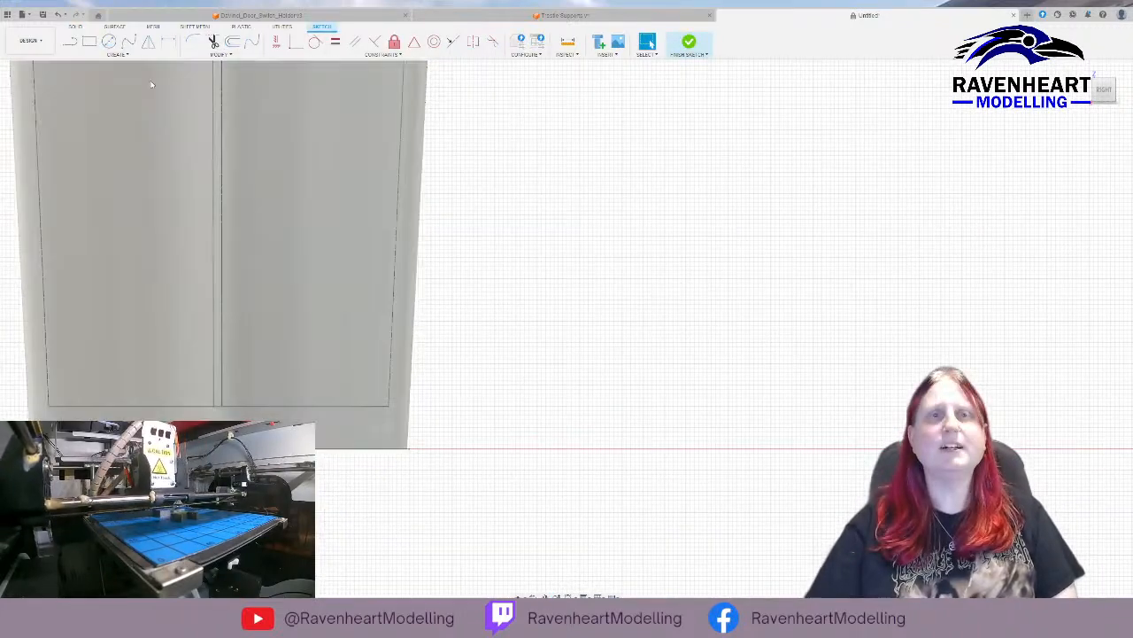
{"action": "left_click", "coordinate": [69, 42]}
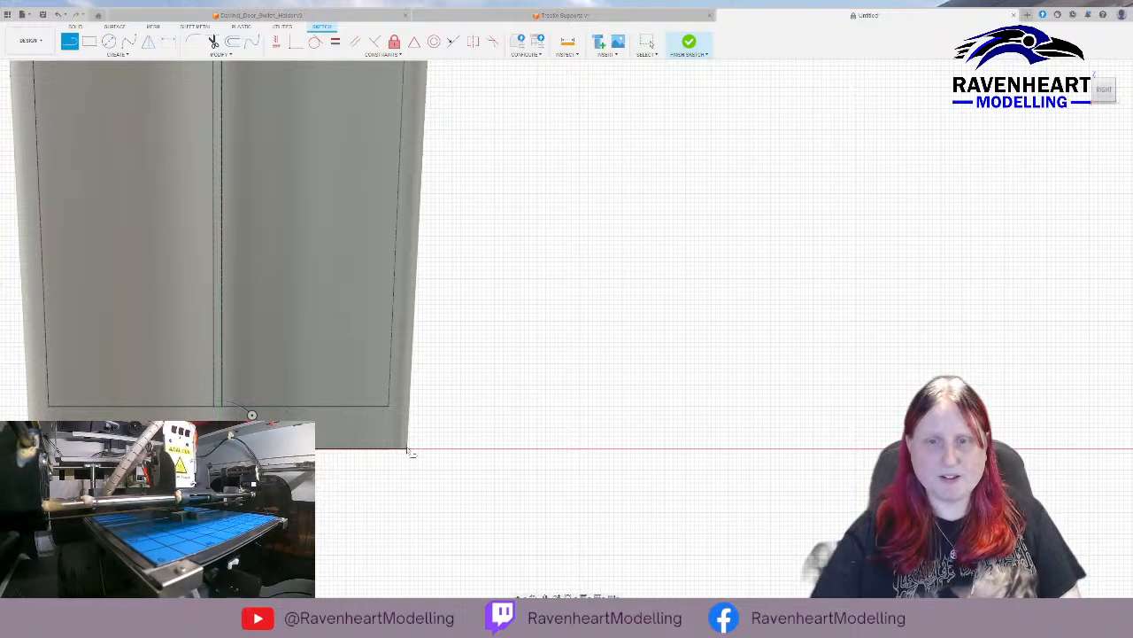
{"action": "left_click_drag", "start_coordinate": [408, 449], "coordinate": [422, 166]}
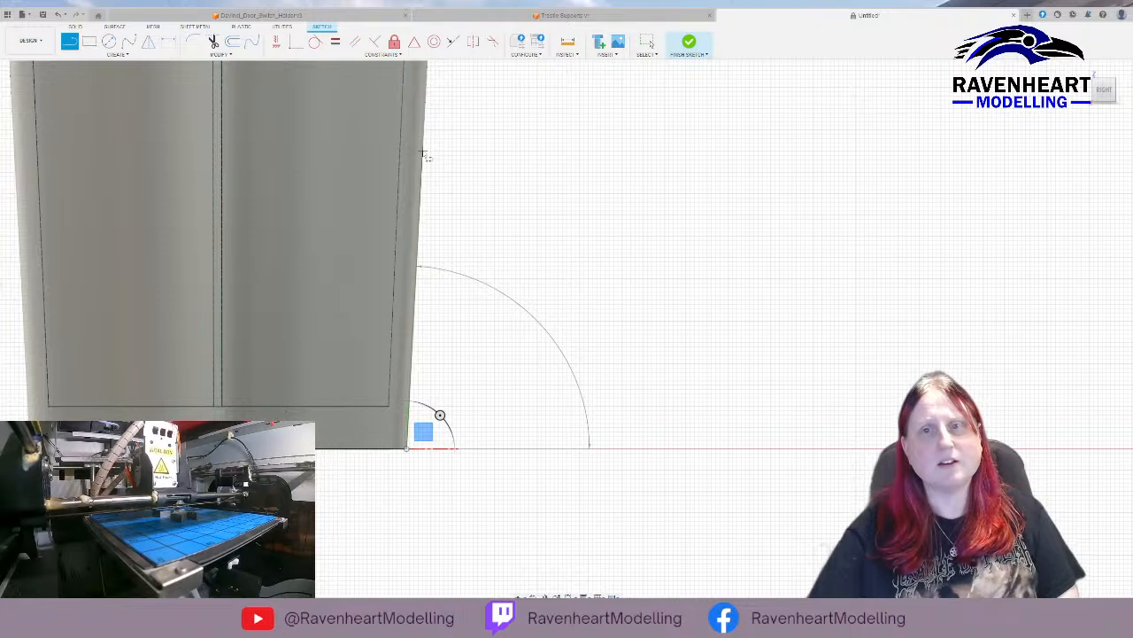
{"action": "left_click", "coordinate": [423, 152]}
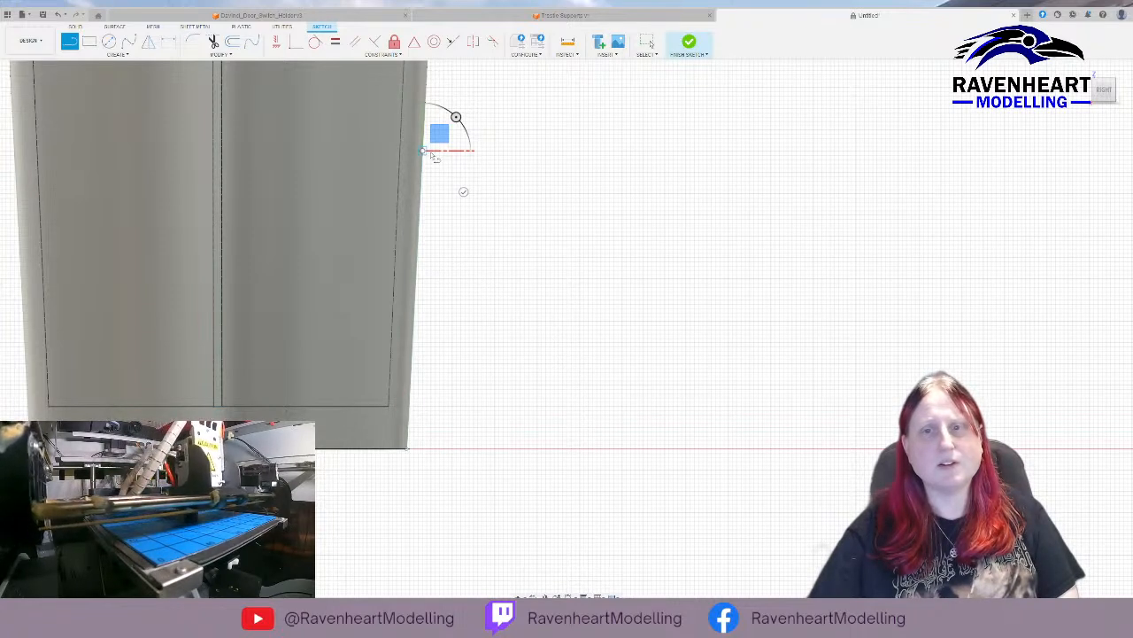
{"action": "left_click_drag", "start_coordinate": [432, 154], "coordinate": [455, 155]}
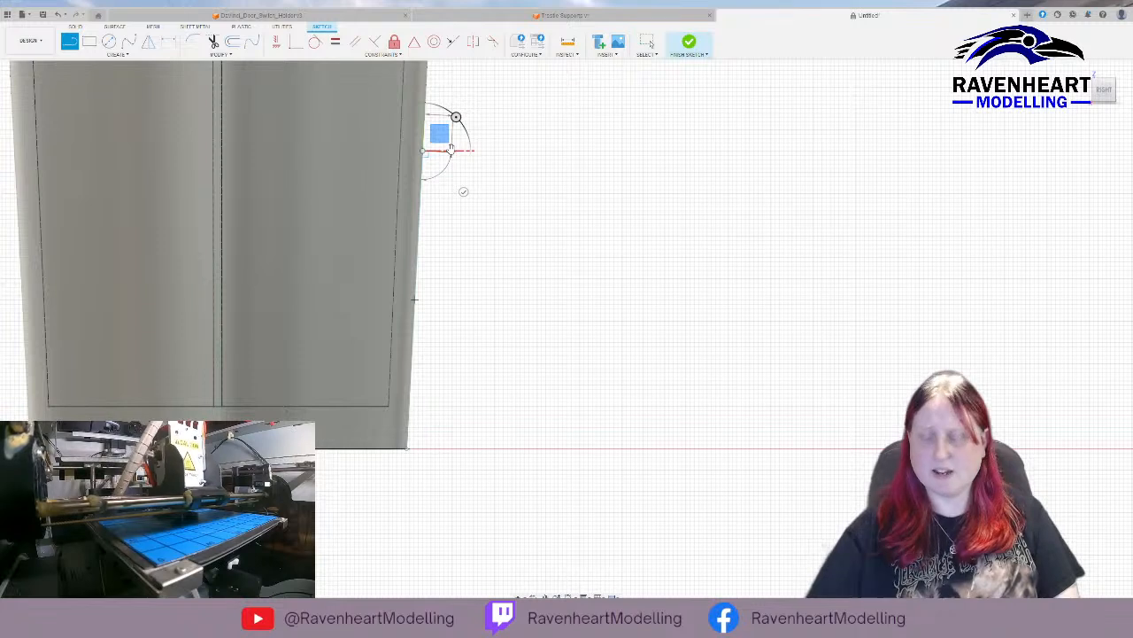
{"action": "left_click_drag", "start_coordinate": [451, 149], "coordinate": [441, 161]}
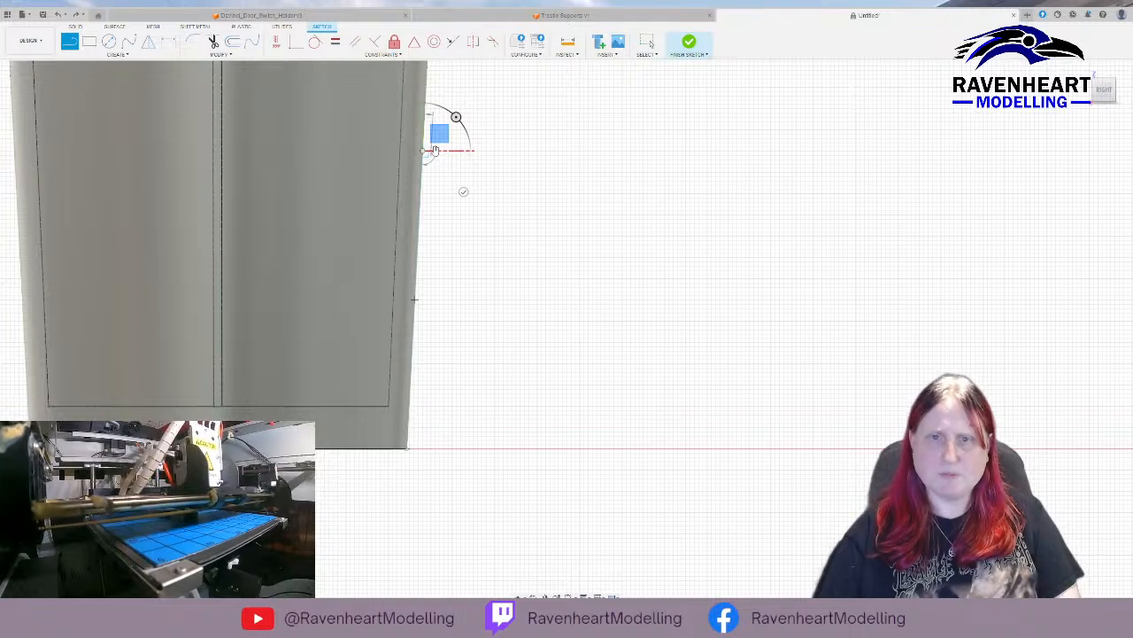
{"action": "key", "text": "Escape"}
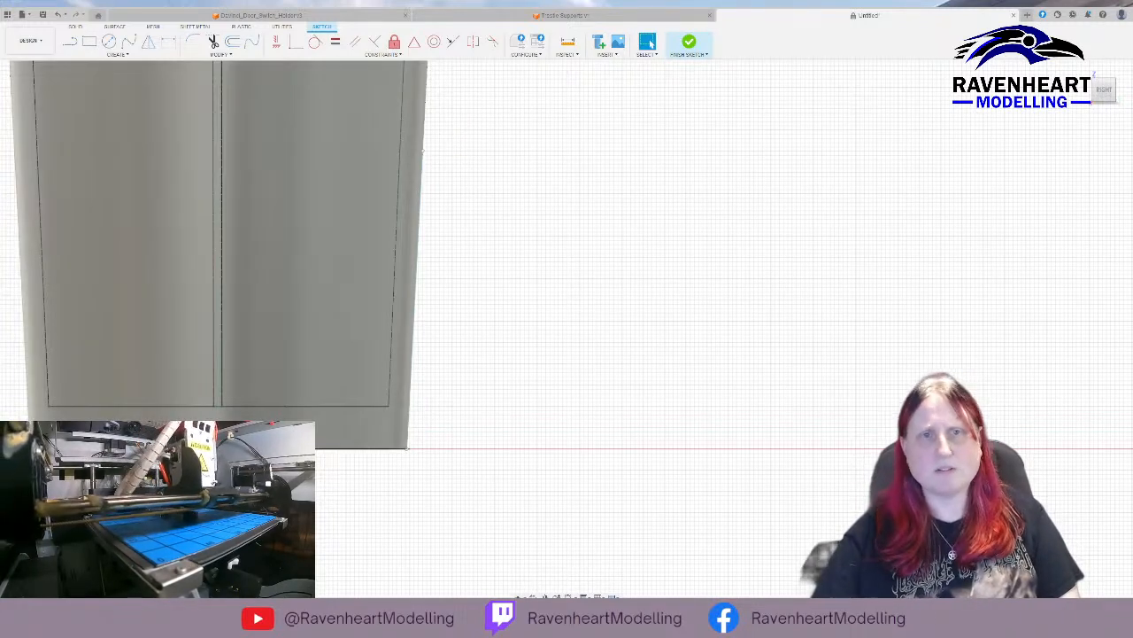
Draw a 2 mm horizontal line outward from the upper end of the line along the outer wall.
{"action": "left_click", "coordinate": [70, 42]}
{"action": "scroll", "coordinate": [442, 156], "scroll_direction": "up", "scroll_amount": 4}
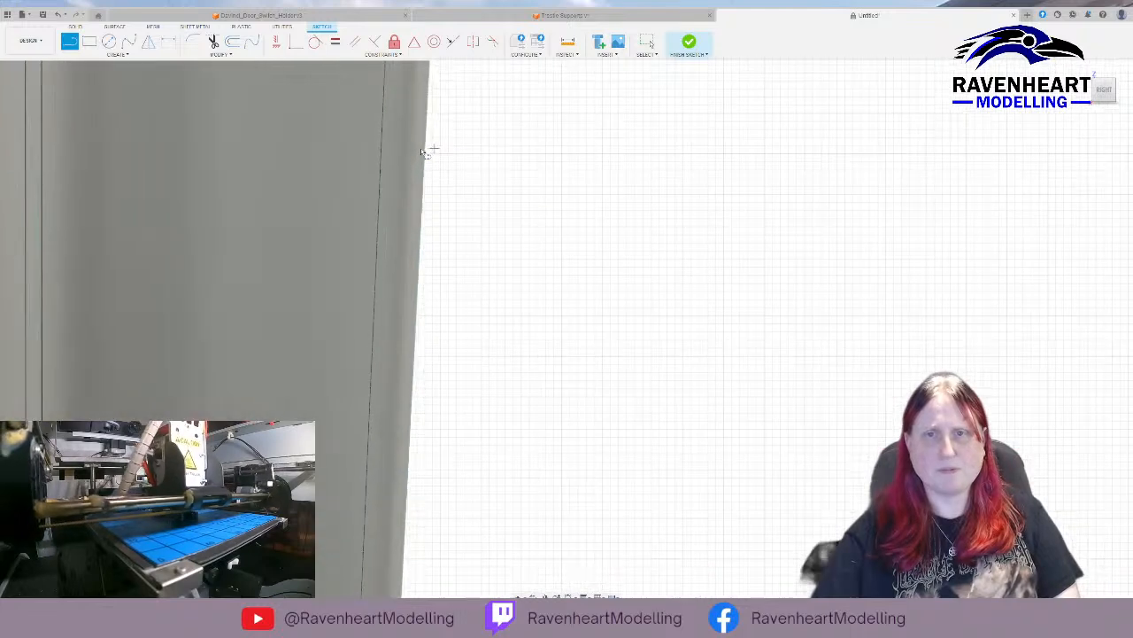
{"action": "left_click", "coordinate": [413, 153]}
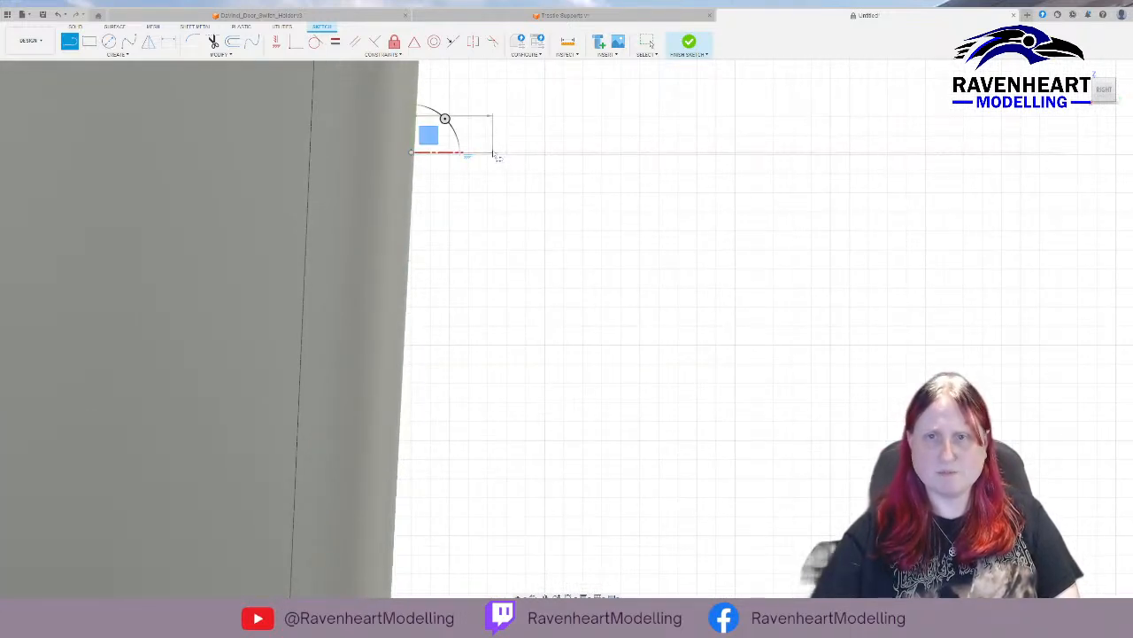
{"action": "type", "text": "2"}
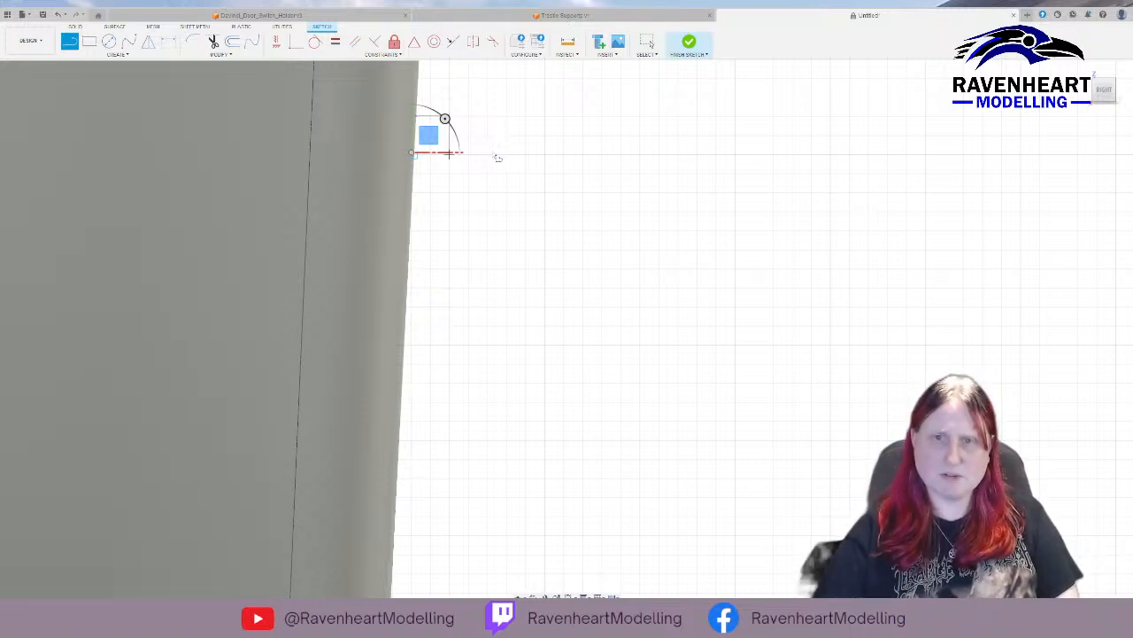
{"action": "key", "text": "Return"}
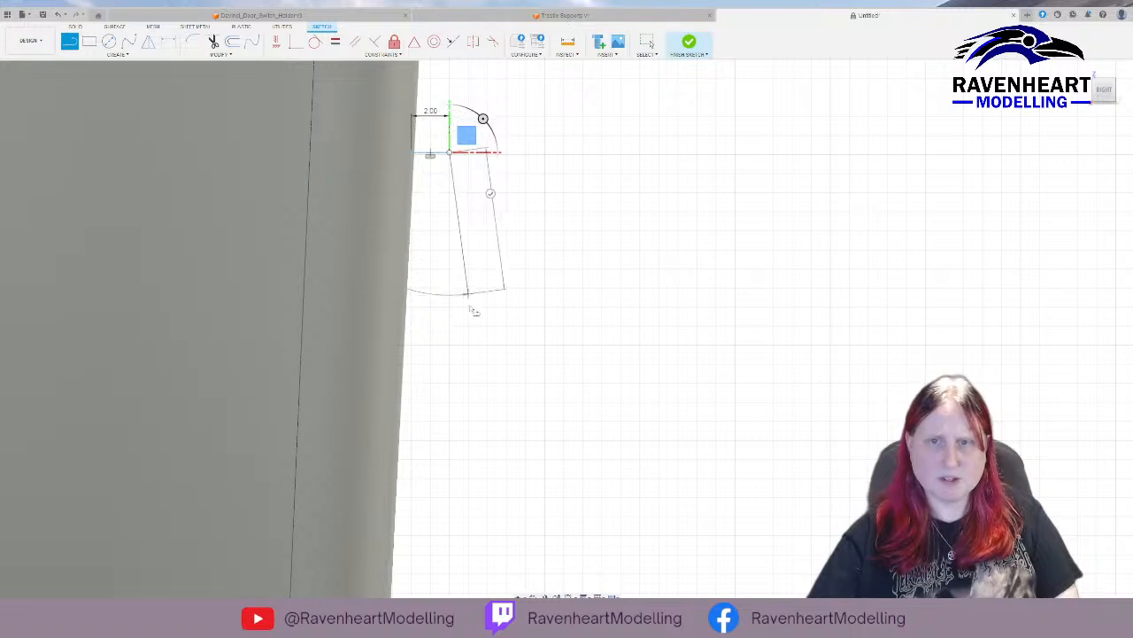
Draw a slanted line down and outward to just above the base level, continuing with a horizontal line outward for the foot.
{"action": "mouse_move", "coordinate": [476, 306]}
{"action": "middle_mouse_down"}
{"action": "mouse_move", "coordinate": [494, 366]}
{"action": "mouse_move", "coordinate": [502, 522]}
{"action": "middle_mouse_up"}
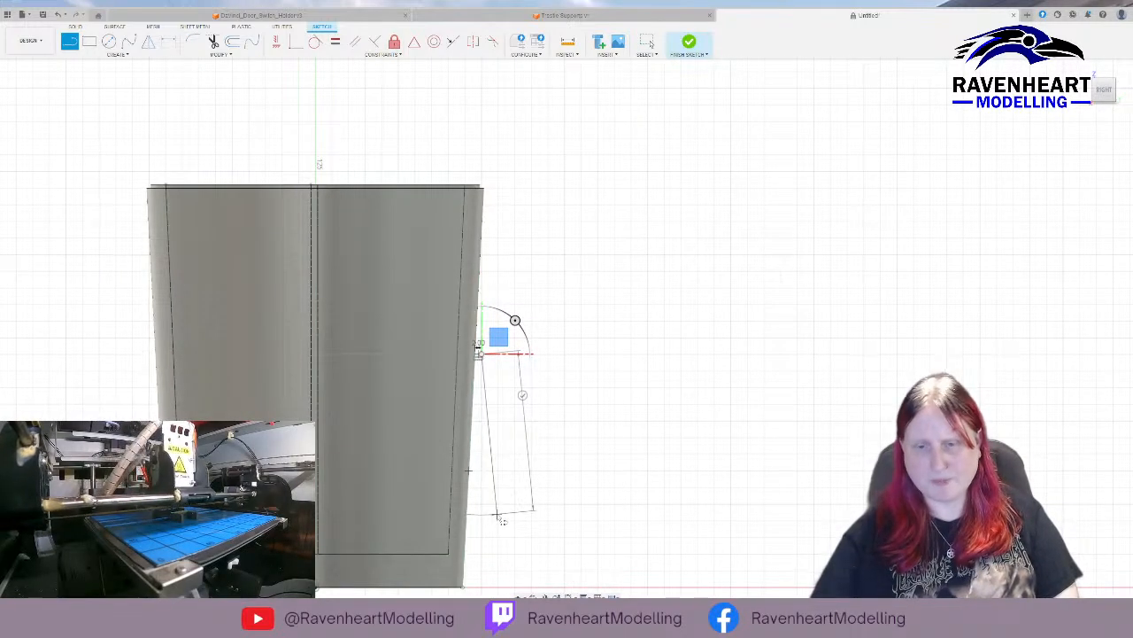
{"action": "left_click", "coordinate": [498, 570]}
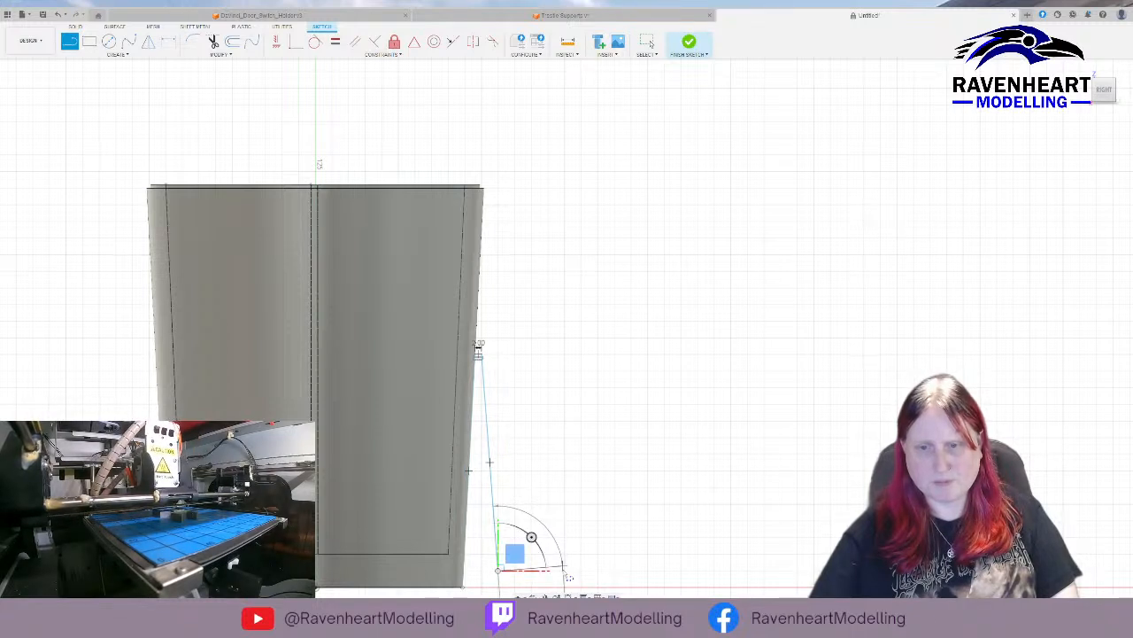
{"action": "scroll", "coordinate": [566, 576], "scroll_direction": "down", "scroll_amount": 3}
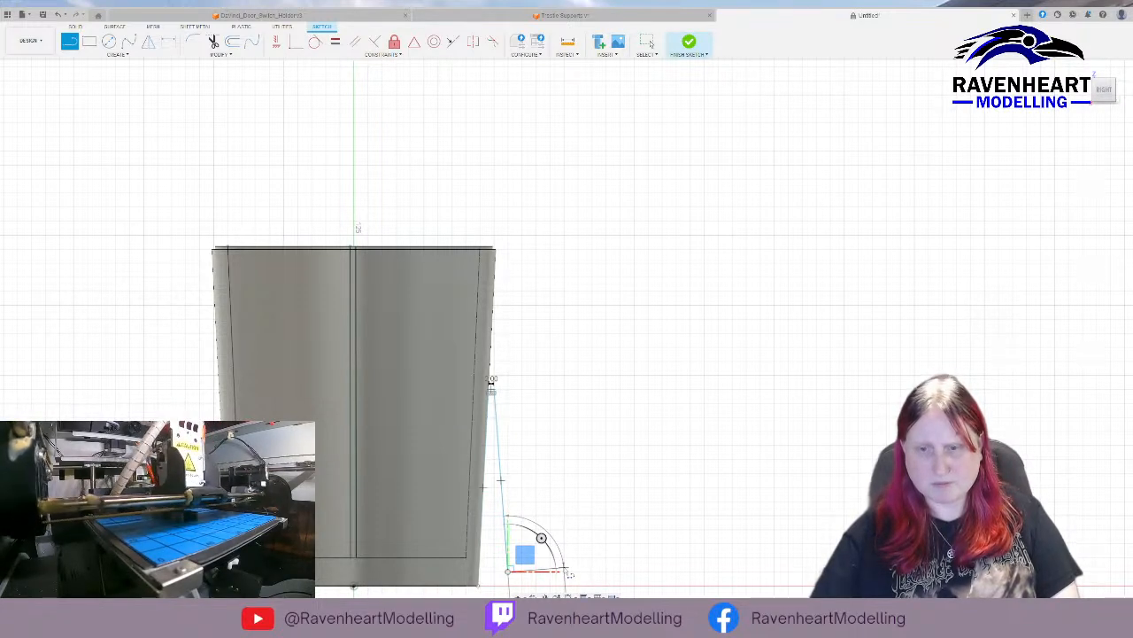
{"action": "scroll", "coordinate": [569, 574], "scroll_direction": "up", "scroll_amount": 5}
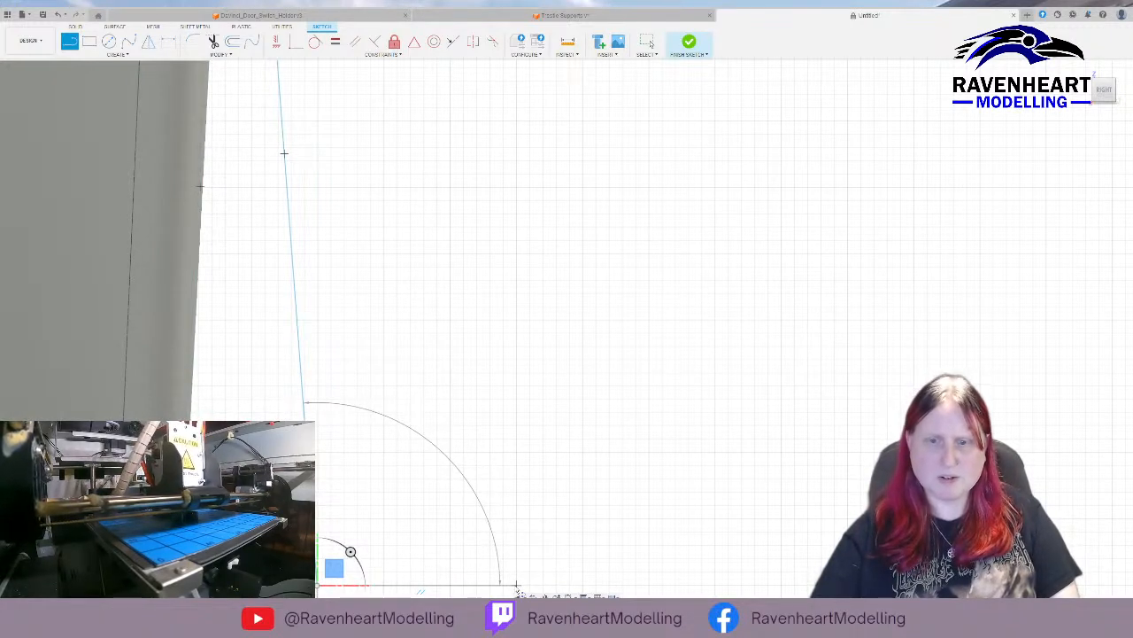
{"action": "left_click", "coordinate": [517, 589]}
Drop a vertical line from the foot's outer end to the base level, close the profile at the container's base corner, and finish the sketch.
{"action": "middle_click_drag", "start_coordinate": [519, 266], "coordinate": [491, 585]}
{"action": "middle_click_drag", "start_coordinate": [464, 152], "coordinate": [460, 354]}
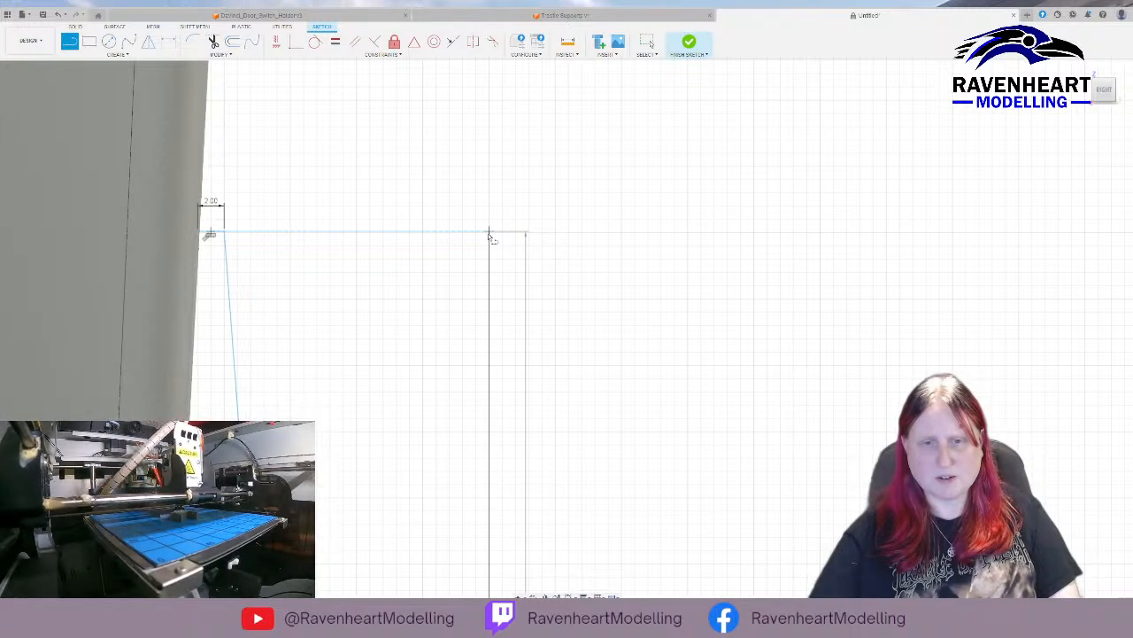
{"action": "middle_click_drag", "start_coordinate": [500, 432], "coordinate": [520, 38]}
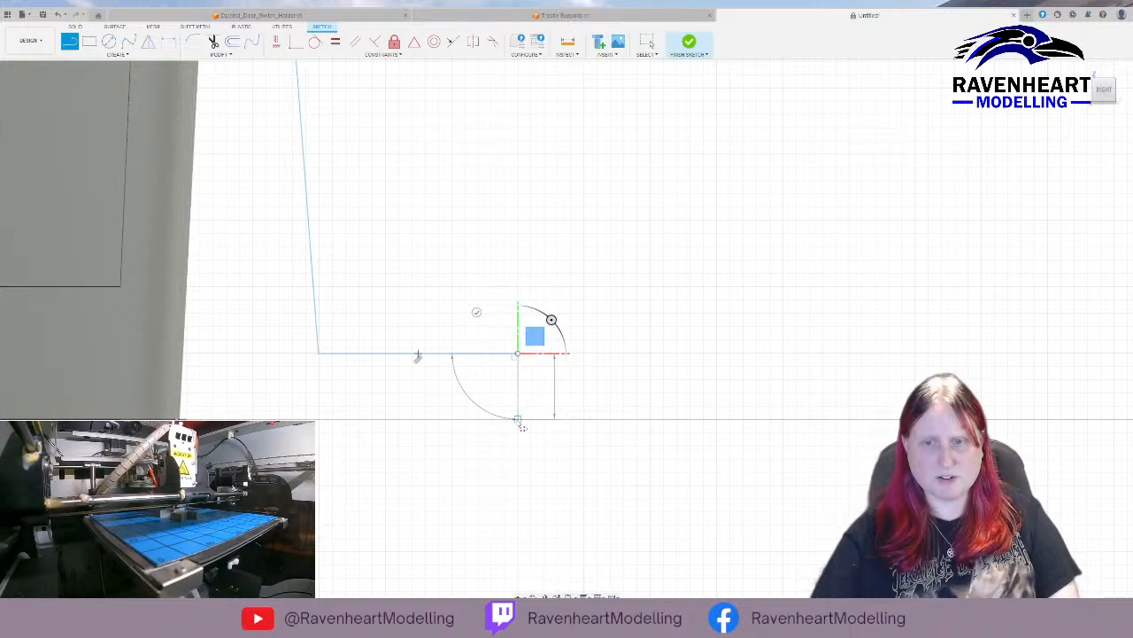
{"action": "left_click", "coordinate": [519, 418]}
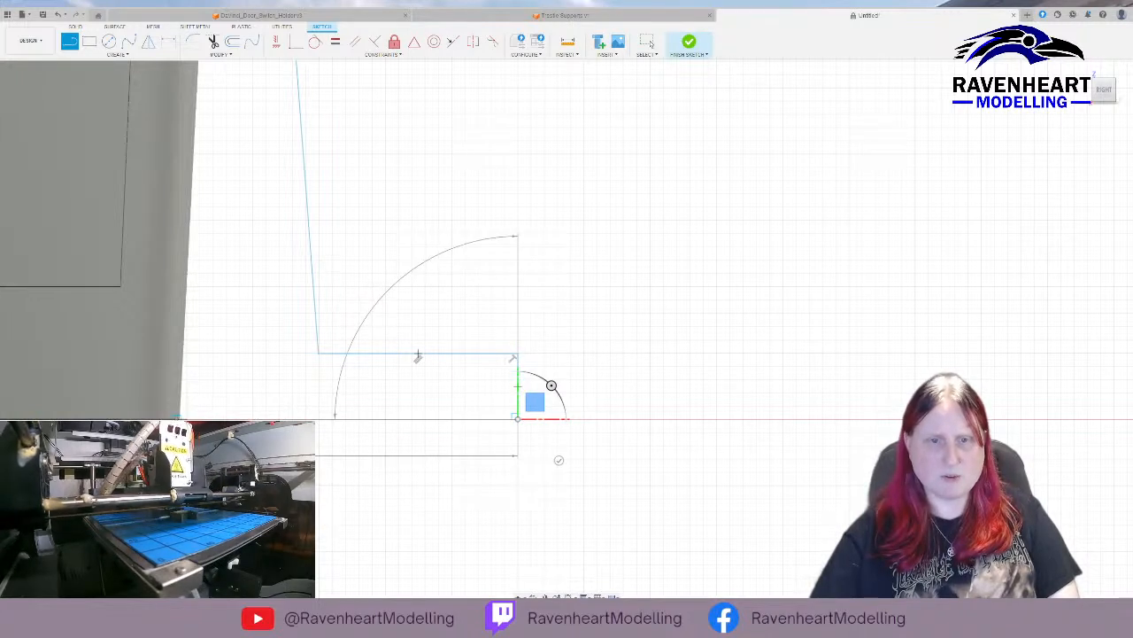
{"action": "left_click", "coordinate": [180, 417]}
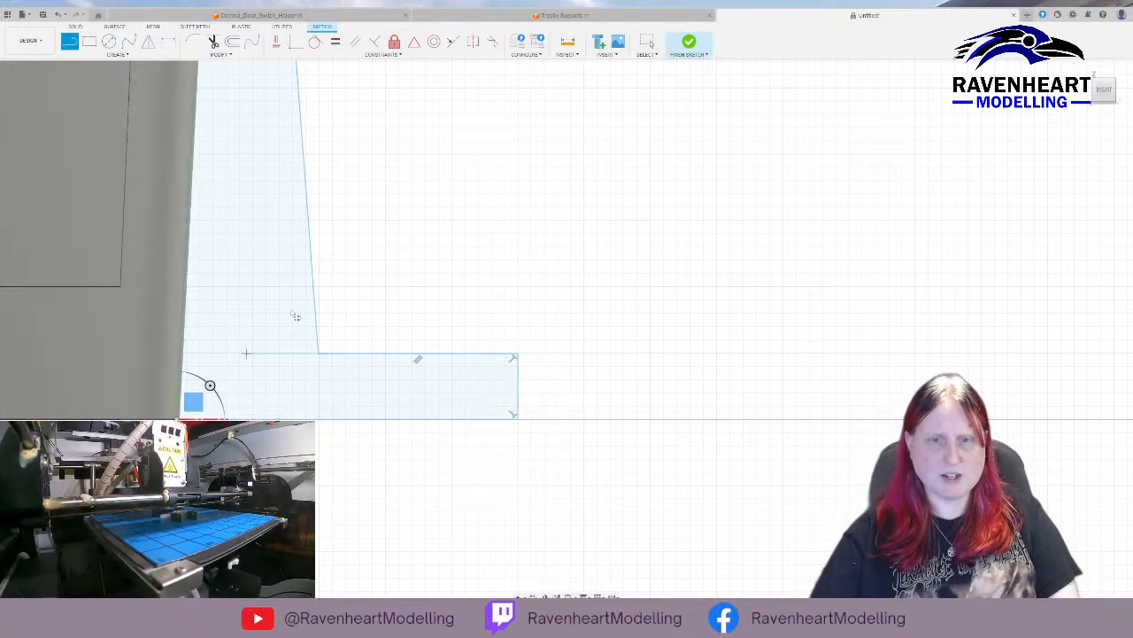
{"action": "scroll", "coordinate": [424, 246], "scroll_direction": "down", "scroll_amount": 3}
{"action": "scroll", "coordinate": [424, 244], "scroll_direction": "down", "scroll_amount": 3}
{"action": "middle_click_drag", "start_coordinate": [468, 170], "coordinate": [414, 395]}
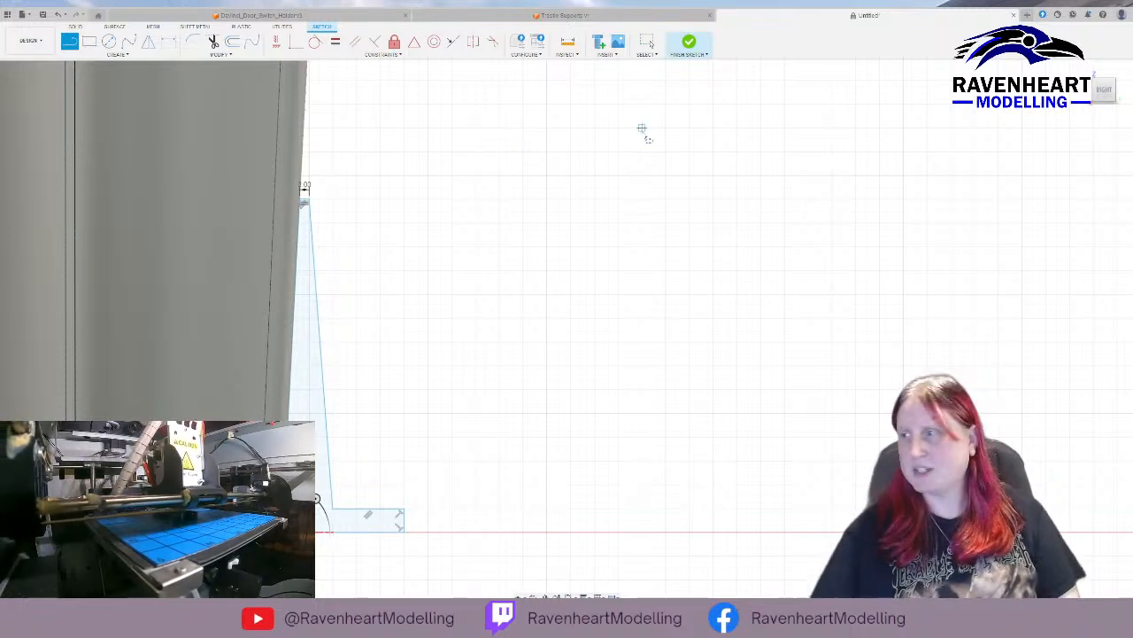
{"action": "left_click", "coordinate": [689, 42]}
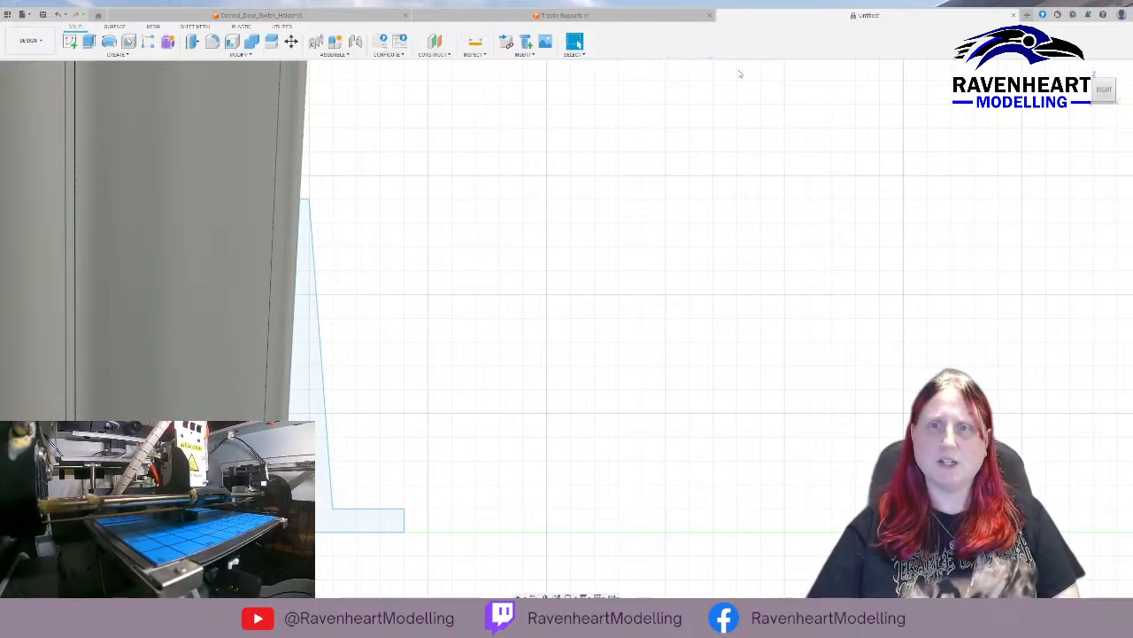
{"action": "left_click", "coordinate": [316, 337]}
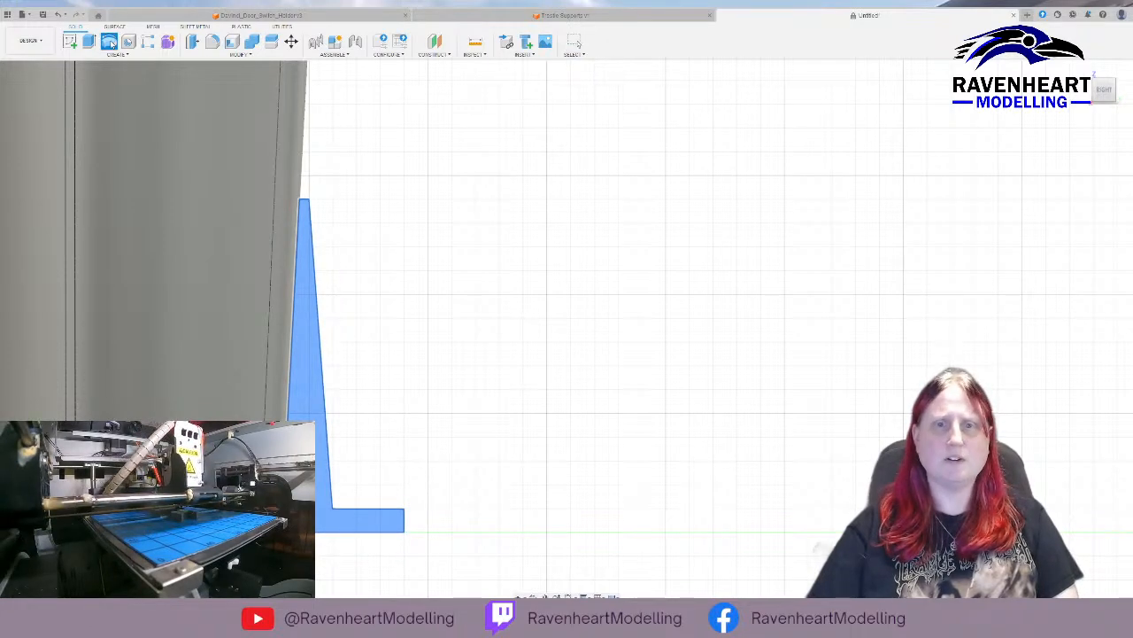
{"action": "middle_click_drag", "start_coordinate": [597, 179], "coordinate": [543, 227], "text": "shift"}
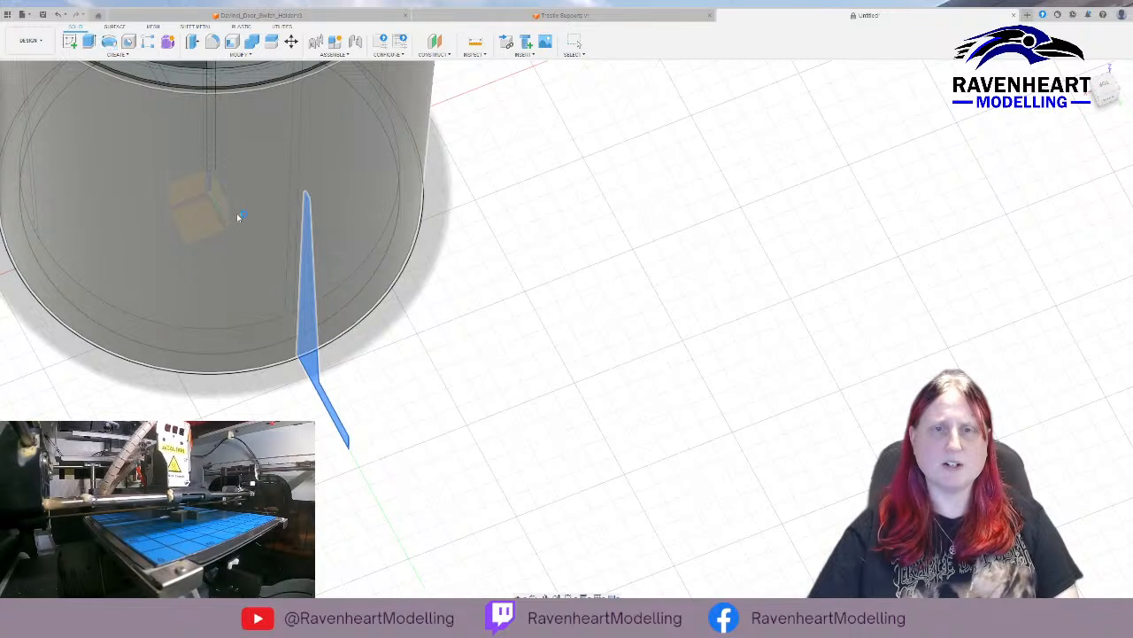
{"action": "key", "text": "Escape"}
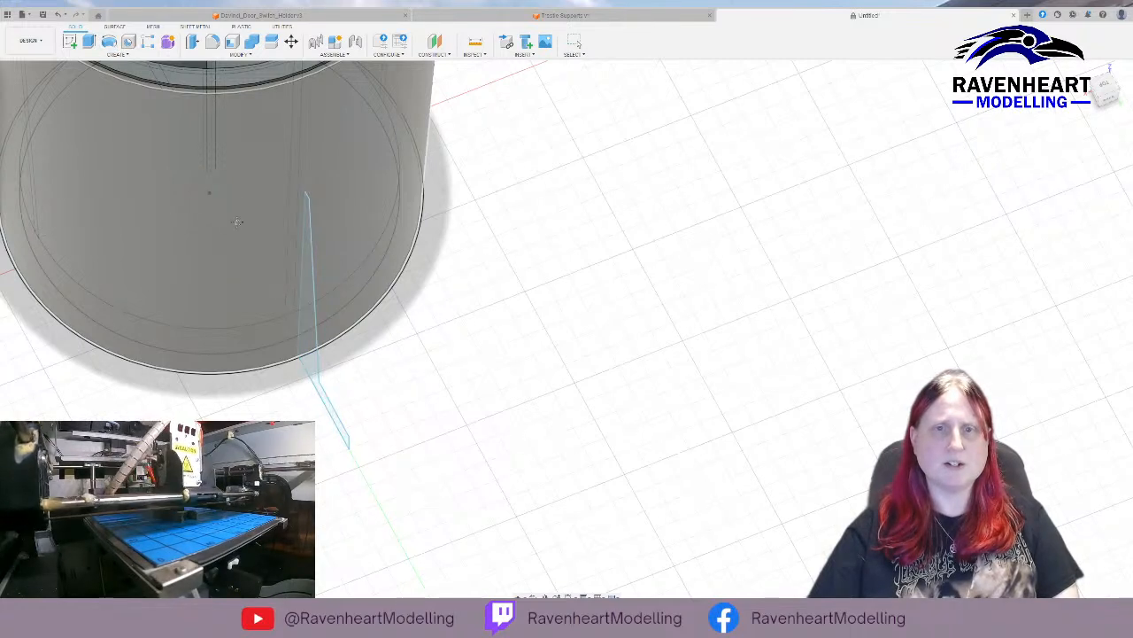
{"action": "middle_click_drag", "start_coordinate": [310, 332], "coordinate": [742, 272], "text": "shift"}
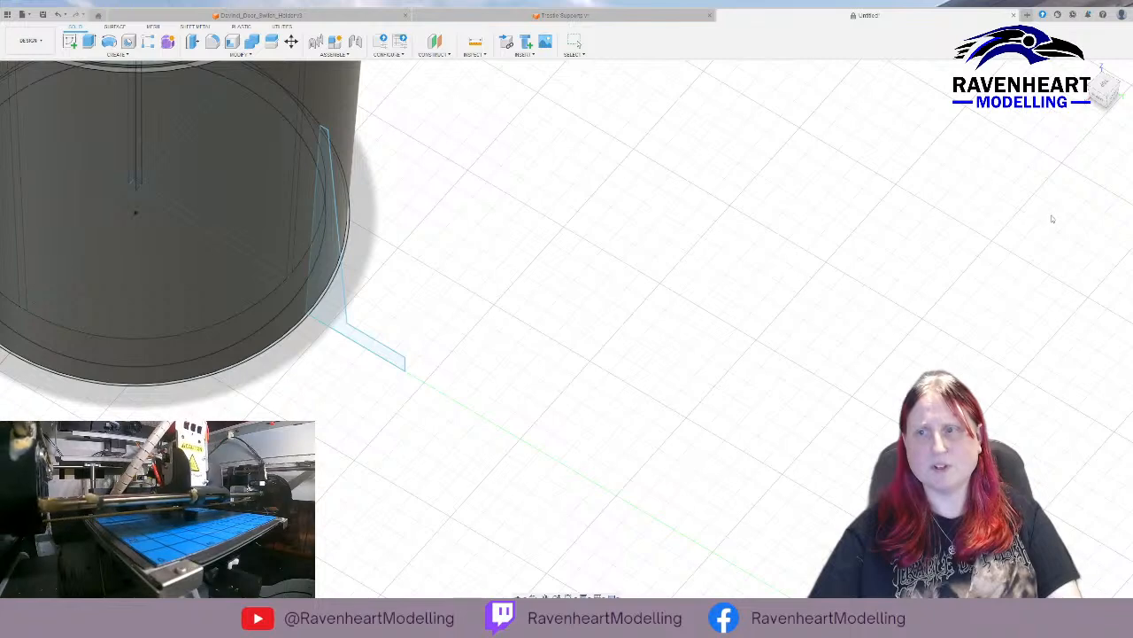
{"action": "key", "text": "Escape"}
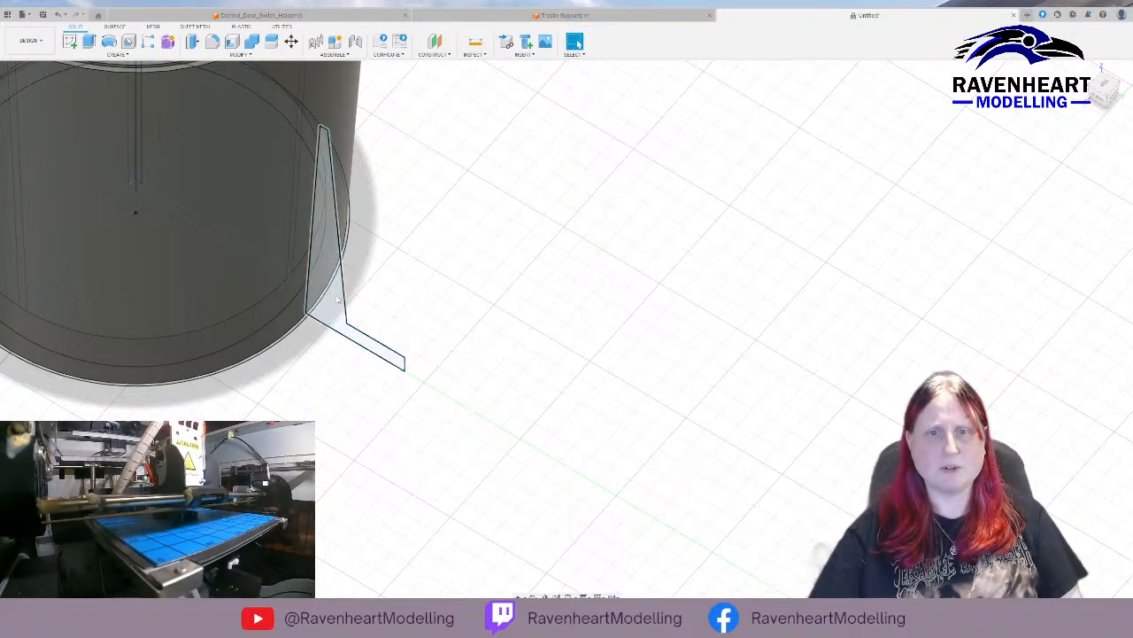
{"action": "left_click", "coordinate": [372, 344]}
{"action": "double_click", "coordinate": [67, 99]}
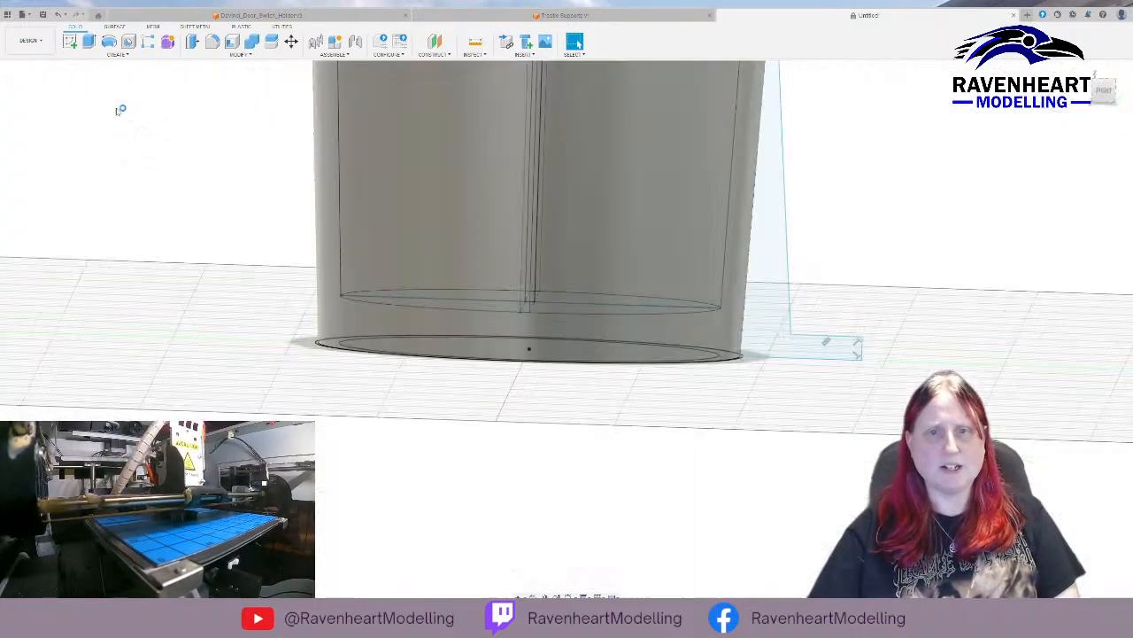
{"action": "left_click", "coordinate": [805, 263]}
{"action": "left_click", "coordinate": [690, 44]}
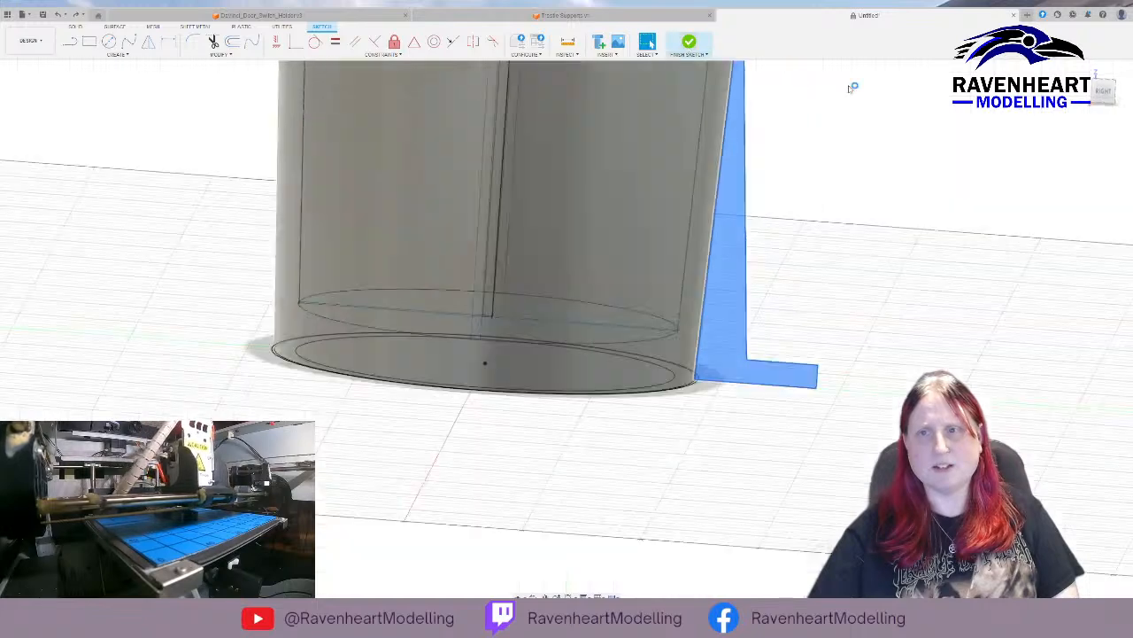
{"action": "left_click", "coordinate": [108, 42]}
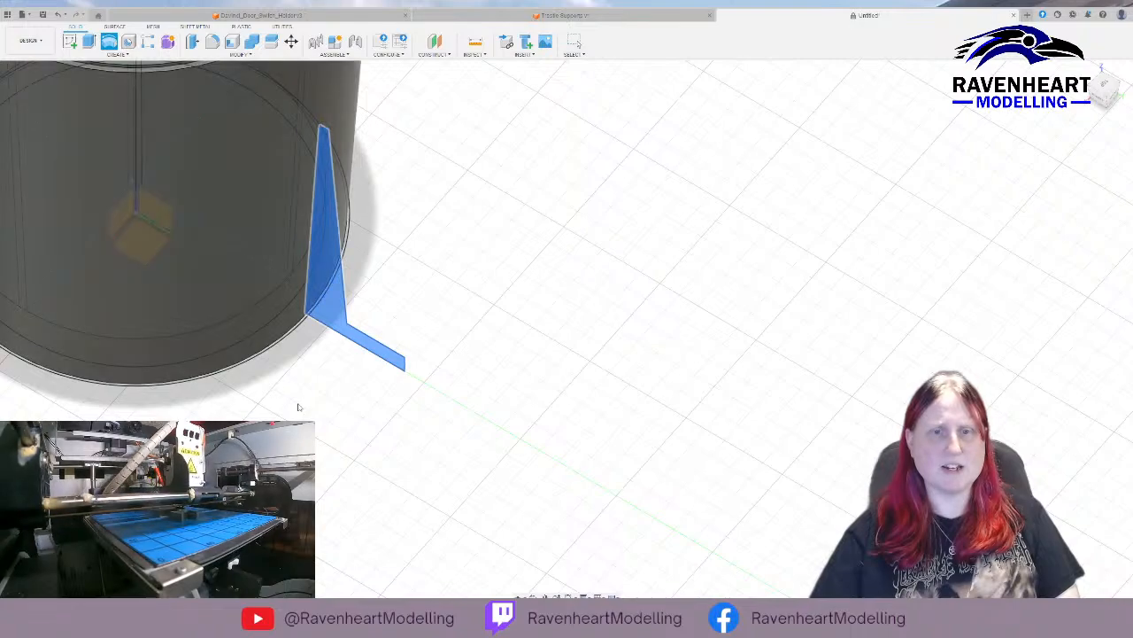
{"action": "middle_click_drag", "start_coordinate": [301, 402], "coordinate": [435, 355], "text": "shift"}
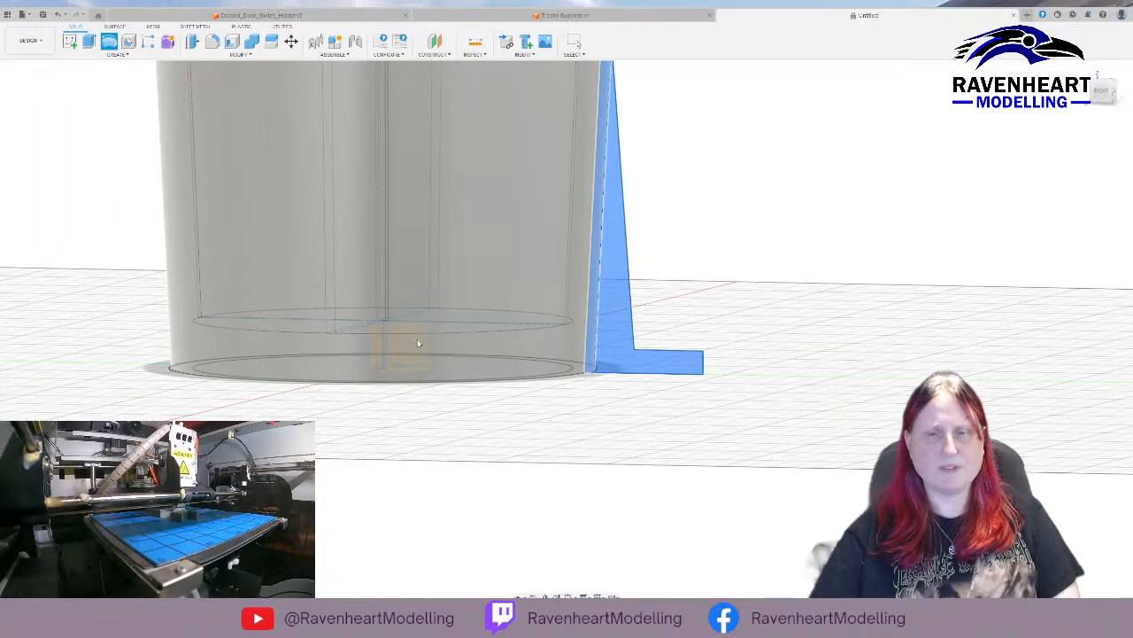
{"action": "scroll", "coordinate": [417, 341], "scroll_direction": "up", "scroll_amount": 3}
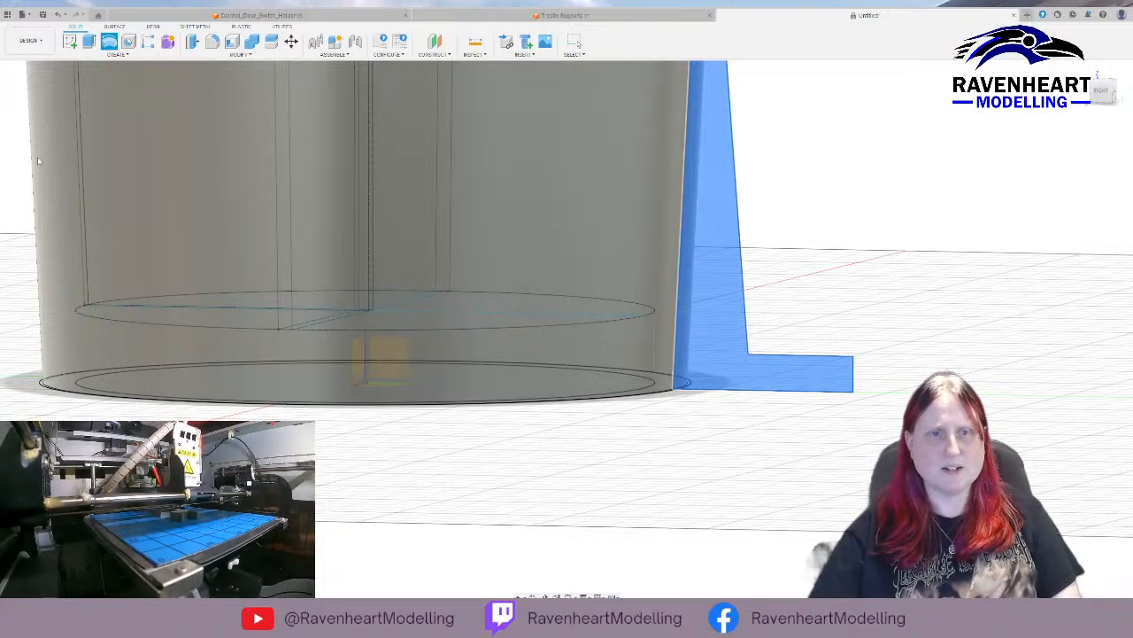
{"action": "left_click", "coordinate": [41, 136]}
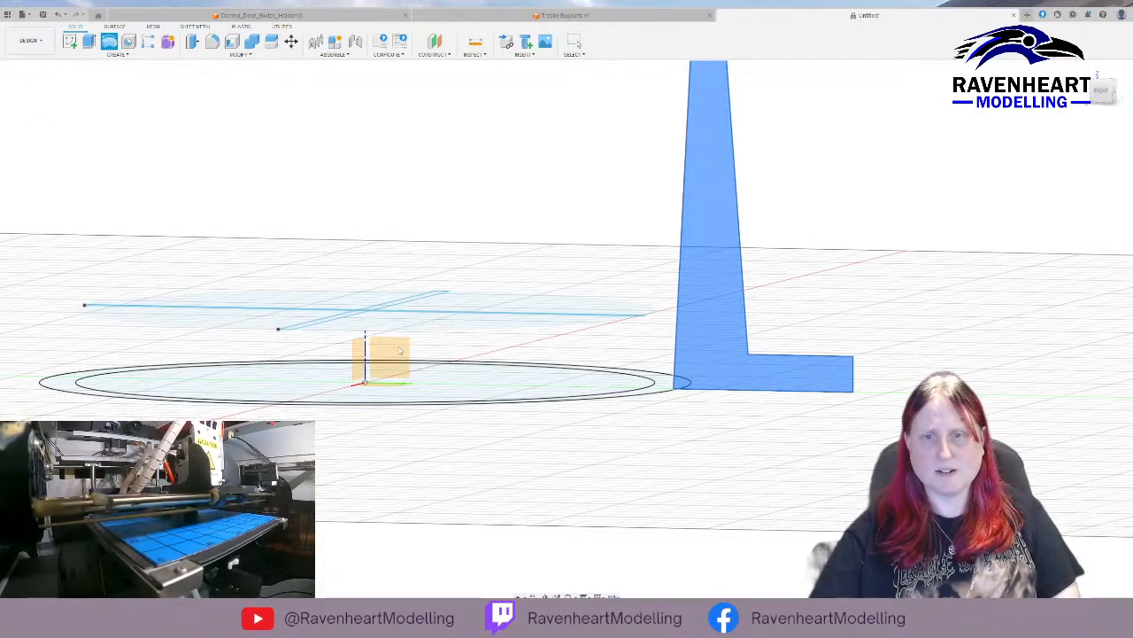
{"action": "middle_click_drag", "start_coordinate": [385, 350], "coordinate": [395, 348], "text": "shift"}
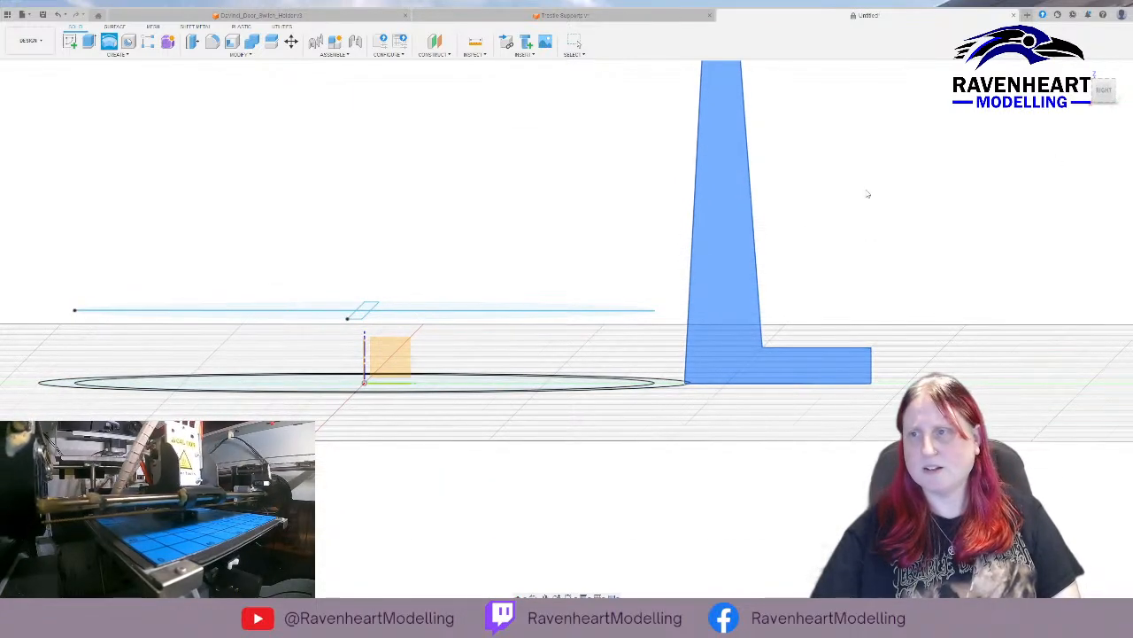
{"action": "middle_click_drag", "start_coordinate": [401, 389], "coordinate": [399, 386], "text": "shift"}
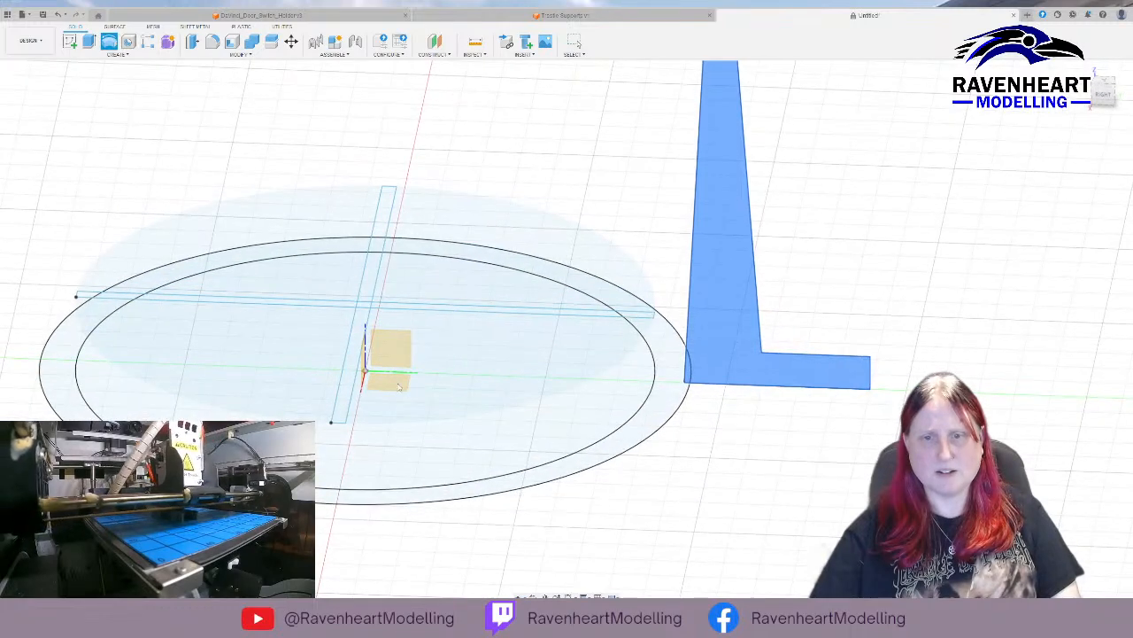
{"action": "left_click", "coordinate": [425, 311]}
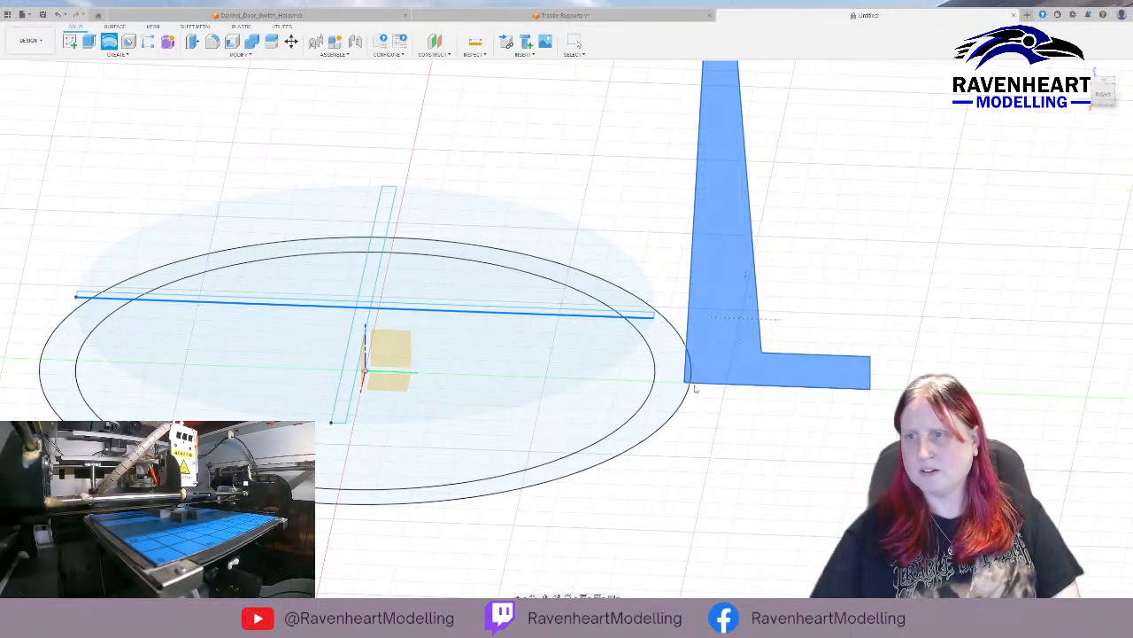
{"action": "left_click", "coordinate": [1096, 157]}
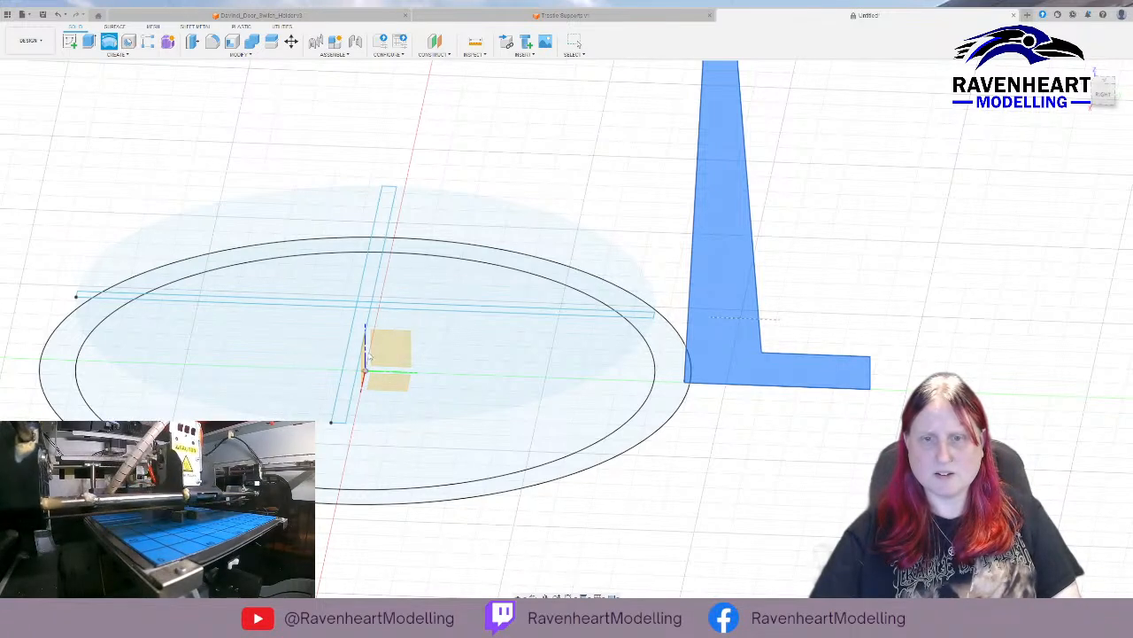
{"action": "left_click", "coordinate": [366, 355]}
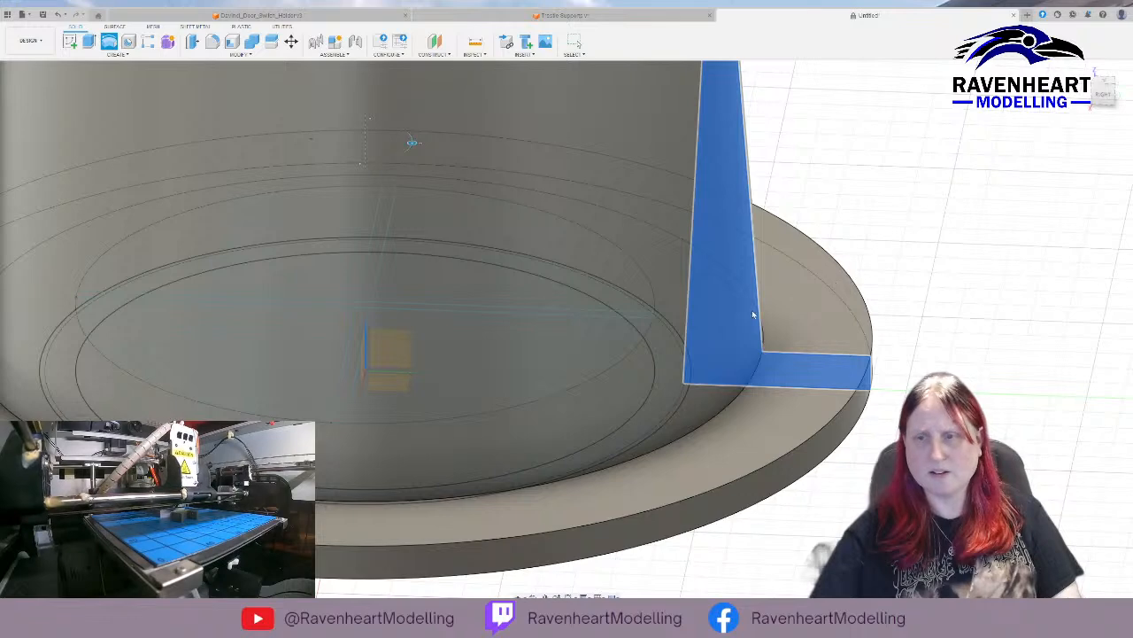
{"action": "scroll", "coordinate": [721, 326], "scroll_direction": "down", "scroll_amount": 5}
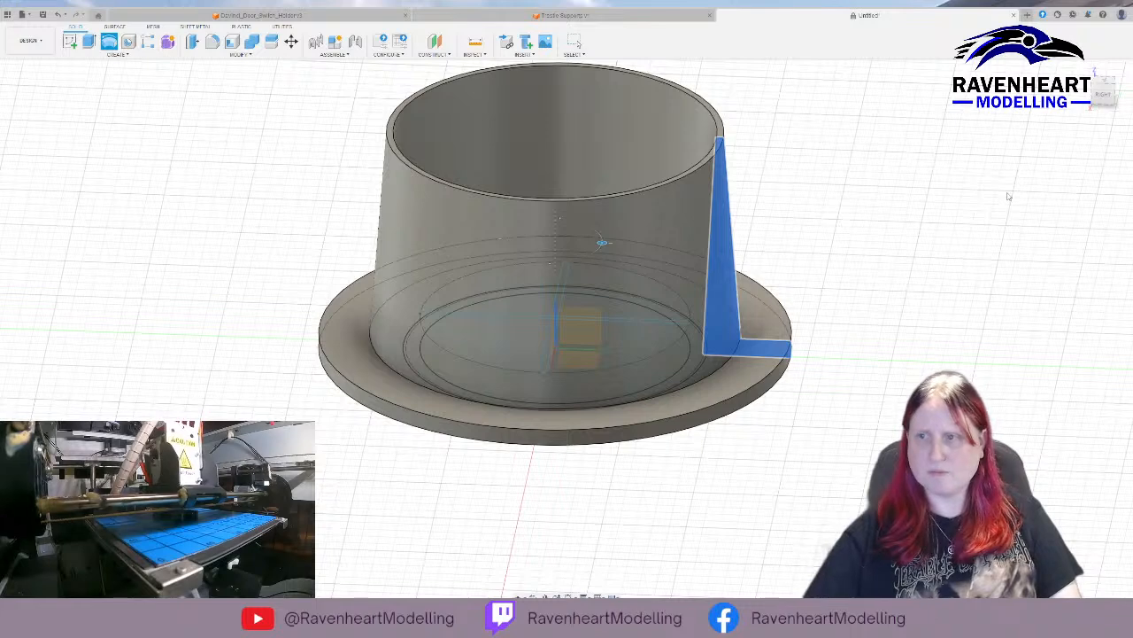
{"action": "key", "text": "Escape"}
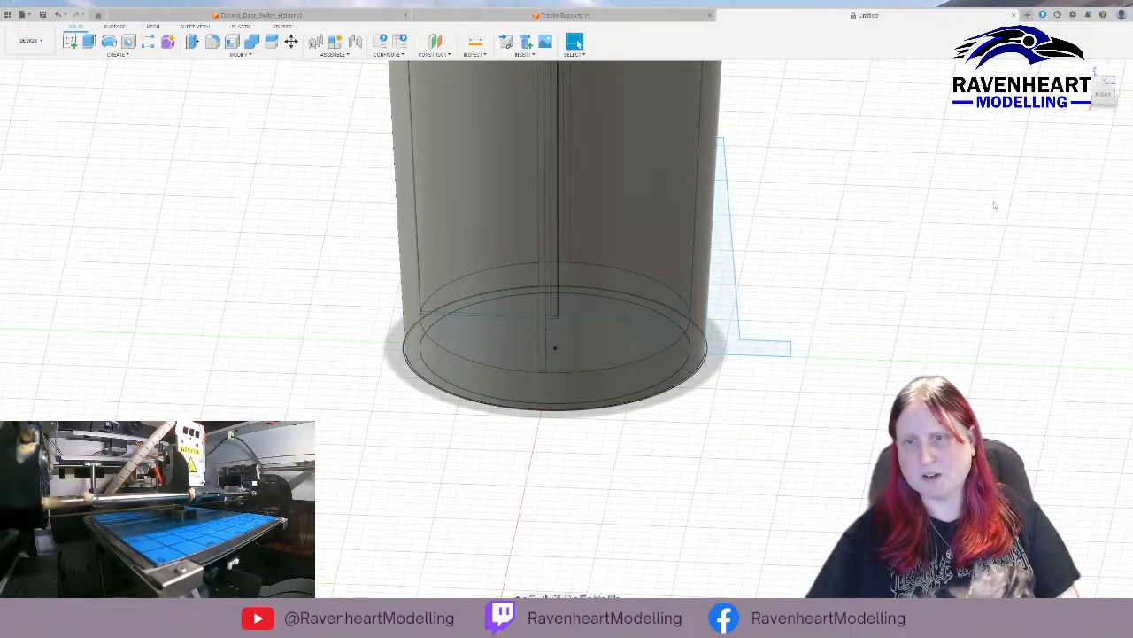
Try to revolve the support profile about the container's vertical centre axis without cutting the container, then clear the axis.
{"action": "left_click", "coordinate": [723, 288]}
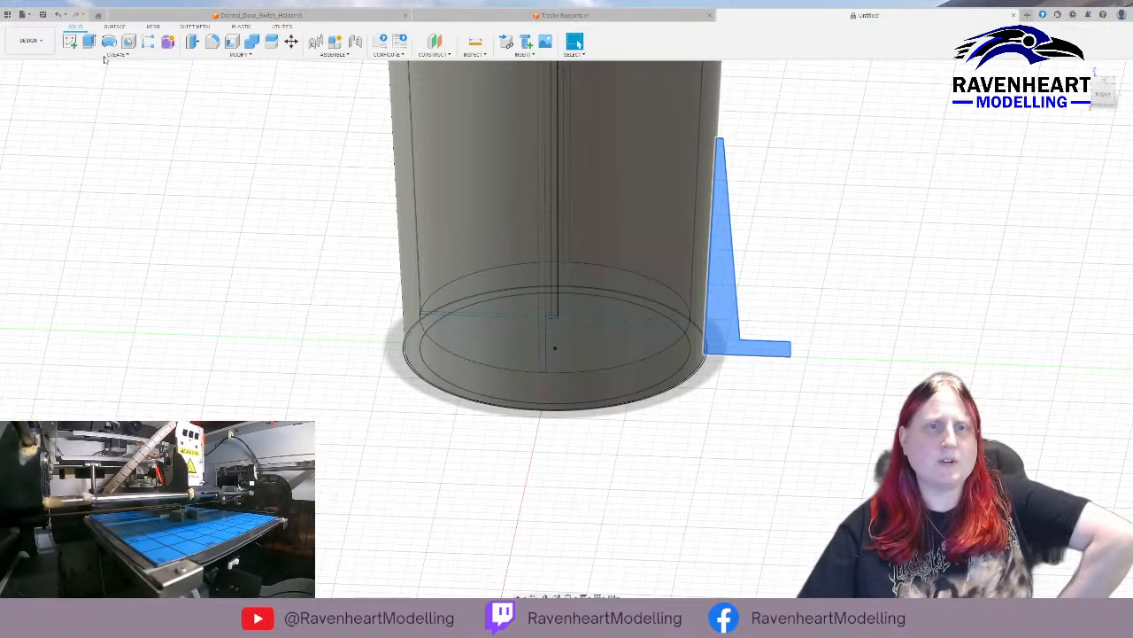
{"action": "left_click", "coordinate": [109, 41]}
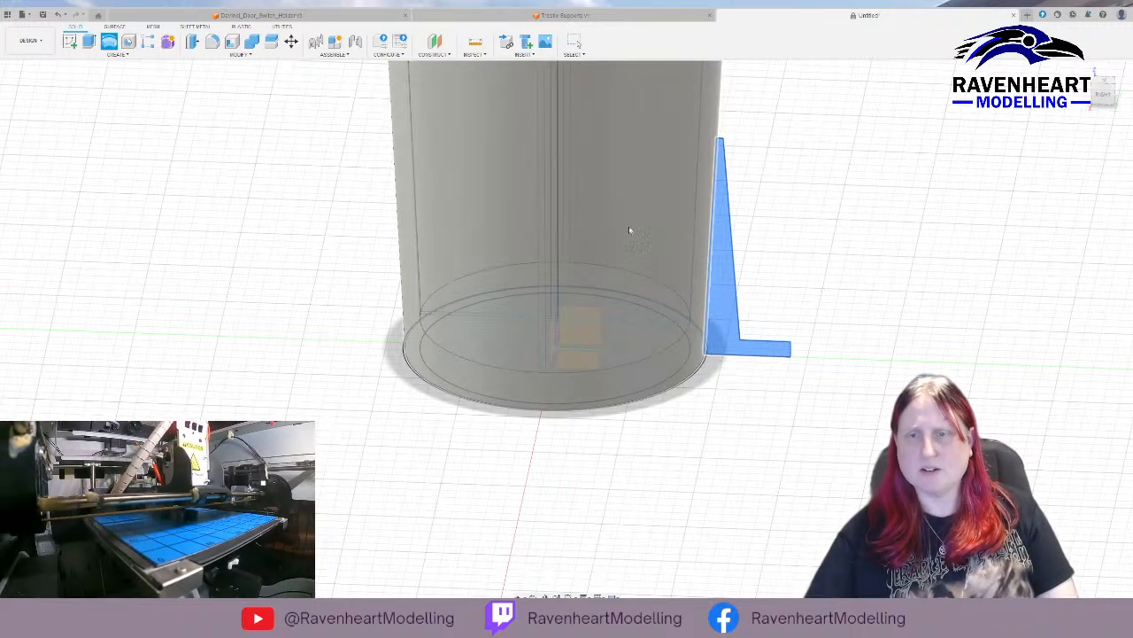
{"action": "left_click", "coordinate": [596, 315]}
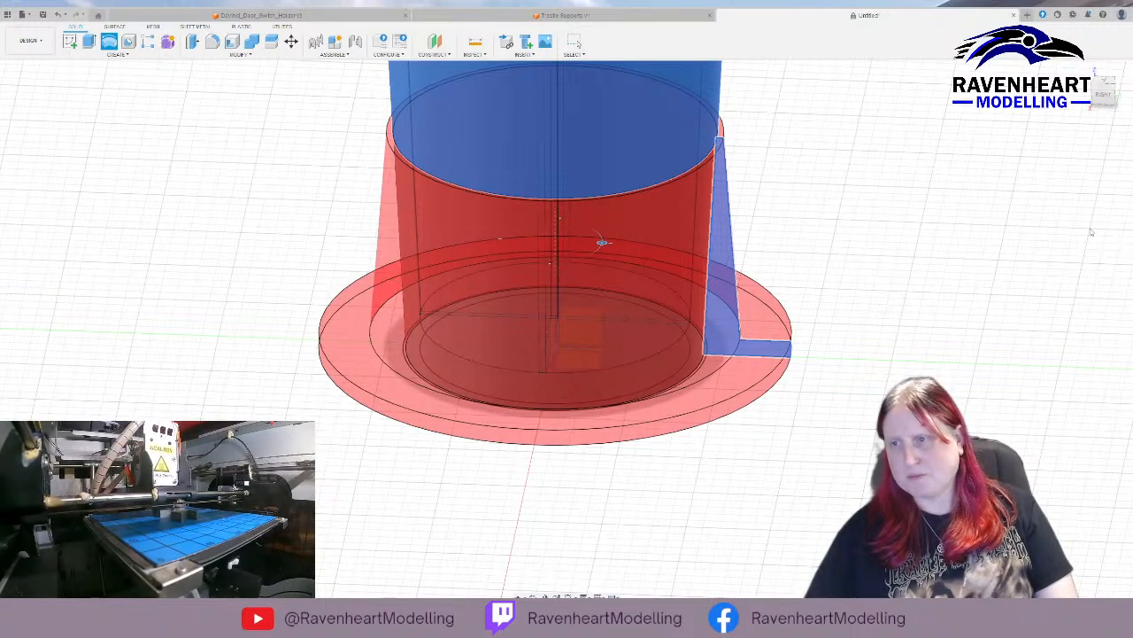
{"action": "left_click", "coordinate": [1085, 261]}
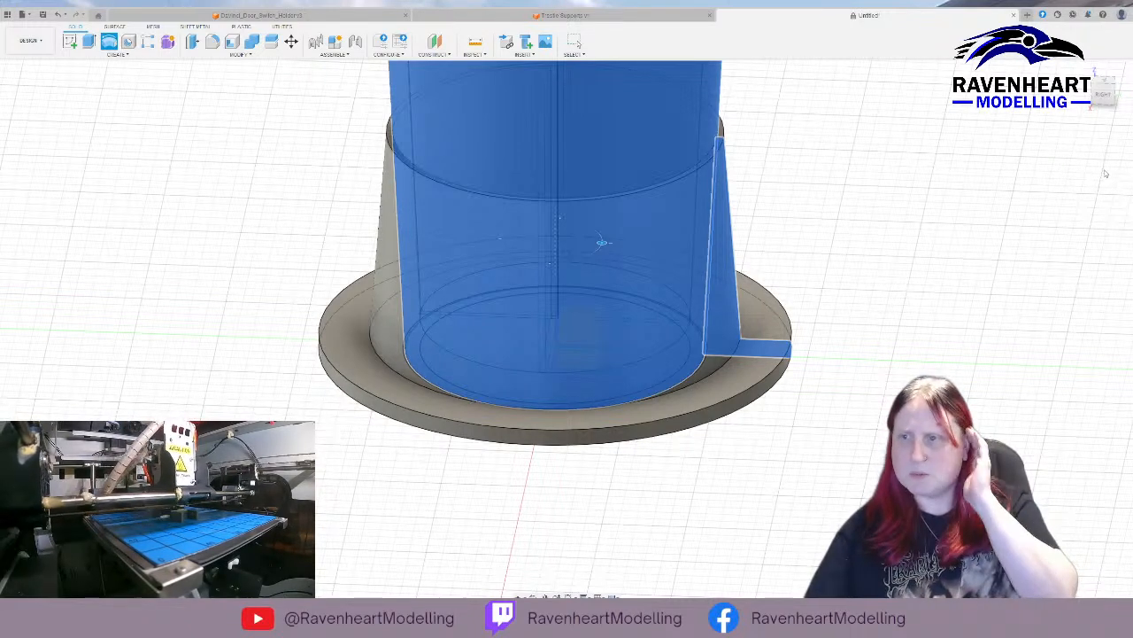
{"action": "left_click", "coordinate": [1080, 200]}
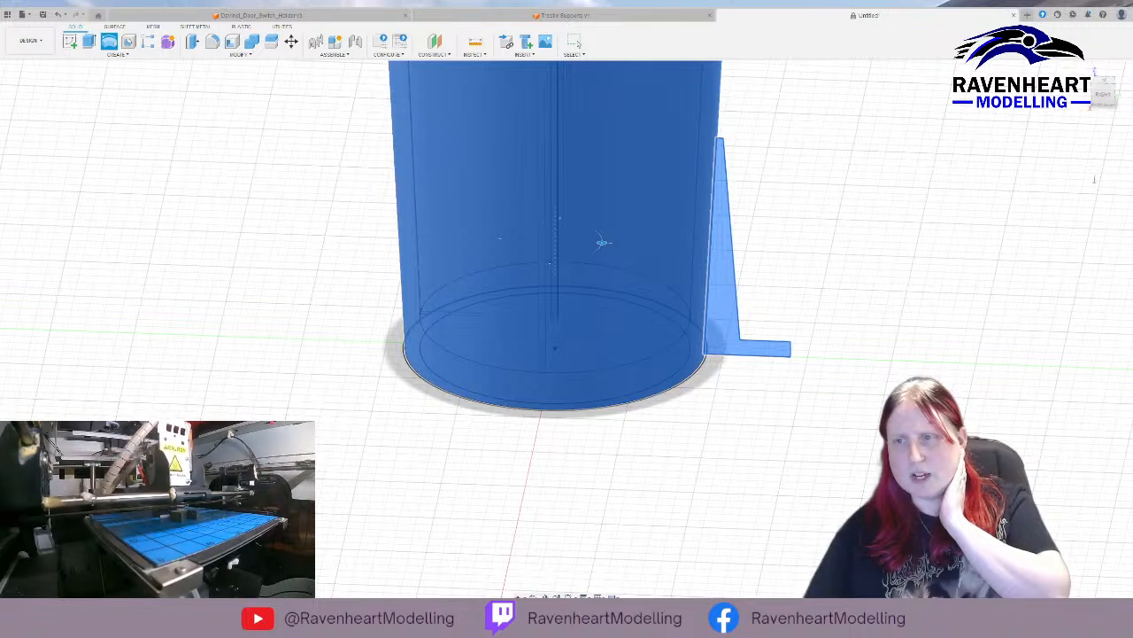
{"action": "left_click", "coordinate": [1092, 187]}
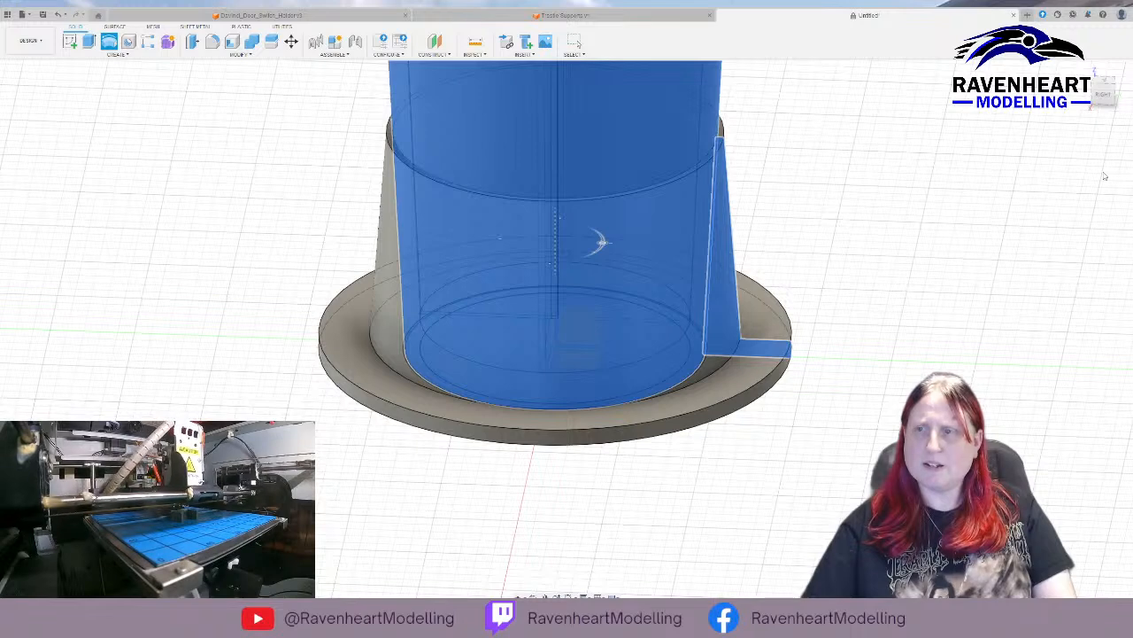
{"action": "left_click", "coordinate": [1102, 156]}
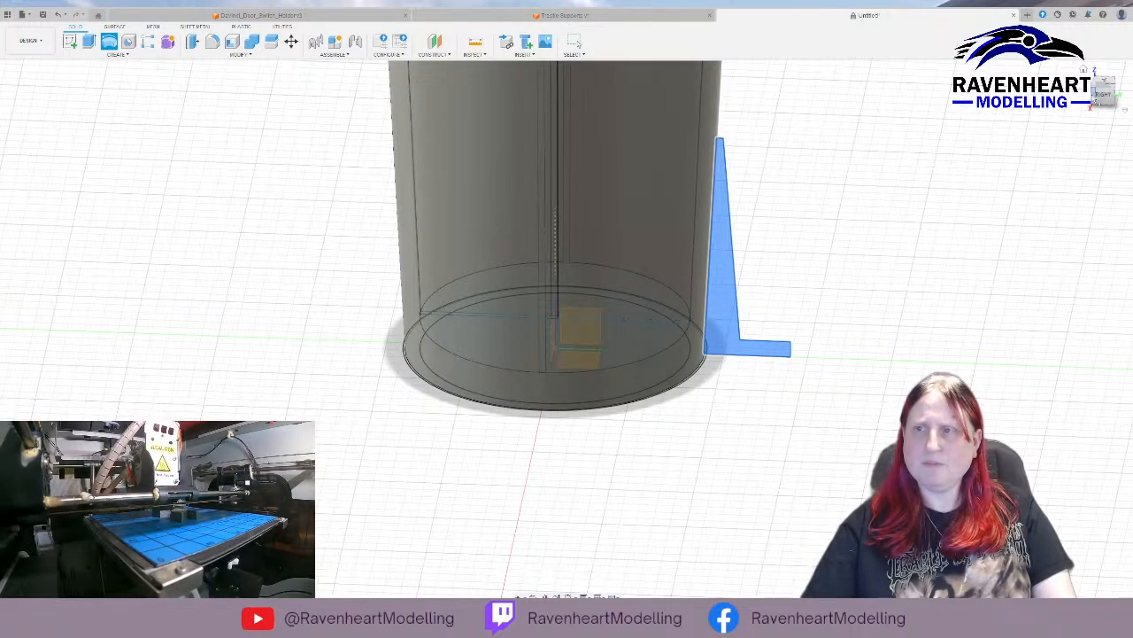
Revolve the support profile about the vertical outer edge of its foot to form a small tapered cup beside the container.
{"action": "left_click", "coordinate": [1102, 94]}
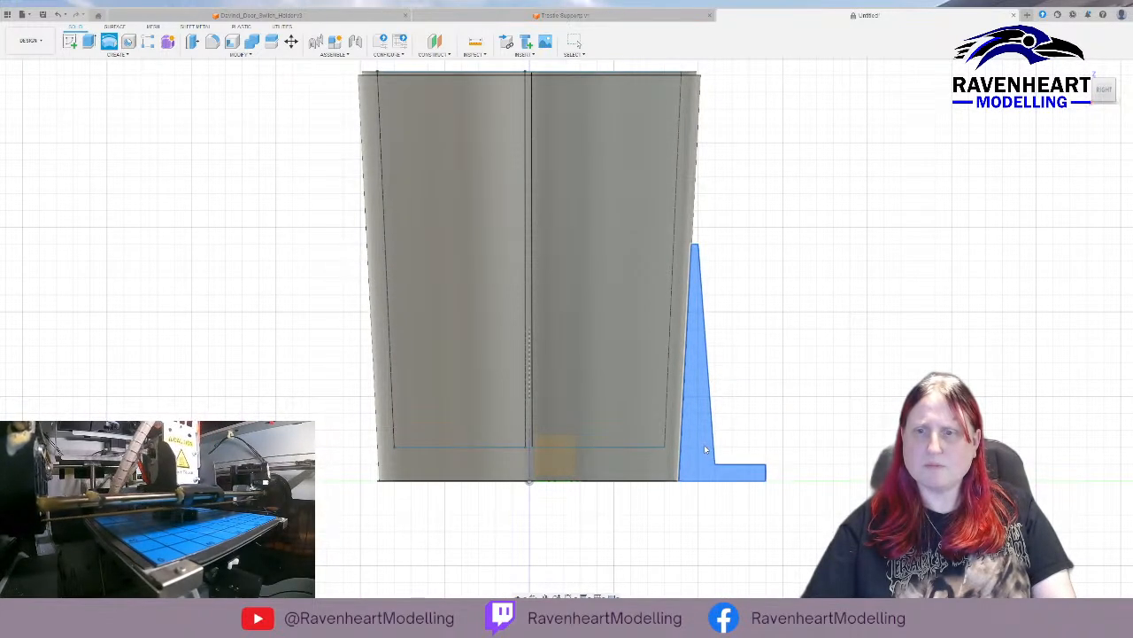
{"action": "left_click", "coordinate": [705, 450]}
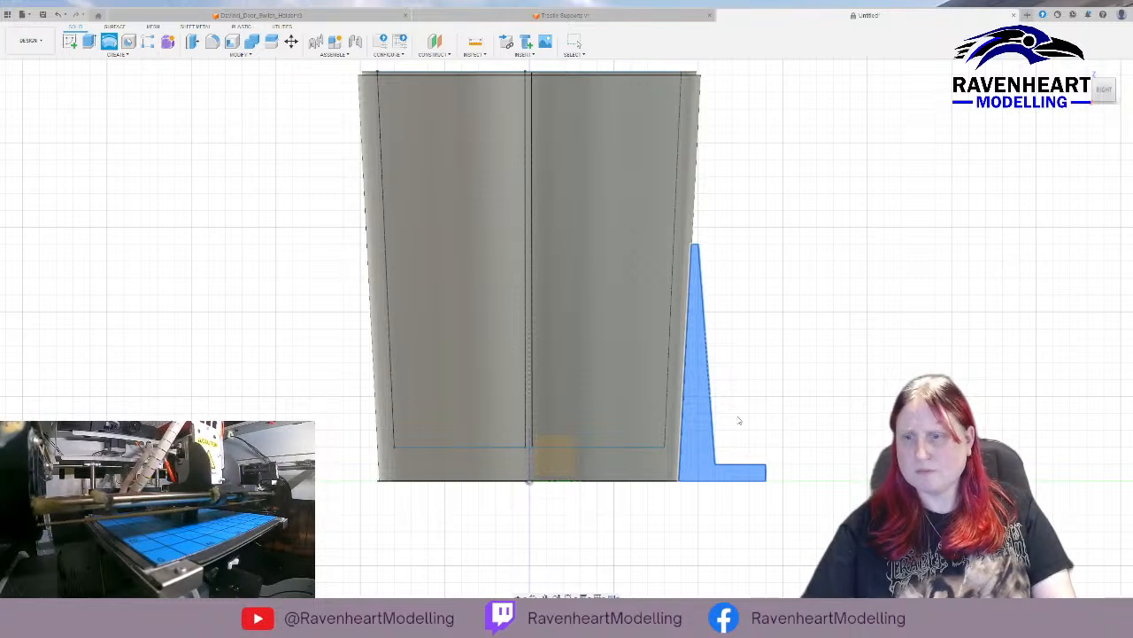
{"action": "left_click", "coordinate": [766, 478]}
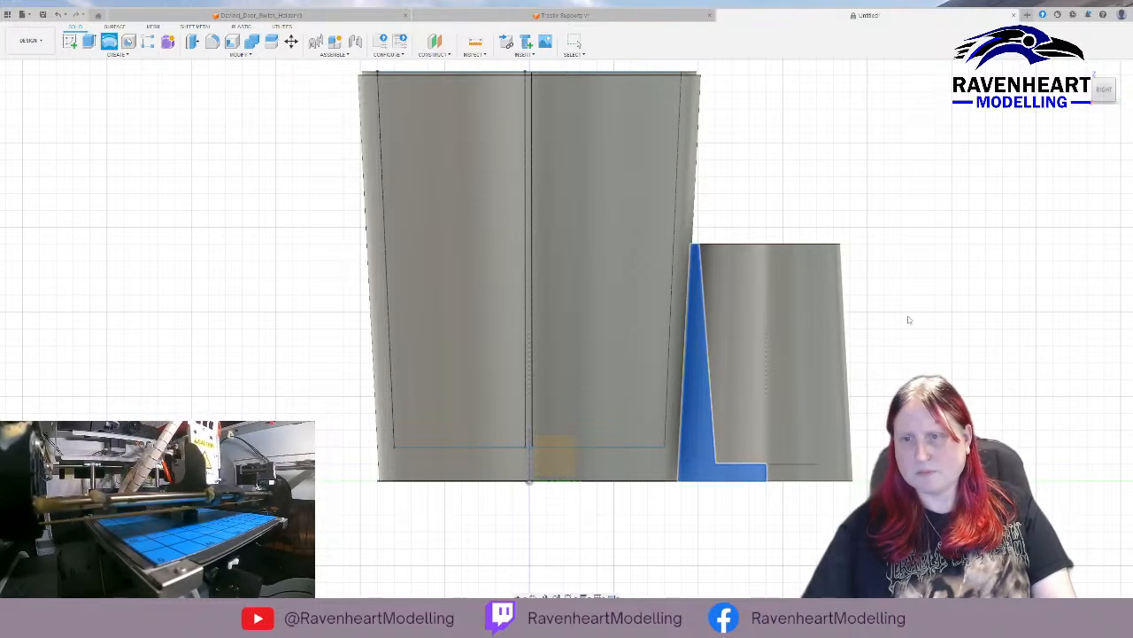
{"action": "middle_click_drag", "start_coordinate": [904, 235], "coordinate": [858, 268], "text": "shift"}
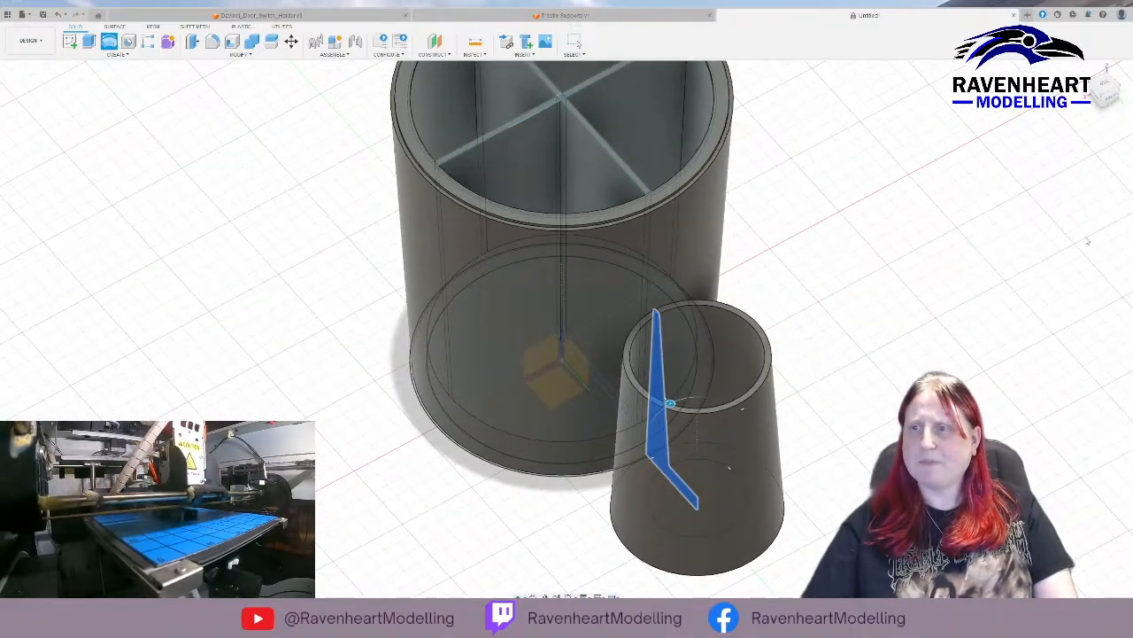
{"action": "mouse_move", "coordinate": [810, 377]}
{"action": "middle_mouse_down", "text": "shift"}
{"action": "mouse_move", "coordinate": [827, 359]}
{"action": "mouse_move", "coordinate": [868, 352]}
{"action": "mouse_move", "coordinate": [844, 412]}
{"action": "mouse_move", "coordinate": [829, 378]}
{"action": "mouse_move", "coordinate": [844, 347]}
{"action": "mouse_move", "coordinate": [788, 372]}
{"action": "mouse_move", "coordinate": [802, 352]}
{"action": "mouse_move", "coordinate": [827, 351]}
{"action": "mouse_move", "coordinate": [815, 357]}
{"action": "middle_mouse_up", "text": "shift"}
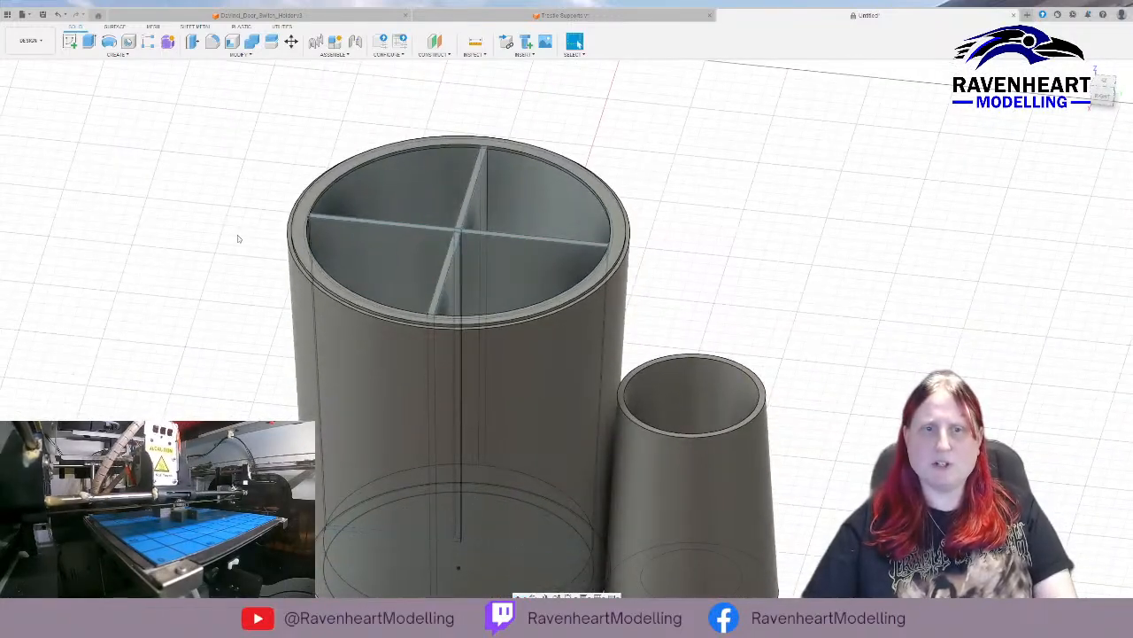
{"action": "left_click", "coordinate": [42, 249]}
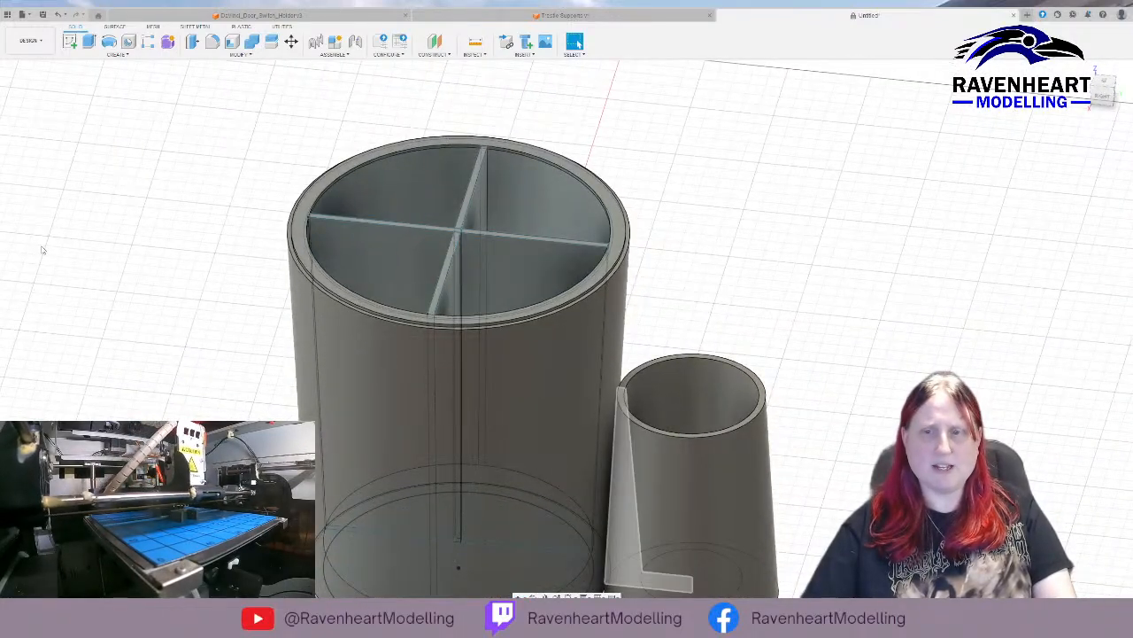
{"action": "middle_click_drag", "start_coordinate": [810, 427], "coordinate": [742, 430], "text": "shift"}
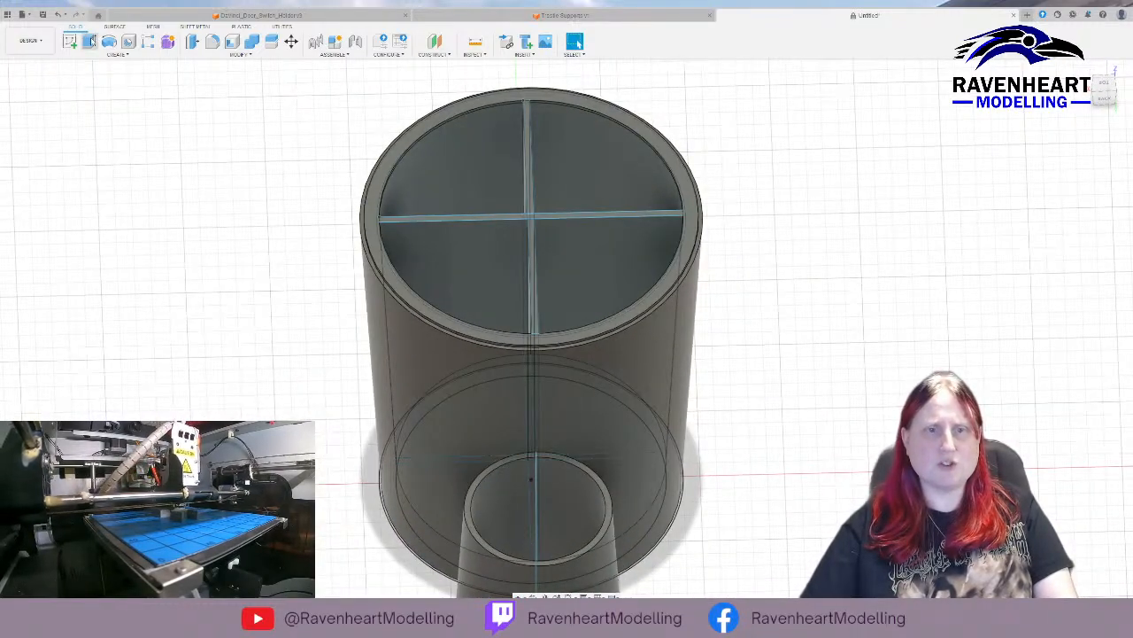
{"action": "left_click", "coordinate": [89, 41]}
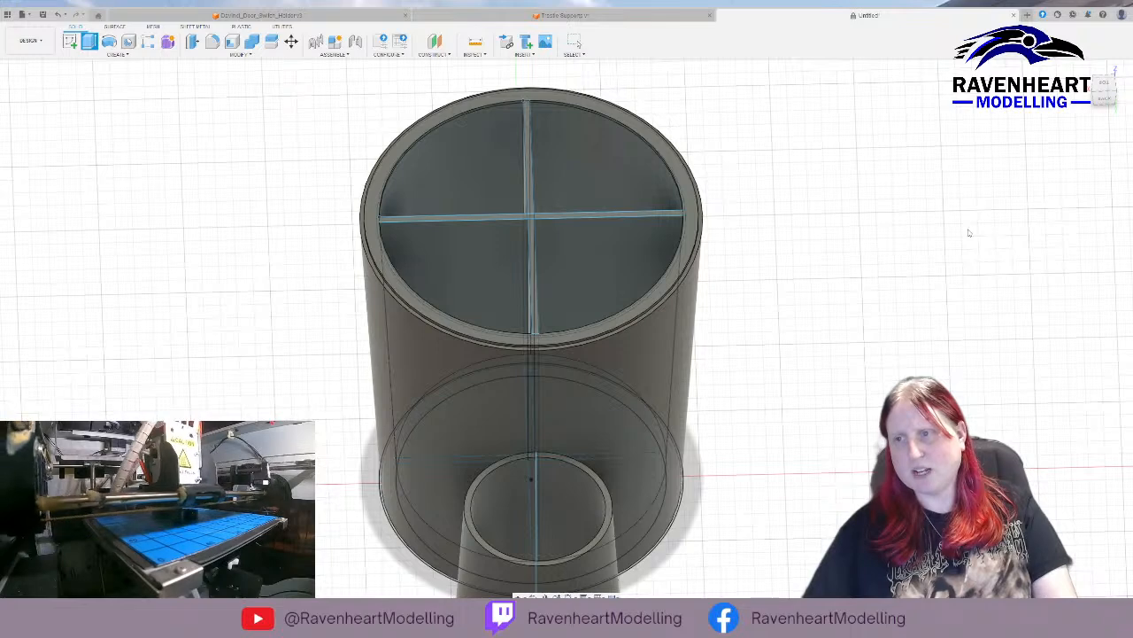
{"action": "middle_click_drag", "start_coordinate": [850, 422], "coordinate": [905, 304]}
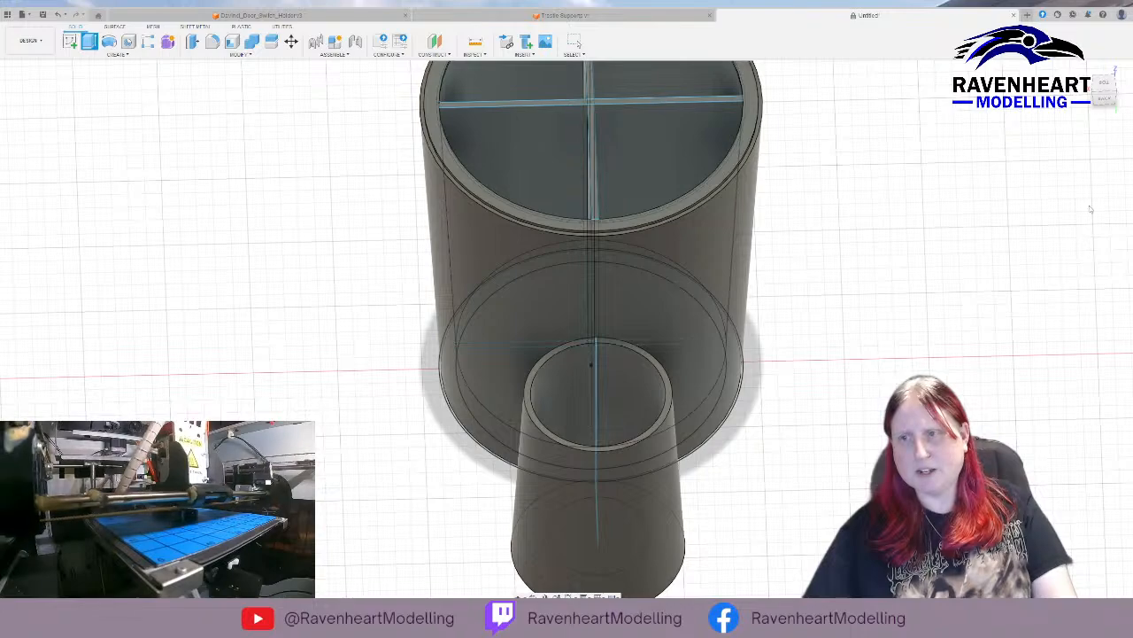
{"action": "mouse_move", "coordinate": [803, 435]}
{"action": "middle_mouse_down"}
{"action": "mouse_move", "coordinate": [893, 293]}
{"action": "mouse_move", "coordinate": [1001, 265]}
{"action": "mouse_move", "coordinate": [1027, 275]}
{"action": "mouse_move", "coordinate": [1023, 310]}
{"action": "mouse_move", "coordinate": [885, 337]}
{"action": "middle_mouse_up"}
{"action": "key", "text": "e"}
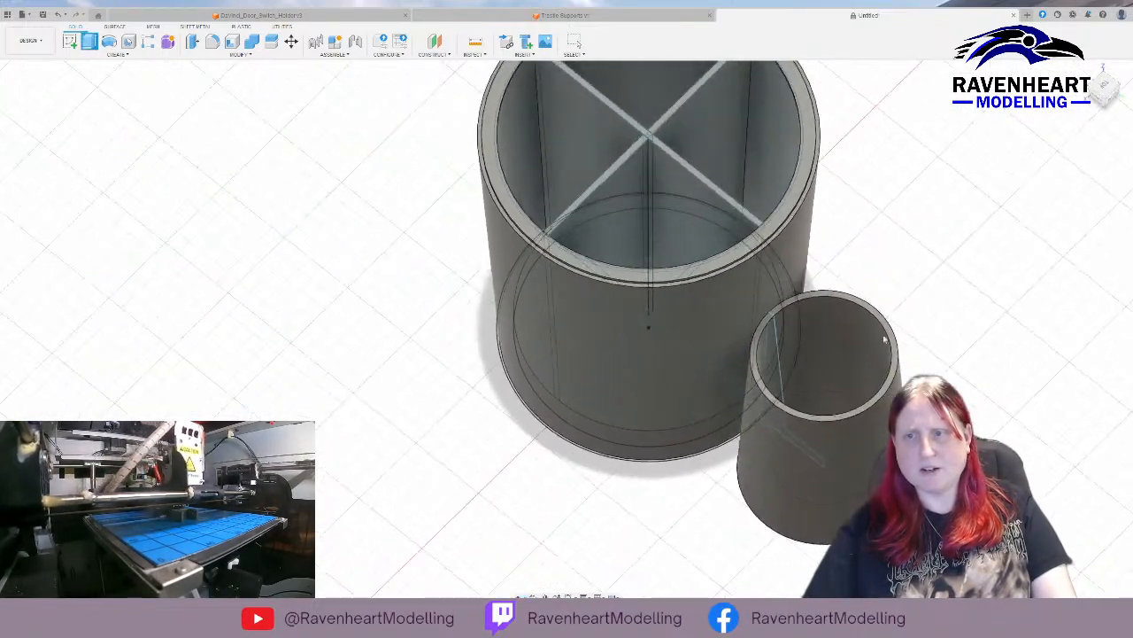
{"action": "left_click", "coordinate": [777, 349]}
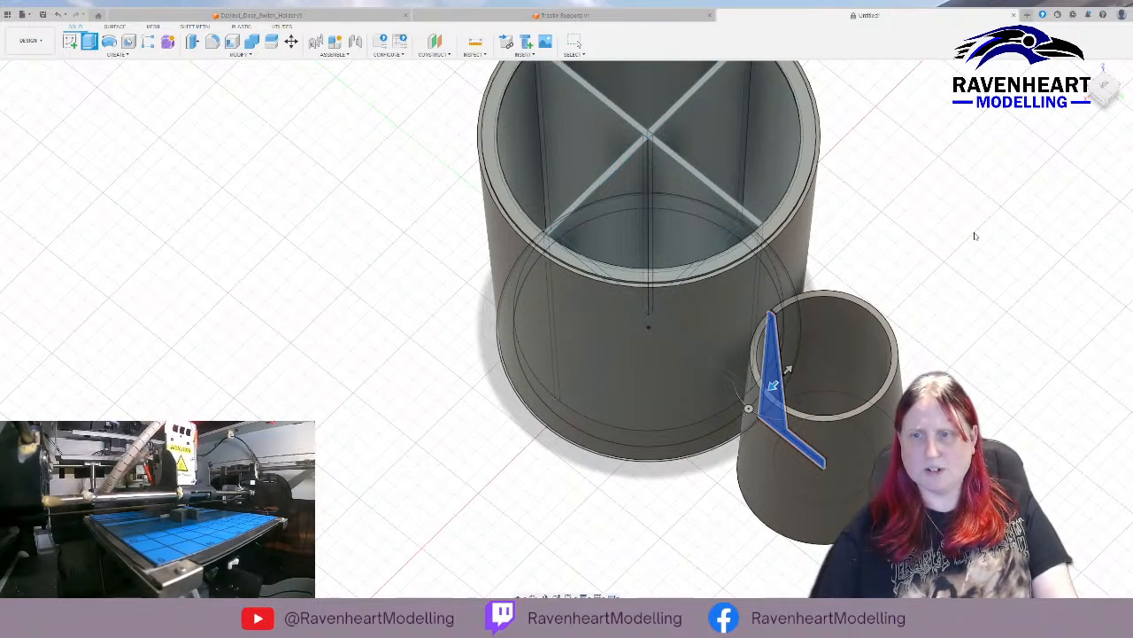
{"action": "middle_click_drag", "start_coordinate": [901, 328], "coordinate": [870, 319], "text": "shift"}
{"action": "middle_click_drag", "start_coordinate": [804, 344], "coordinate": [878, 335], "text": "shift"}
{"action": "key", "text": "e"}
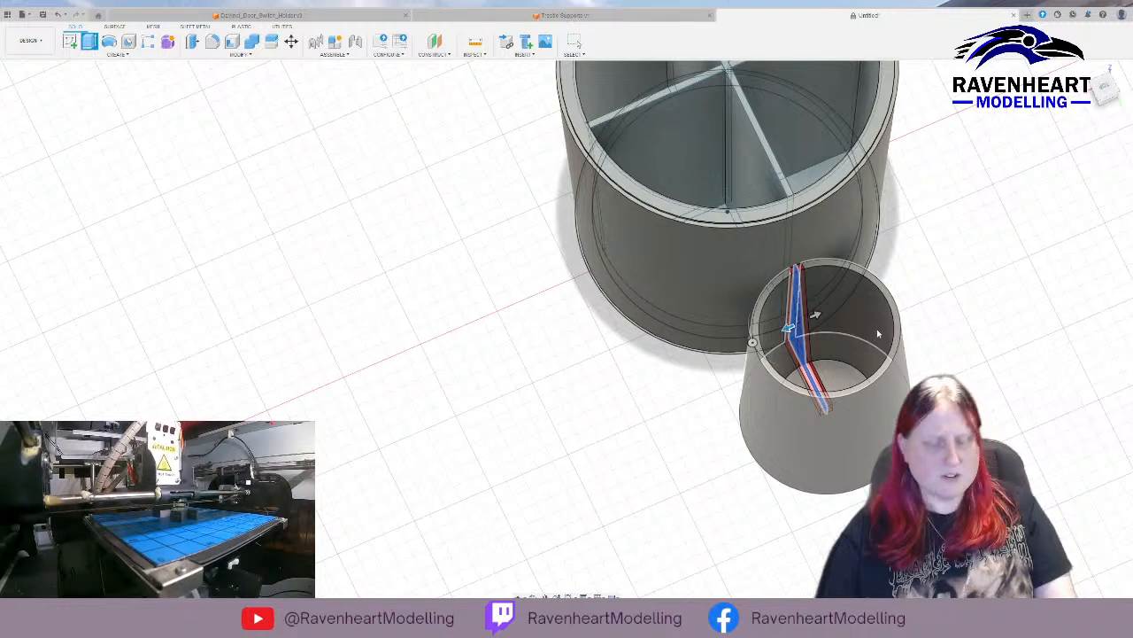
{"action": "key", "text": "BackSpace"}
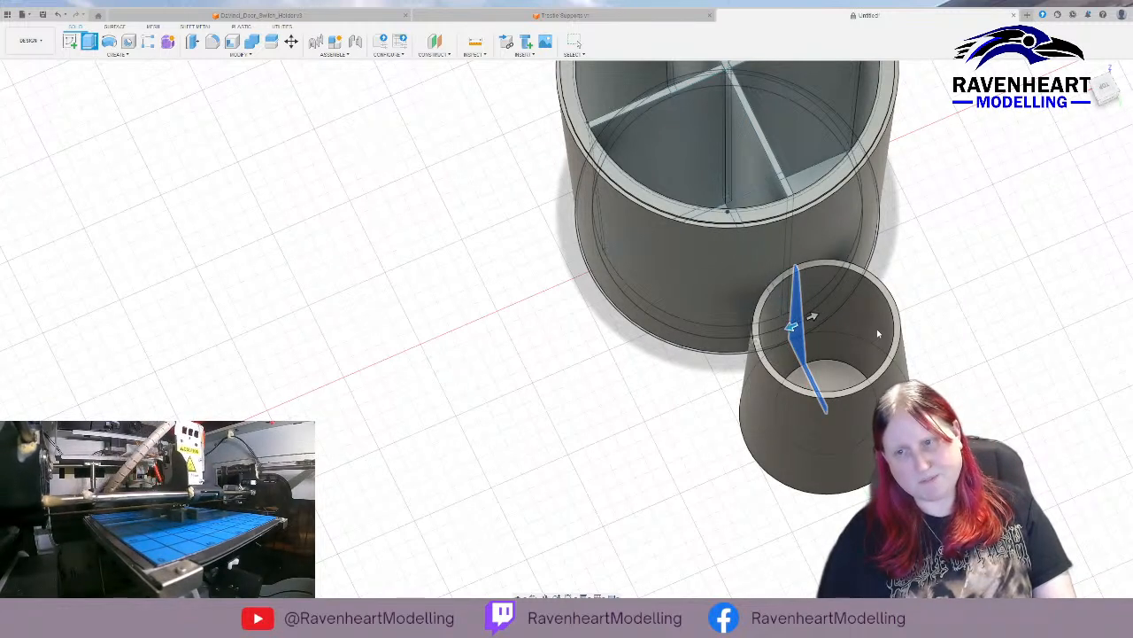
{"action": "key", "text": "Escape"}
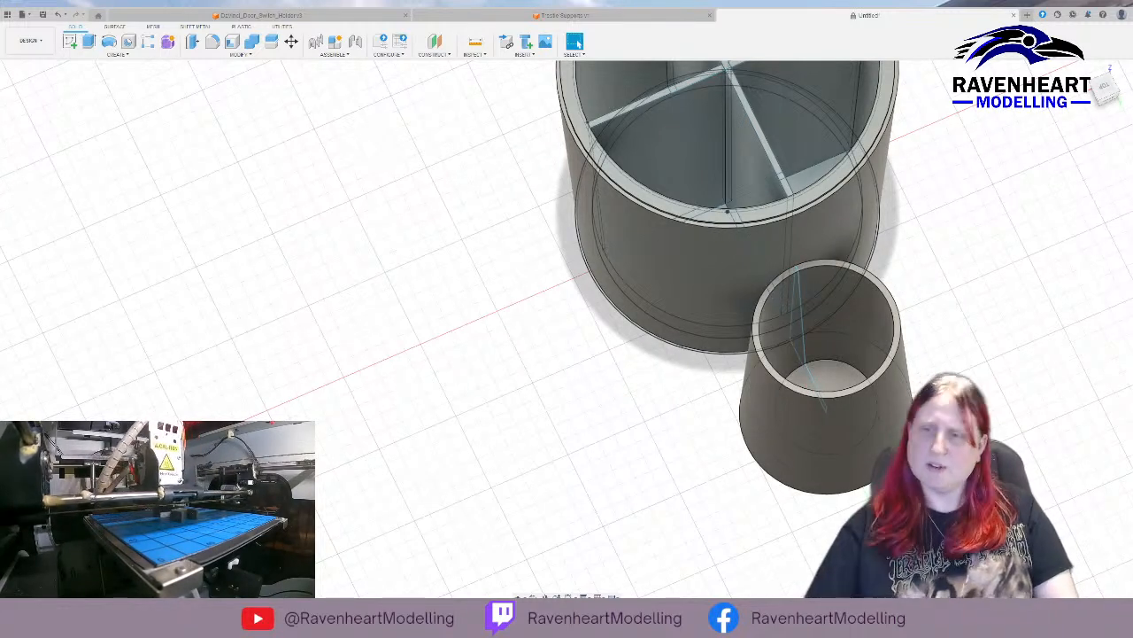
{"action": "middle_click_drag", "start_coordinate": [951, 304], "coordinate": [812, 402], "text": "shift"}
{"action": "middle_click_drag", "start_coordinate": [844, 337], "coordinate": [230, 310], "text": "shift"}
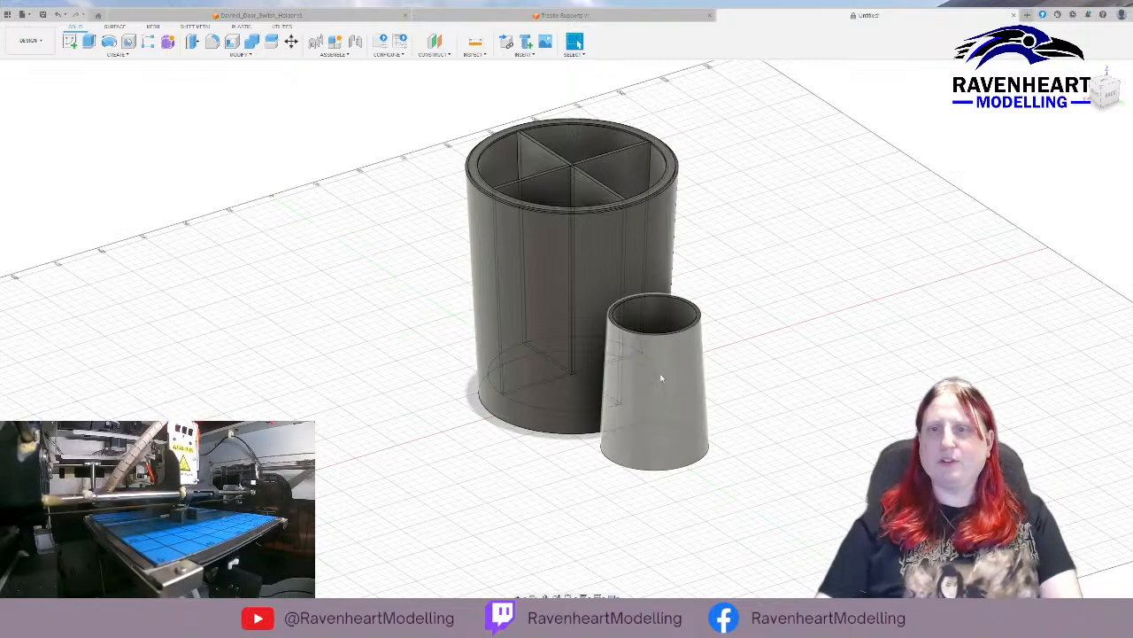
Combine the round container's outer body and its cross-shaped dividers into one body, leaving the small tapered cup separate.
{"action": "middle_click_drag", "start_coordinate": [695, 410], "coordinate": [792, 455], "text": "shift"}
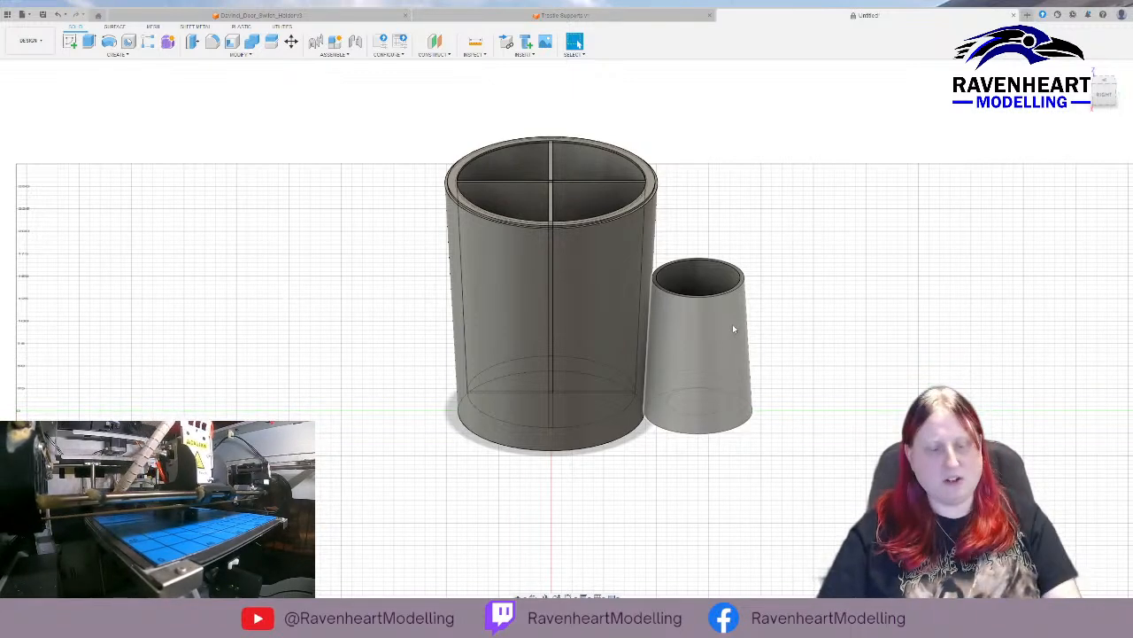
{"action": "middle_click_drag", "start_coordinate": [827, 316], "coordinate": [753, 354], "text": "shift"}
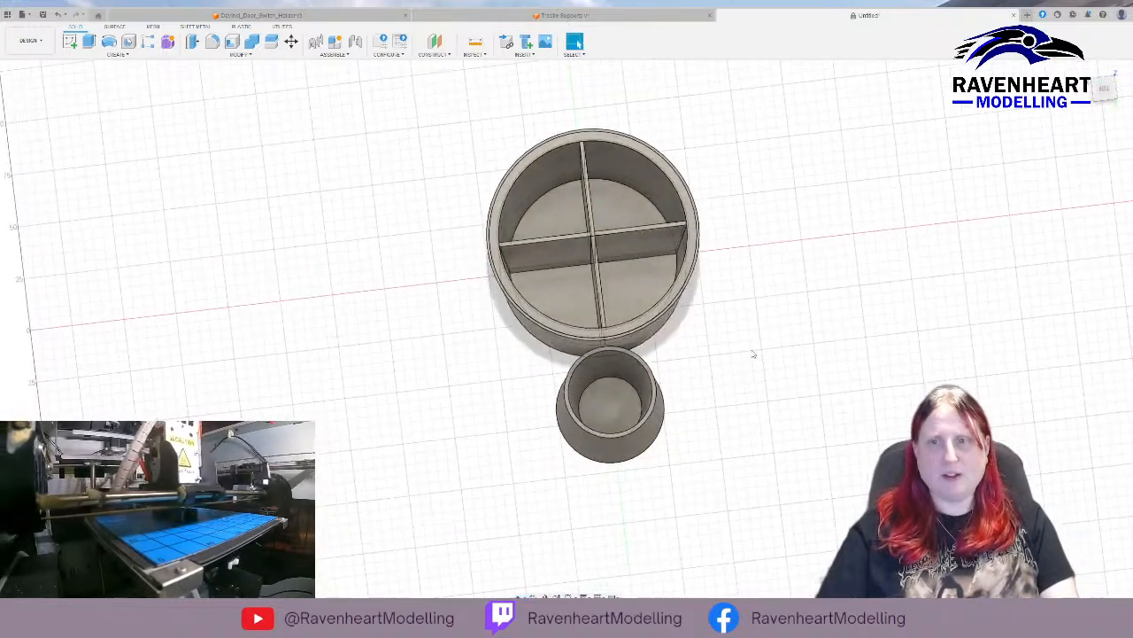
{"action": "left_click", "coordinate": [66, 181]}
{"action": "left_click", "coordinate": [72, 168]}
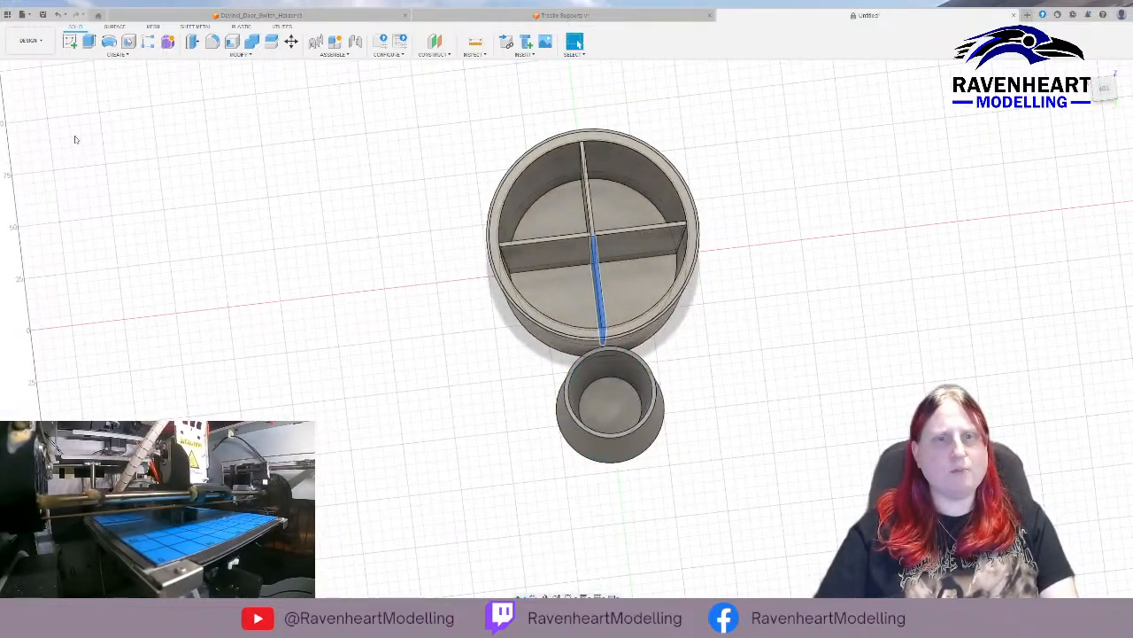
{"action": "left_click", "coordinate": [75, 138]}
{"action": "left_click", "coordinate": [69, 139]}
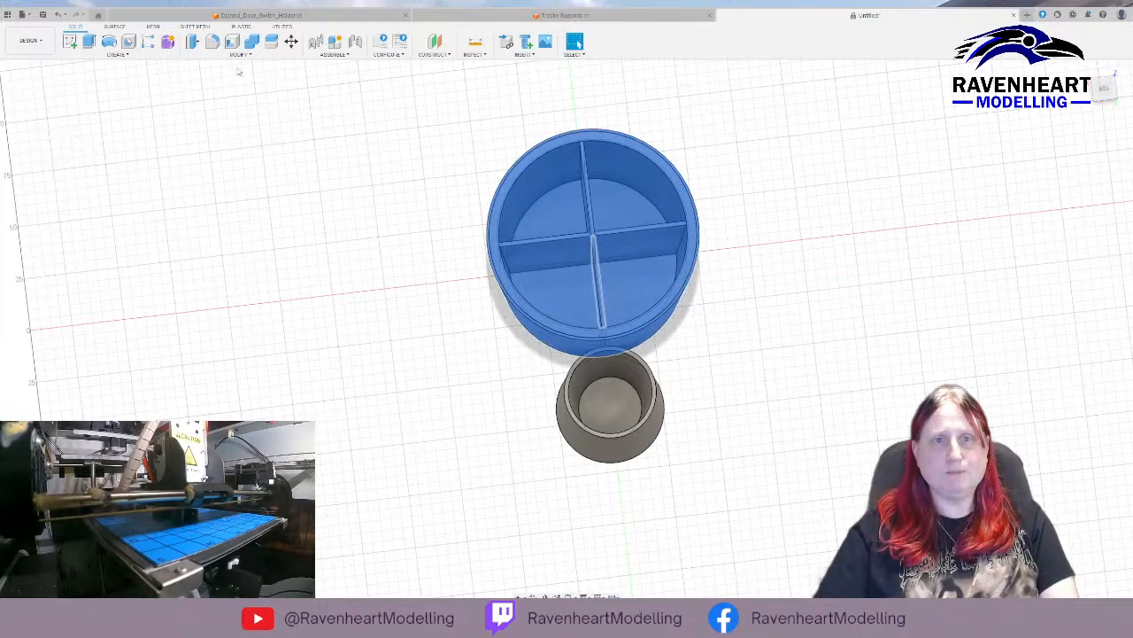
{"action": "left_click", "coordinate": [226, 122]}
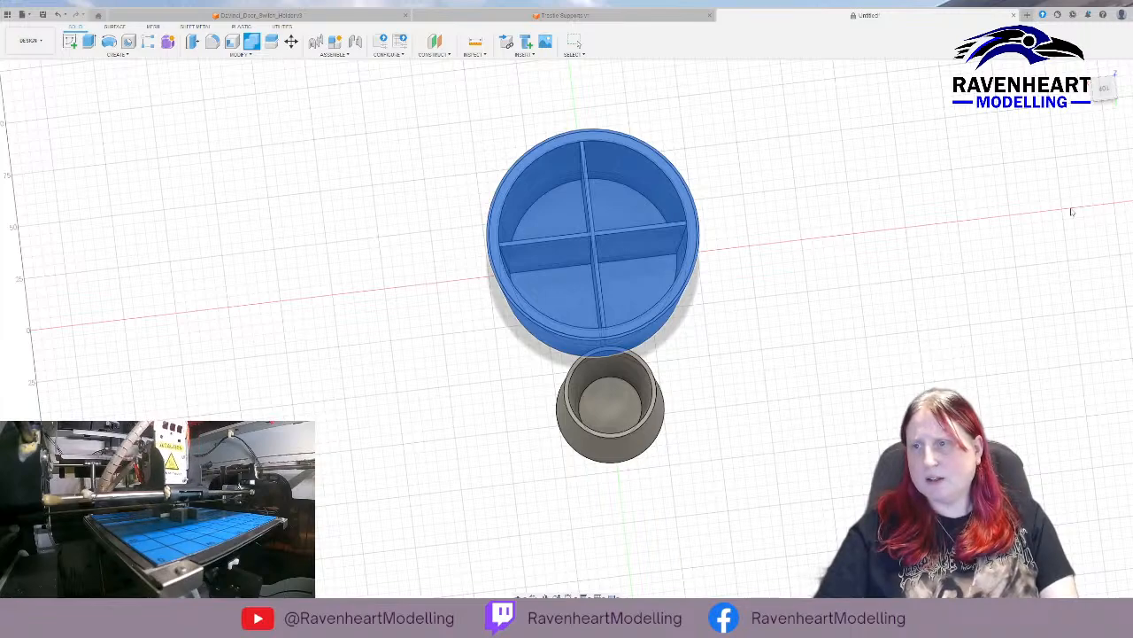
{"action": "key", "text": "Escape"}
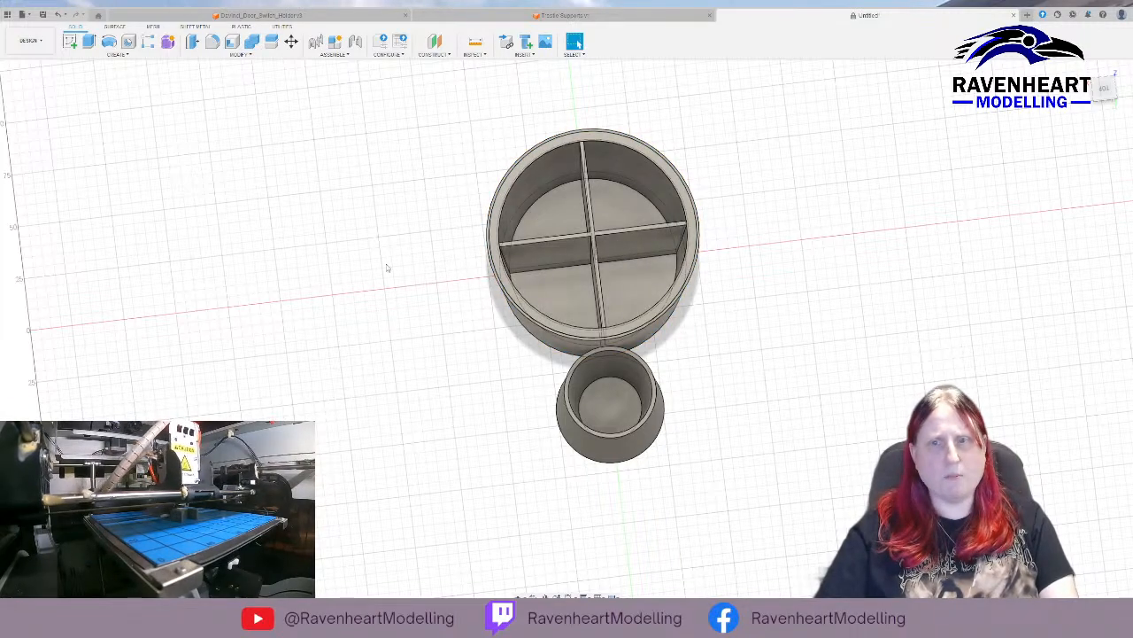
Start a sketch on the two coplanar faces of one divider and draw a 10 mm circle near the bottom of one half.
{"action": "middle_click_drag", "start_coordinate": [387, 267], "coordinate": [470, 232], "text": "shift"}
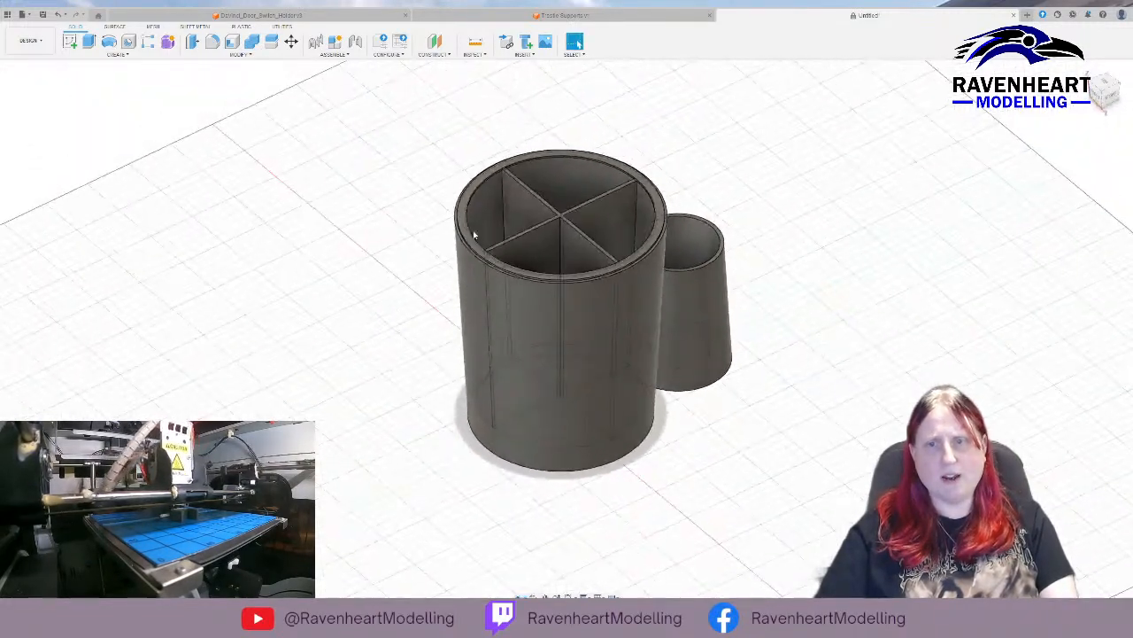
{"action": "left_click", "coordinate": [607, 217]}
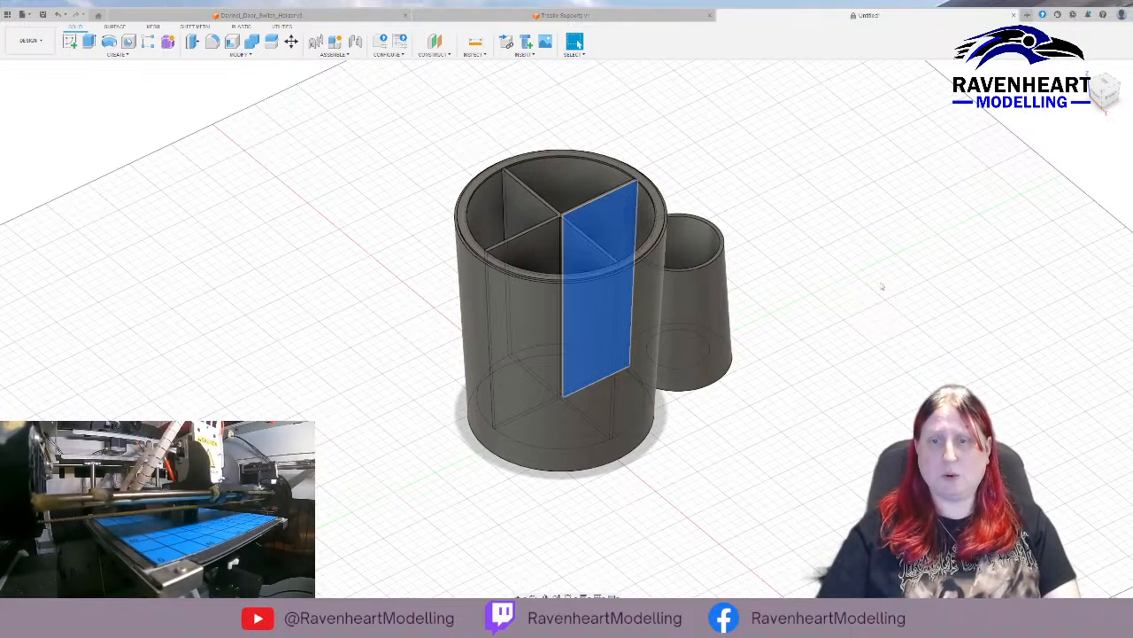
{"action": "middle_click_drag", "start_coordinate": [837, 293], "coordinate": [695, 266], "text": "shift"}
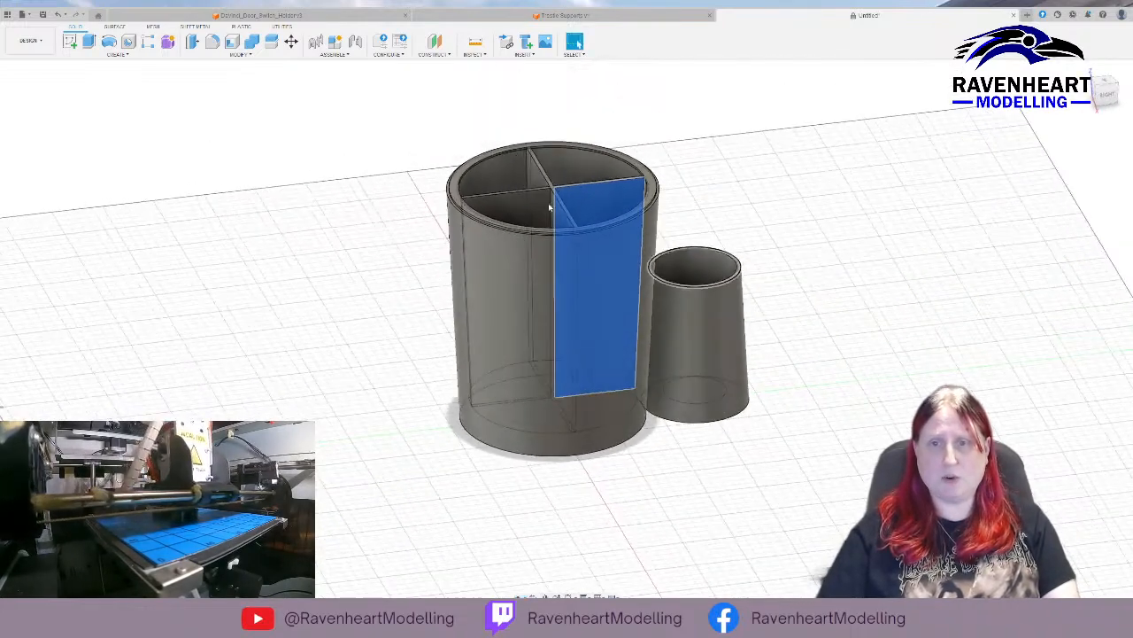
{"action": "left_click", "coordinate": [533, 201]}
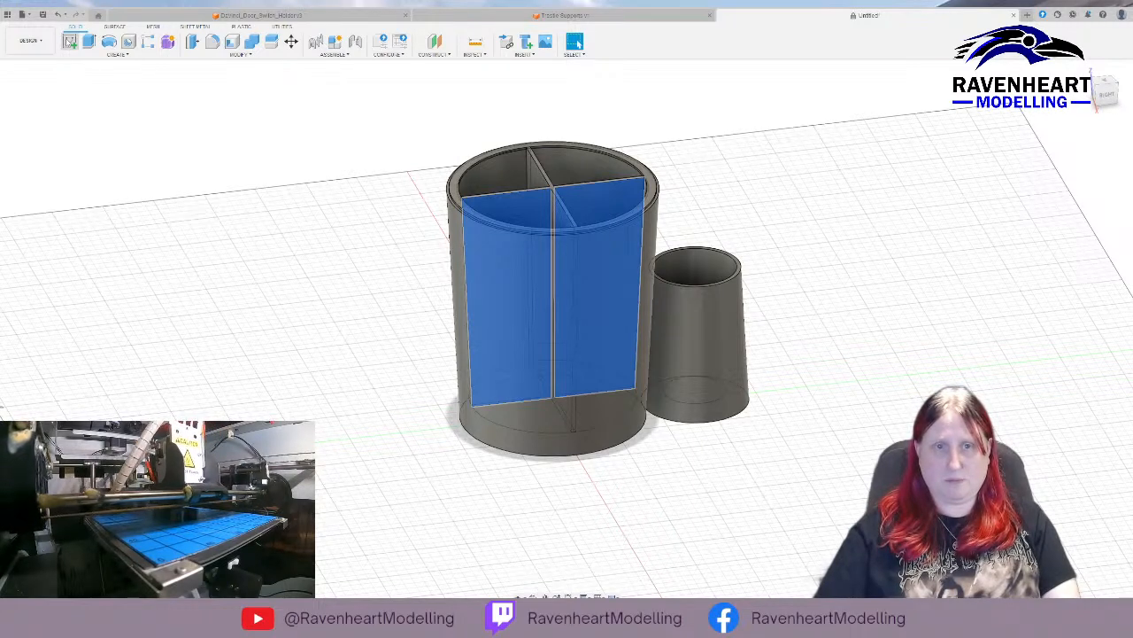
{"action": "left_click", "coordinate": [69, 42]}
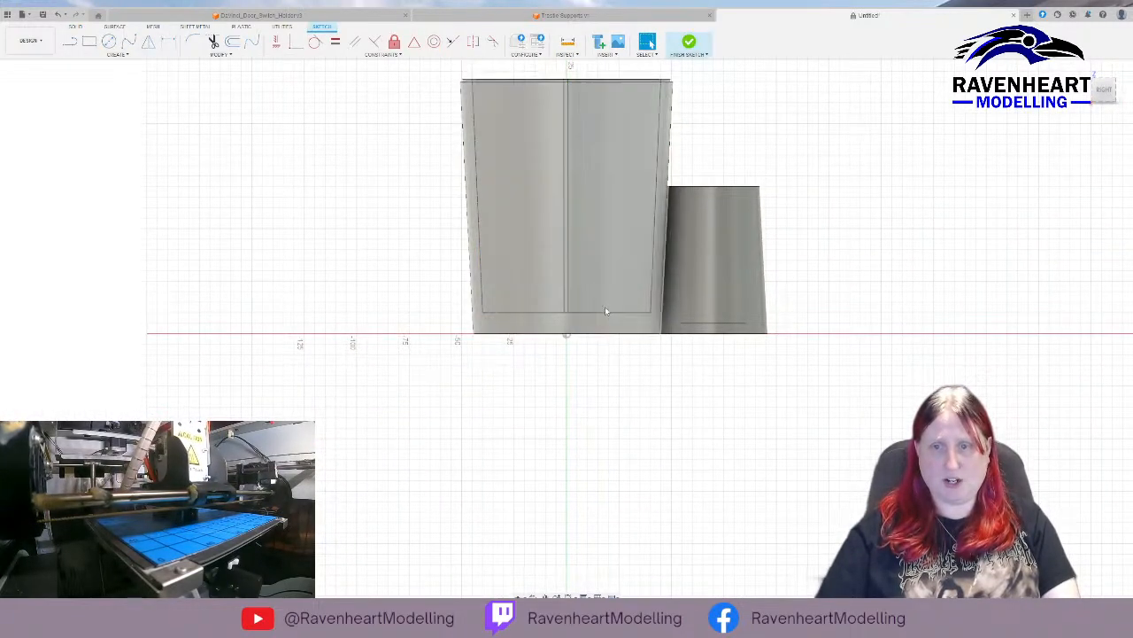
{"action": "left_click", "coordinate": [108, 42]}
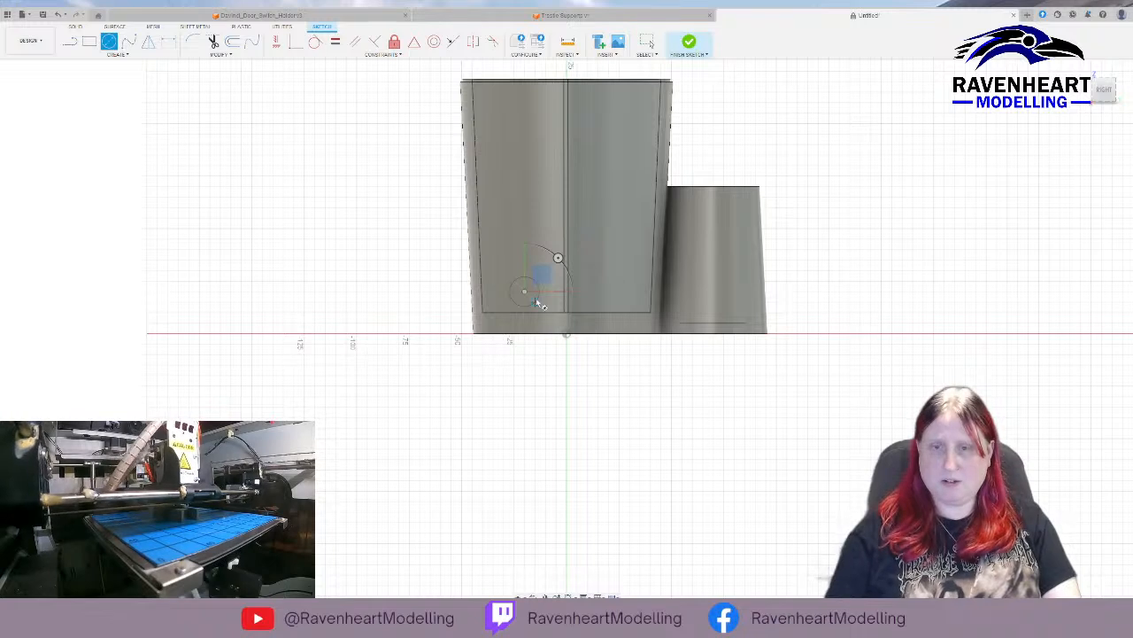
{"action": "key", "text": "Escape"}
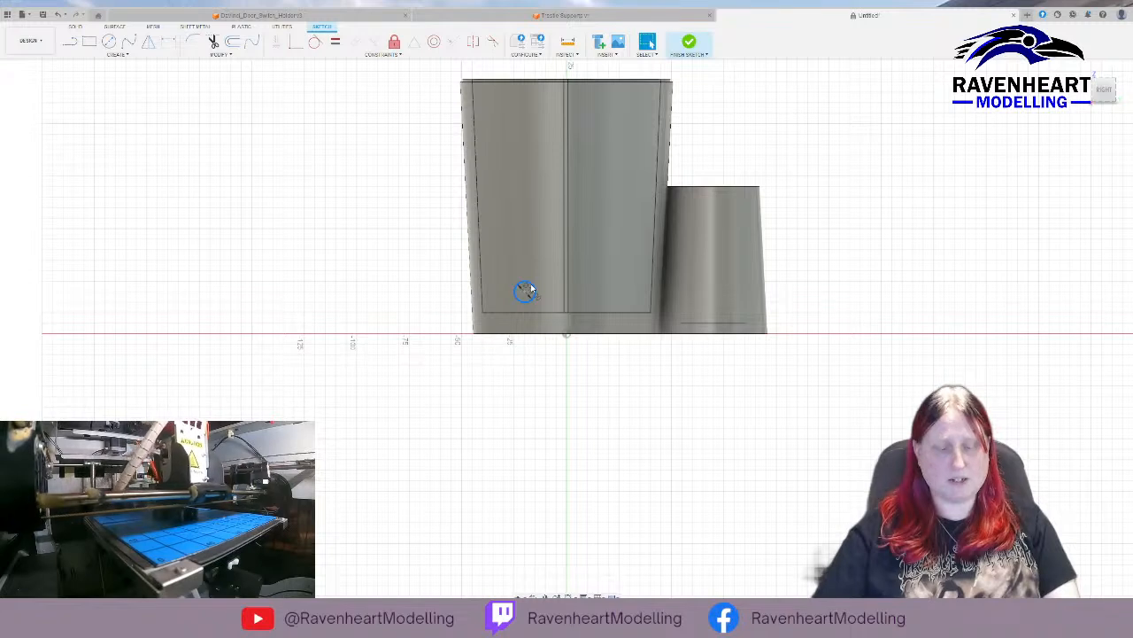
Copy the circle 40 mm horizontally onto the other half of the divider and finish the sketch.
{"action": "key", "text": "m"}
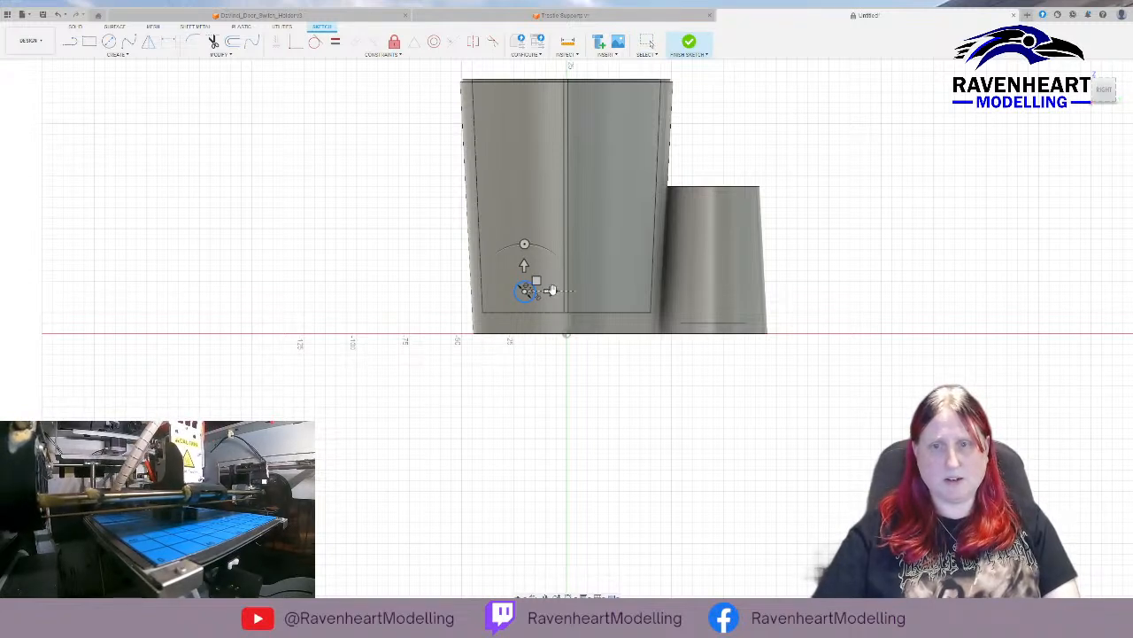
{"action": "left_click_drag", "start_coordinate": [554, 291], "coordinate": [634, 293]}
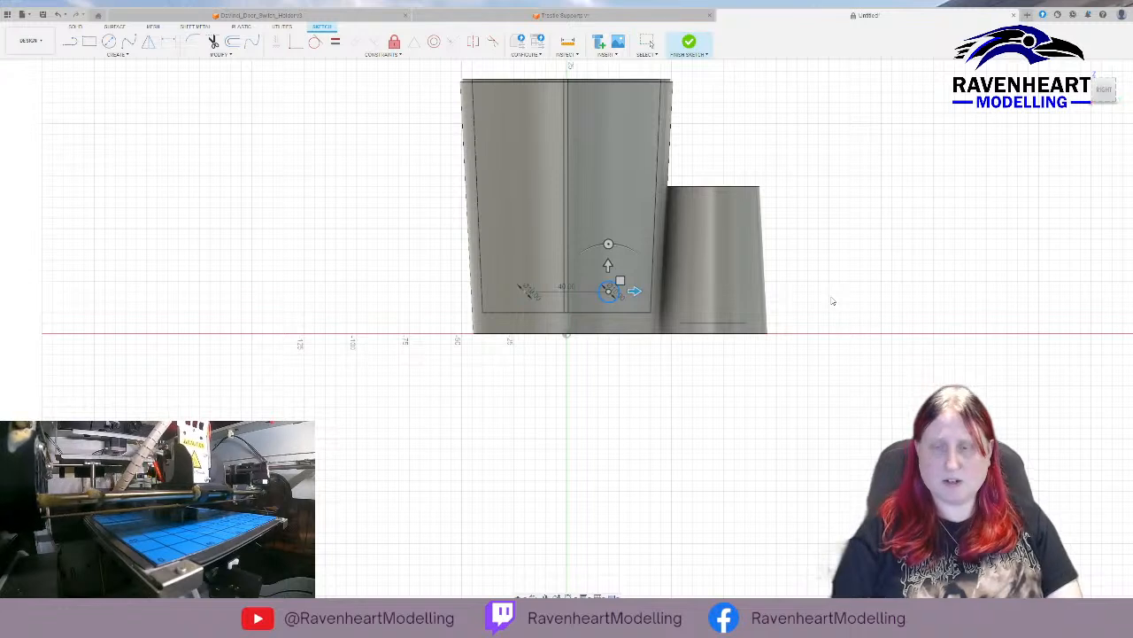
{"action": "key", "text": "Return"}
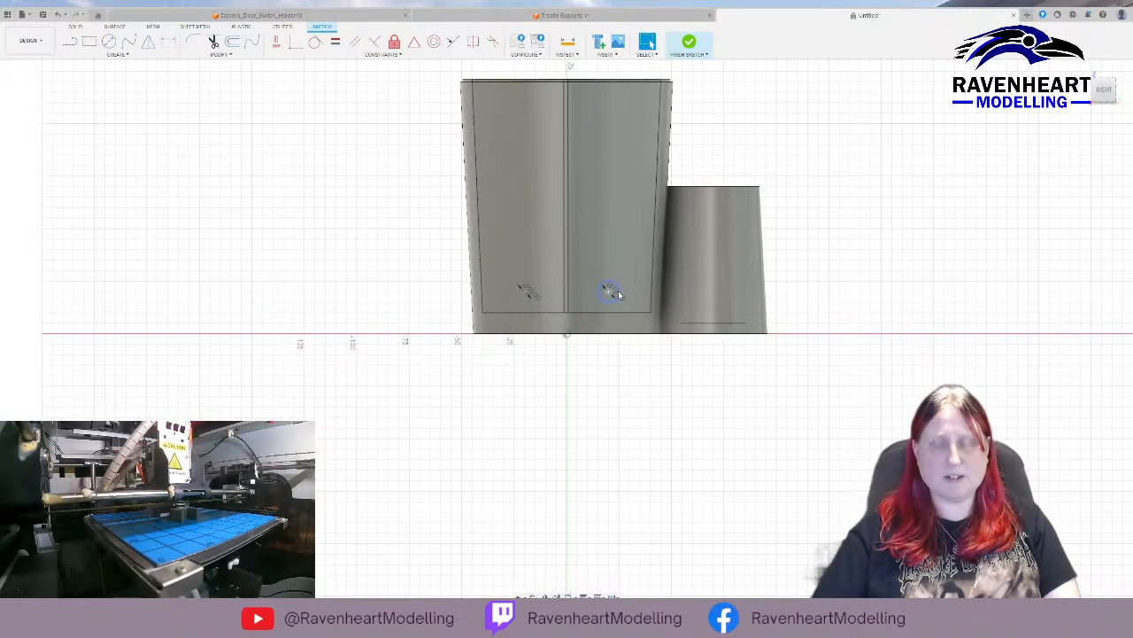
{"action": "left_click", "coordinate": [689, 41]}
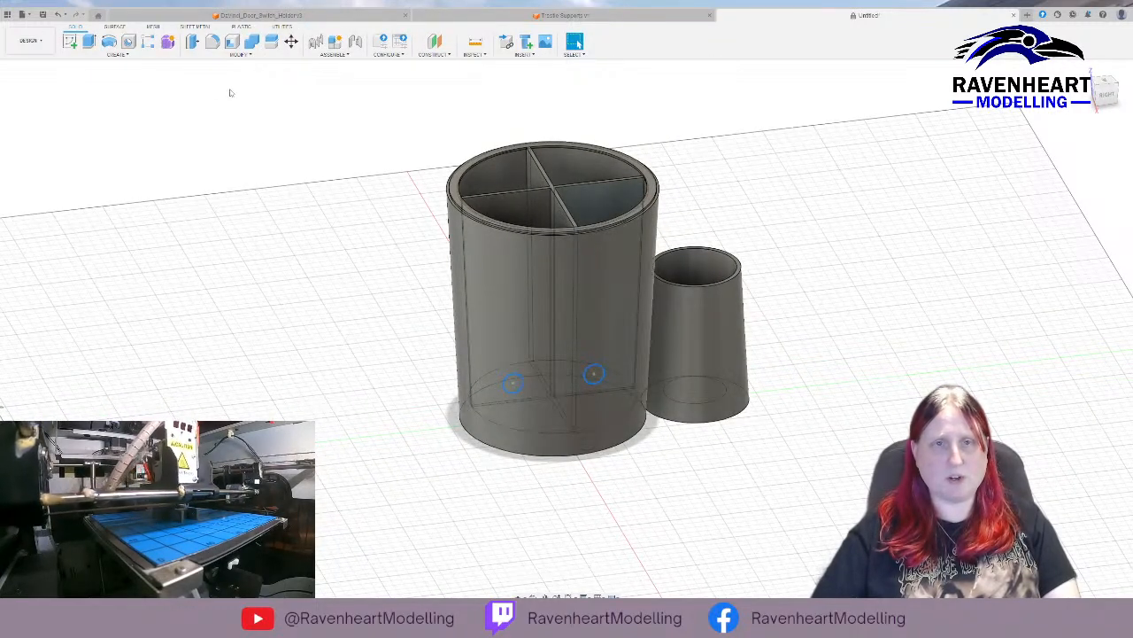
{"action": "left_click", "coordinate": [89, 41]}
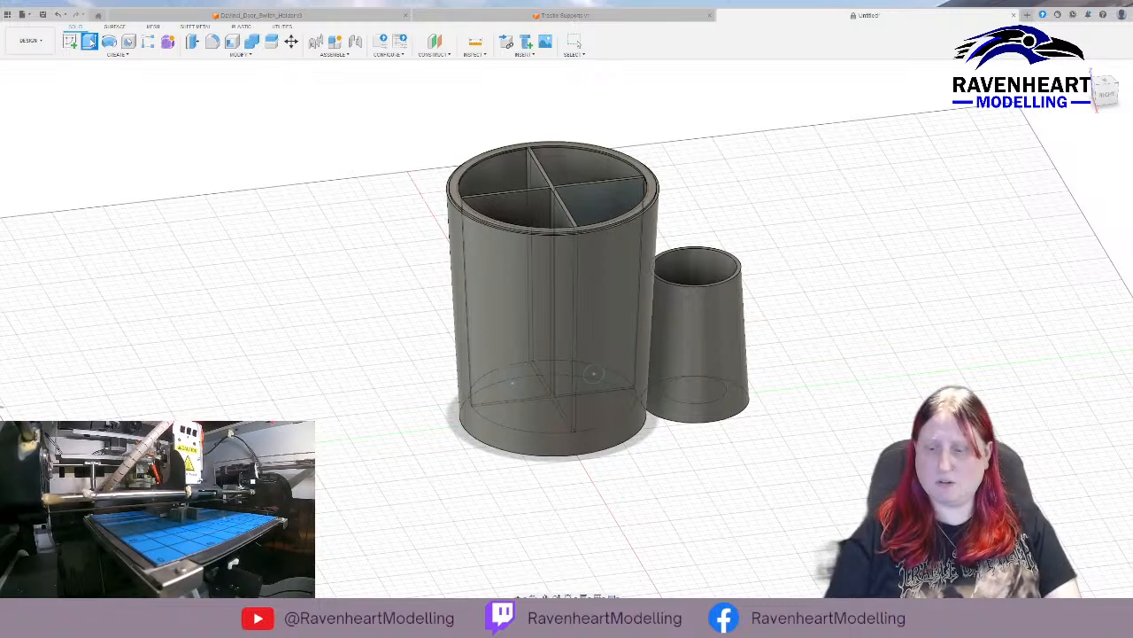
{"action": "left_click", "coordinate": [516, 385]}
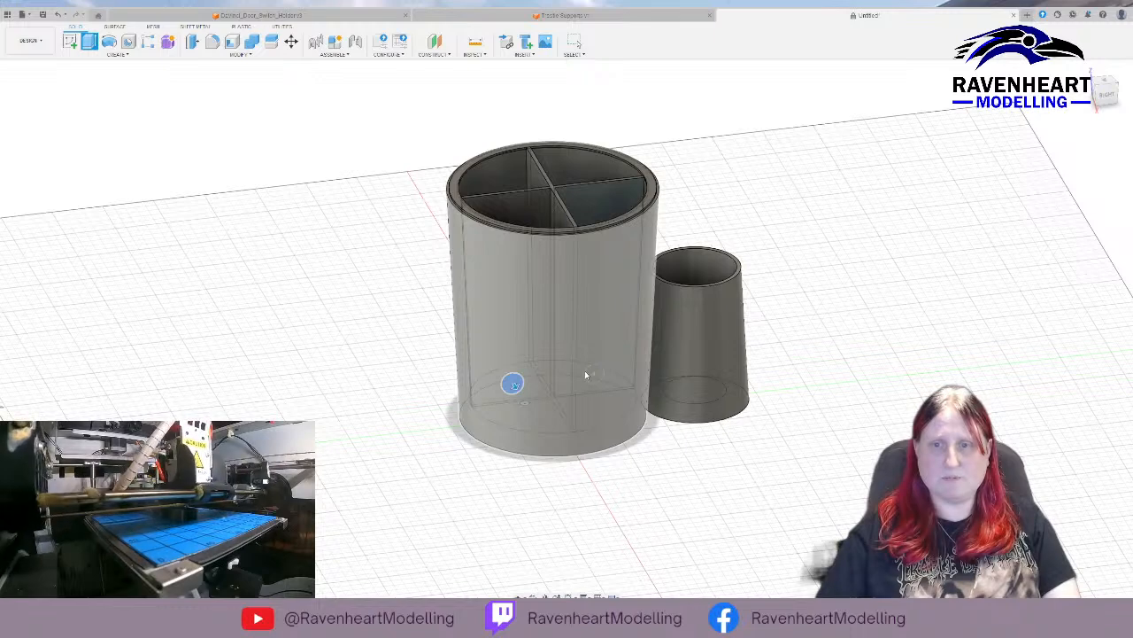
{"action": "left_click", "coordinate": [585, 376]}
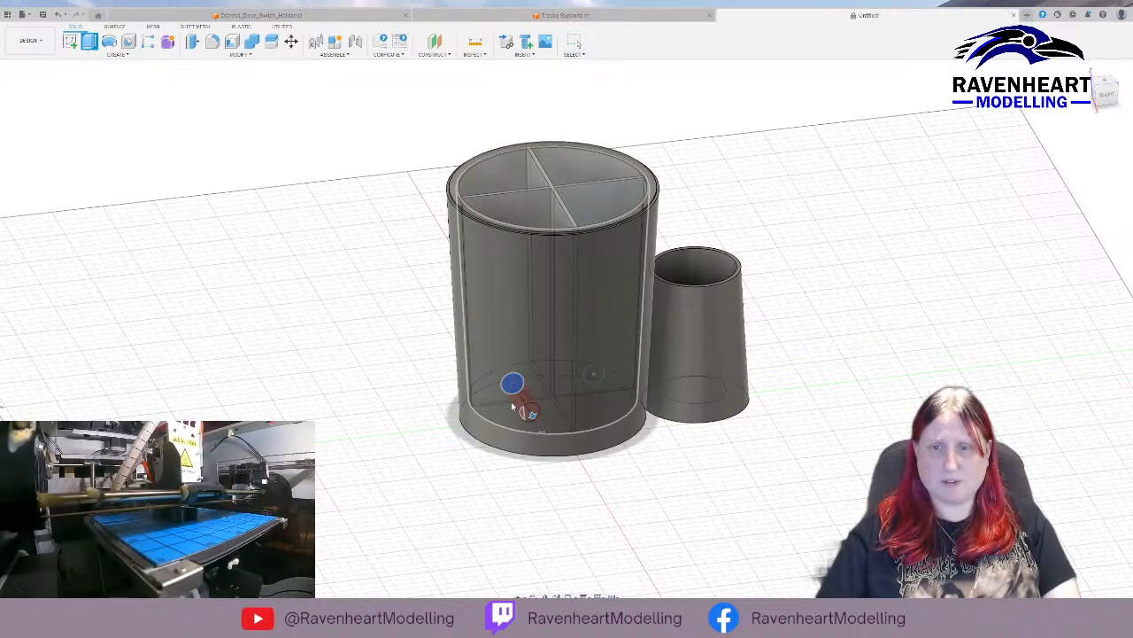
{"action": "key", "text": "Escape"}
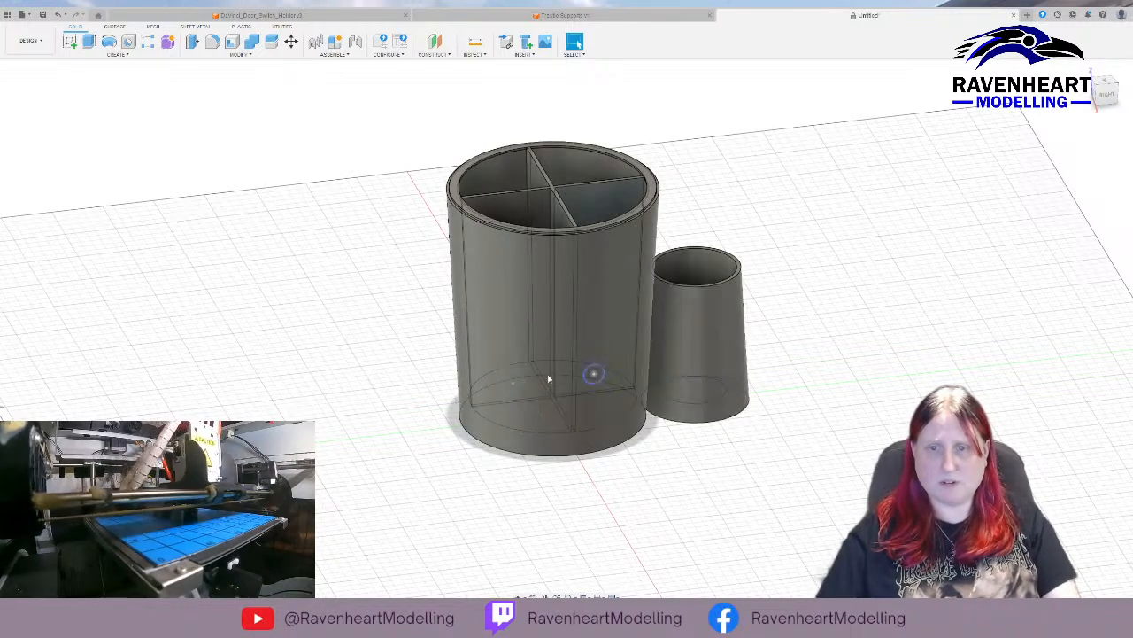
Set both divider circles as profiles of one Extrude, temporarily hiding the container body to reach the second circle.
{"action": "left_click", "coordinate": [593, 373]}
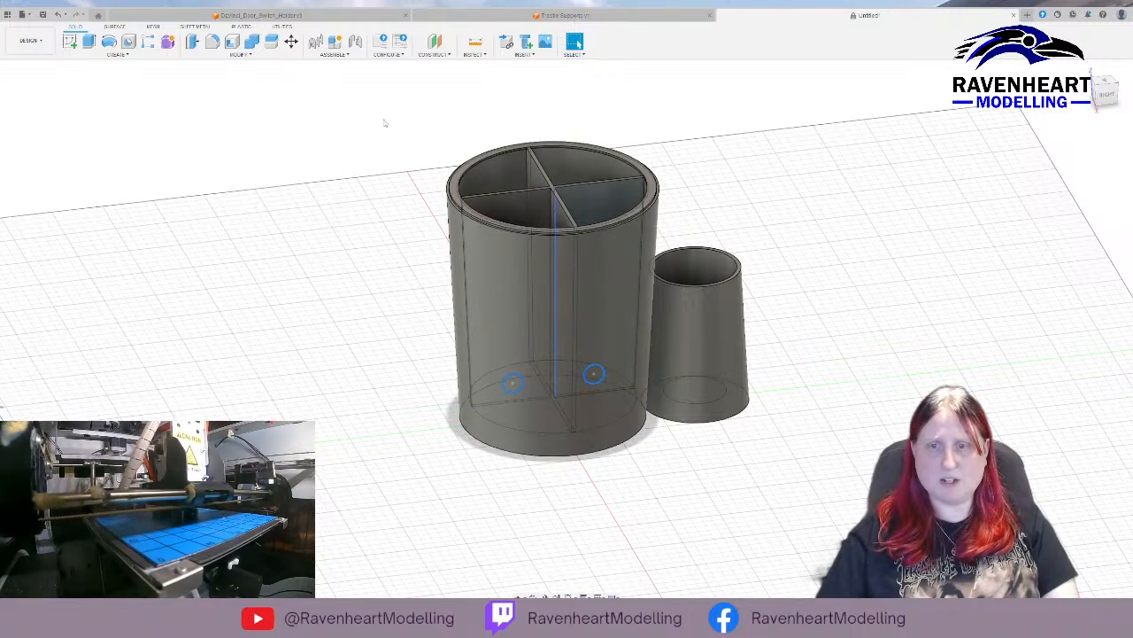
{"action": "left_click", "coordinate": [90, 40]}
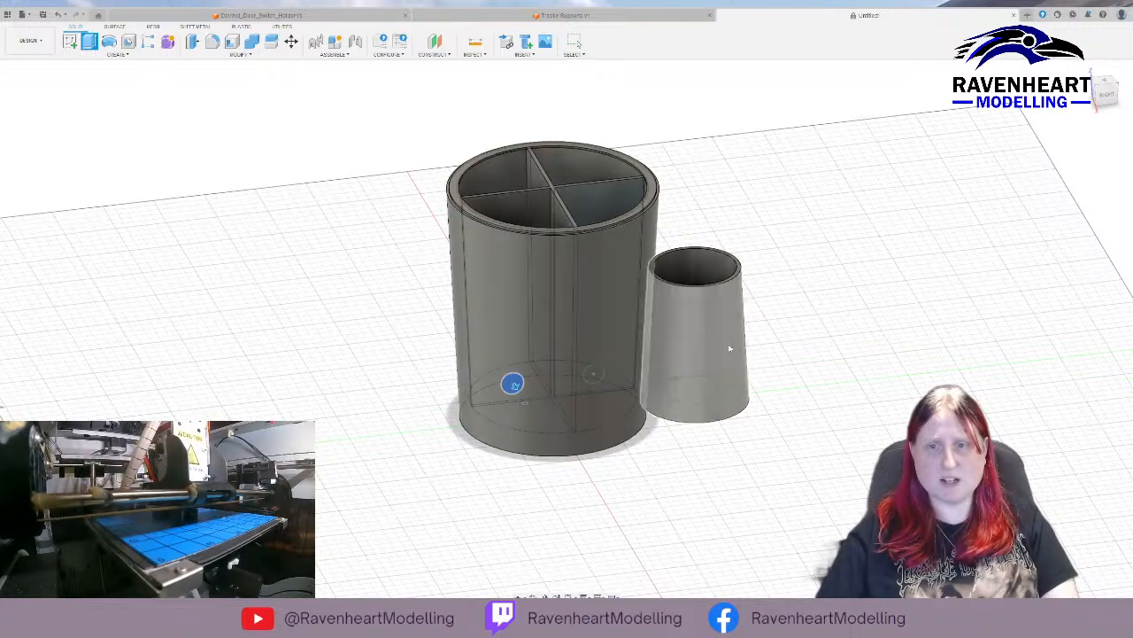
{"action": "scroll", "coordinate": [595, 348], "scroll_direction": "up", "scroll_amount": 5}
{"action": "scroll", "coordinate": [550, 468], "scroll_direction": "up", "scroll_amount": 10}
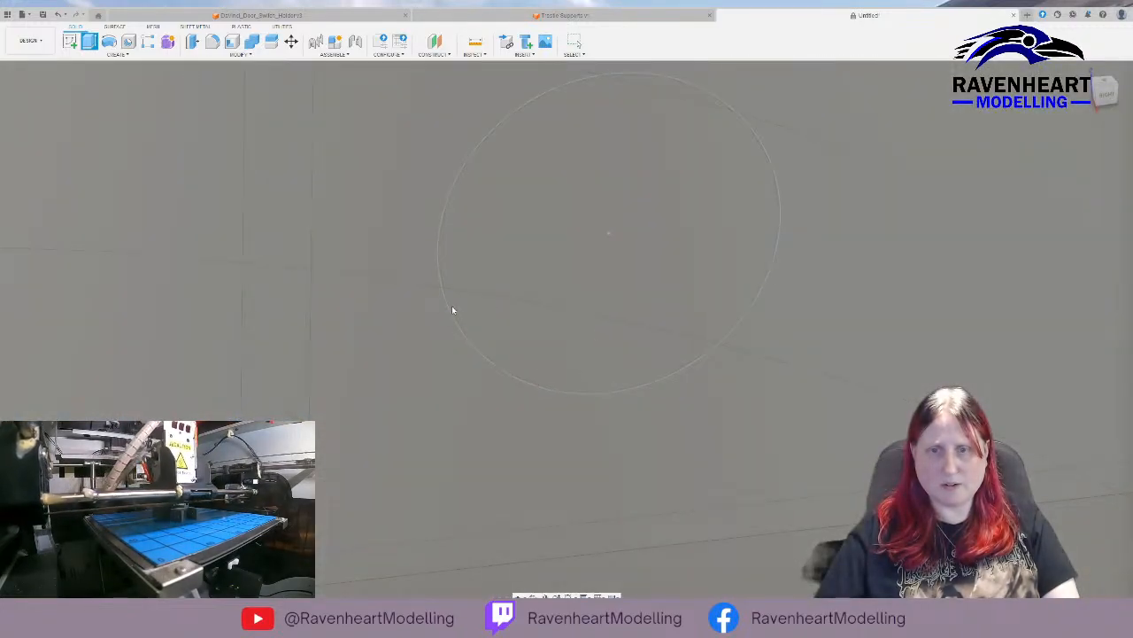
{"action": "scroll", "coordinate": [541, 329], "scroll_direction": "down", "scroll_amount": 10}
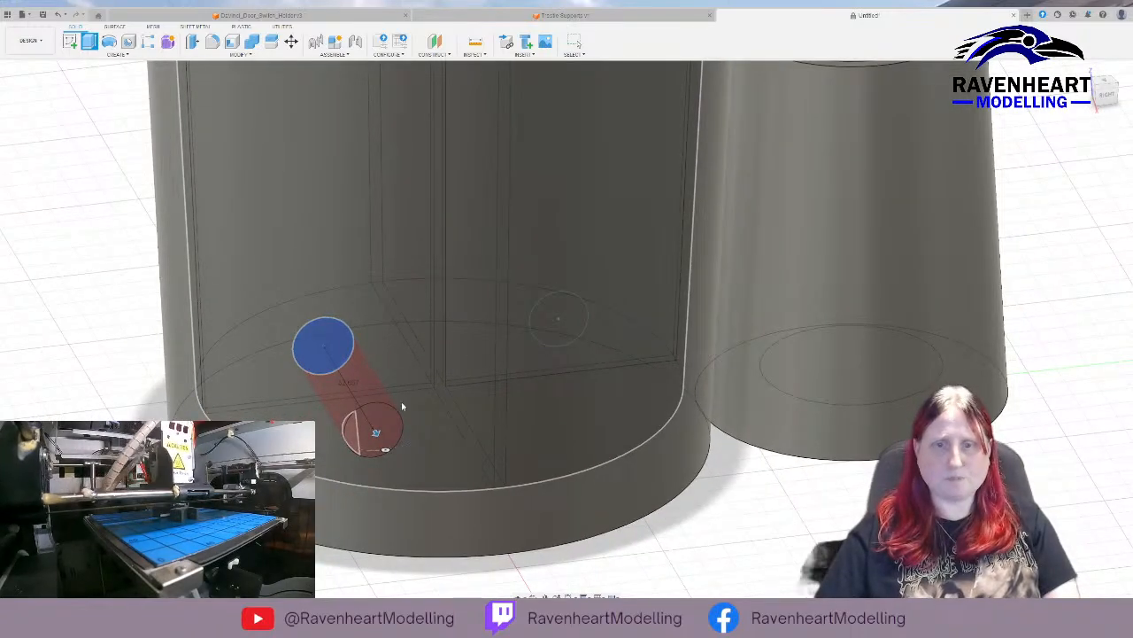
{"action": "scroll", "coordinate": [469, 376], "scroll_direction": "down", "scroll_amount": 6}
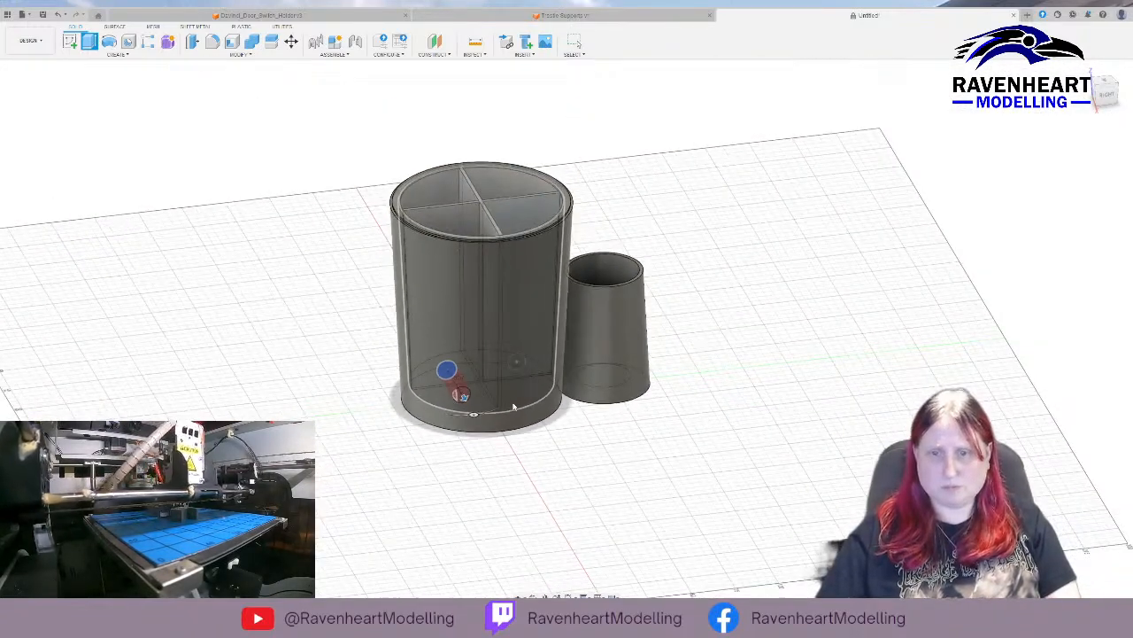
{"action": "scroll", "coordinate": [522, 390], "scroll_direction": "up", "scroll_amount": 5}
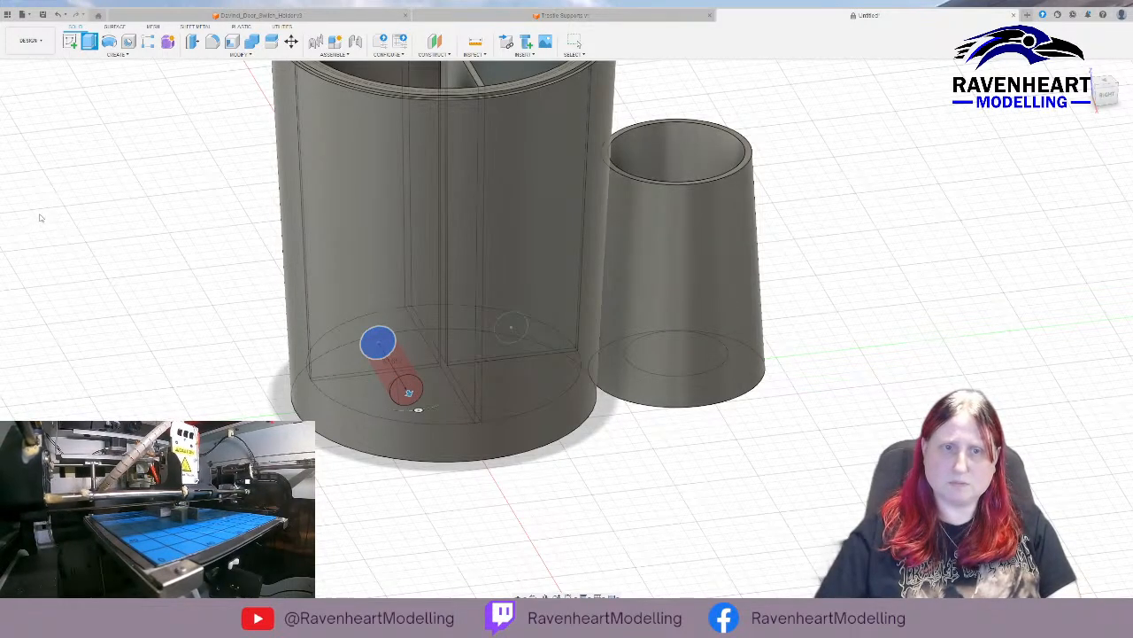
{"action": "left_click", "coordinate": [39, 139]}
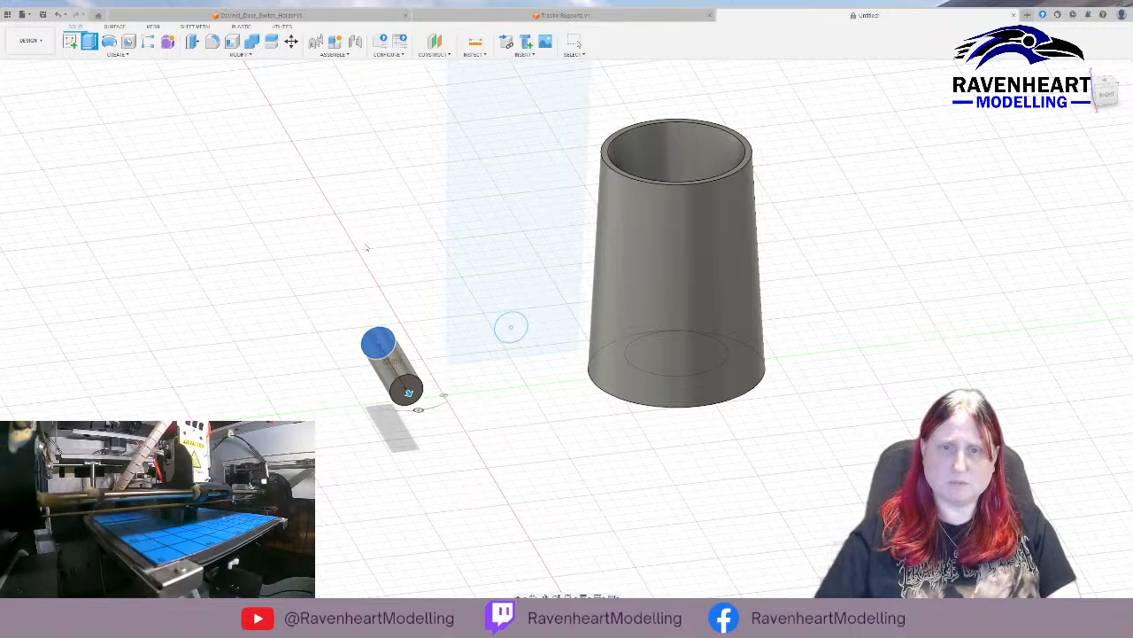
{"action": "left_click", "coordinate": [527, 321]}
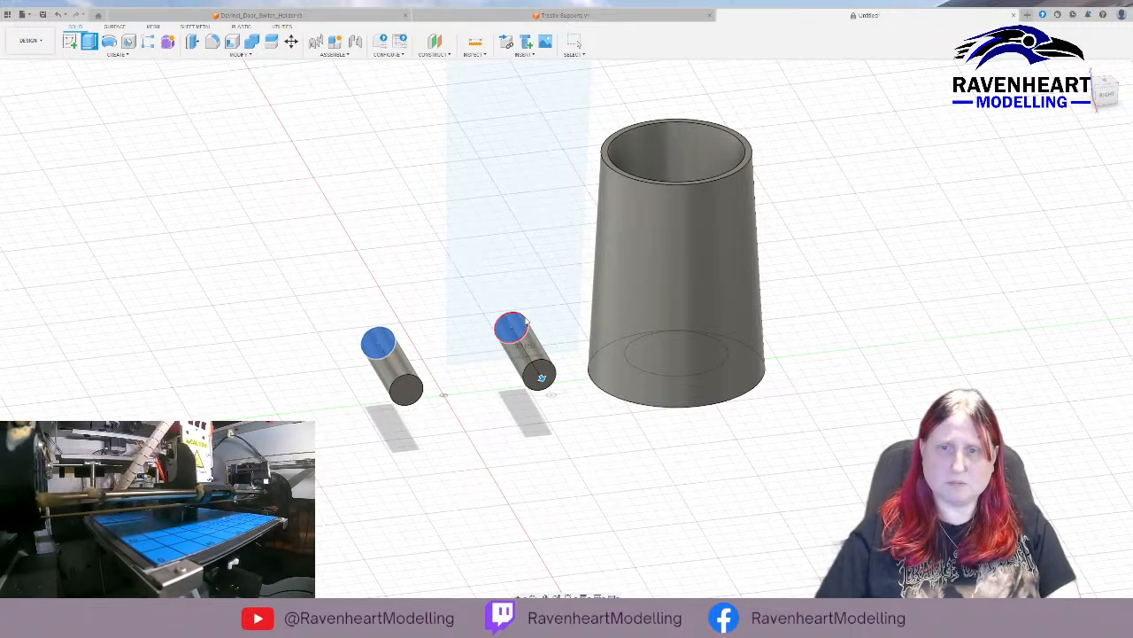
{"action": "left_click", "coordinate": [40, 141]}
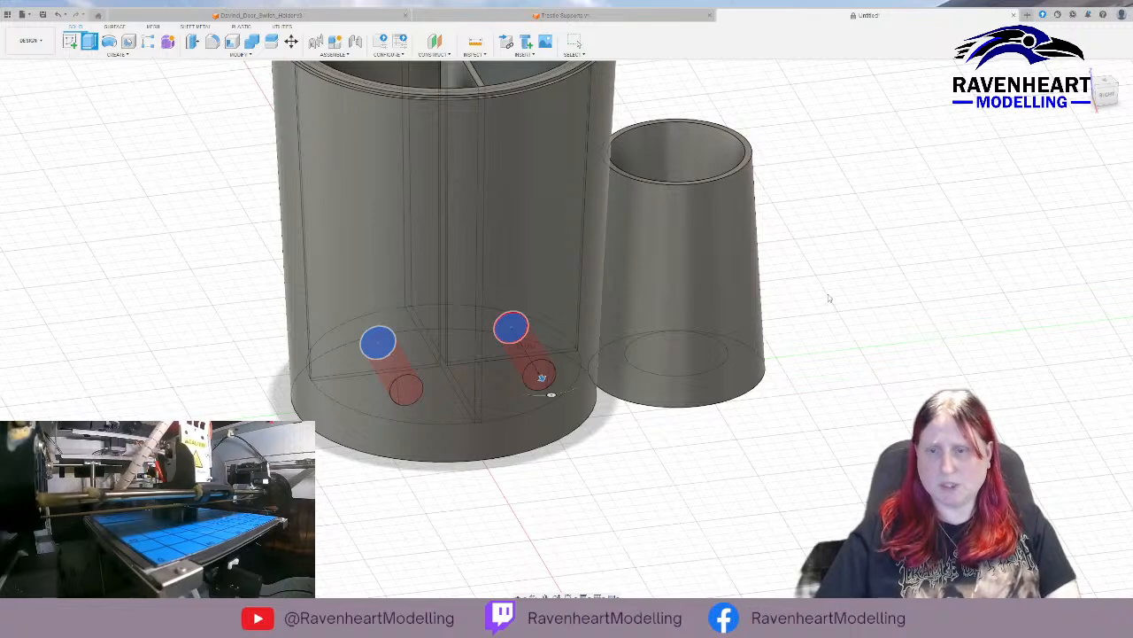
Cut both circles through the divider wall and inspect the two holes from several sides.
{"action": "type", "text": "1"}
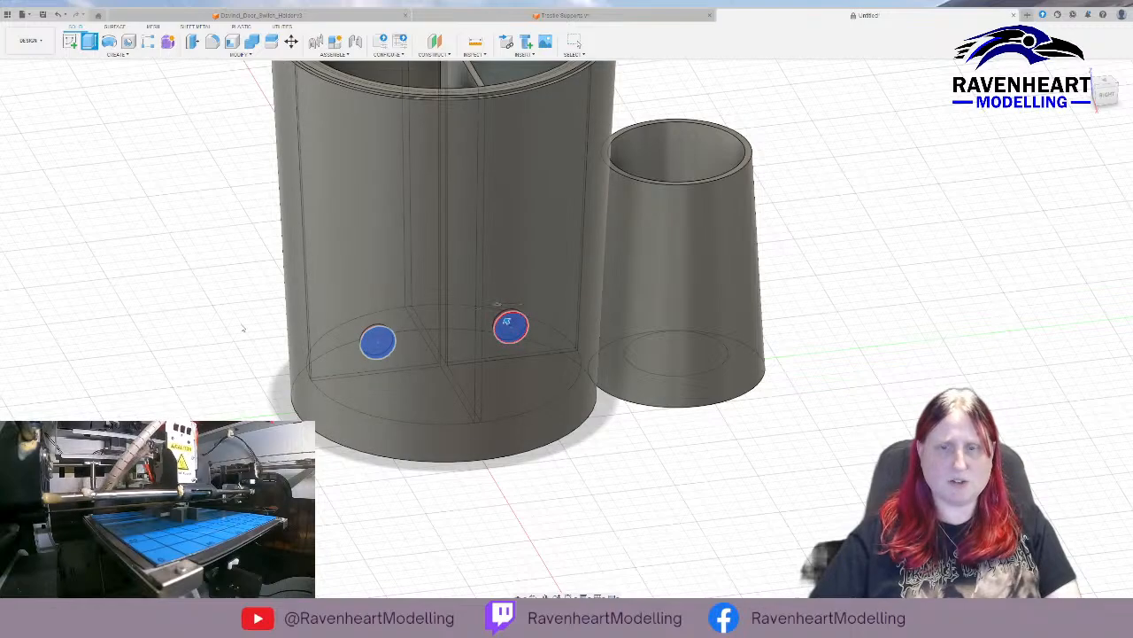
{"action": "middle_click_drag", "start_coordinate": [246, 327], "coordinate": [434, 306], "text": "shift"}
{"action": "middle_click_drag", "start_coordinate": [285, 328], "coordinate": [332, 318], "text": "shift"}
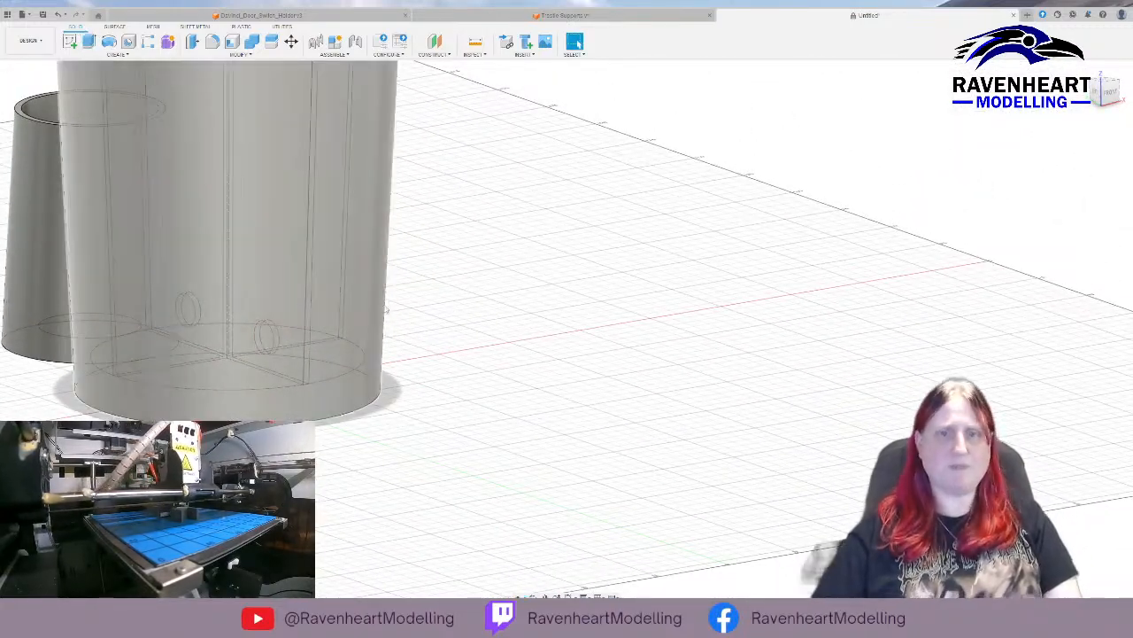
{"action": "middle_click_drag", "start_coordinate": [597, 266], "coordinate": [493, 312], "text": "shift"}
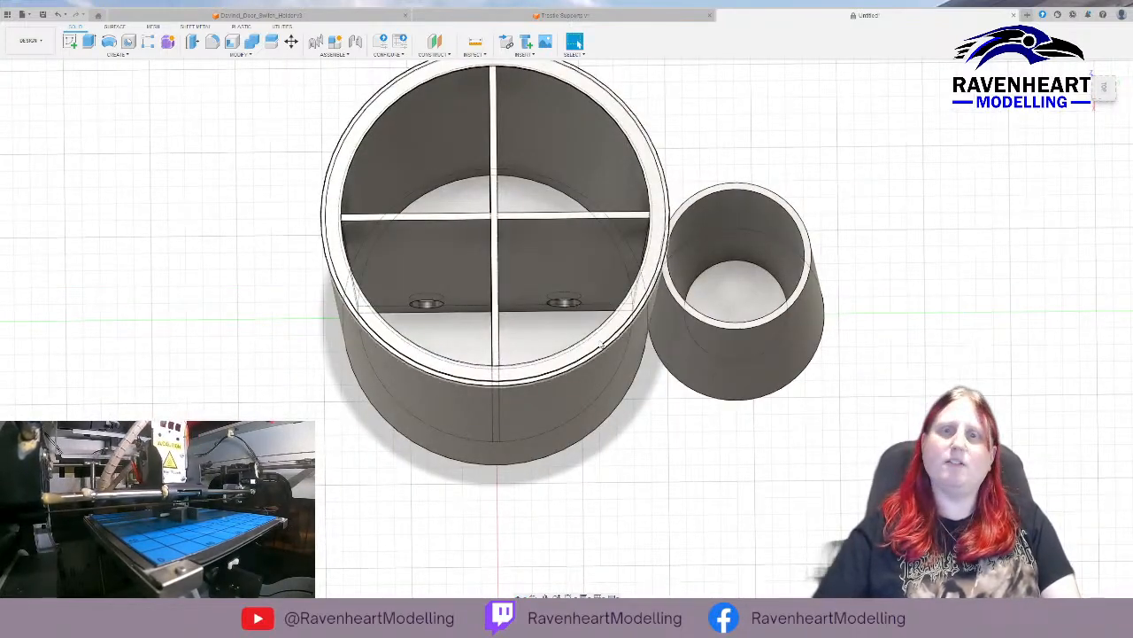
Start a sketch on the two coplanar faces of the second divider and draw a 10 mm circle near the bottom of one half.
{"action": "middle_click_drag", "start_coordinate": [577, 329], "coordinate": [531, 265], "text": "shift"}
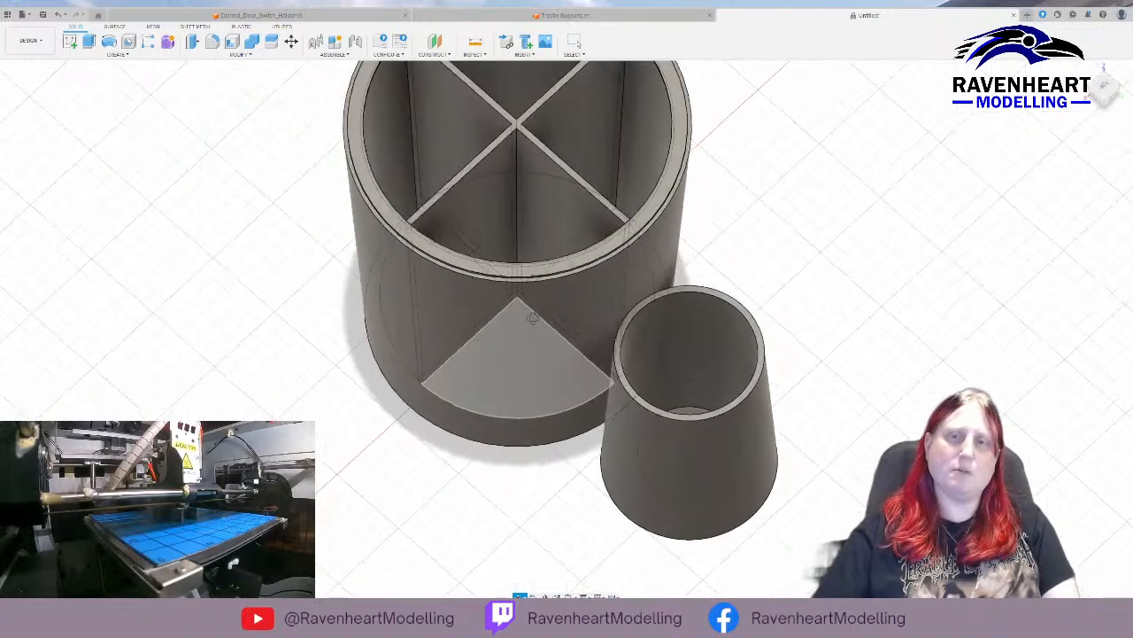
{"action": "left_click", "coordinate": [496, 226]}
{"action": "left_click", "coordinate": [581, 146]}
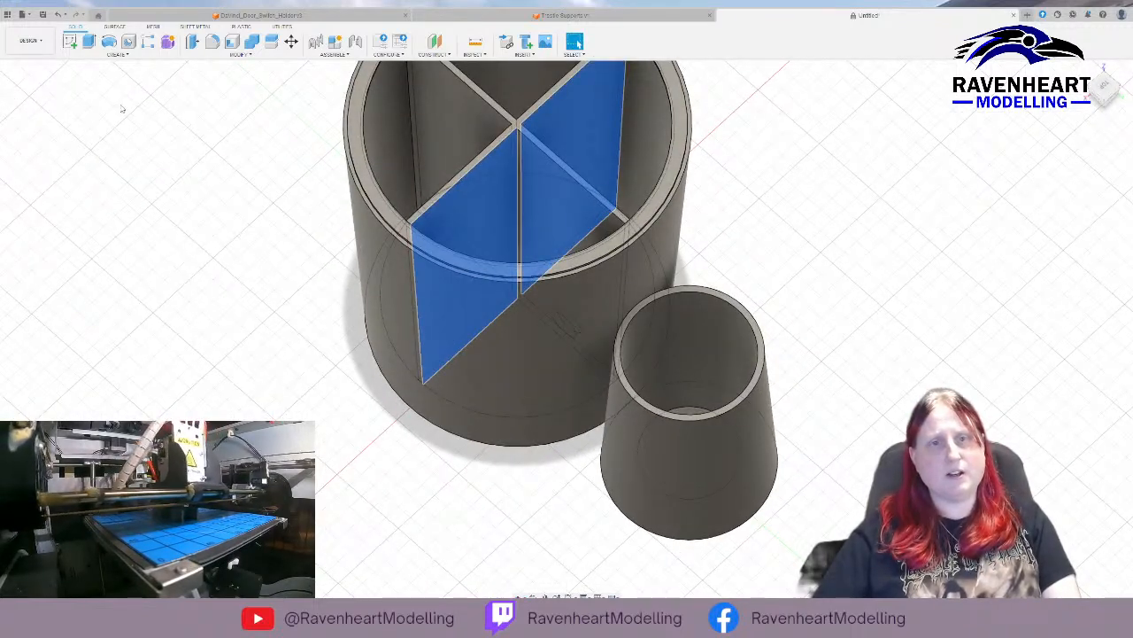
{"action": "left_click", "coordinate": [70, 42]}
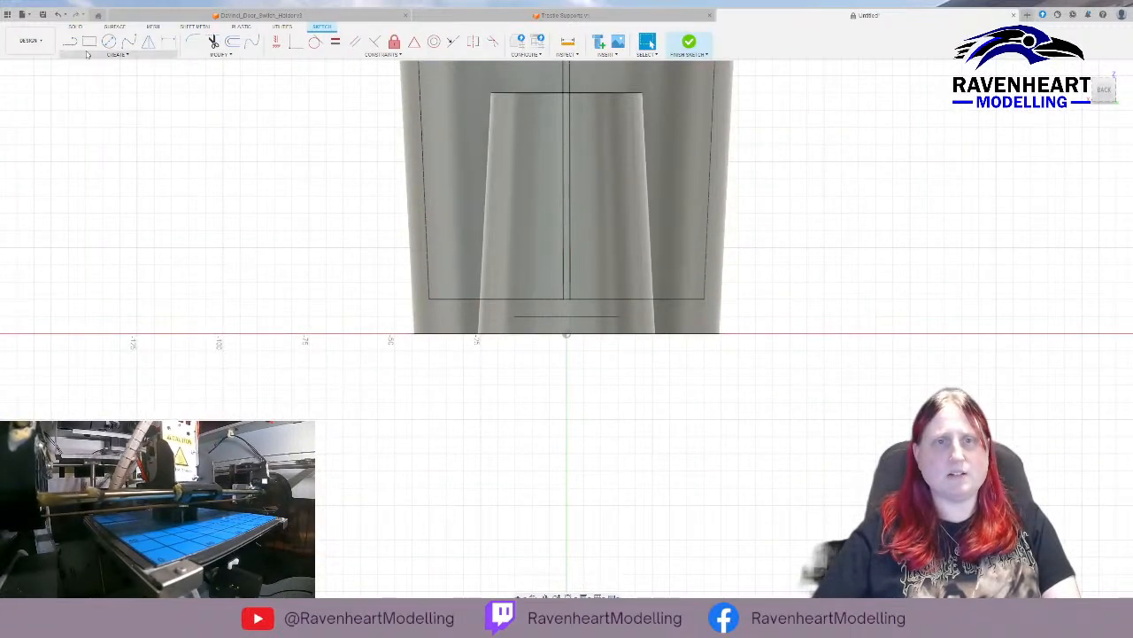
{"action": "left_click", "coordinate": [108, 42]}
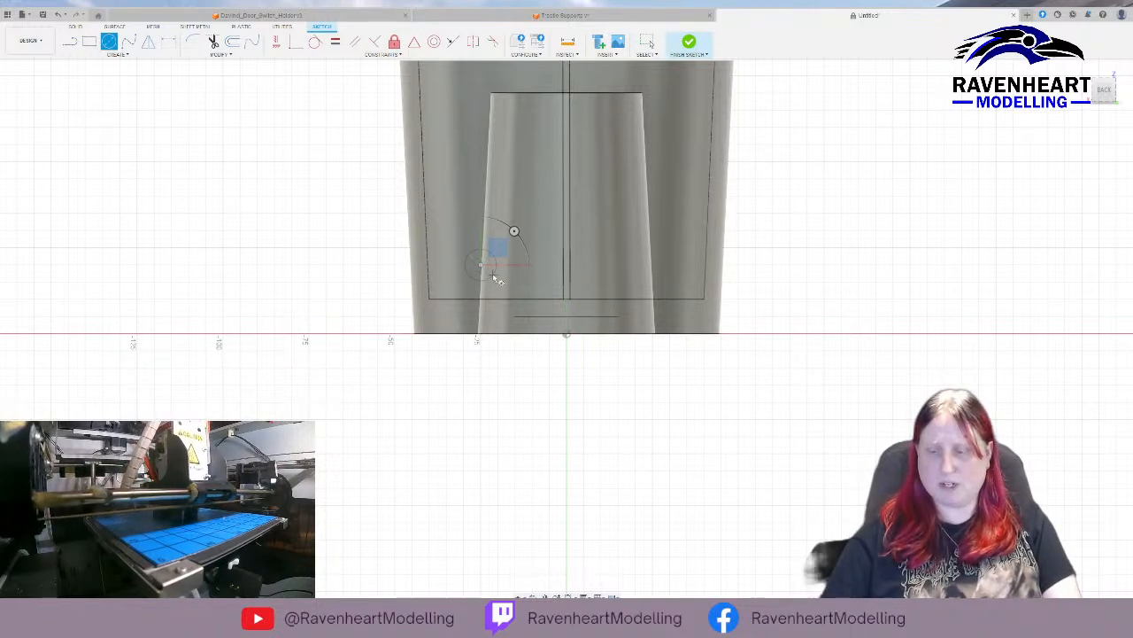
{"action": "key", "text": "Escape"}
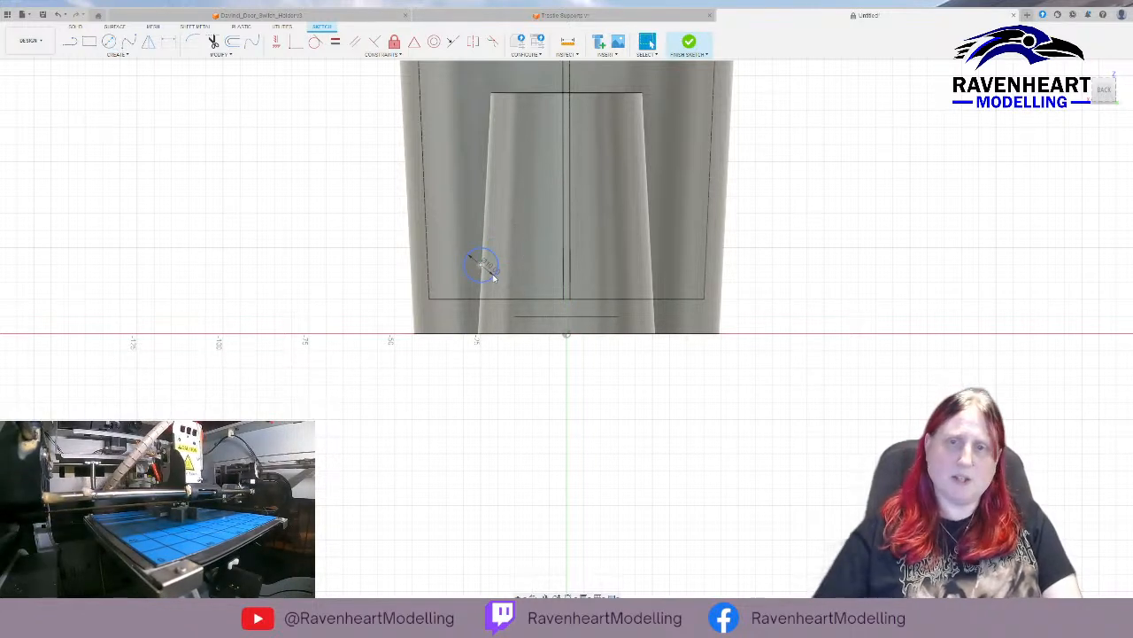
Copy the 10 mm circle 50 mm horizontally onto the other half of the second divider.
{"action": "left_click", "coordinate": [468, 268]}
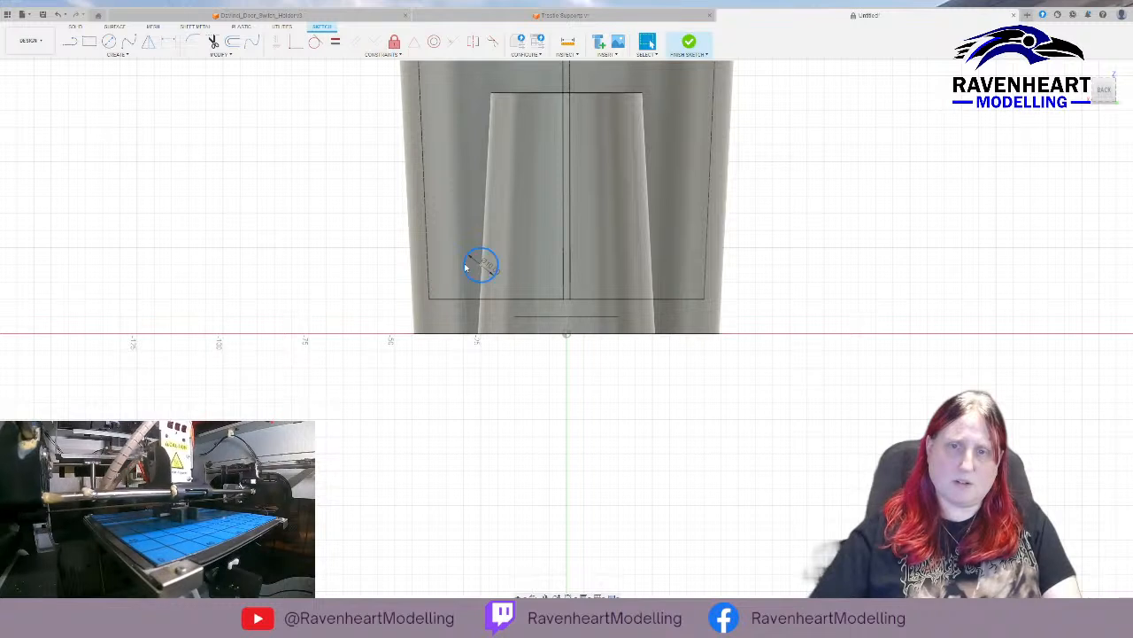
{"action": "key", "text": "m"}
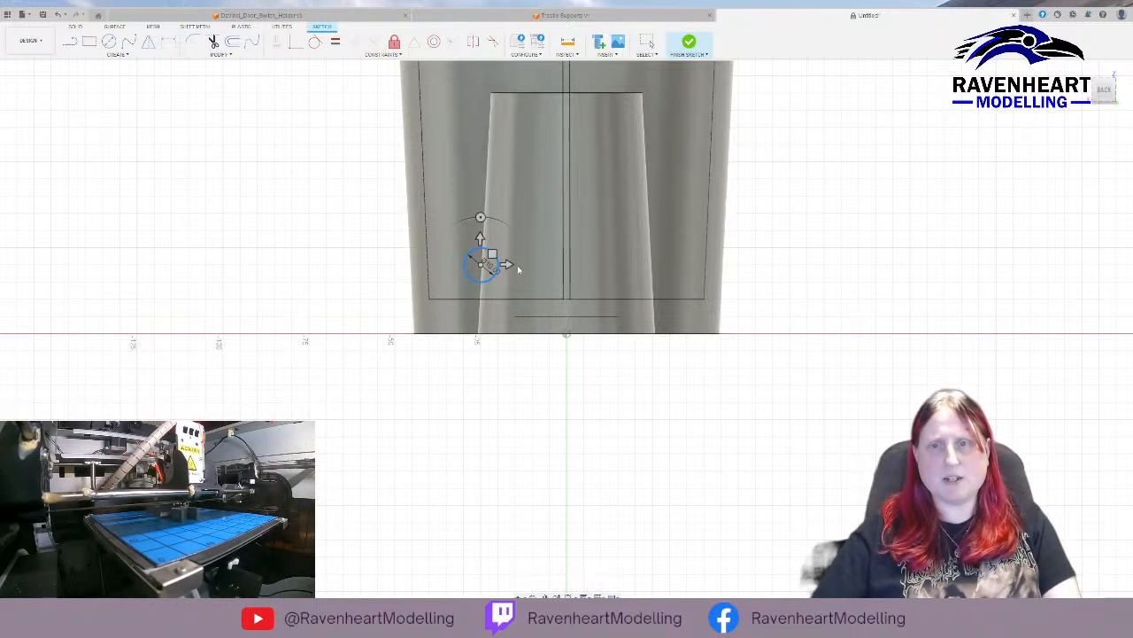
{"action": "left_click_drag", "start_coordinate": [504, 266], "coordinate": [680, 267]}
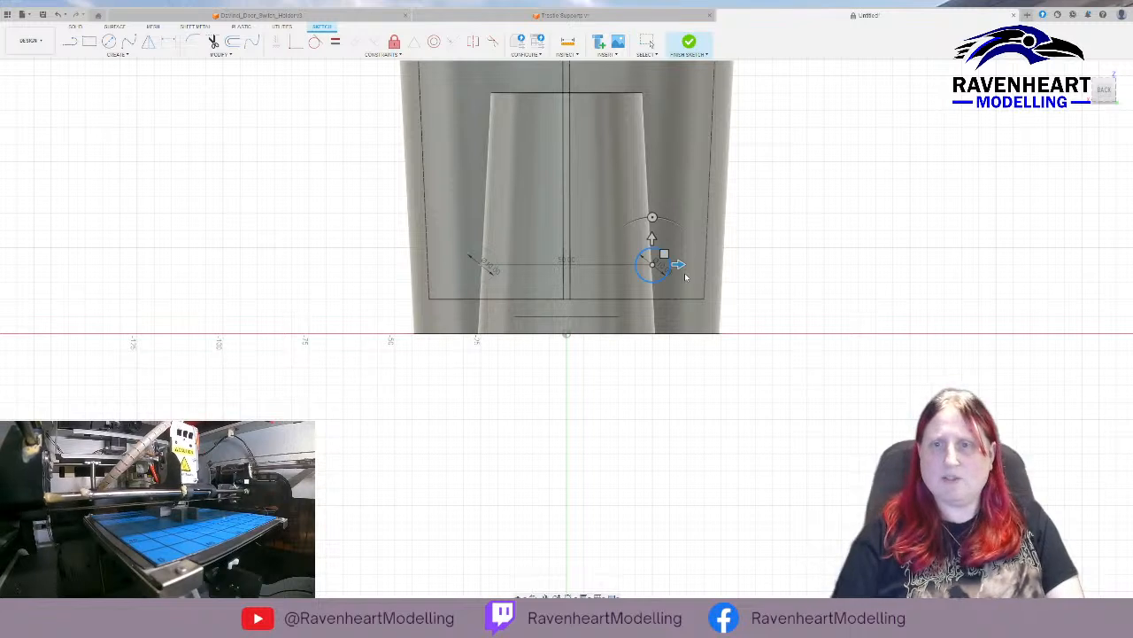
{"action": "key", "text": "Return"}
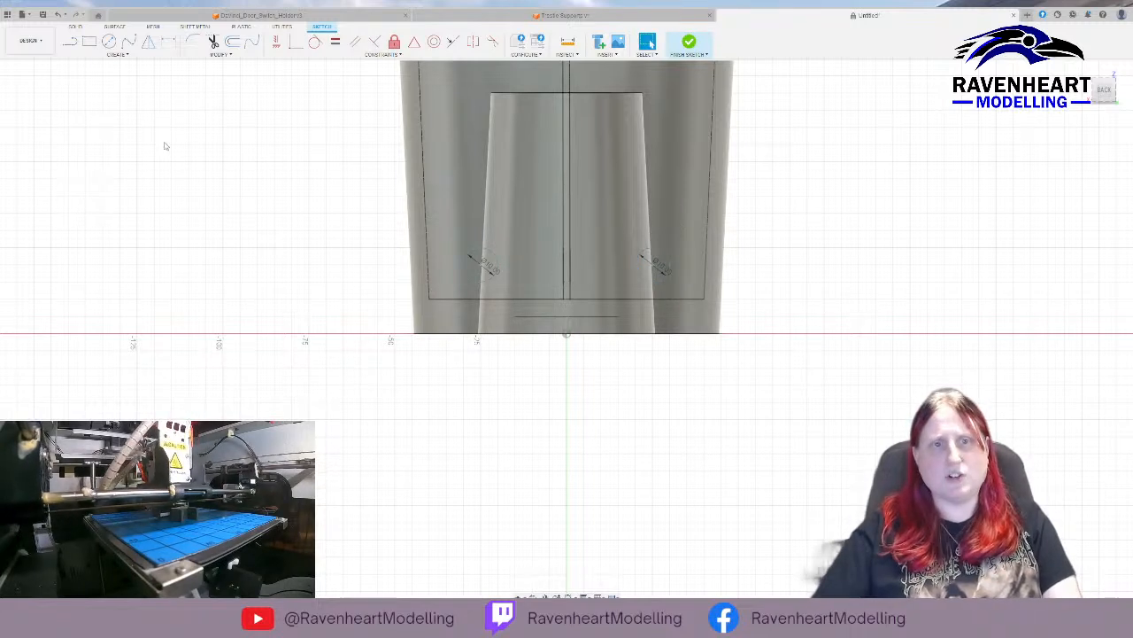
Finish the sketch and cut both circles through the second divider, hiding the container body only while picking the profiles.
{"action": "left_click", "coordinate": [44, 138]}
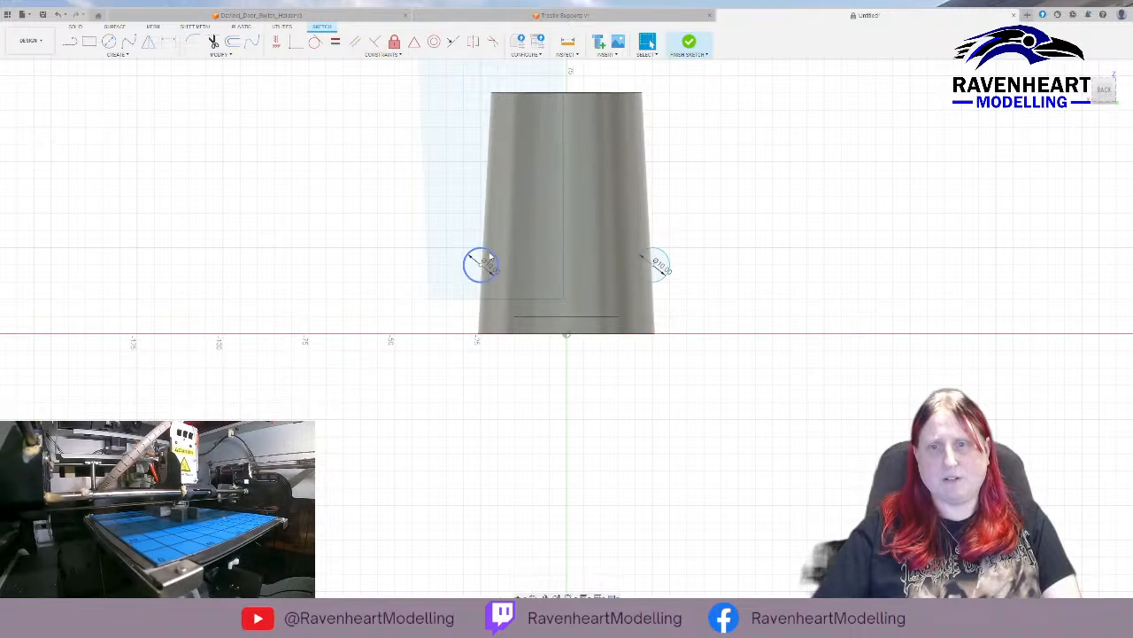
{"action": "left_click", "coordinate": [689, 42]}
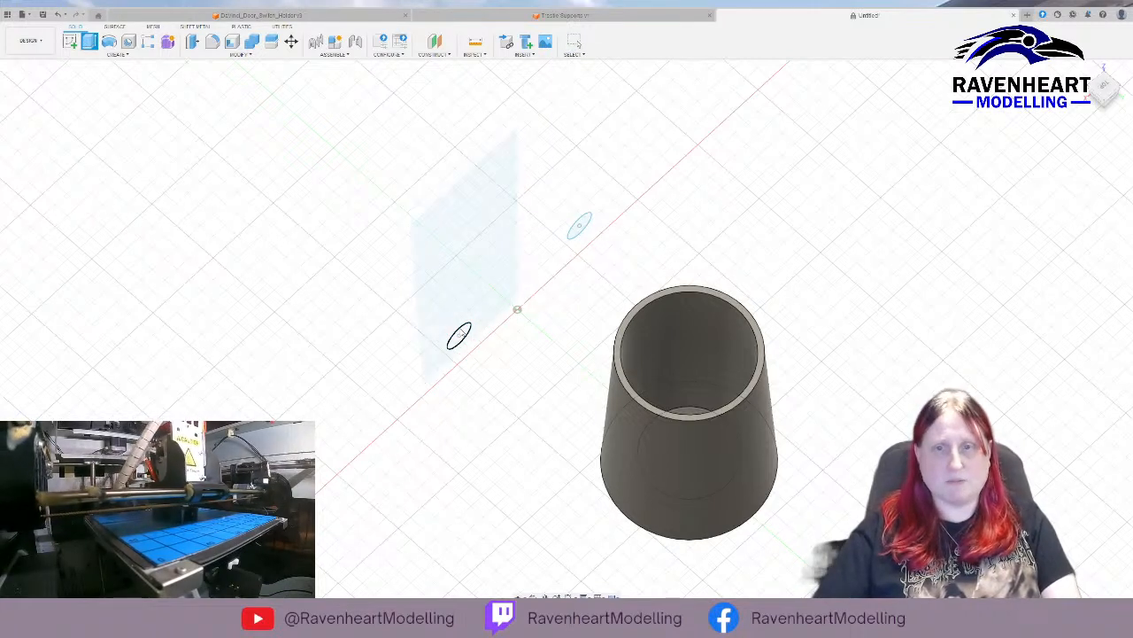
{"action": "left_click", "coordinate": [459, 336]}
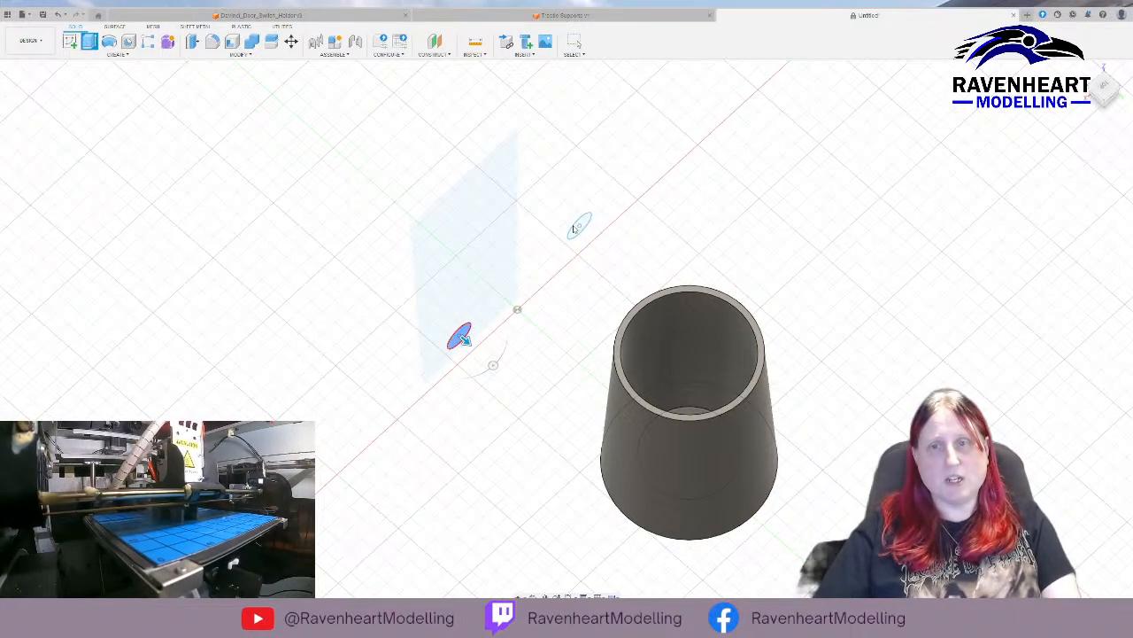
{"action": "left_click", "coordinate": [571, 235]}
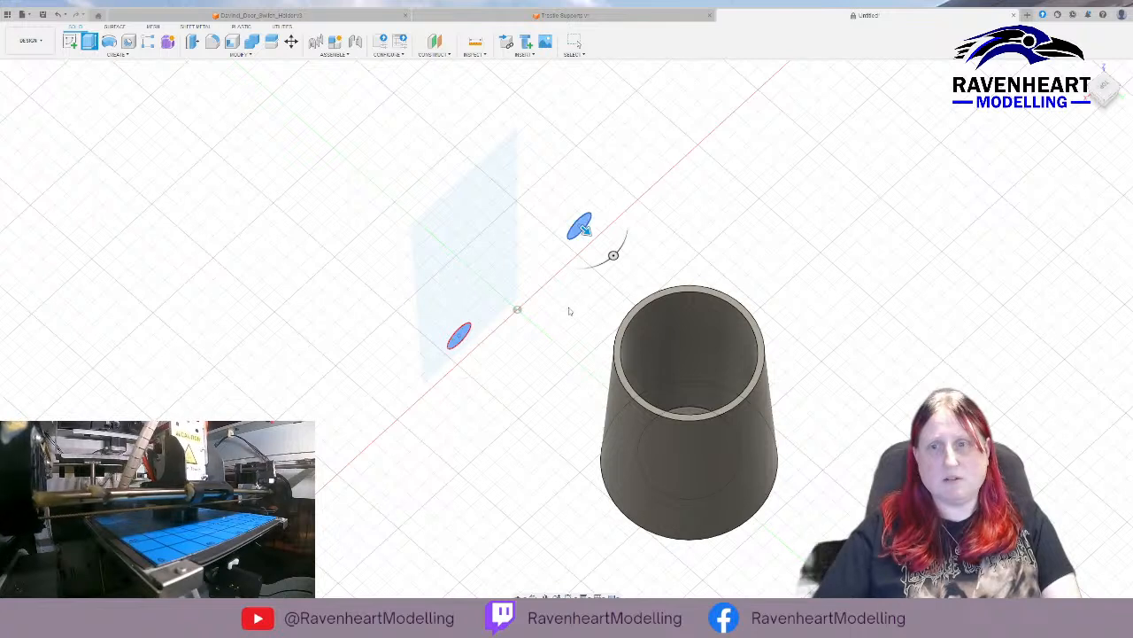
{"action": "type", "text": "-1"}
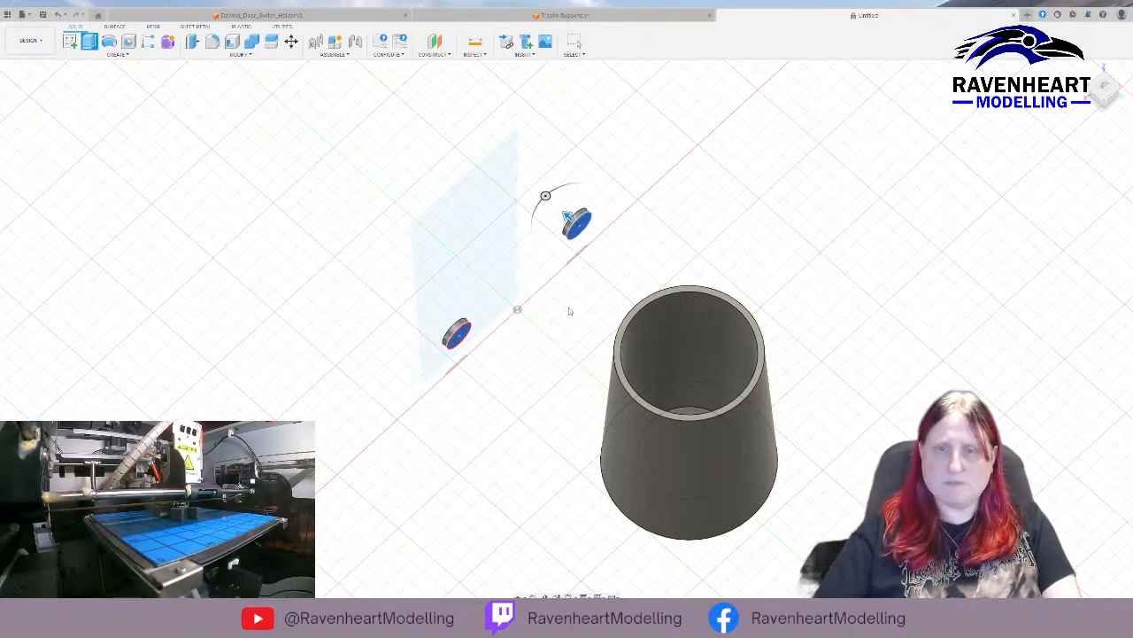
{"action": "left_click", "coordinate": [41, 137]}
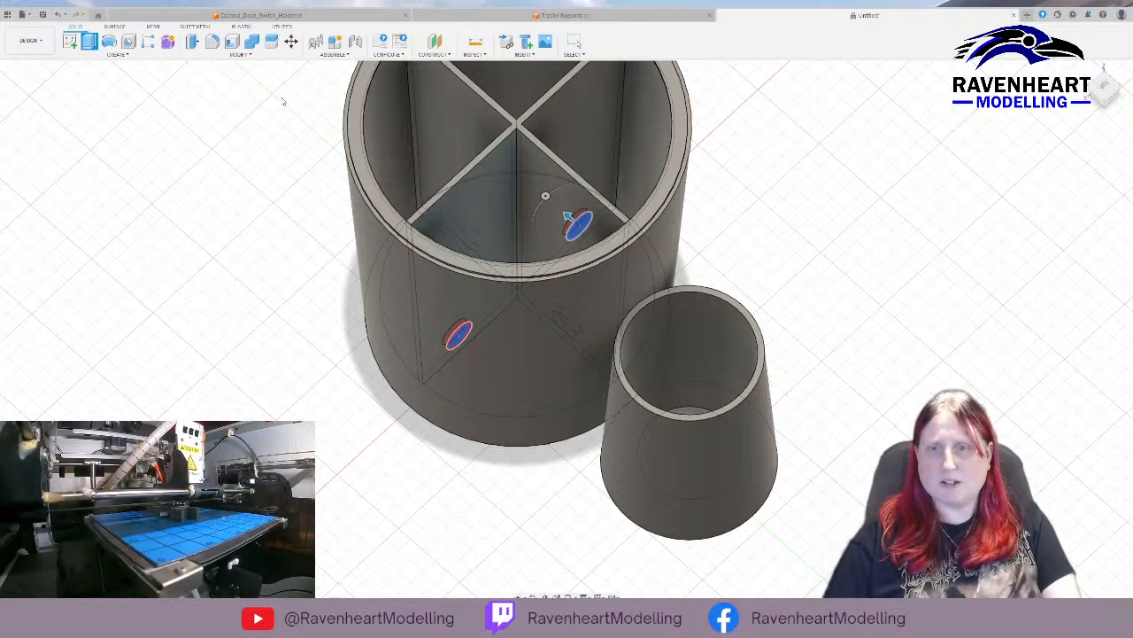
{"action": "key", "text": "Return"}
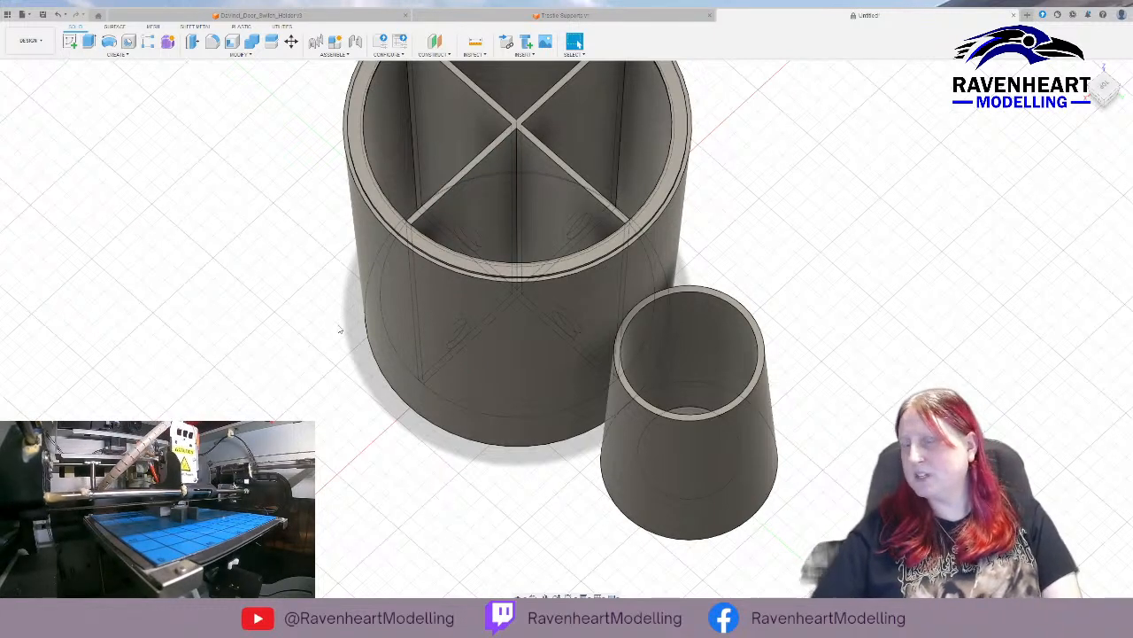
Move the small tapered cup body 5 mm away from the container.
{"action": "middle_click_drag", "start_coordinate": [313, 336], "coordinate": [375, 316], "text": "shift"}
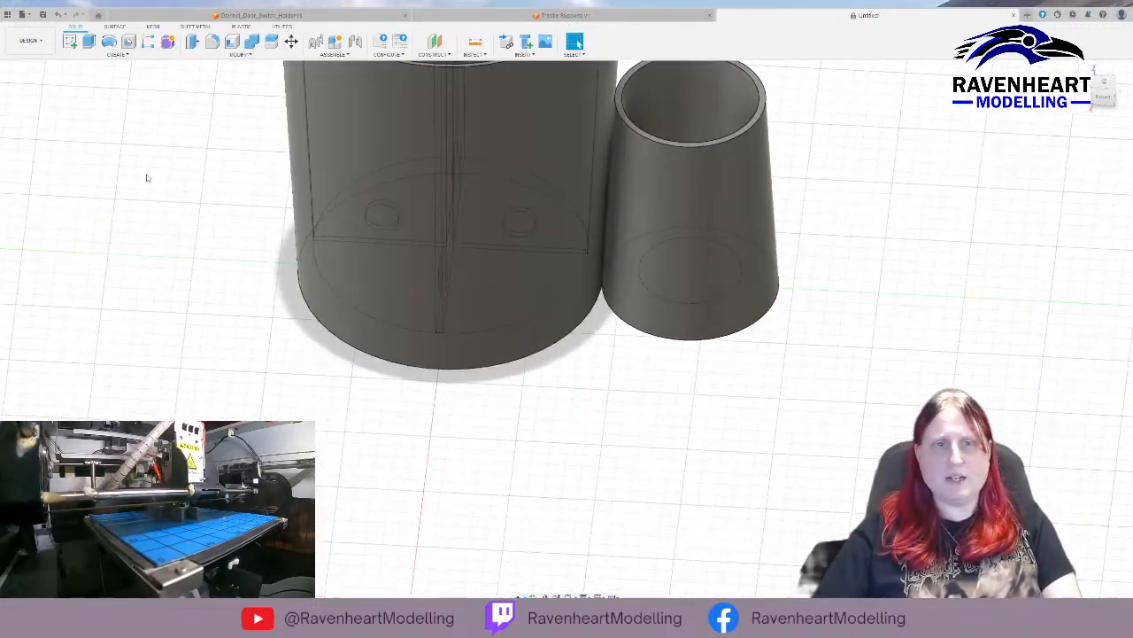
{"action": "left_click", "coordinate": [73, 151]}
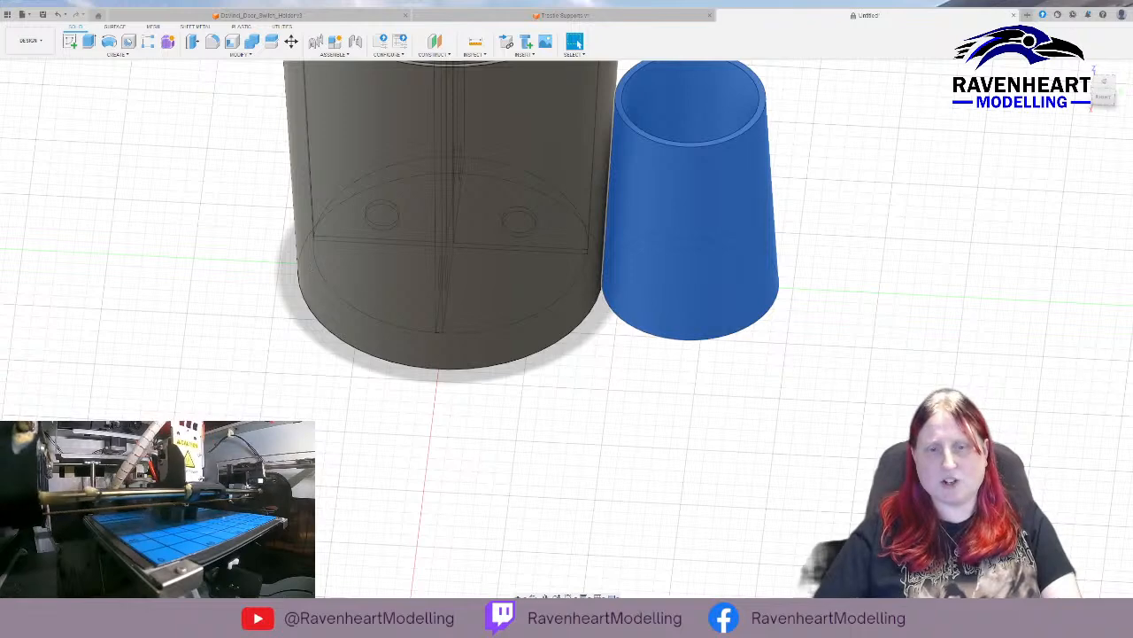
{"action": "key", "text": "m"}
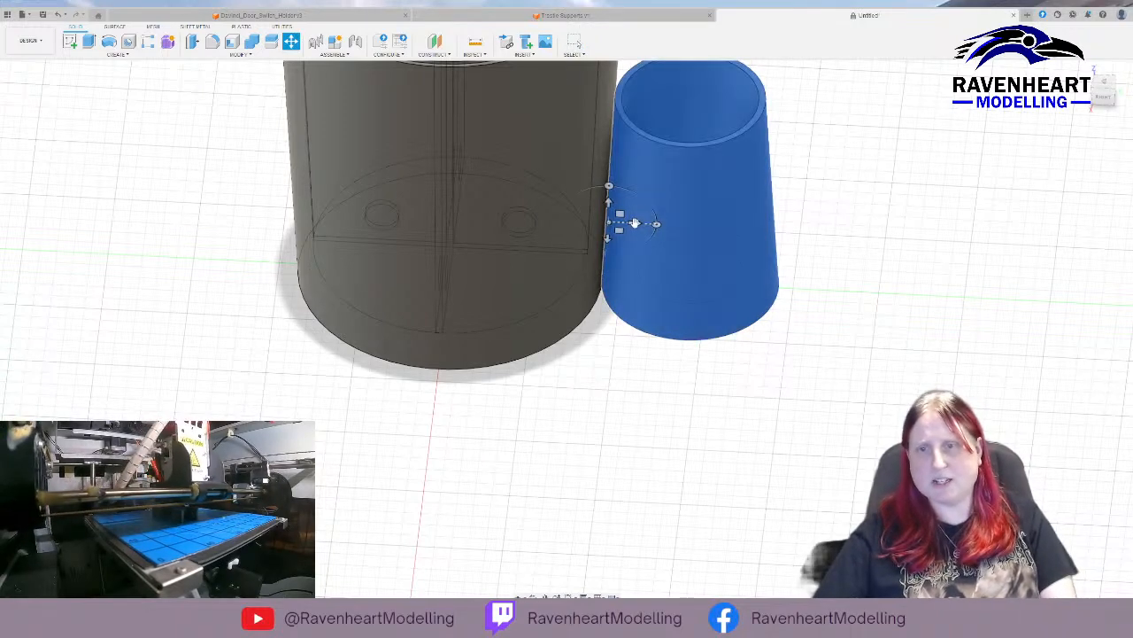
{"action": "left_click_drag", "start_coordinate": [638, 223], "coordinate": [654, 223]}
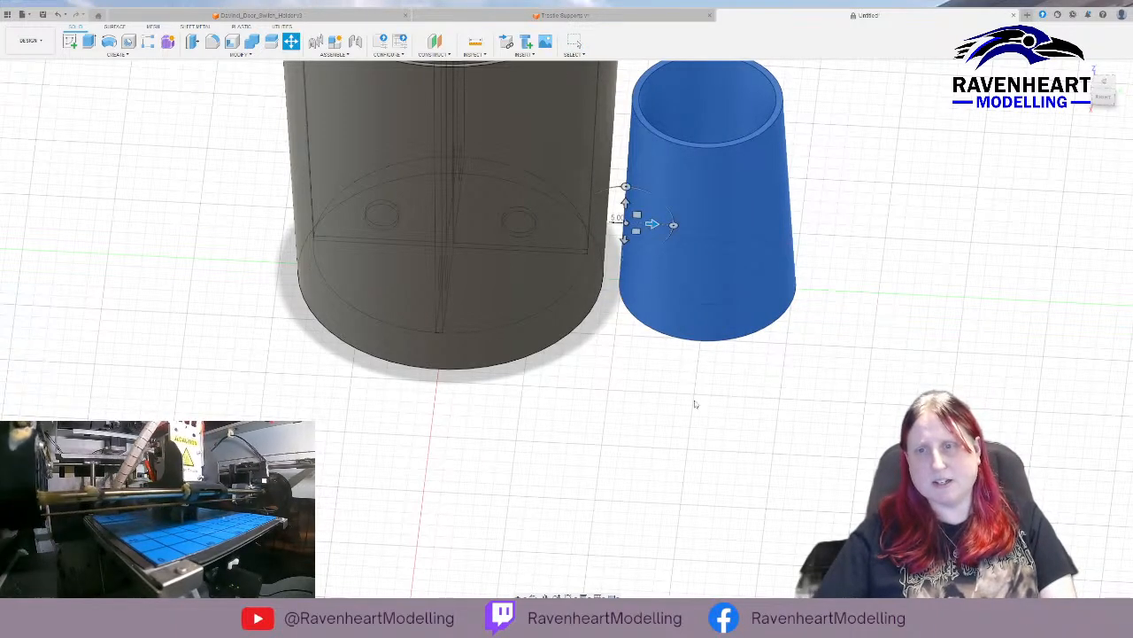
{"action": "key", "text": "Return"}
{"action": "mouse_move", "coordinate": [682, 403]}
{"action": "middle_mouse_down", "text": "shift"}
{"action": "mouse_move", "coordinate": [665, 410]}
{"action": "mouse_move", "coordinate": [670, 382]}
{"action": "mouse_move", "coordinate": [642, 427]}
{"action": "mouse_move", "coordinate": [697, 402]}
{"action": "middle_mouse_up", "text": "shift"}
{"action": "scroll", "coordinate": [711, 398], "scroll_direction": "down", "scroll_amount": 4}
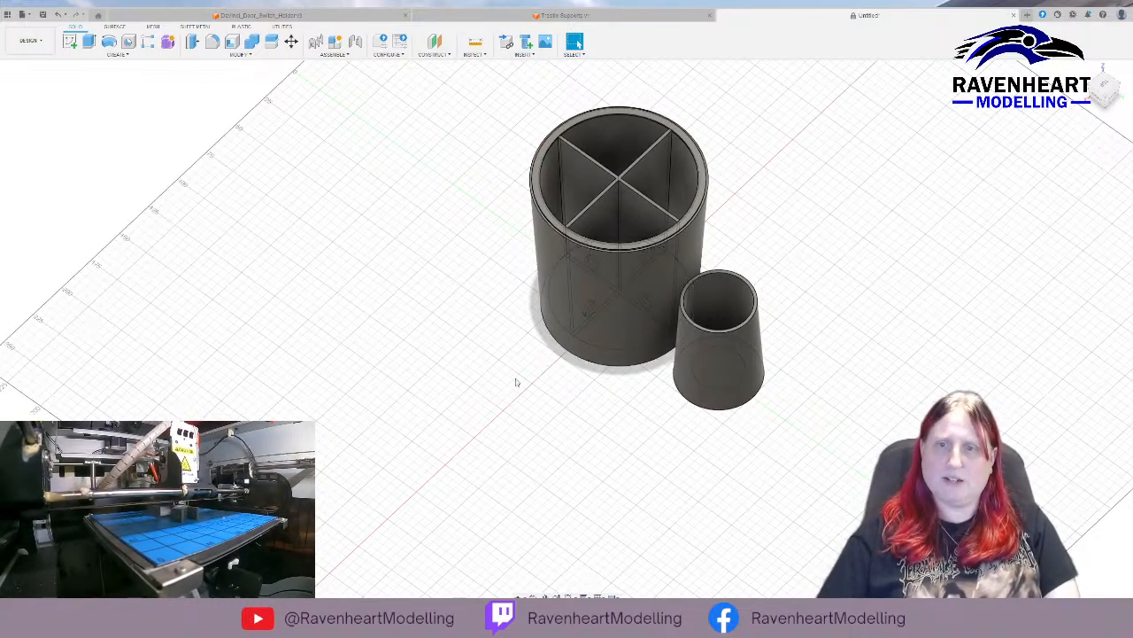
{"action": "middle_click_drag", "start_coordinate": [516, 379], "coordinate": [549, 335], "text": "shift"}
{"action": "key", "text": "Escape"}
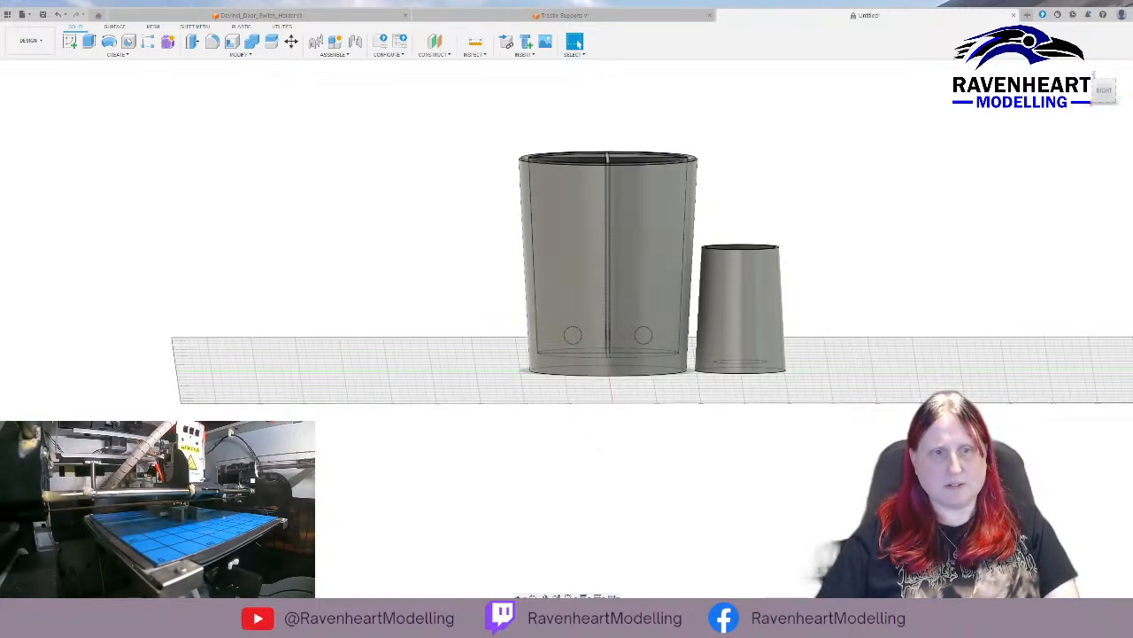
Try to insert the Ravenheart Modelling logo artwork into a sketch on the front origin plane.
{"action": "middle_click_drag", "start_coordinate": [419, 224], "coordinate": [228, 232], "text": "shift"}
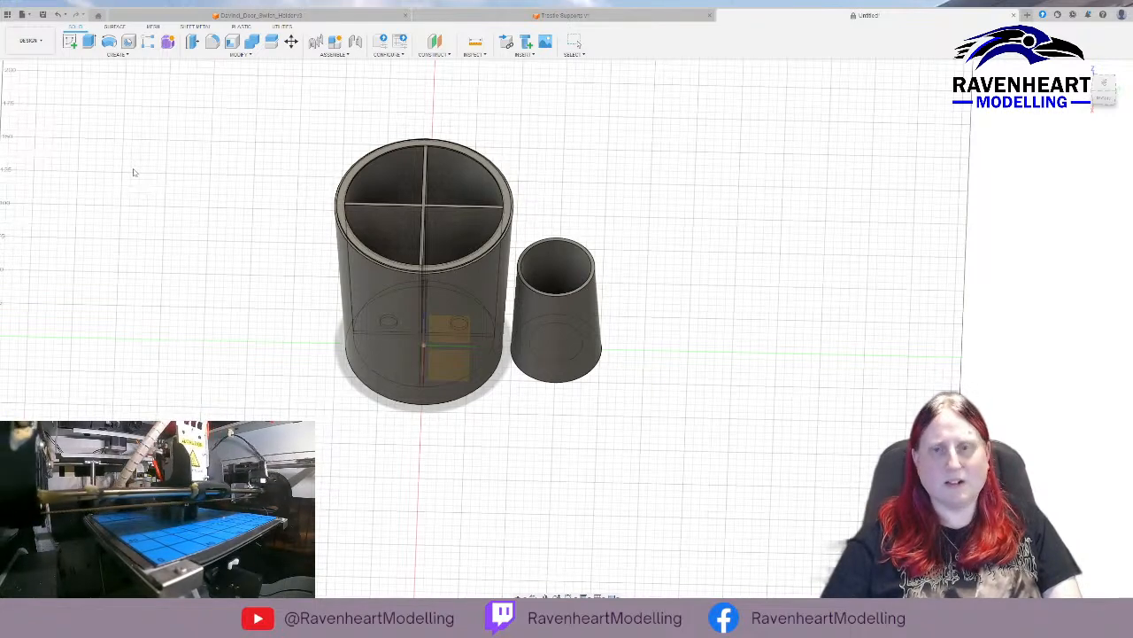
{"action": "left_click", "coordinate": [313, 299]}
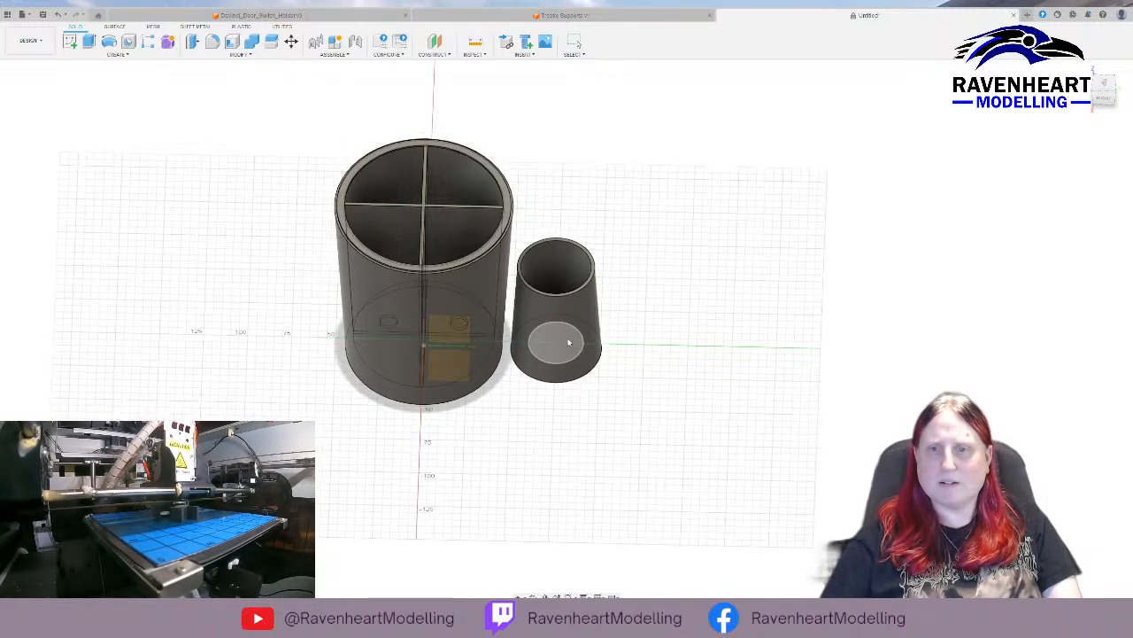
{"action": "middle_click_drag", "start_coordinate": [337, 232], "coordinate": [464, 213], "text": "shift"}
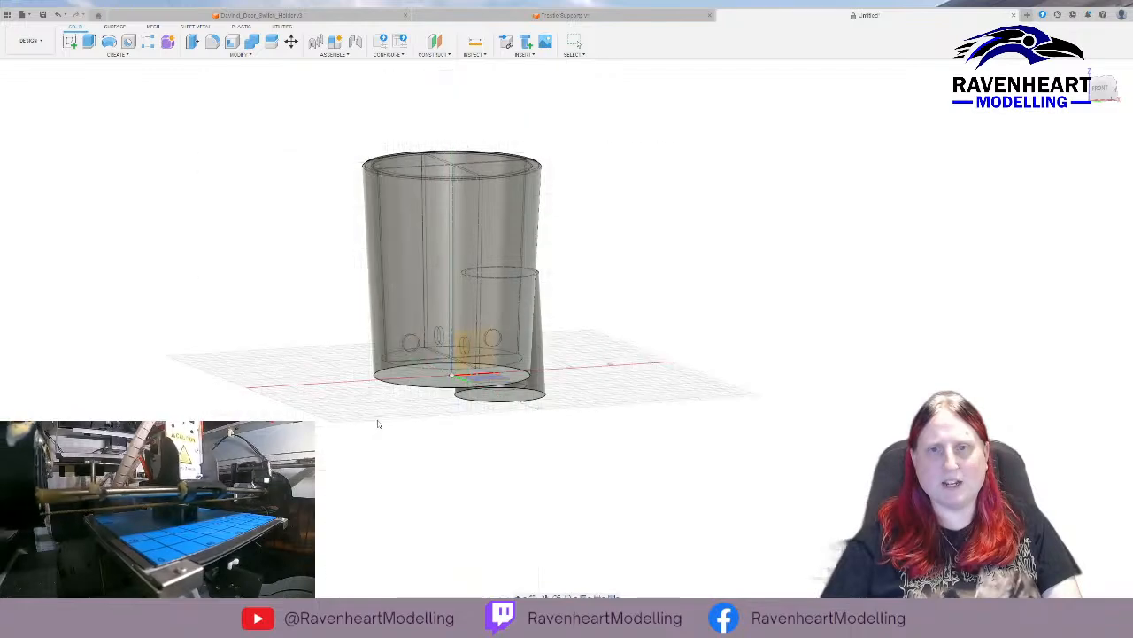
{"action": "left_click", "coordinate": [346, 358]}
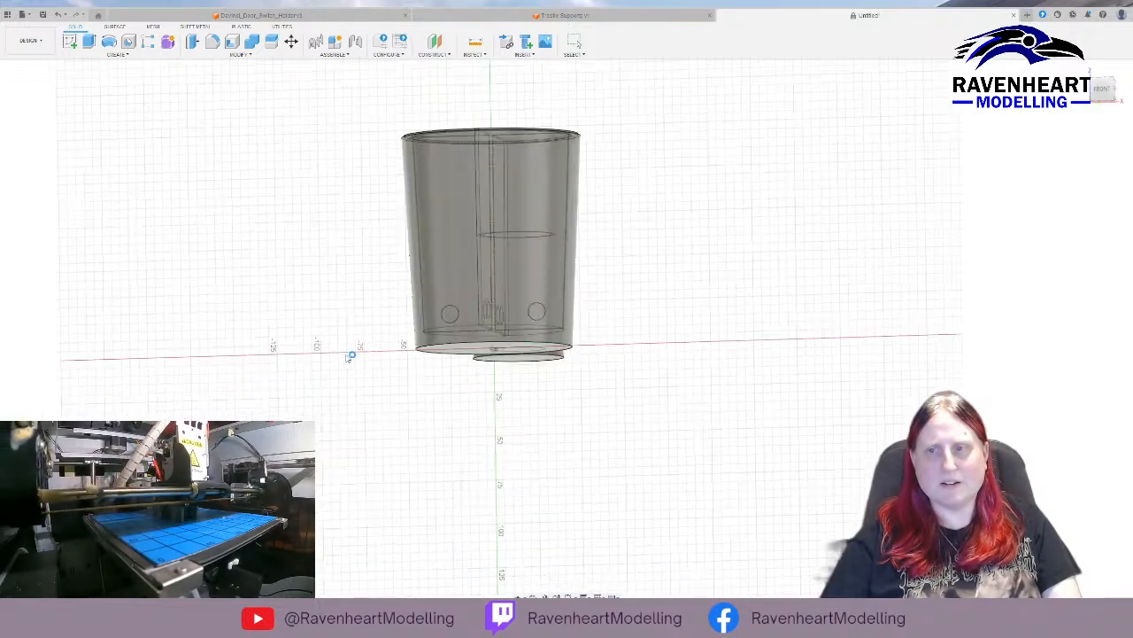
{"action": "middle_click_drag", "start_coordinate": [740, 240], "coordinate": [560, 368]}
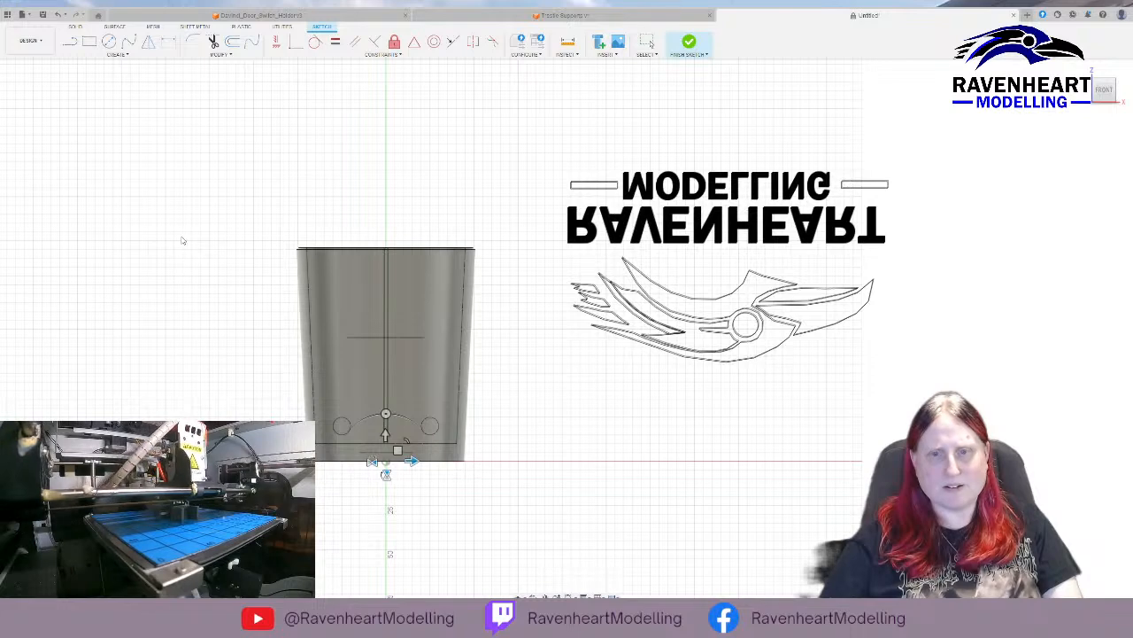
Turn the logo upright, mirror it so the text reads correctly, and shift it 175 mm down and 50 mm sideways over the container's front.
{"action": "left_click_drag", "start_coordinate": [413, 461], "coordinate": [78, 461]}
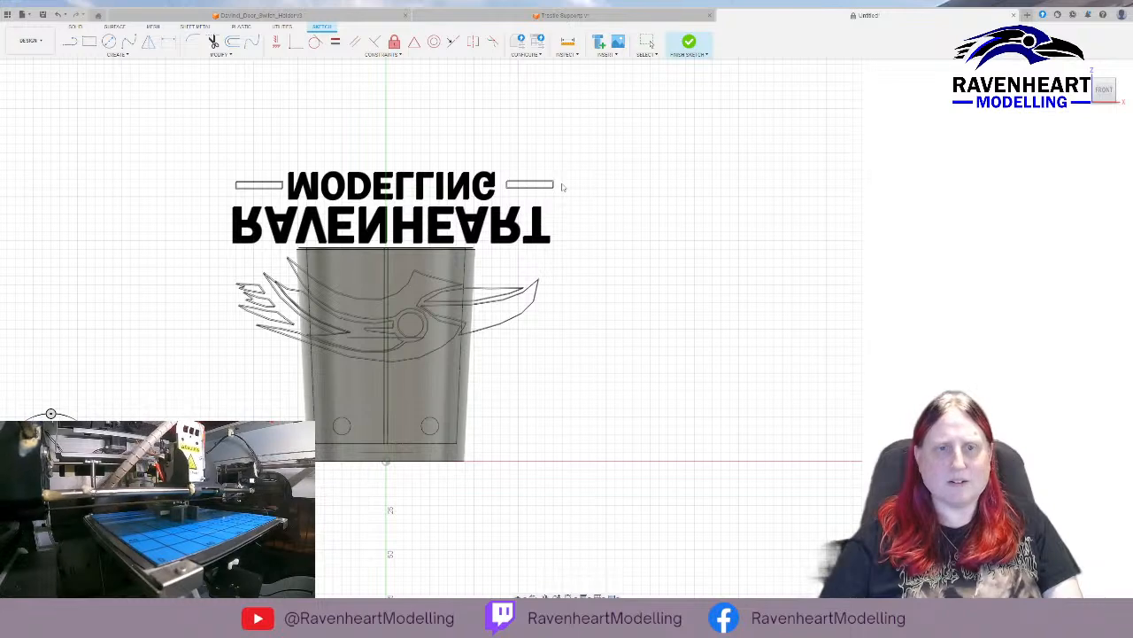
{"action": "mouse_move", "coordinate": [52, 414]}
{"action": "left_mouse_down"}
{"action": "mouse_move", "coordinate": [86, 429]}
{"action": "mouse_move", "coordinate": [102, 462]}
{"action": "left_mouse_up"}
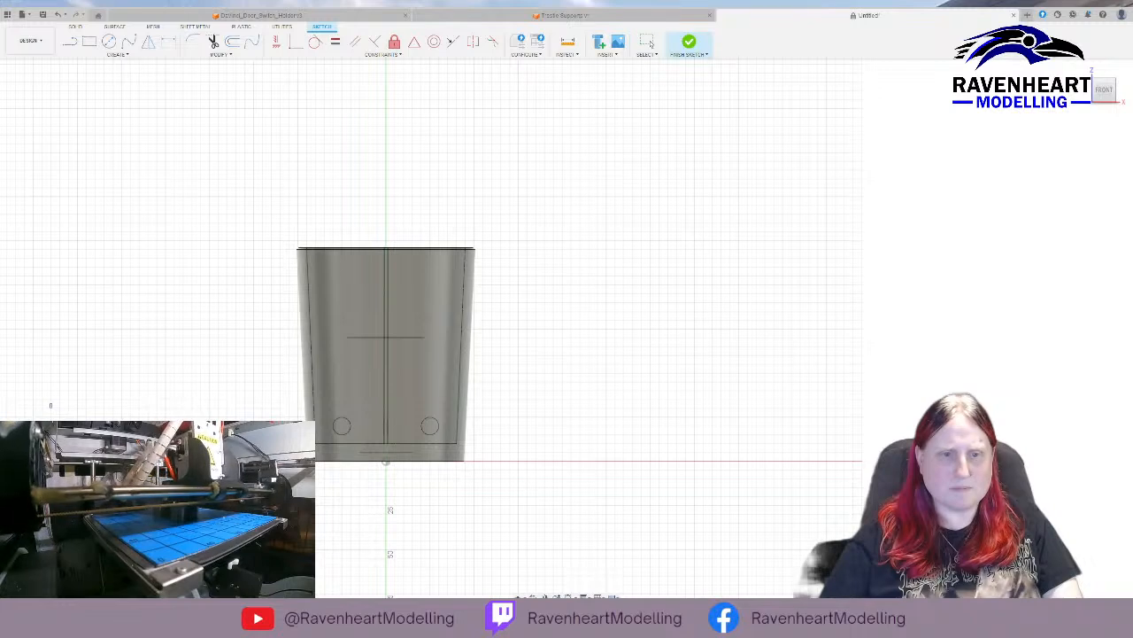
{"action": "mouse_move", "coordinate": [103, 462]}
{"action": "left_mouse_down"}
{"action": "mouse_move", "coordinate": [612, 460]}
{"action": "mouse_move", "coordinate": [642, 485]}
{"action": "mouse_move", "coordinate": [641, 177]}
{"action": "left_mouse_up"}
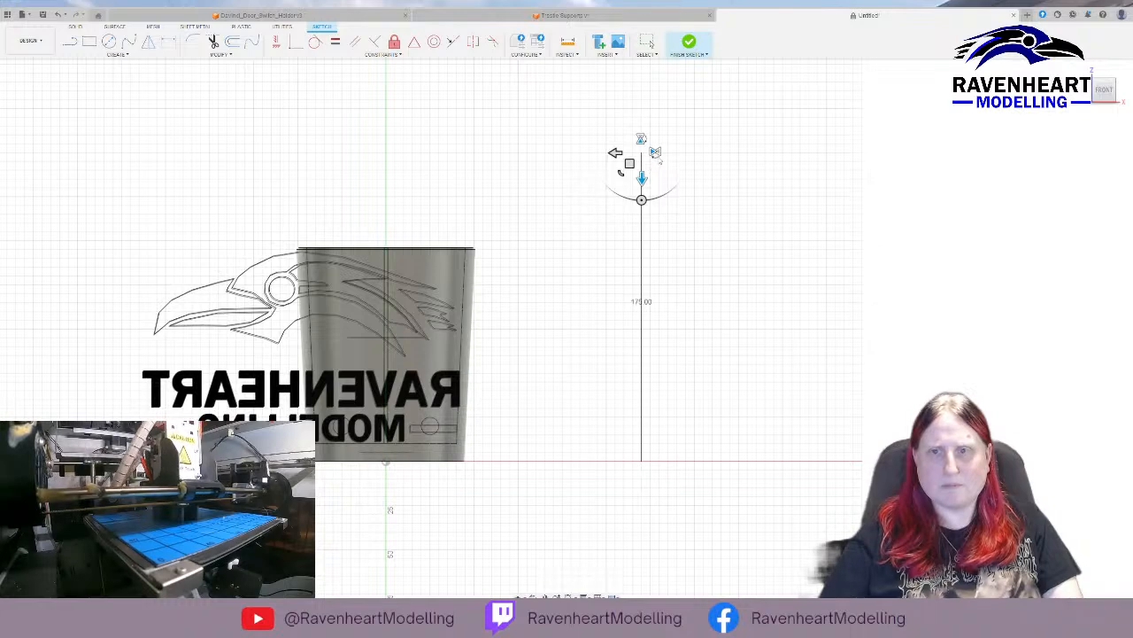
{"action": "left_click", "coordinate": [655, 152]}
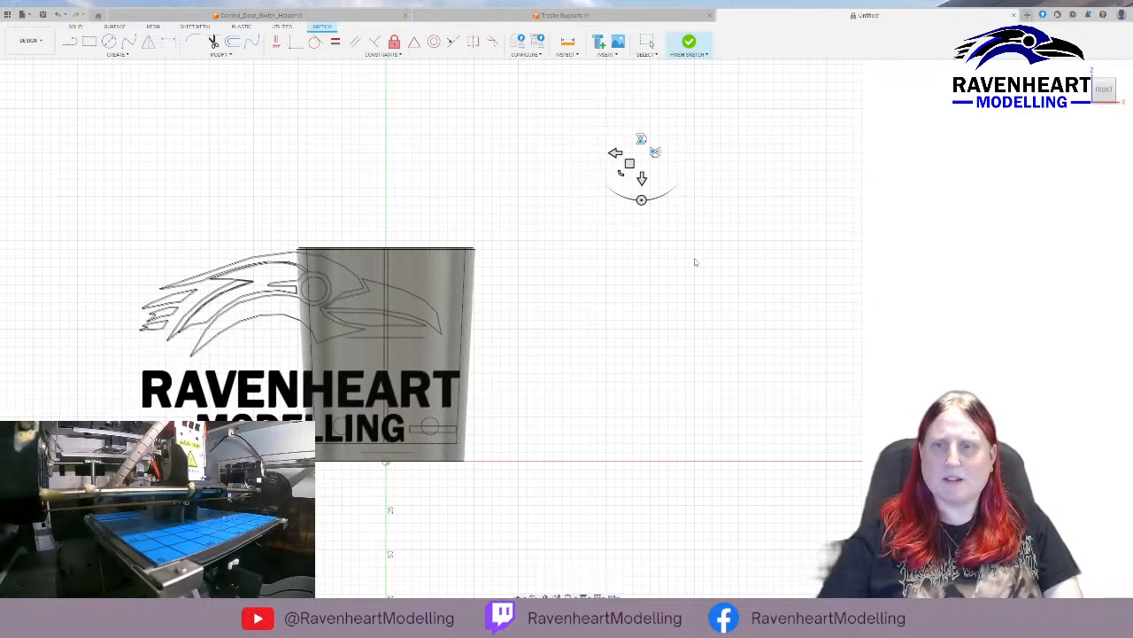
{"action": "mouse_move", "coordinate": [620, 156]}
{"action": "left_mouse_down"}
{"action": "mouse_move", "coordinate": [722, 165]}
{"action": "mouse_move", "coordinate": [704, 168]}
{"action": "left_mouse_up"}
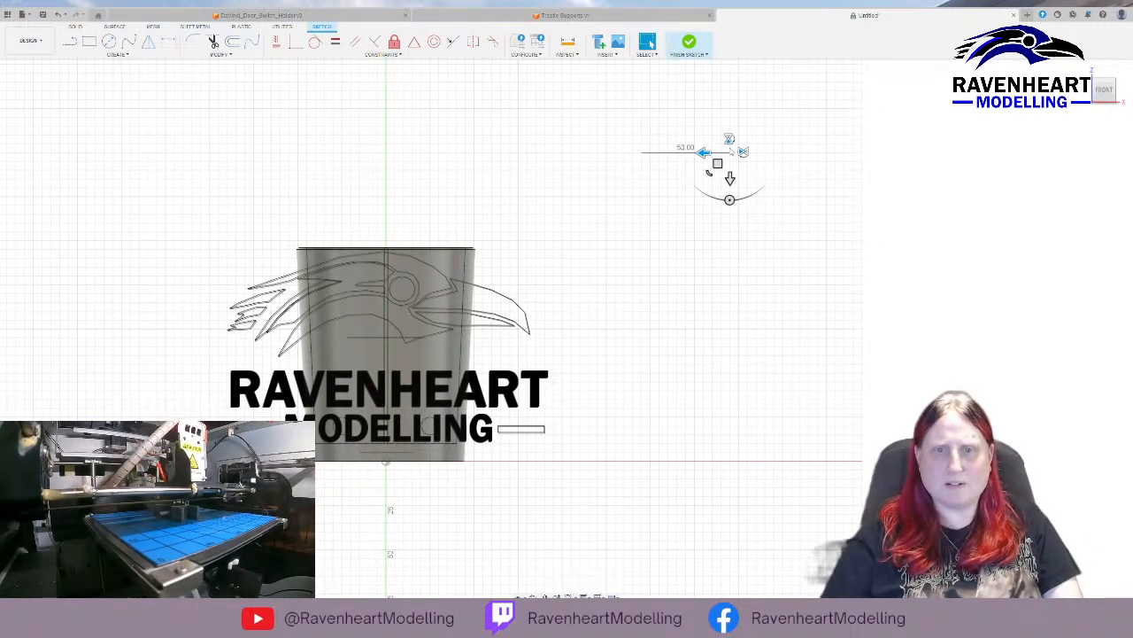
{"action": "key", "text": "Return"}
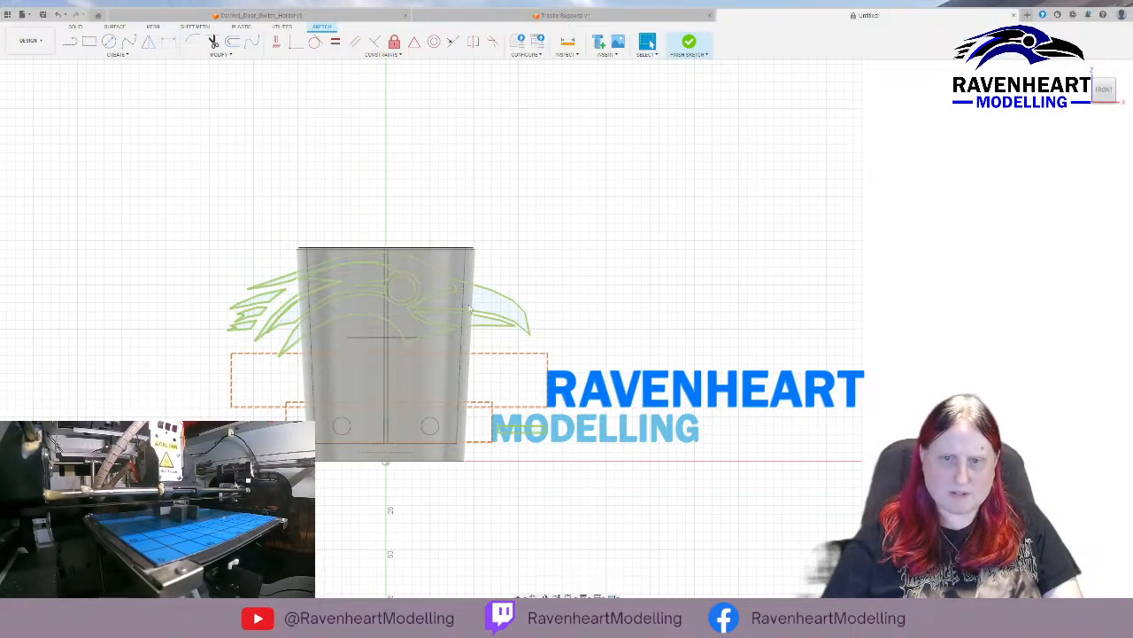
Discard the inserted logo, view the container from above and finish the sketch.
{"action": "mouse_move", "coordinate": [296, 166]}
{"action": "middle_mouse_down", "text": "shift"}
{"action": "mouse_move", "coordinate": [384, 194]}
{"action": "mouse_move", "coordinate": [280, 171]}
{"action": "mouse_move", "coordinate": [306, 152]}
{"action": "mouse_move", "coordinate": [340, 167]}
{"action": "mouse_move", "coordinate": [434, 171]}
{"action": "mouse_move", "coordinate": [251, 177]}
{"action": "mouse_move", "coordinate": [311, 183]}
{"action": "middle_mouse_up", "text": "shift"}
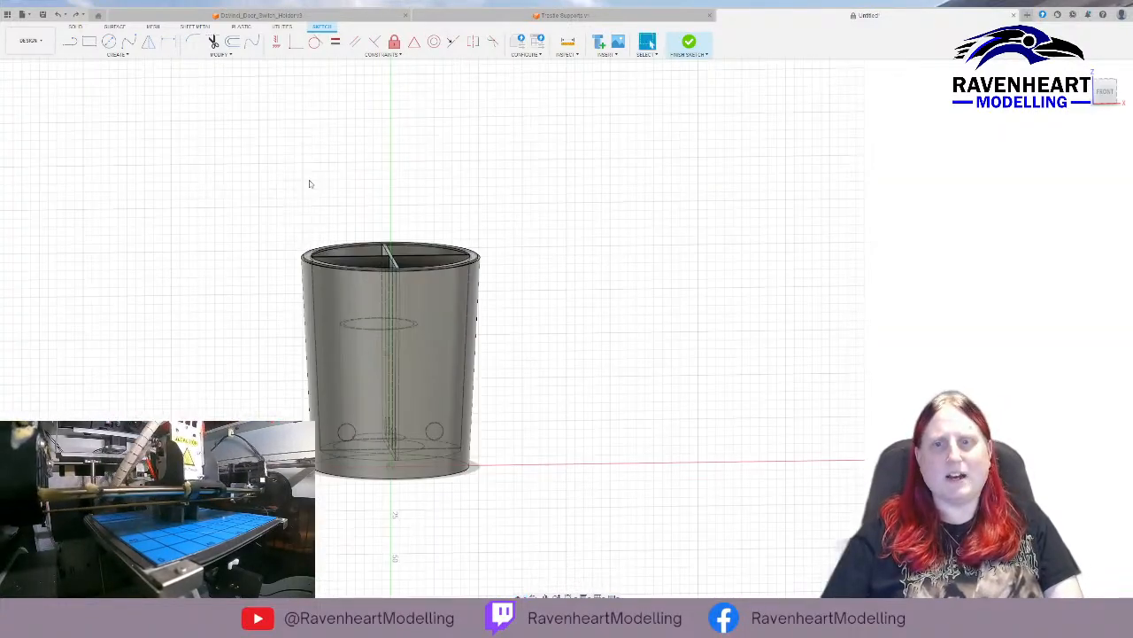
{"action": "left_click", "coordinate": [1107, 81]}
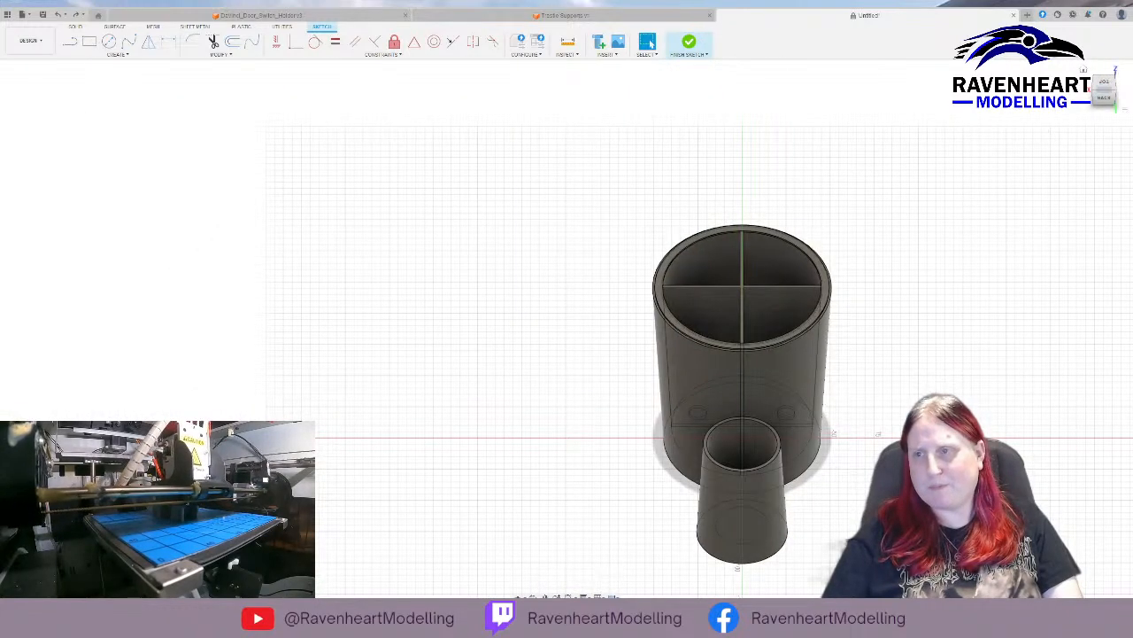
{"action": "left_click", "coordinate": [1106, 87]}
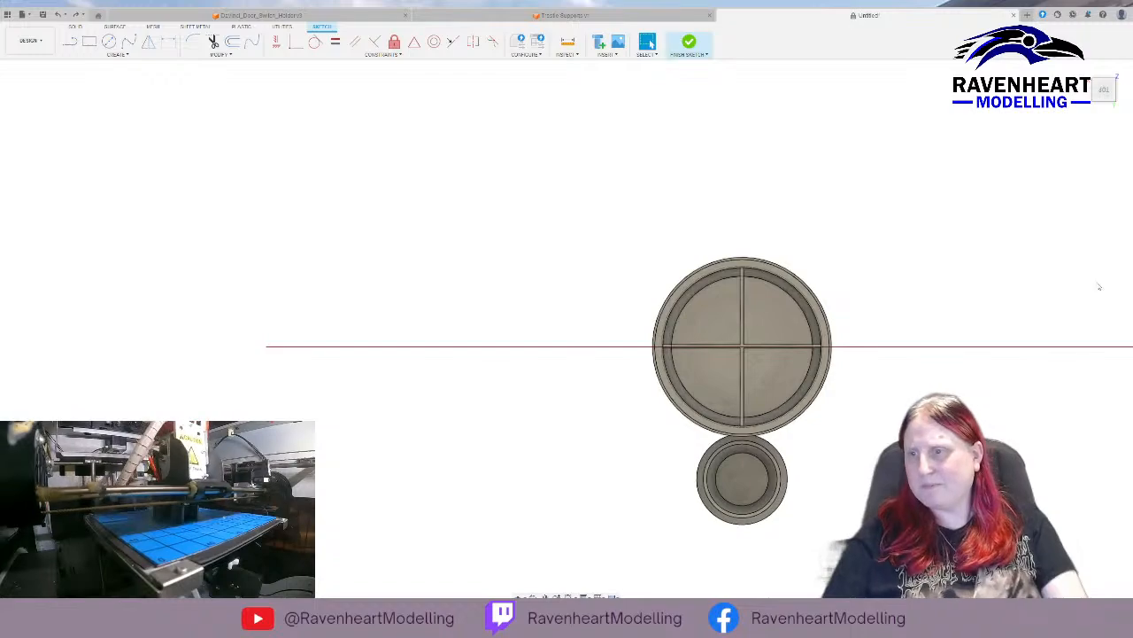
{"action": "left_click", "coordinate": [689, 42]}
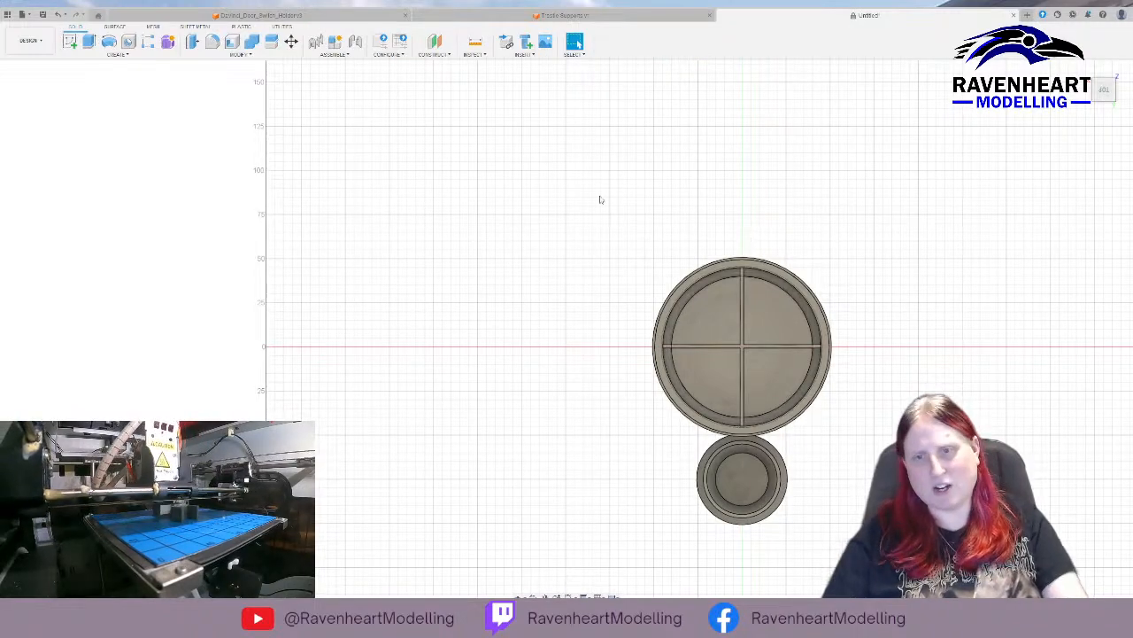
{"action": "mouse_move", "coordinate": [554, 253]}
{"action": "middle_mouse_down"}
{"action": "mouse_move", "coordinate": [533, 232]}
{"action": "mouse_move", "coordinate": [275, 144]}
{"action": "middle_mouse_up"}
{"action": "middle_click_drag", "start_coordinate": [327, 266], "coordinate": [468, 221], "text": "shift"}
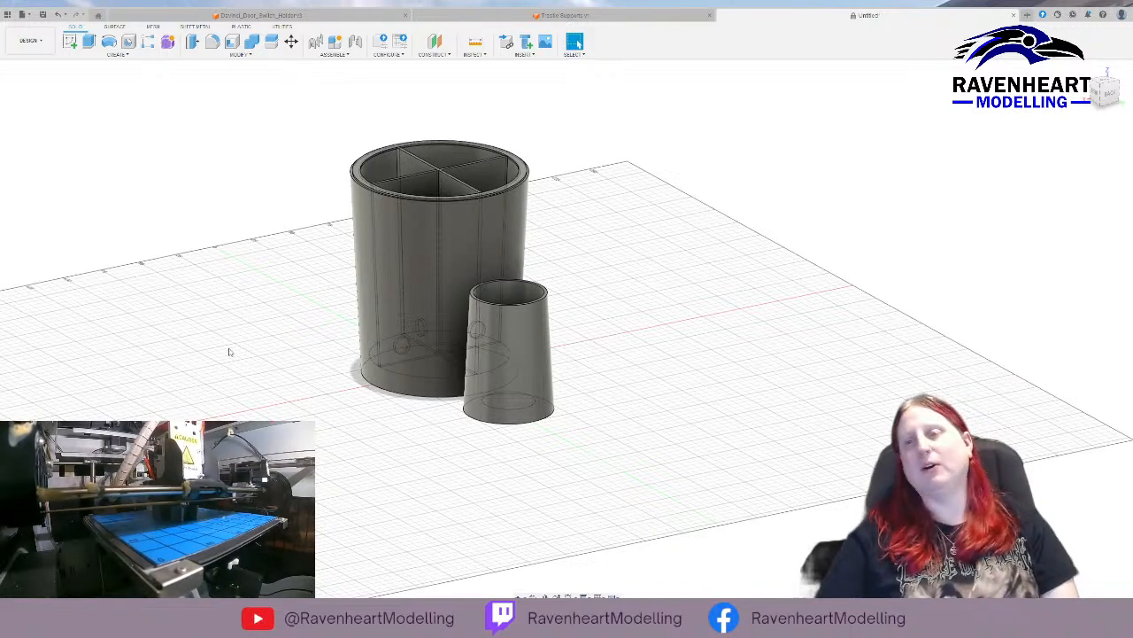
{"action": "middle_click_drag", "start_coordinate": [223, 331], "coordinate": [268, 360], "text": "shift"}
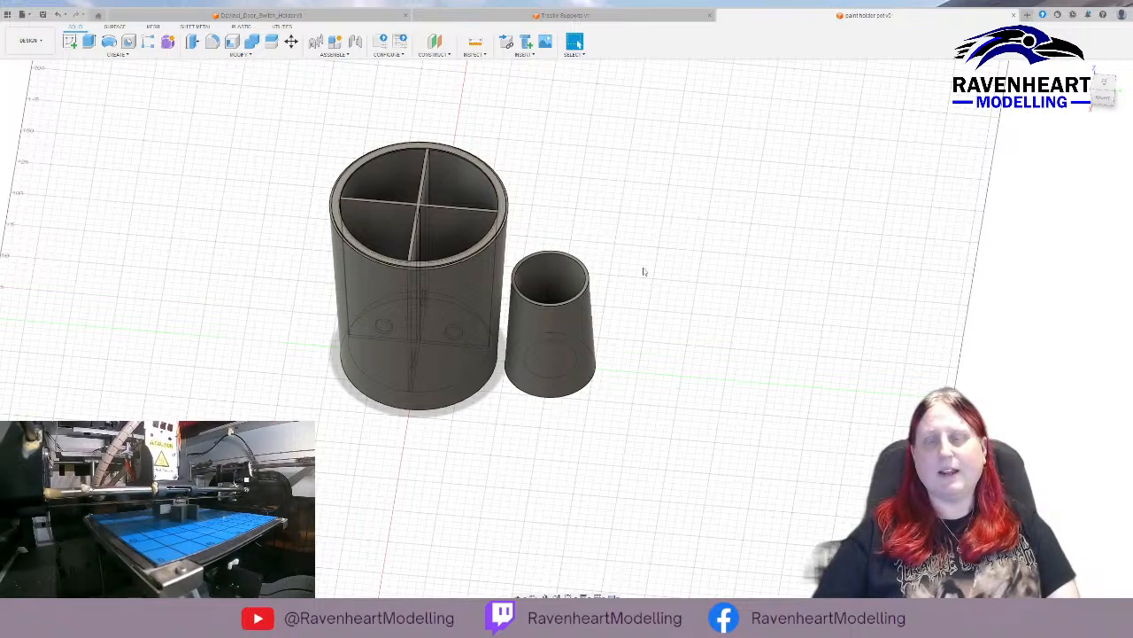
{"action": "mouse_move", "coordinate": [644, 271]}
{"action": "middle_mouse_down", "text": "shift"}
{"action": "mouse_move", "coordinate": [647, 233]}
{"action": "mouse_move", "coordinate": [649, 319]}
{"action": "middle_mouse_up", "text": "shift"}
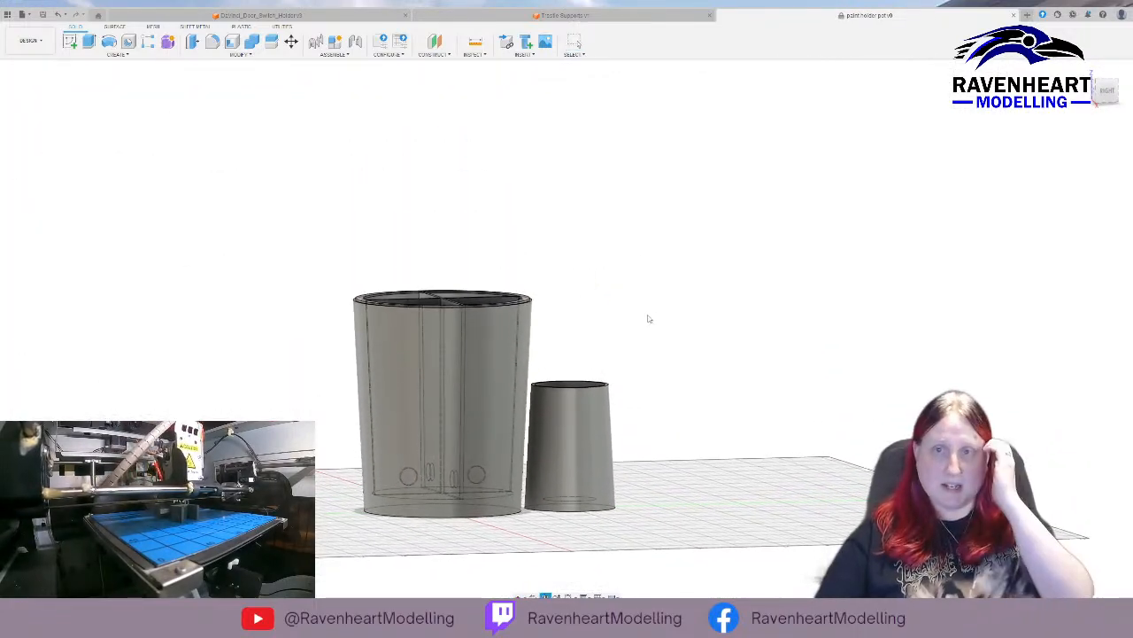